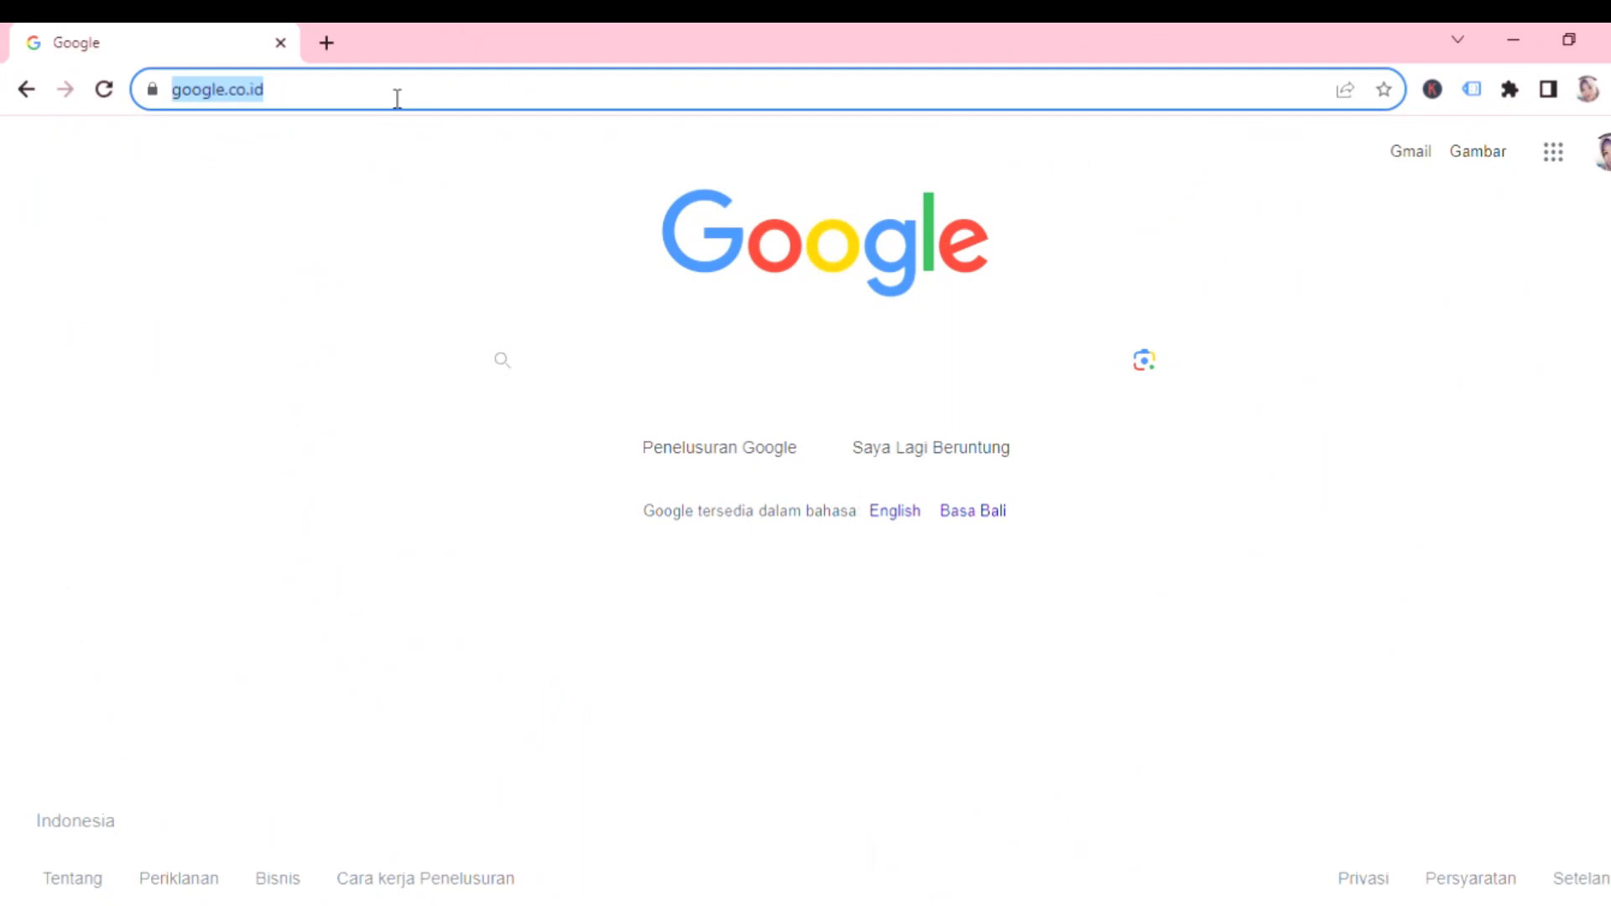
text(www)
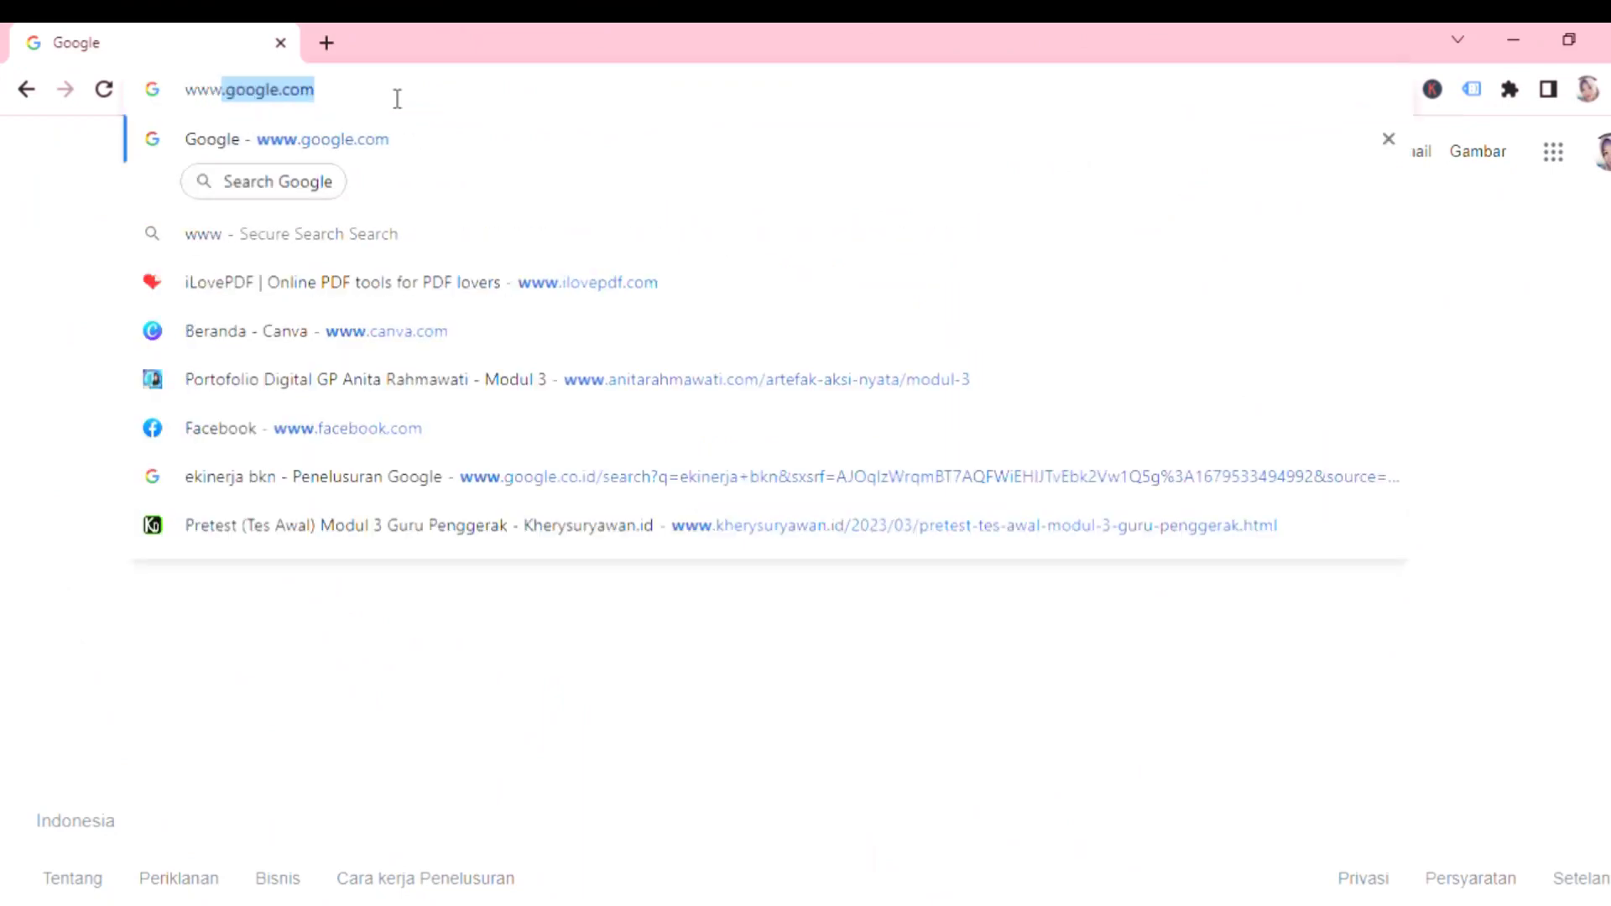
text(.canv)
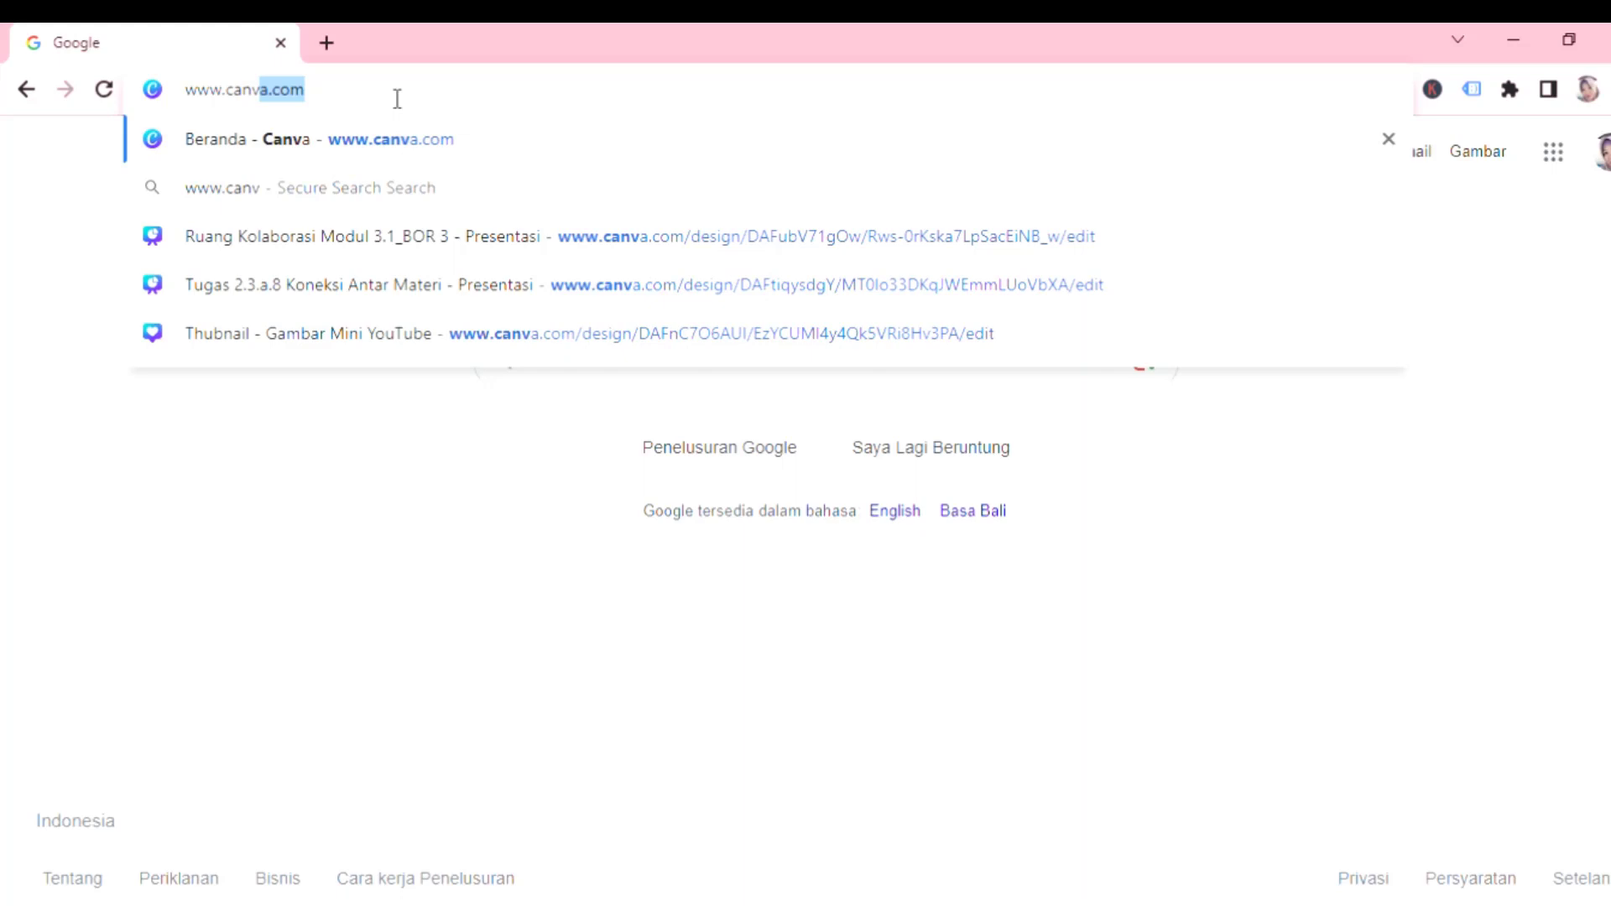
click(403, 153)
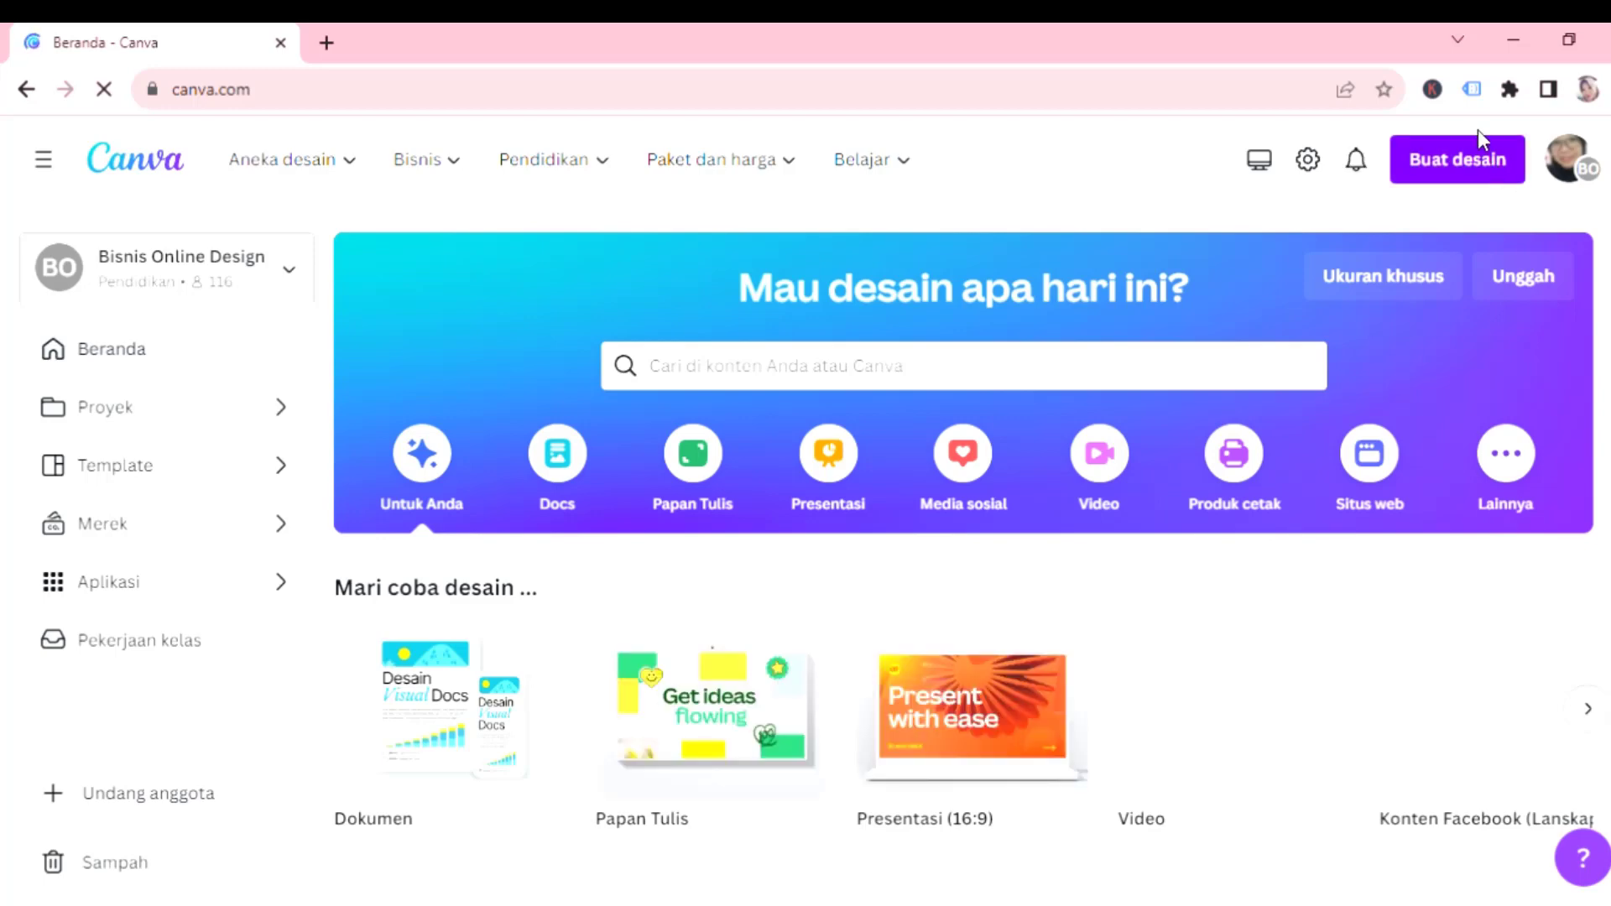
Search the design types for "logo" and create a new blank Logo design.
click(1497, 184)
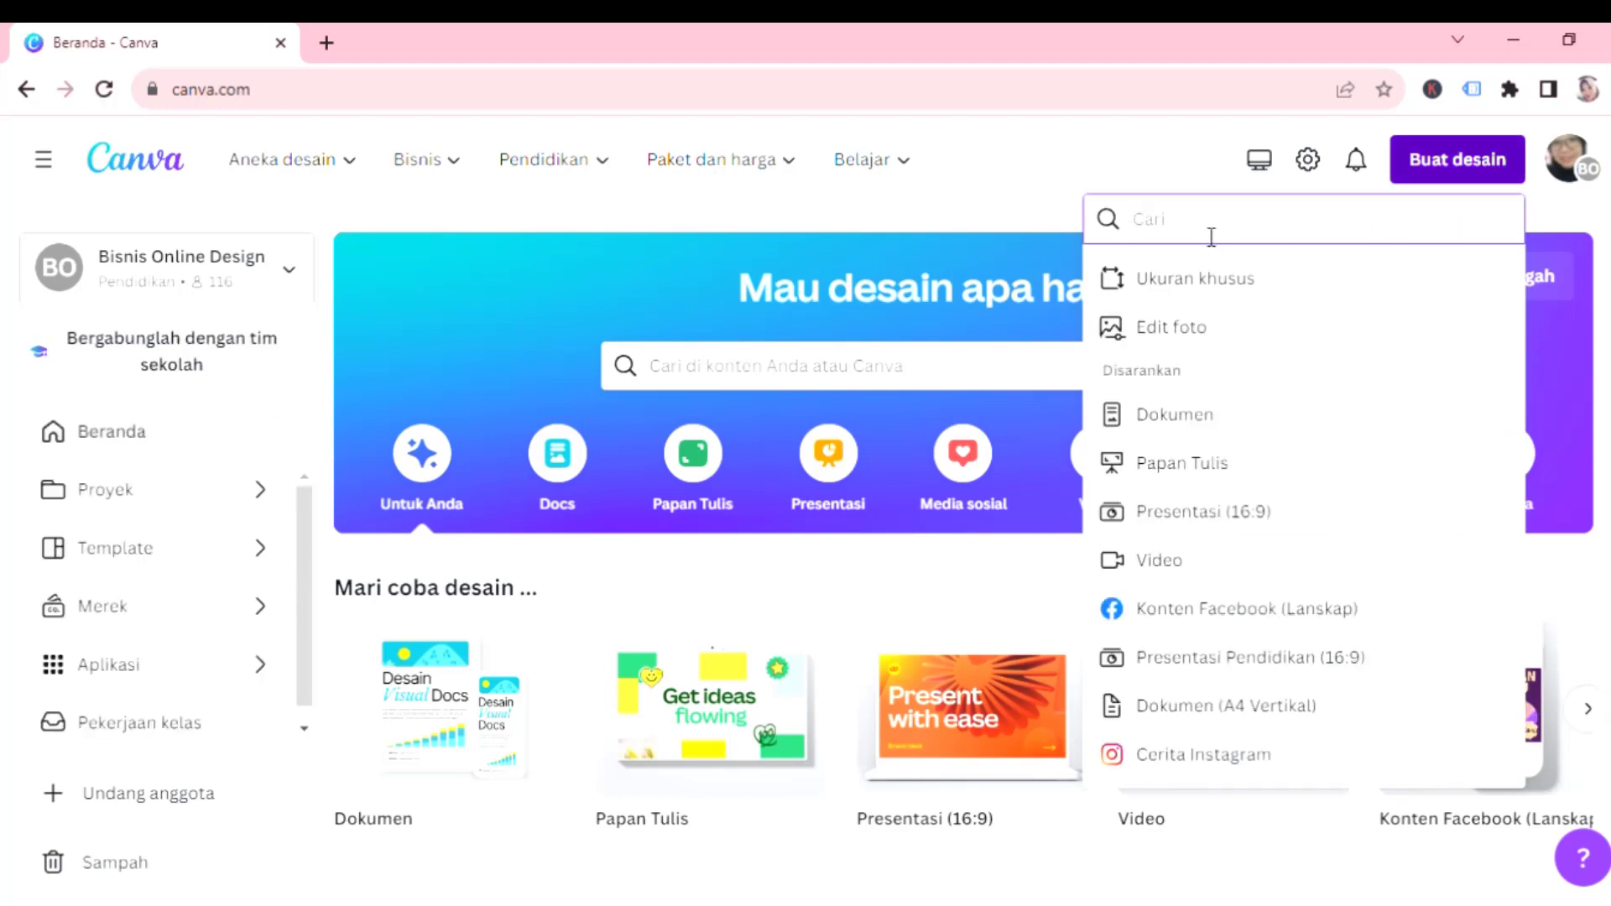
text(logo)
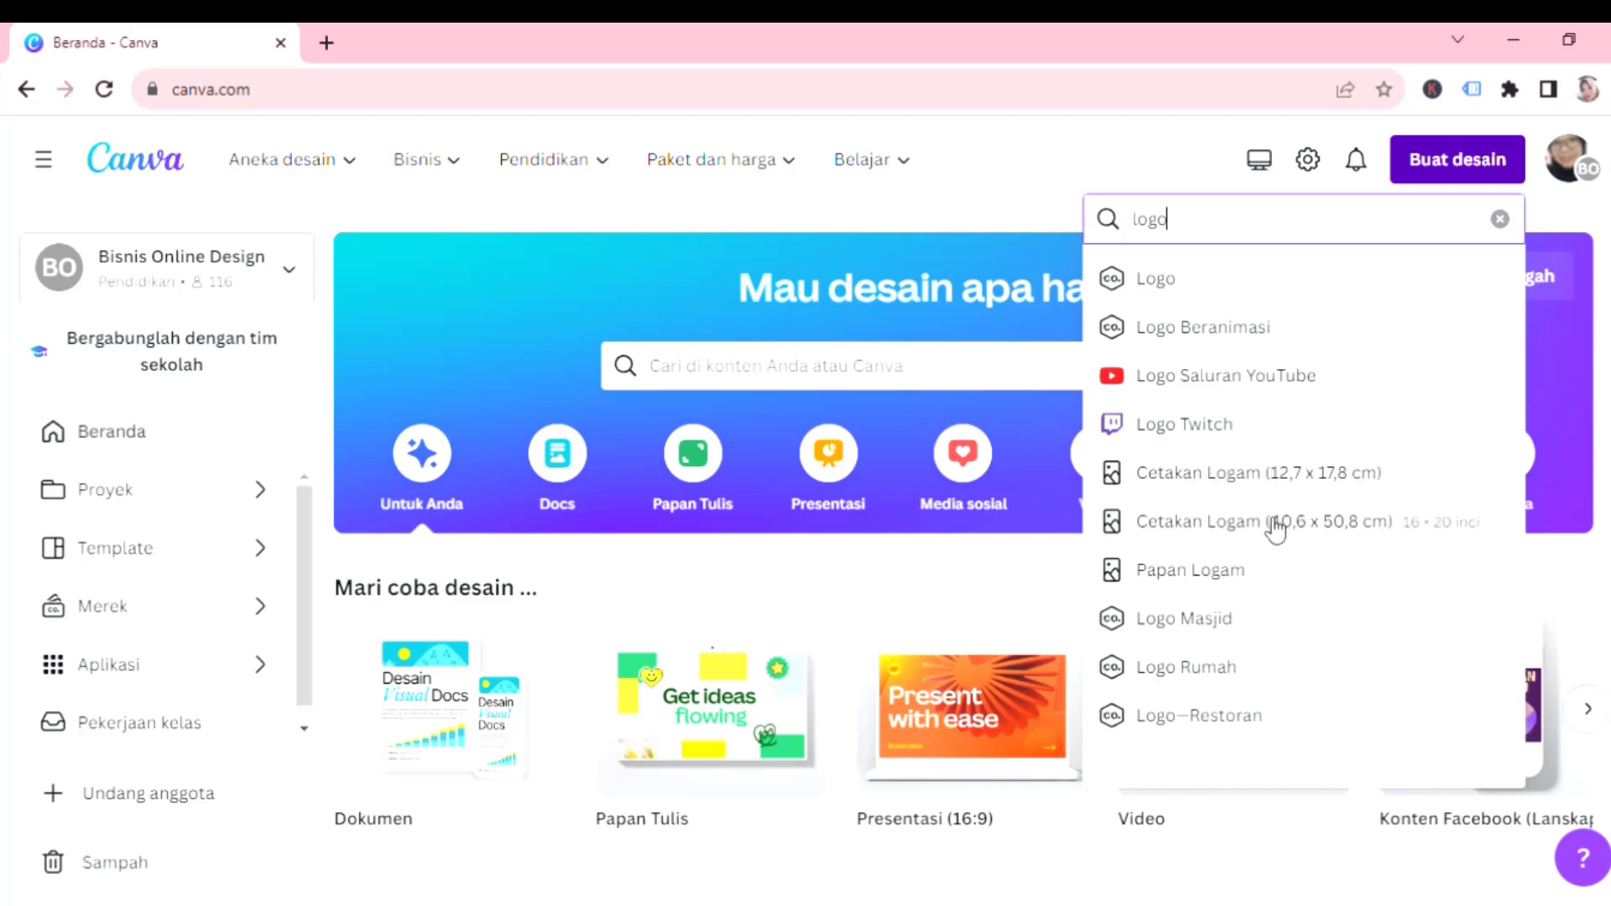
click(1218, 282)
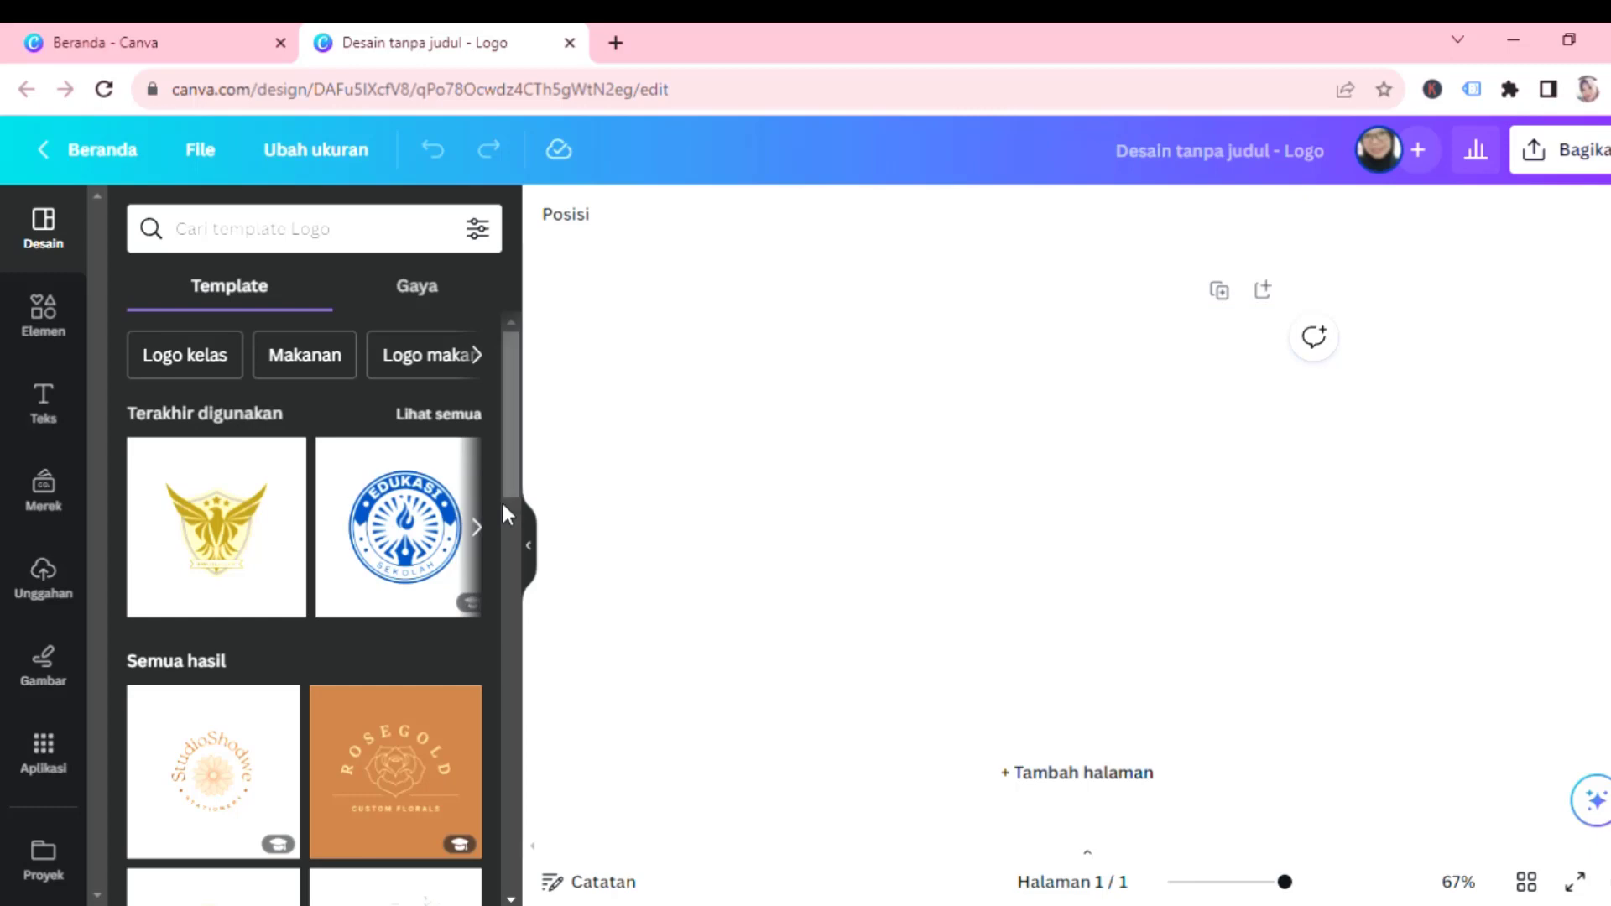
Browse the available logo templates, leaving the page blank.
scroll(513, 490, down, 3)
scroll(514, 497, down, 2)
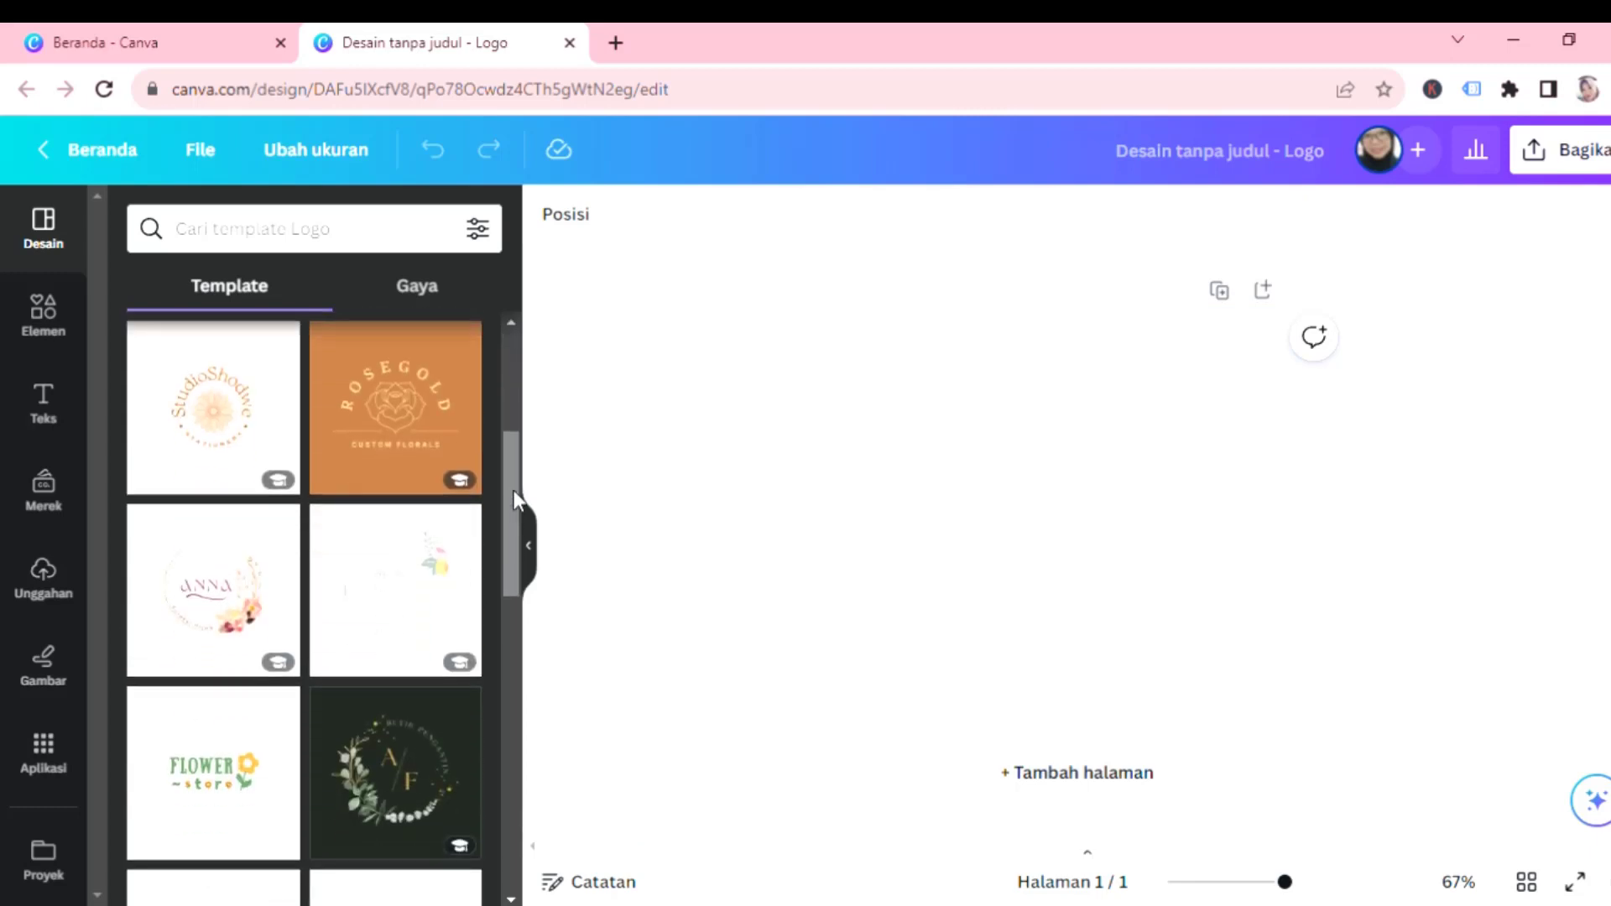
scroll(514, 495, down, 4)
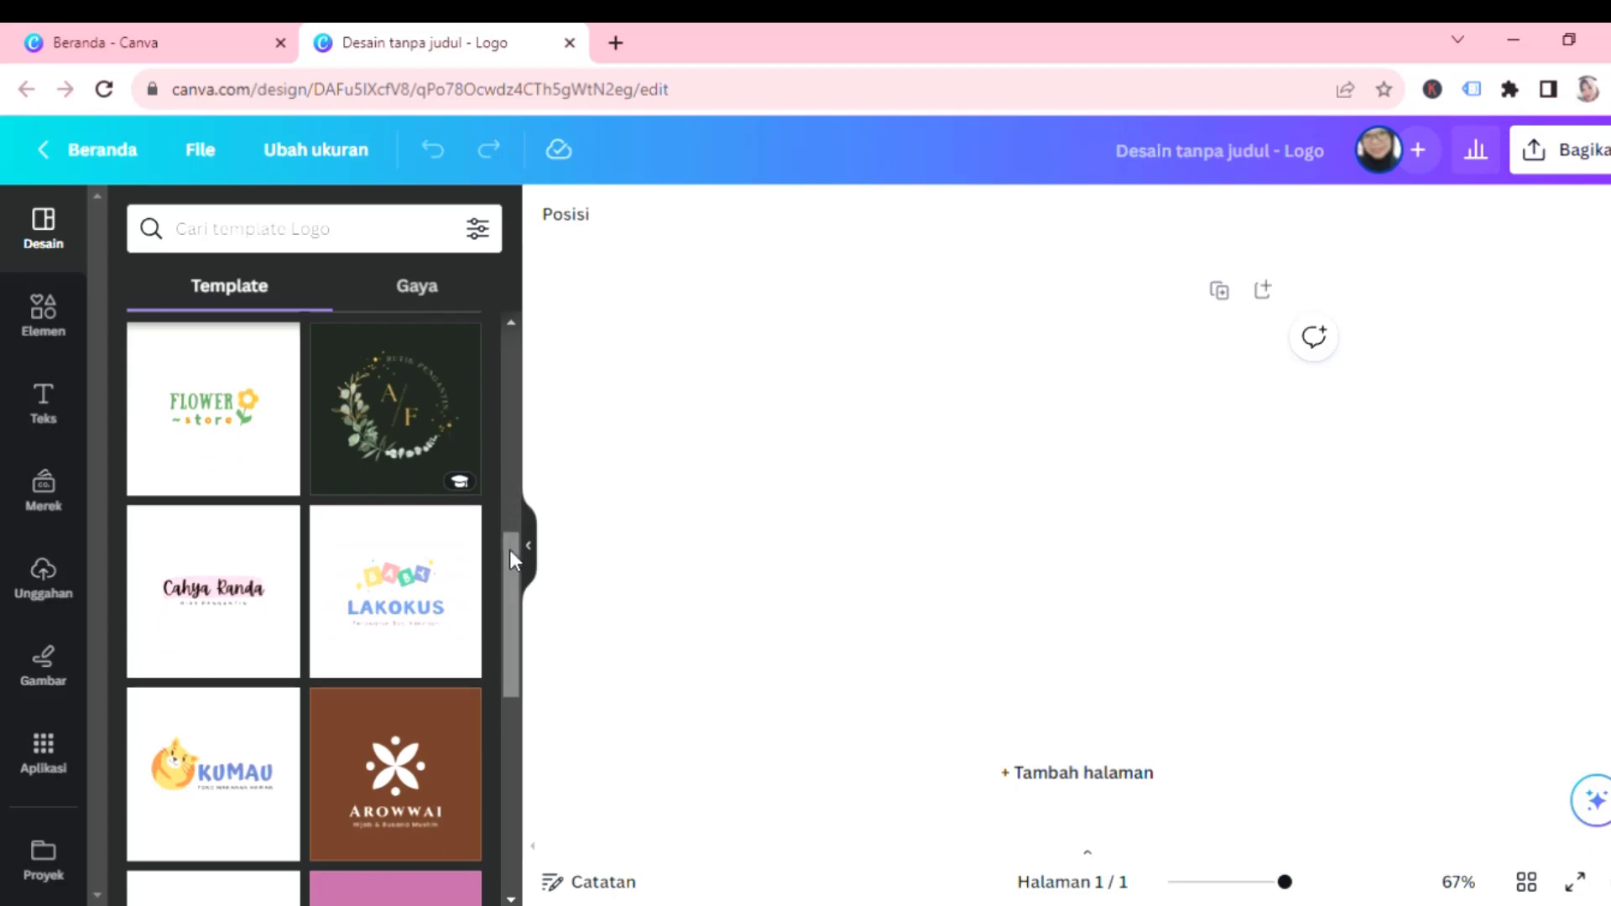
scroll(510, 550, down, 2)
scroll(511, 550, down, 4)
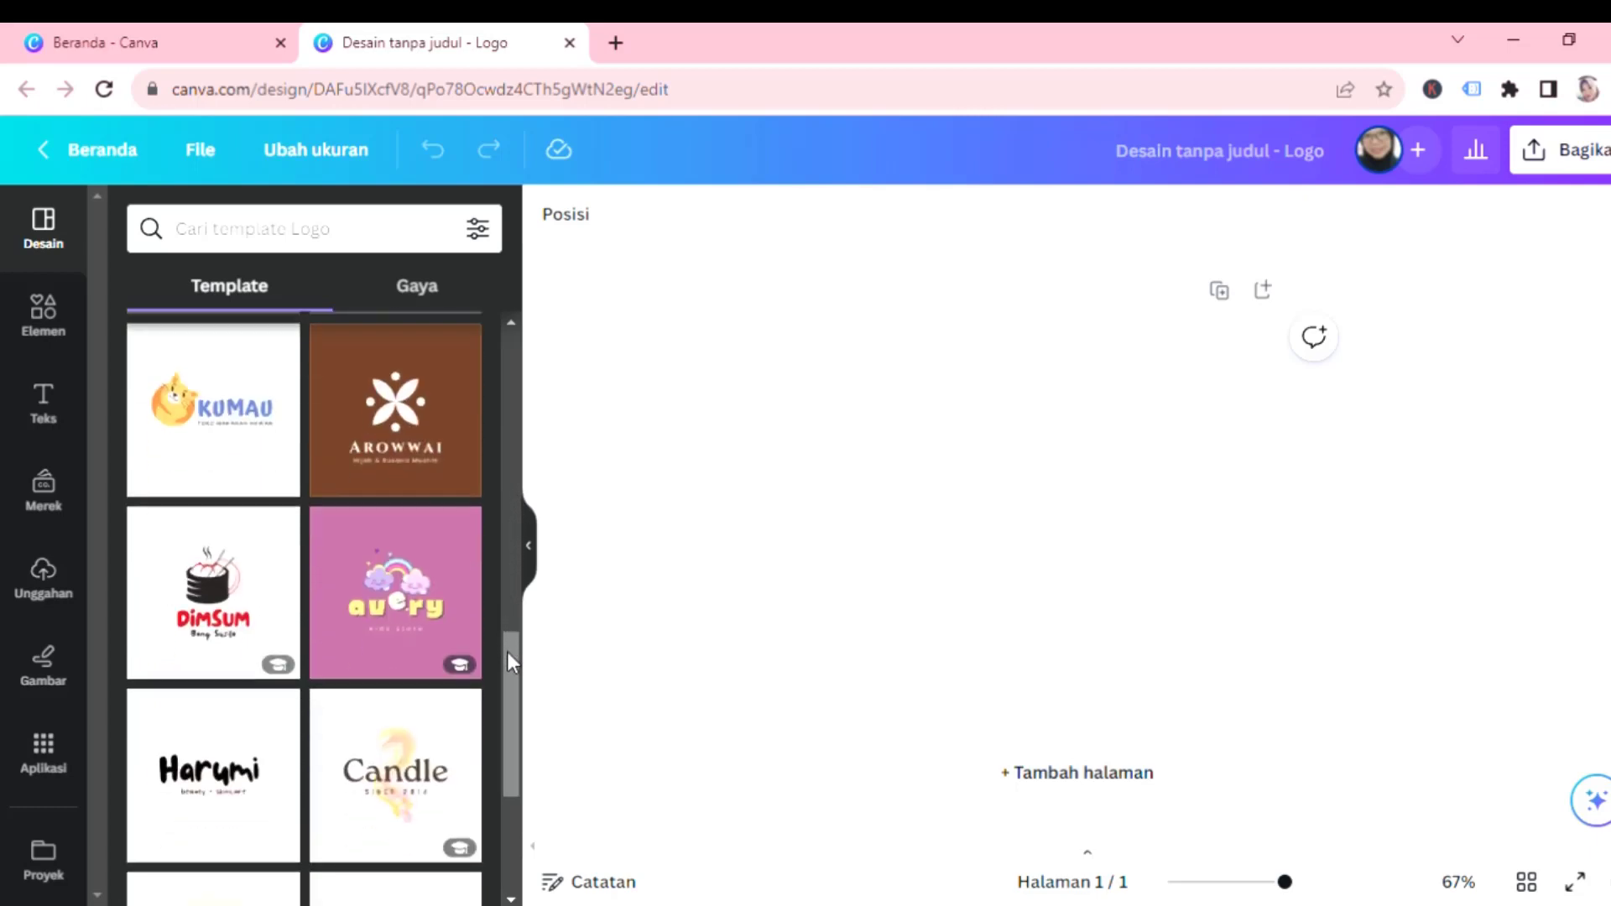
scroll(511, 642, up, 4)
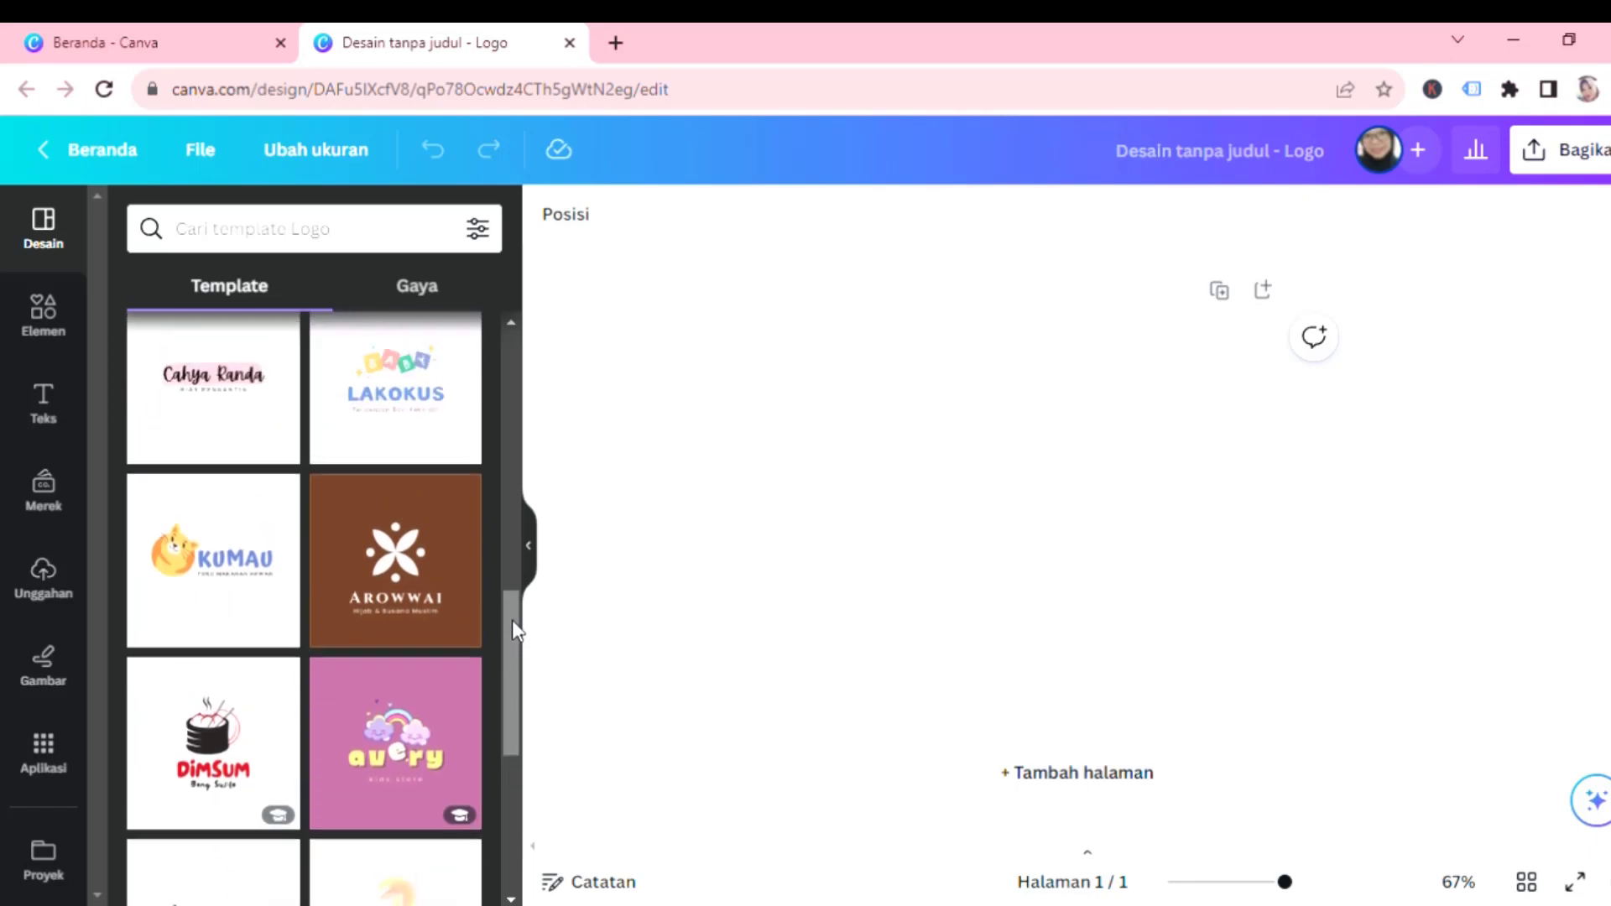
scroll(405, 570, up, 8)
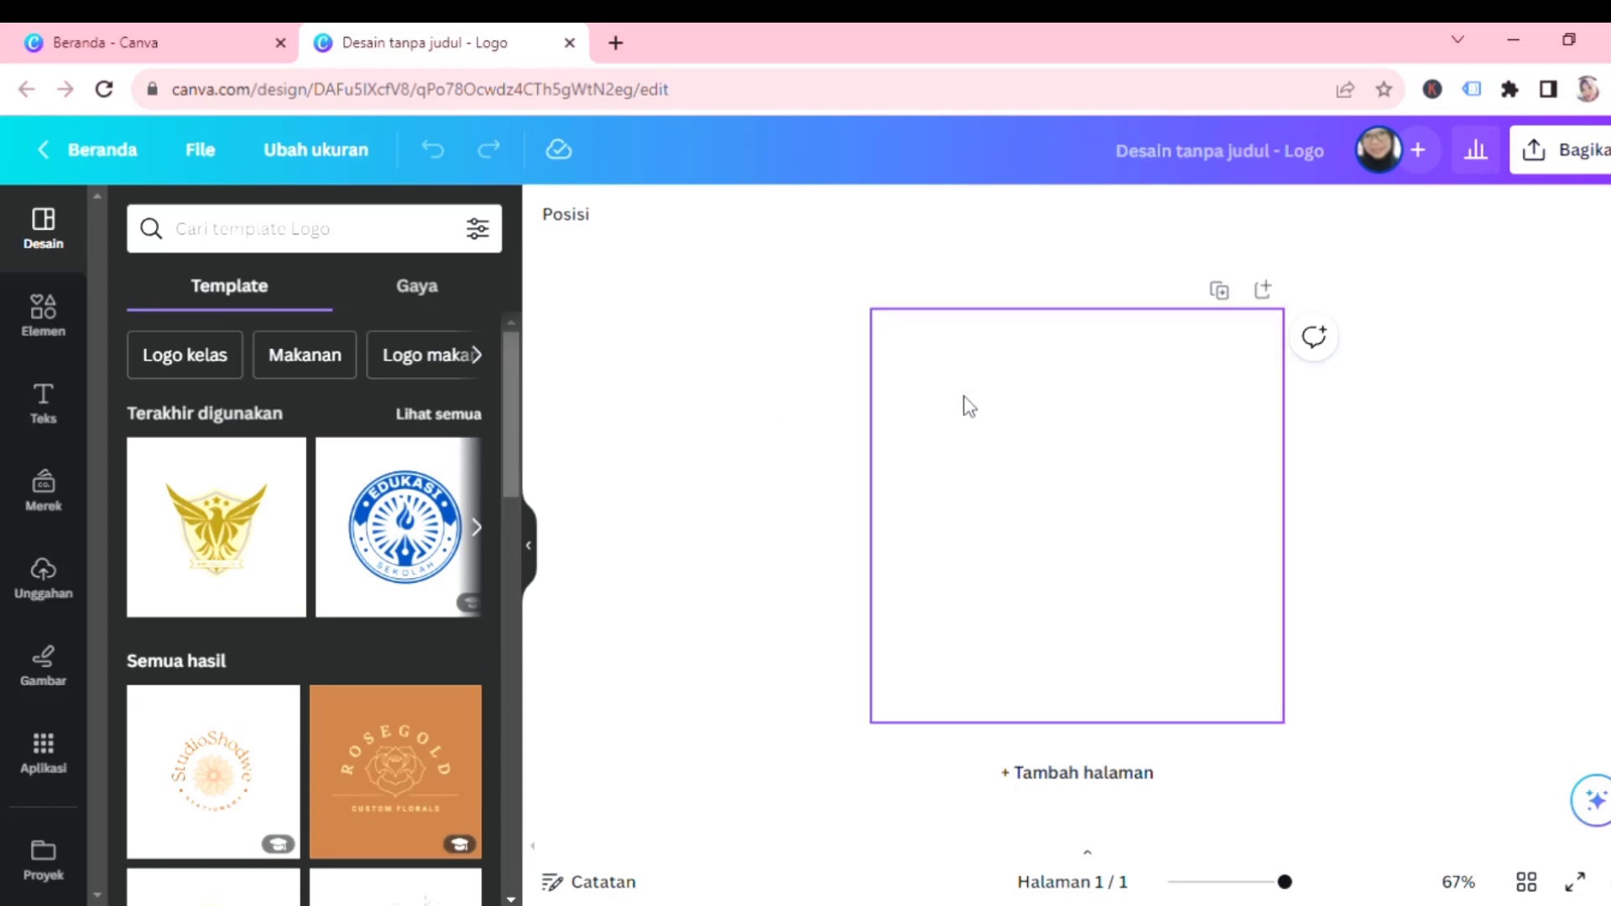
click(969, 407)
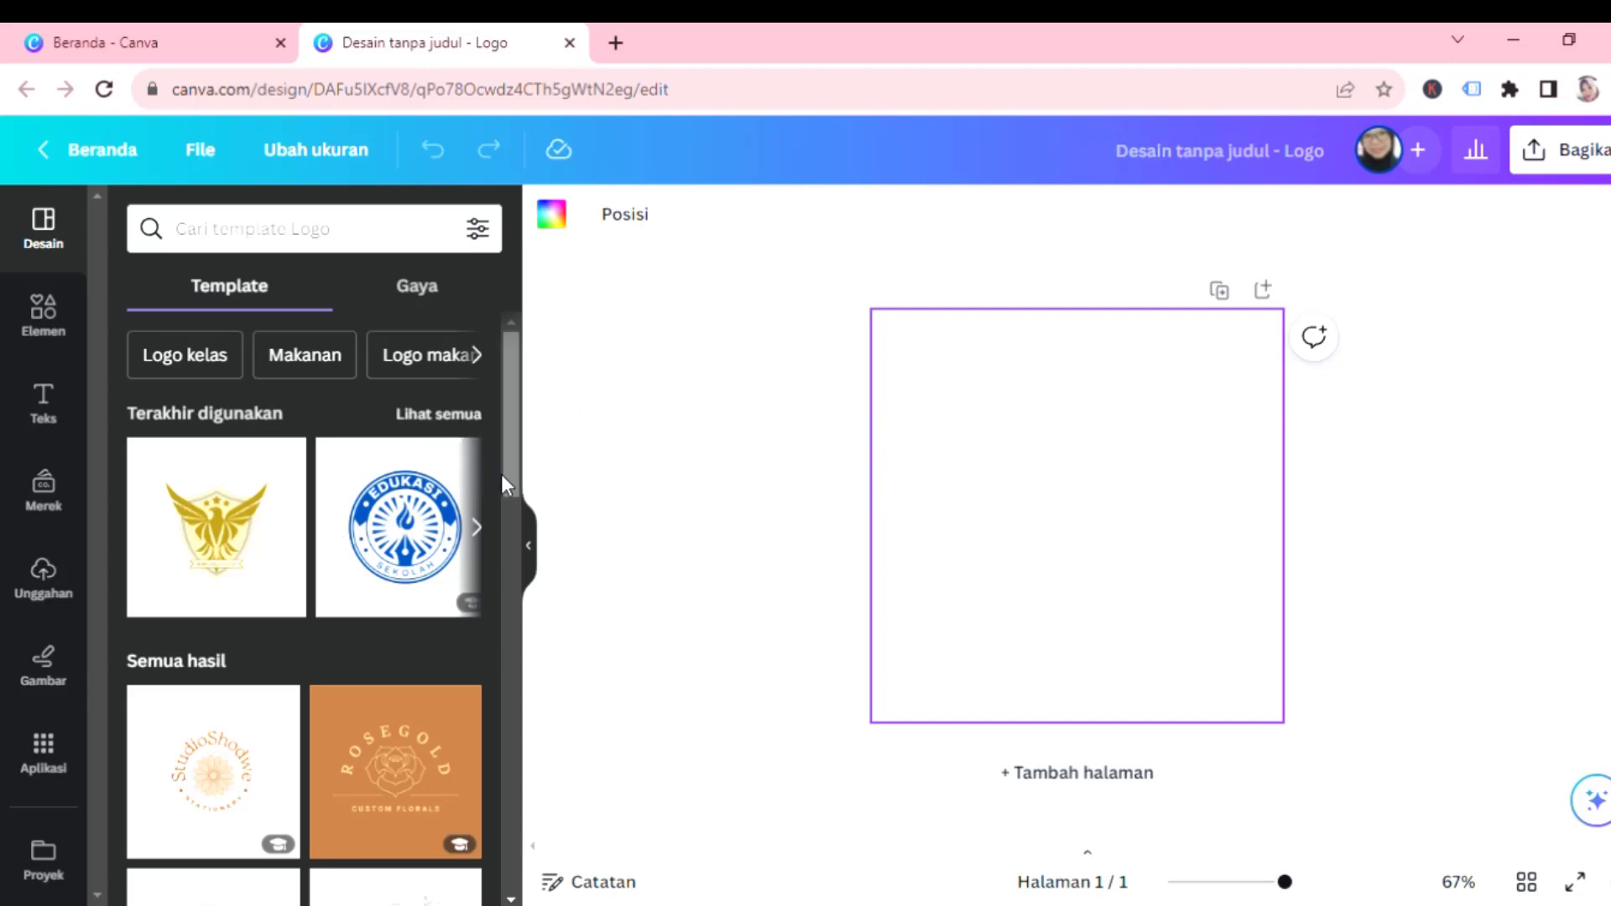
scroll(502, 480, down, 2)
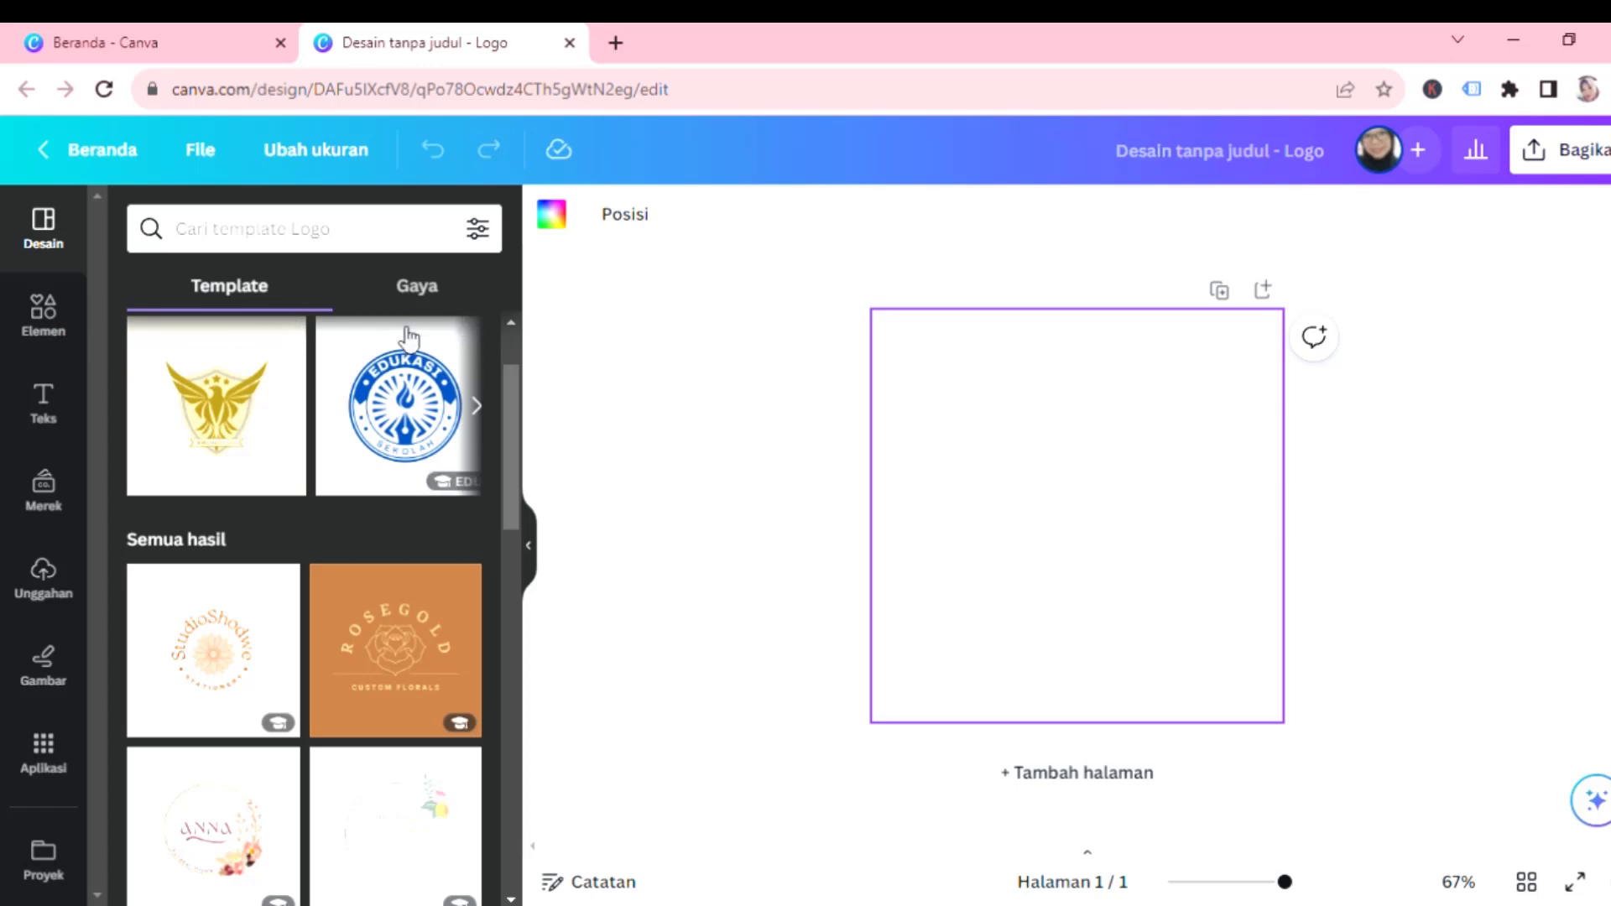
Search the elements for "gamis", limit the results to graphics (Grafis), and browse them.
click(50, 312)
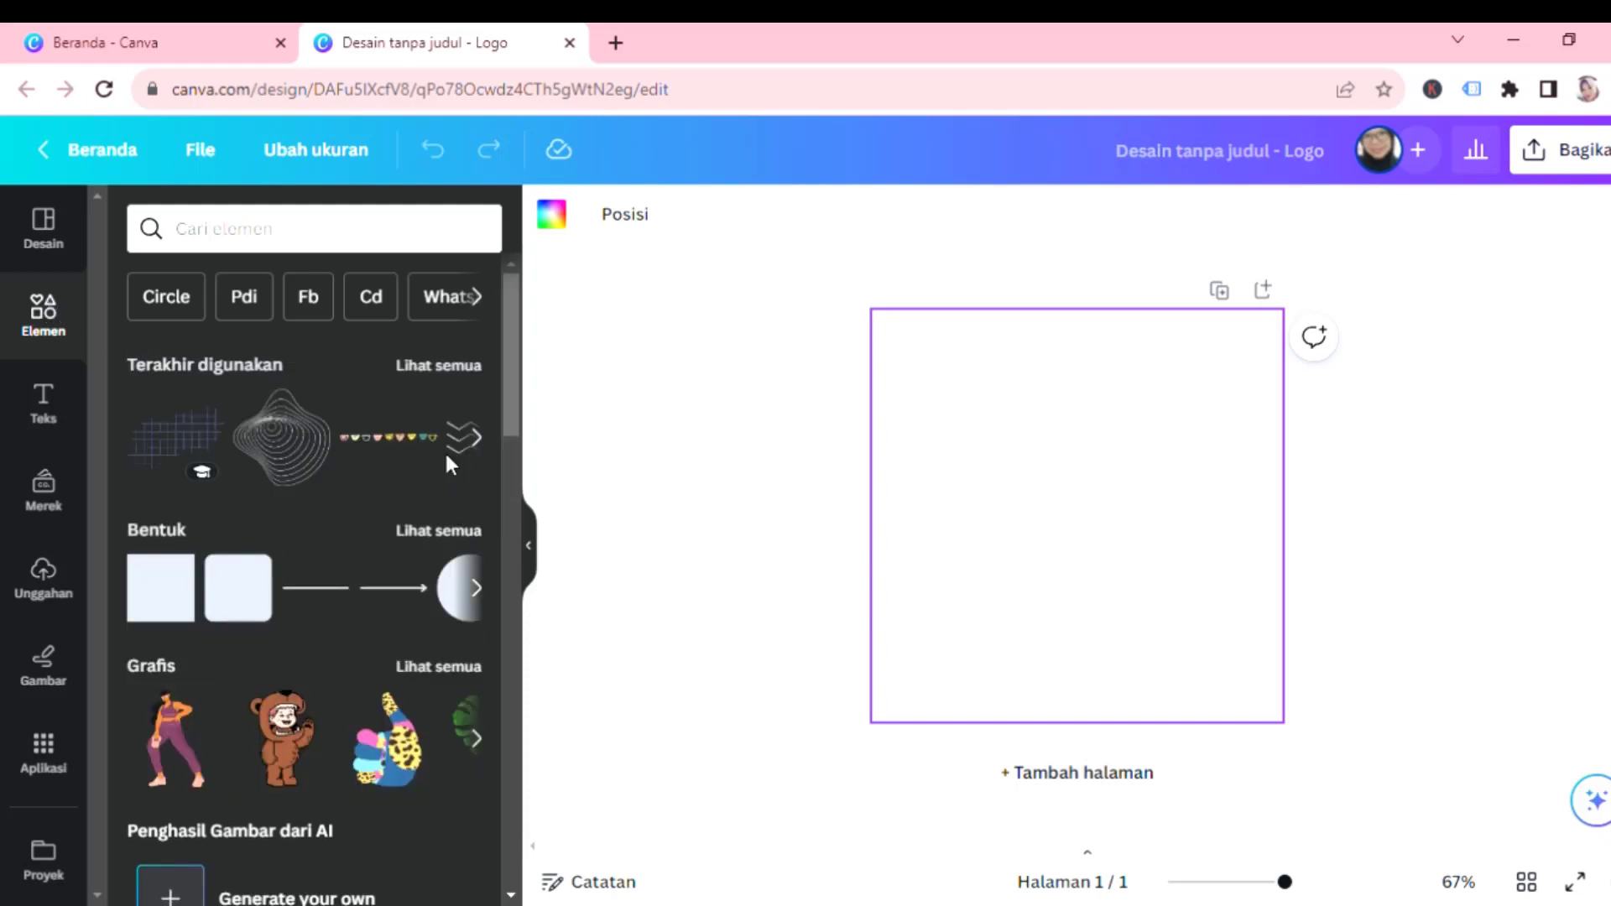
click(297, 244)
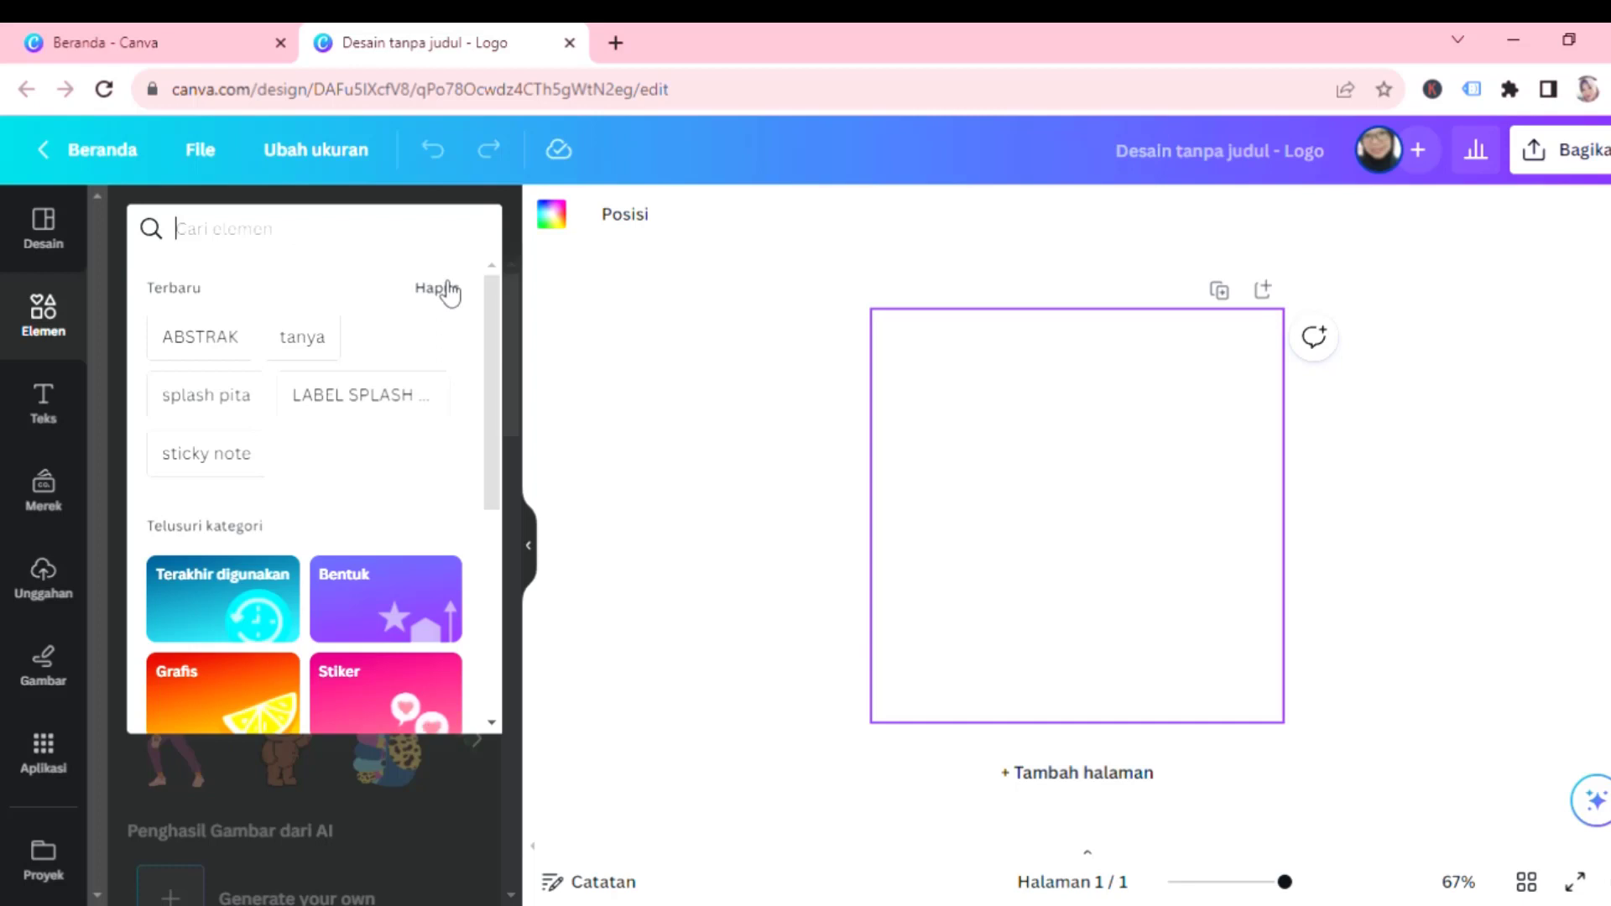
text(gamis)
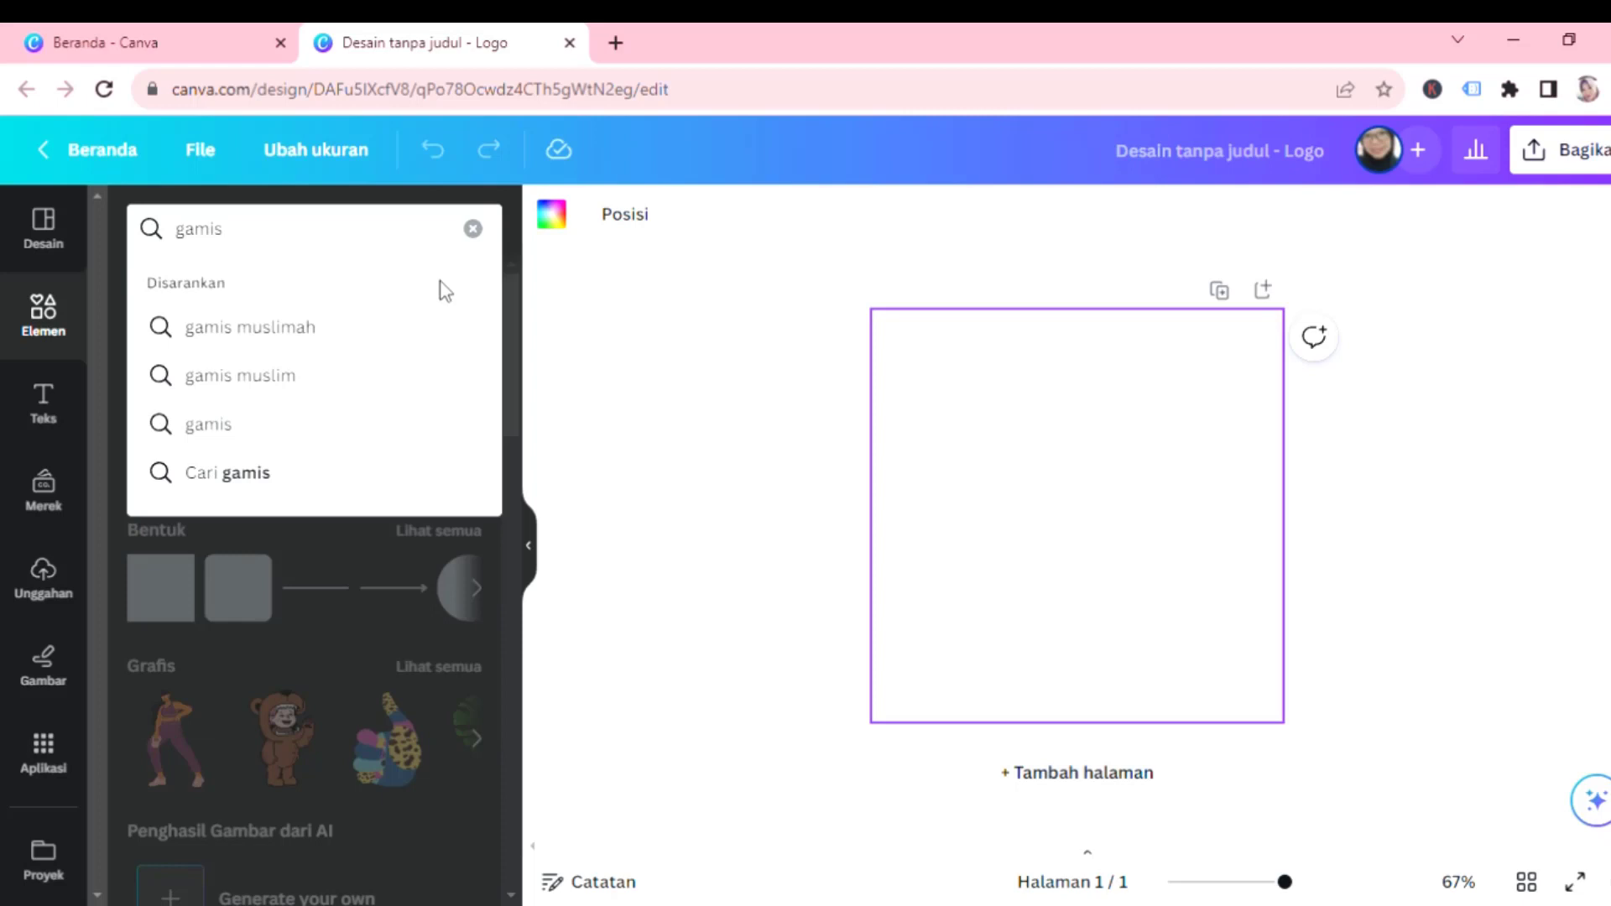
key(Return)
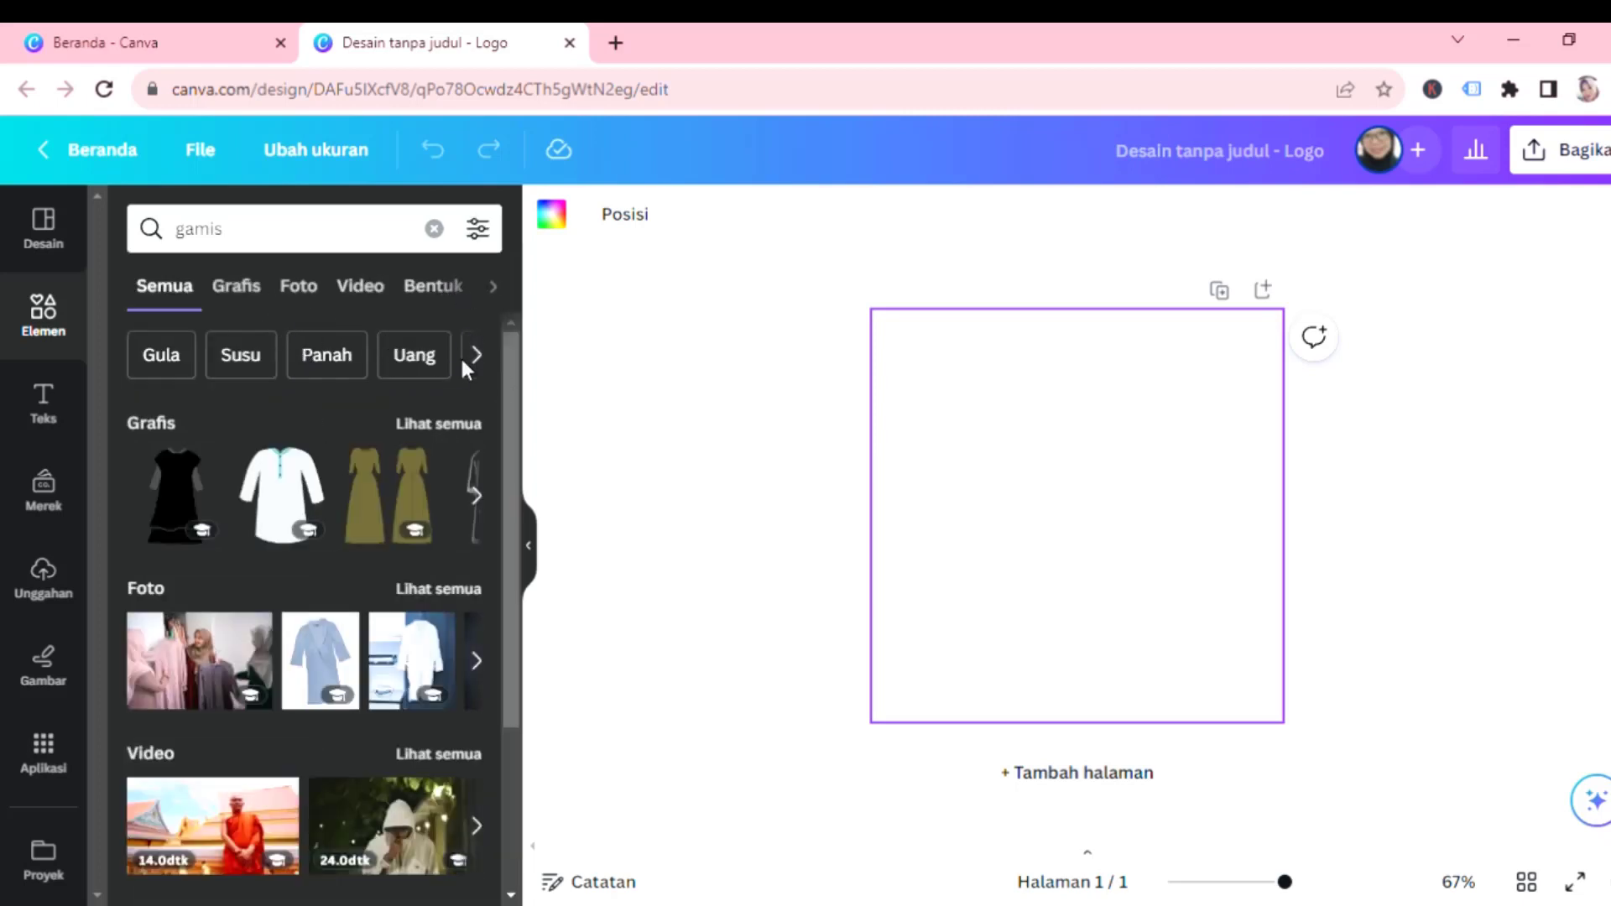
click(237, 286)
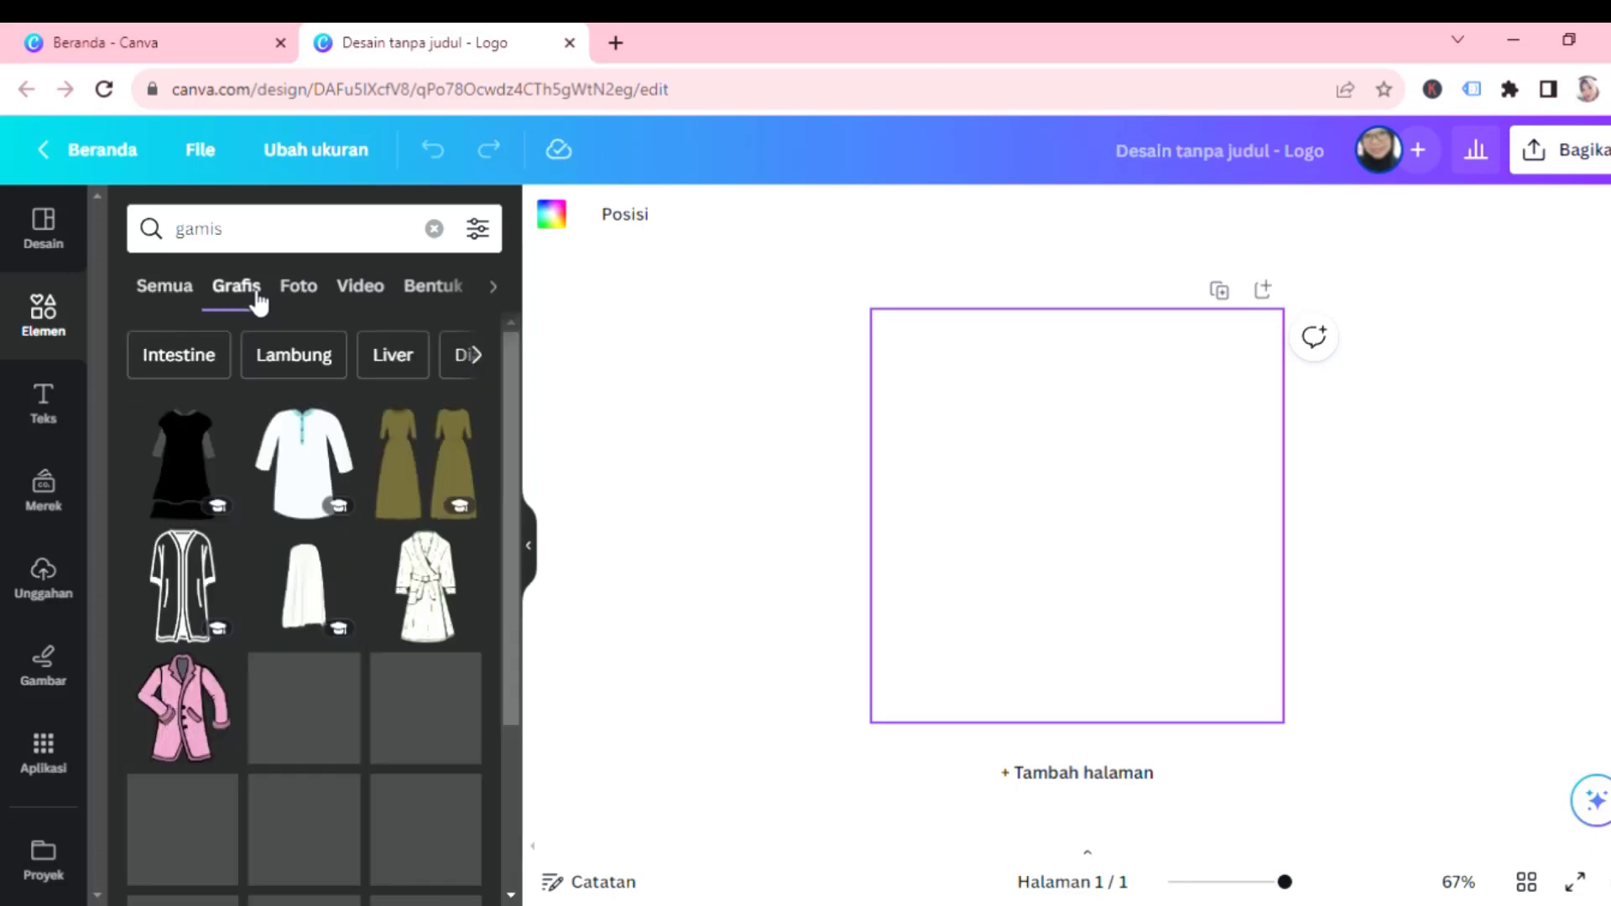
scroll(302, 336, down, 3)
scroll(363, 366, down, 4)
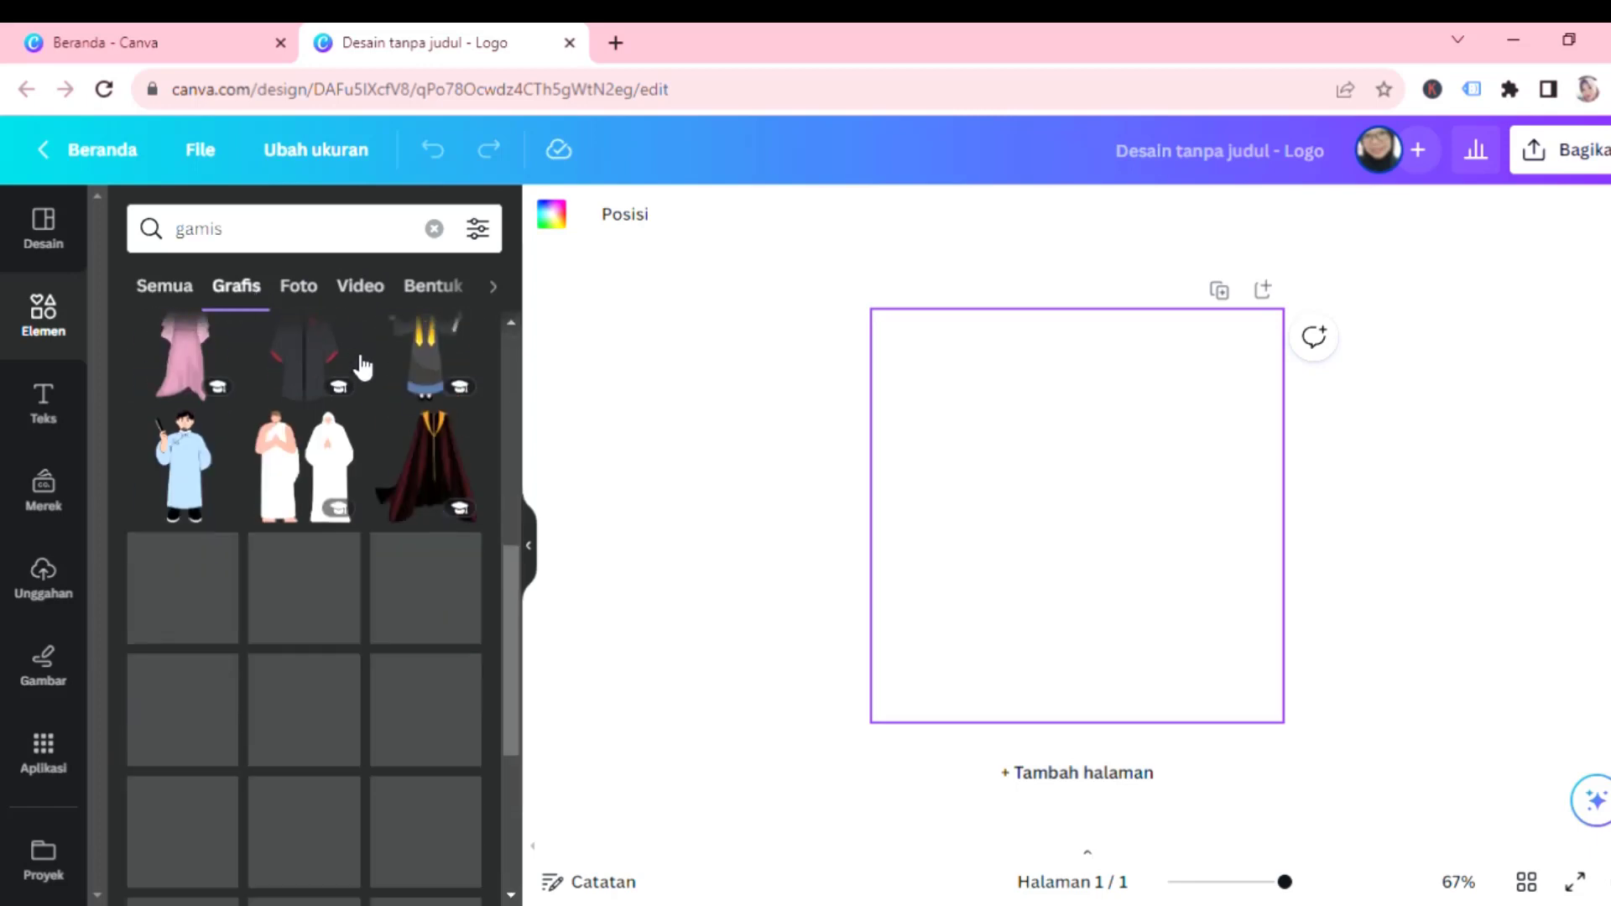
scroll(362, 367, down, 2)
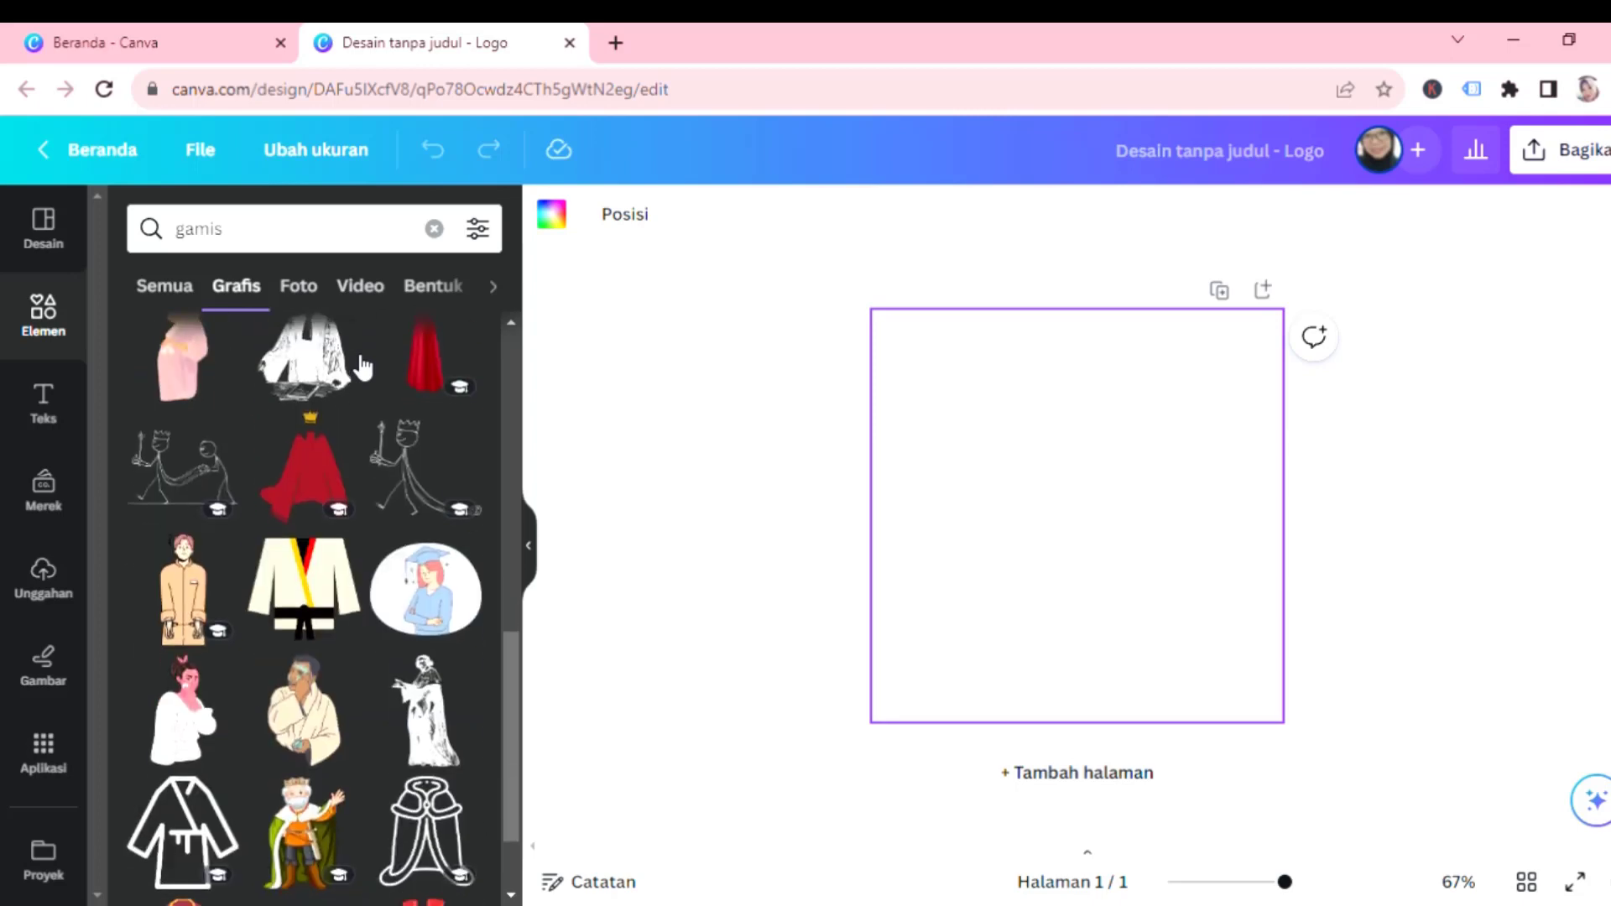
scroll(362, 366, down, 6)
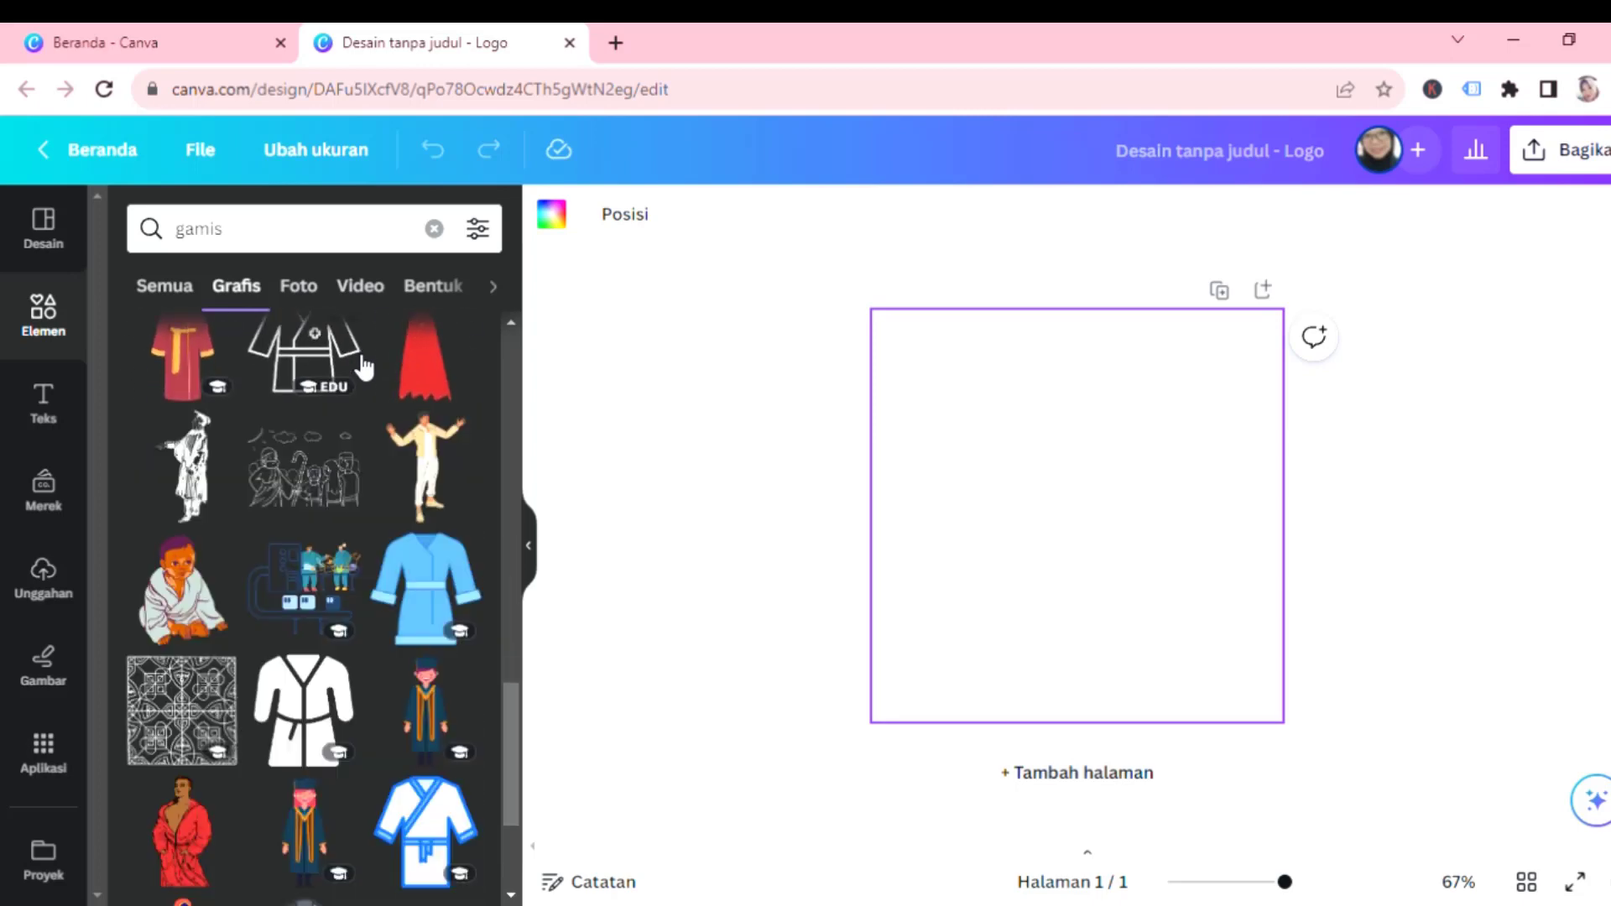
scroll(362, 367, up, 5)
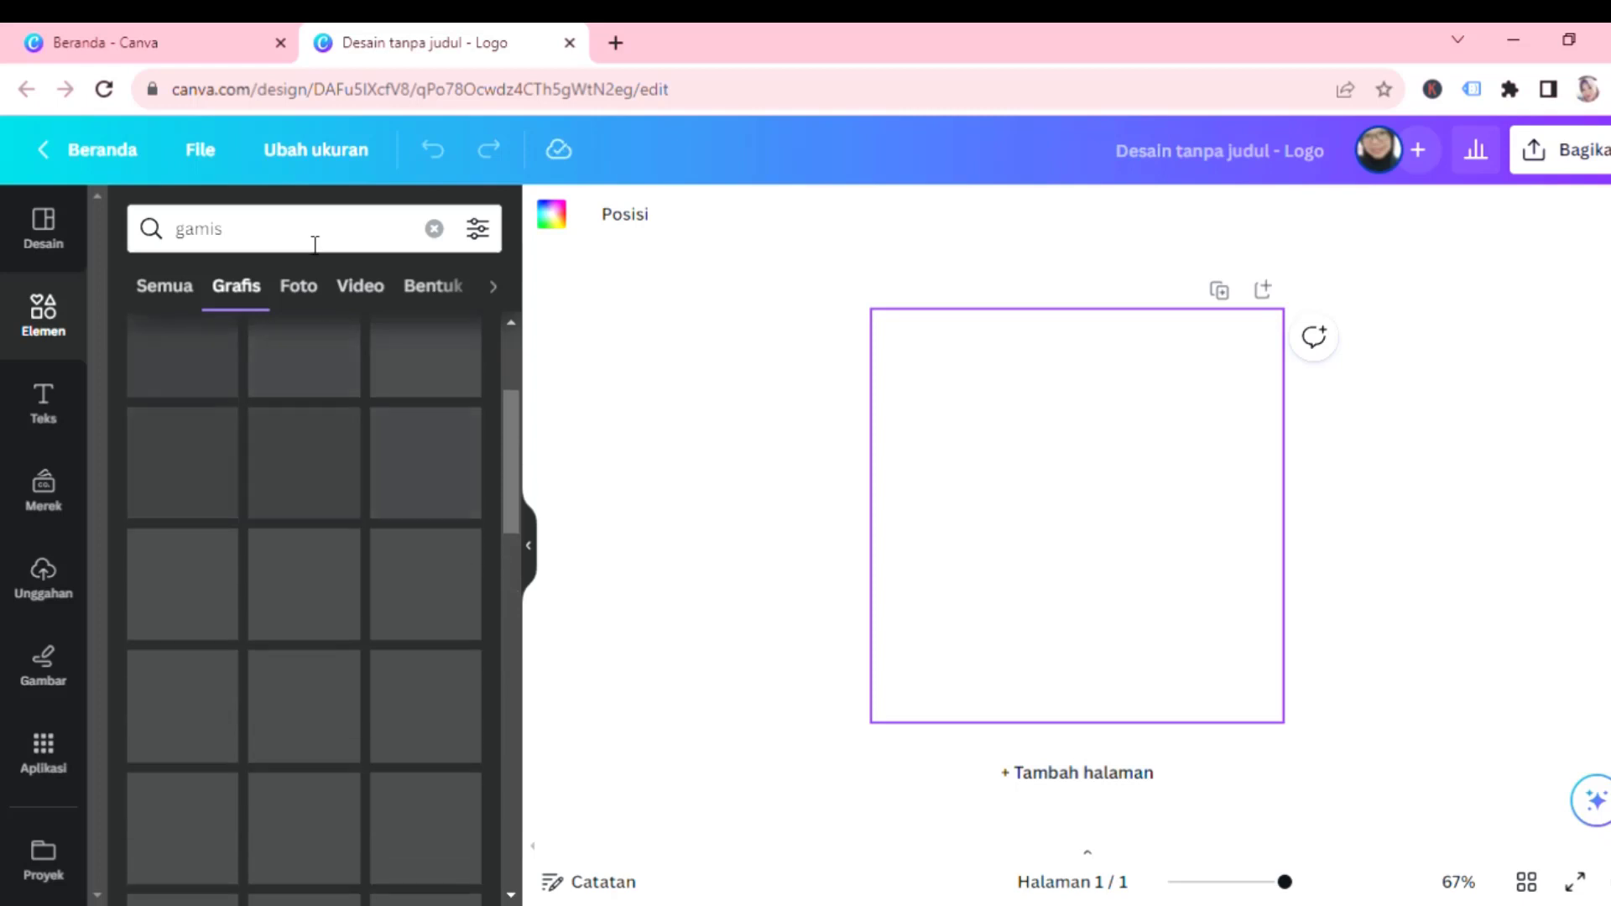
Replace the graphics search term with "lingkaran" and run the search.
drag(283, 244, 181, 245)
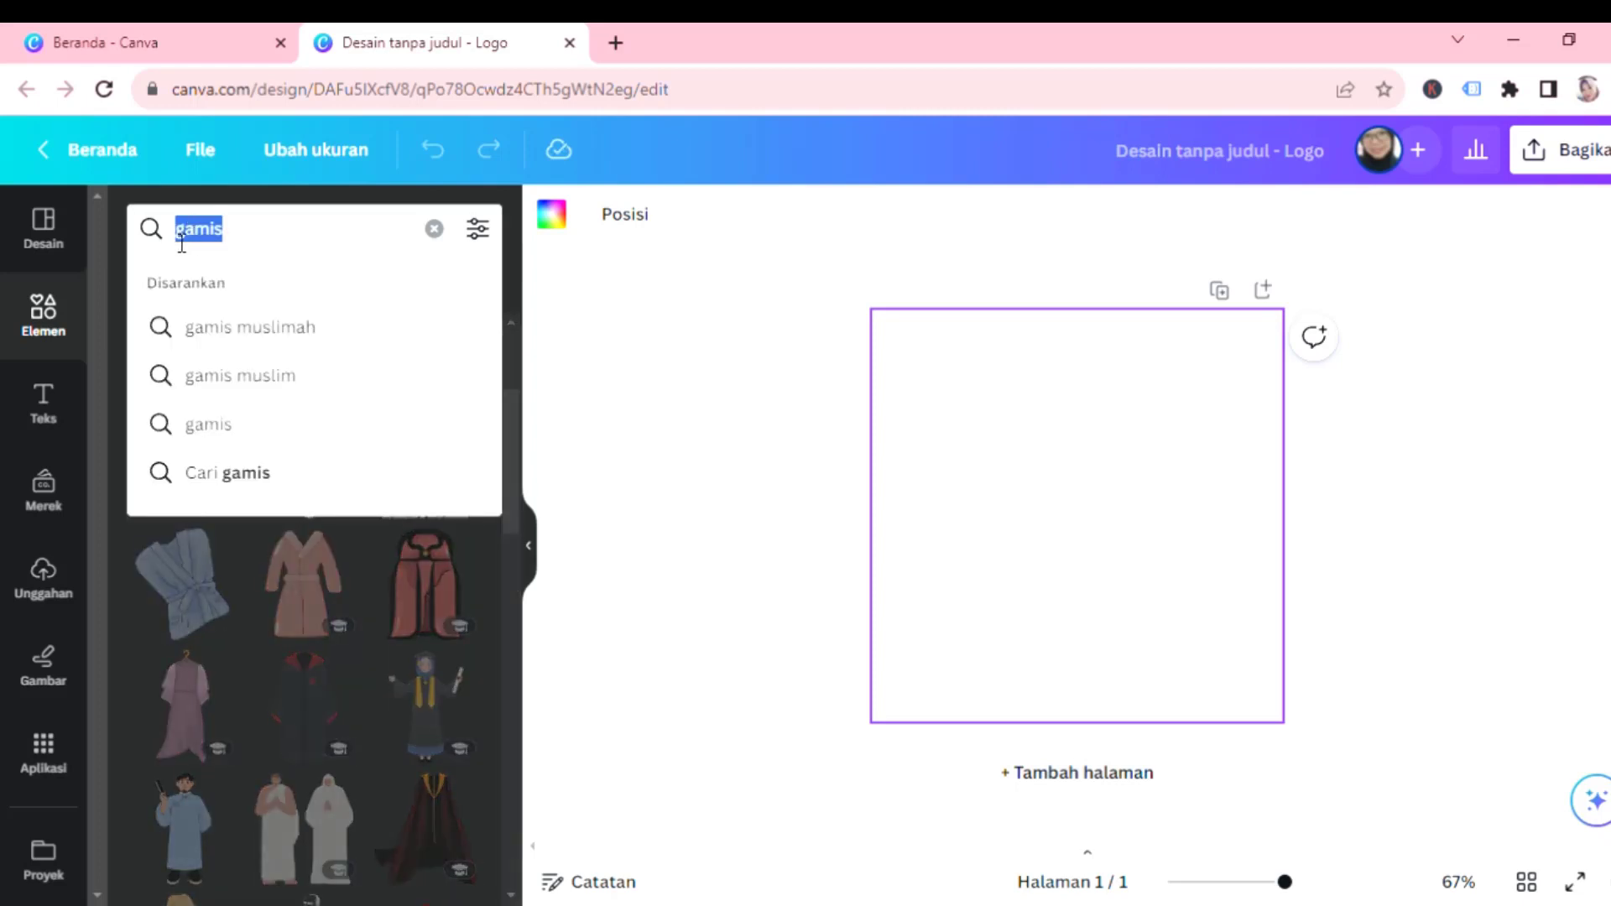
text(lingkaran)
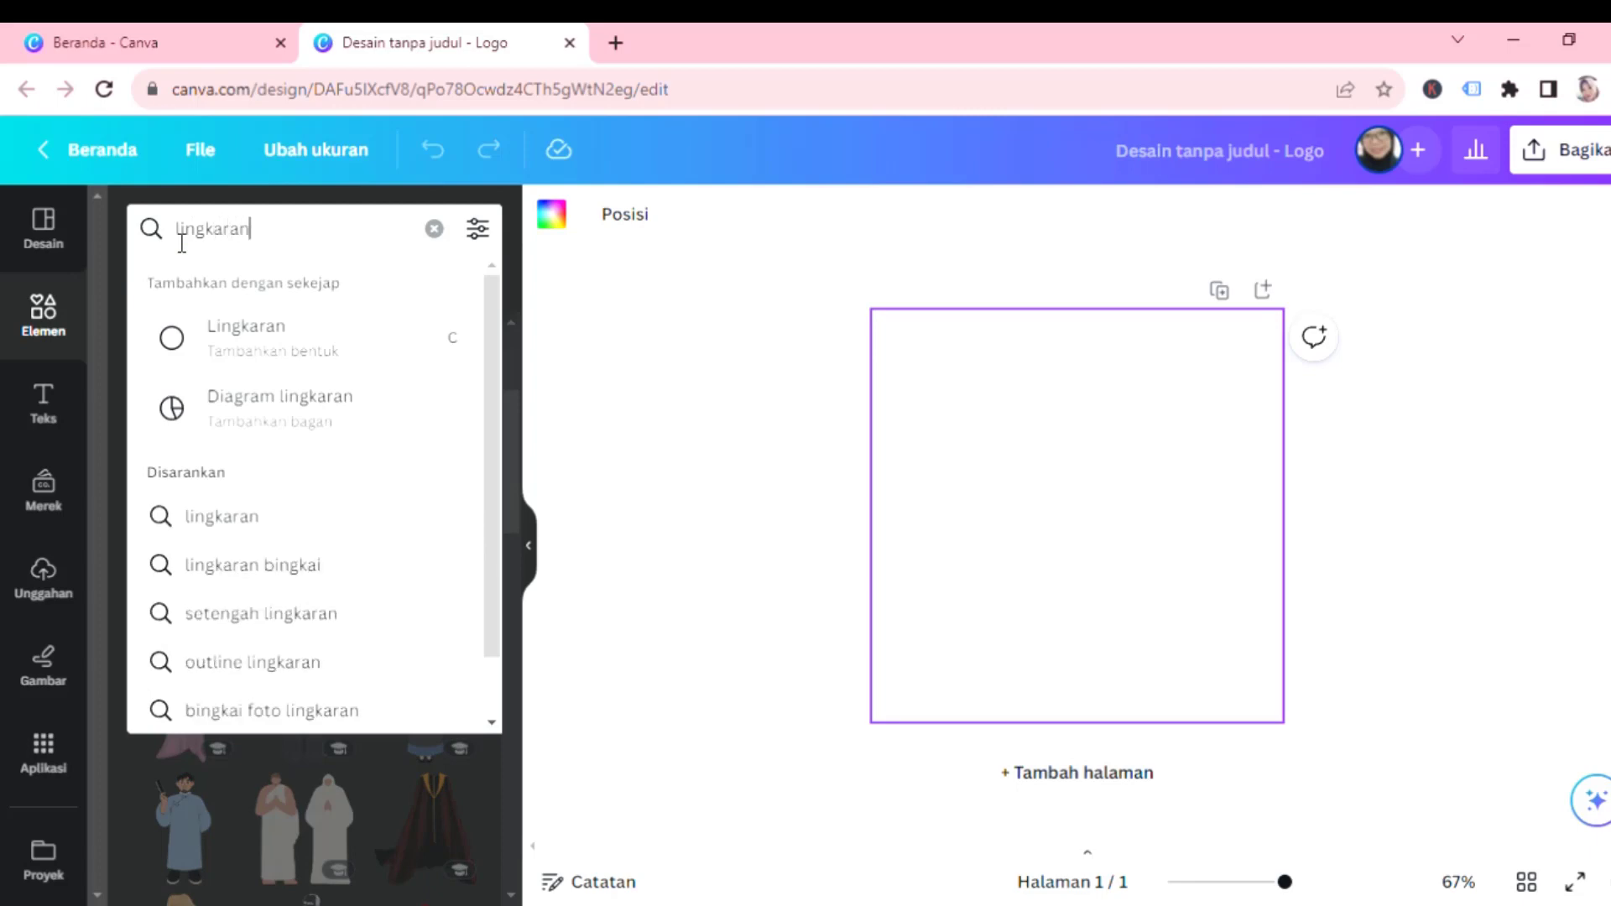
key(Return)
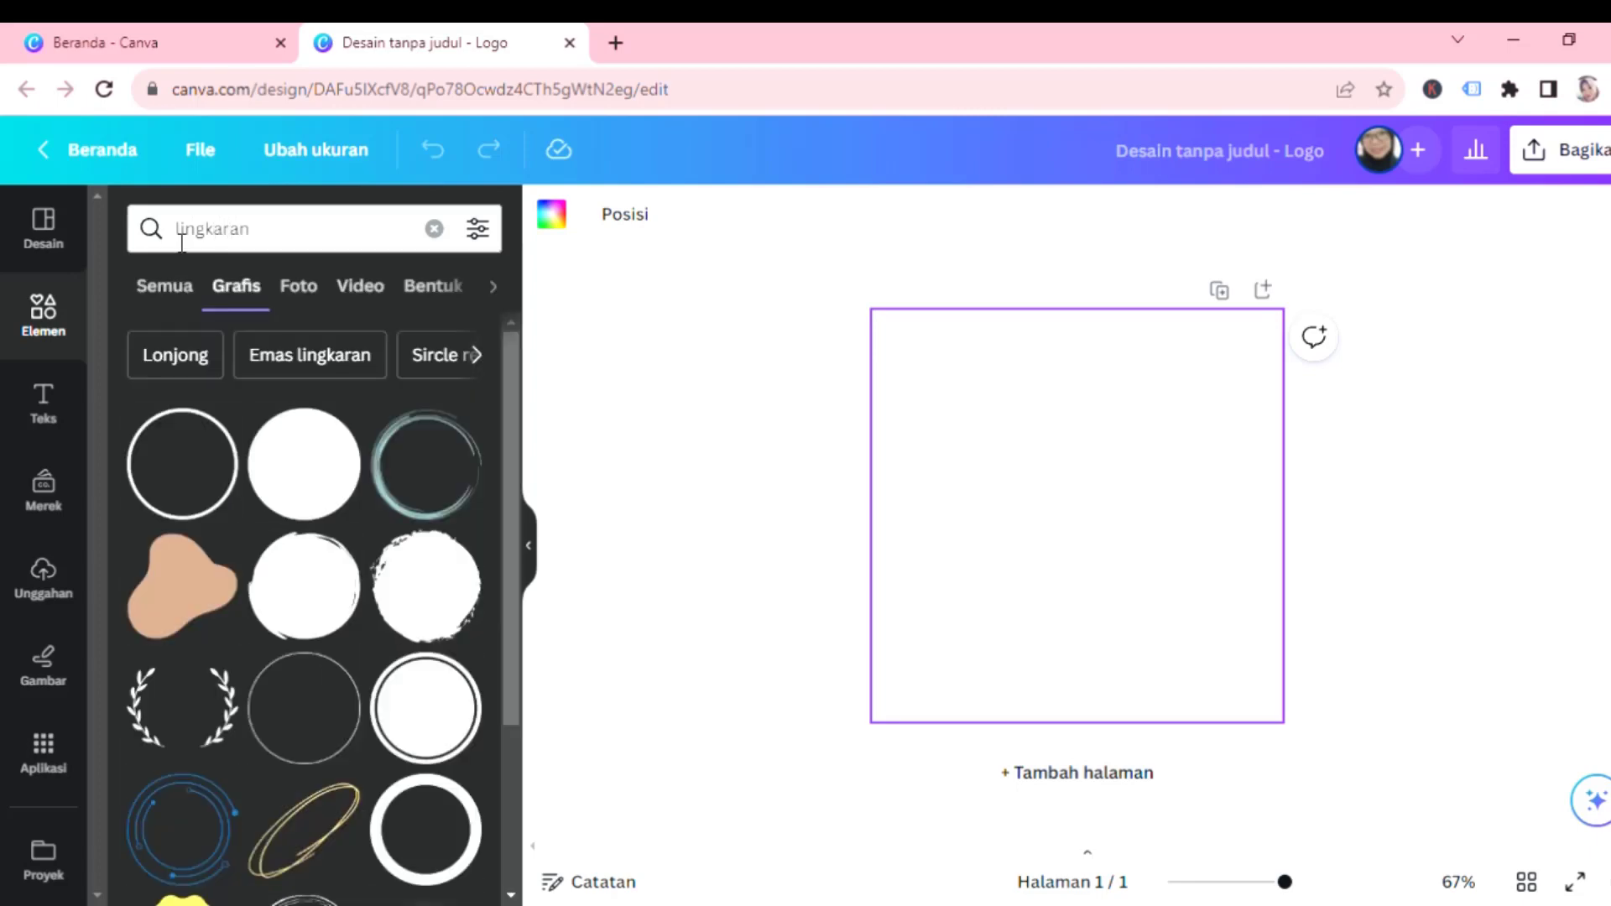
Insert the cream rough-edged oval graphic on the logo page and enlarge it from its upper-right corner.
scroll(298, 440, down, 3)
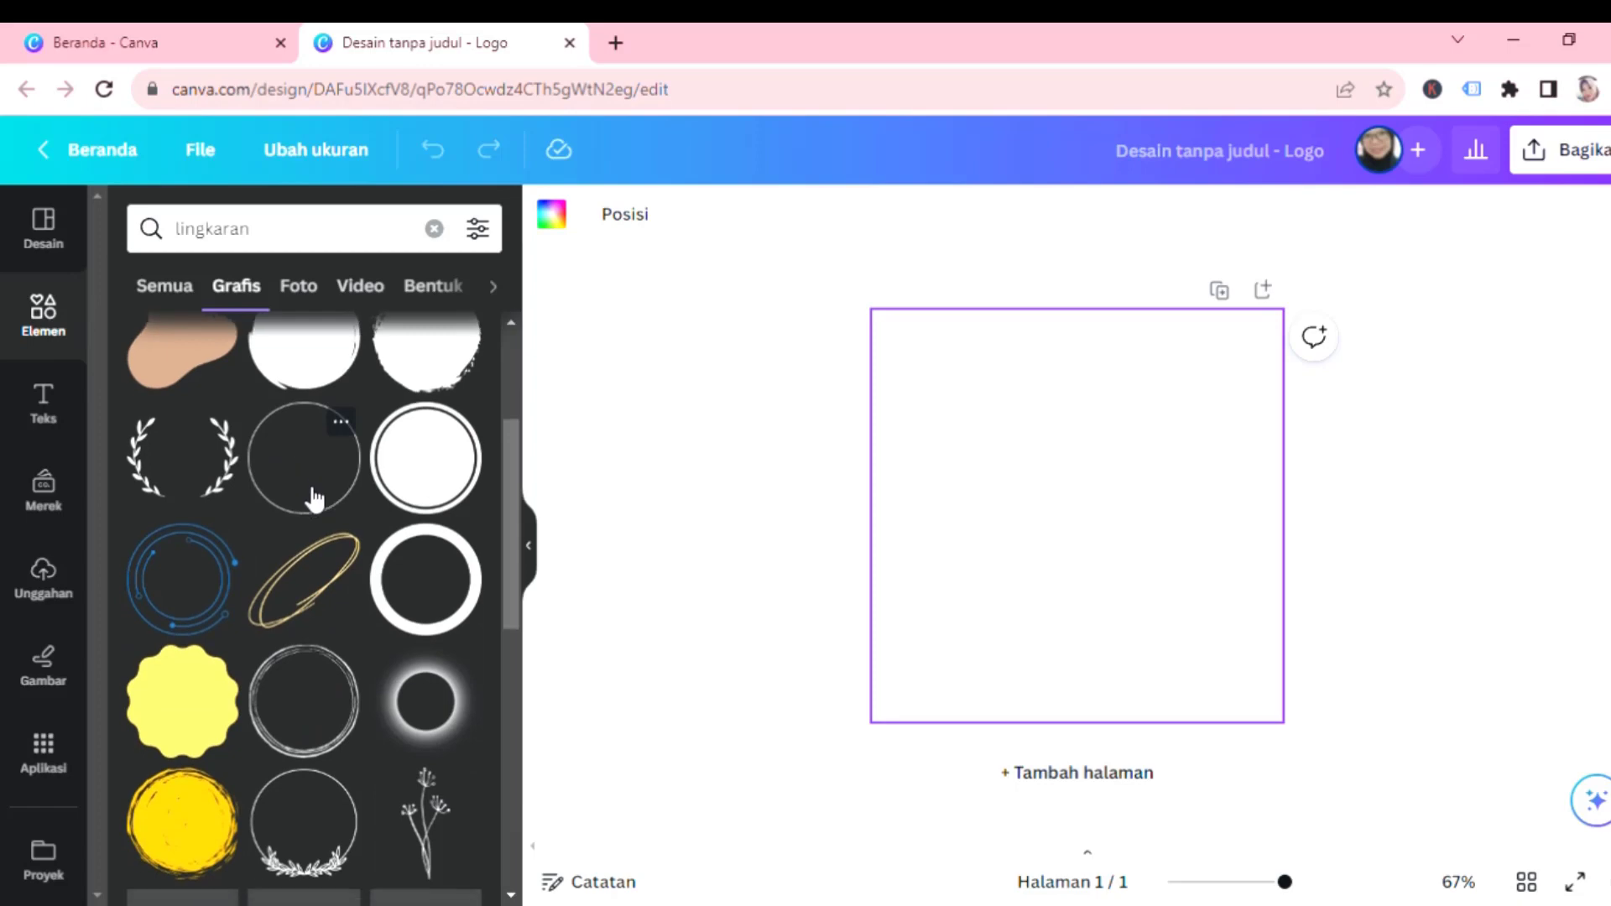
scroll(324, 502, down, 3)
scroll(427, 529, down, 2)
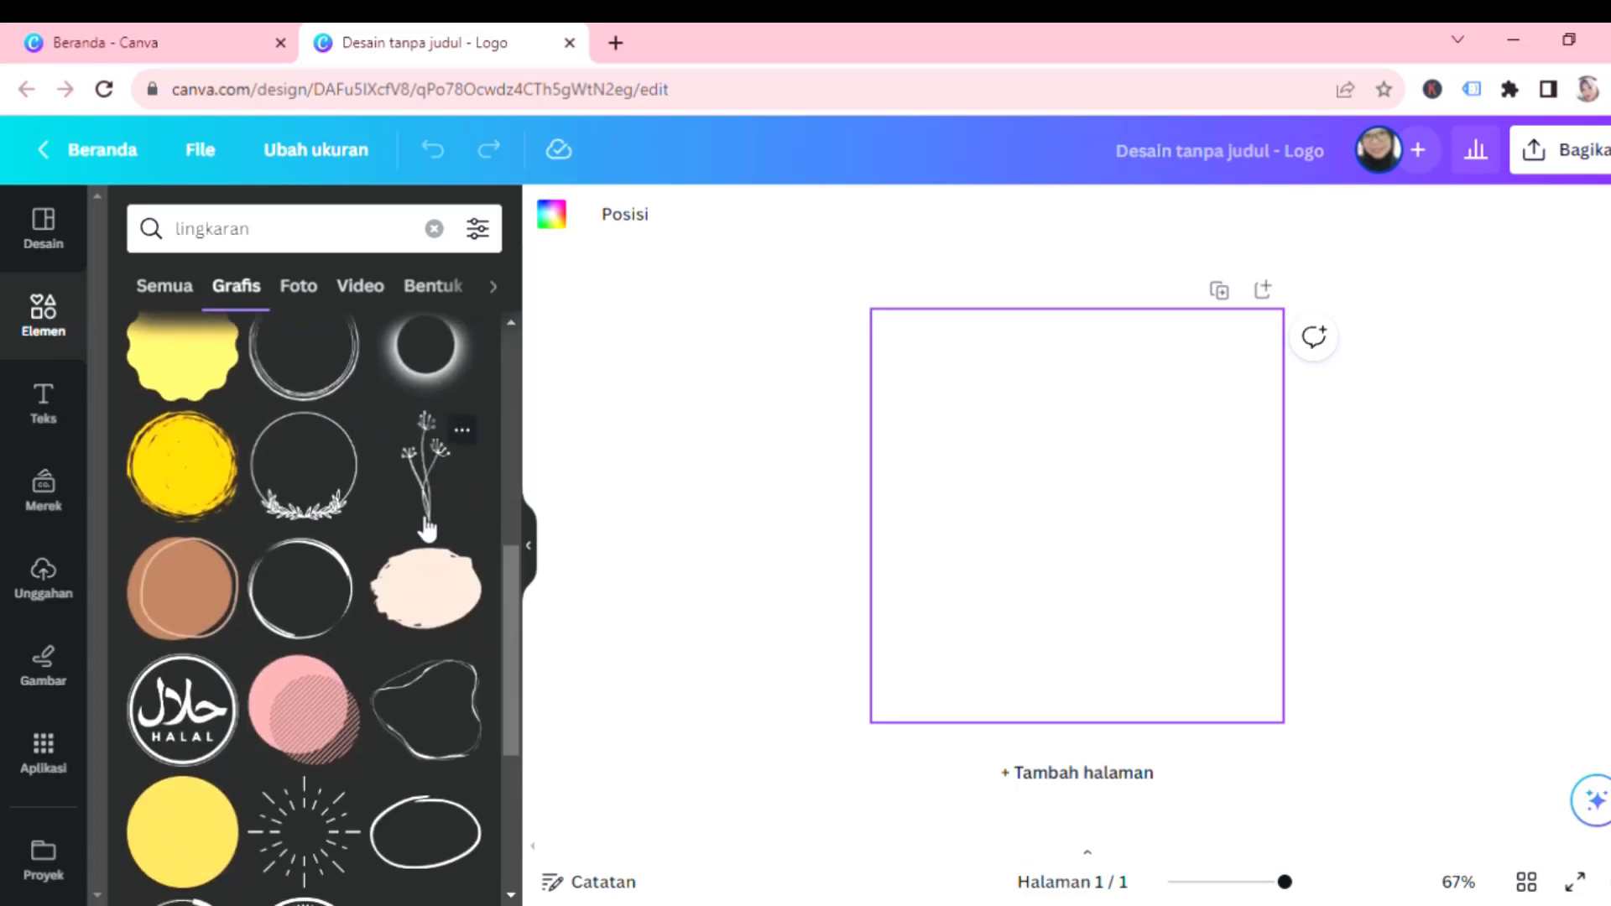
scroll(427, 529, down, 2)
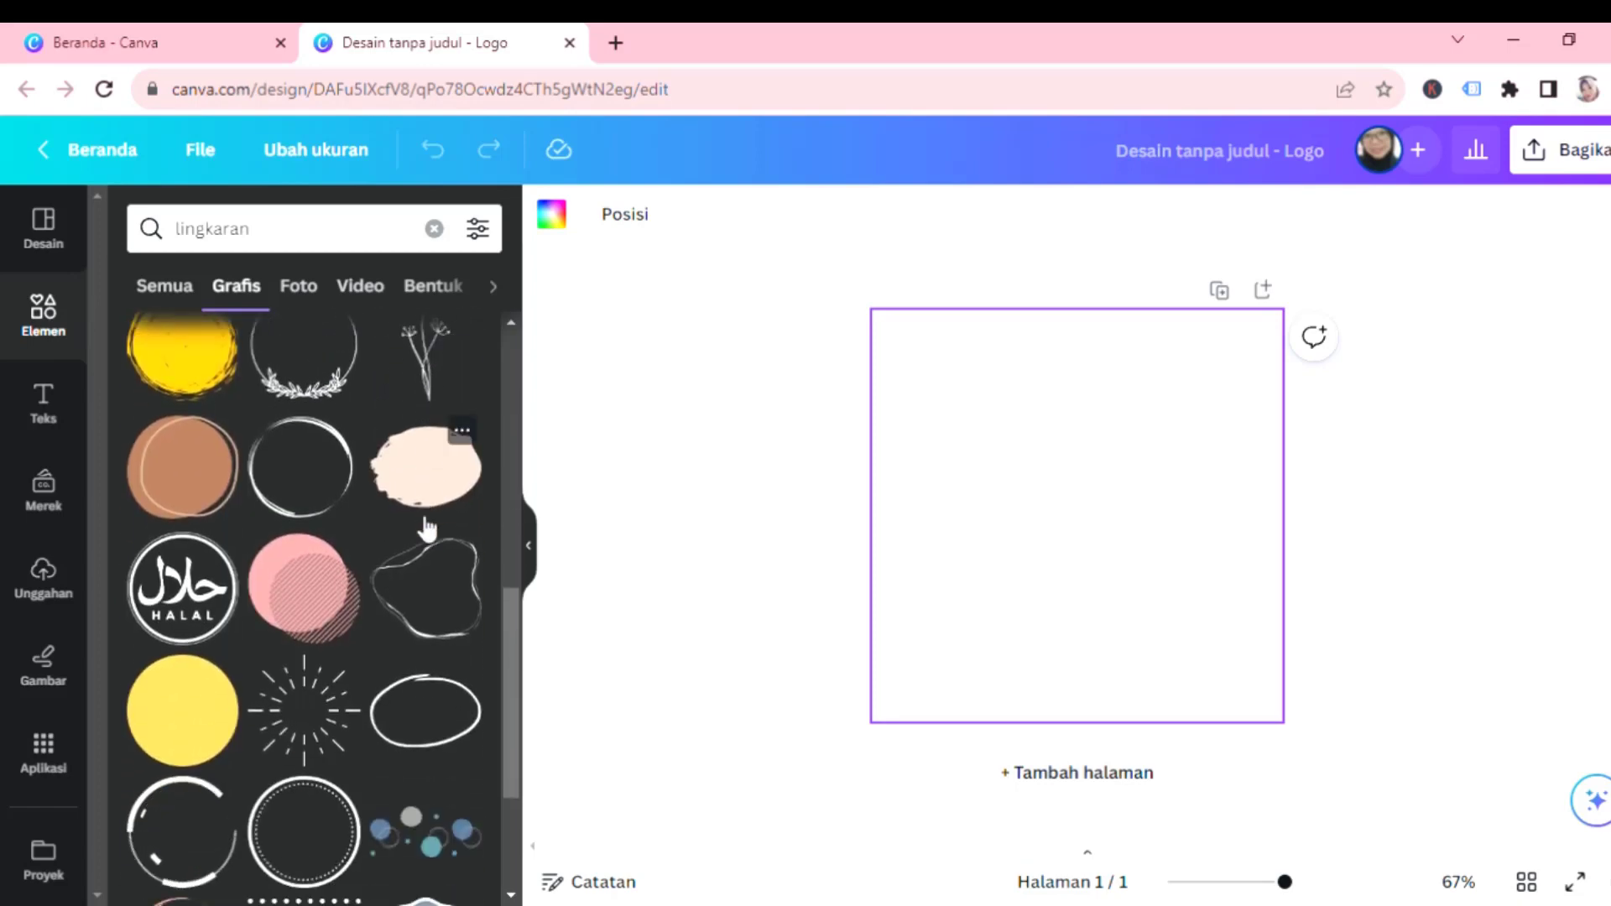
scroll(427, 529, down, 3)
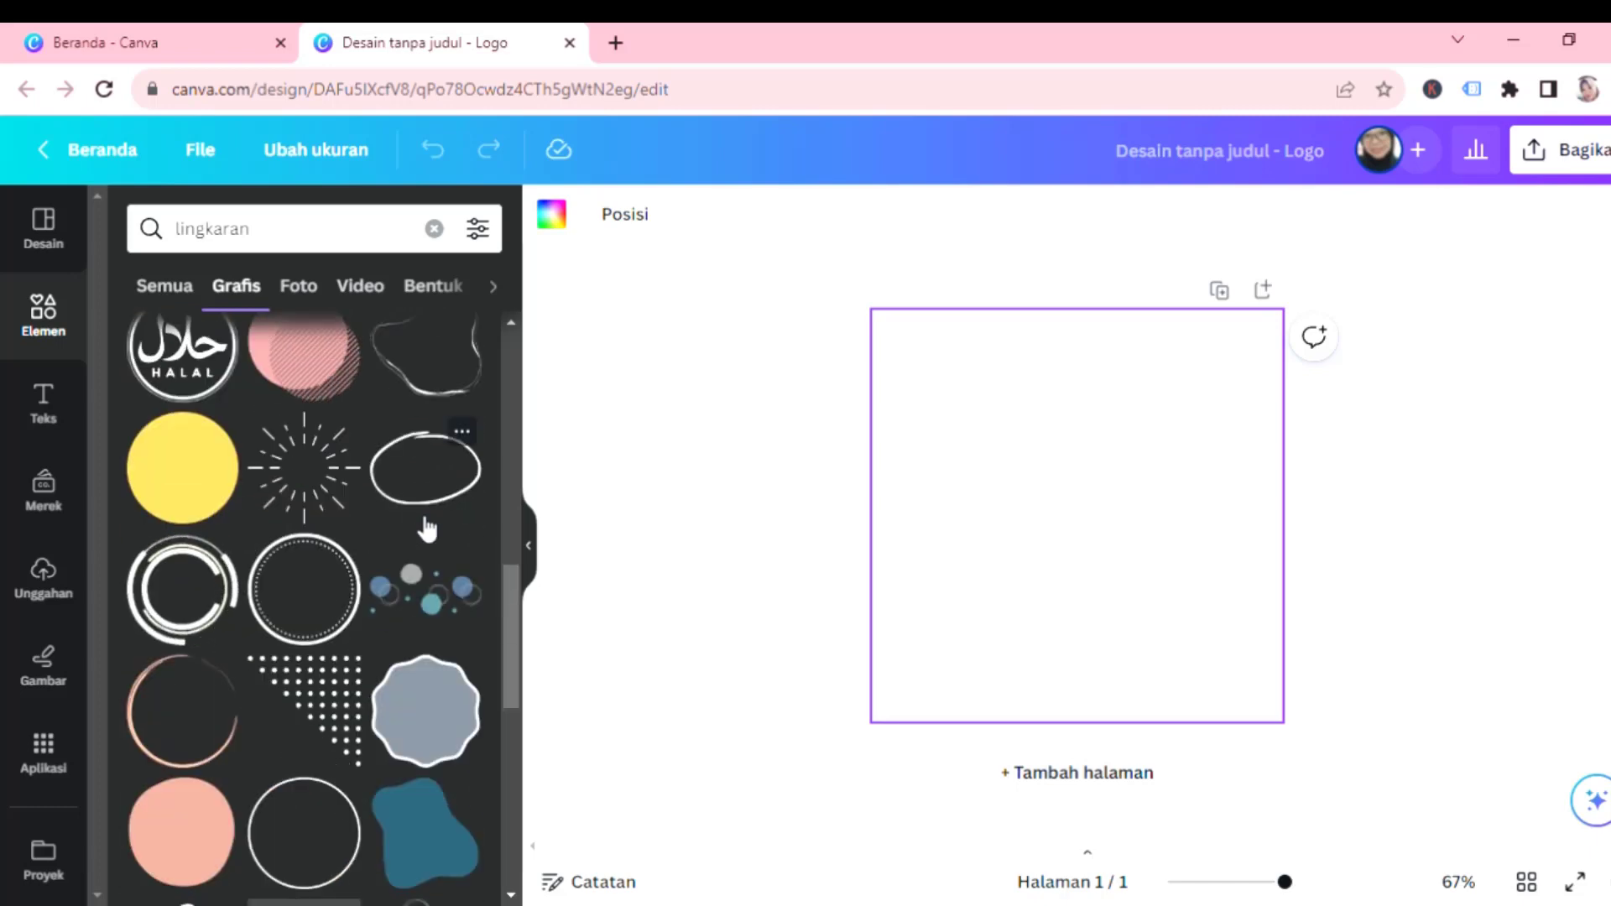
scroll(433, 533, down, 2)
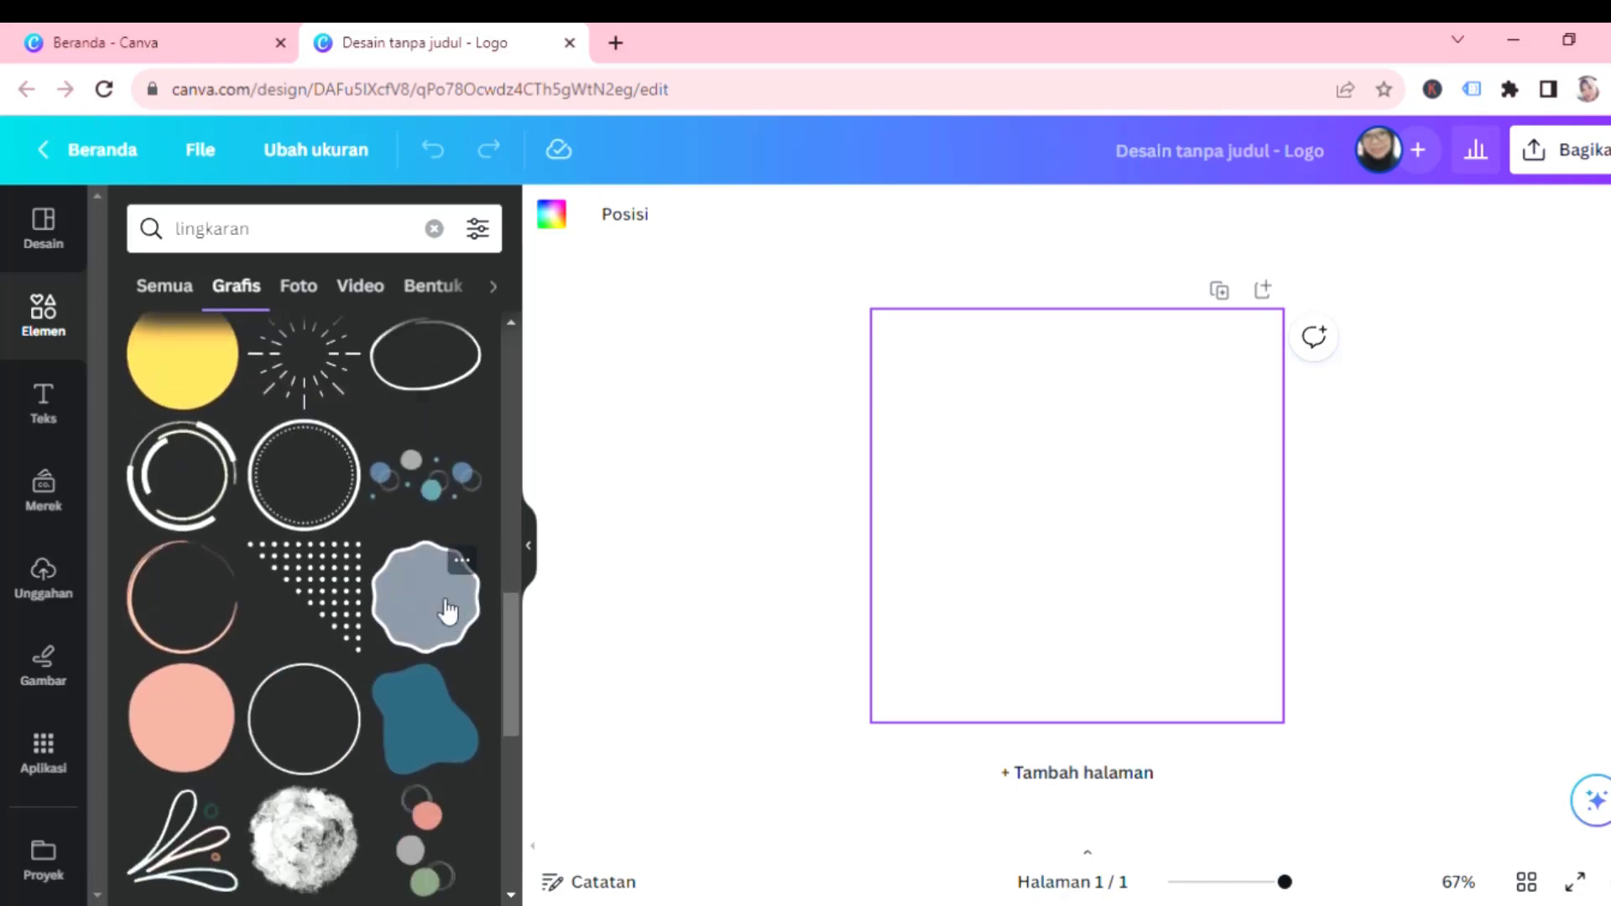
scroll(448, 611, up, 5)
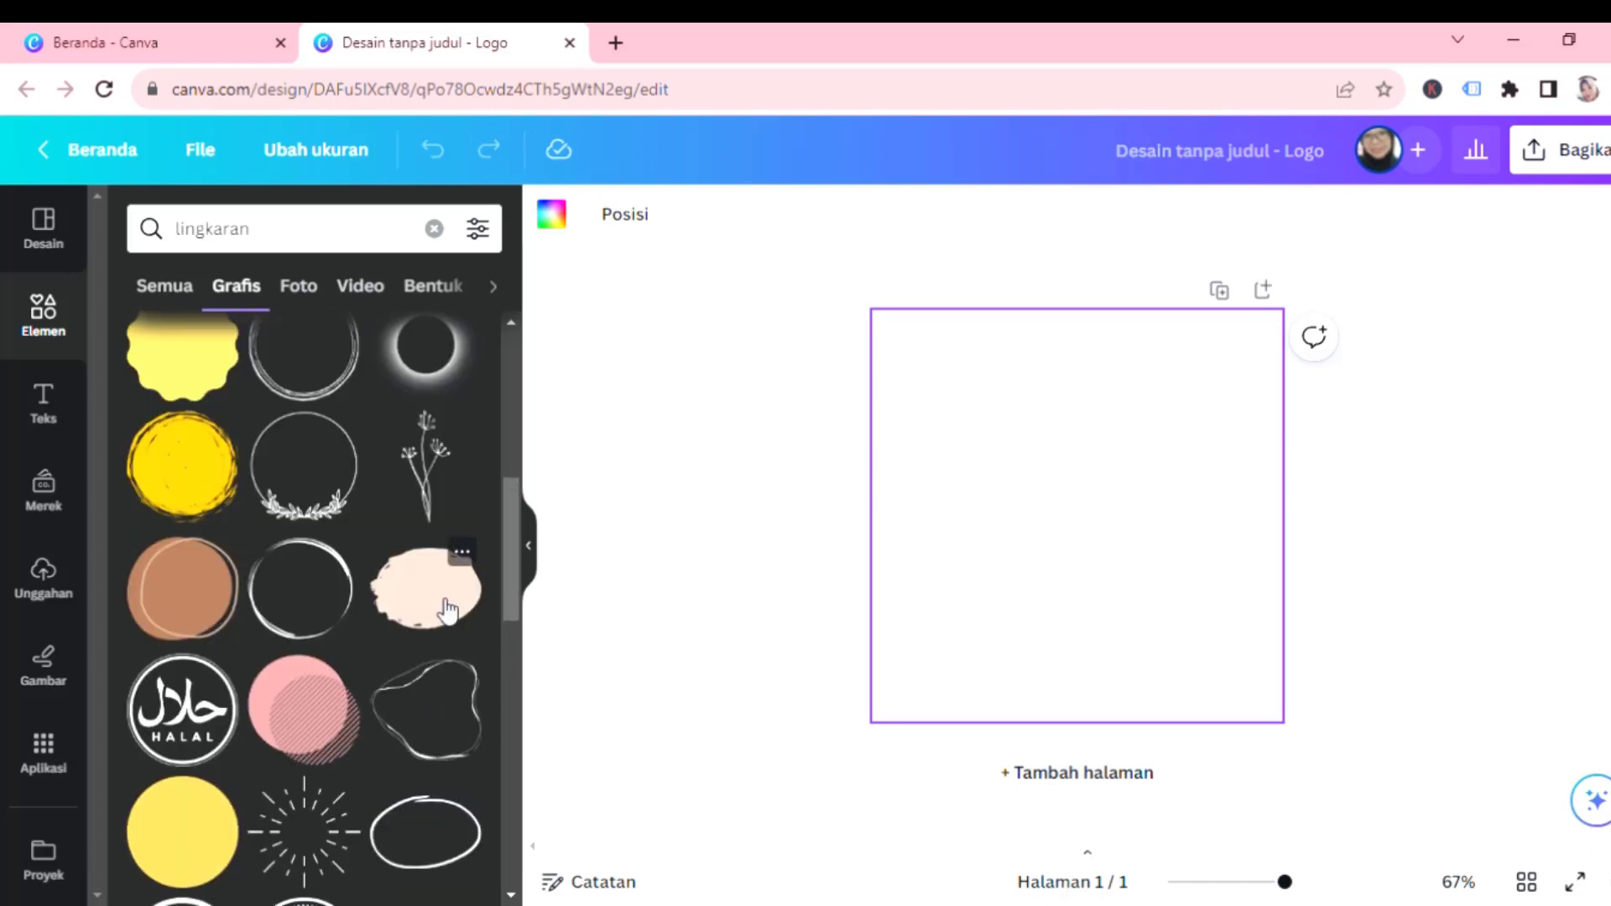
scroll(448, 611, up, 2)
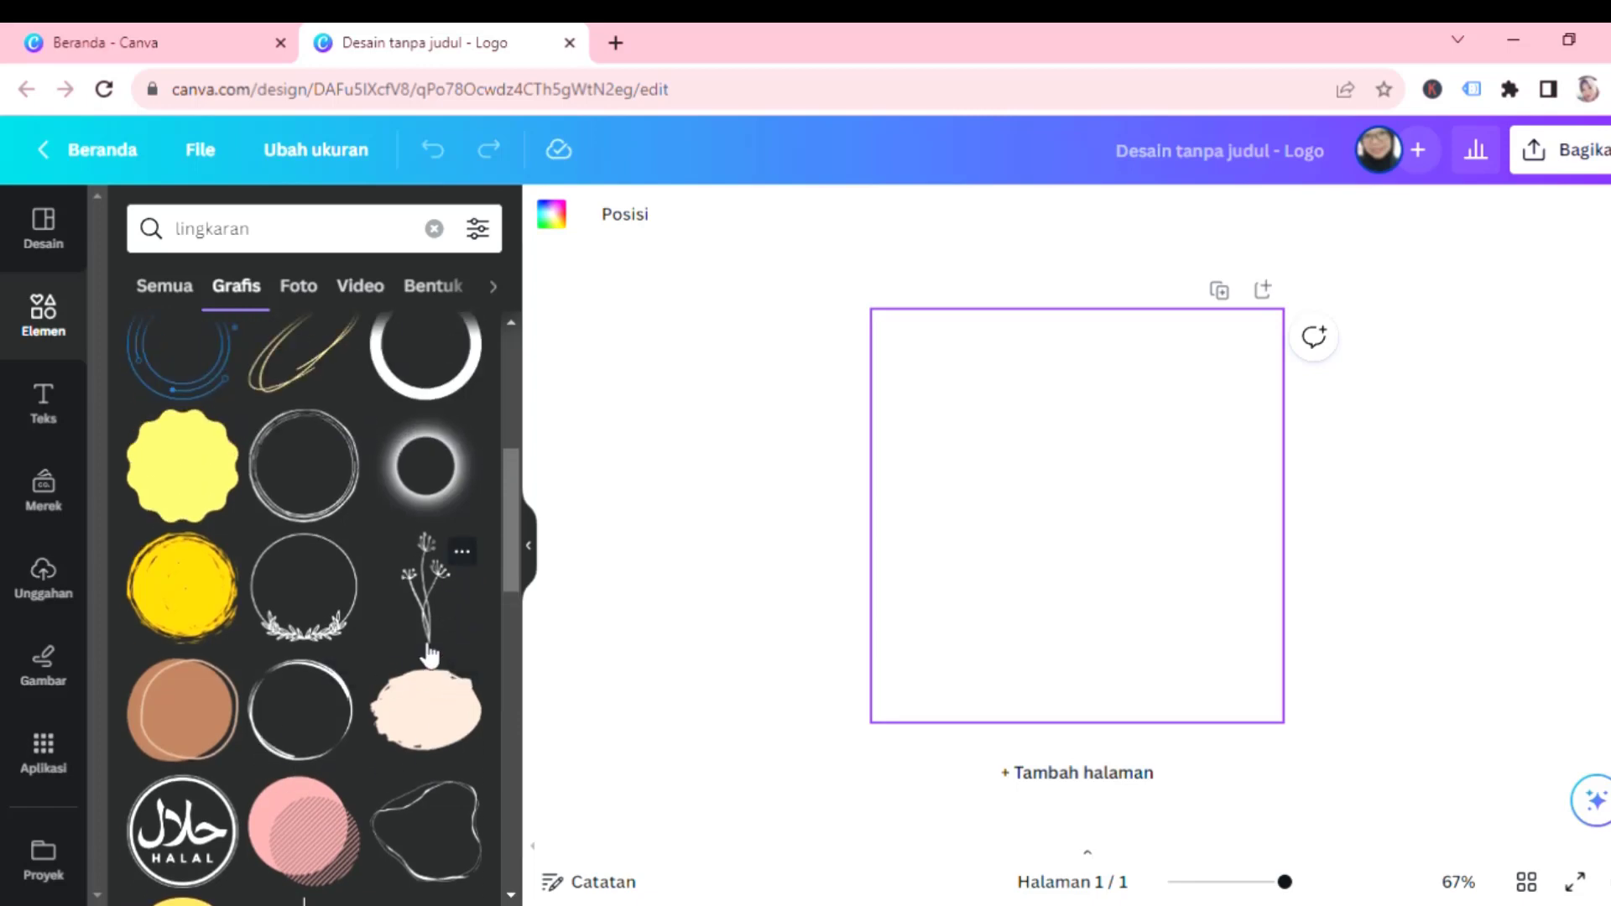
scroll(429, 655, up, 3)
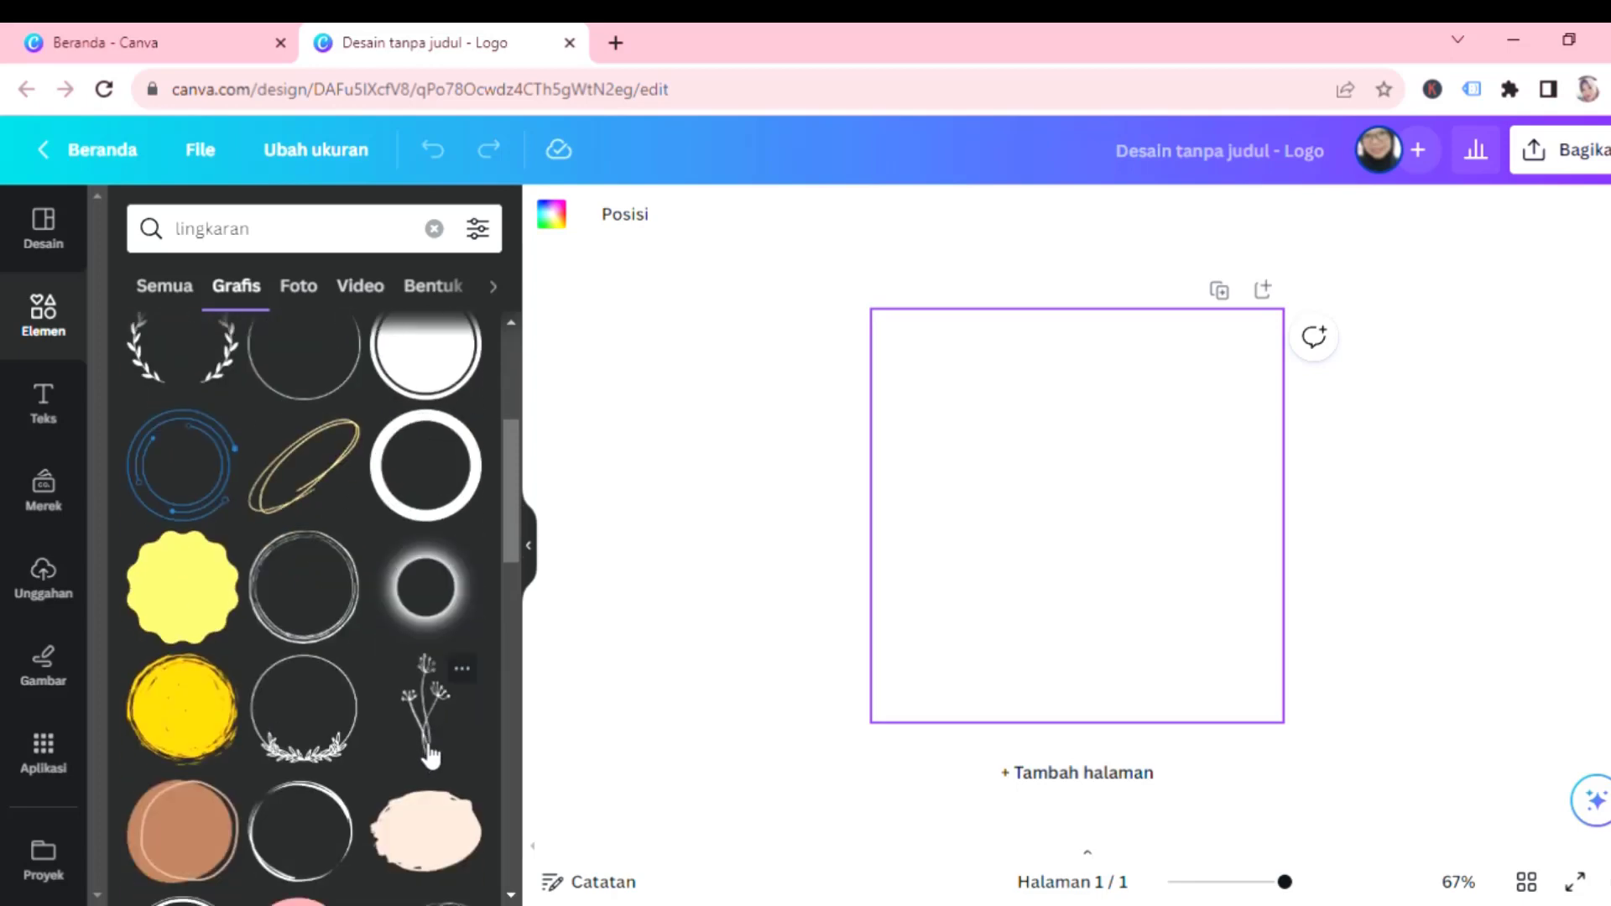
scroll(430, 756, down, 3)
click(449, 613)
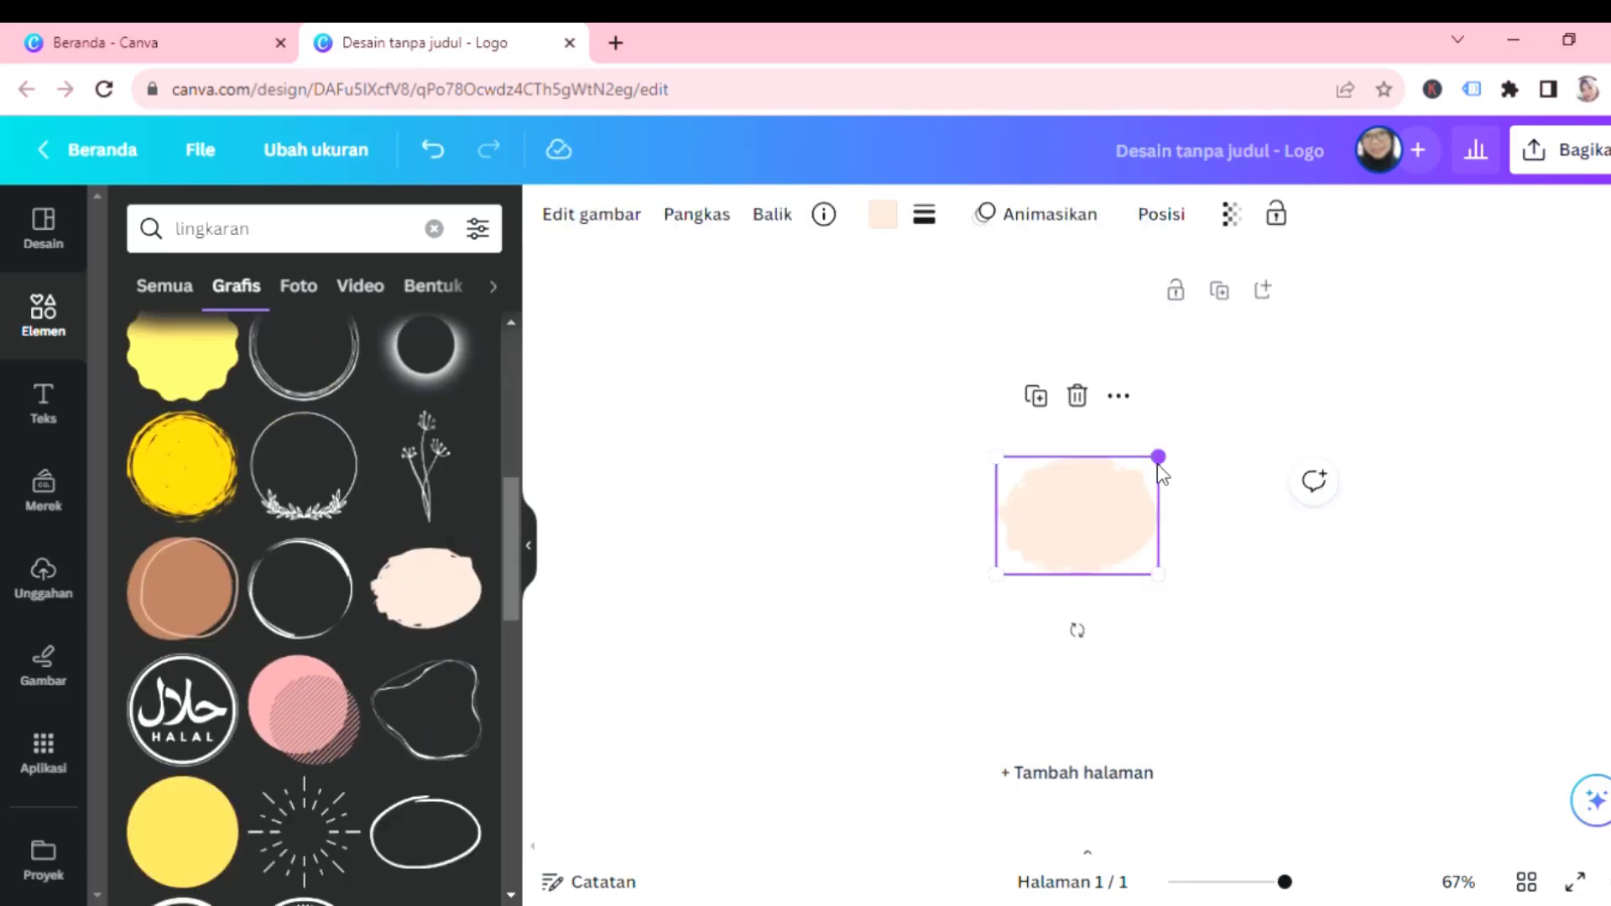
drag(1160, 468, 1221, 423)
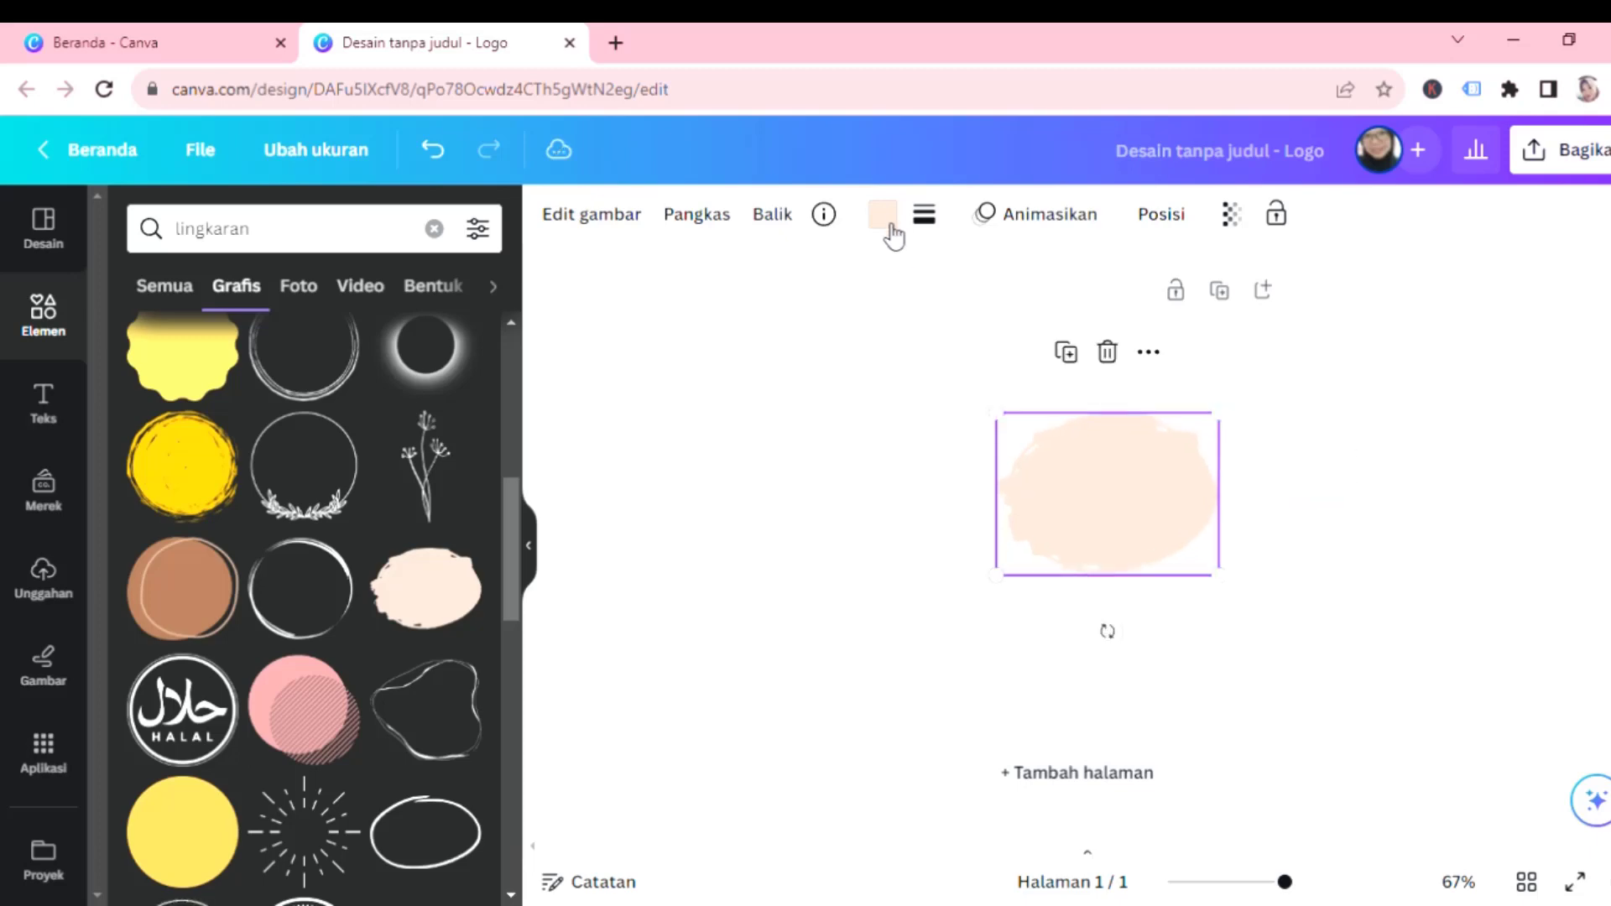
Recolour the cream oval graphic to the deep violet in the standard solid colours.
click(894, 222)
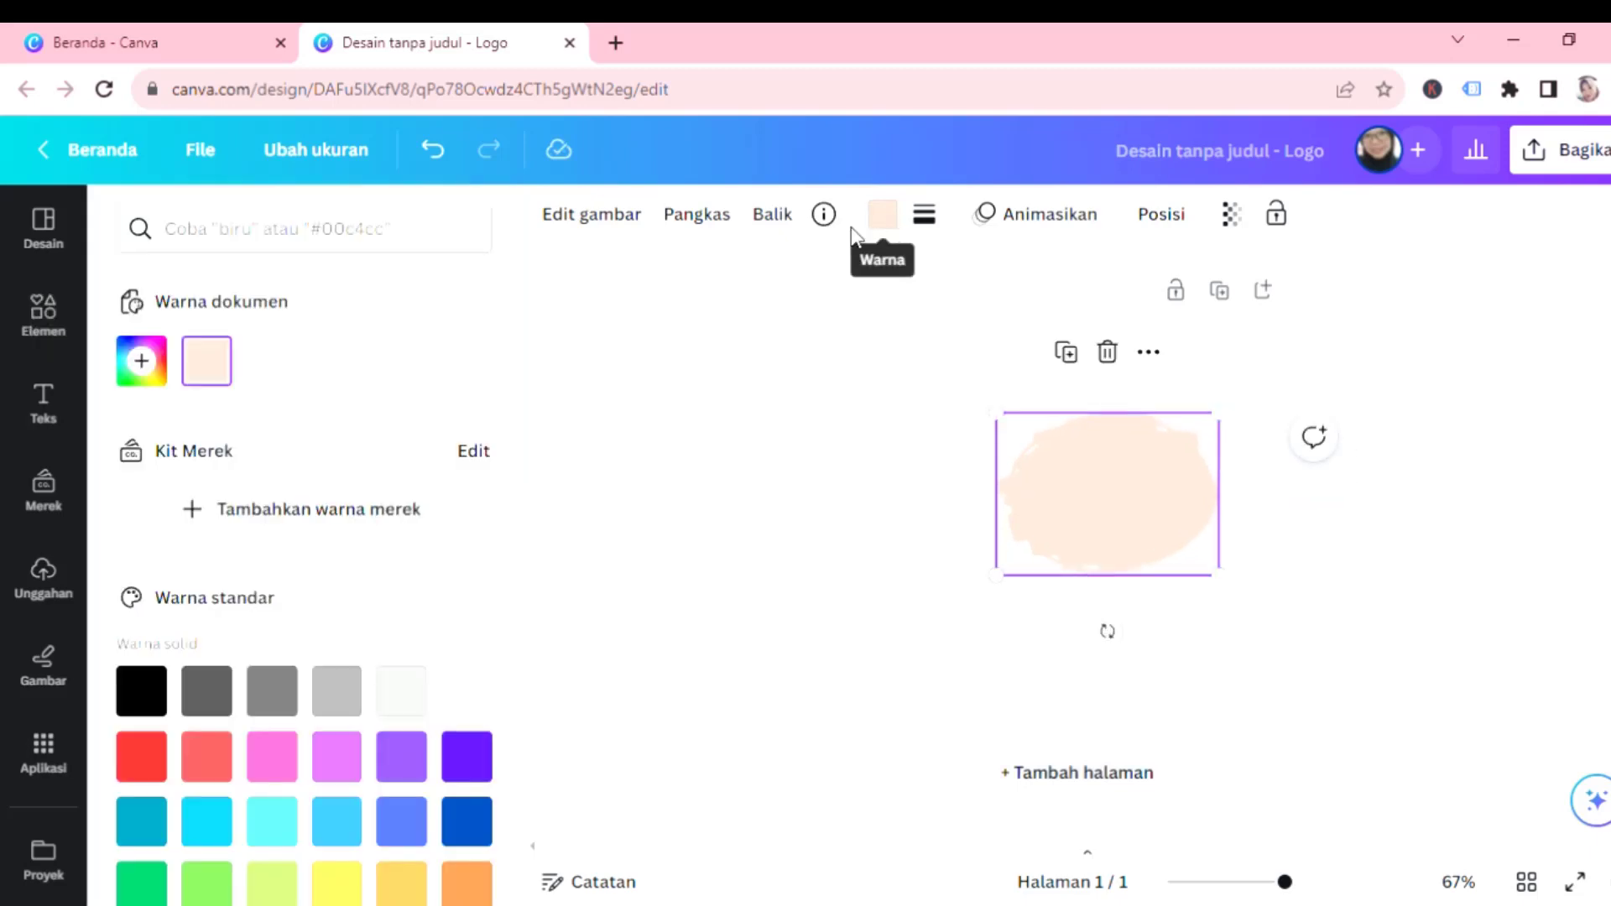
scroll(400, 776, down, 2)
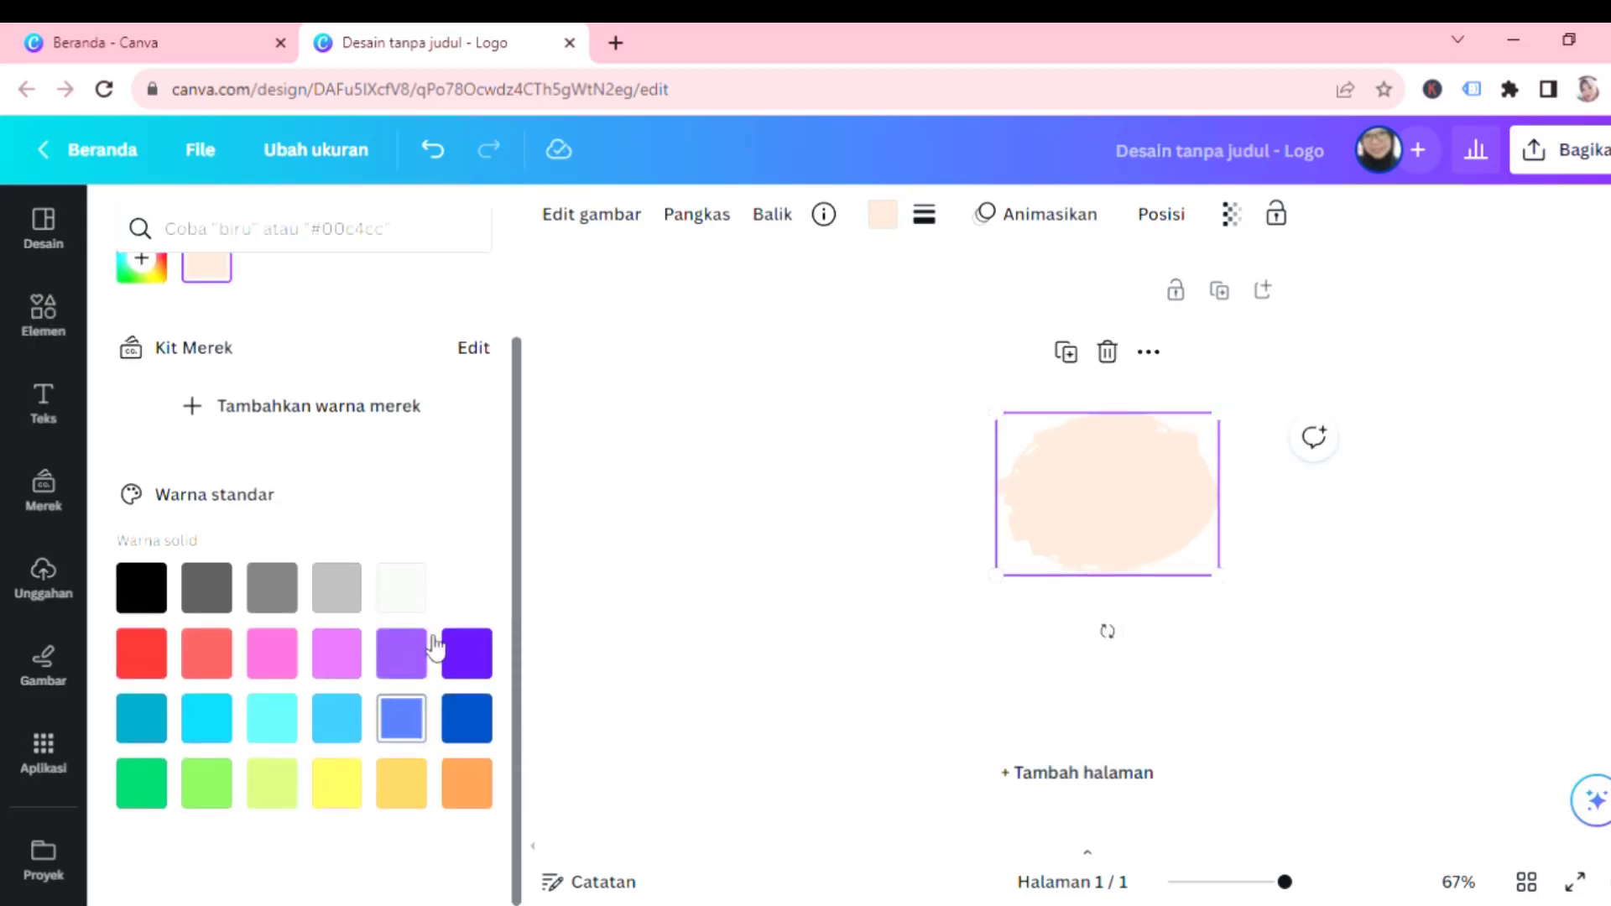
click(354, 667)
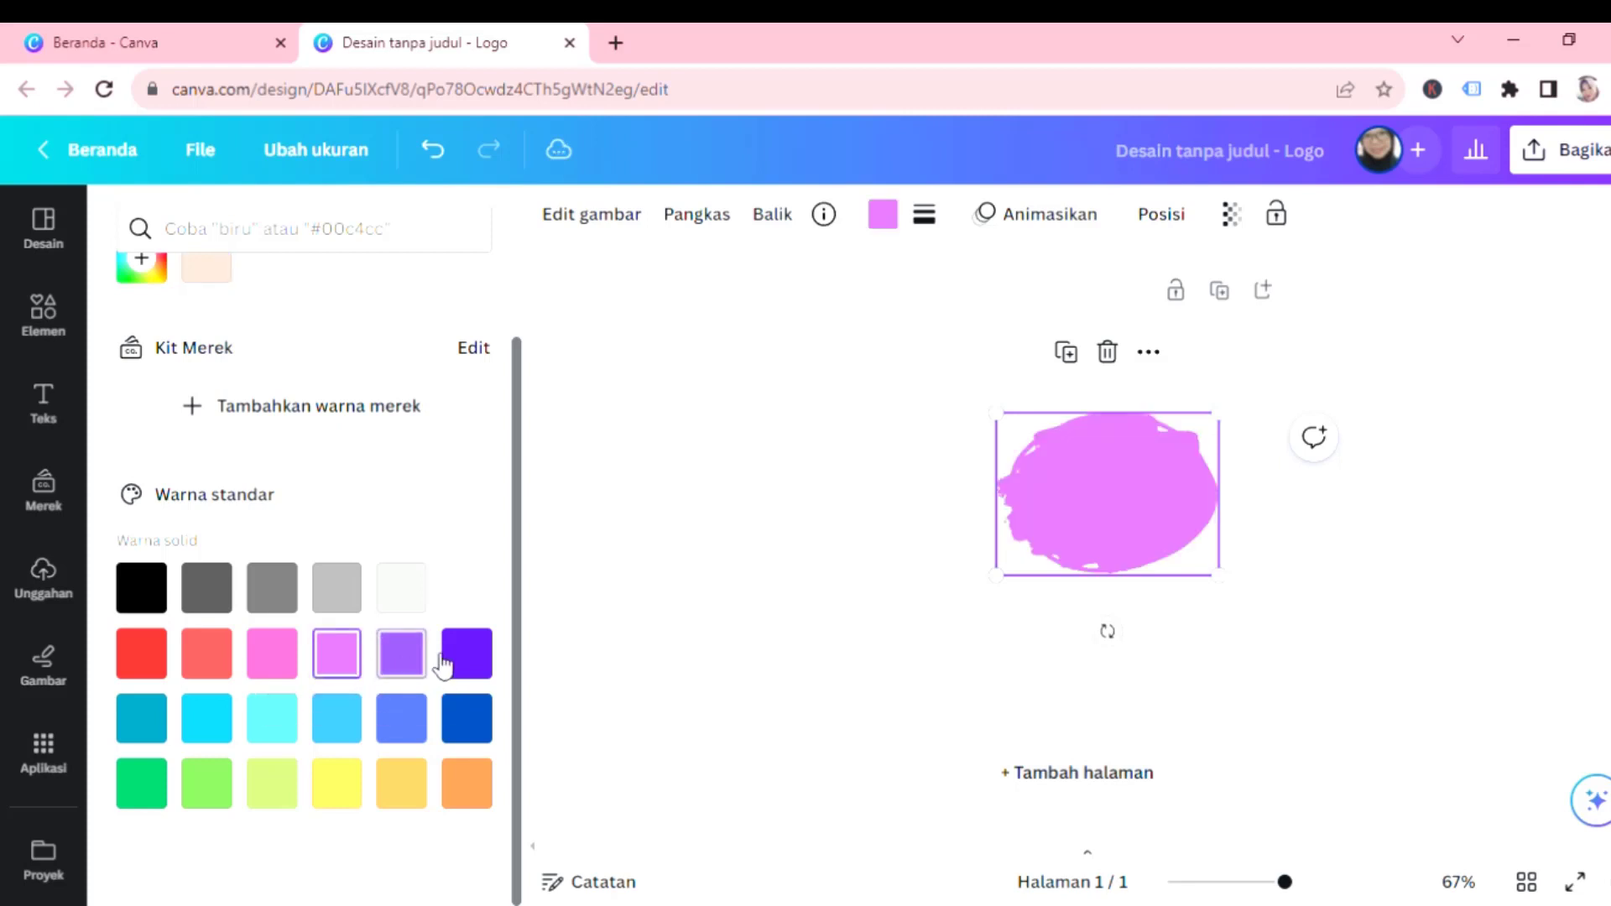
click(479, 657)
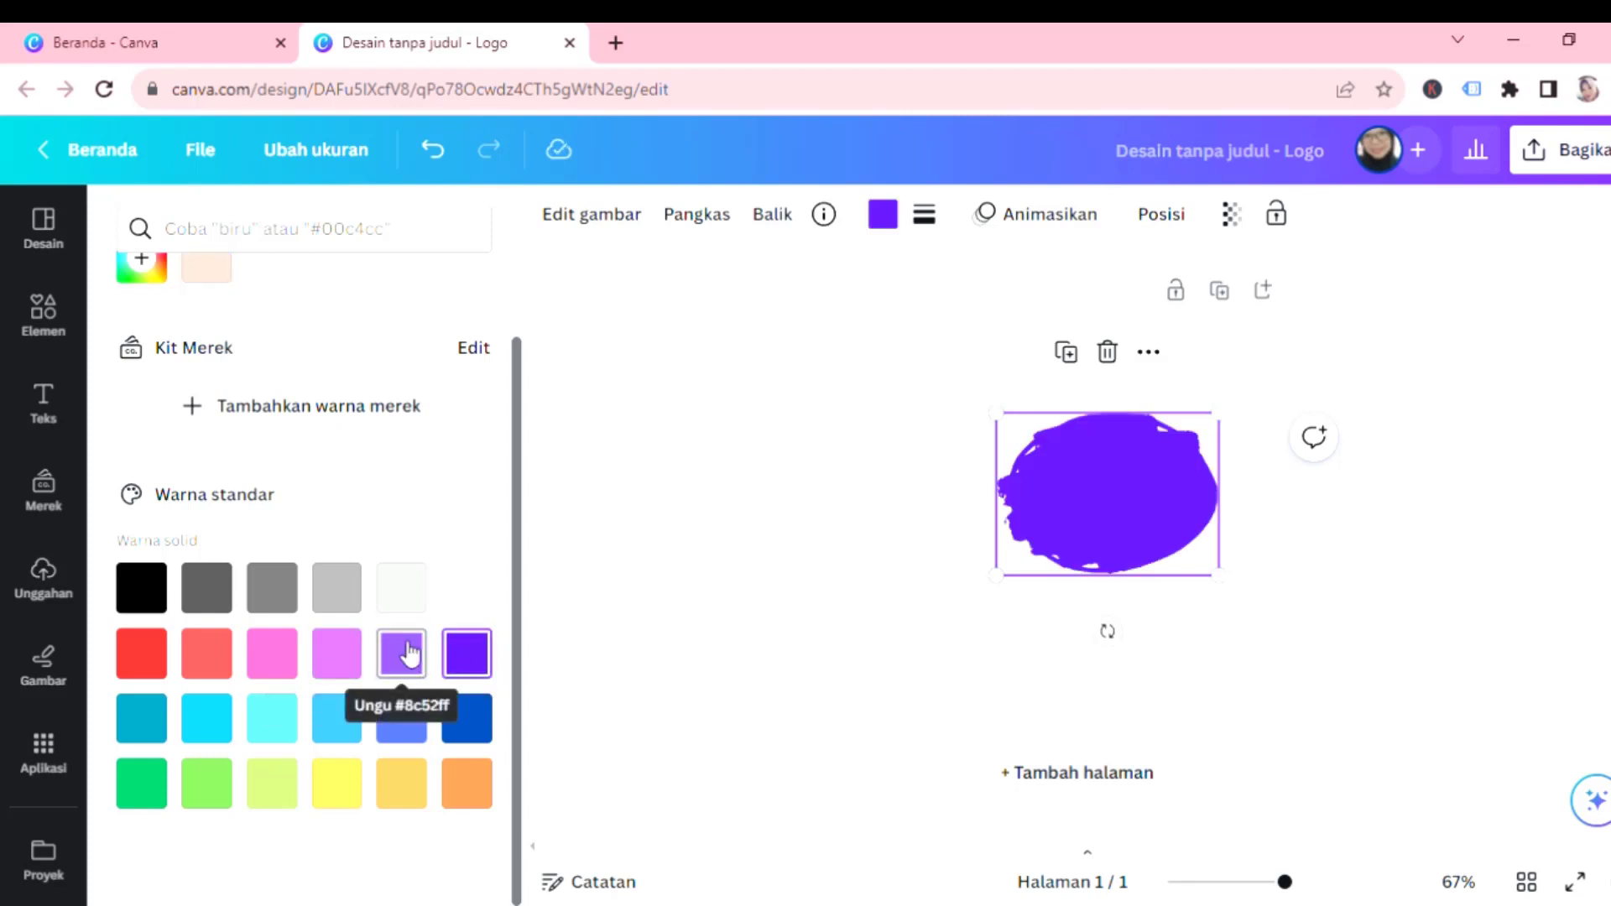
Search the elements for "gantungan baju" and limit the results to graphics (Grafis).
click(44, 318)
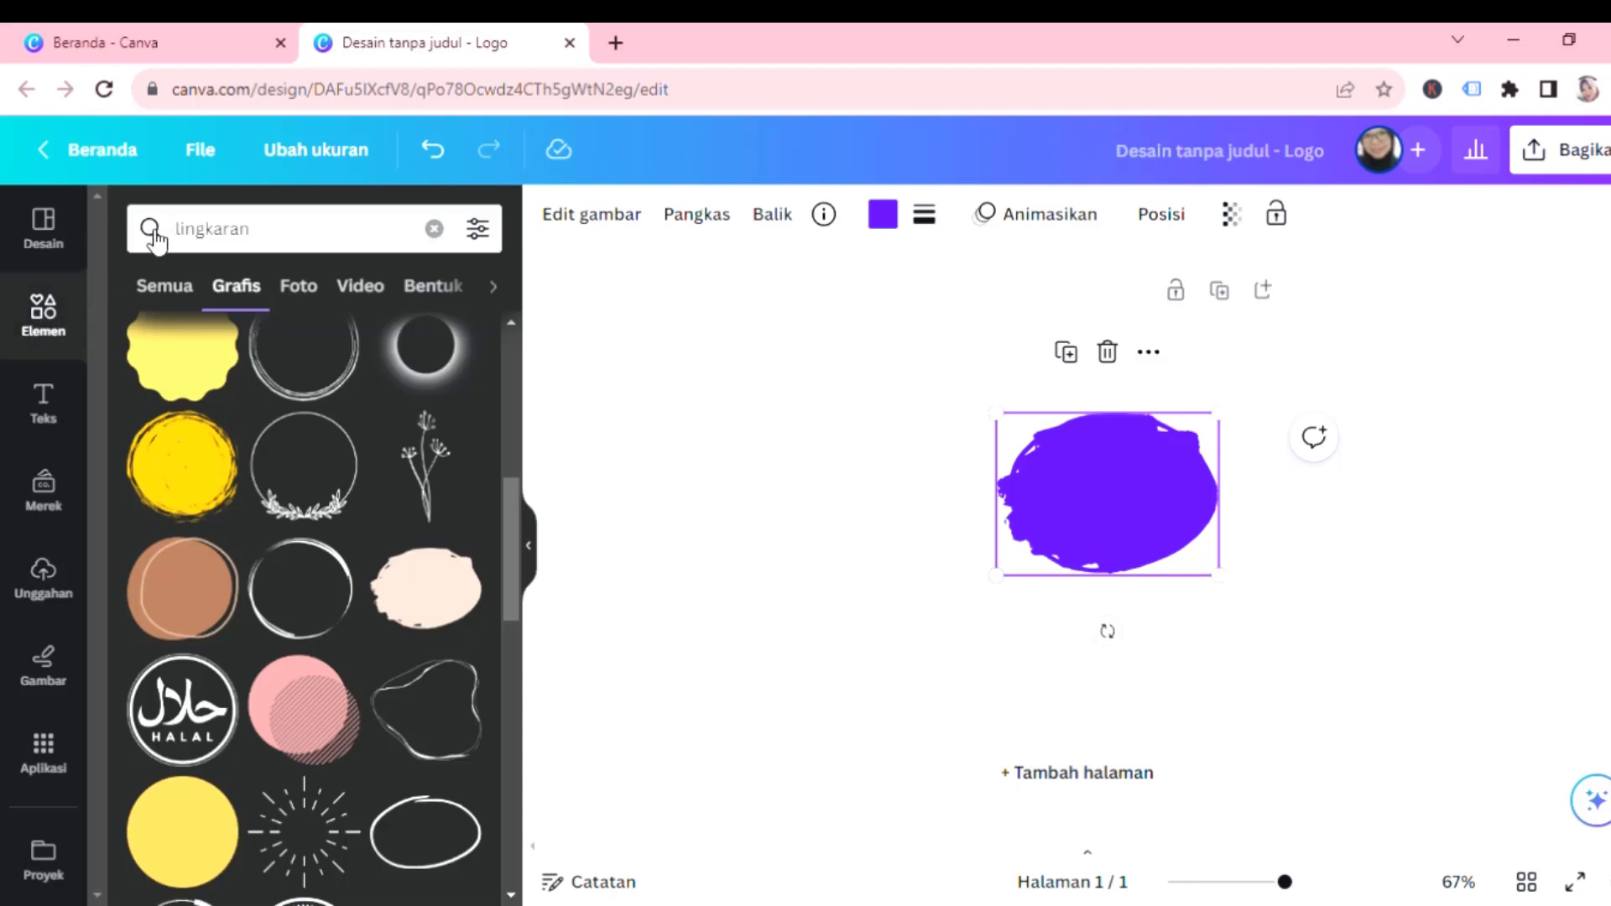
click(146, 250)
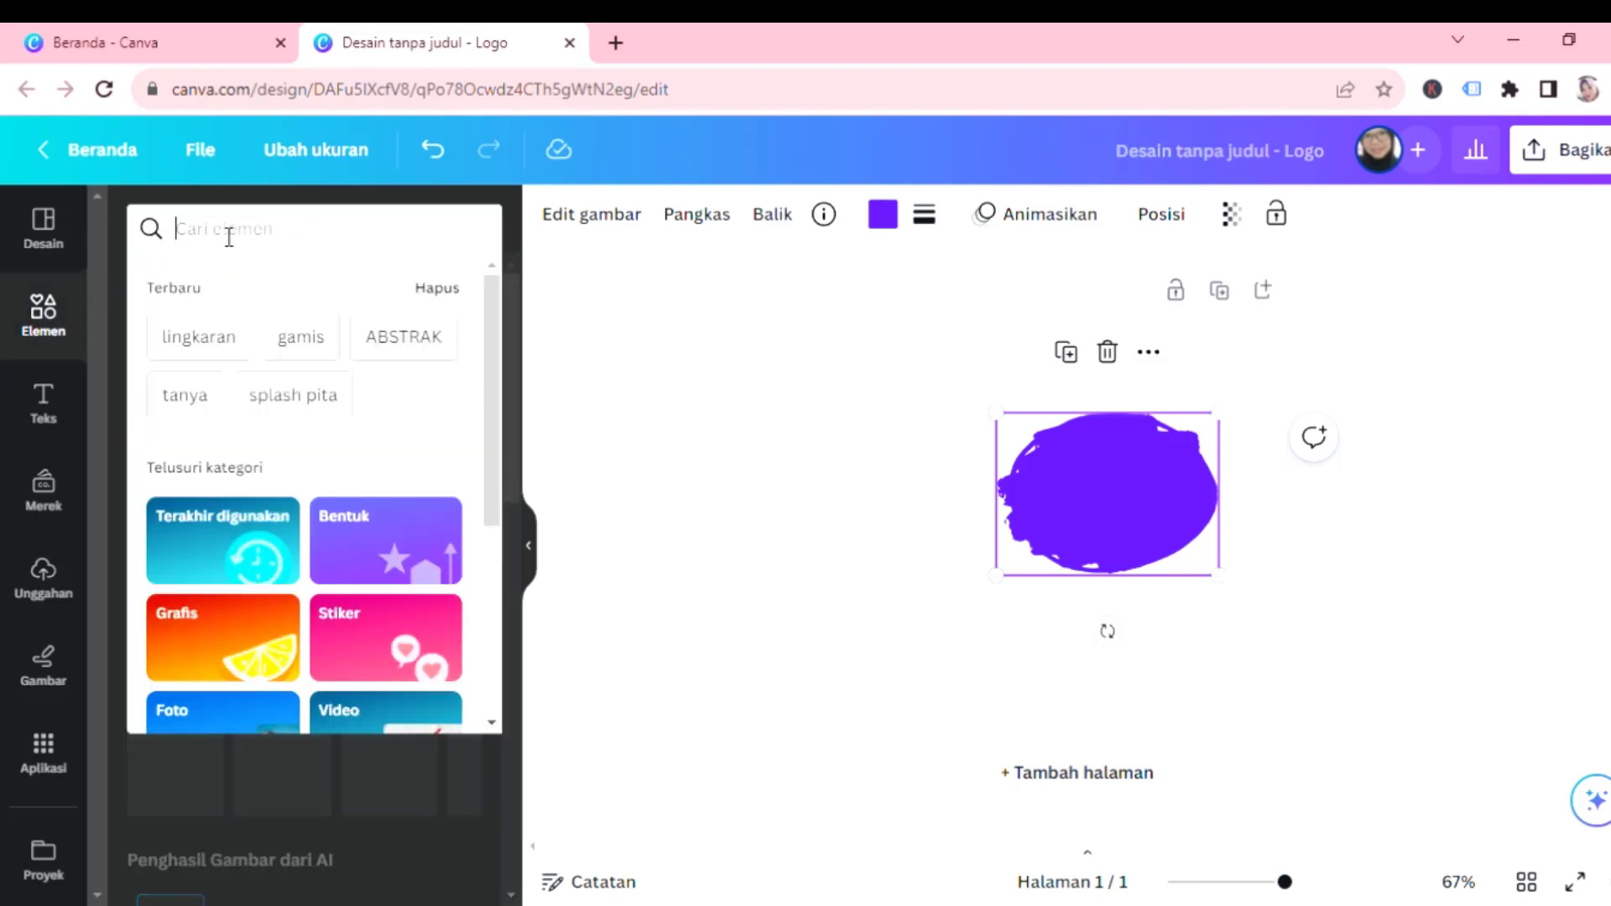
text(g)
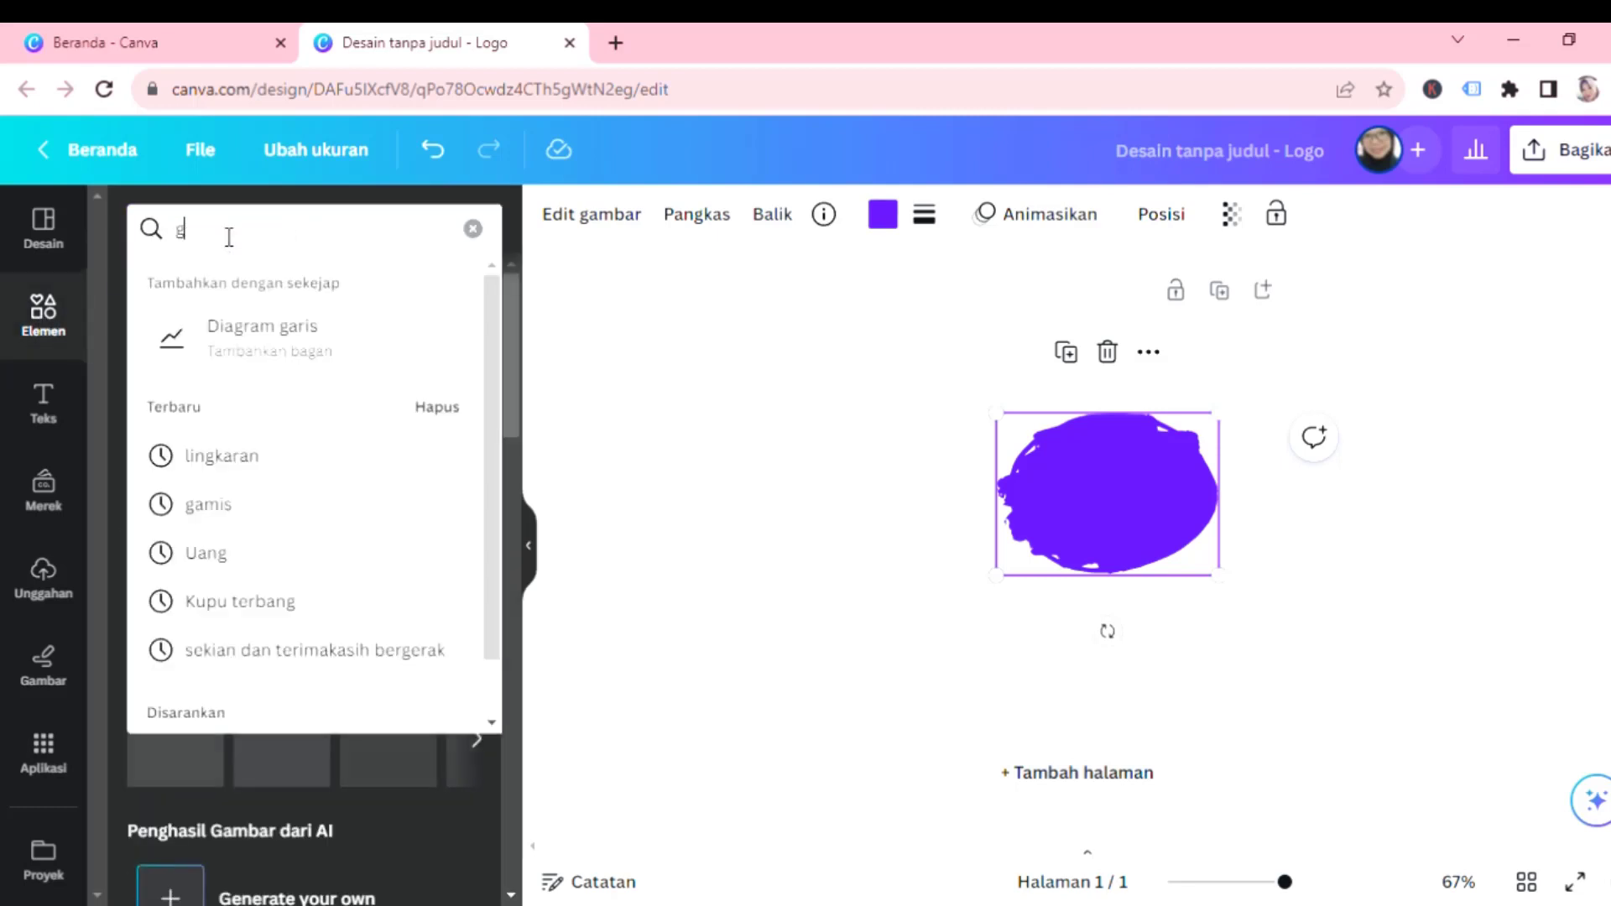
text(antungan baju)
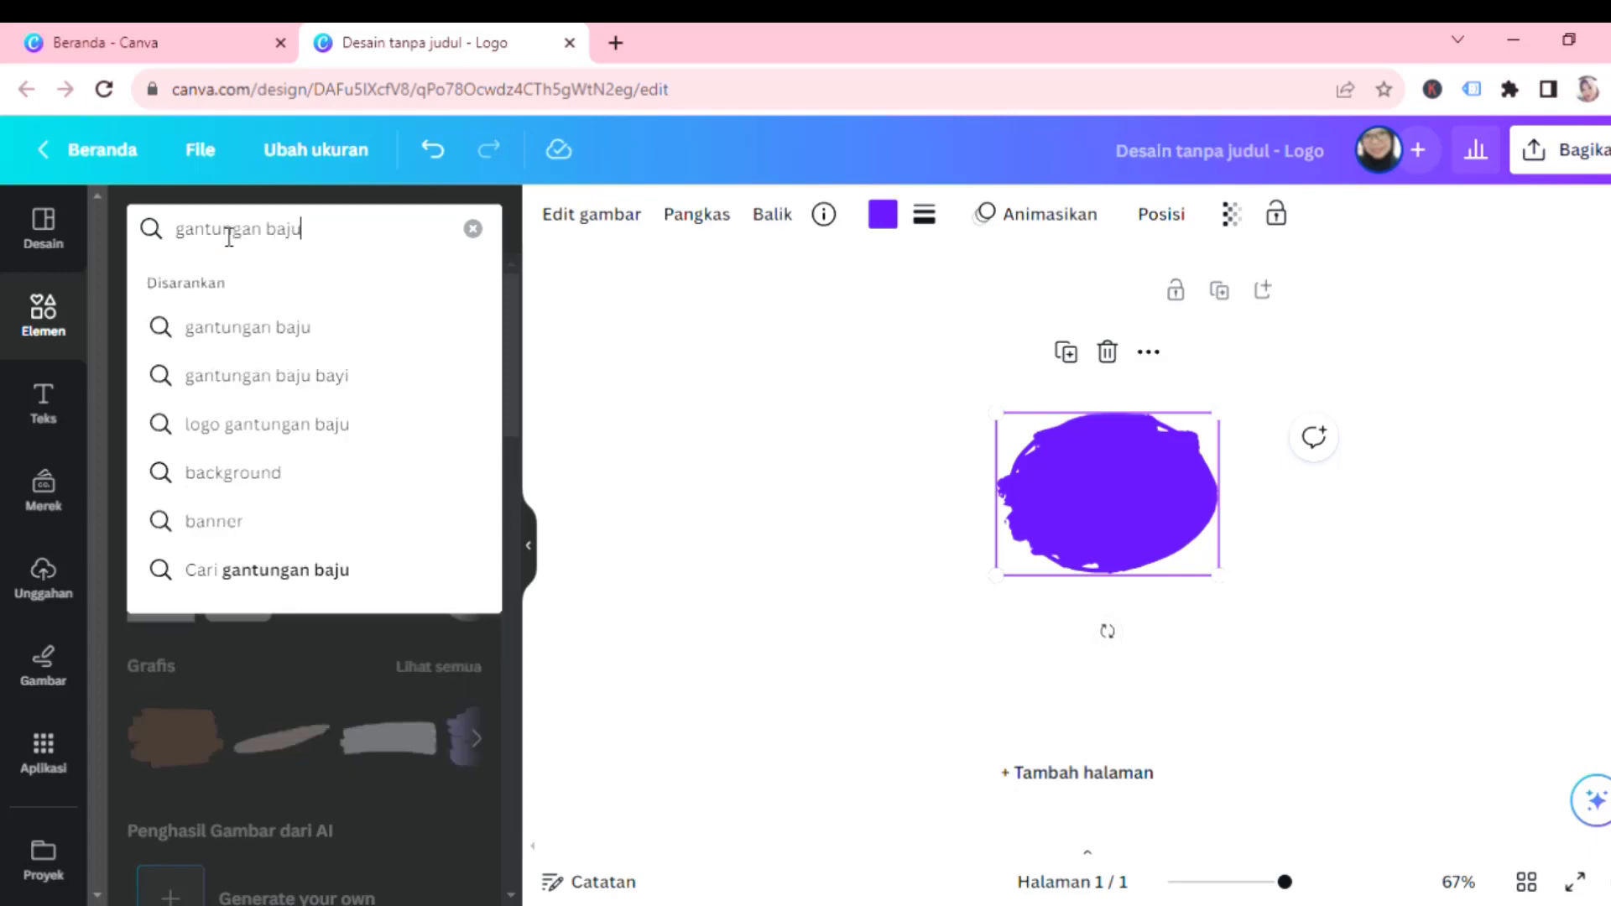
key(Return)
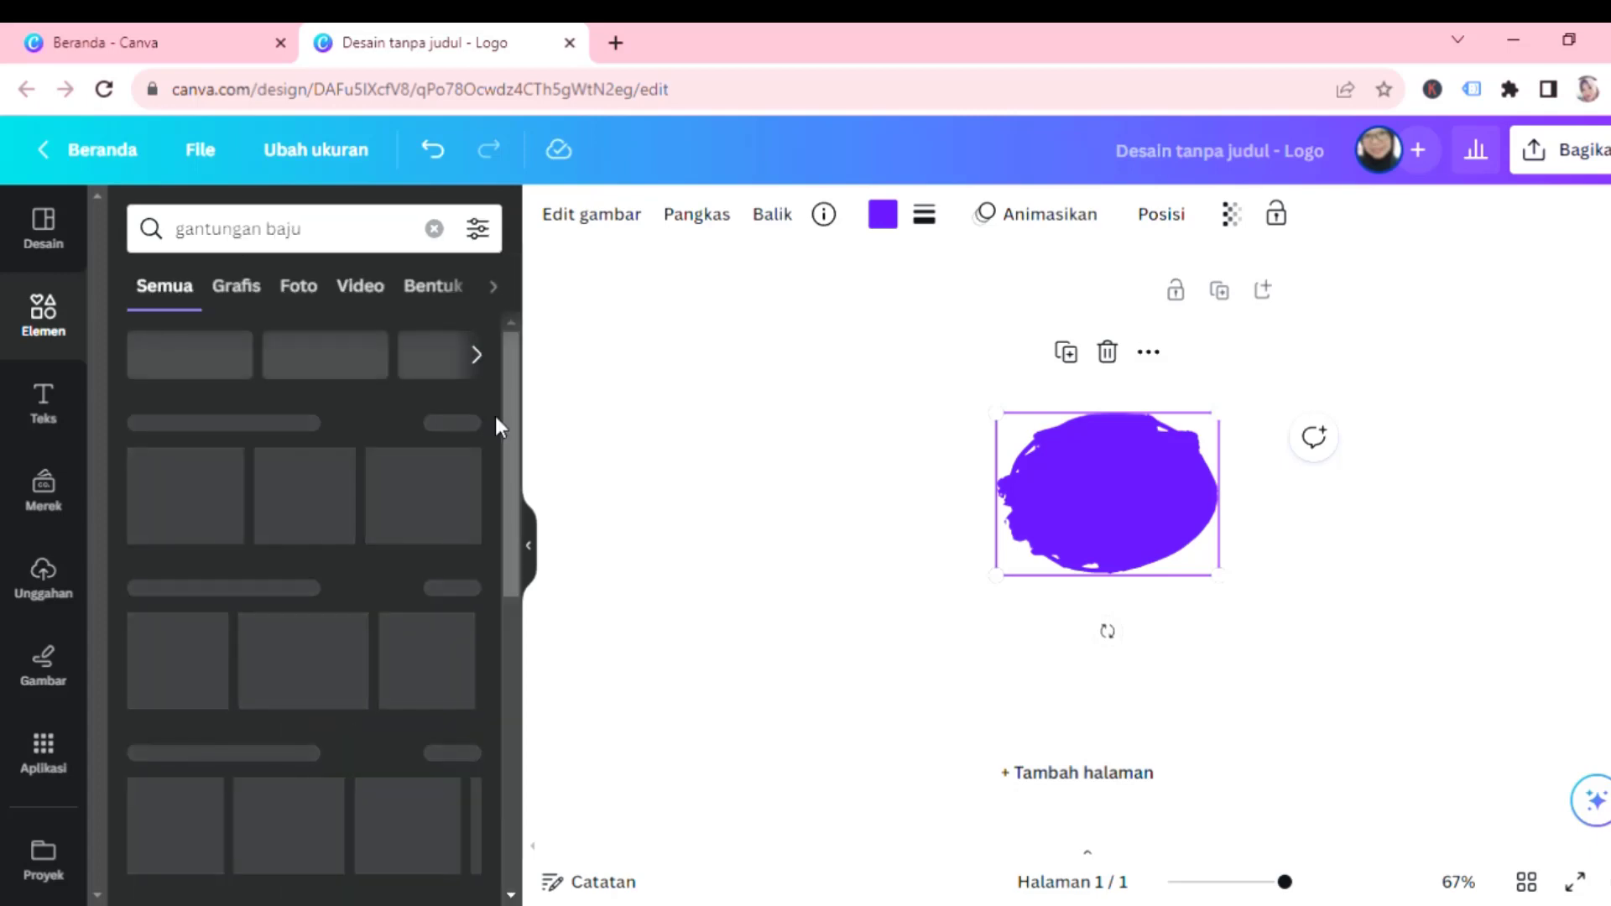
click(236, 285)
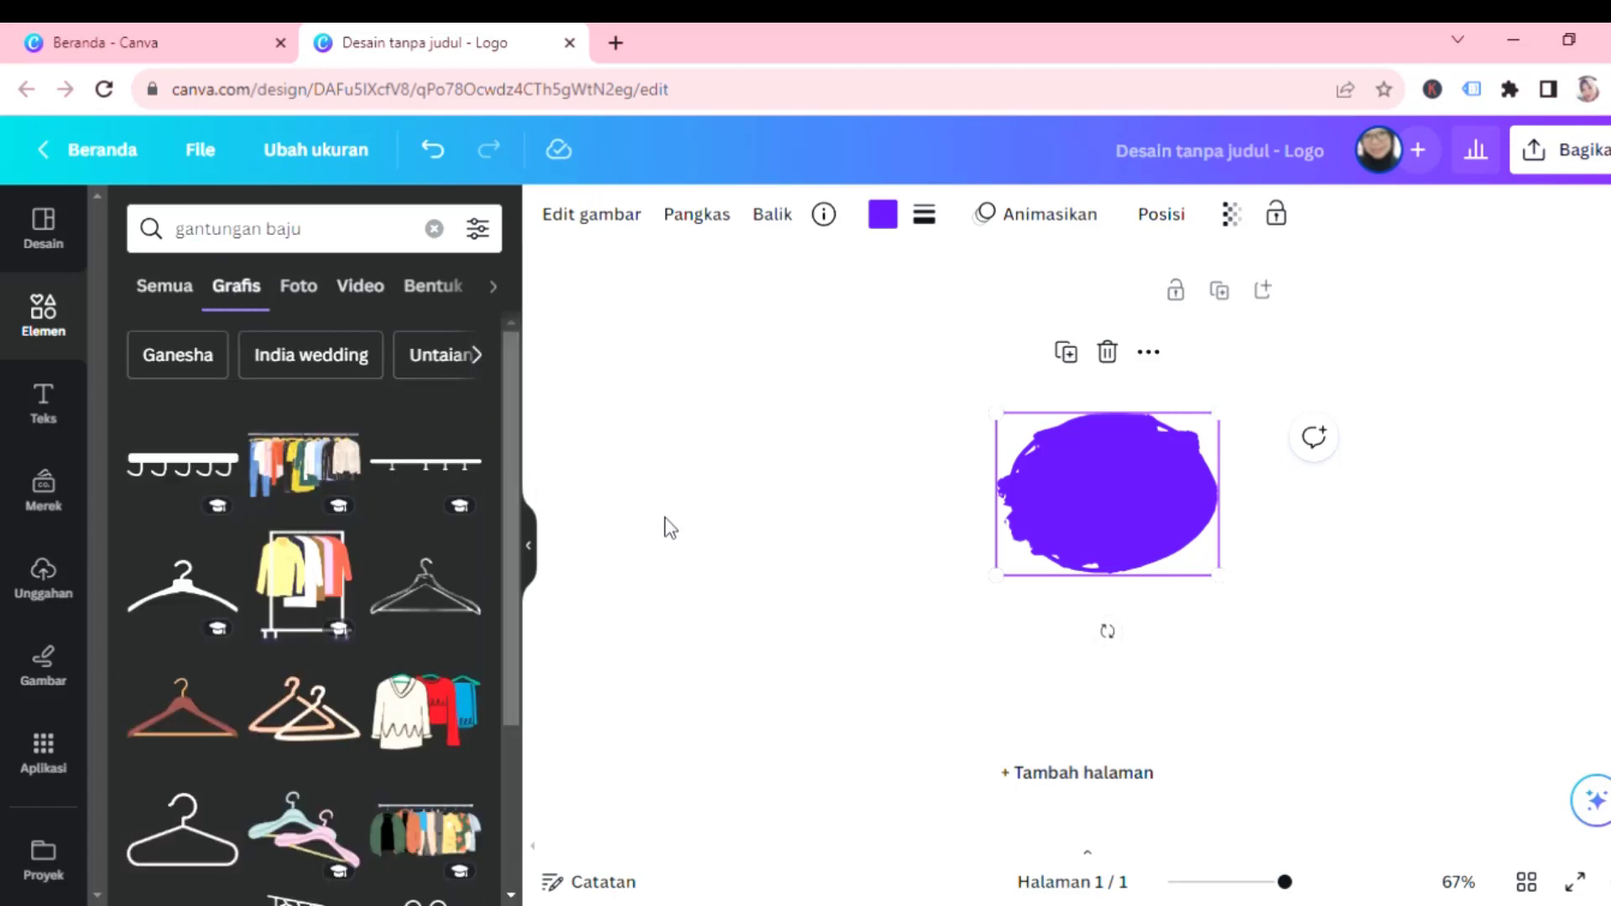
Browse the clothes-hanger graphics for one that suits the logo.
scroll(505, 547, down, 3)
scroll(506, 546, down, 4)
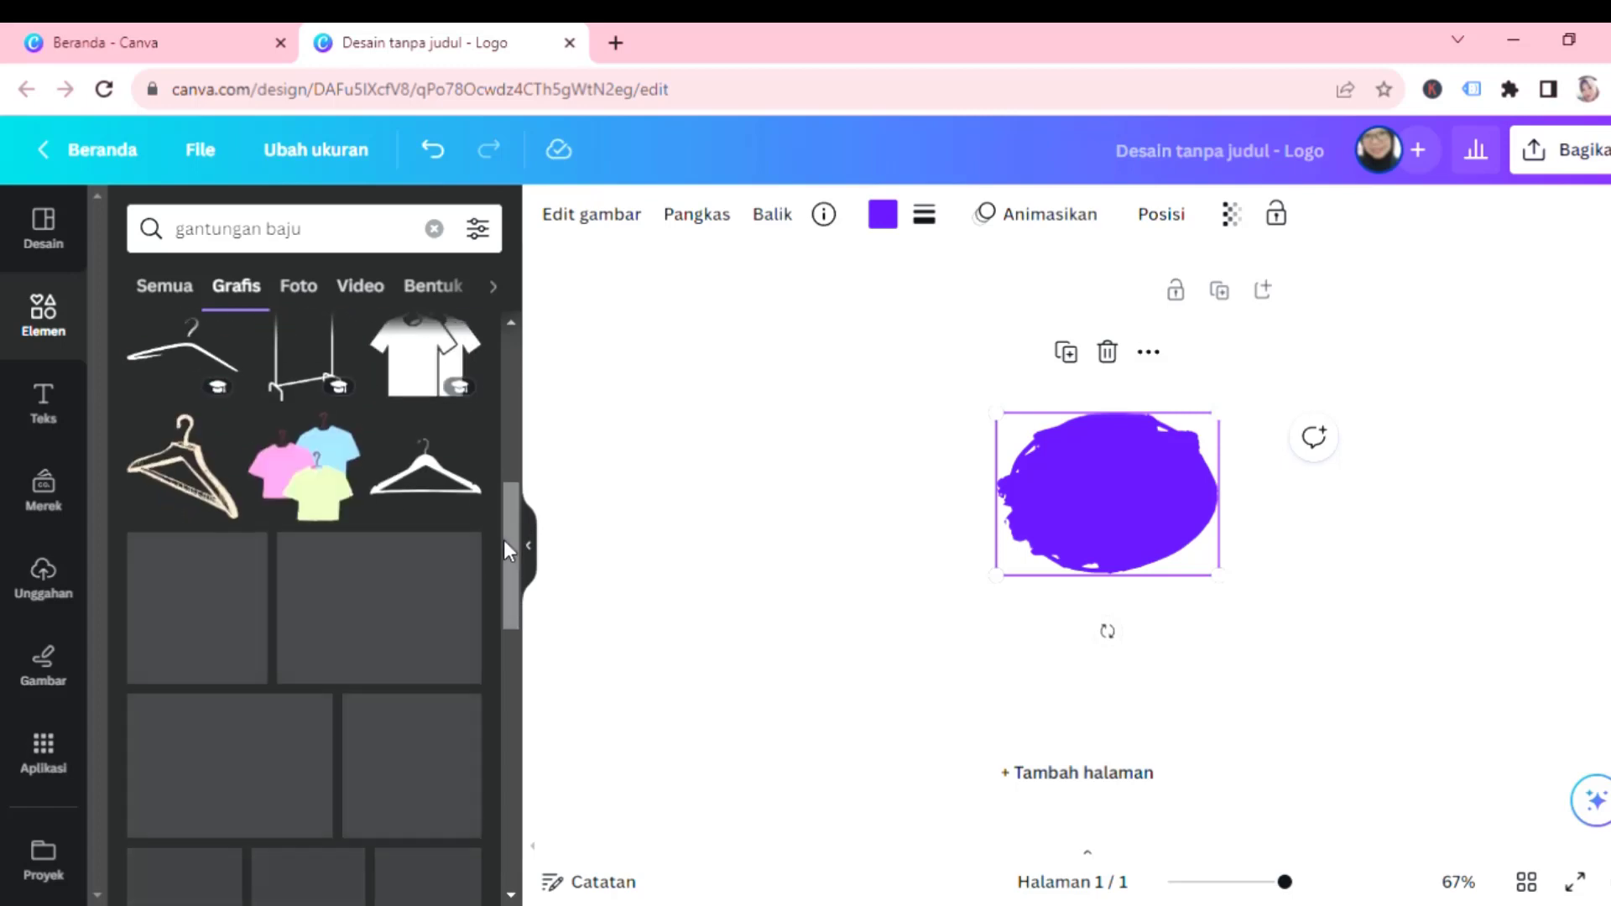
scroll(504, 541, down, 1)
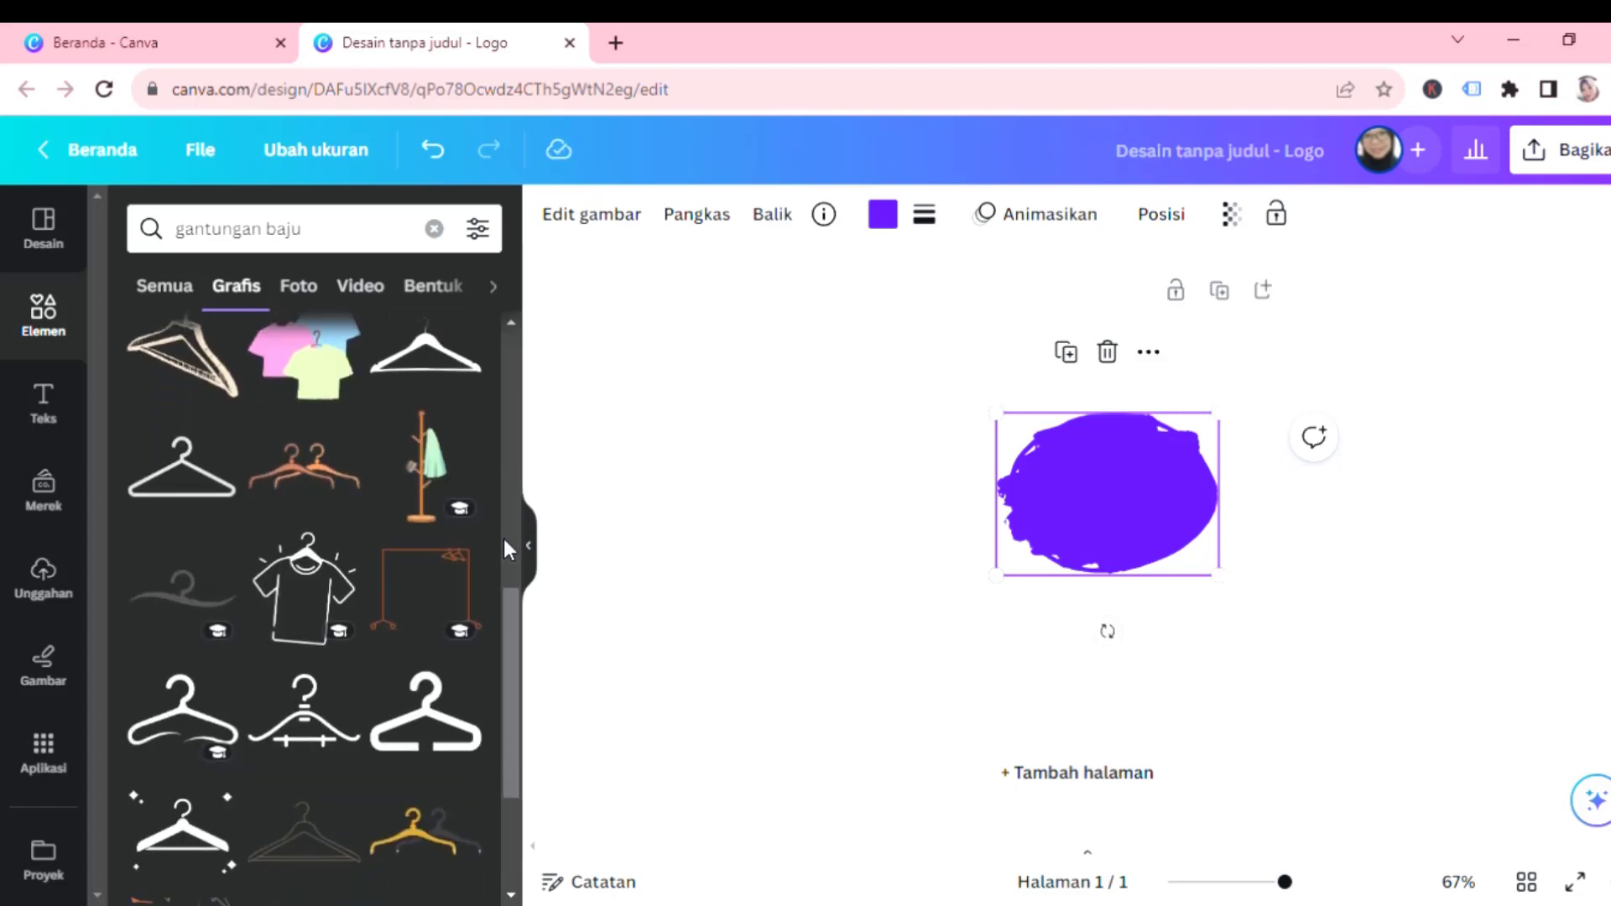
scroll(505, 544, down, 4)
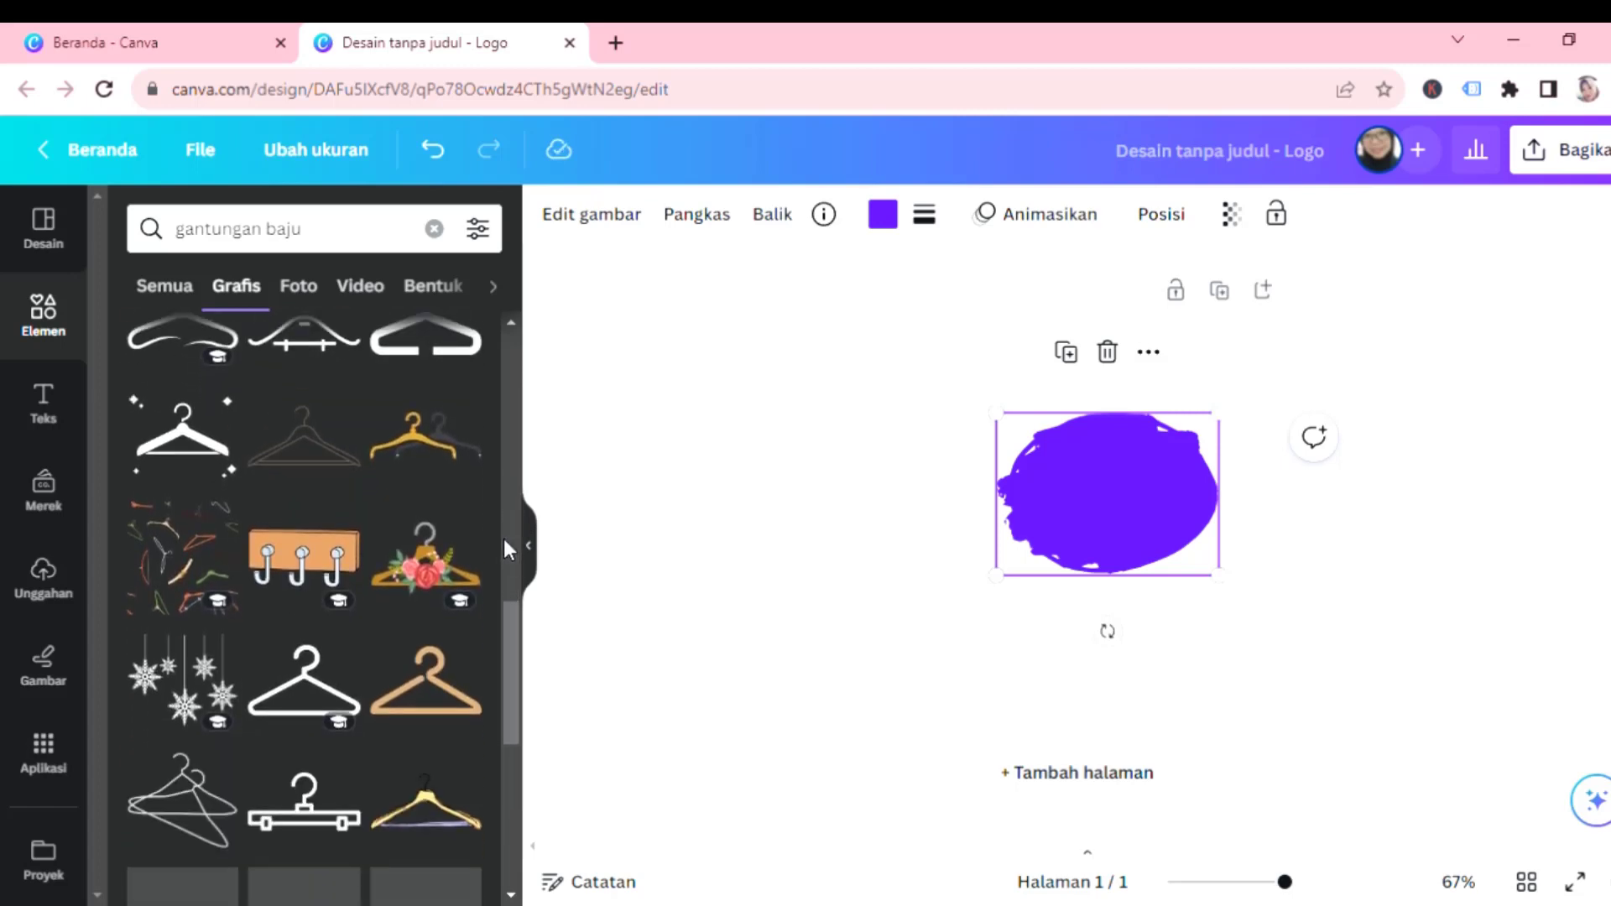
scroll(506, 550, down, 3)
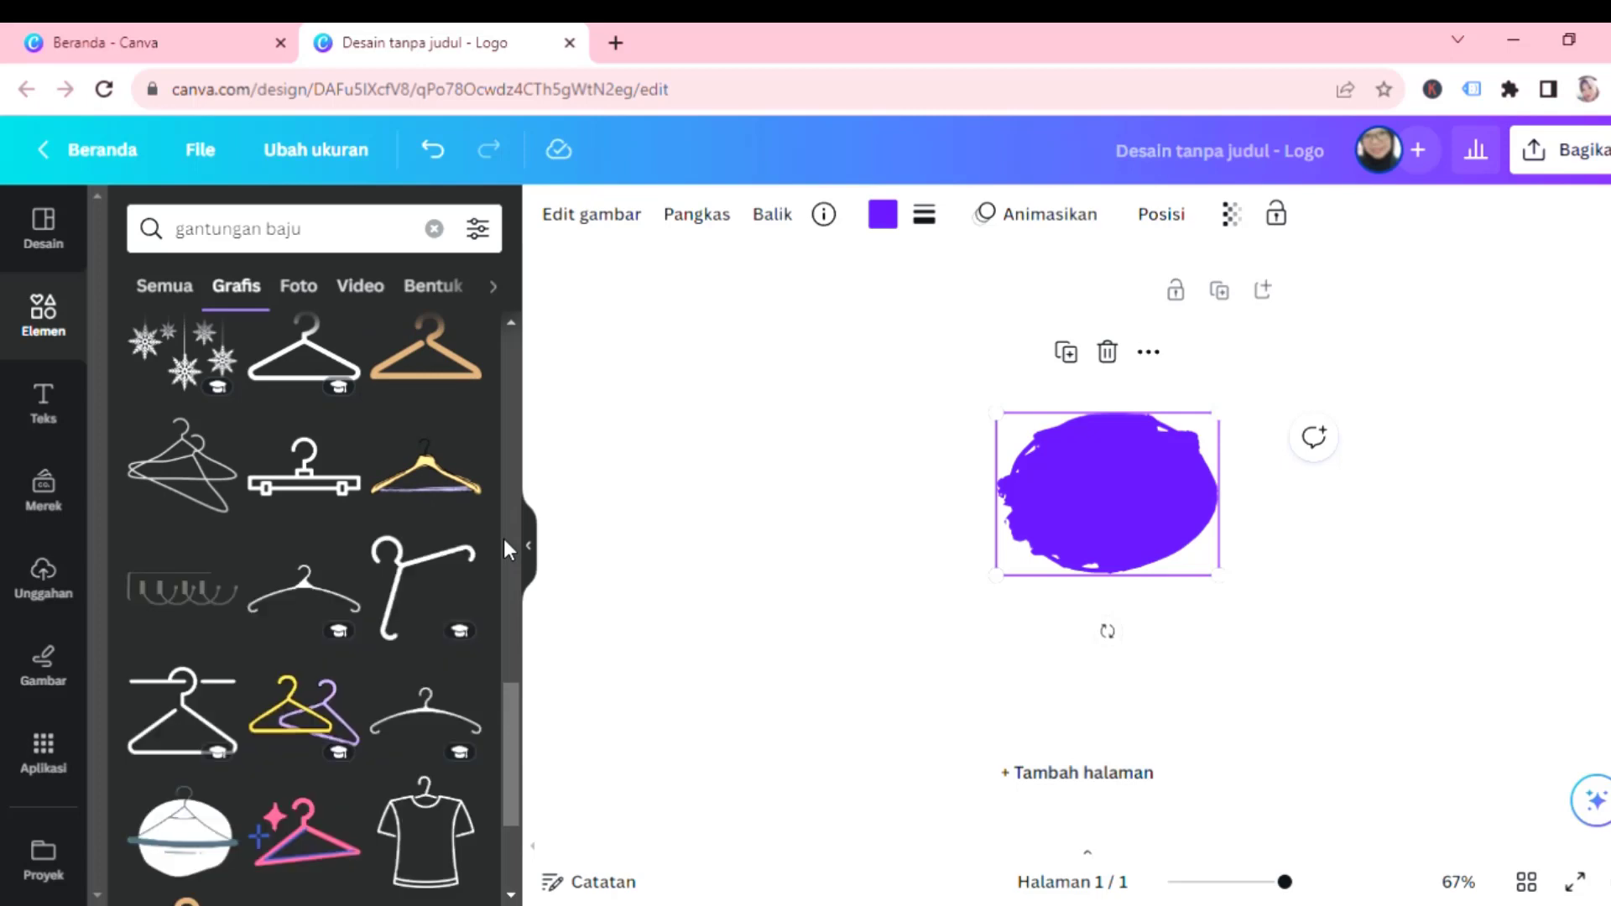
scroll(505, 549, down, 3)
scroll(504, 550, down, 1)
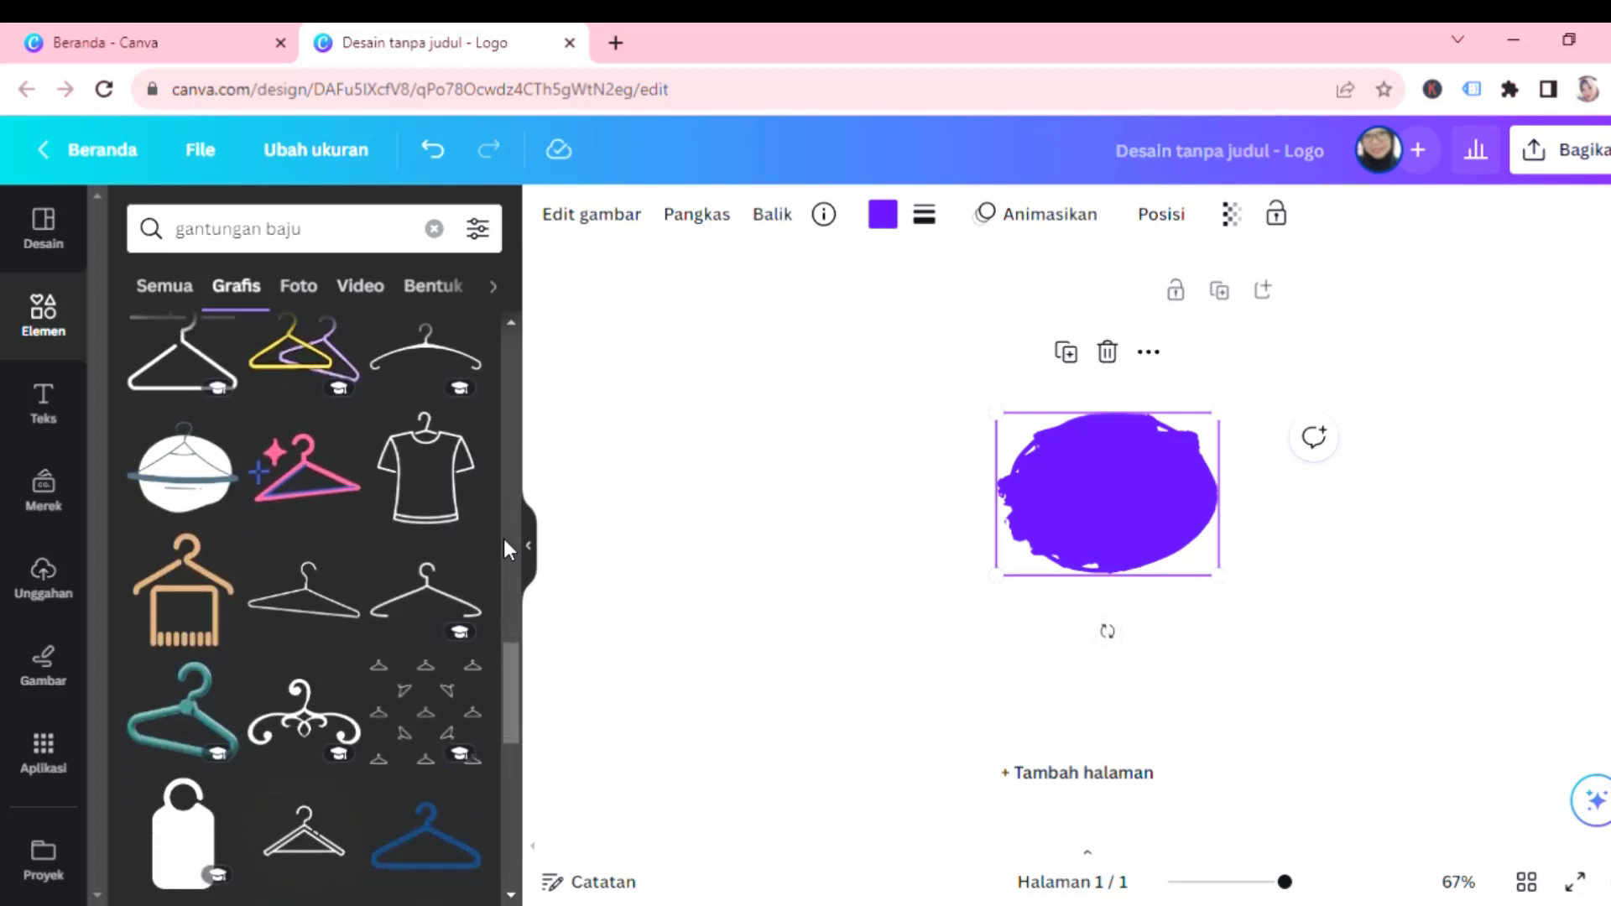
scroll(504, 550, down, 1)
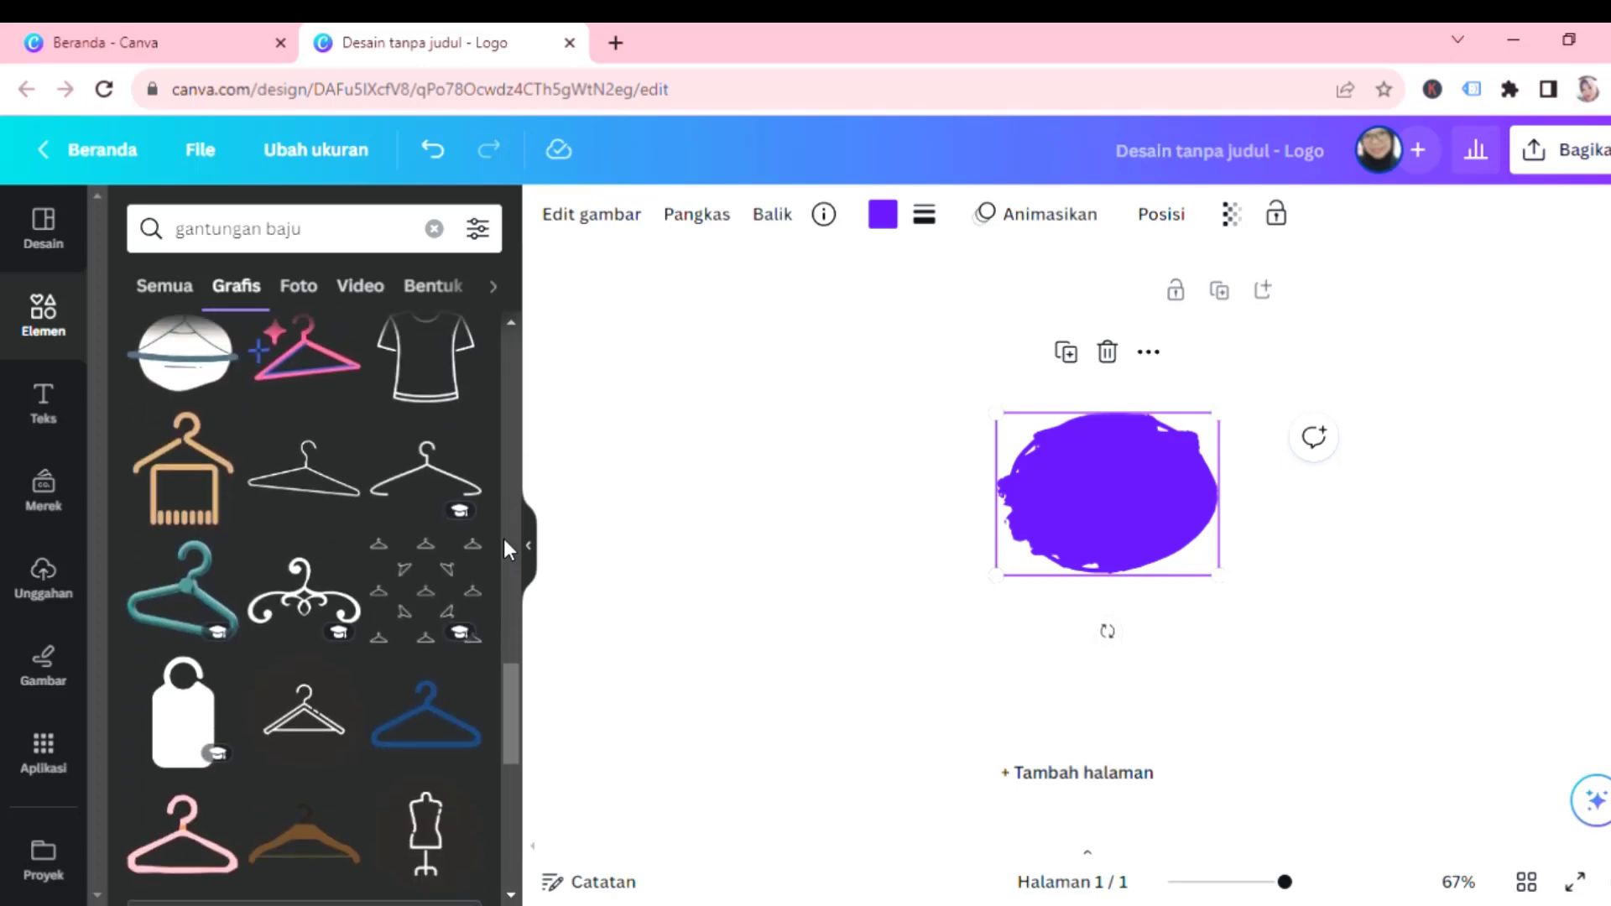
scroll(504, 550, up, 4)
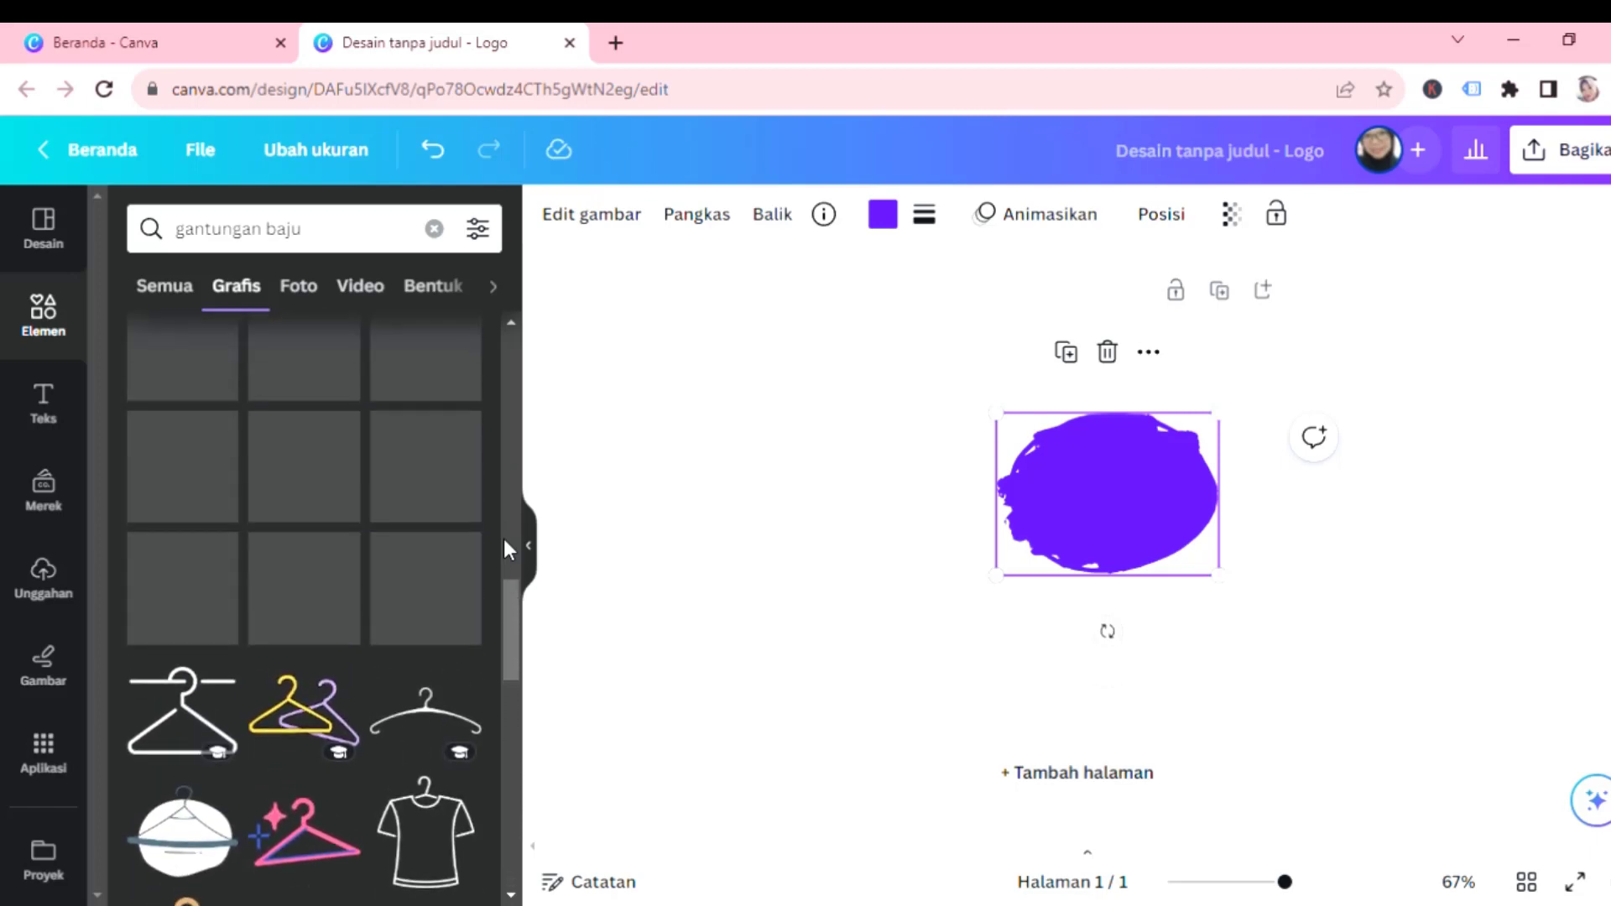
scroll(503, 550, up, 1)
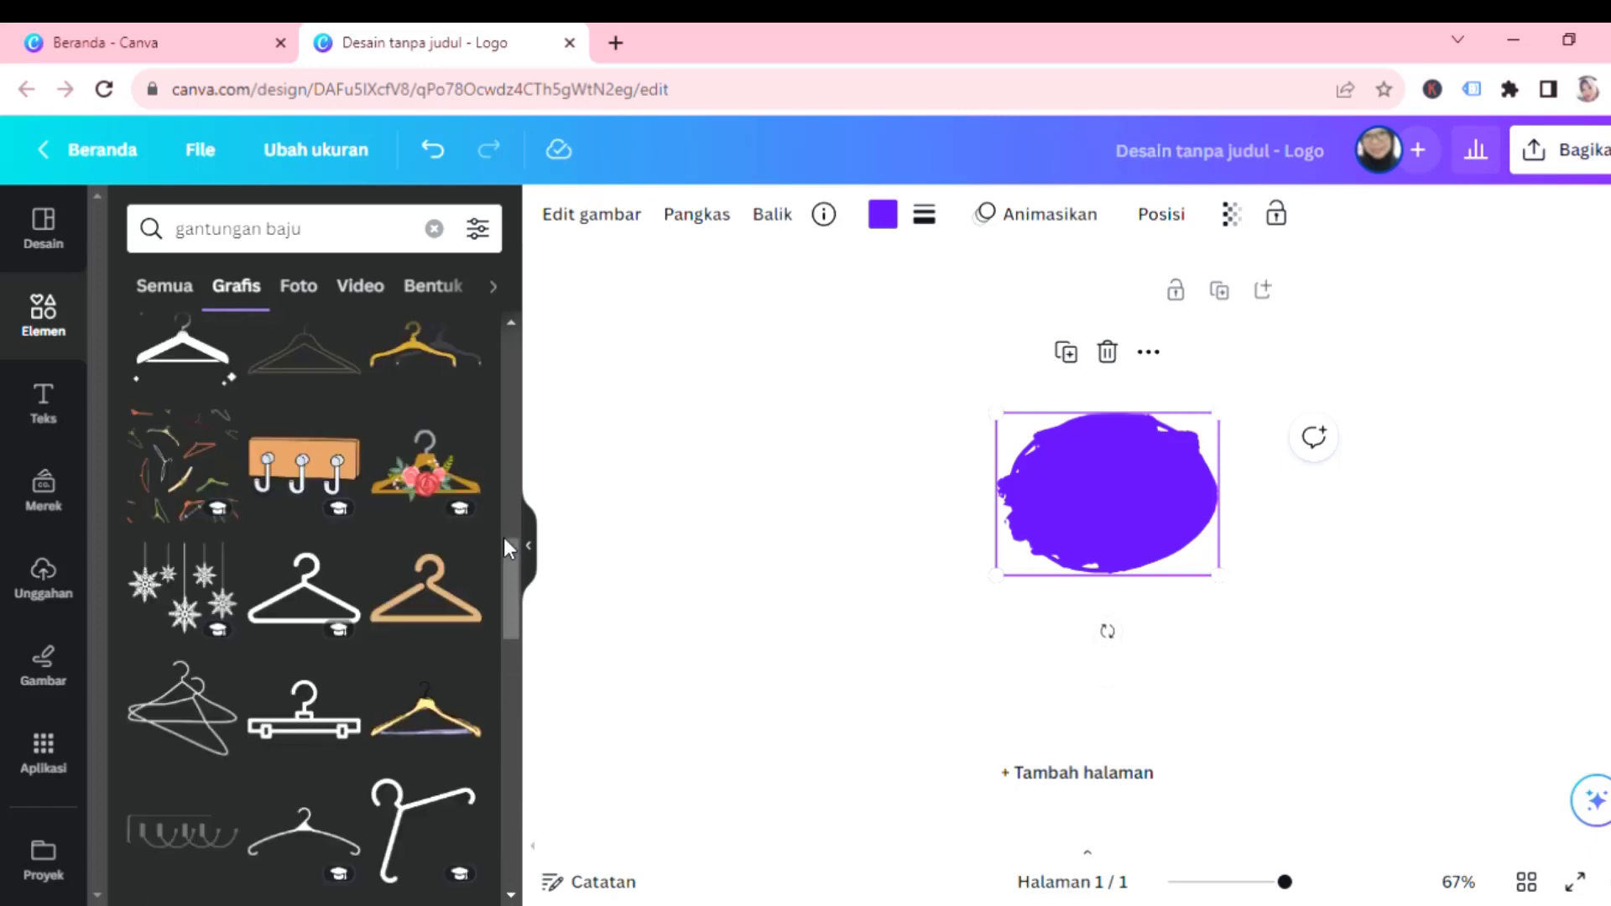
scroll(504, 546, up, 2)
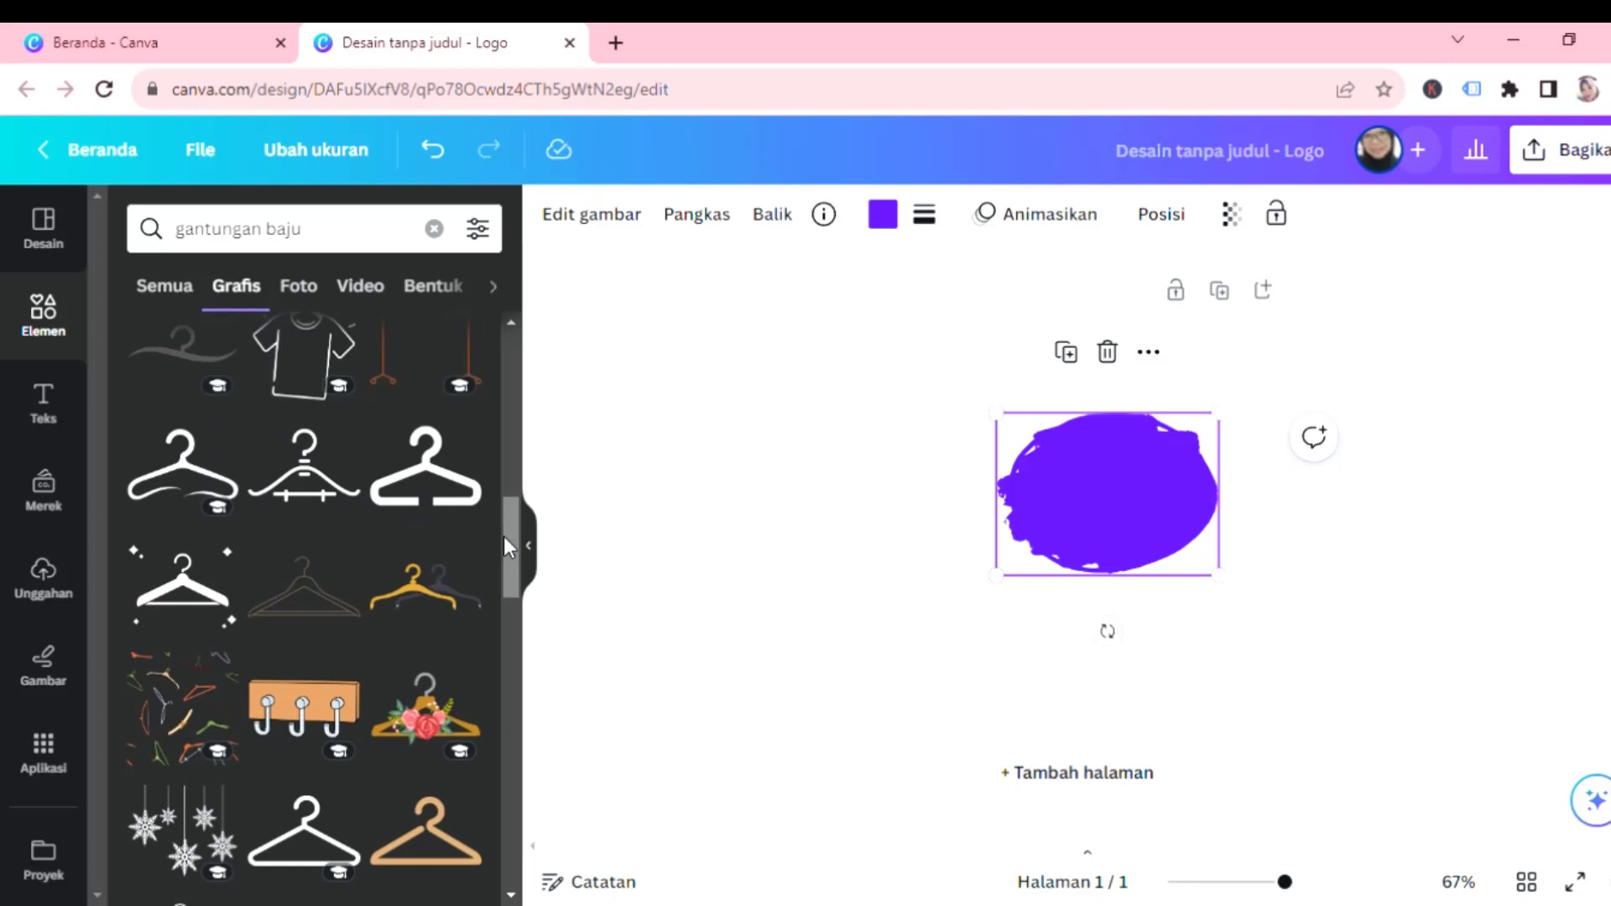
scroll(505, 547, up, 2)
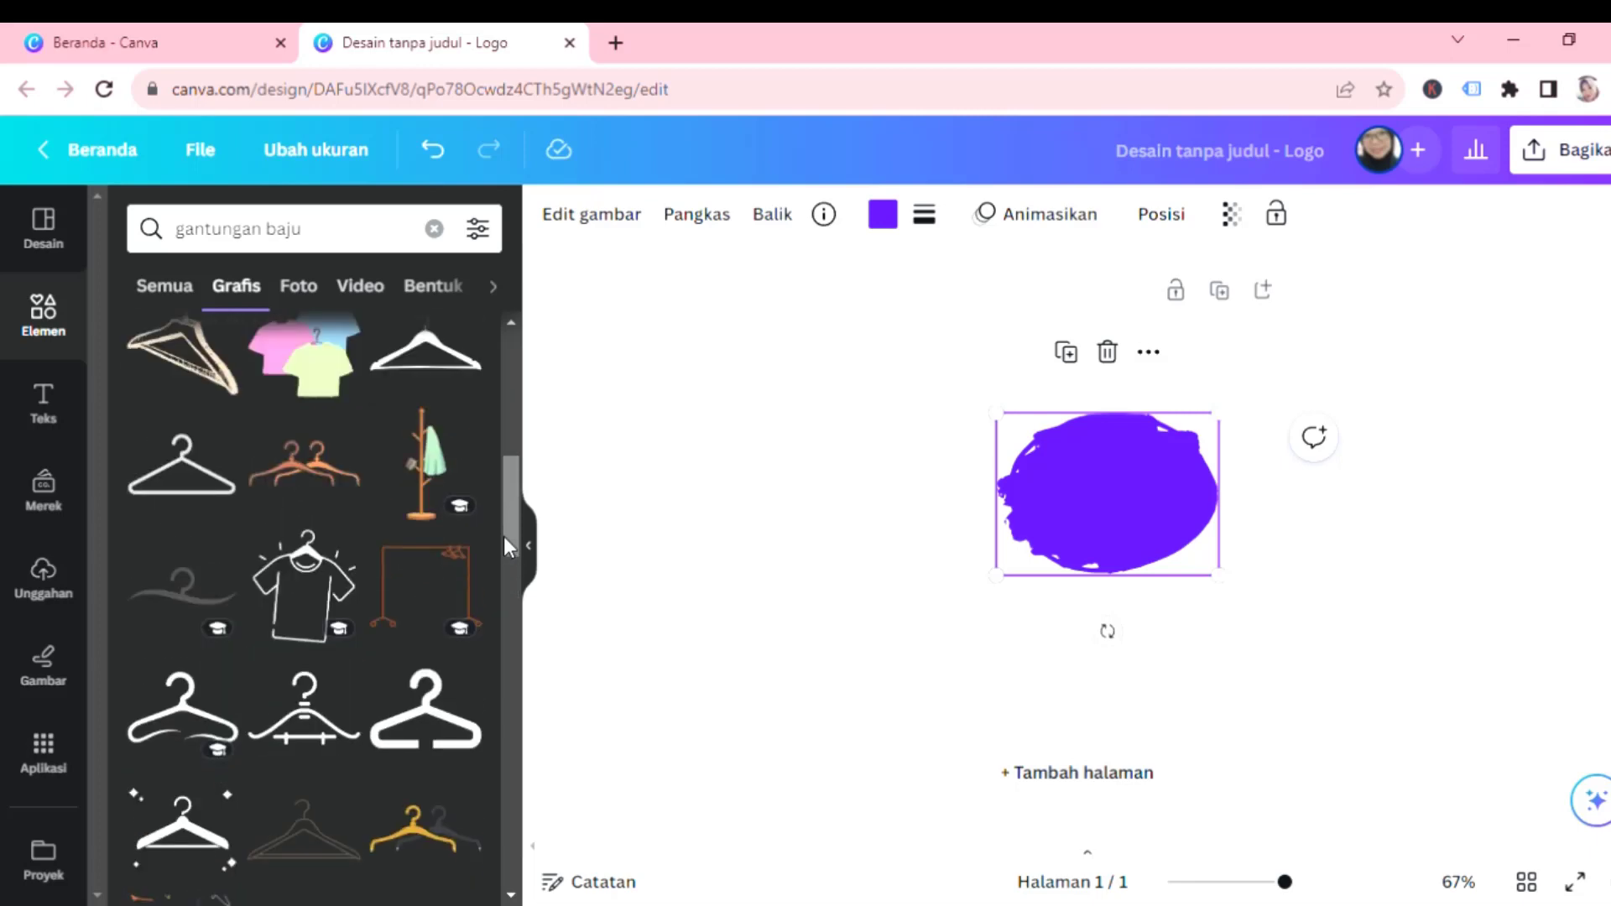
Insert the line-art T-shirt on a hanger, place it over the violet oval and enlarge it slightly from its lower-right corner.
scroll(505, 546, down, 1)
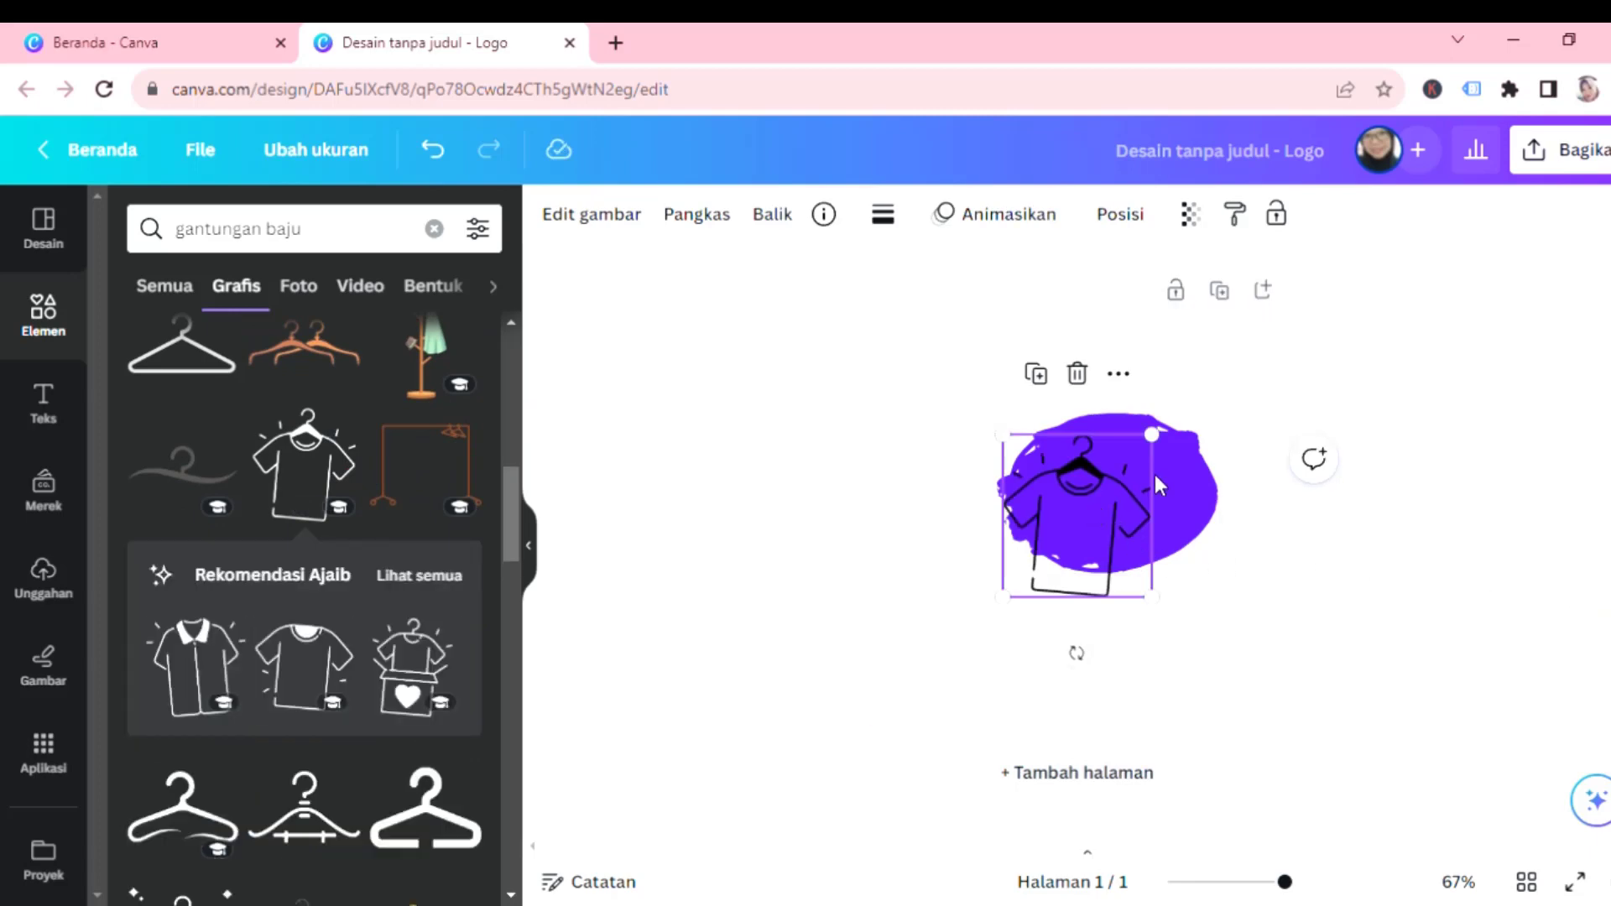
drag(1093, 522, 1137, 501)
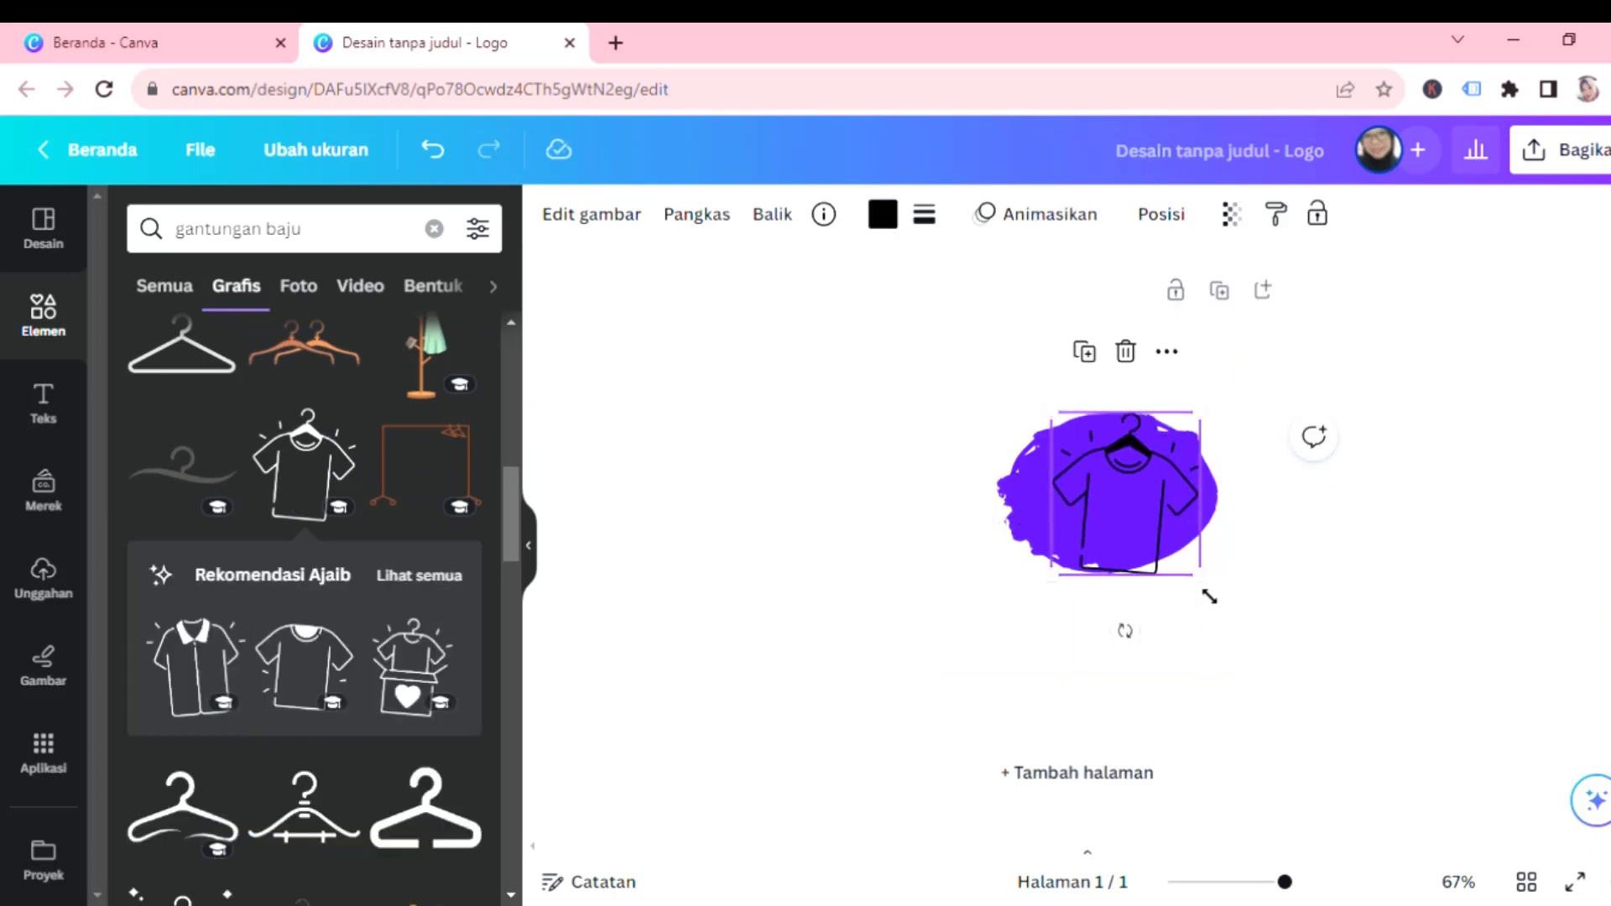
mouse_move(1209, 590)
mouse_down()
mouse_move(1185, 556)
mouse_move(1203, 597)
mouse_up()
Offset the two graphics, moving the oval to the lower left and the T-shirt upward so it overlaps the oval's right side.
mouse_move(995, 520)
mouse_down()
mouse_move(1035, 520)
mouse_move(1015, 521)
mouse_up()
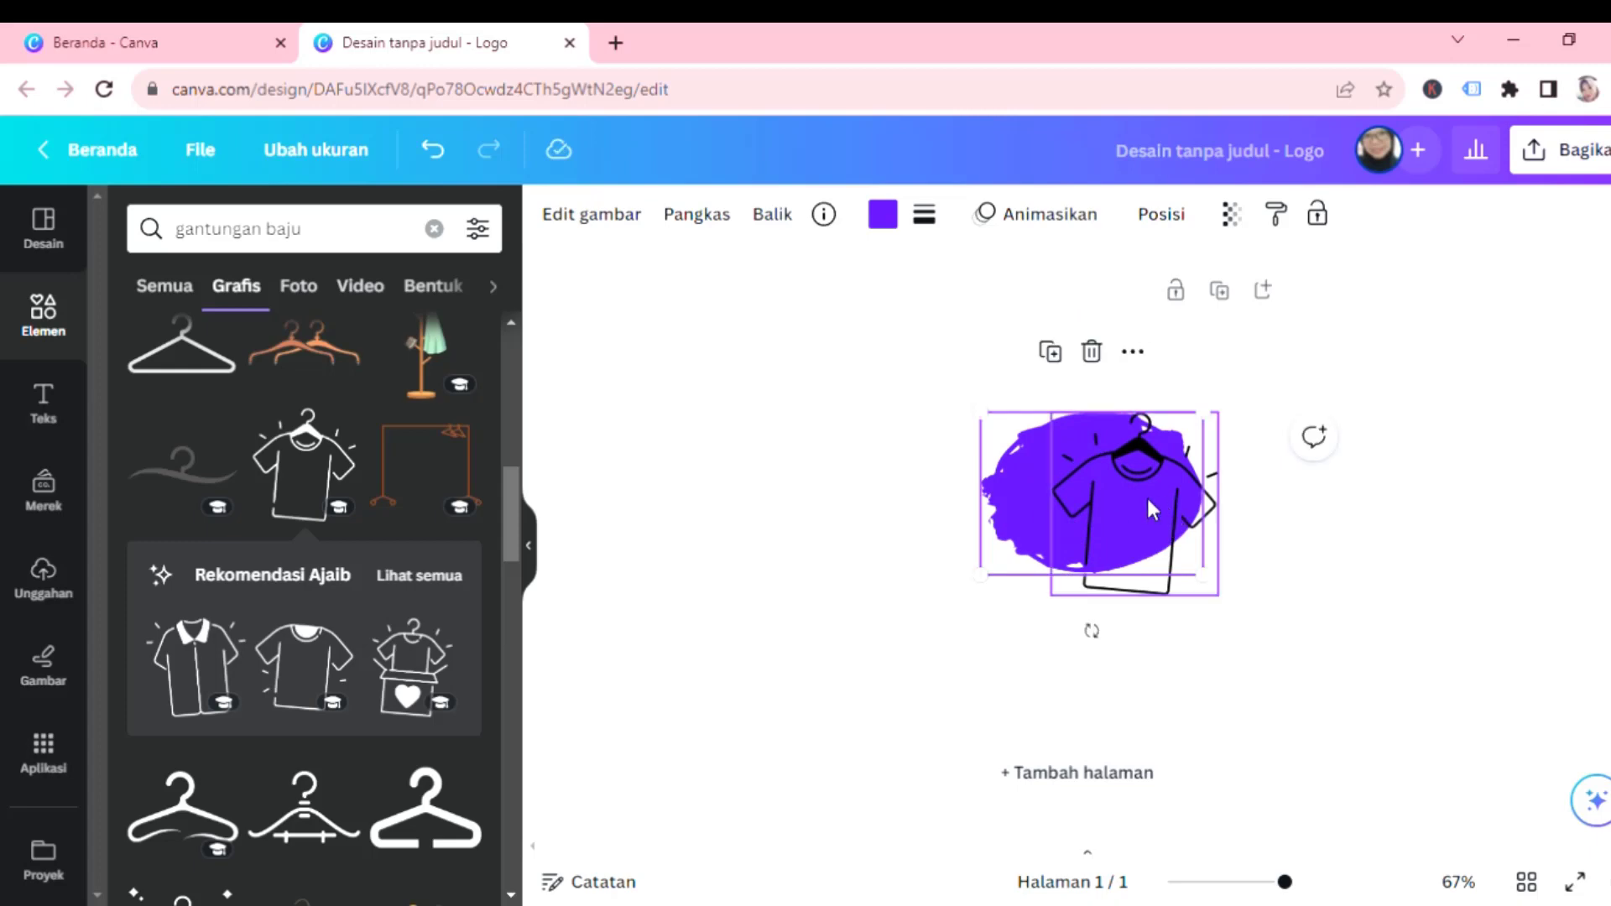
drag(1150, 511, 1168, 551)
click(1180, 622)
click(1169, 573)
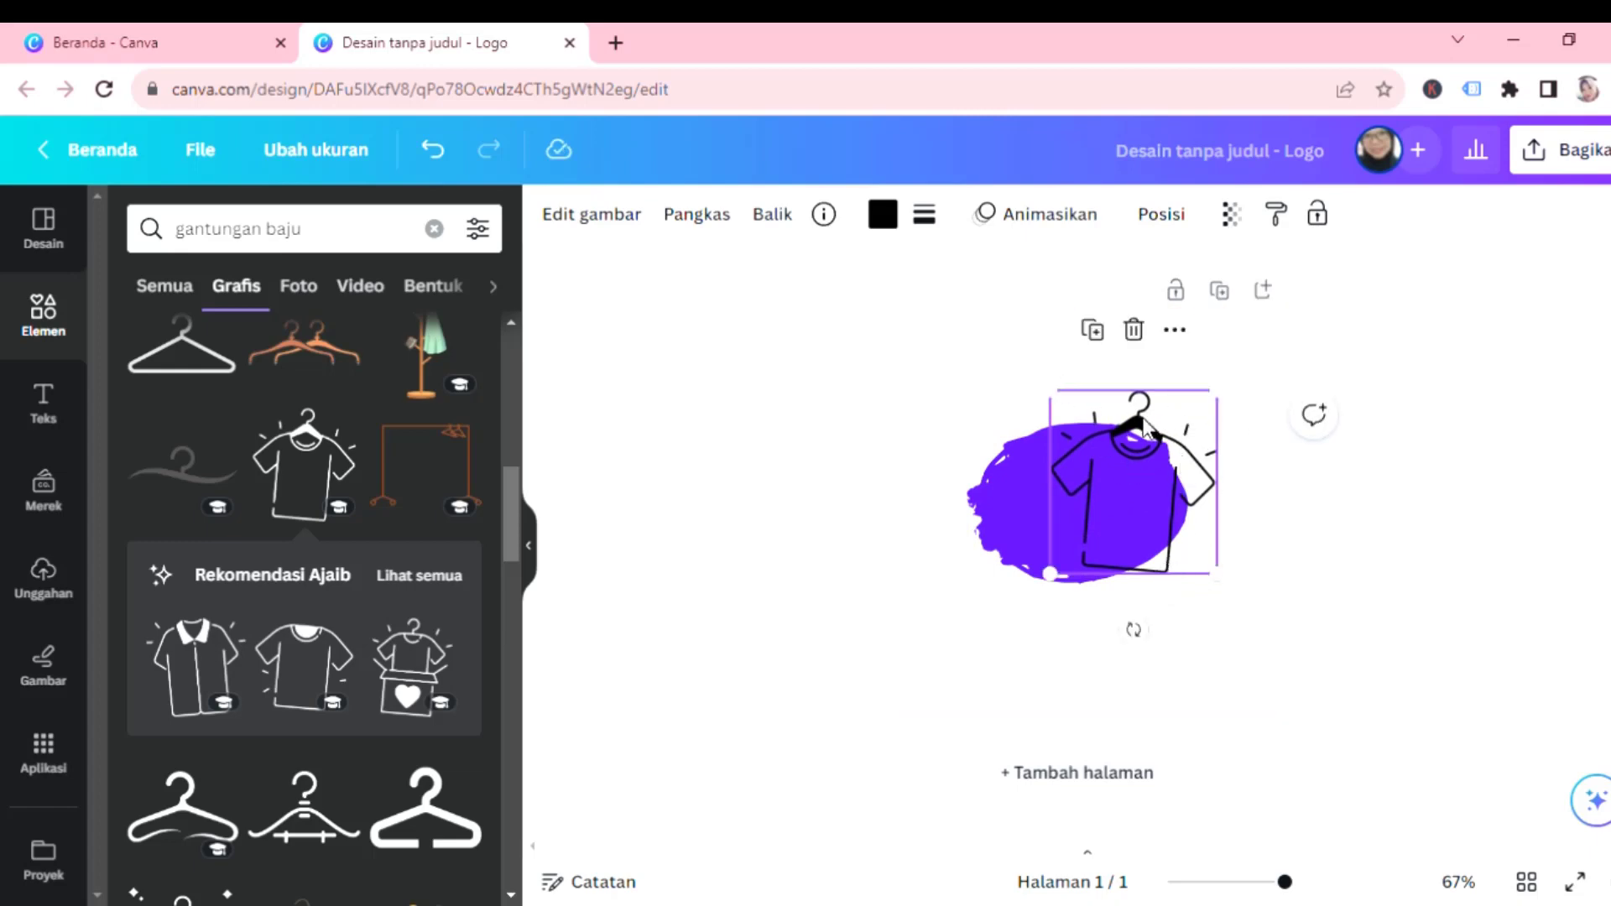
Try light purple and black on the T-shirt graphic, and settle on pink from the standard solid colours.
click(883, 214)
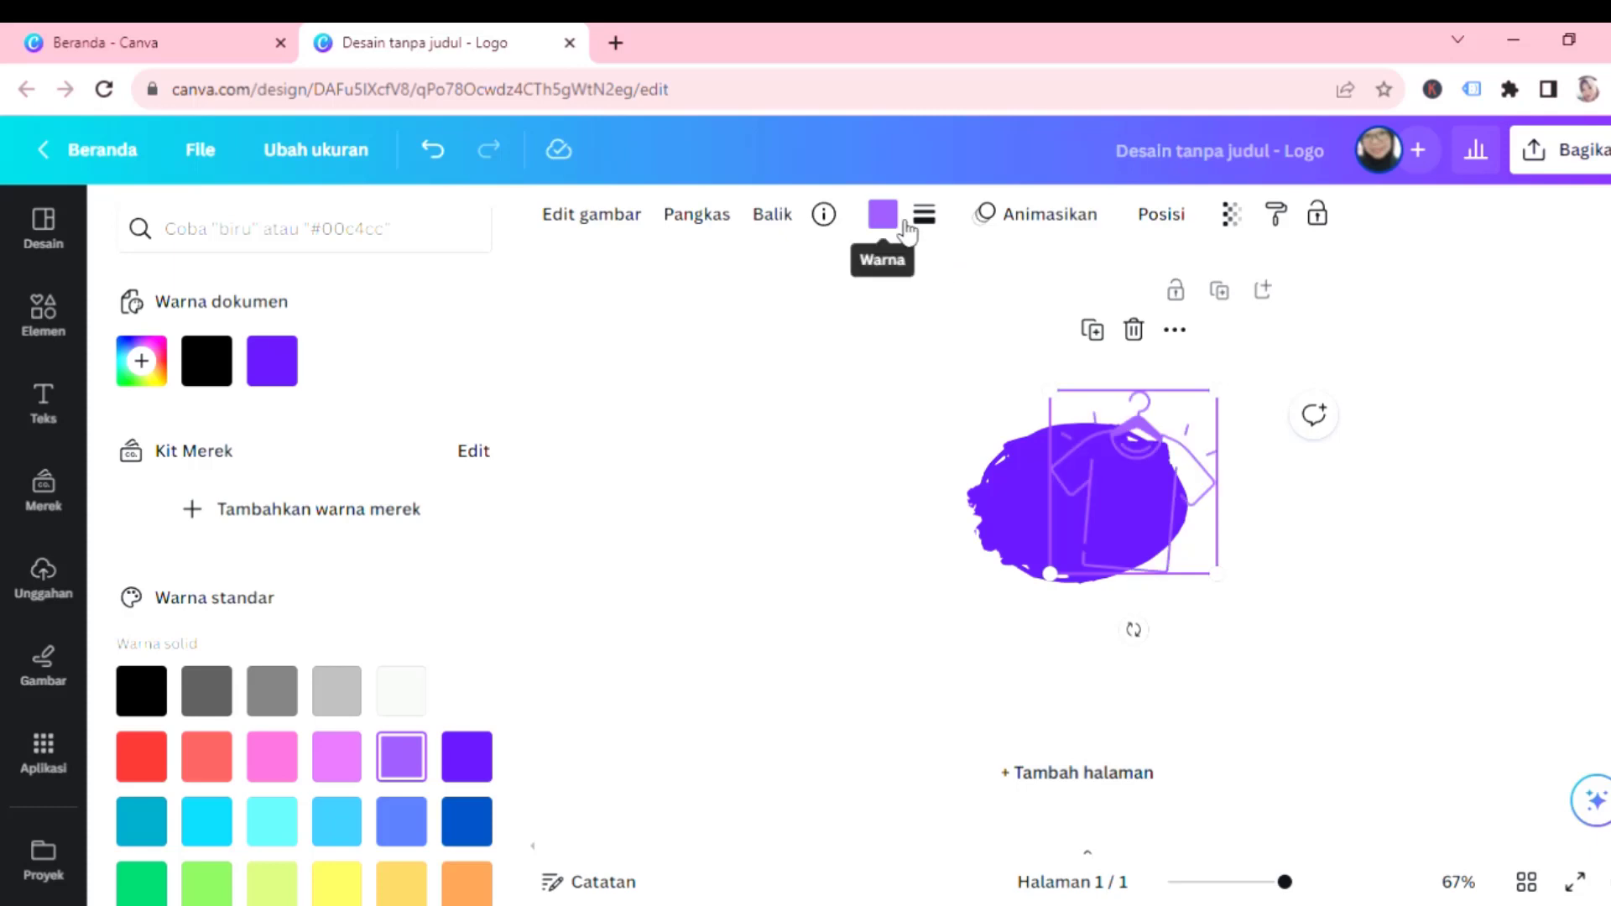
click(883, 215)
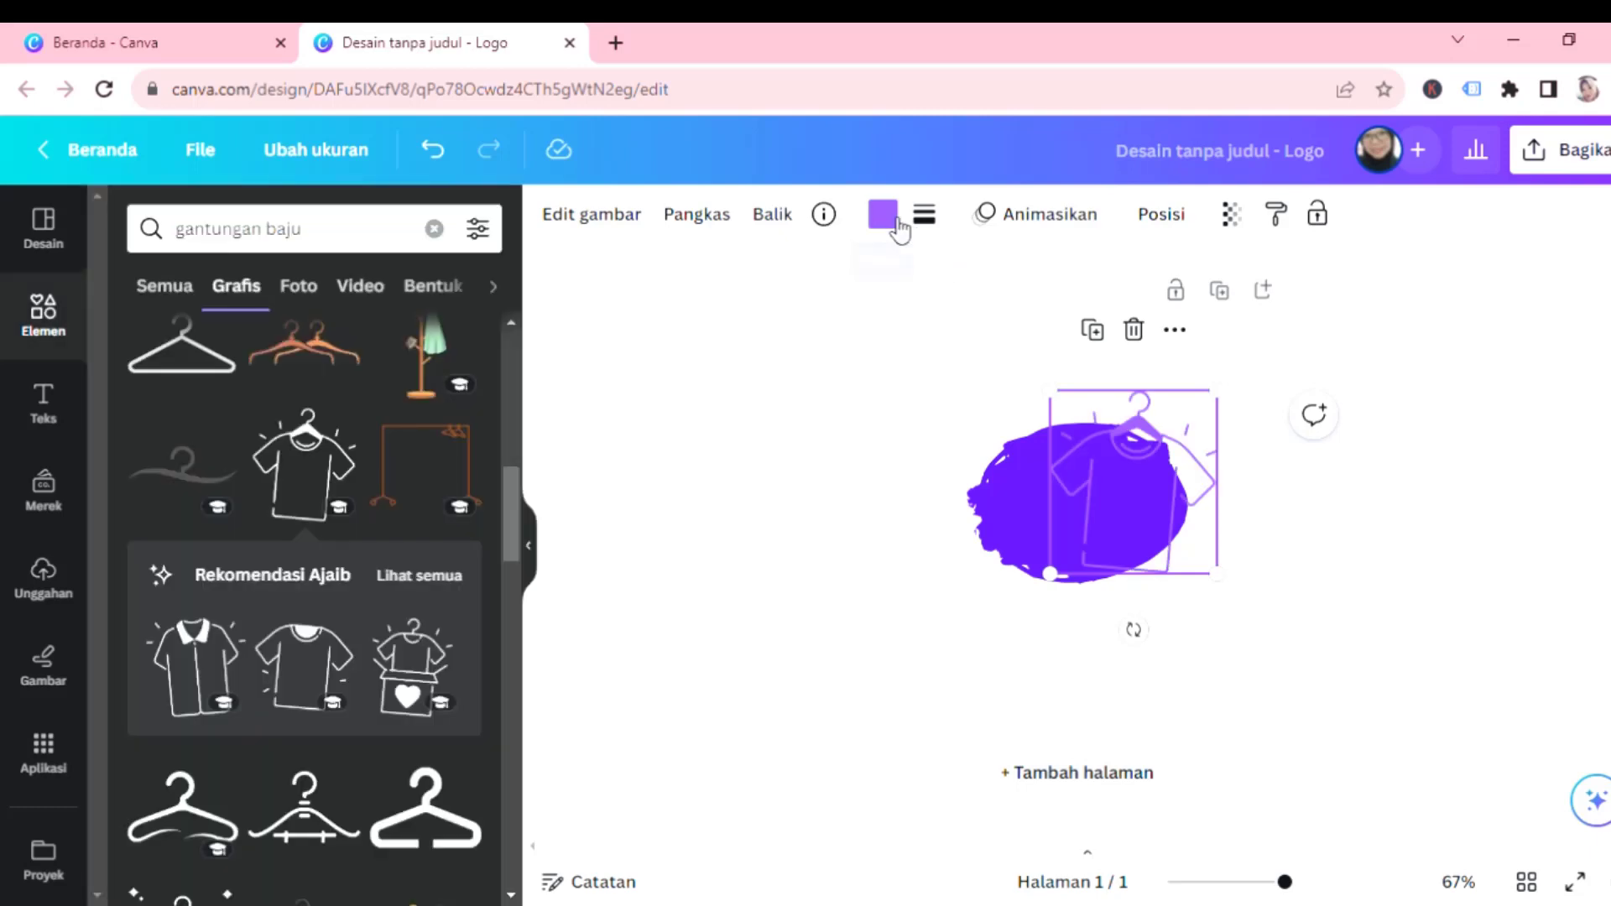
click(896, 223)
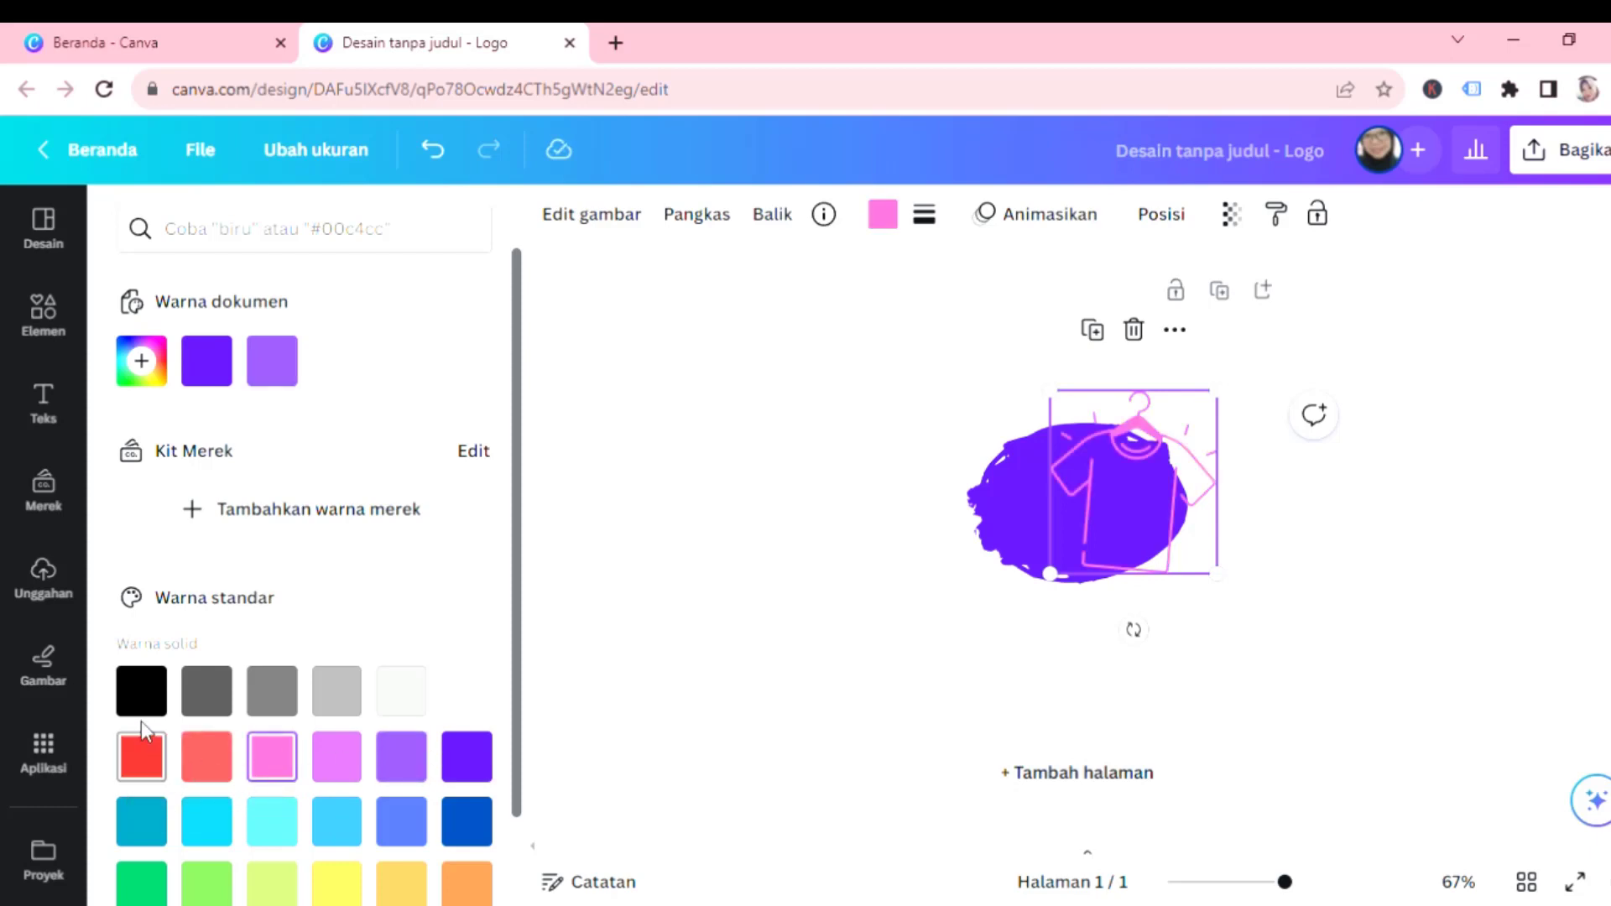
click(141, 707)
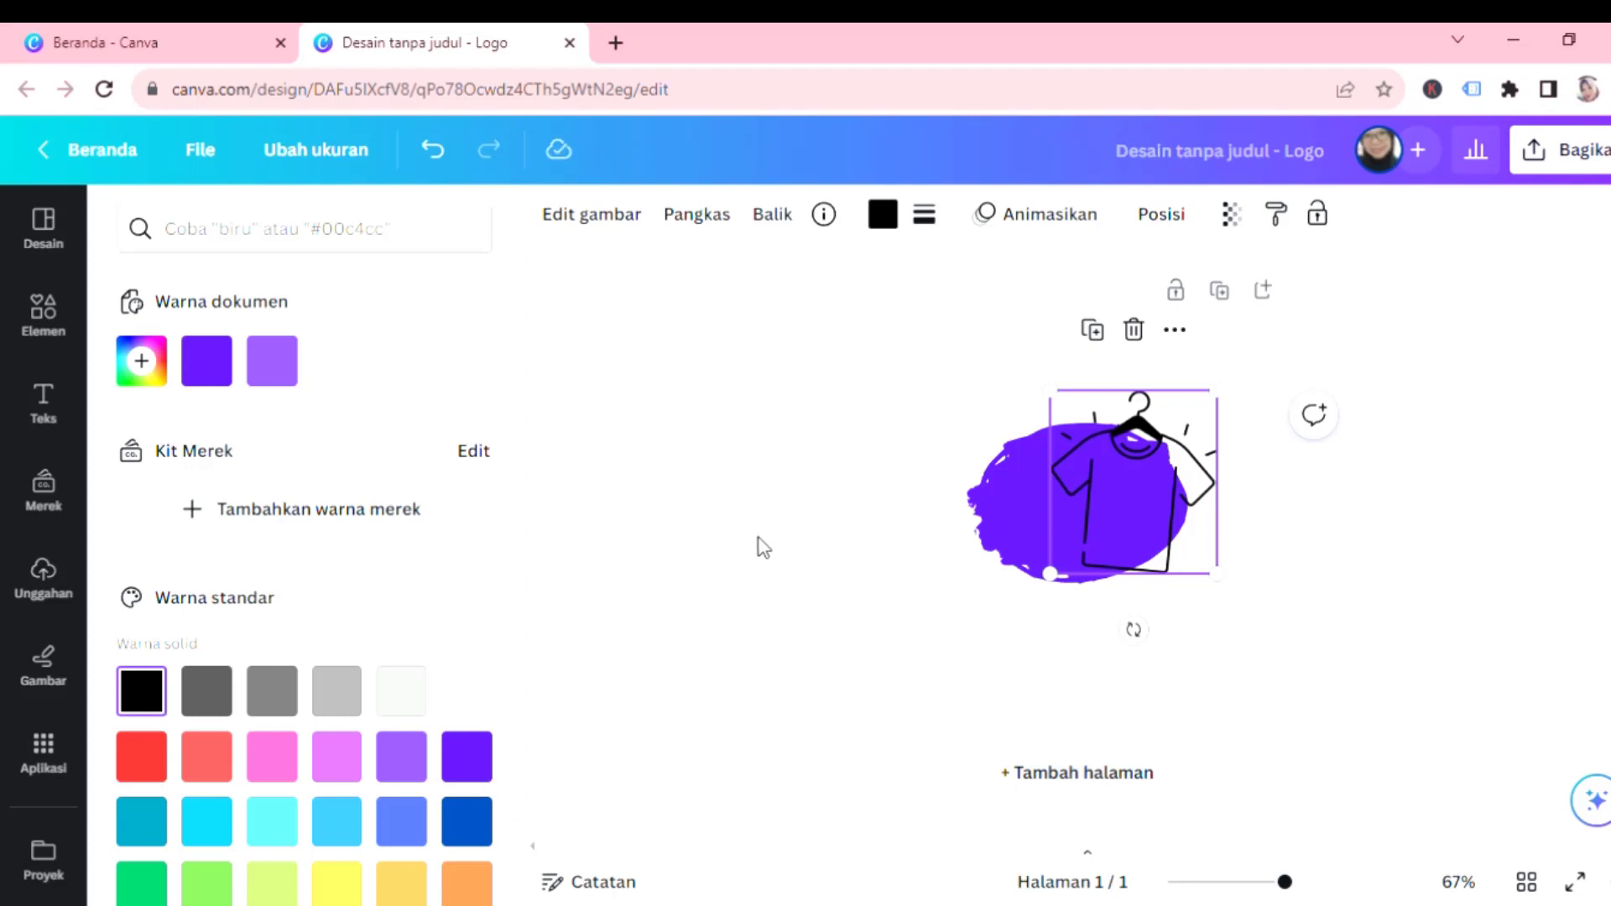
click(273, 754)
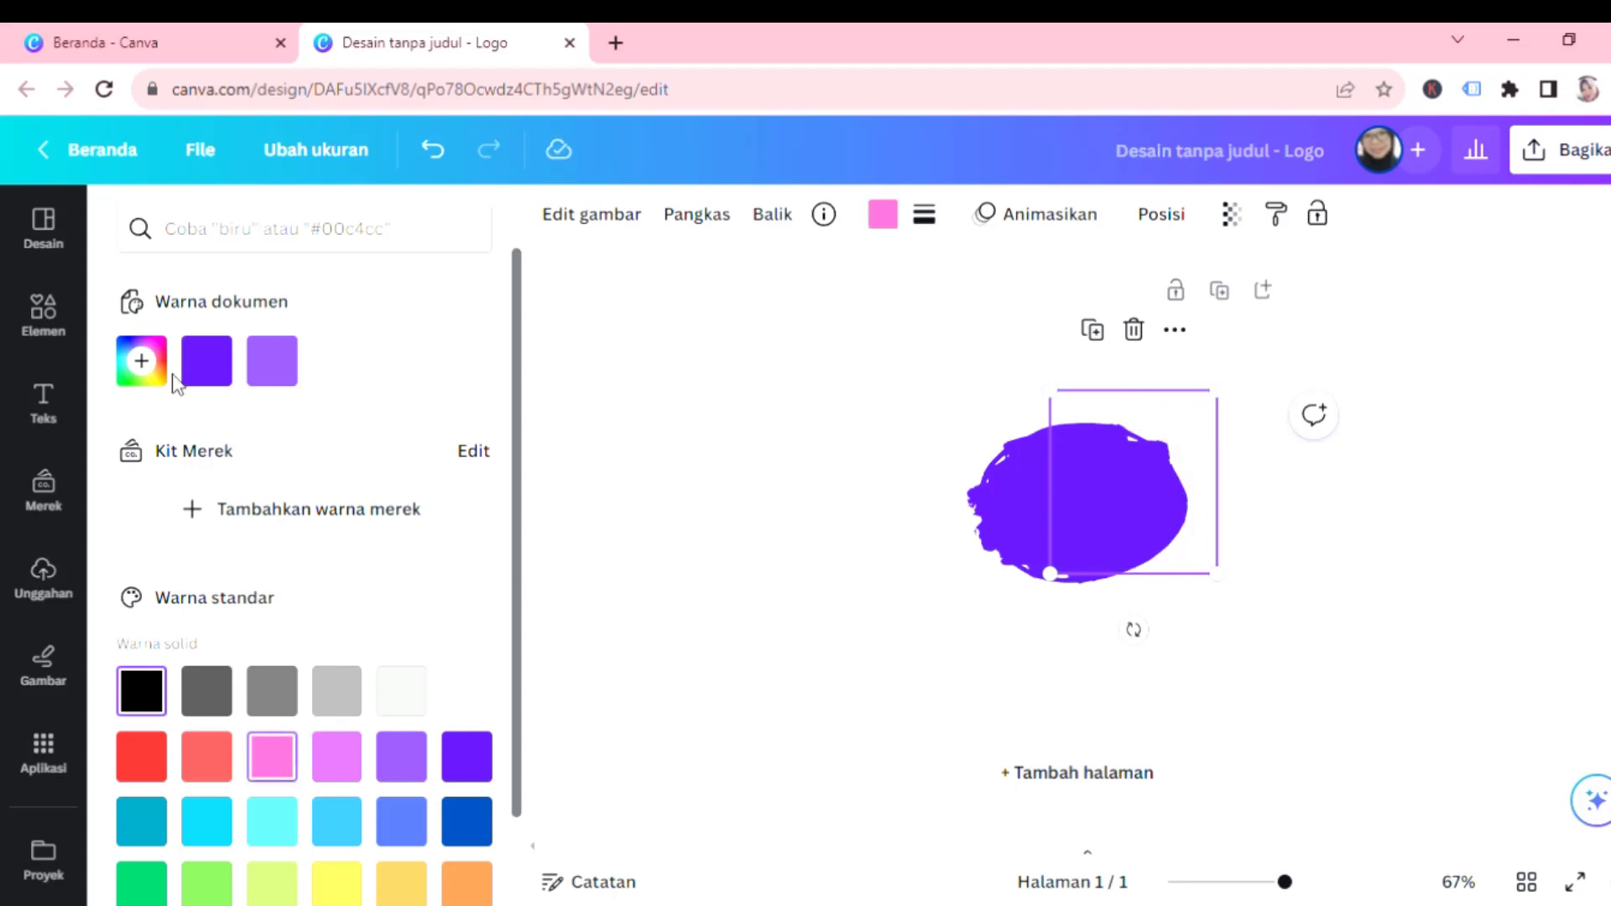
Search the elements for "tas belanja" and limit the results to graphics (Grafis).
click(52, 324)
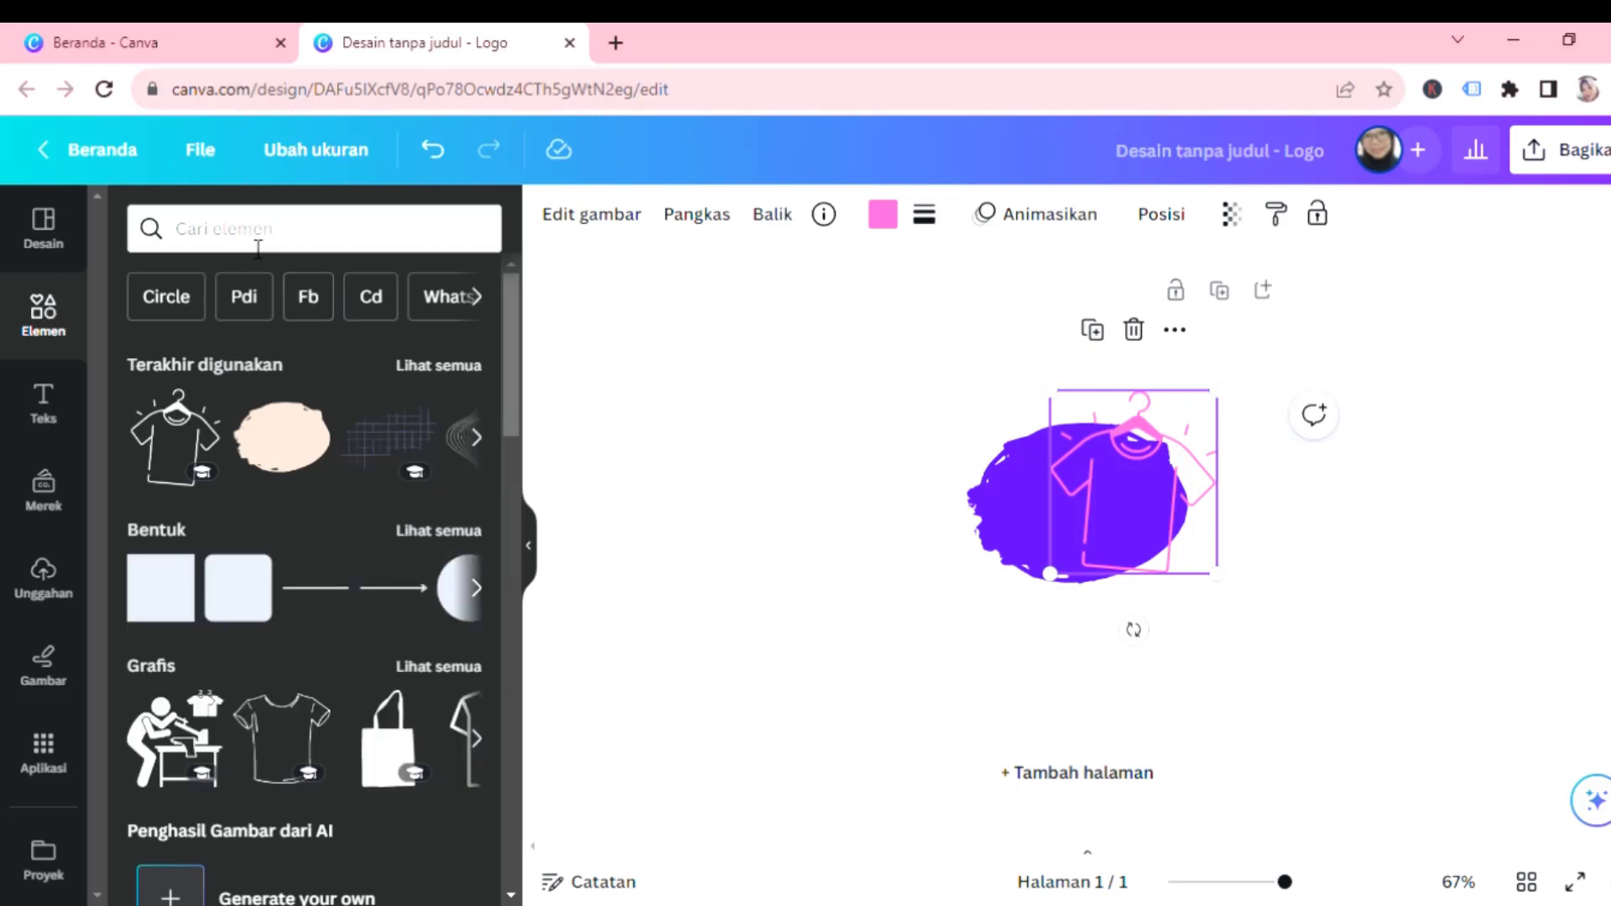
click(259, 247)
text(ta)
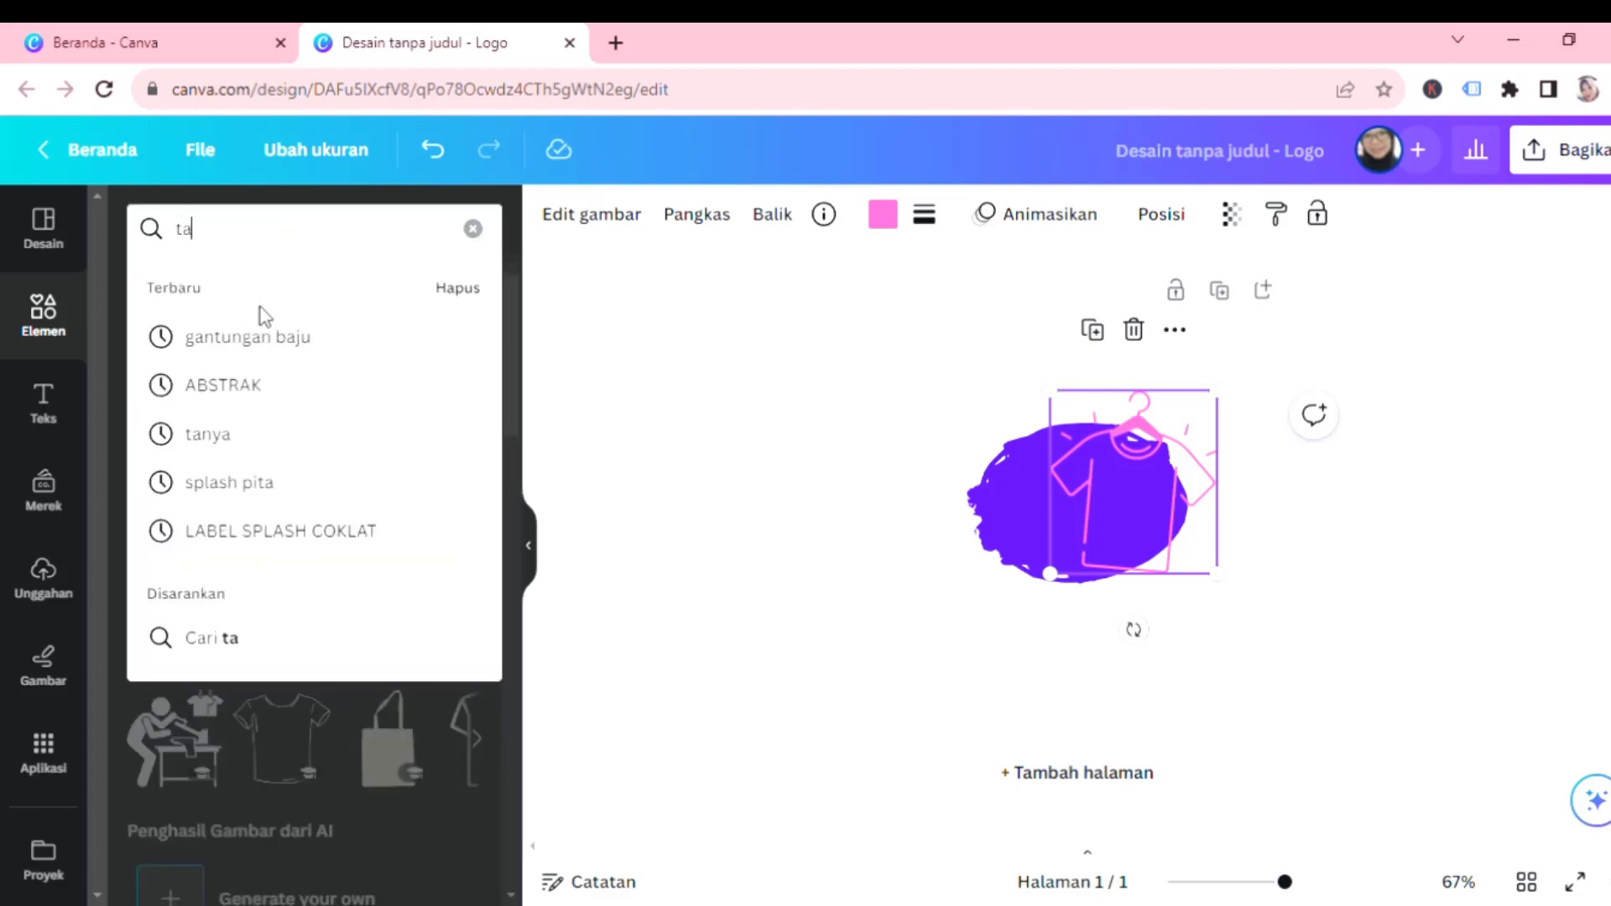
text(s belan)
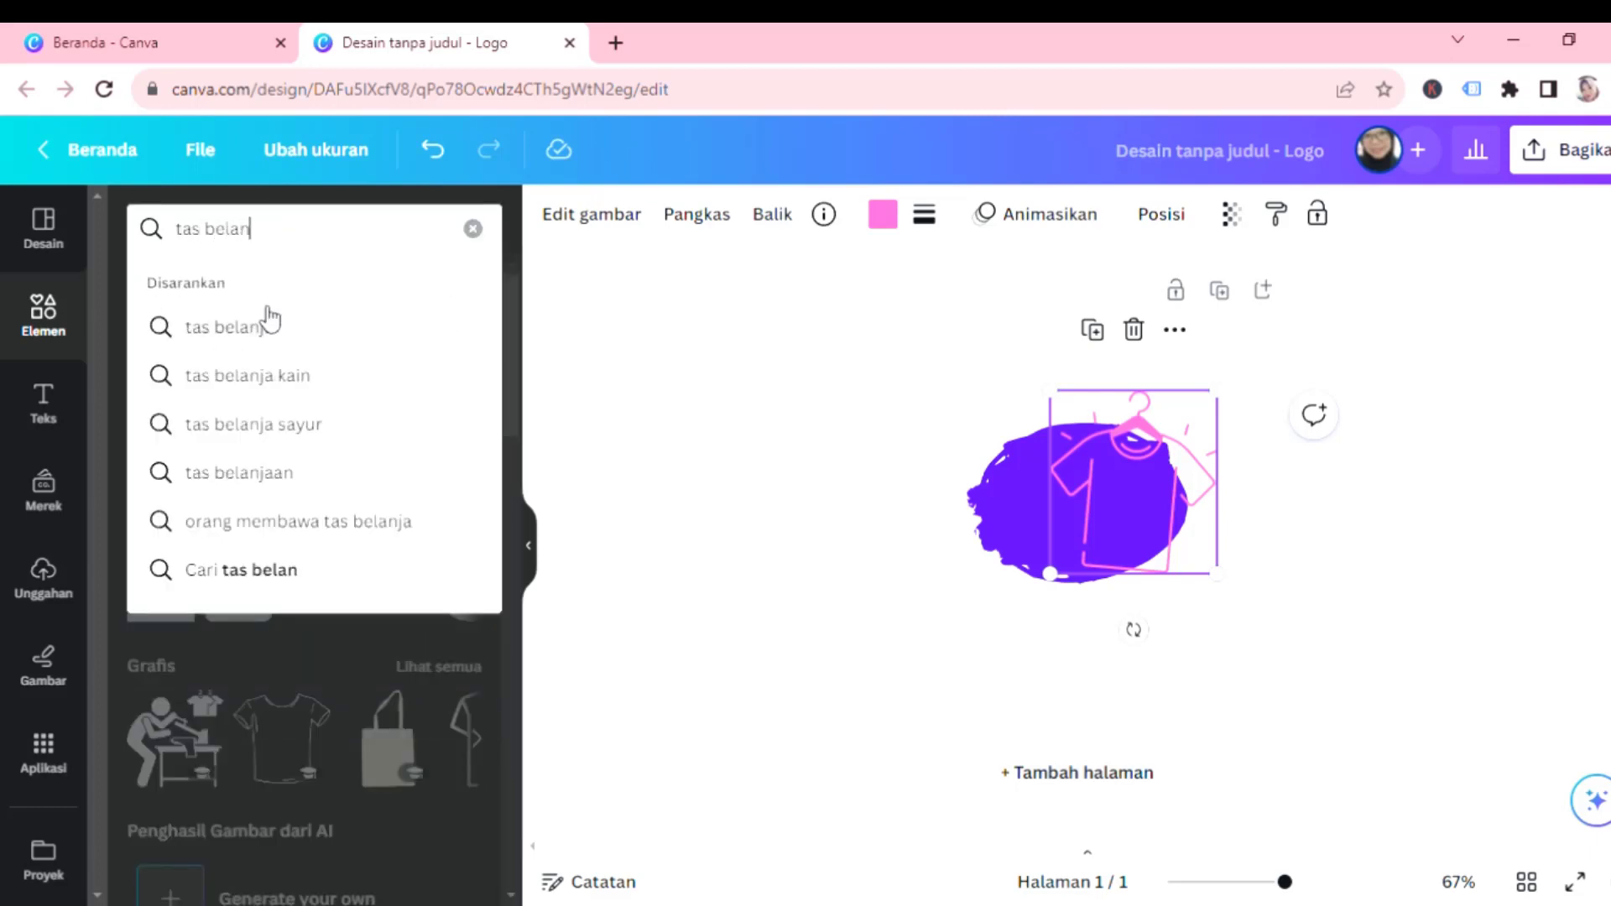
text(ja)
click(268, 312)
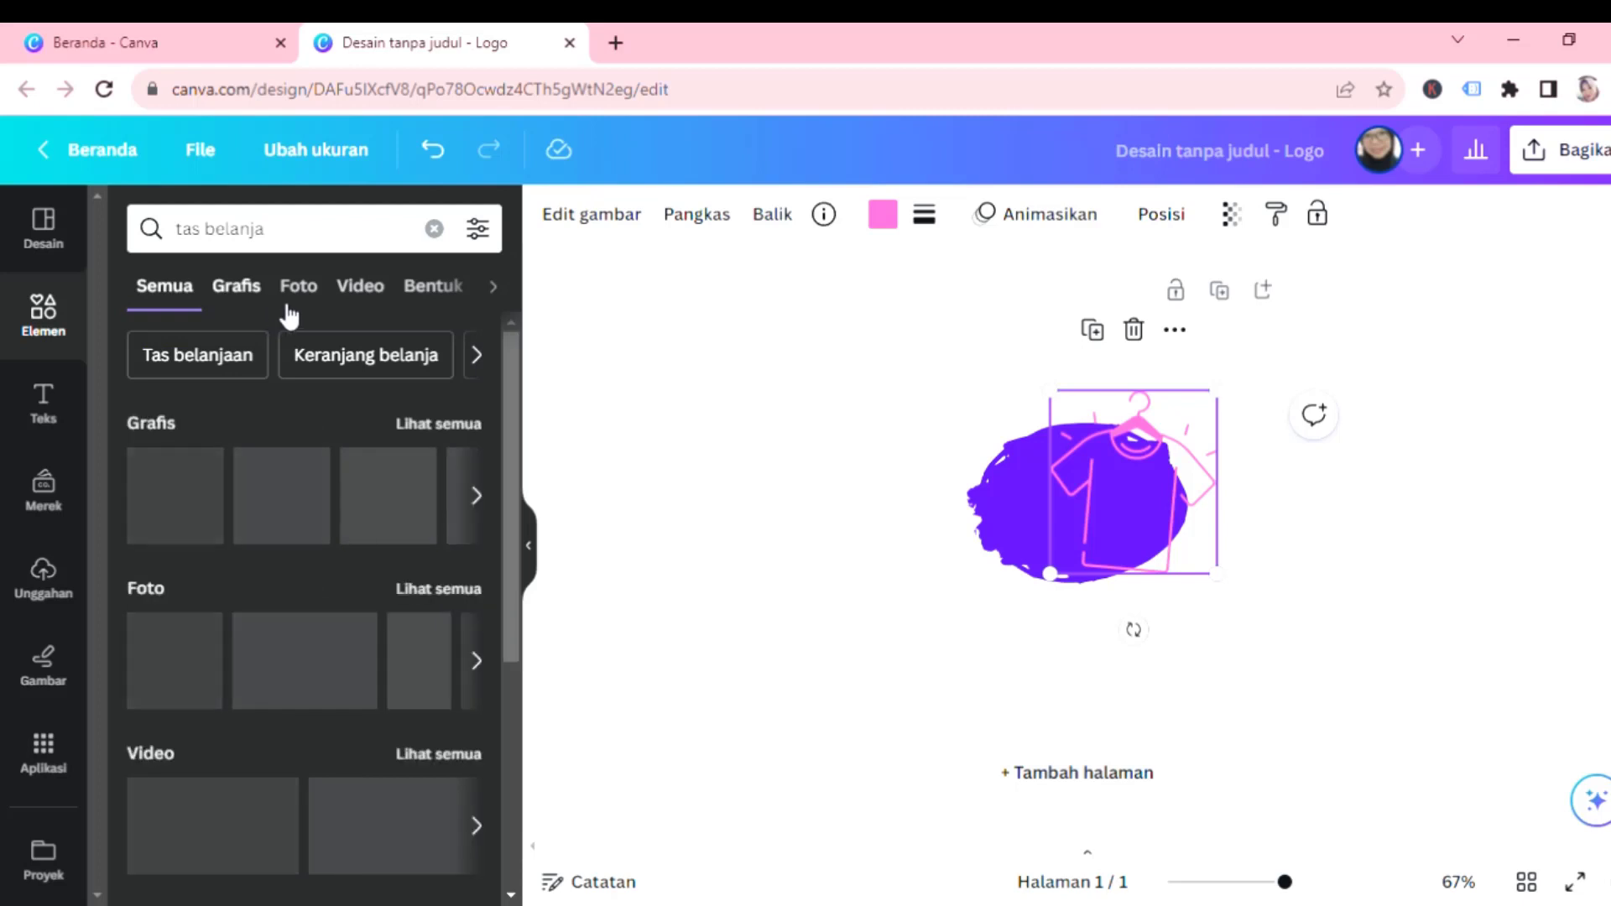
click(241, 287)
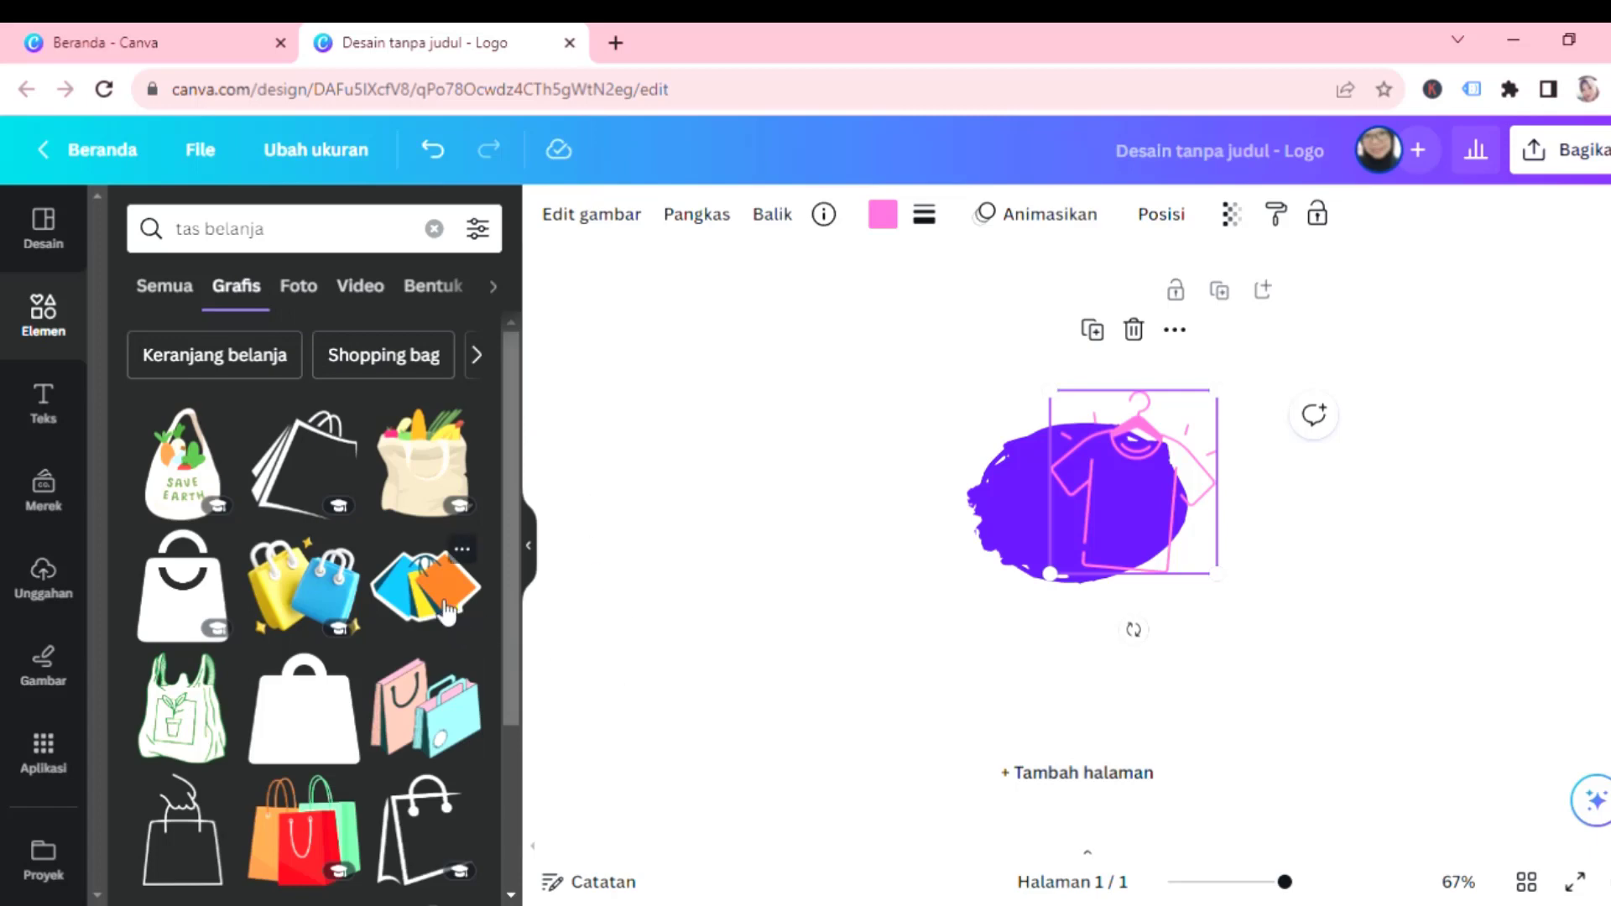
Insert the blue, yellow and orange shopping bags graphic and position it over the lower part of the T-shirt.
click(447, 611)
drag(1125, 526, 1144, 574)
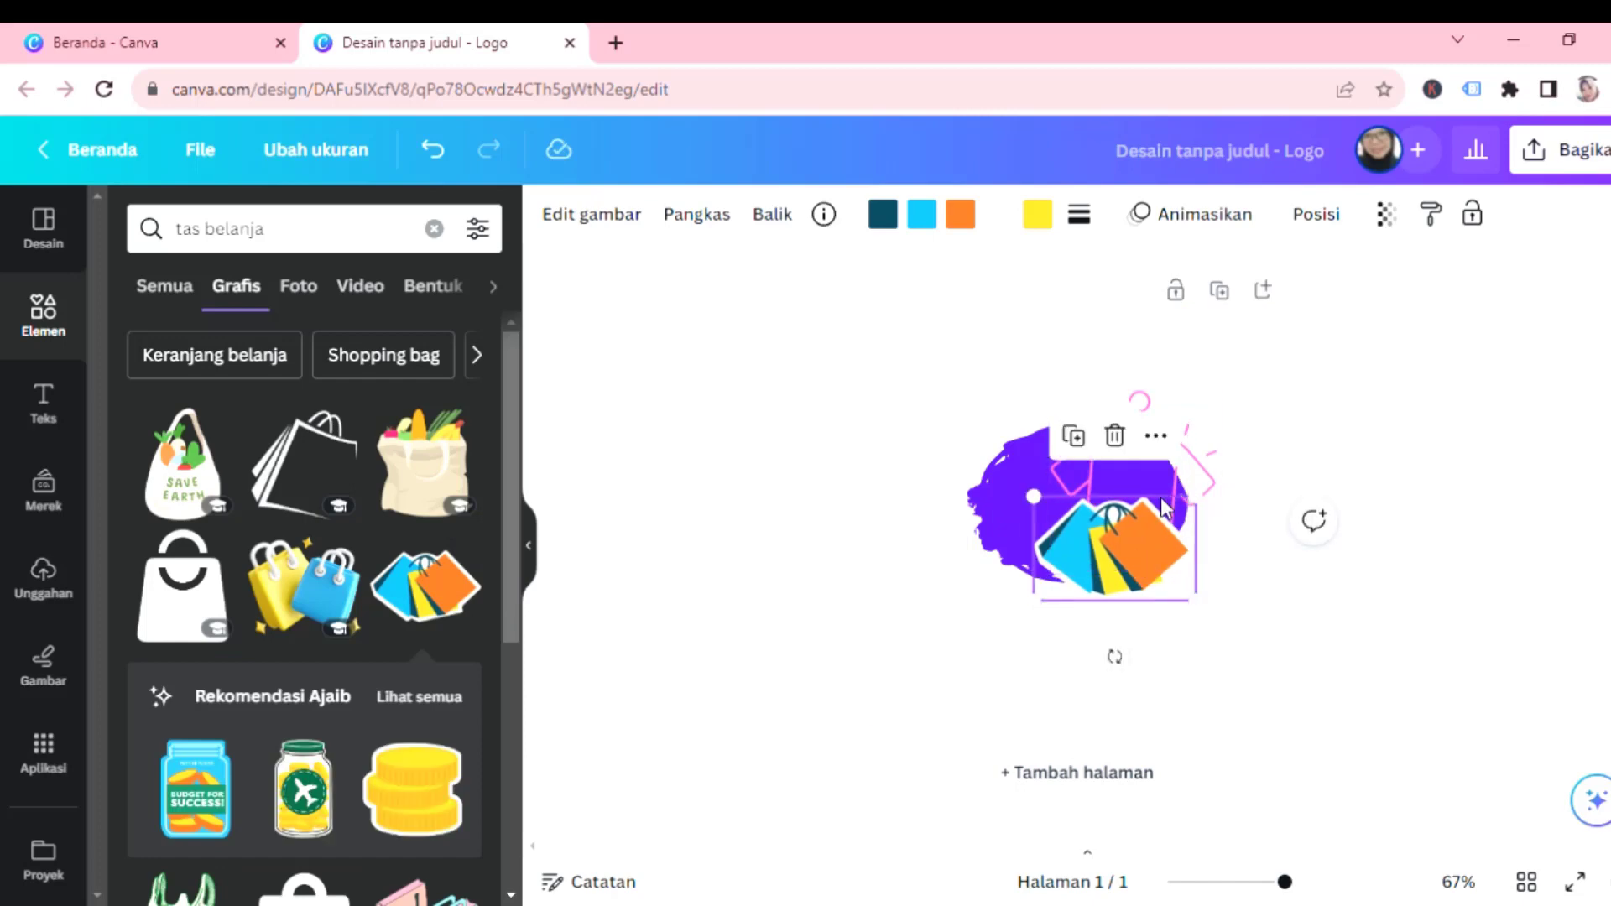
Shrink the pink T-shirt graphic slightly, shift it upward over the oval, and rotate it about 2°.
click(1187, 469)
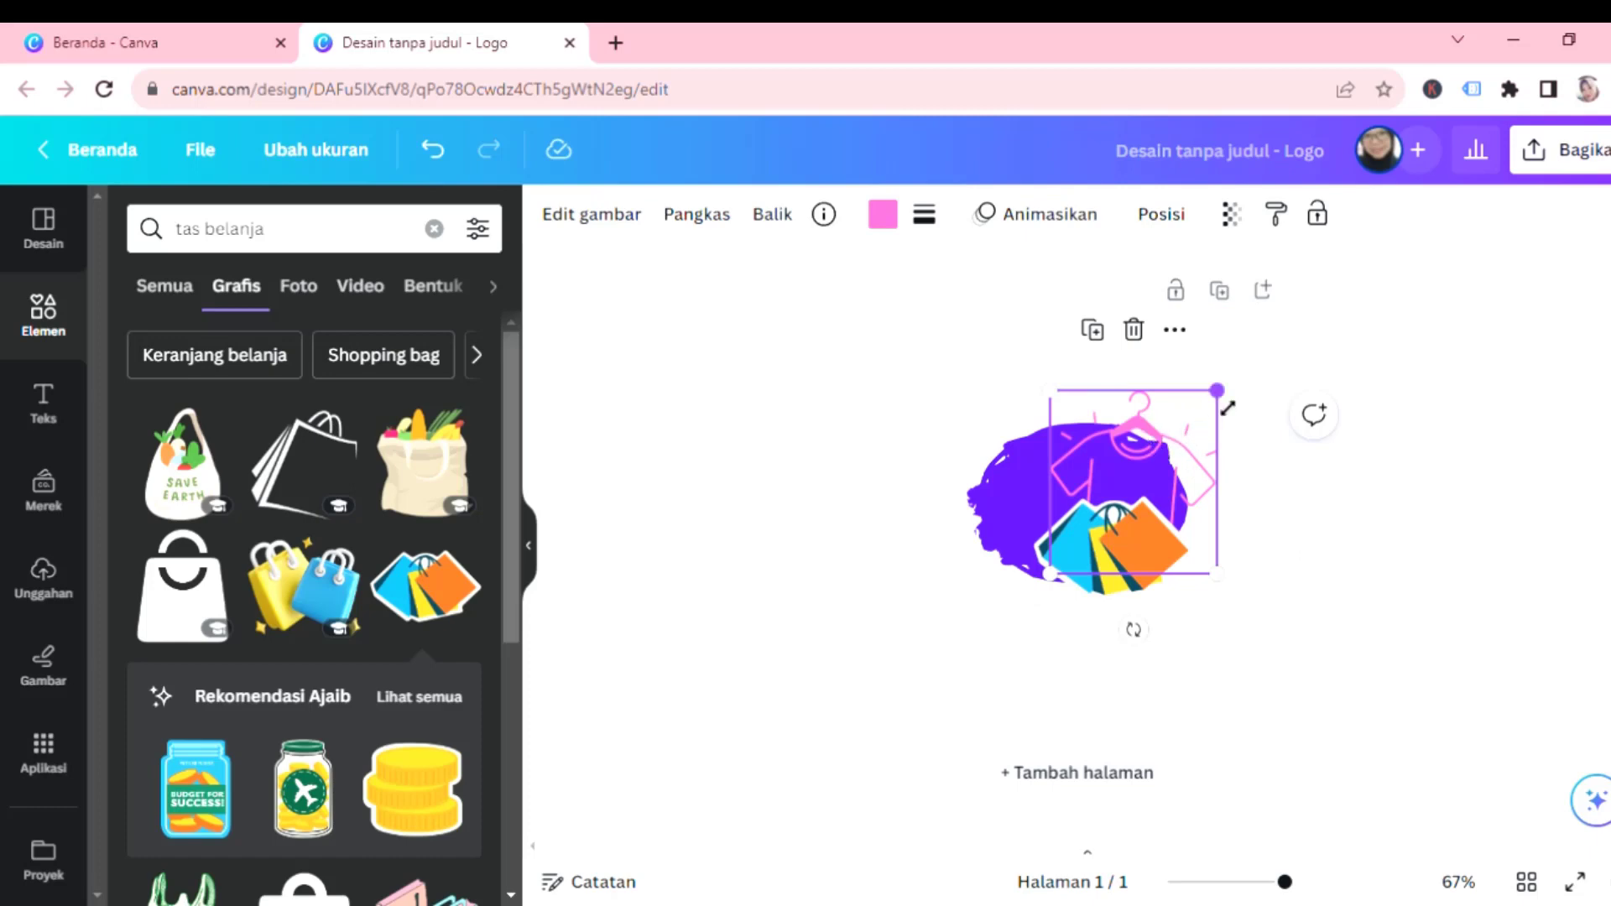
drag(1228, 408, 1190, 422)
drag(1121, 470, 1156, 427)
mouse_move(1127, 617)
mouse_down()
mouse_move(1082, 608)
mouse_move(1144, 618)
mouse_move(1131, 622)
mouse_up()
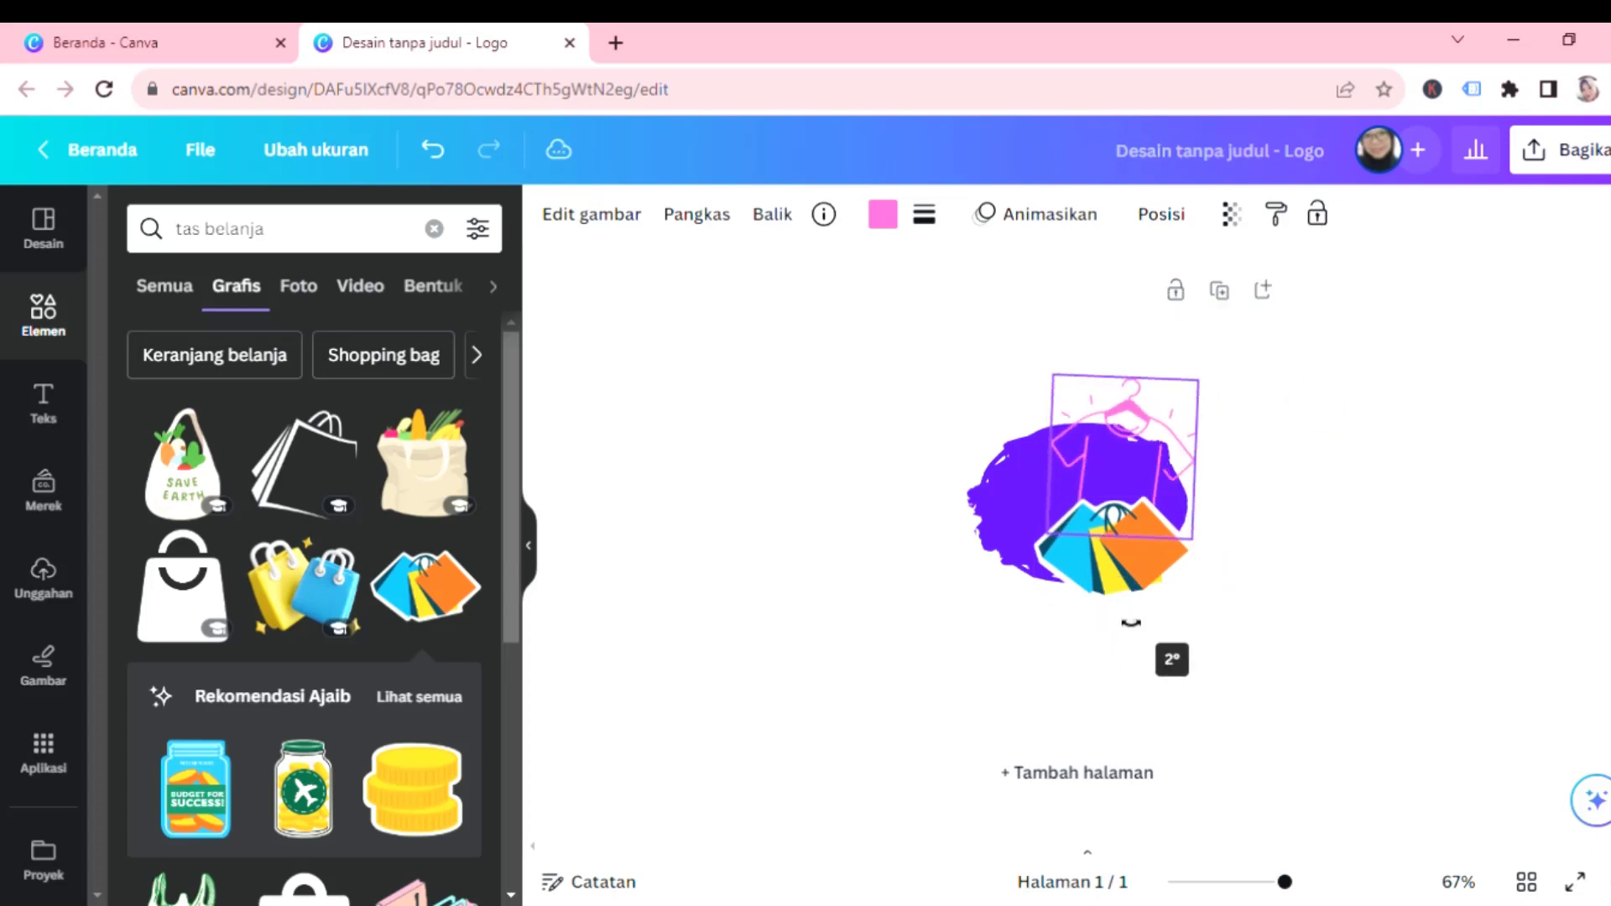
click(1083, 541)
click(1169, 408)
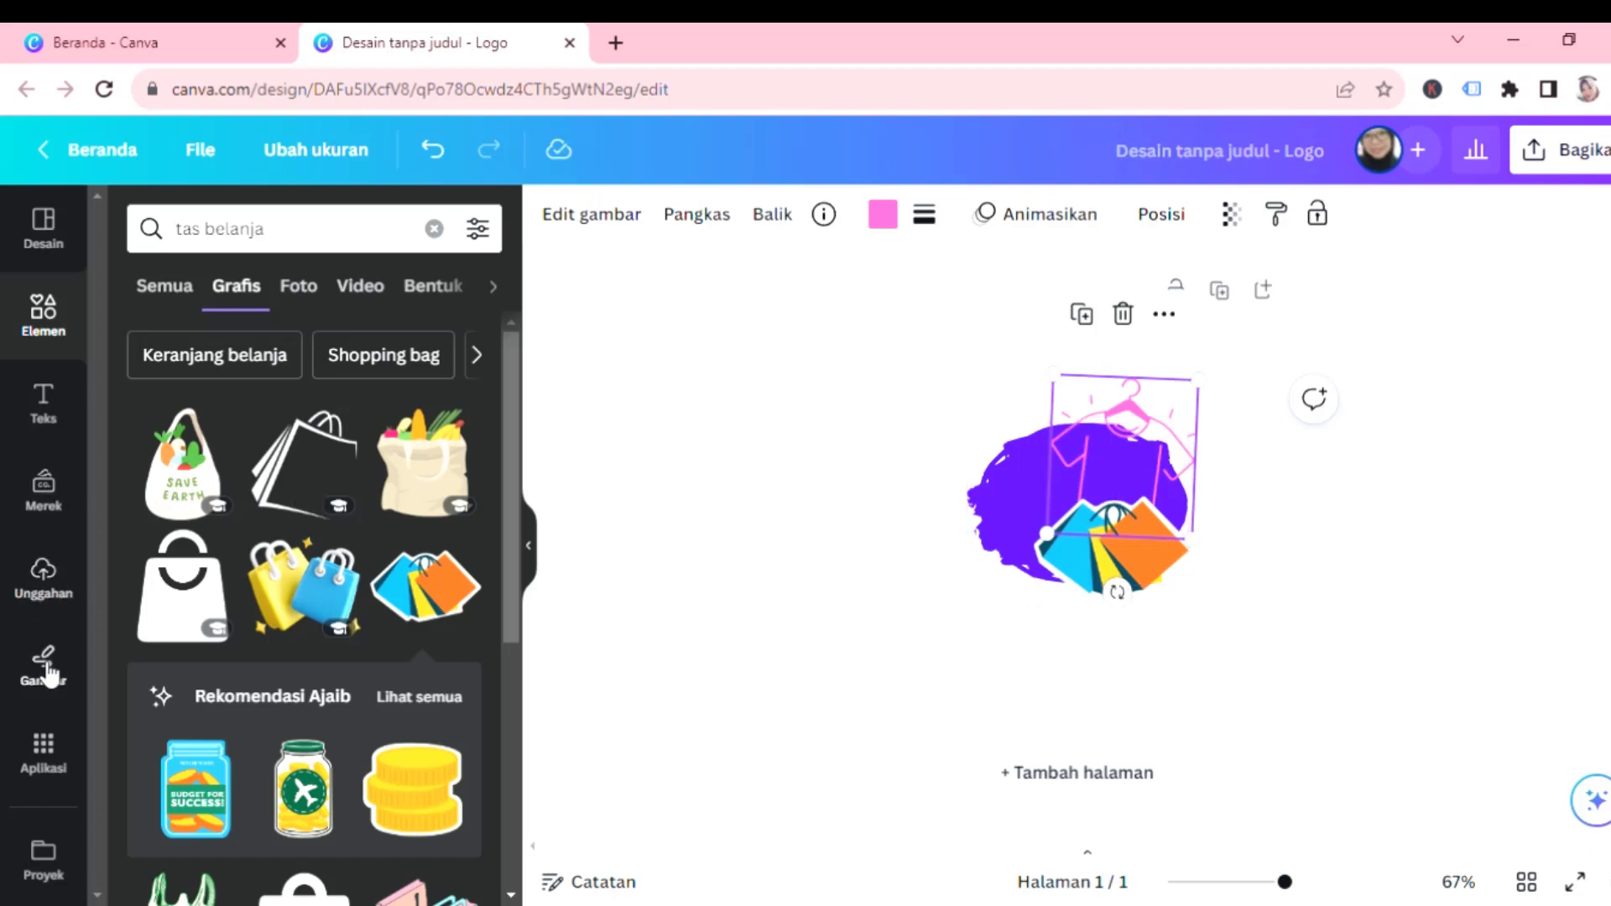
Browse the ready-made font combinations in the text library for a style suited to the shop name.
click(45, 399)
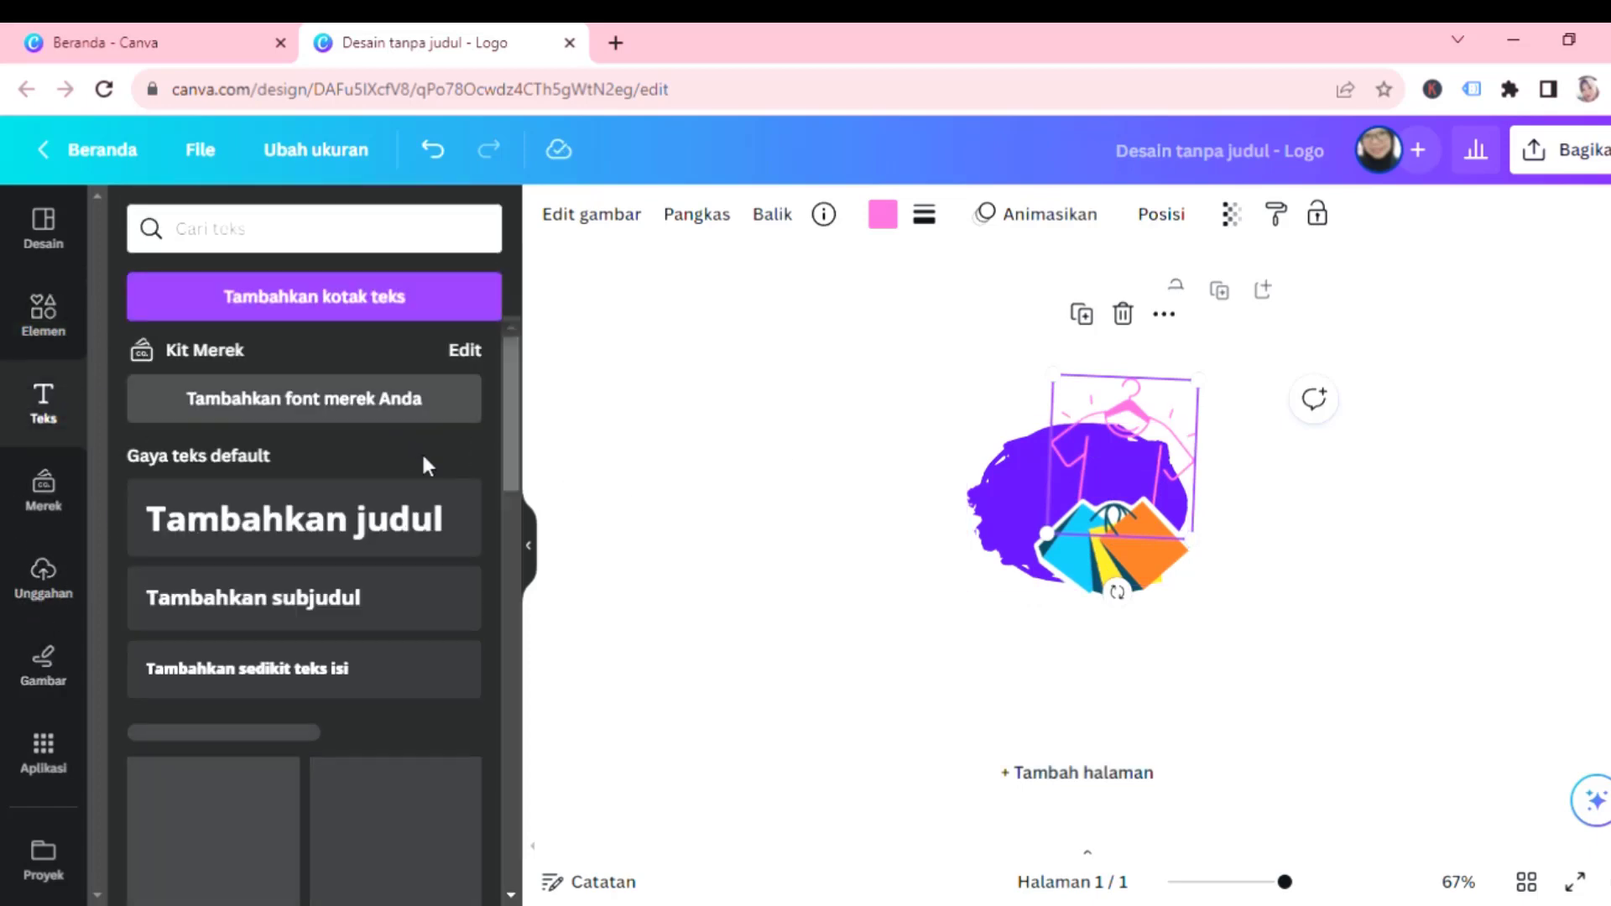
scroll(384, 604, down, 5)
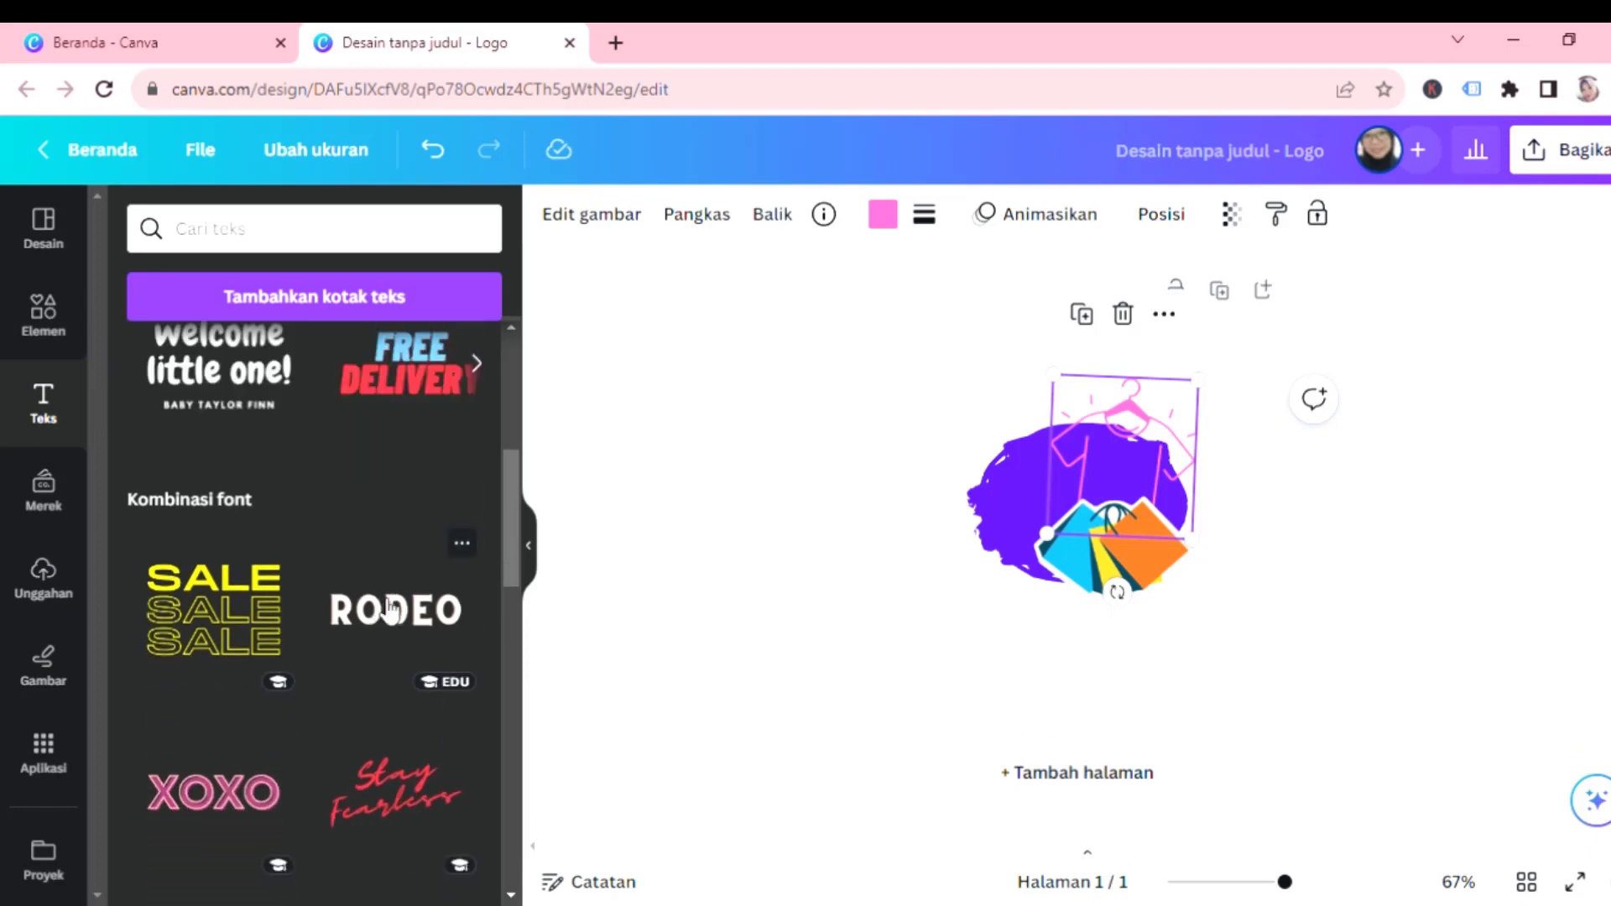
scroll(396, 606, down, 8)
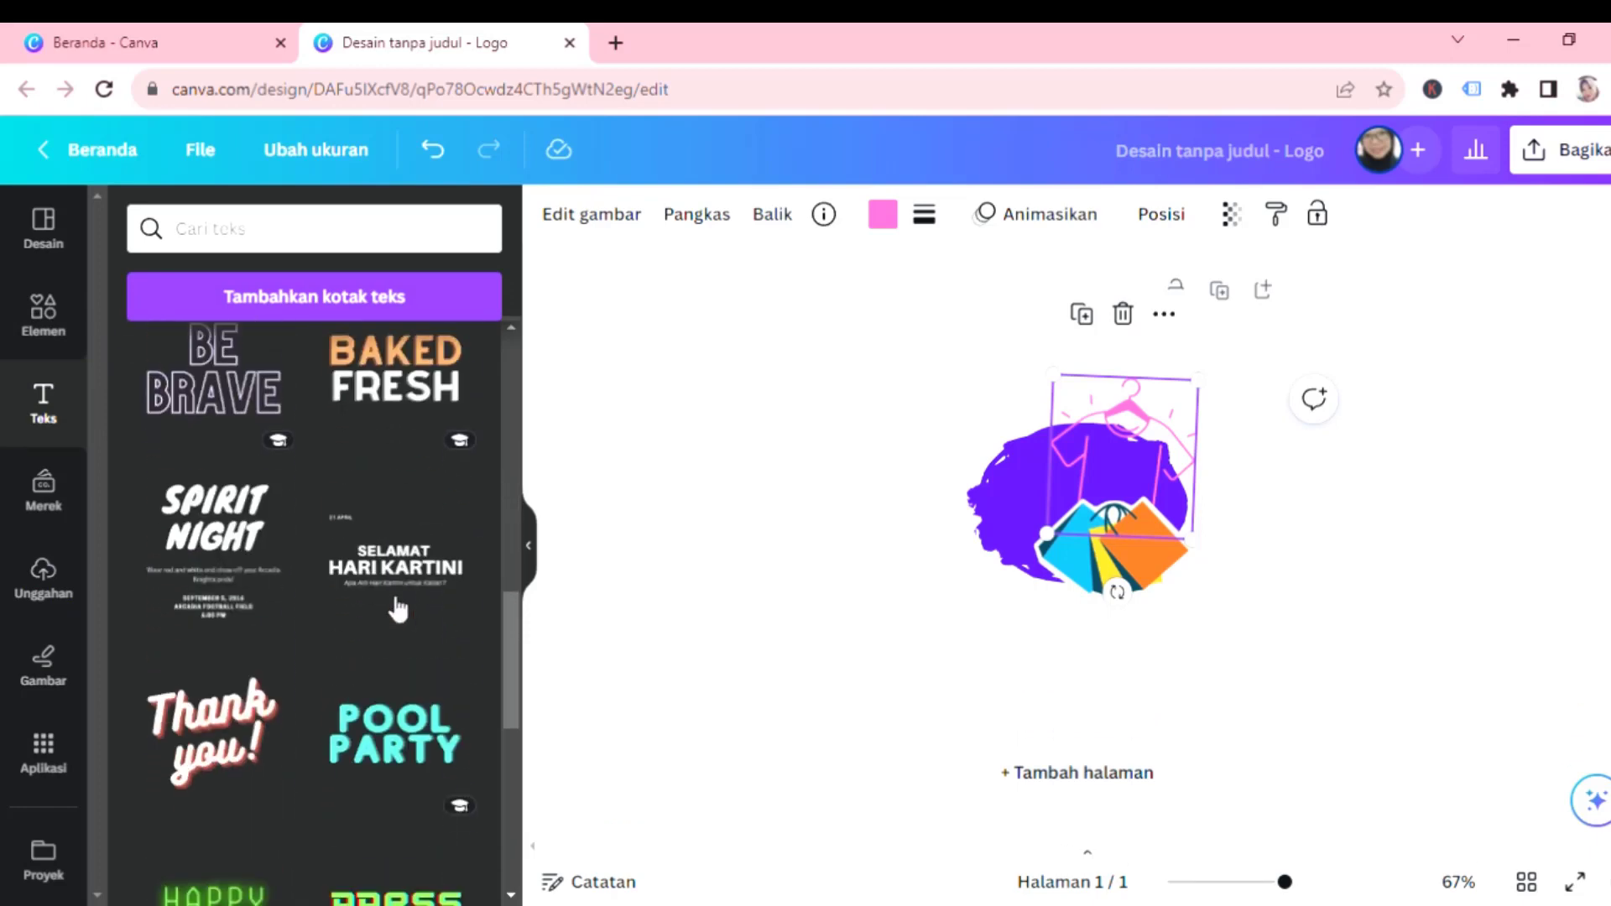
scroll(398, 609, down, 5)
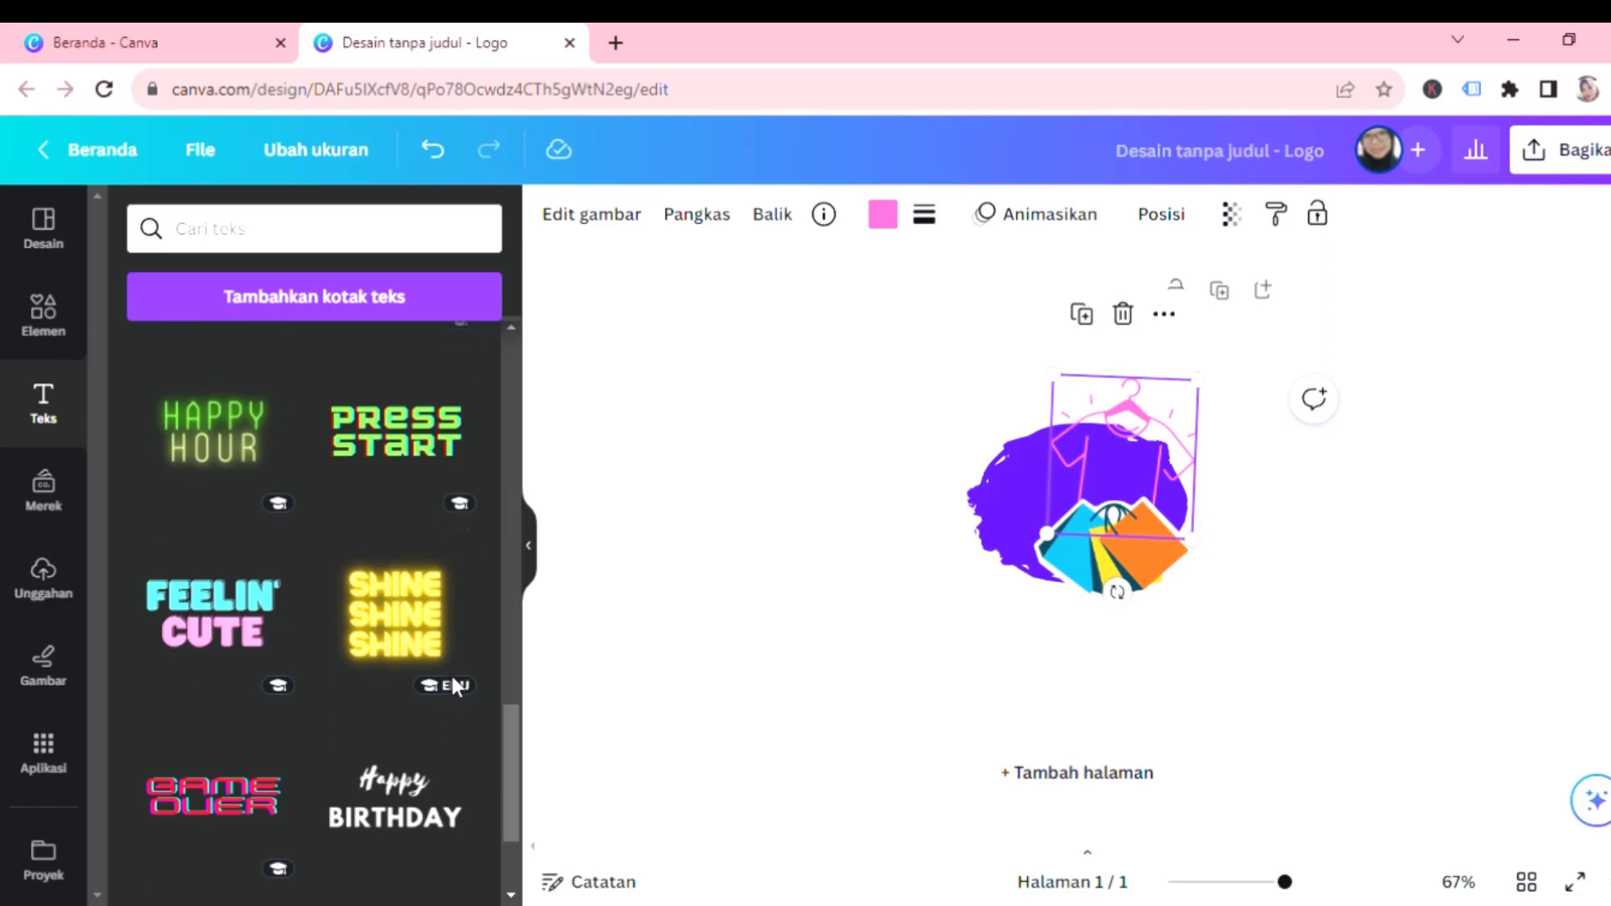
scroll(395, 702, down, 8)
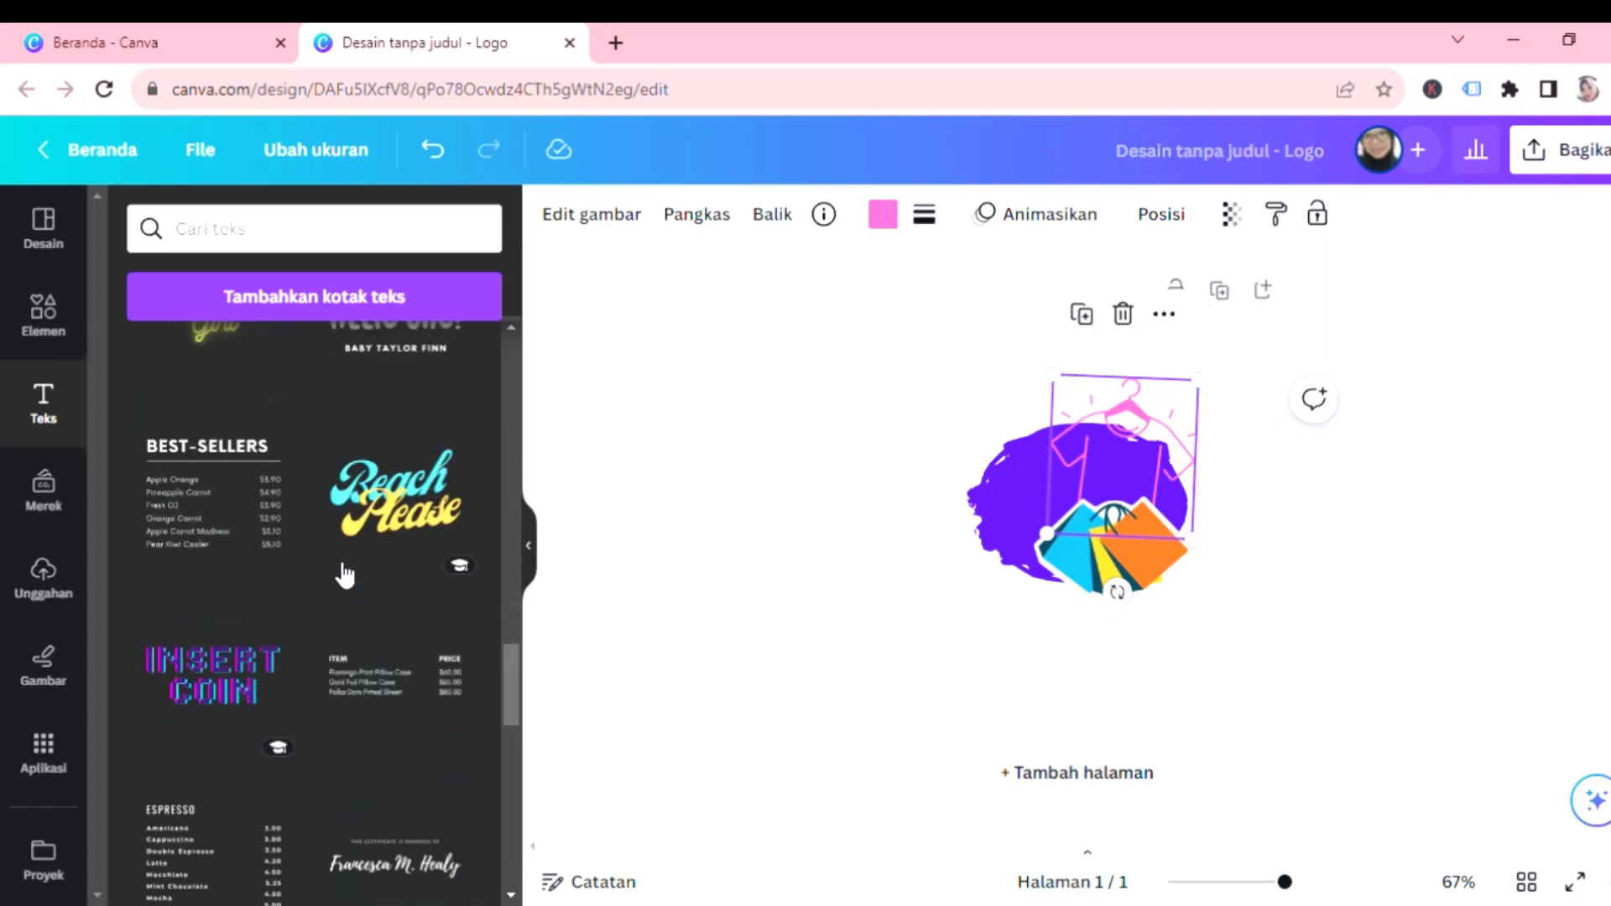
scroll(345, 576, down, 8)
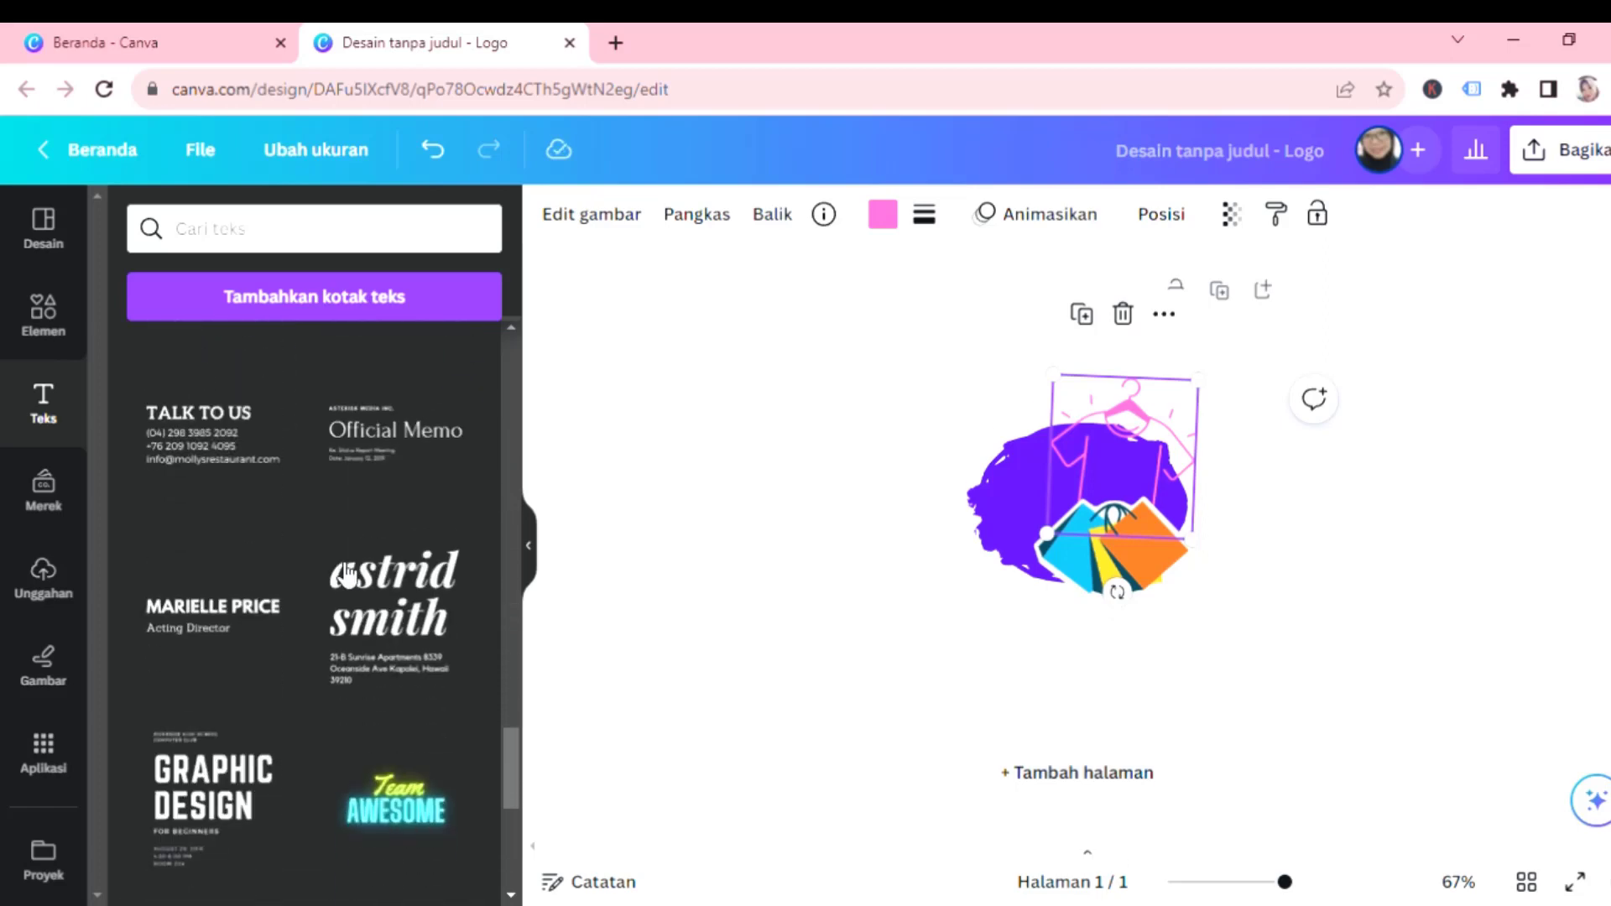
scroll(349, 575, down, 5)
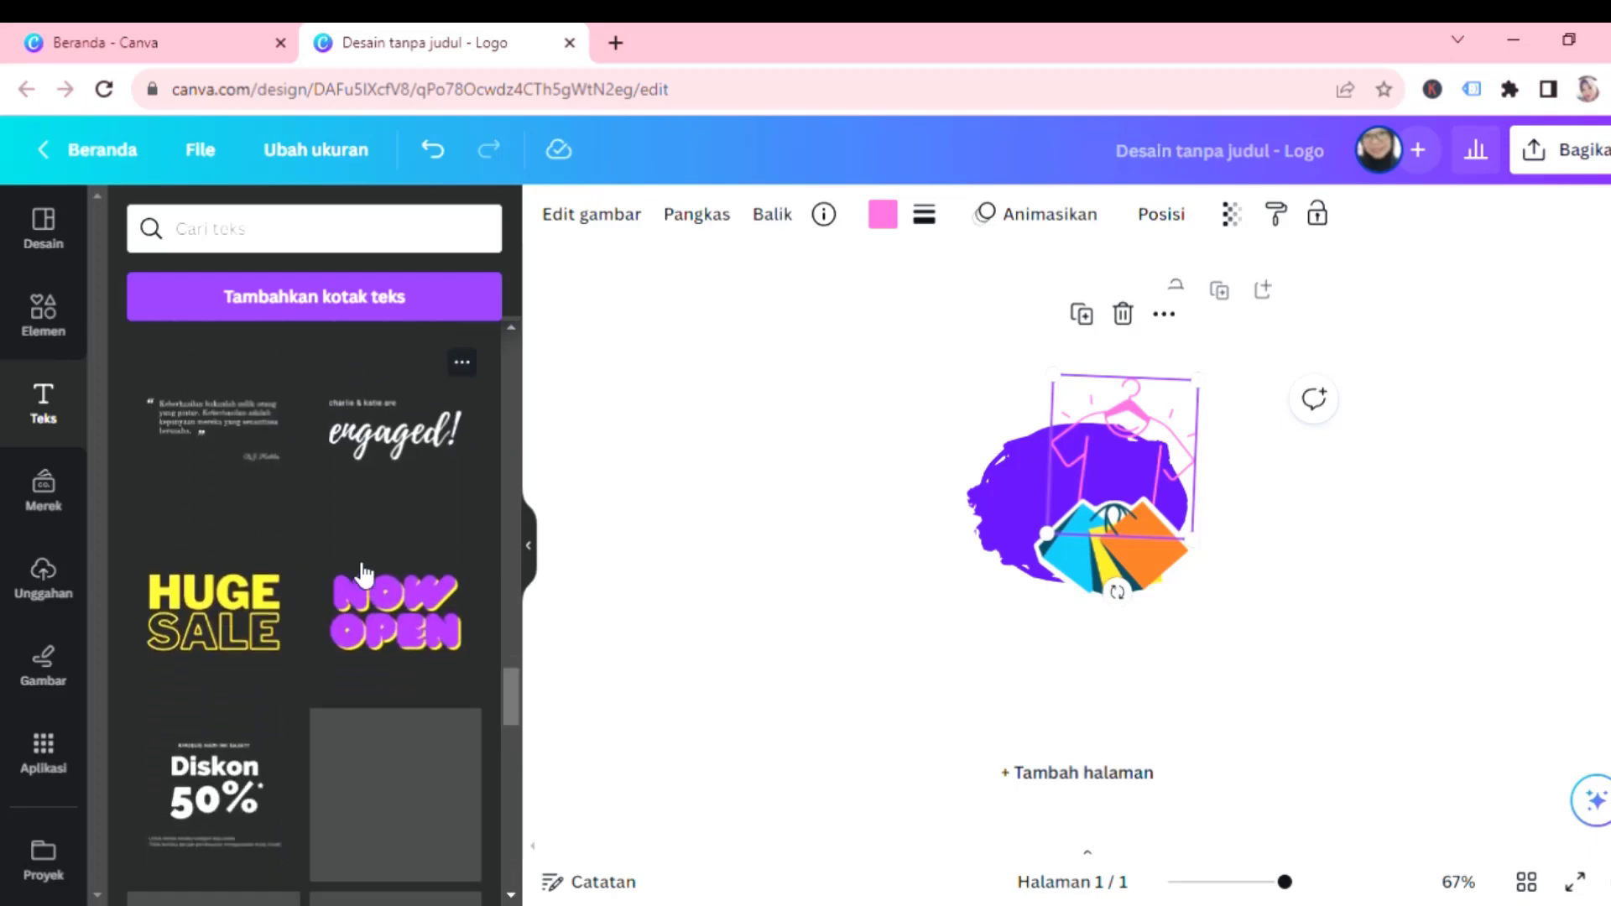
scroll(363, 576, down, 2)
scroll(430, 638, down, 2)
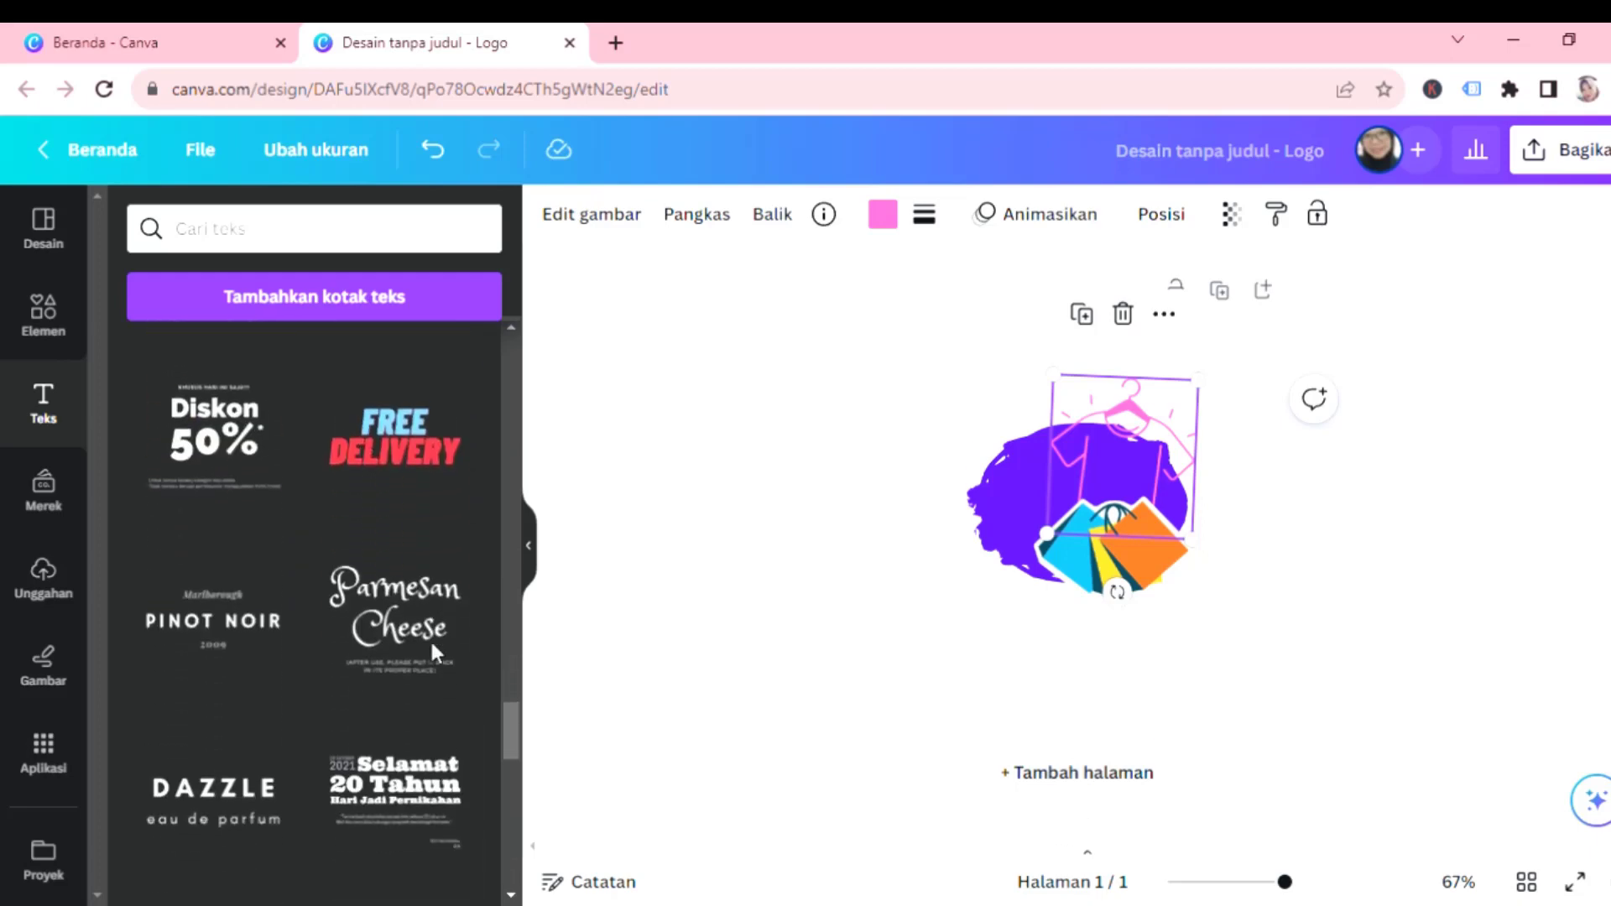
scroll(457, 683, down, 2)
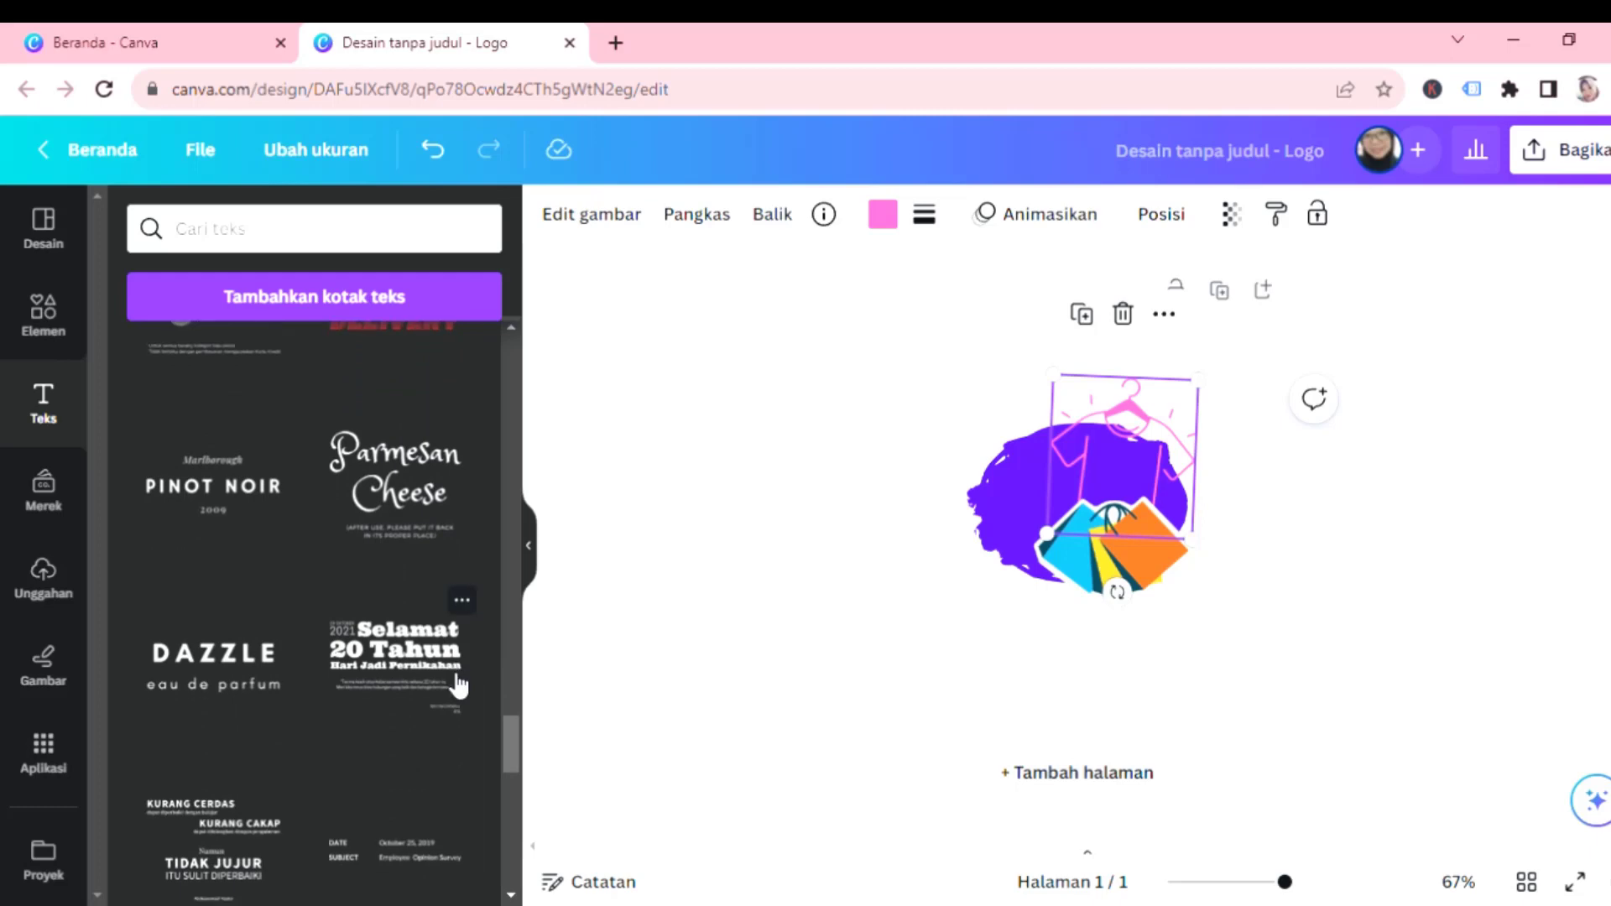
scroll(458, 685, down, 5)
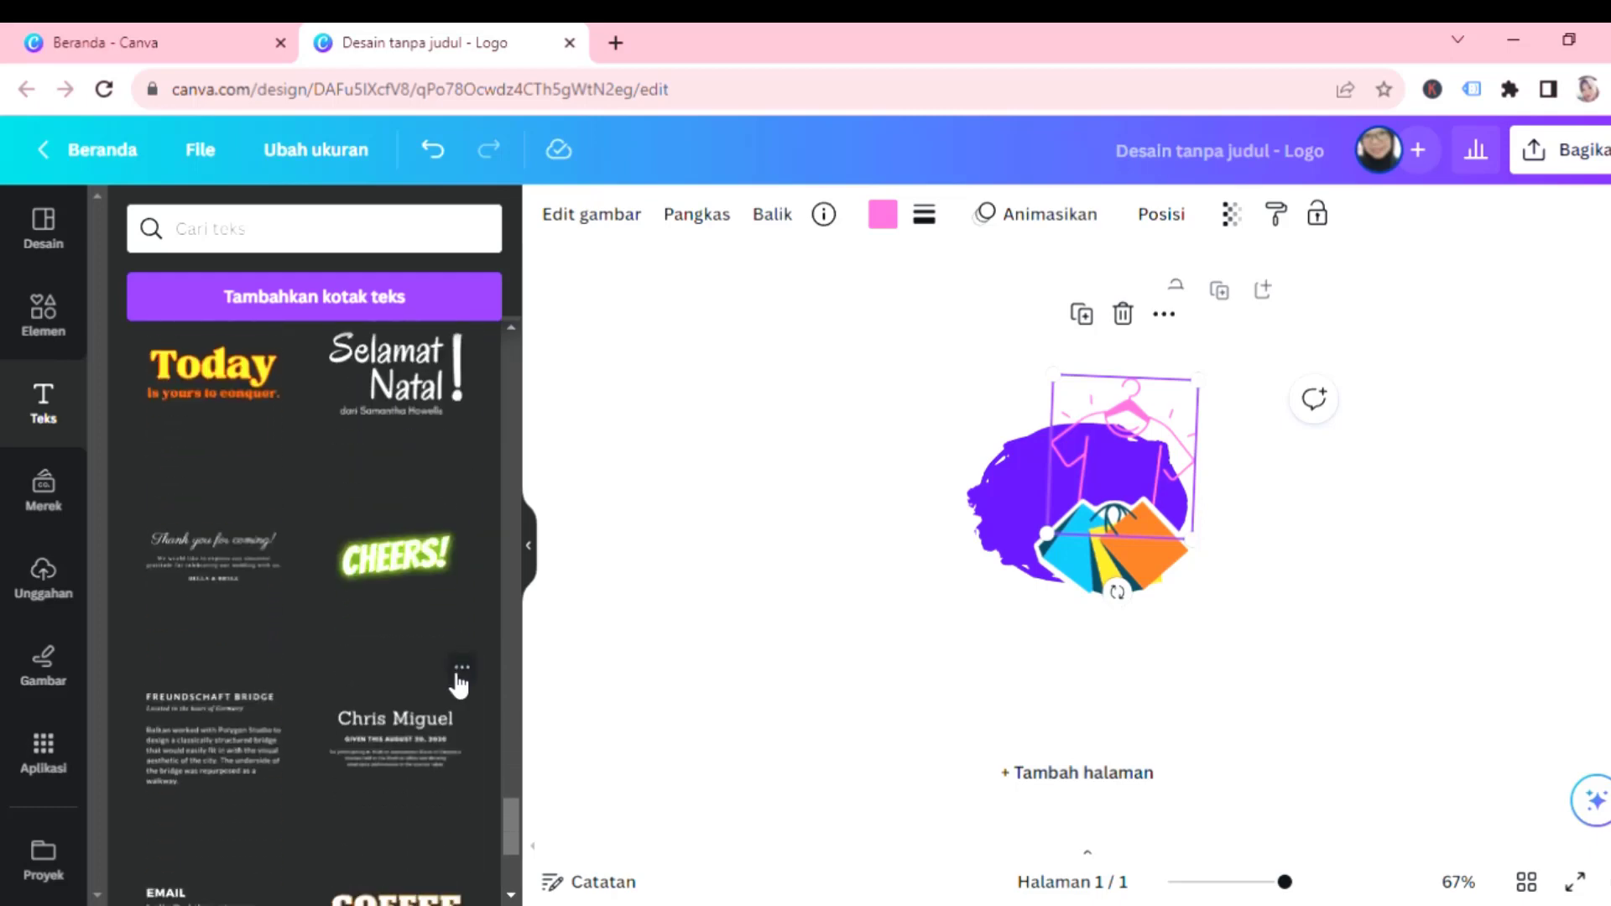
scroll(458, 685, down, 5)
scroll(458, 684, down, 3)
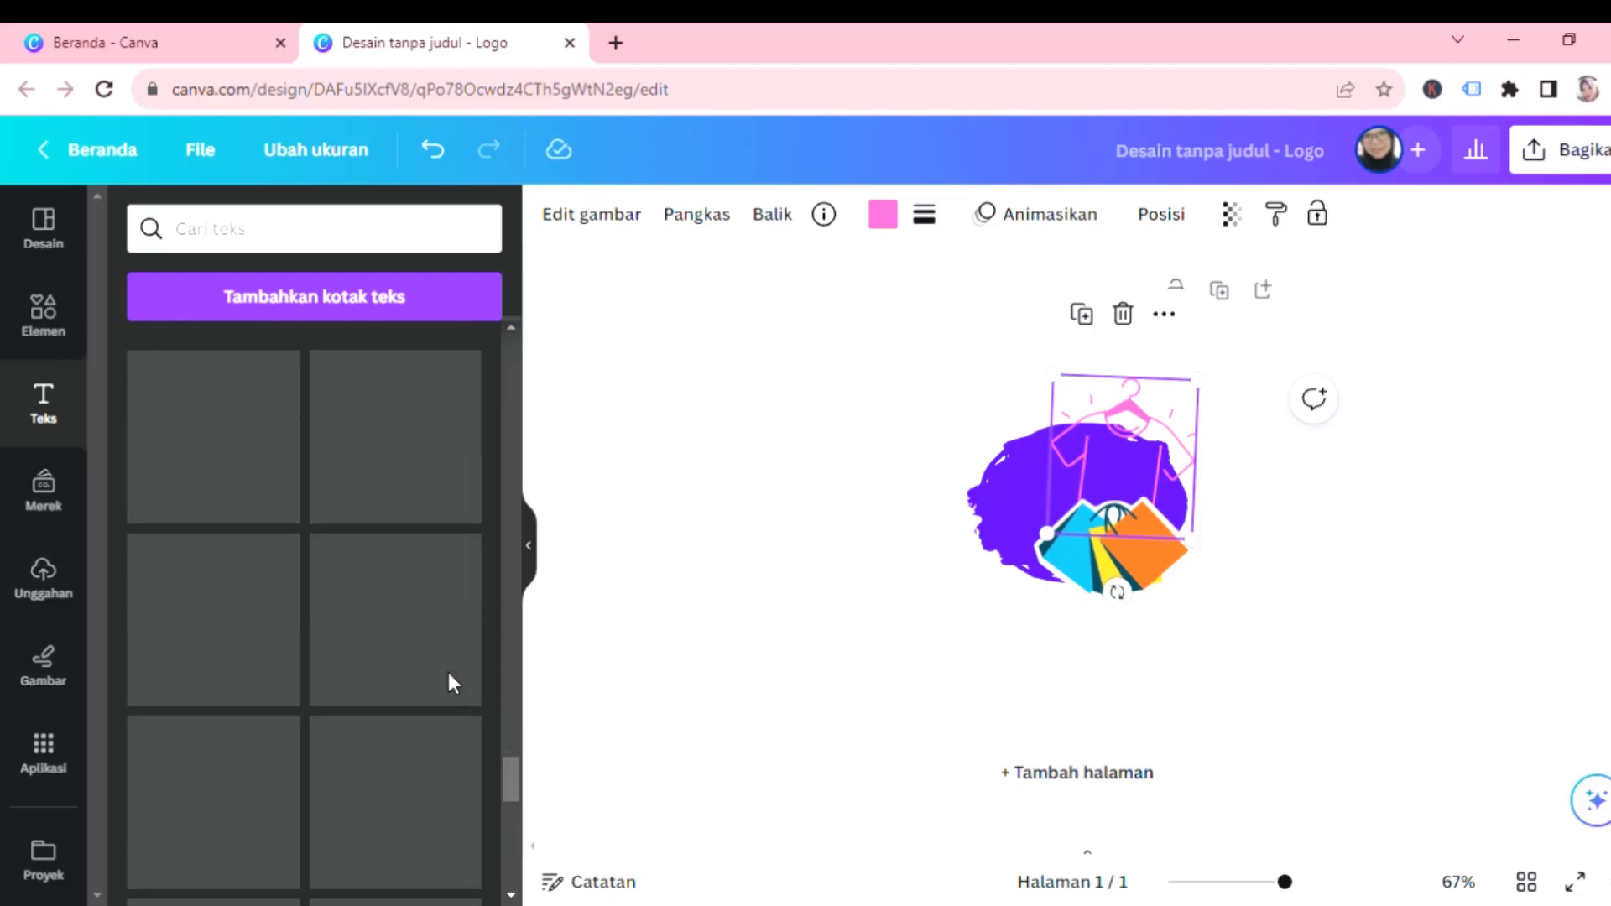
scroll(458, 685, down, 3)
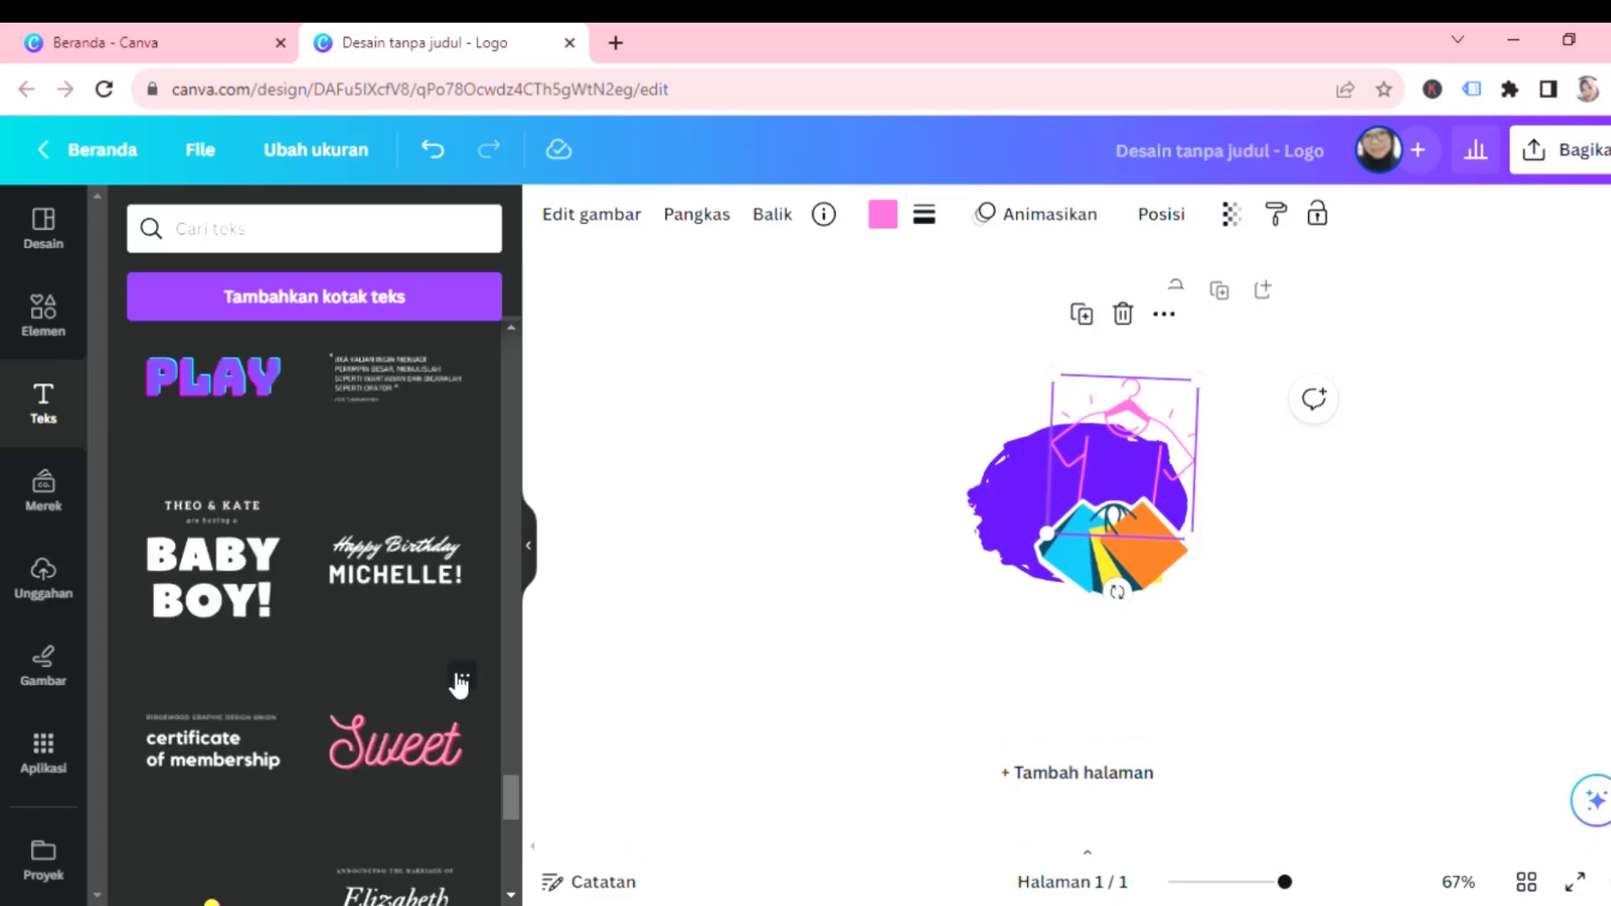
scroll(458, 685, down, 7)
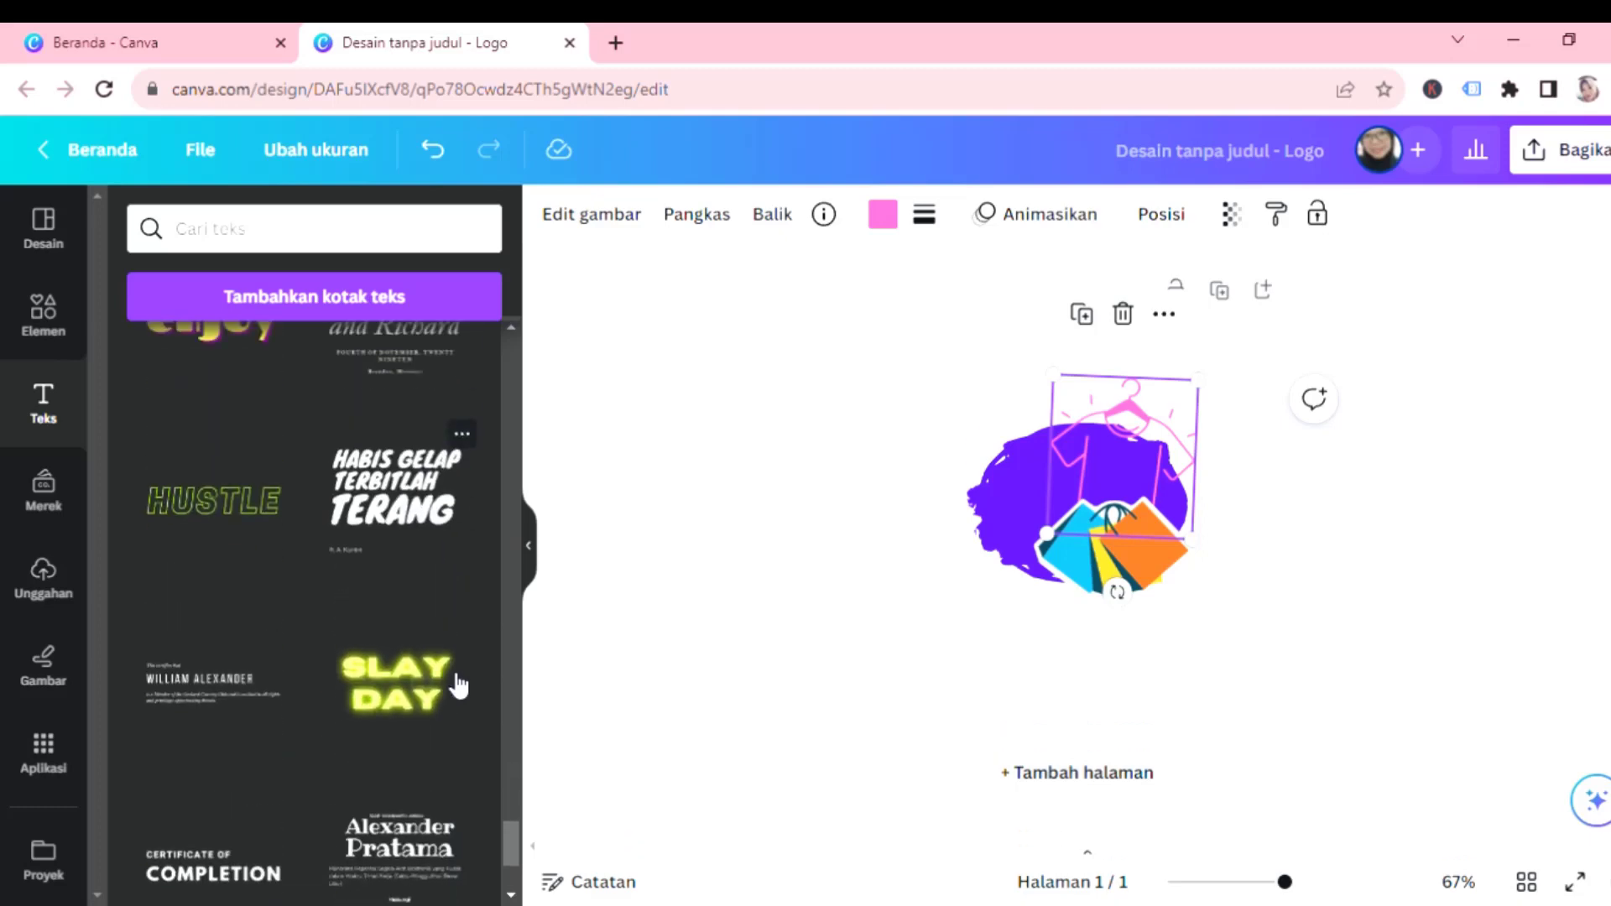
scroll(458, 684, up, 10)
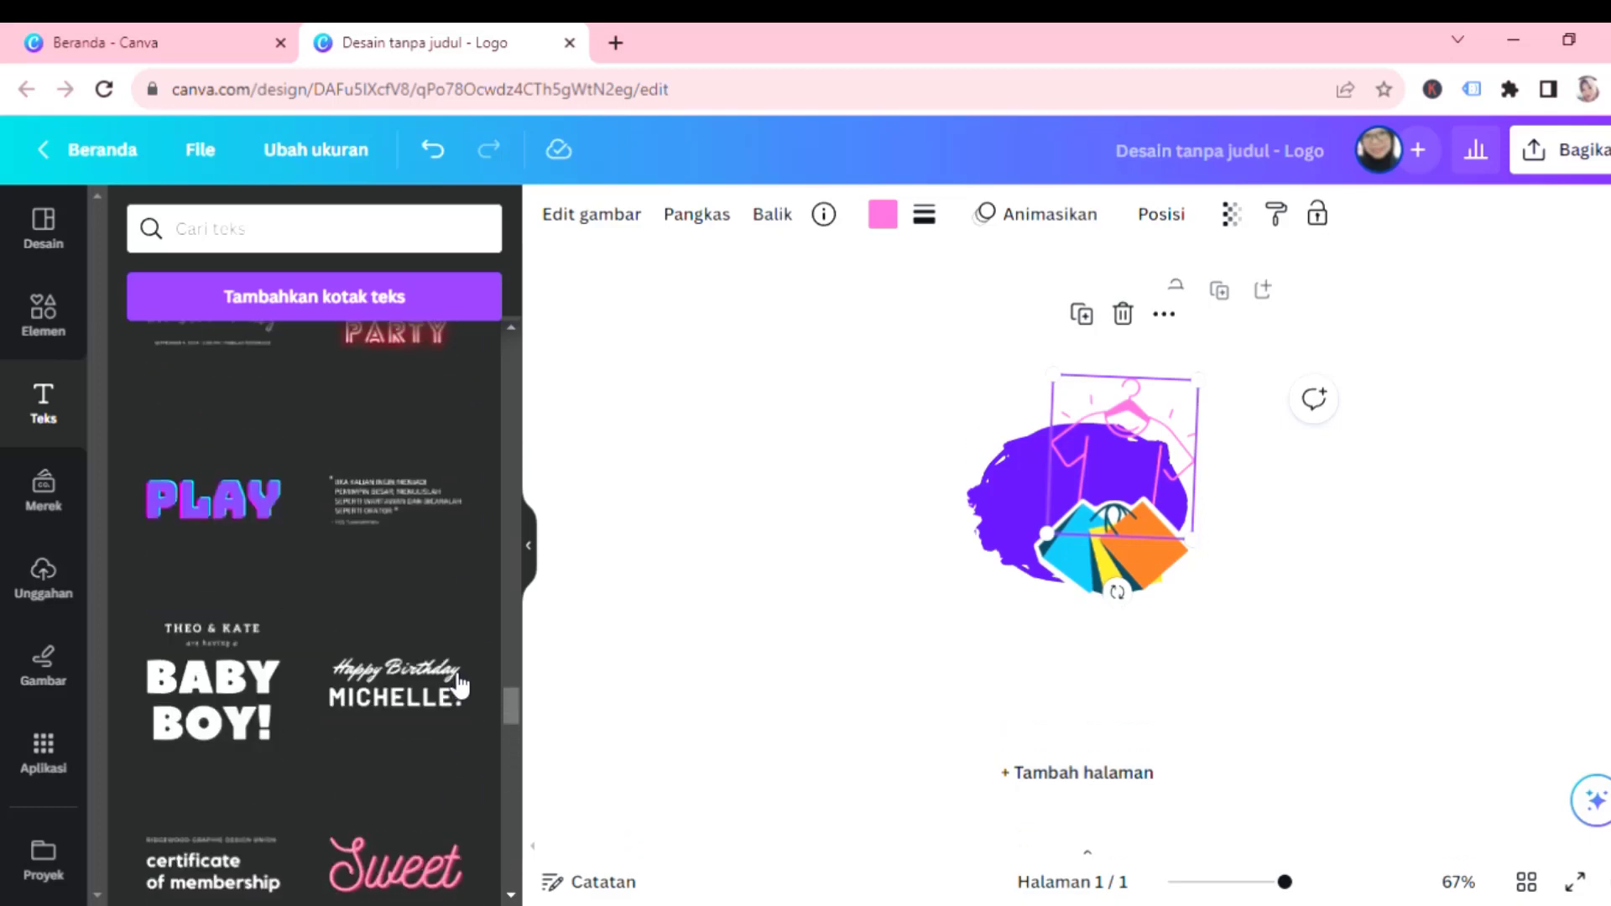
scroll(458, 685, up, 10)
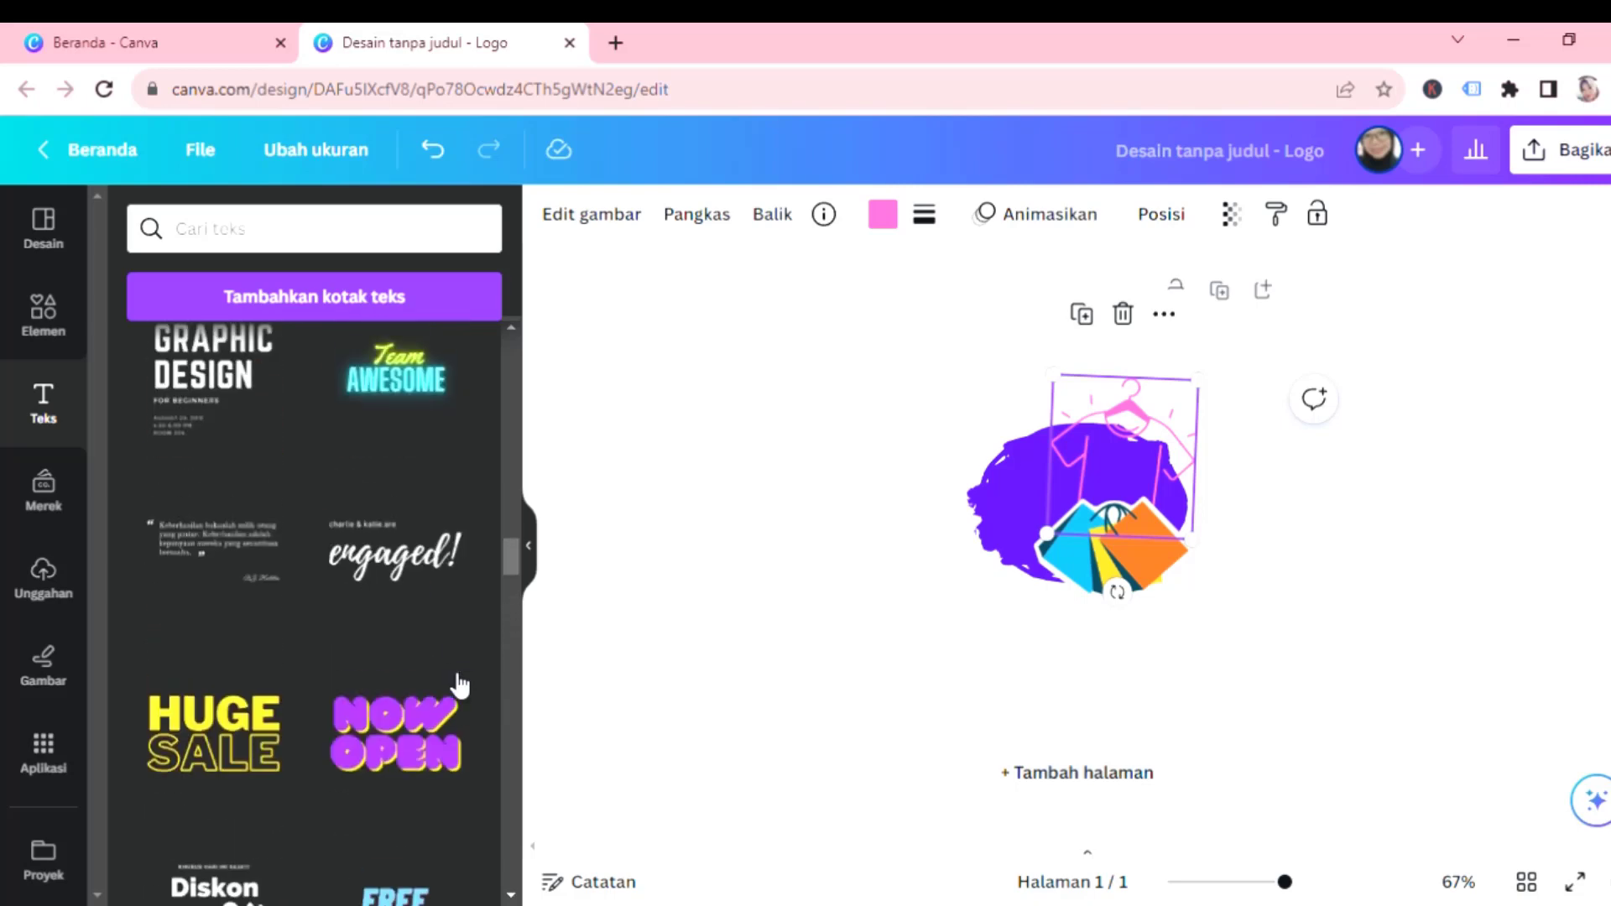
scroll(454, 676, up, 10)
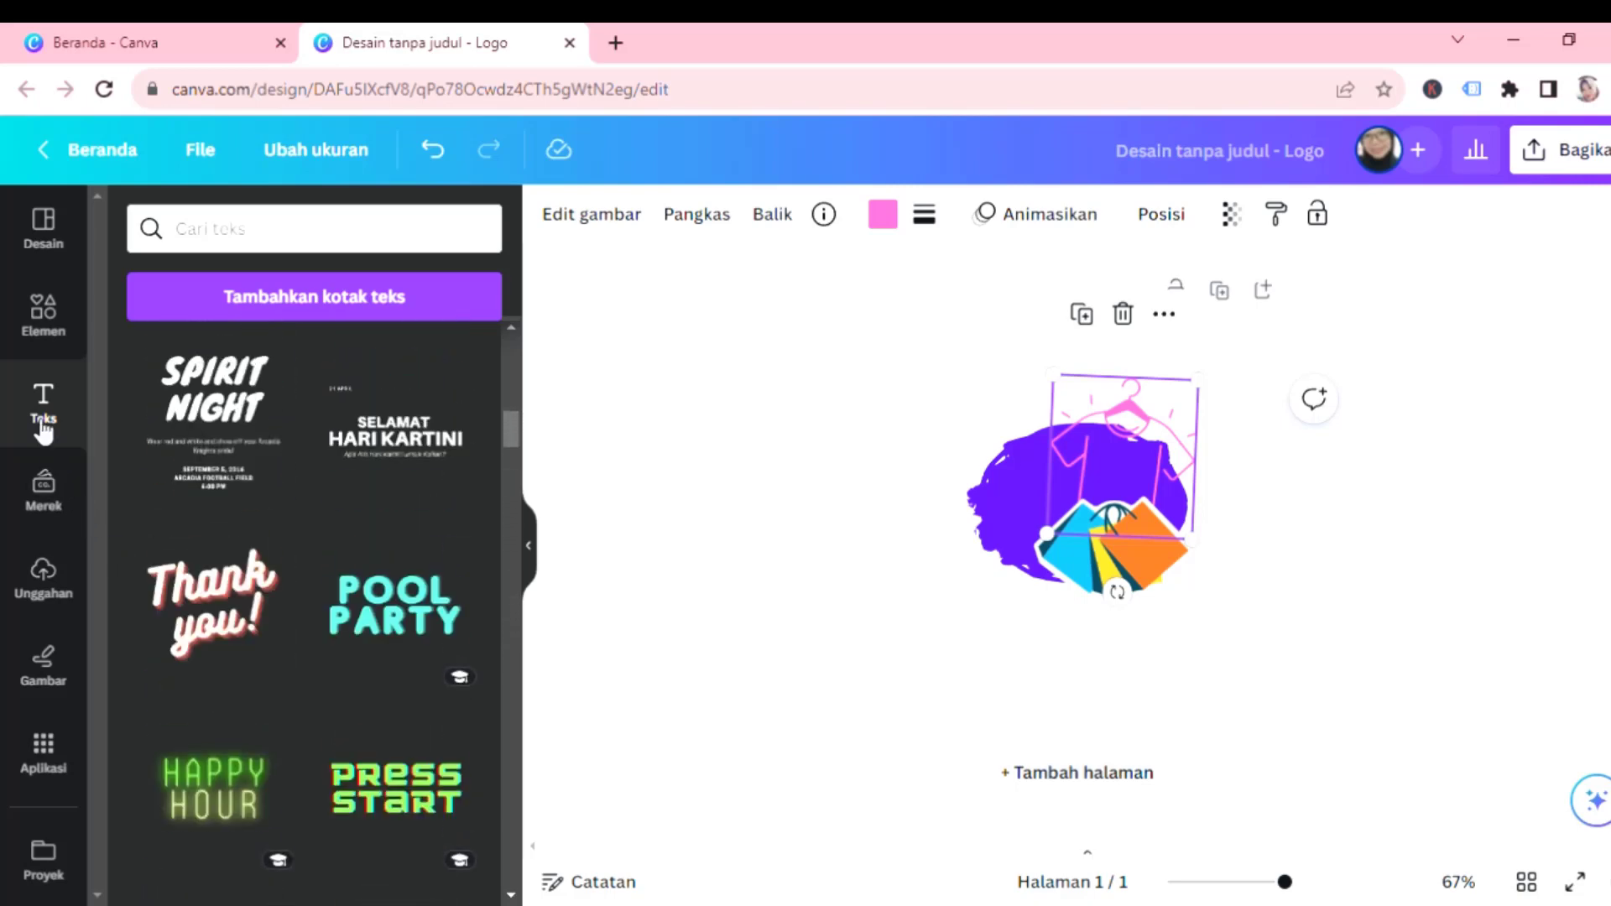
scroll(496, 340, down, 10)
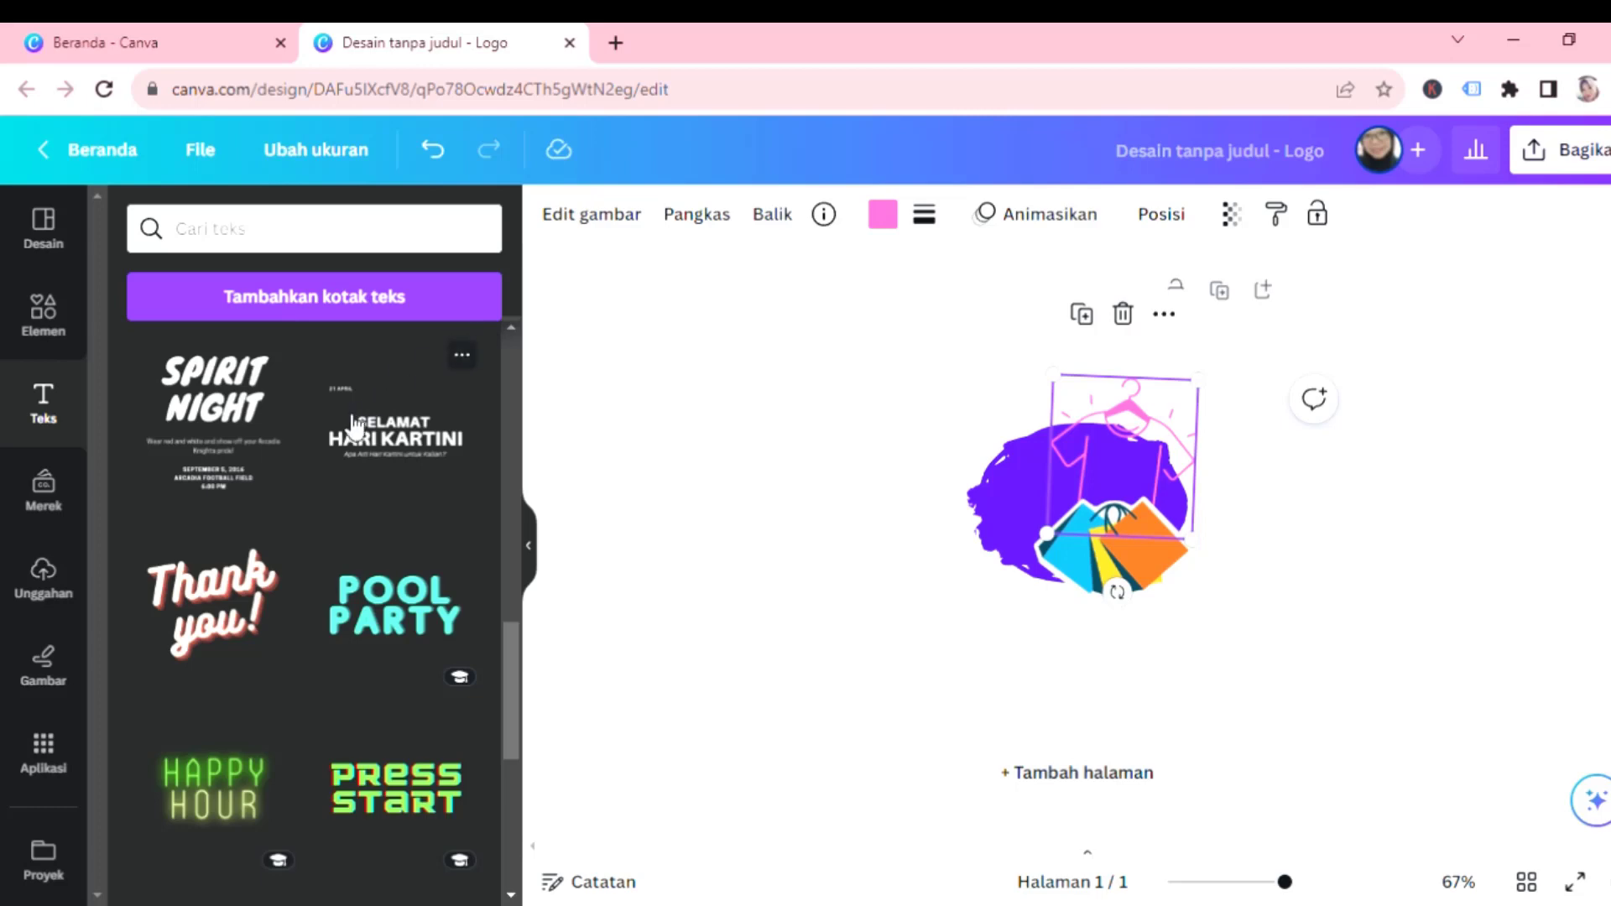
Add a default heading reading "SMEAGOR FASHION" and widen its text box so each word fits on one line.
scroll(369, 361, up, 10)
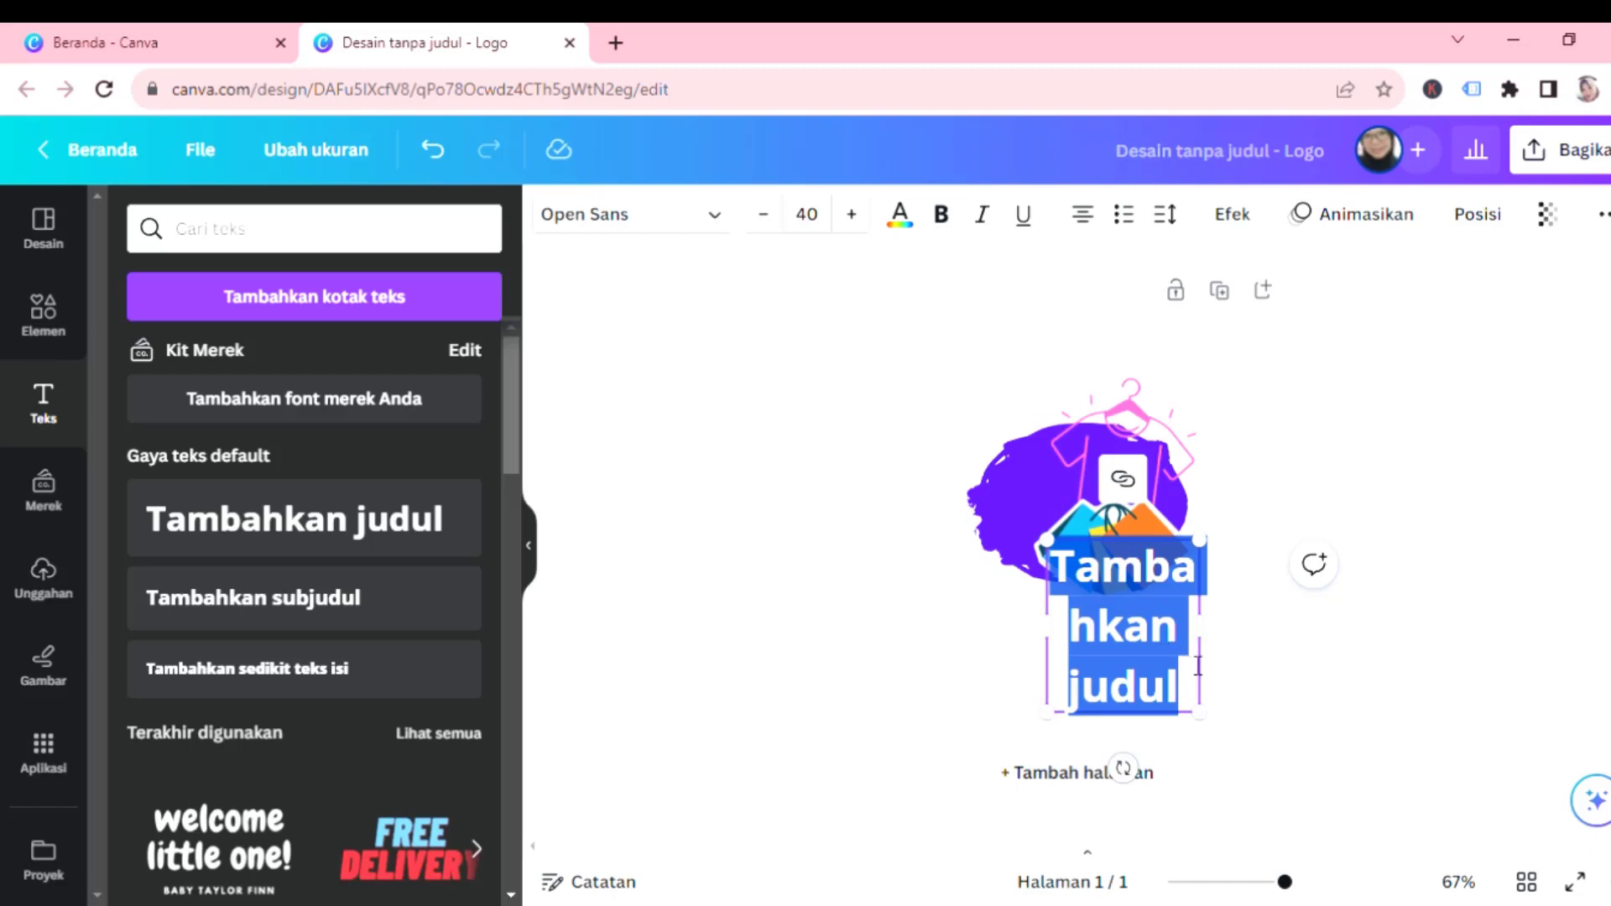
key(BackSpace)
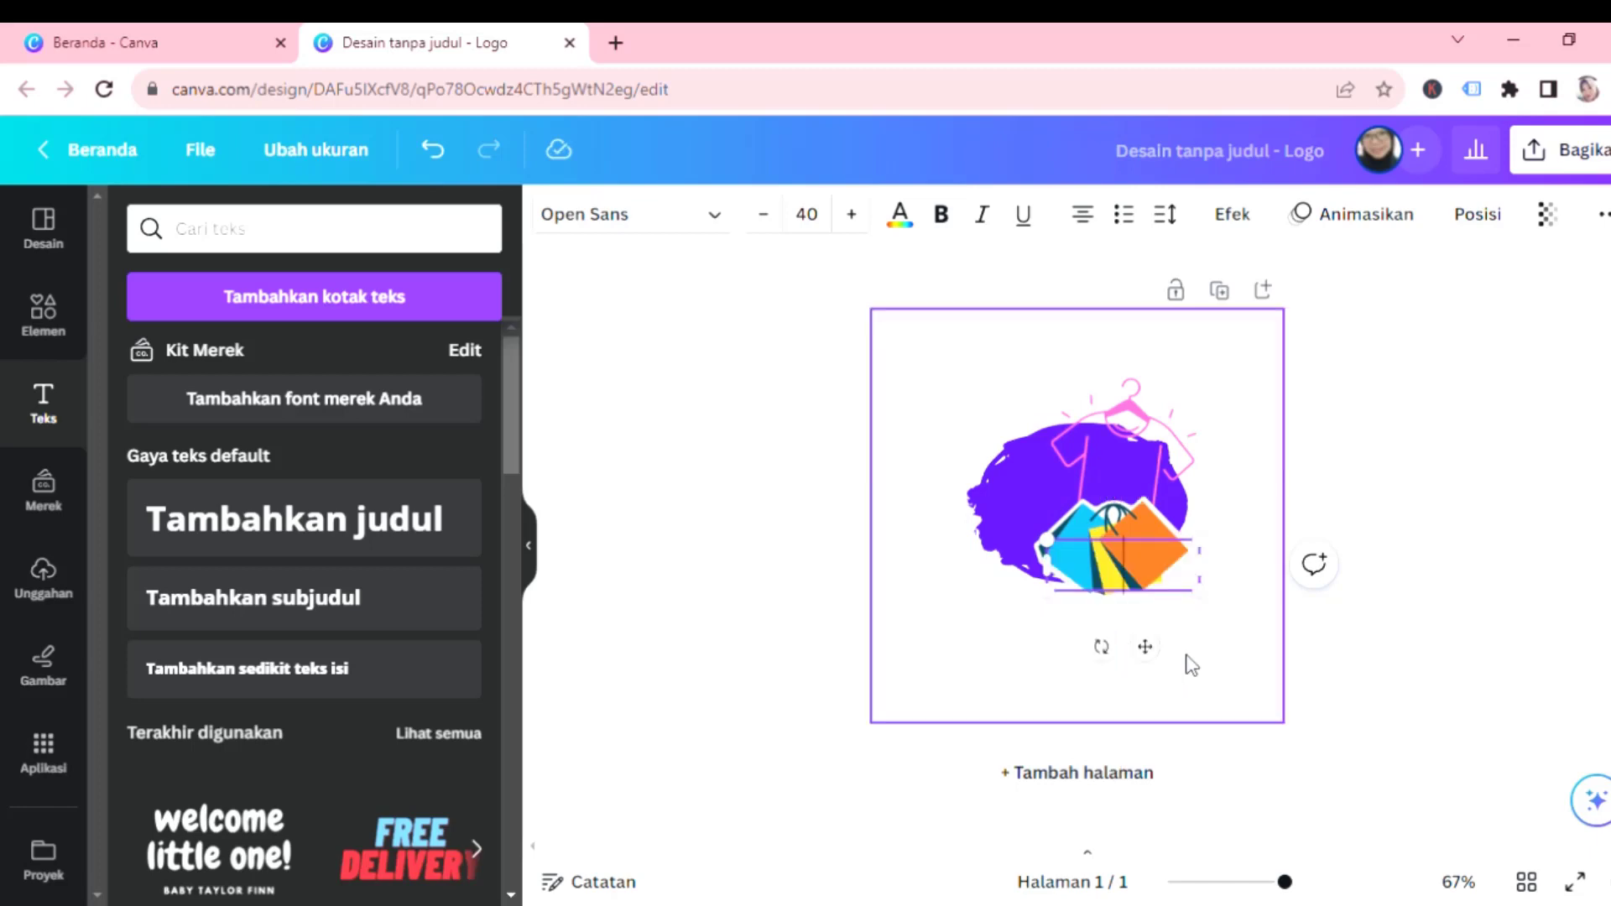
text(Smeagor)
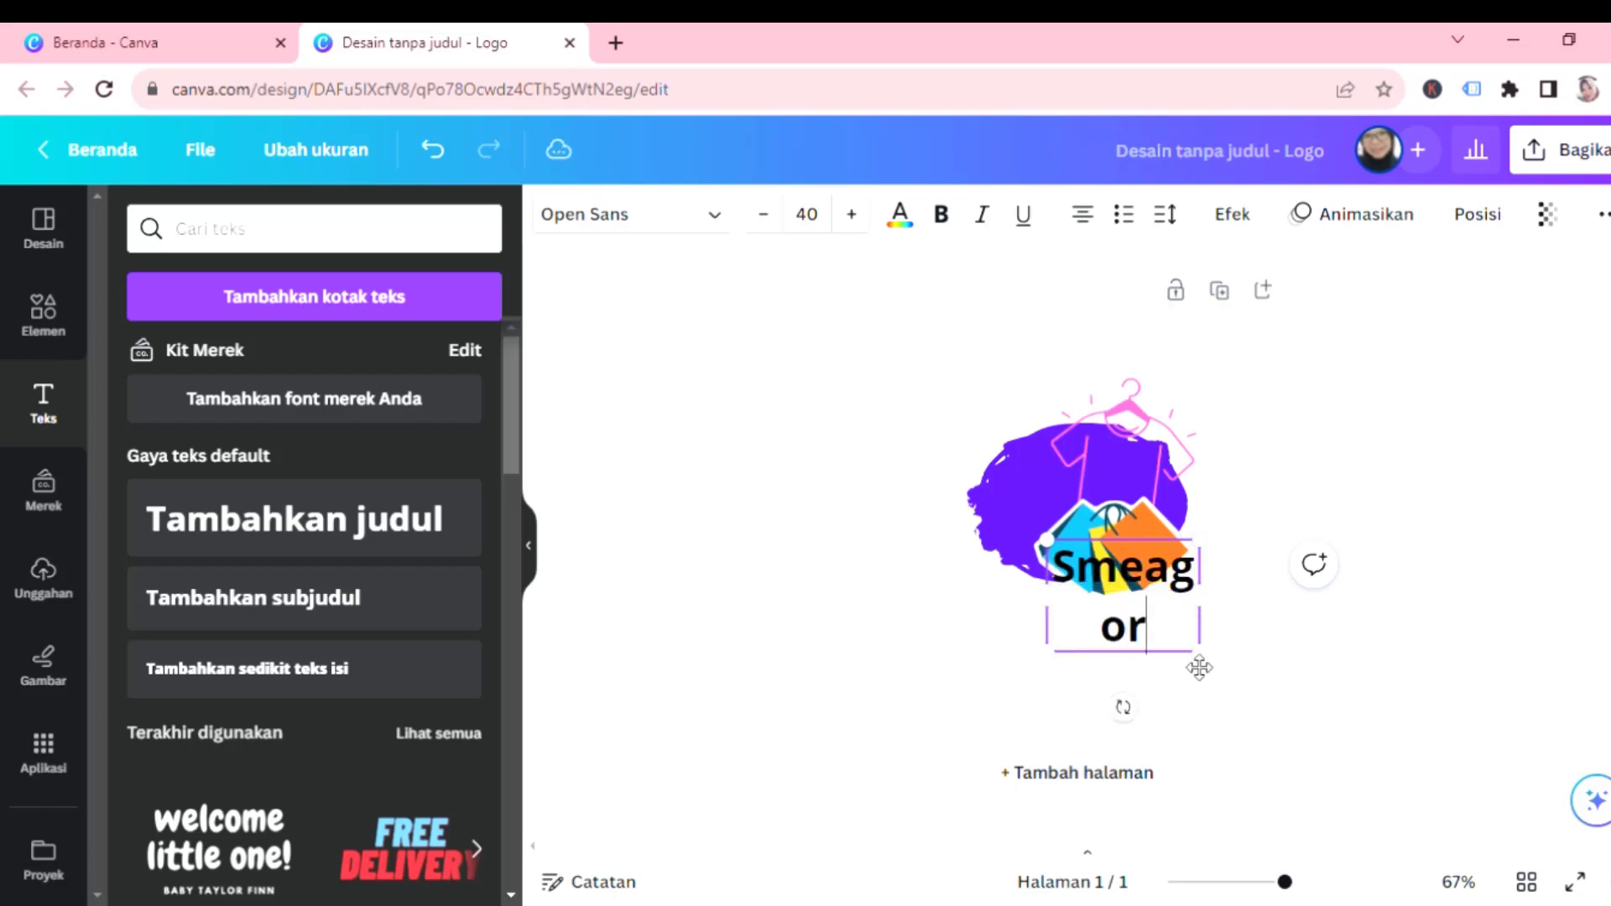
key(BackSpace)
key(BackSpace)
key(BackSpace)
key(BackSpace)
key(BackSpace)
key(BackSpace)
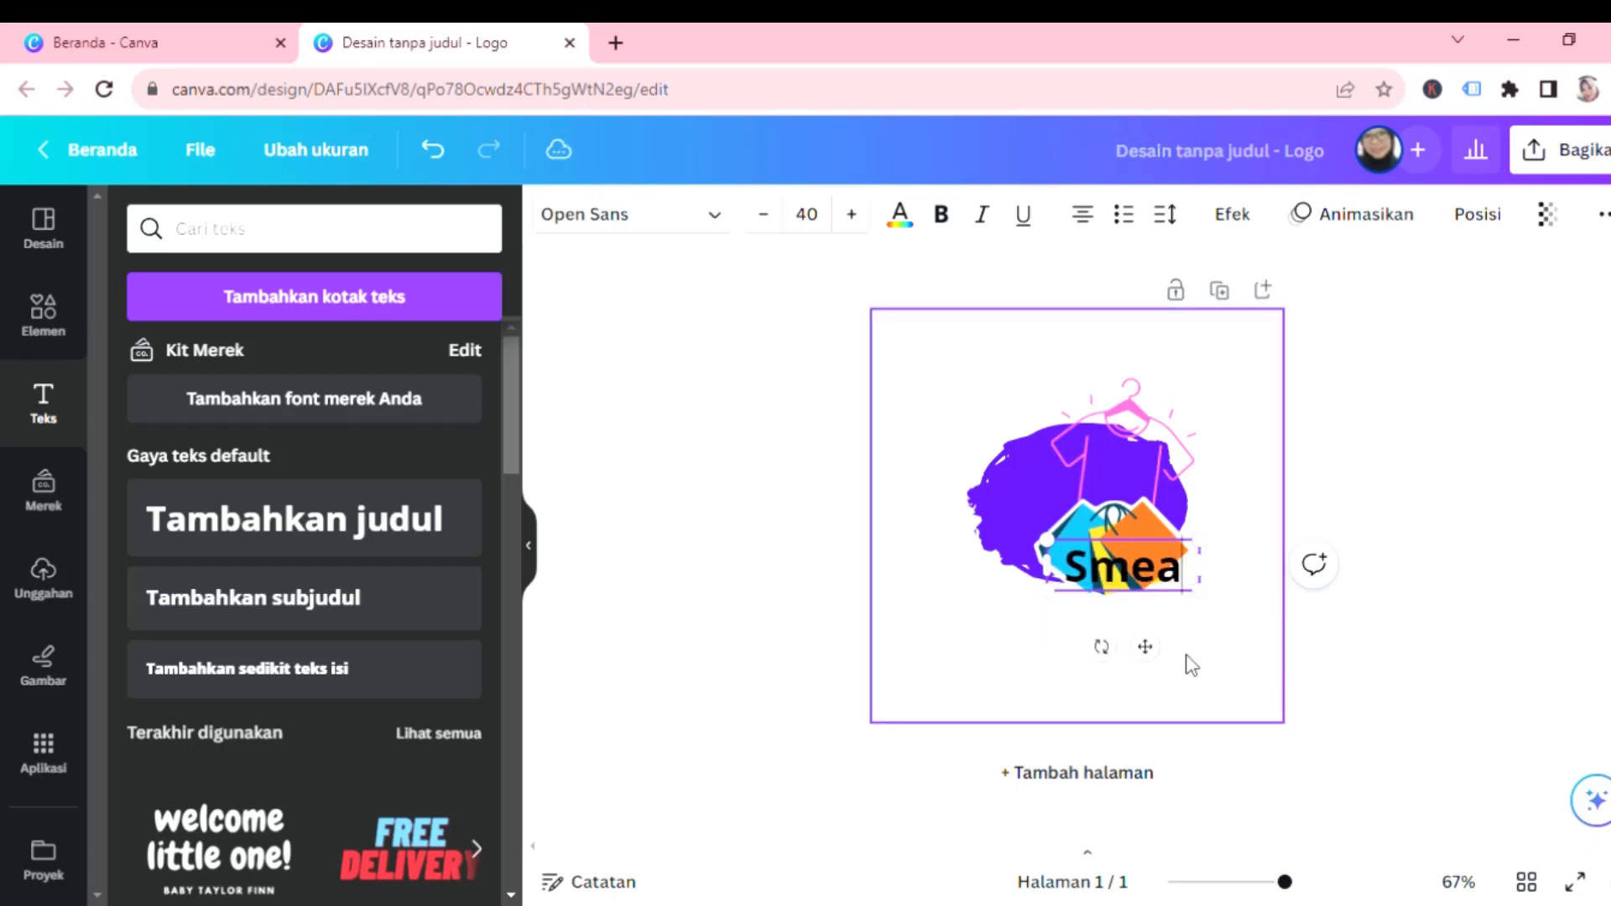
text(SMEAGOR)
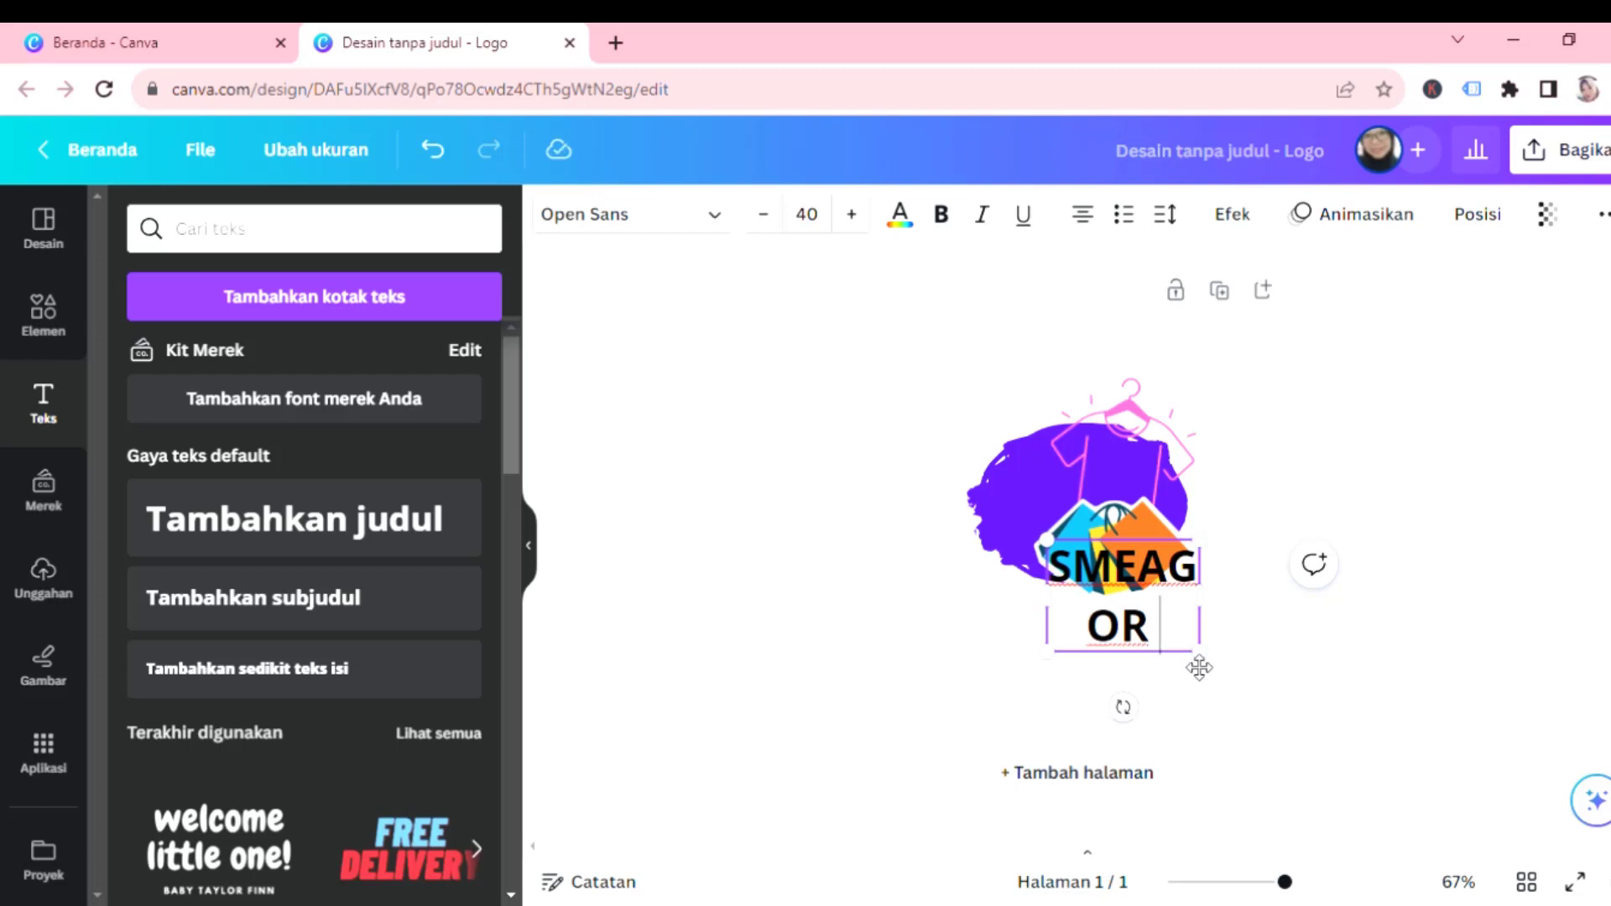
text( FASHION)
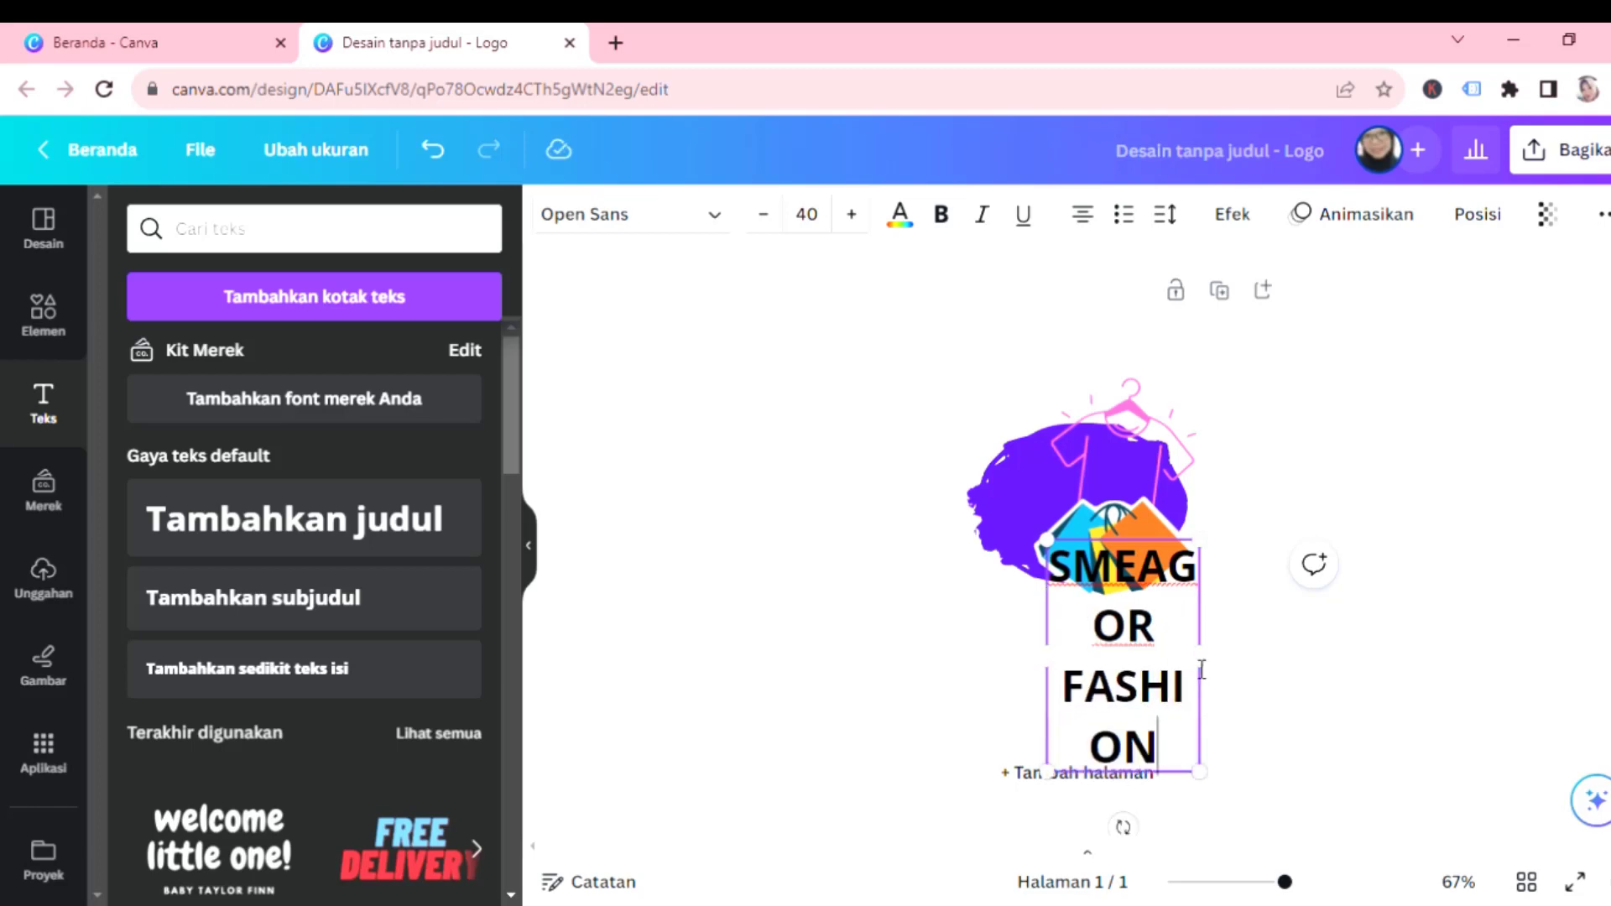
drag(1214, 664, 1348, 669)
Try the Kingred Youth and Aprila fonts from the Curly category on the whole SMEAGOR FASHION heading.
key(ctrl+a)
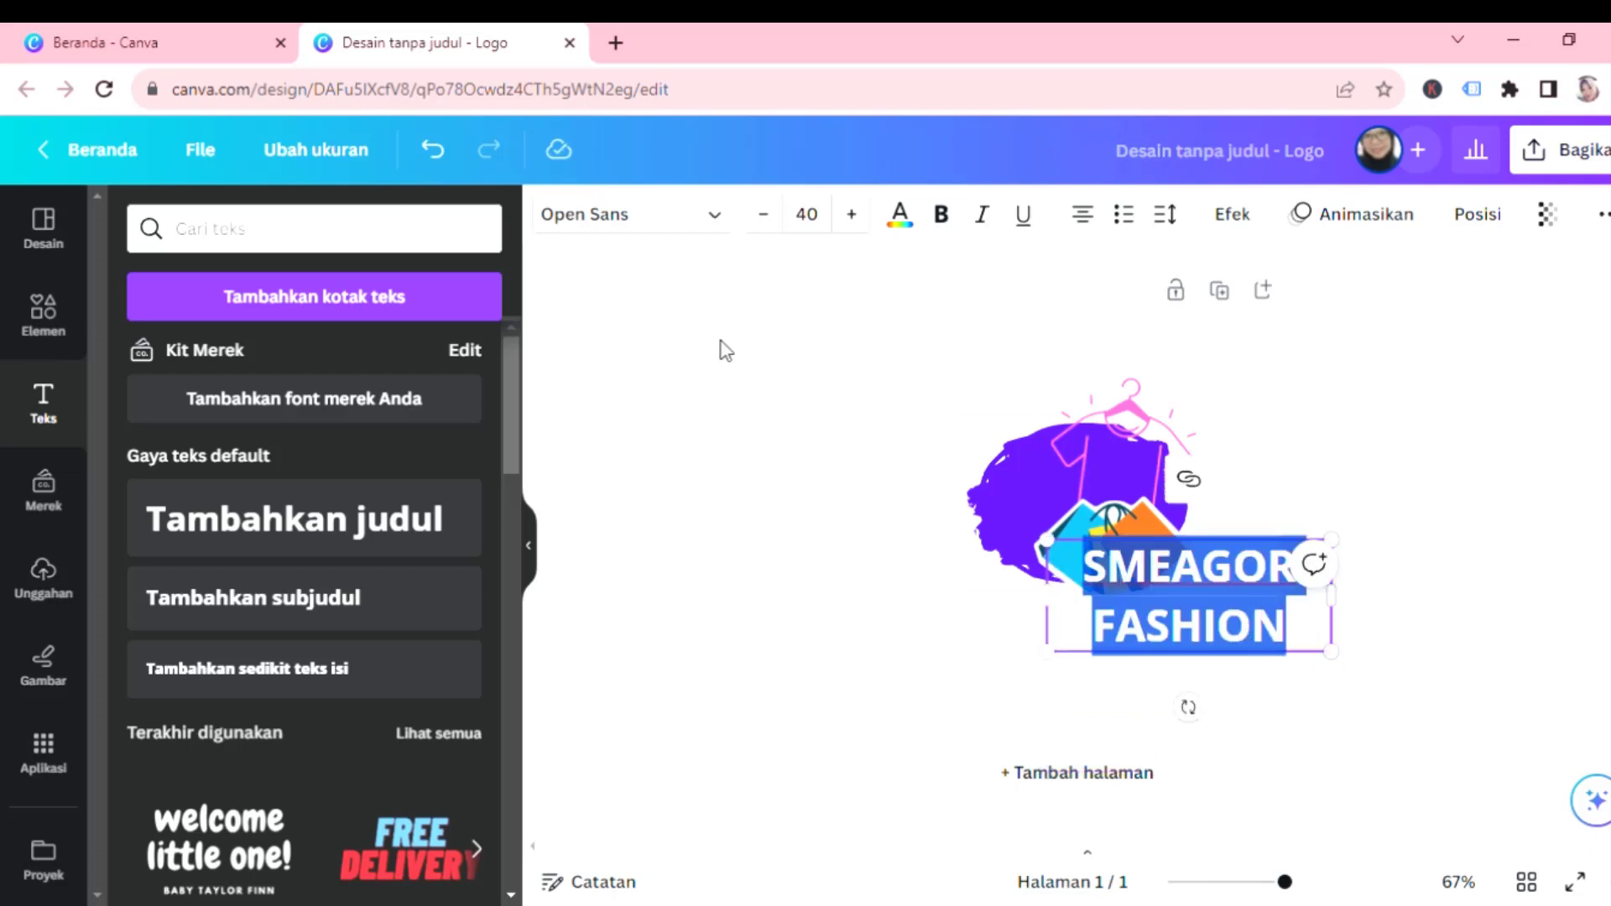
click(717, 220)
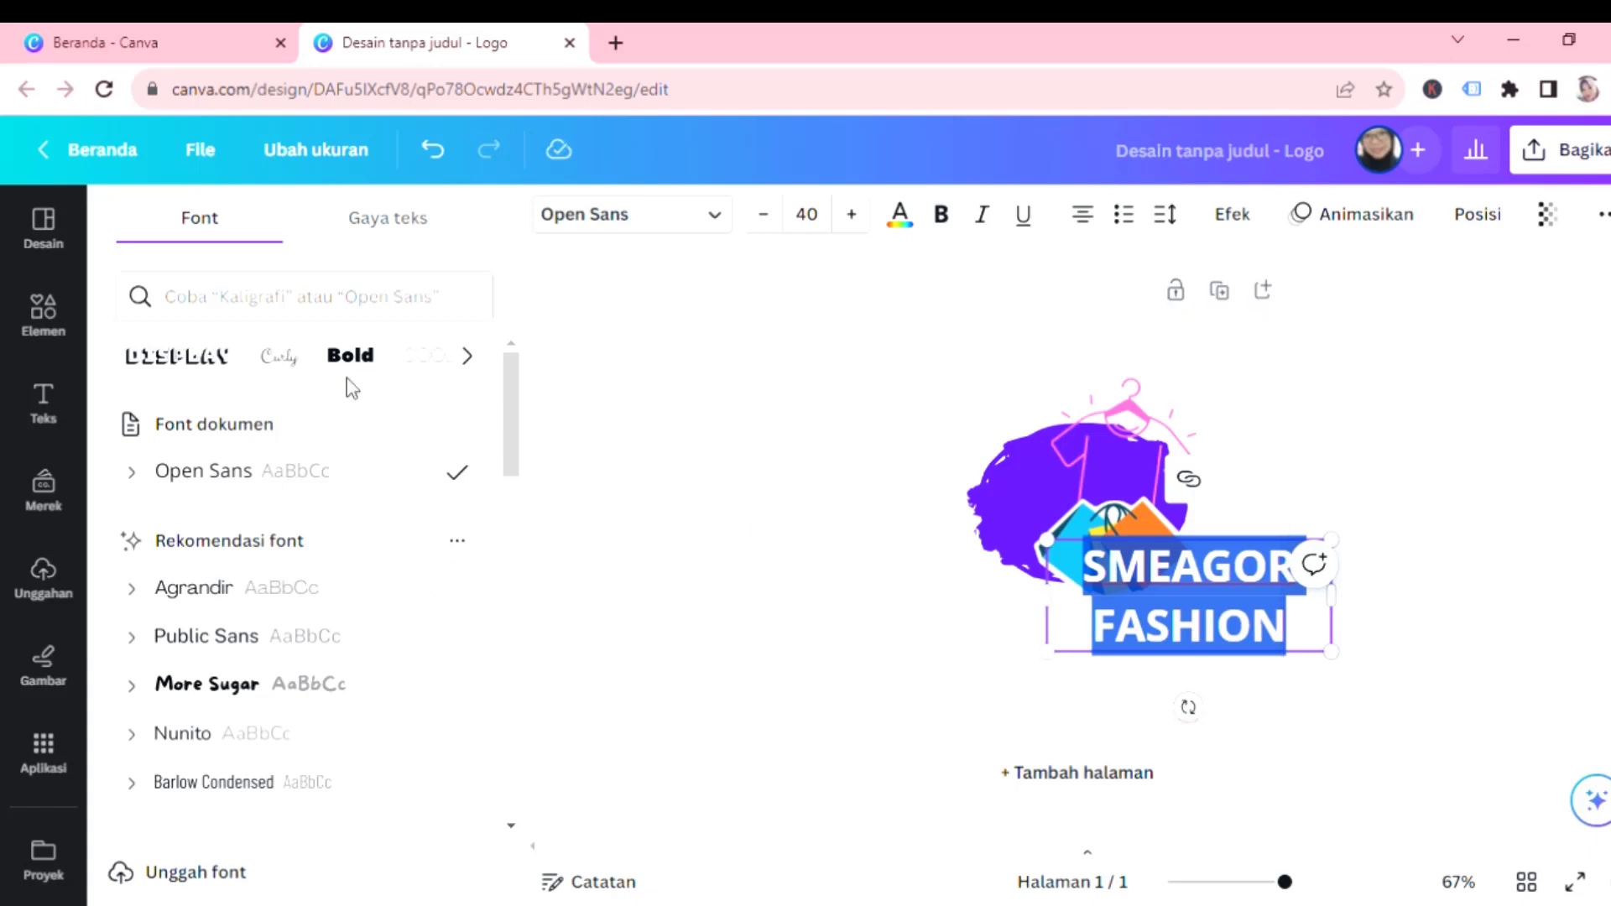
click(278, 356)
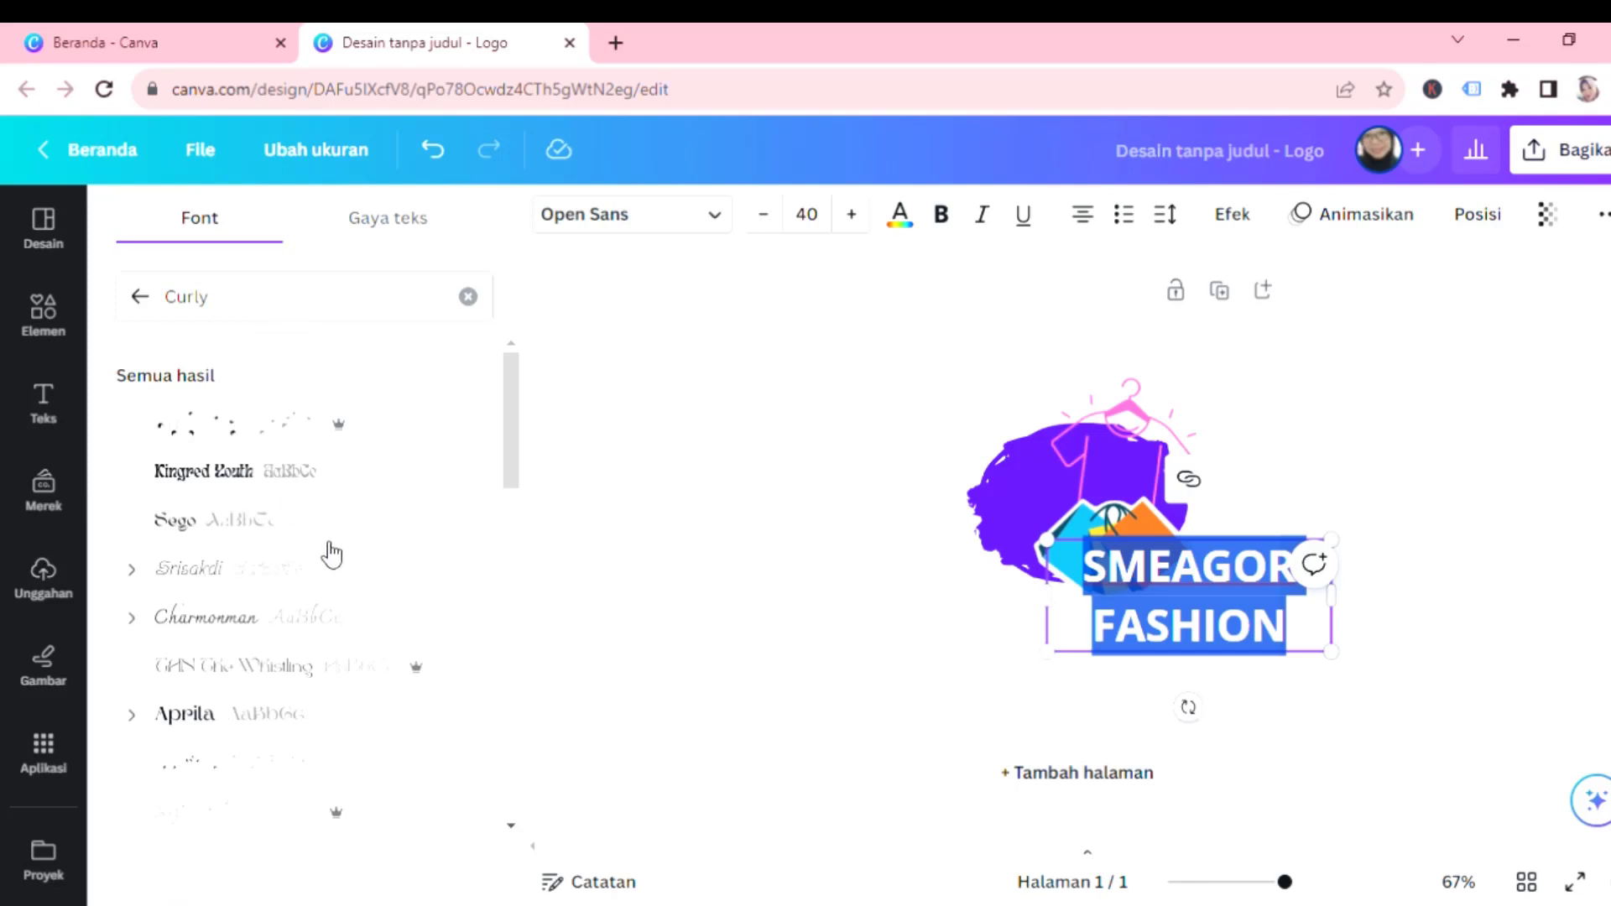
click(214, 484)
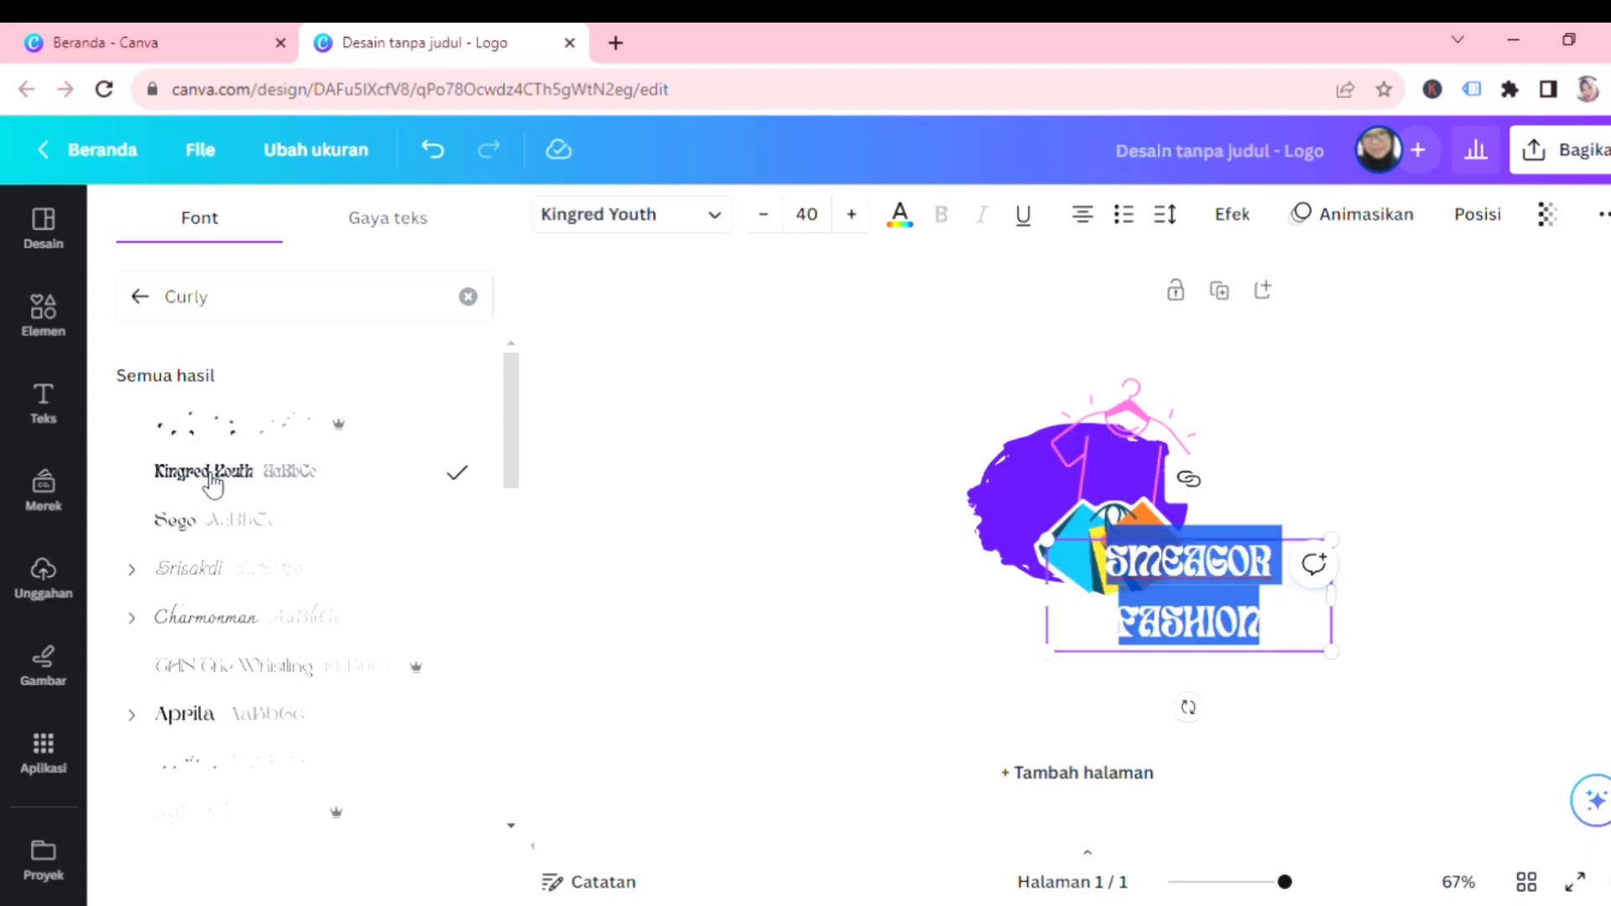
click(204, 720)
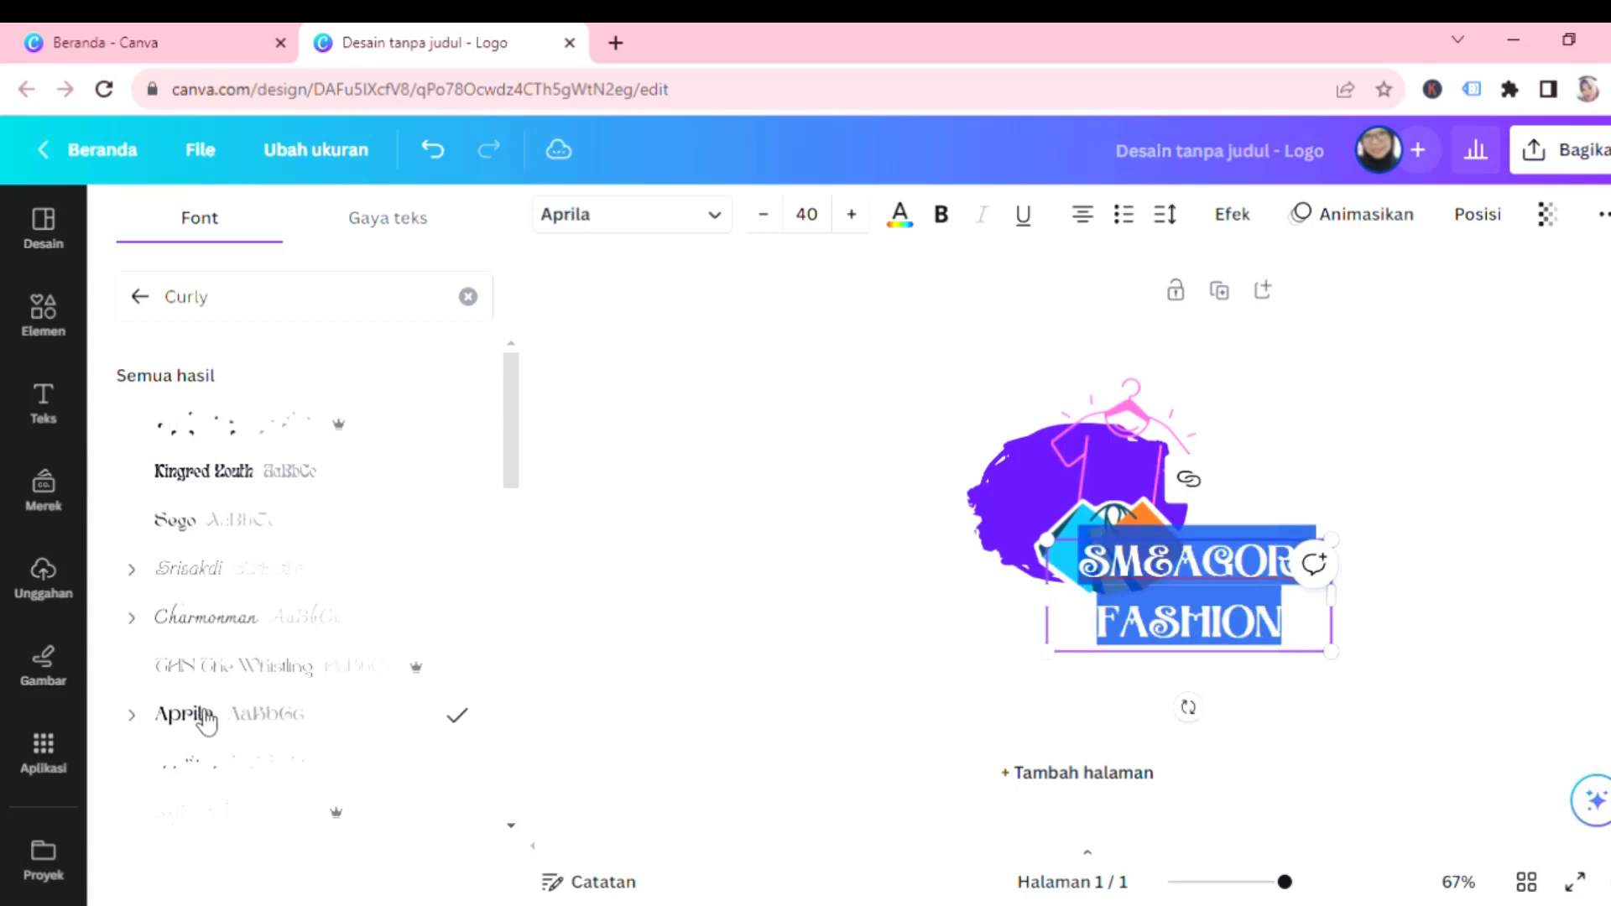
Try the Joshico font and the Festive Roman font from the Curly category on the SMEAGOR FASHION heading.
scroll(354, 574, down, 3)
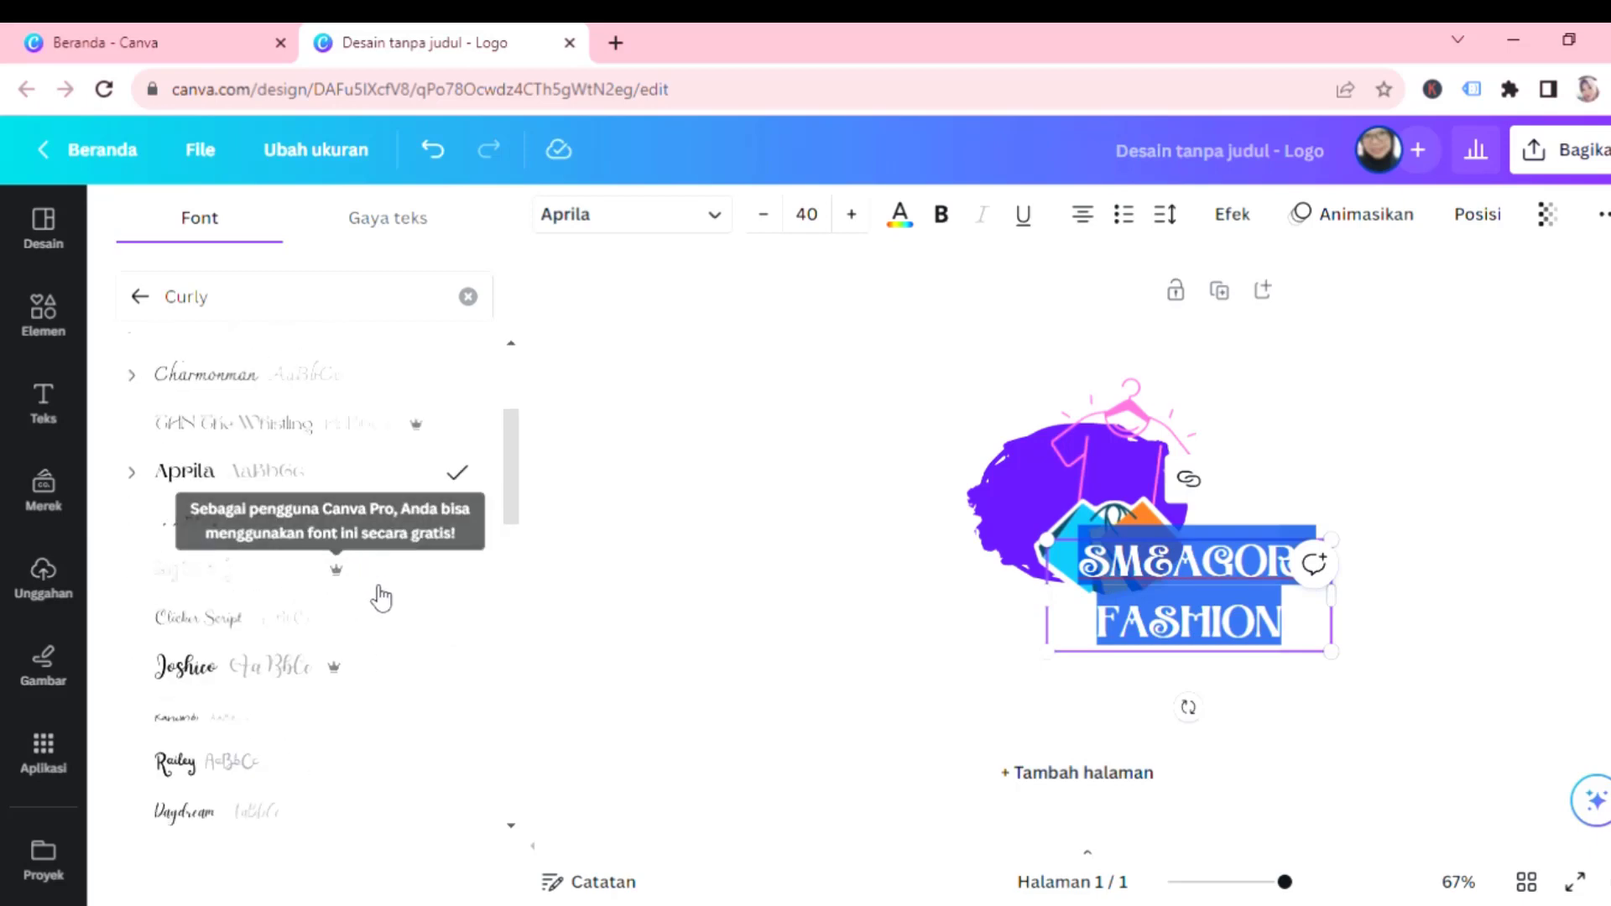
click(267, 665)
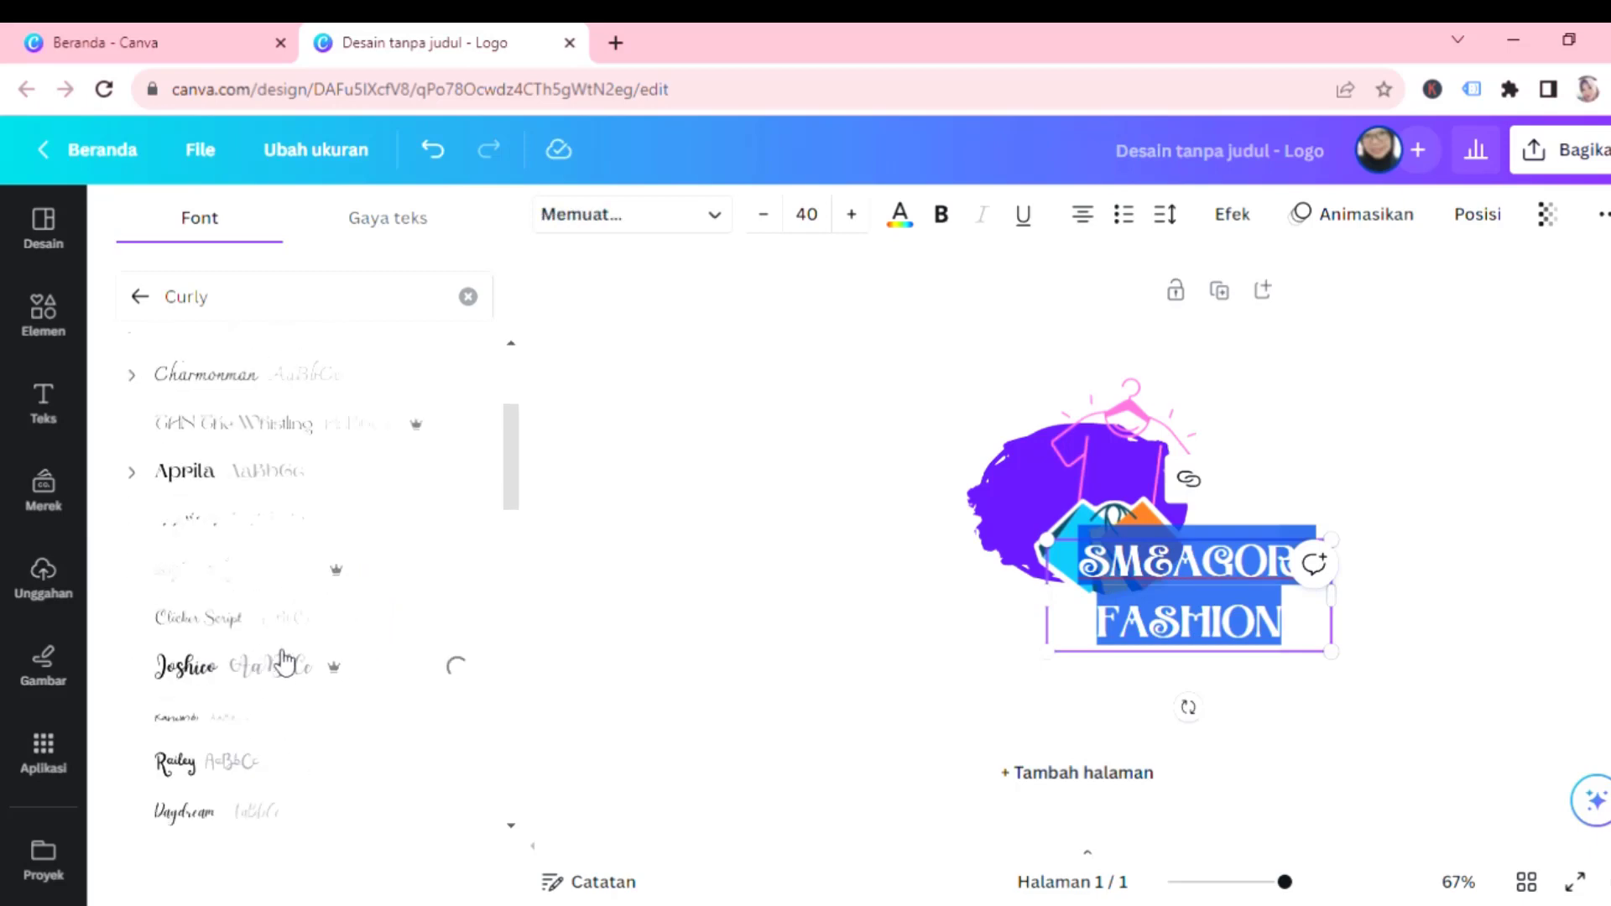
scroll(282, 663, down, 4)
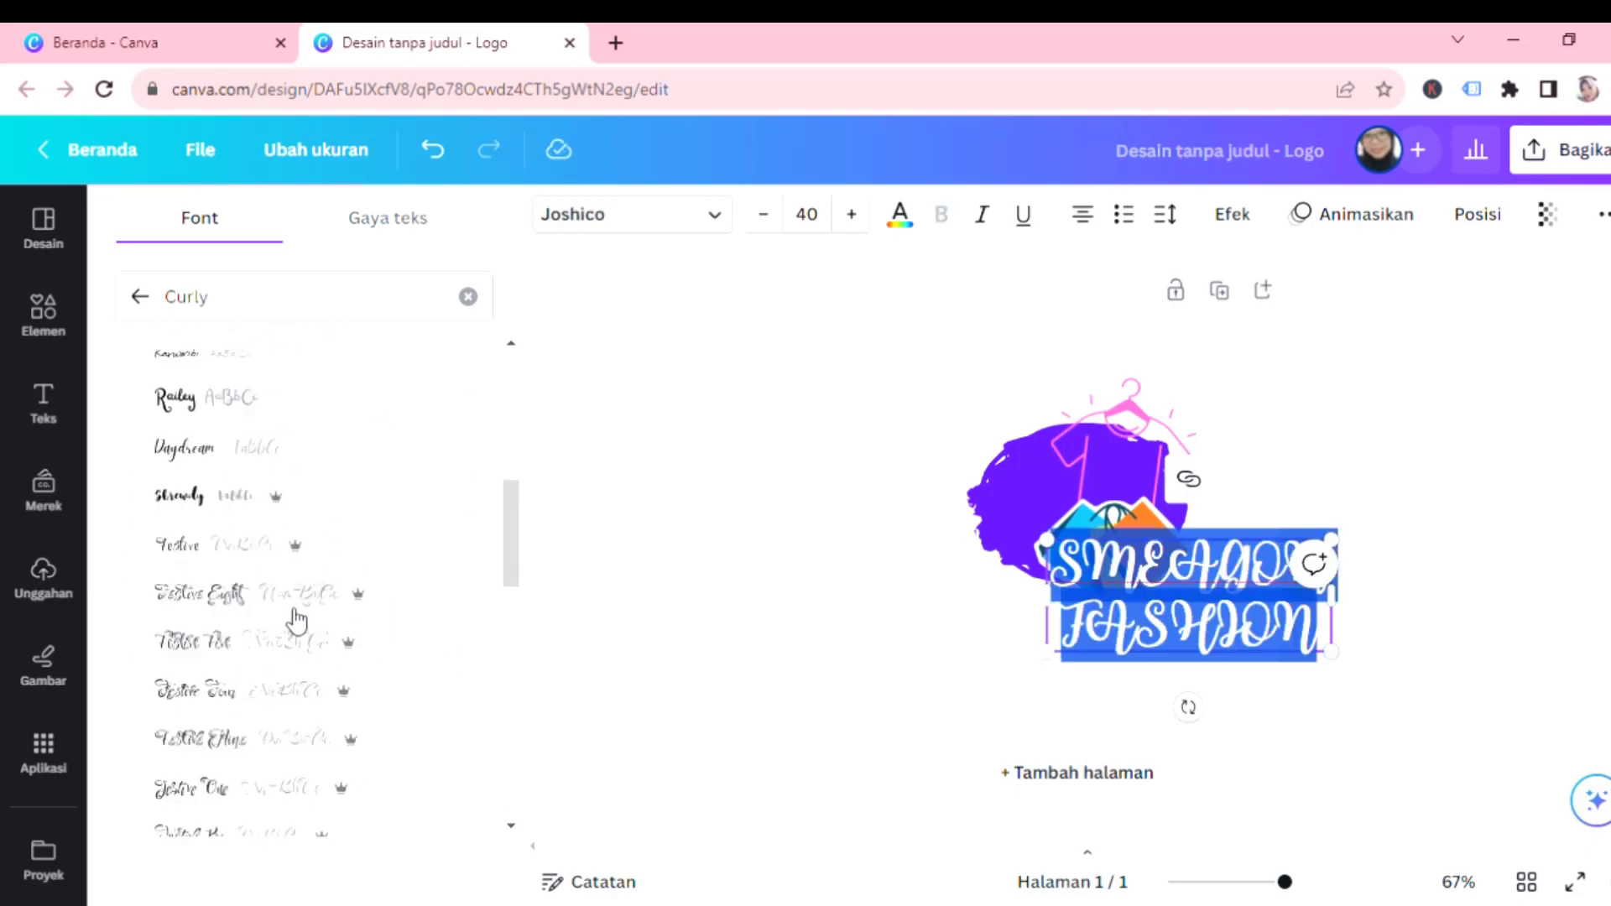
scroll(272, 556, down, 4)
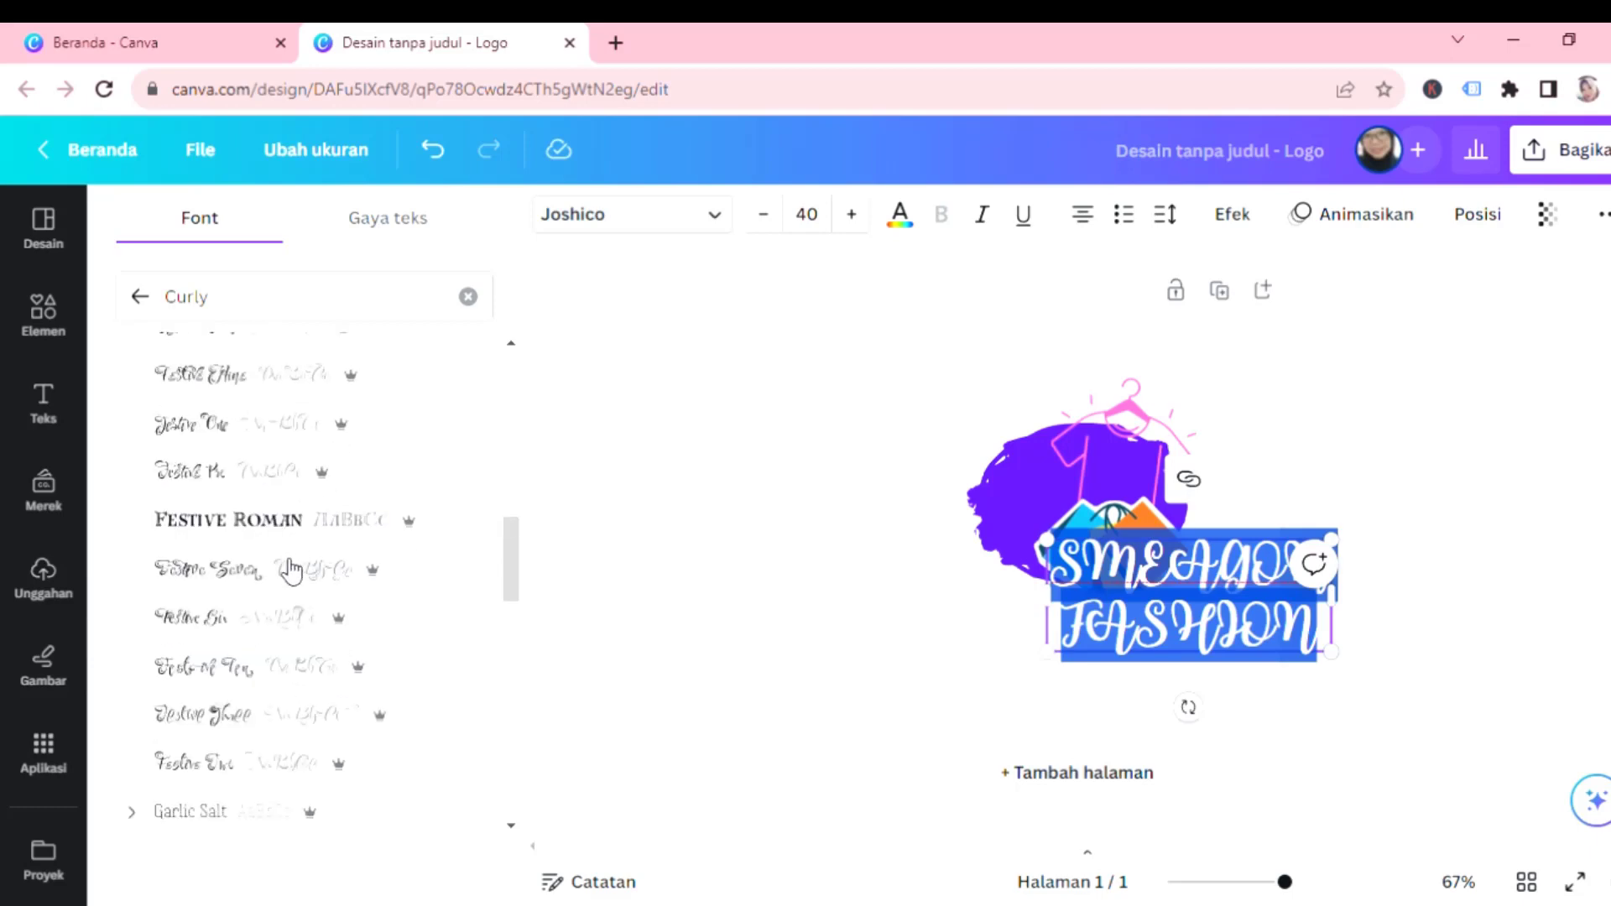
click(276, 527)
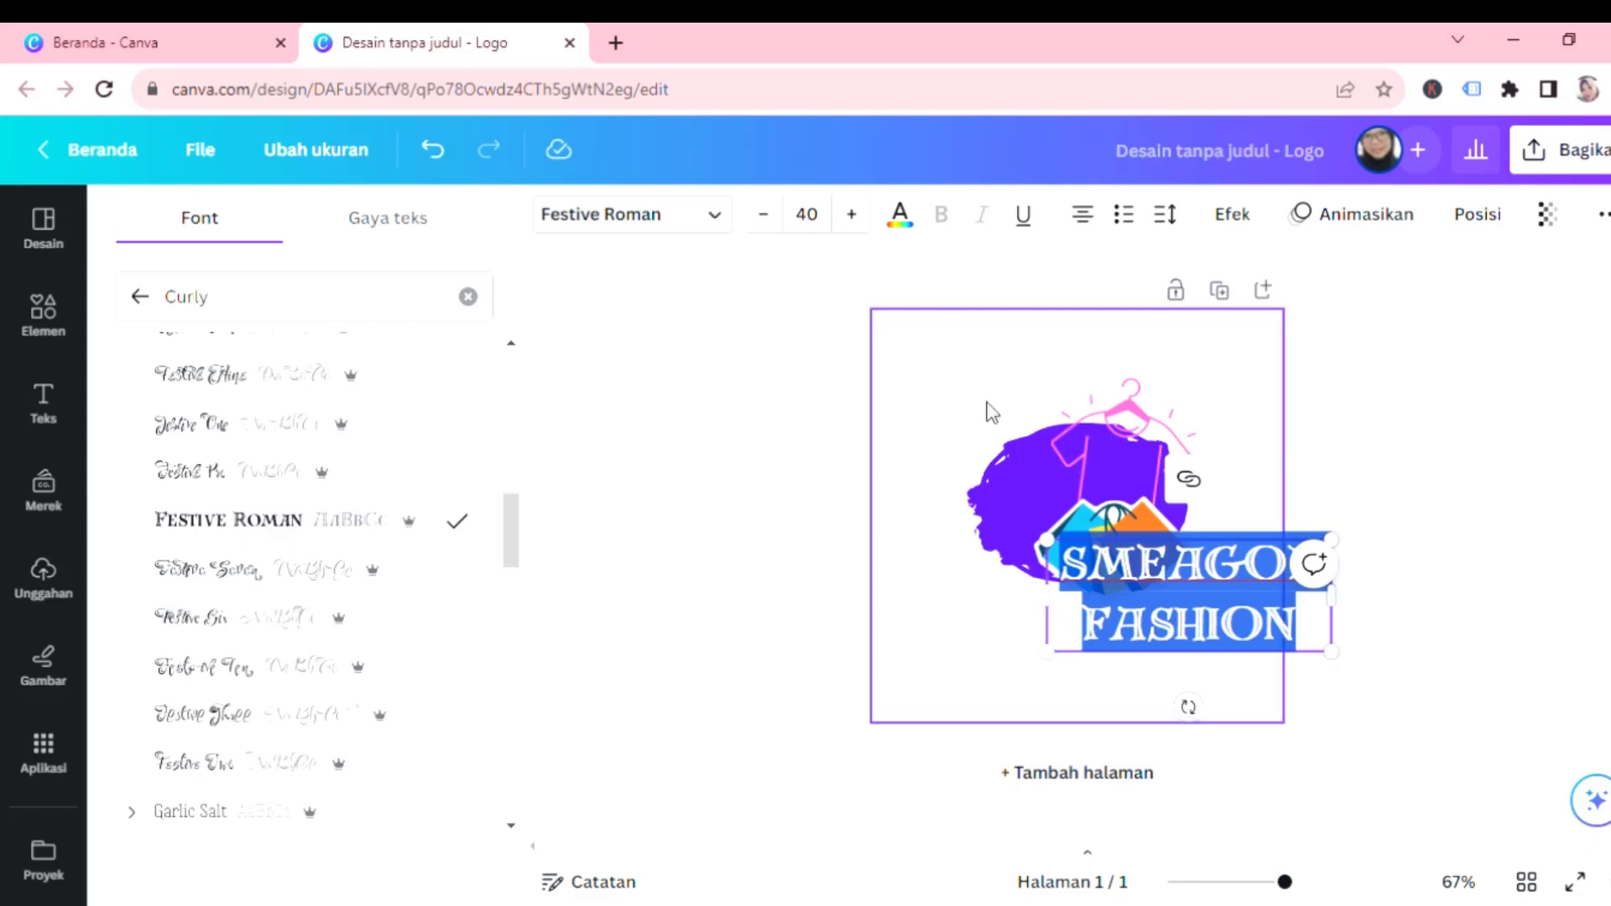
click(1224, 382)
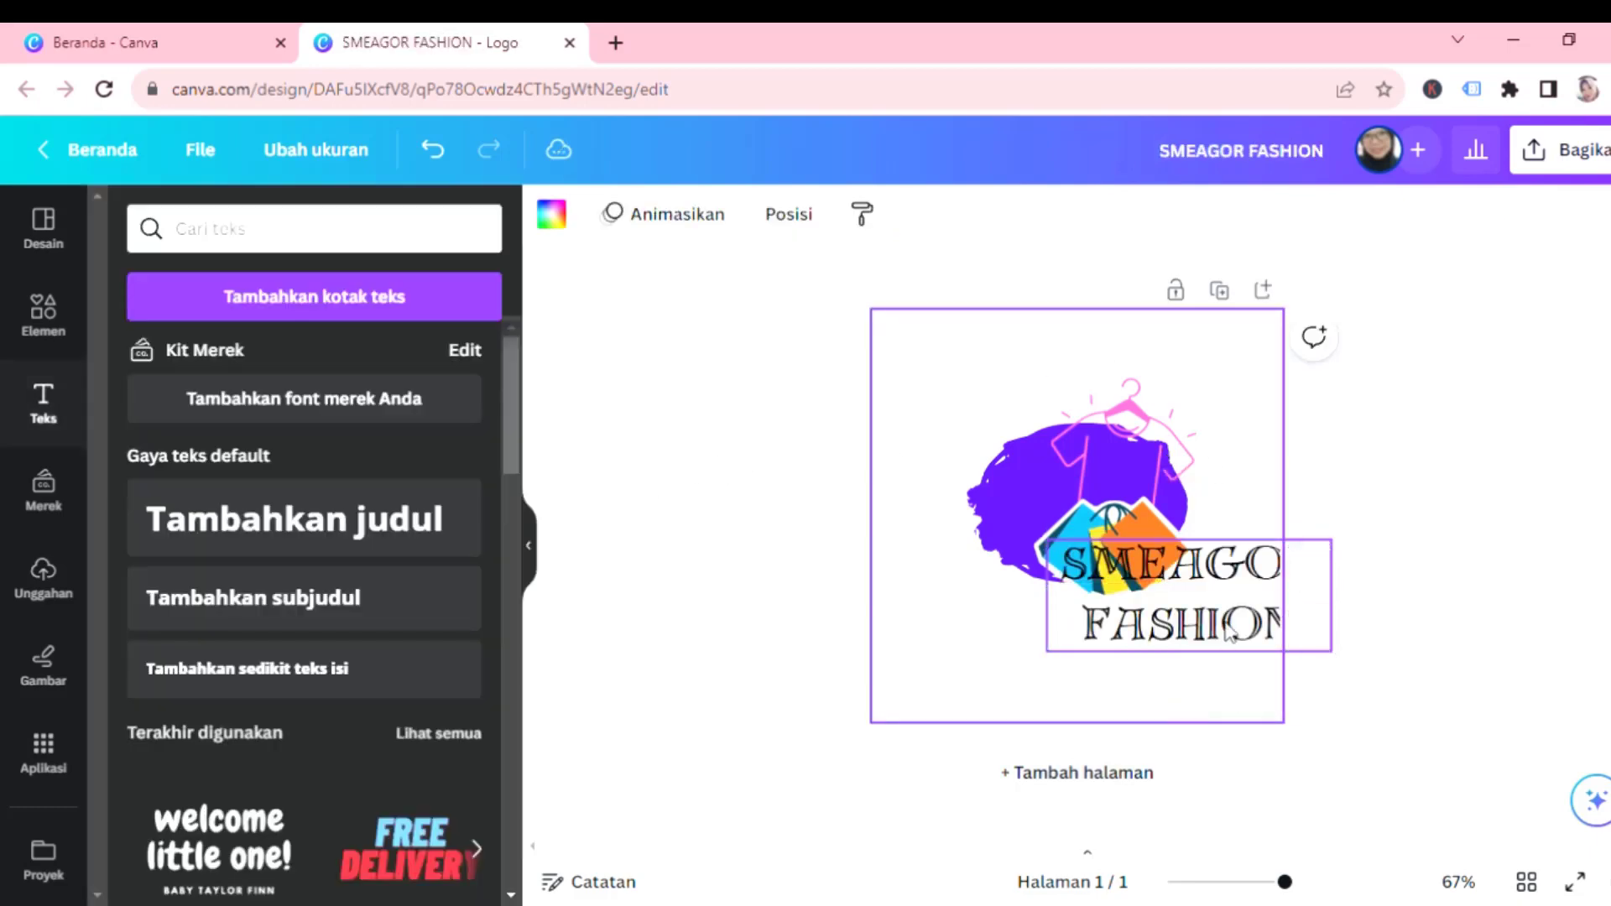
Move the heading up over the top of the violet oval and remove the word FASHION, leaving only SMEAGOR.
drag(1238, 583, 1065, 476)
double_click(1065, 476)
click(1141, 495)
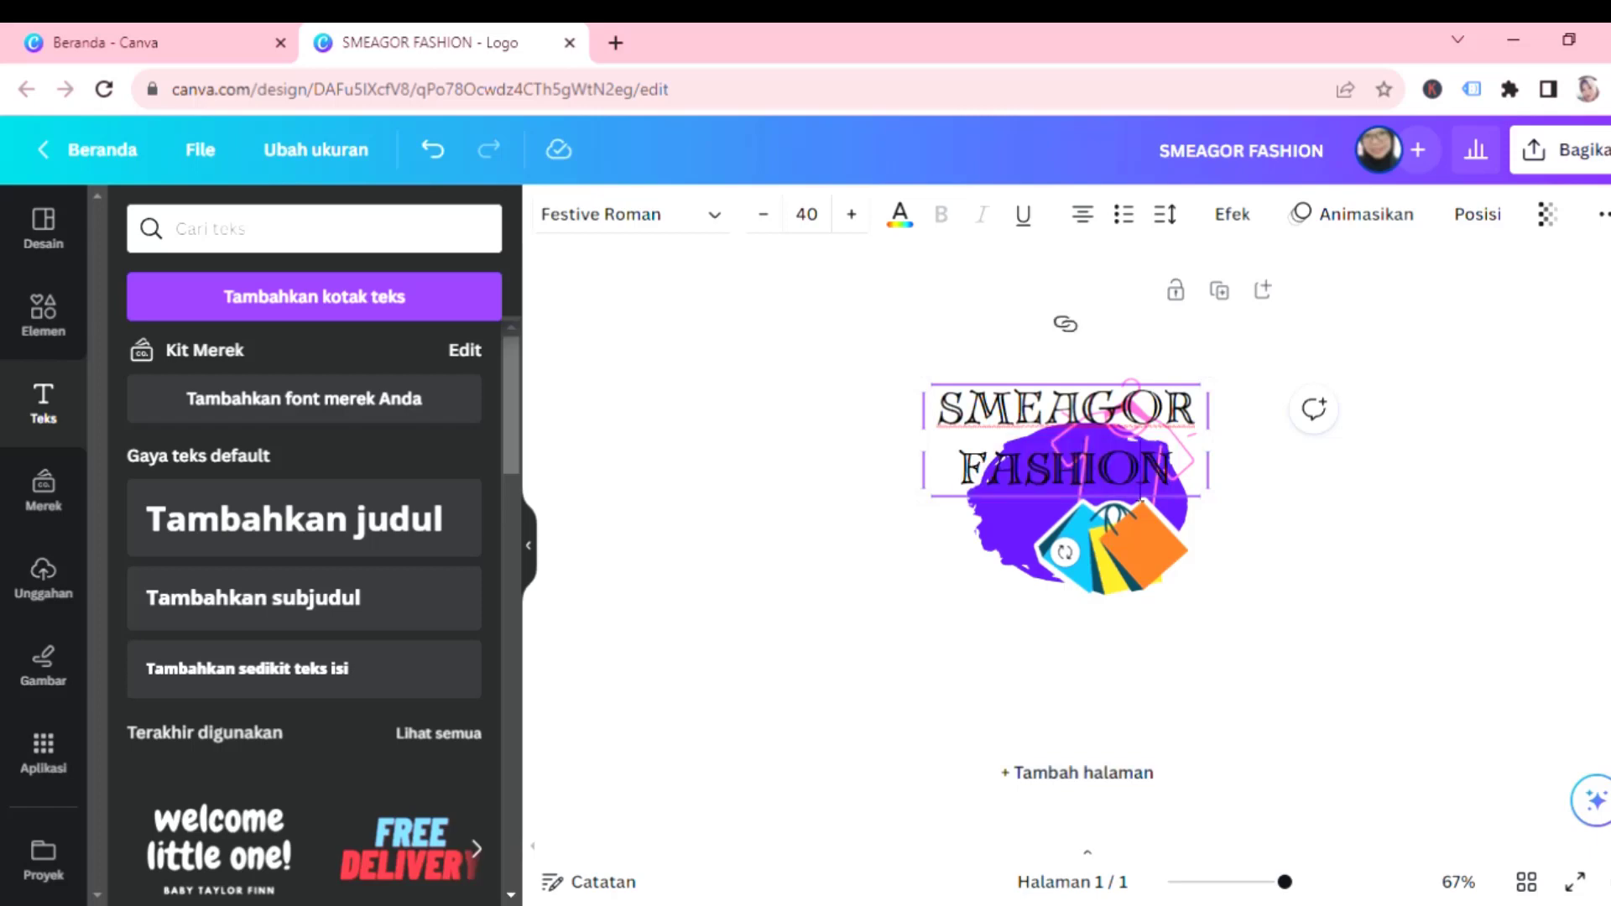
drag(1189, 486, 994, 482)
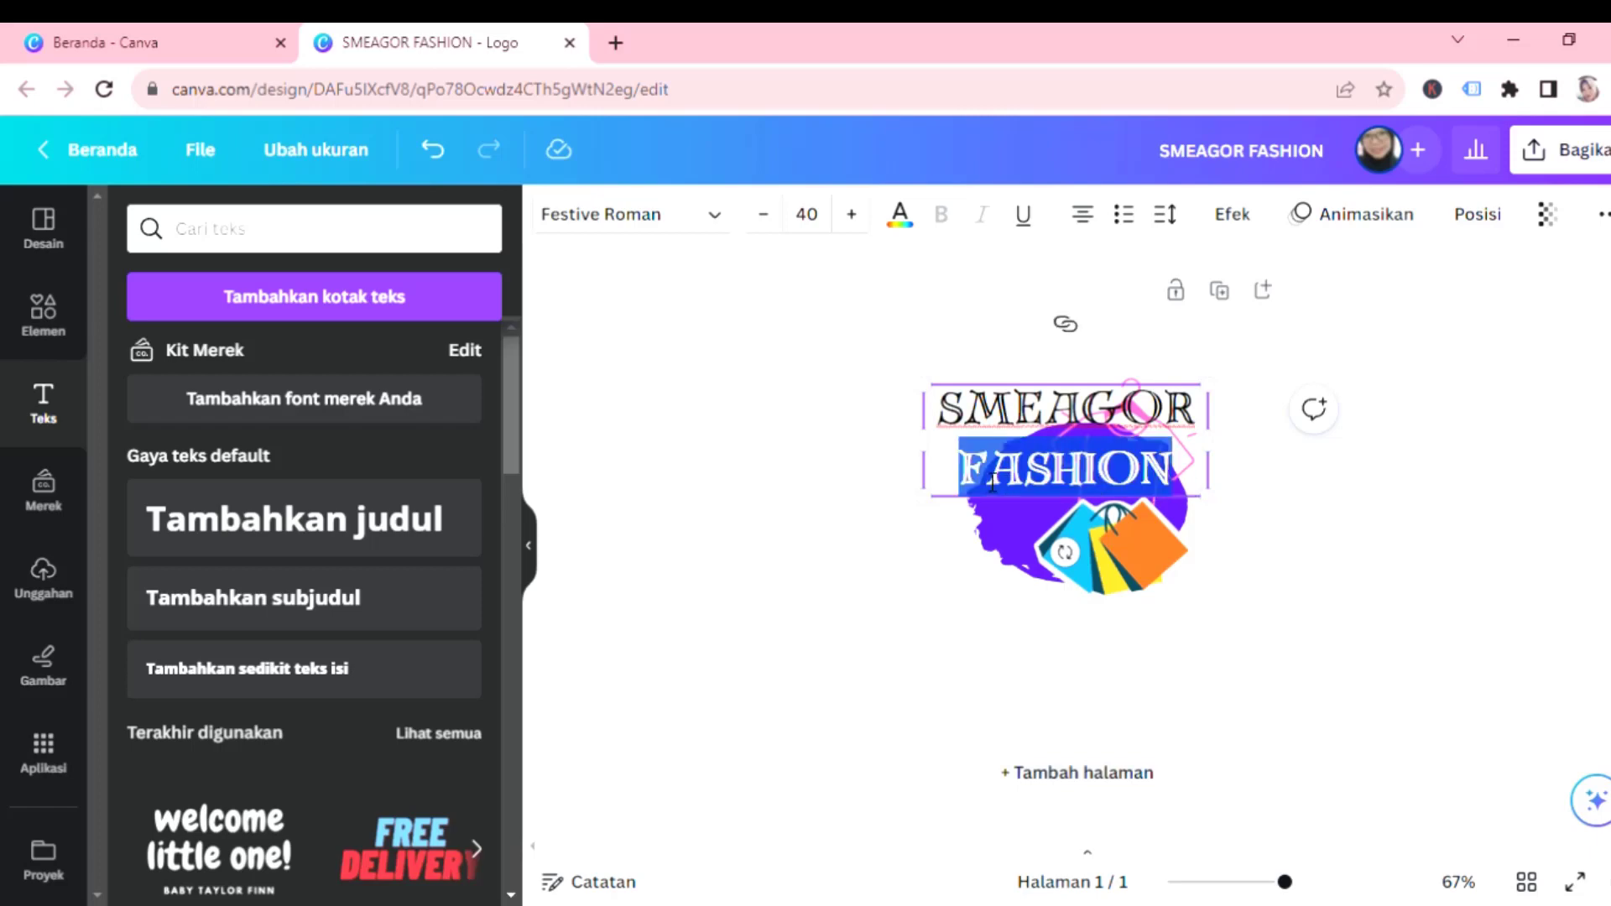
key(BackSpace)
click(1238, 508)
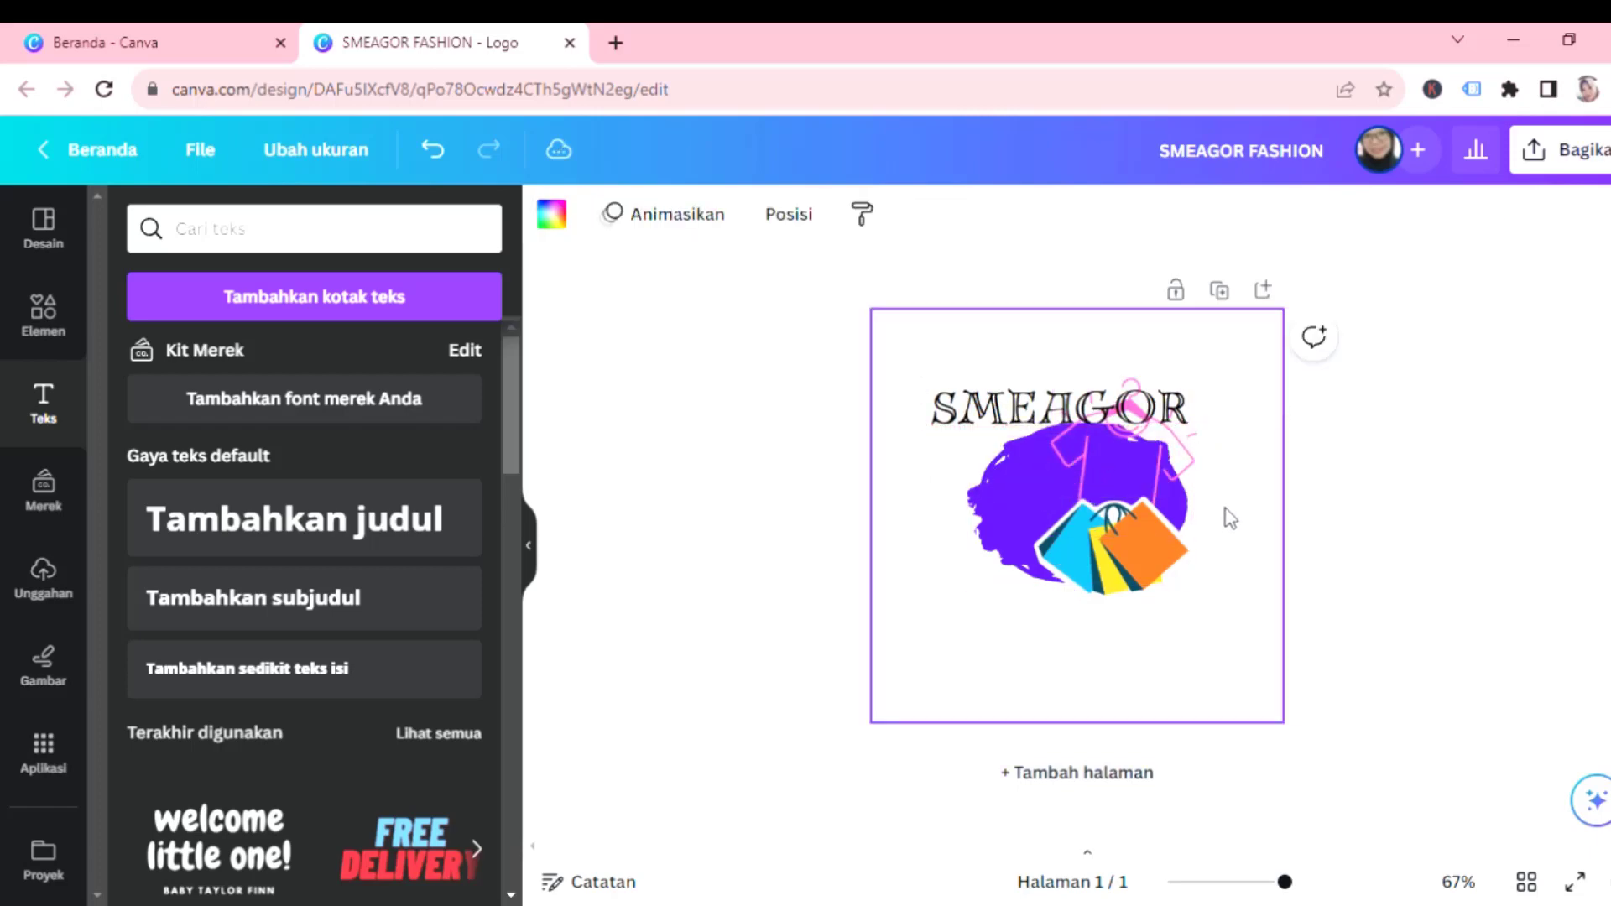
Leave the Curly font category and try the recently used Jua font on the SMEAGOR text.
click(1061, 420)
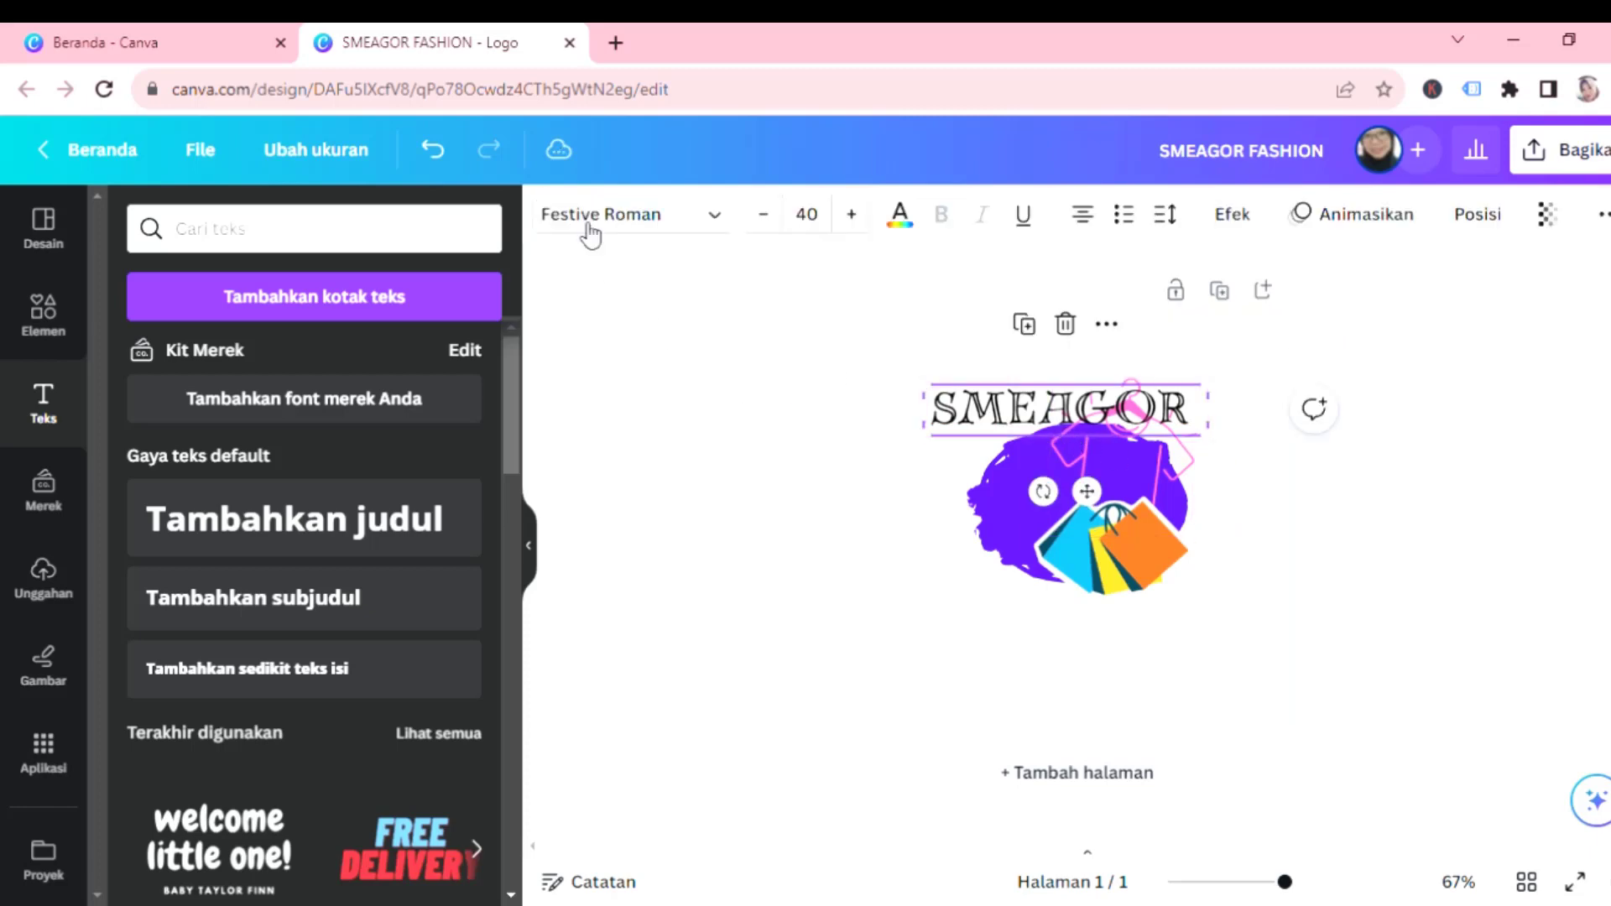
click(714, 220)
scroll(309, 340, up, 2)
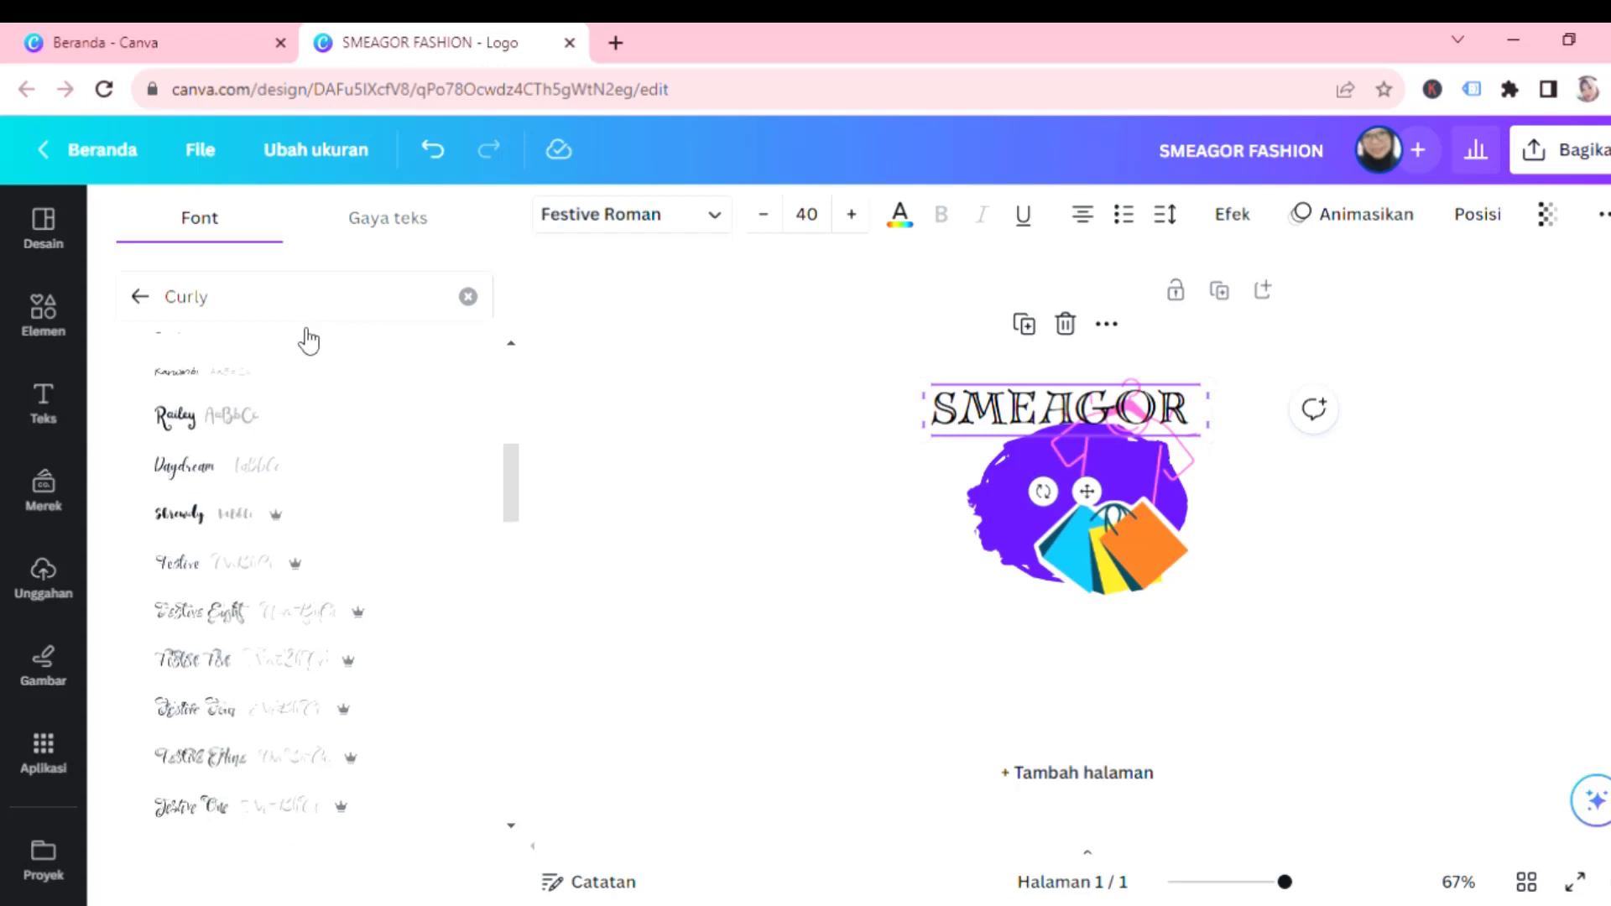
scroll(309, 340, up, 3)
click(149, 302)
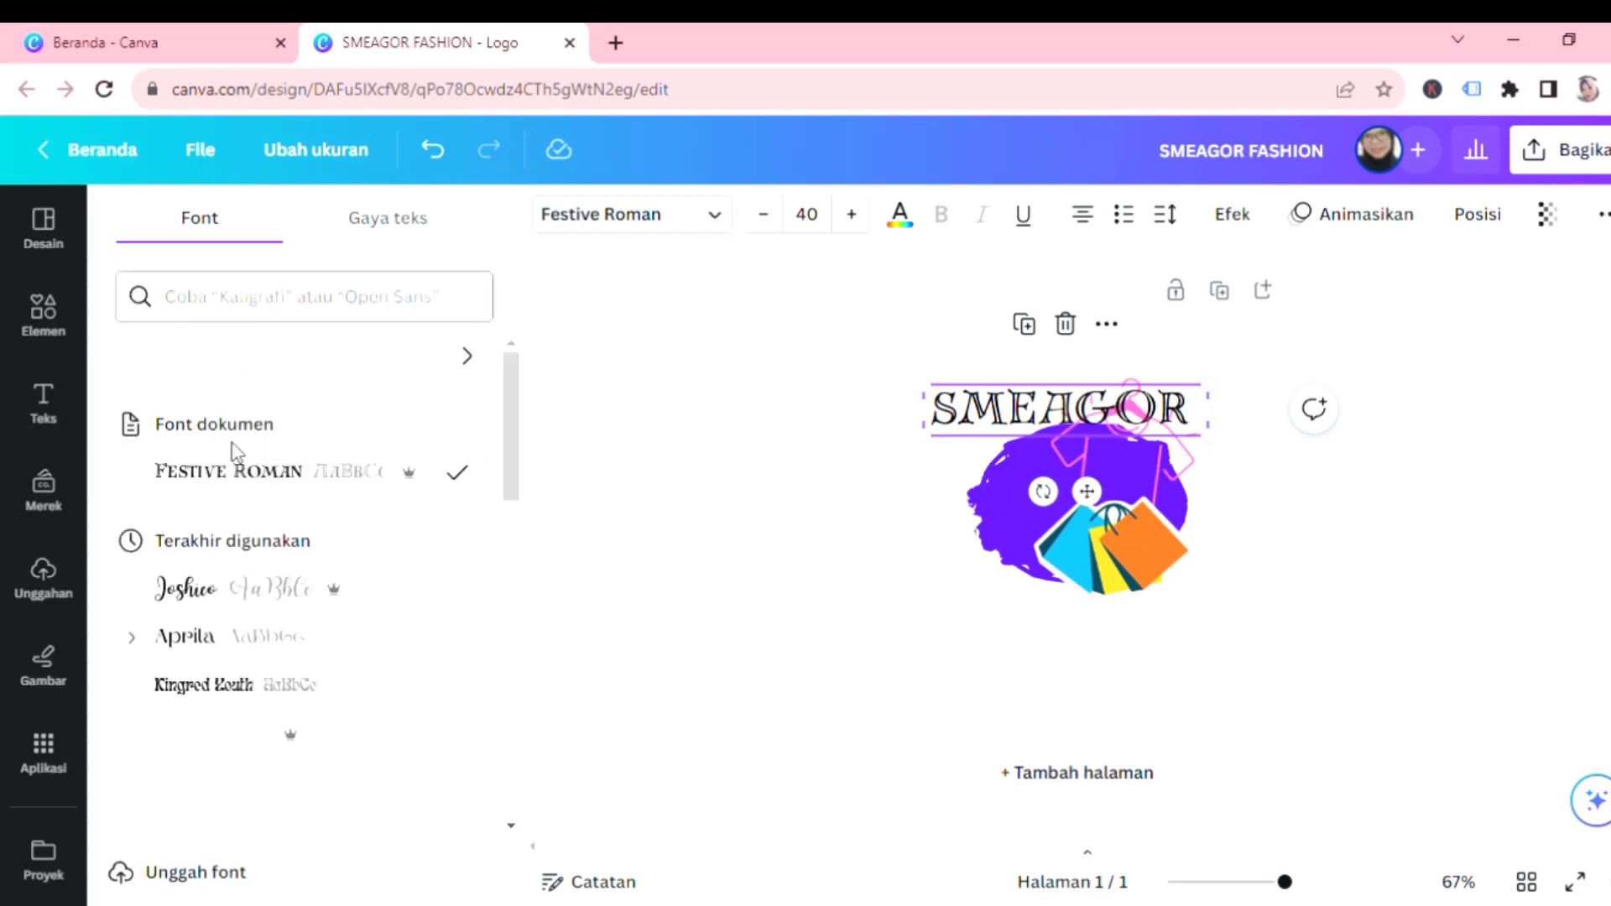
scroll(309, 571, down, 3)
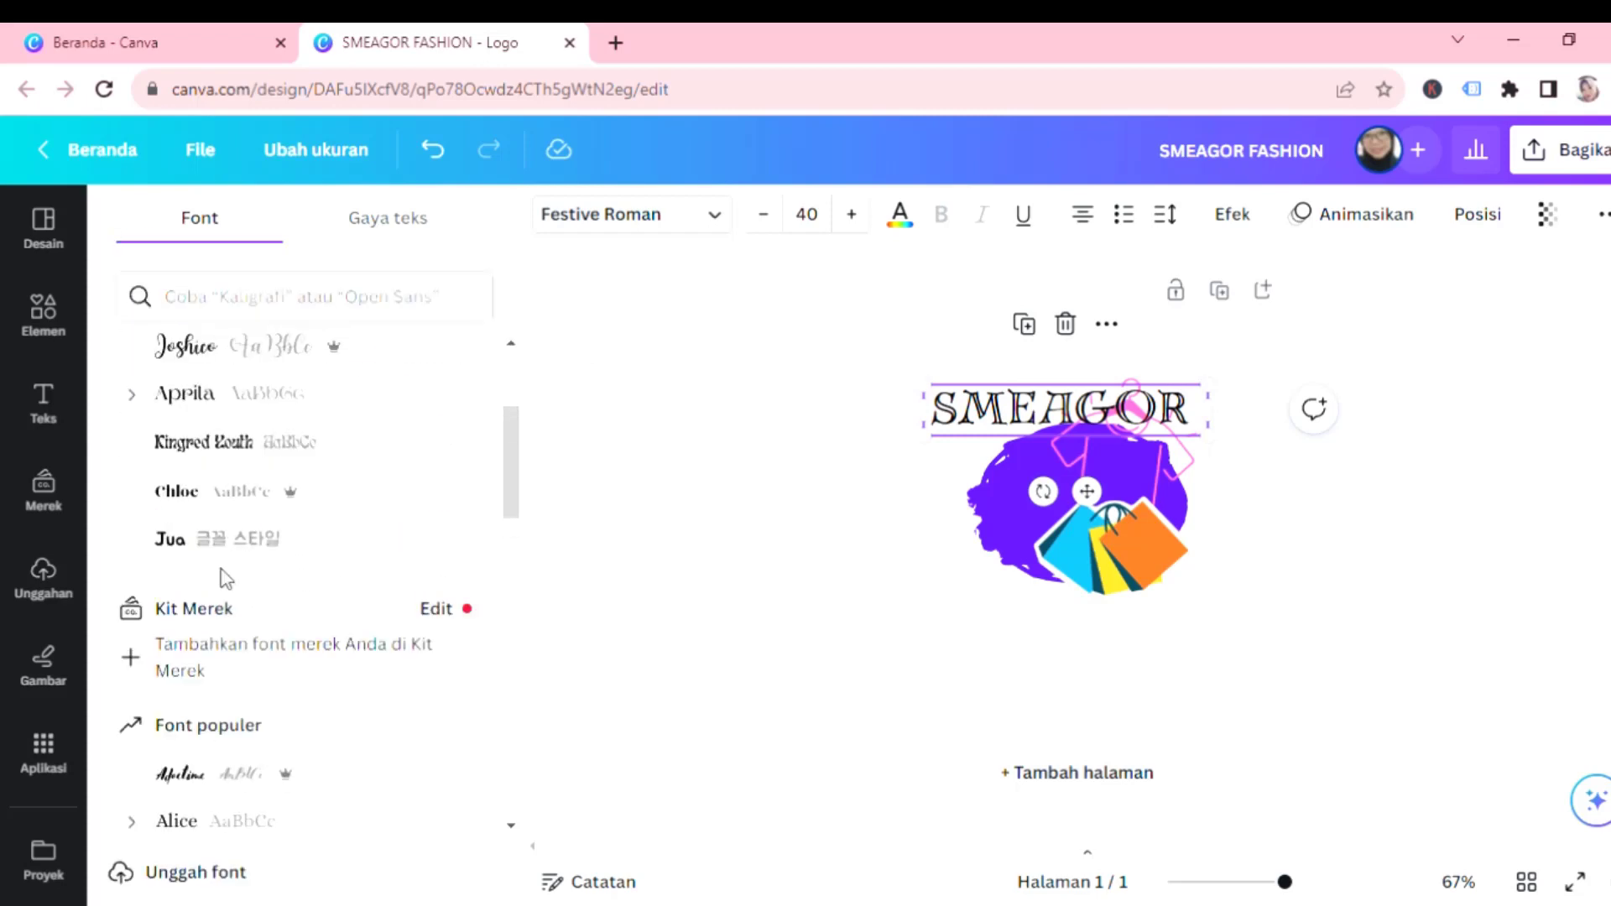
click(217, 544)
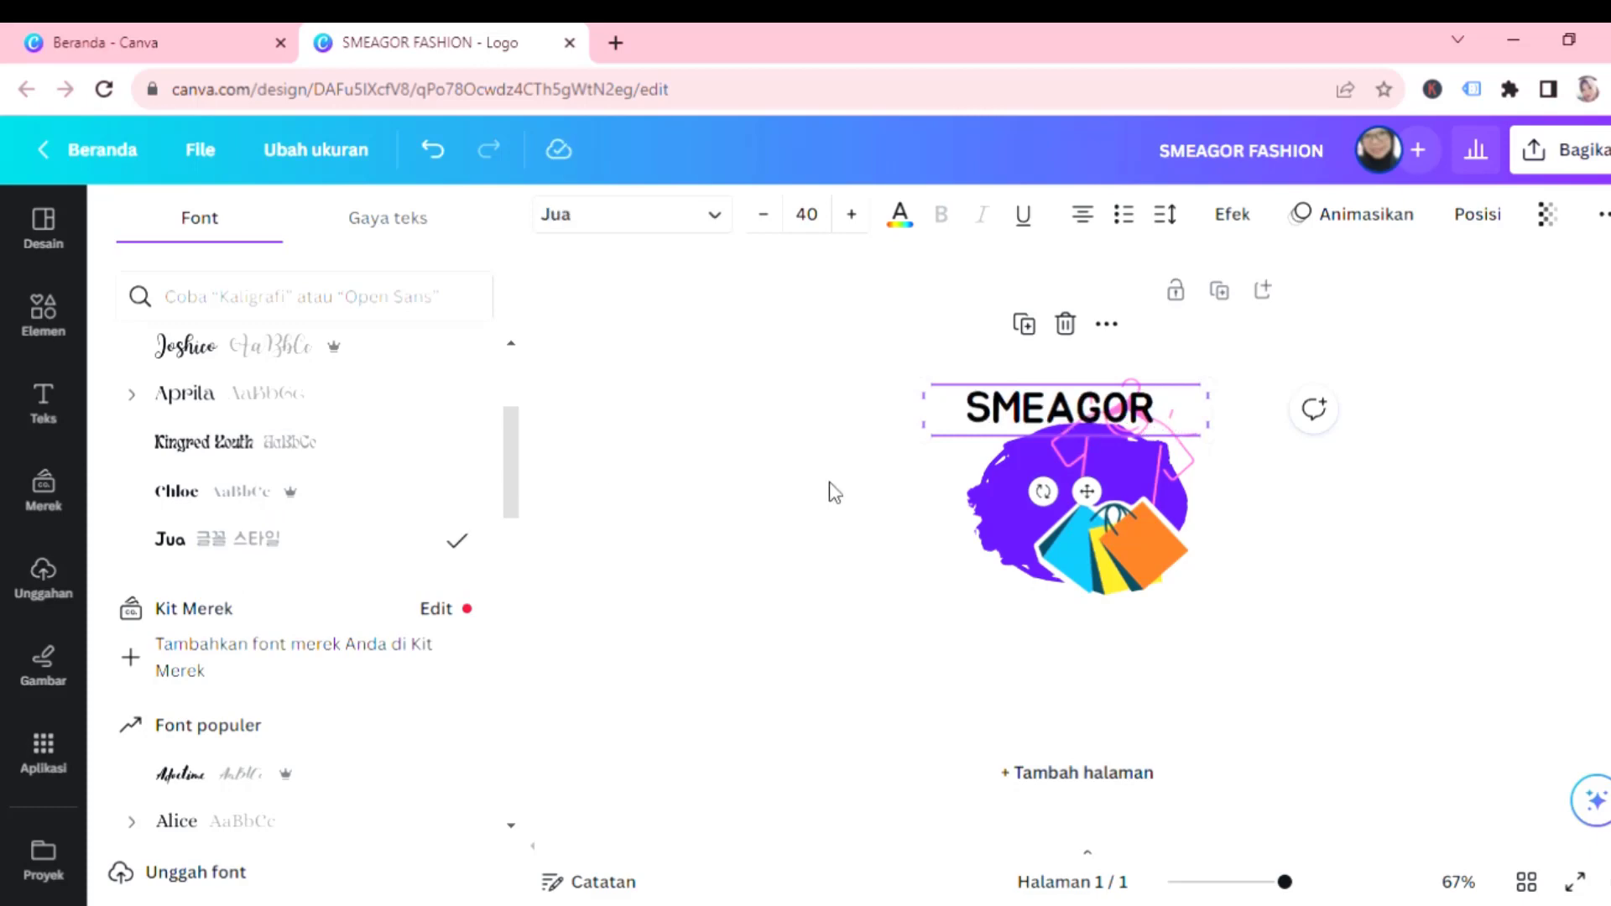
Browse the popular fonts and try Kare on the SMEAGOR text.
scroll(302, 631, down, 6)
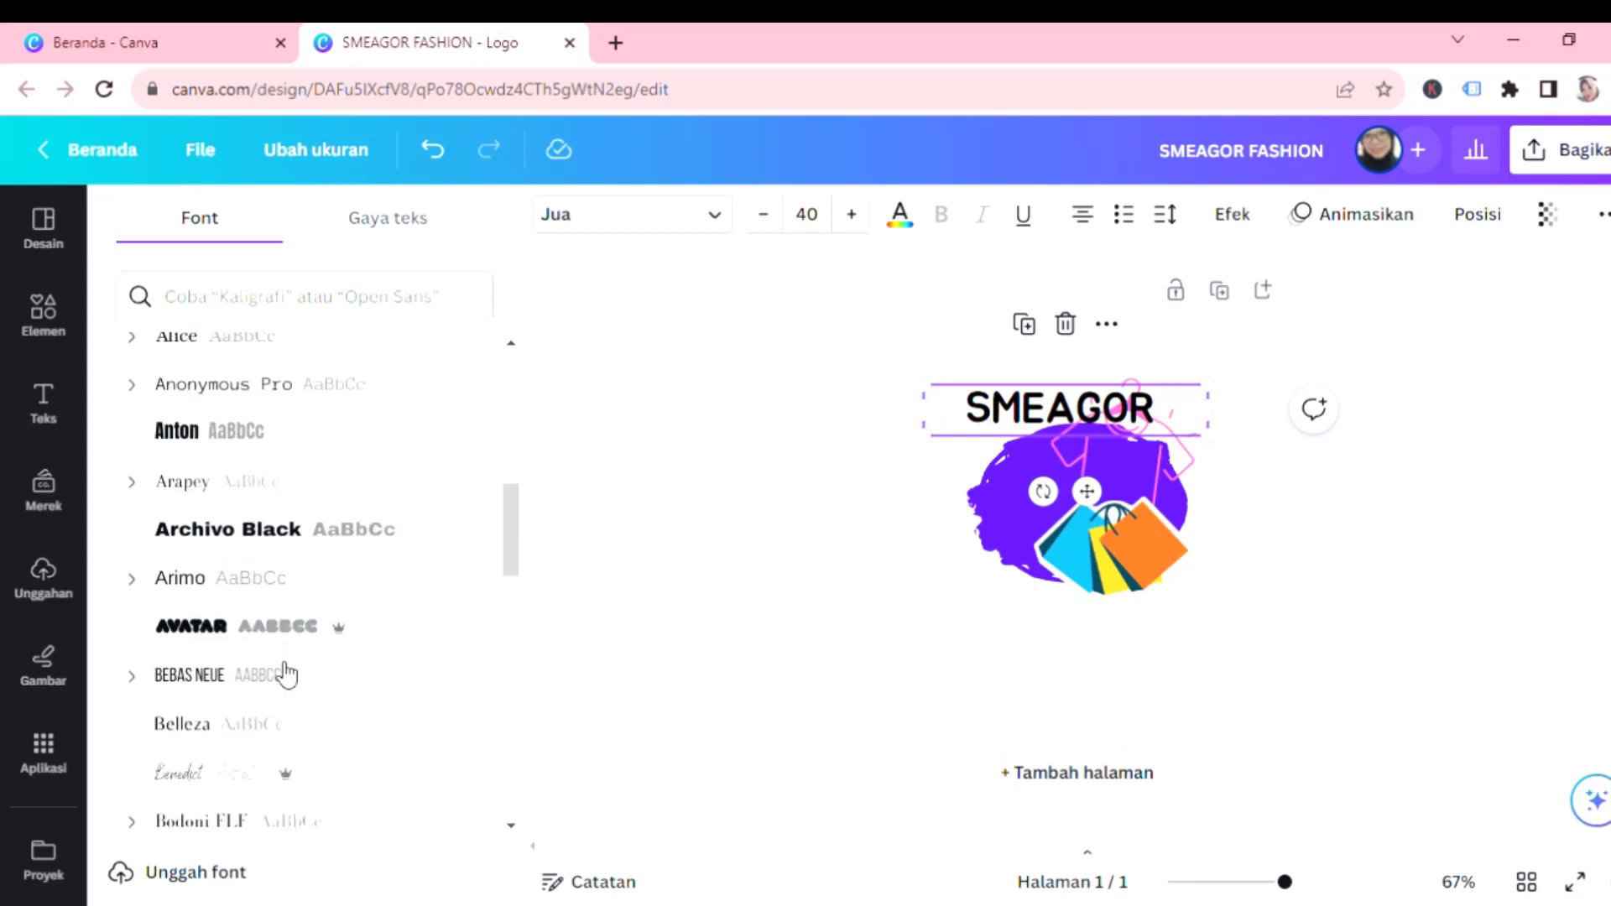
scroll(285, 653, down, 3)
scroll(289, 671, down, 2)
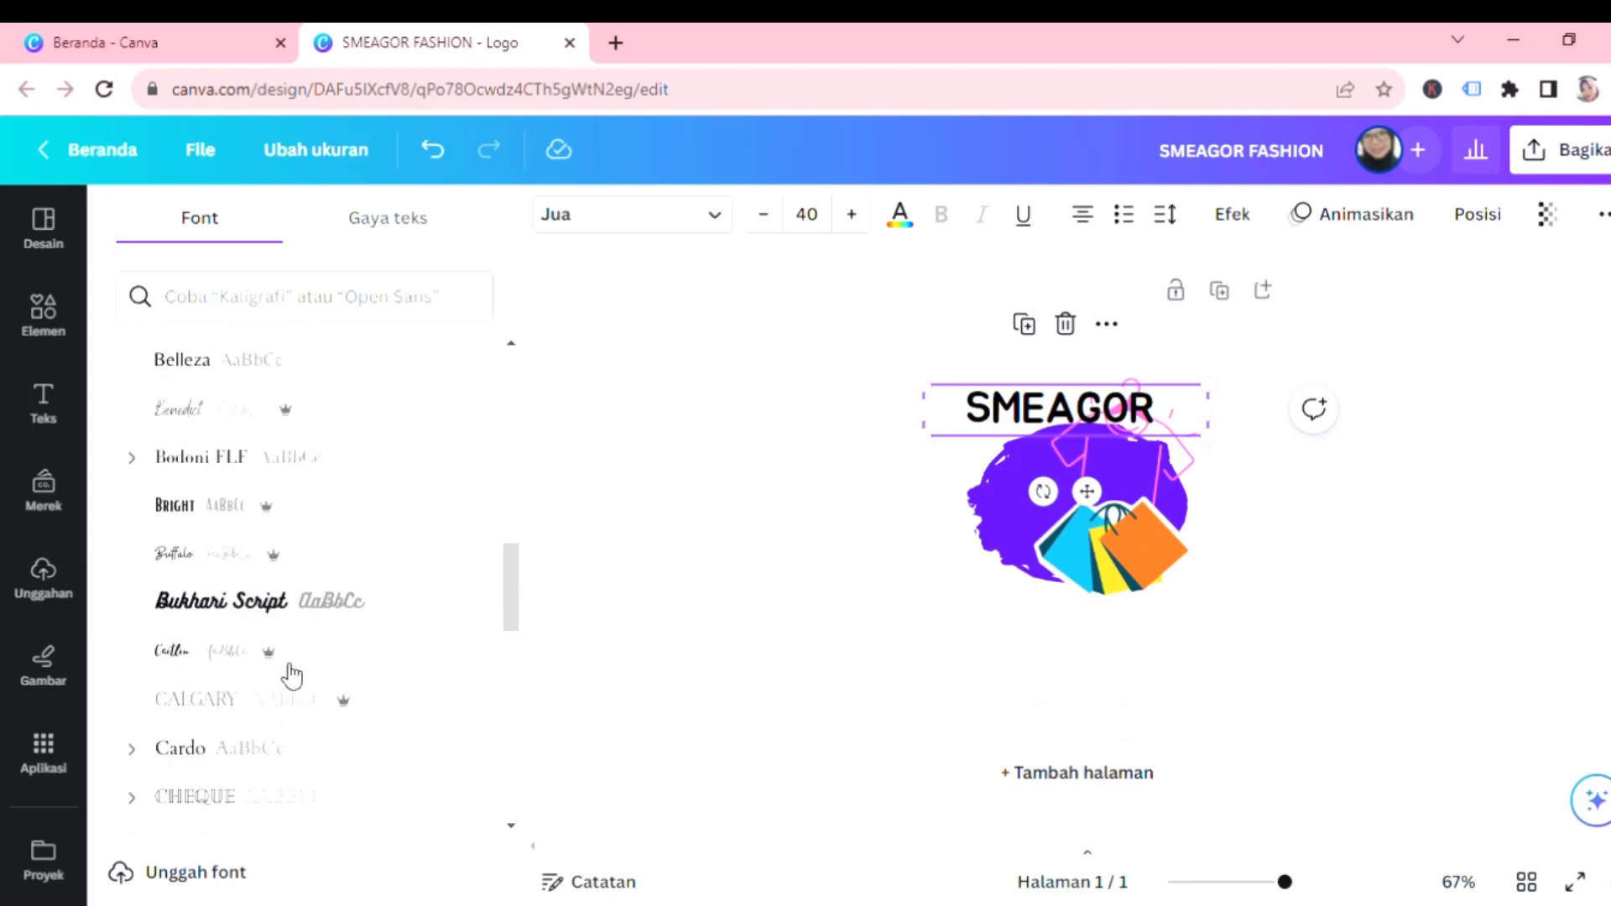
scroll(293, 672, down, 1)
scroll(292, 671, down, 2)
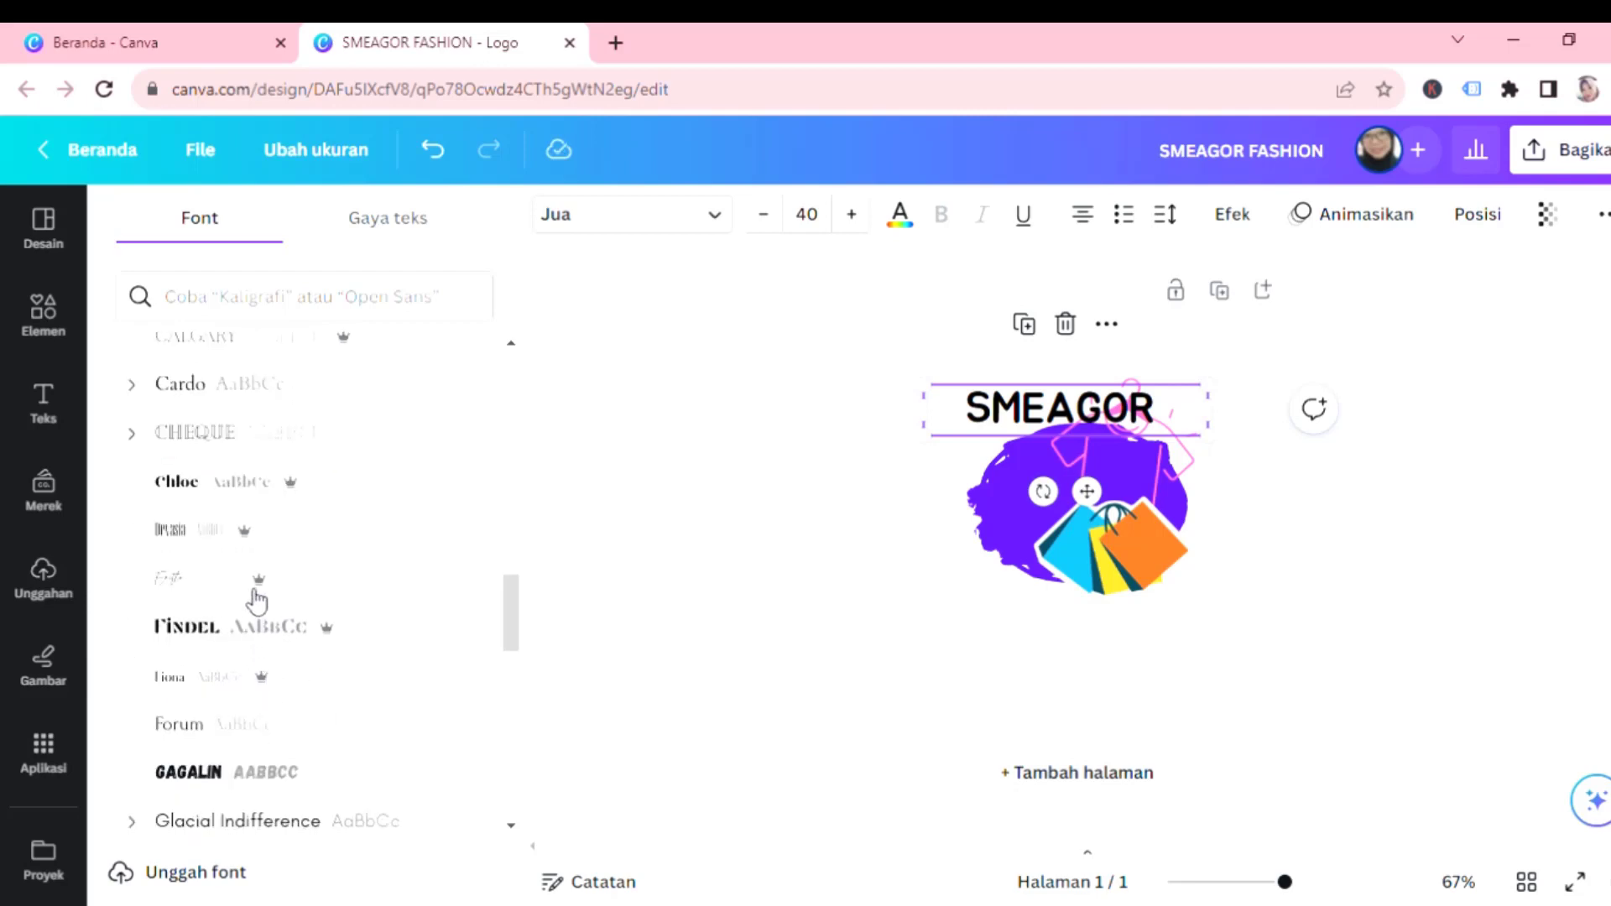
scroll(235, 582, down, 2)
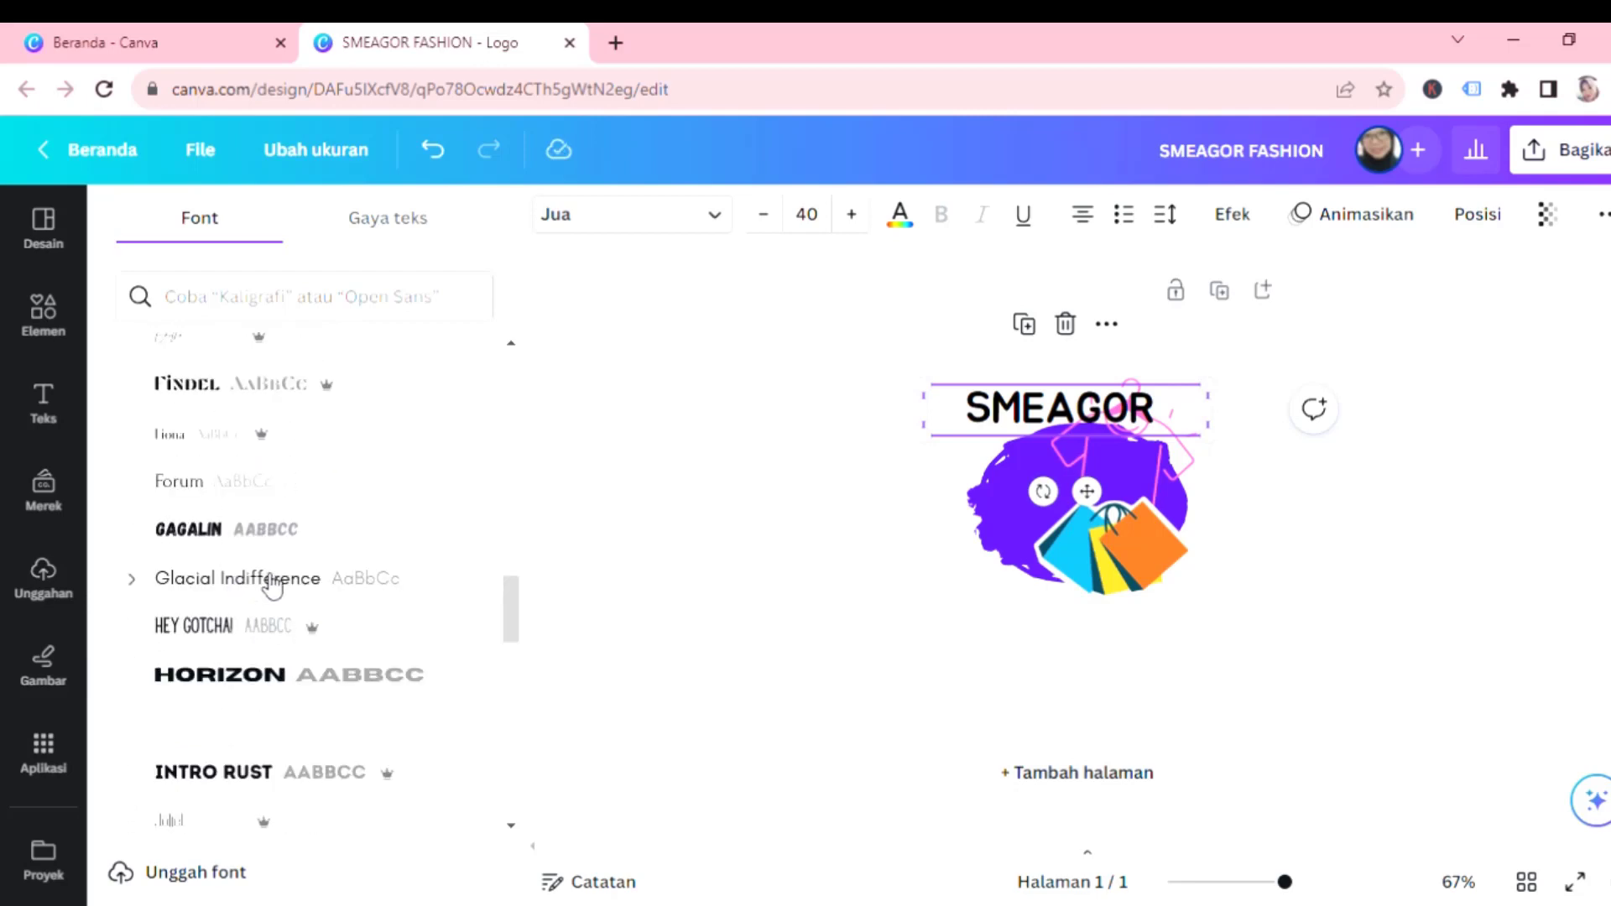
scroll(290, 621, down, 2)
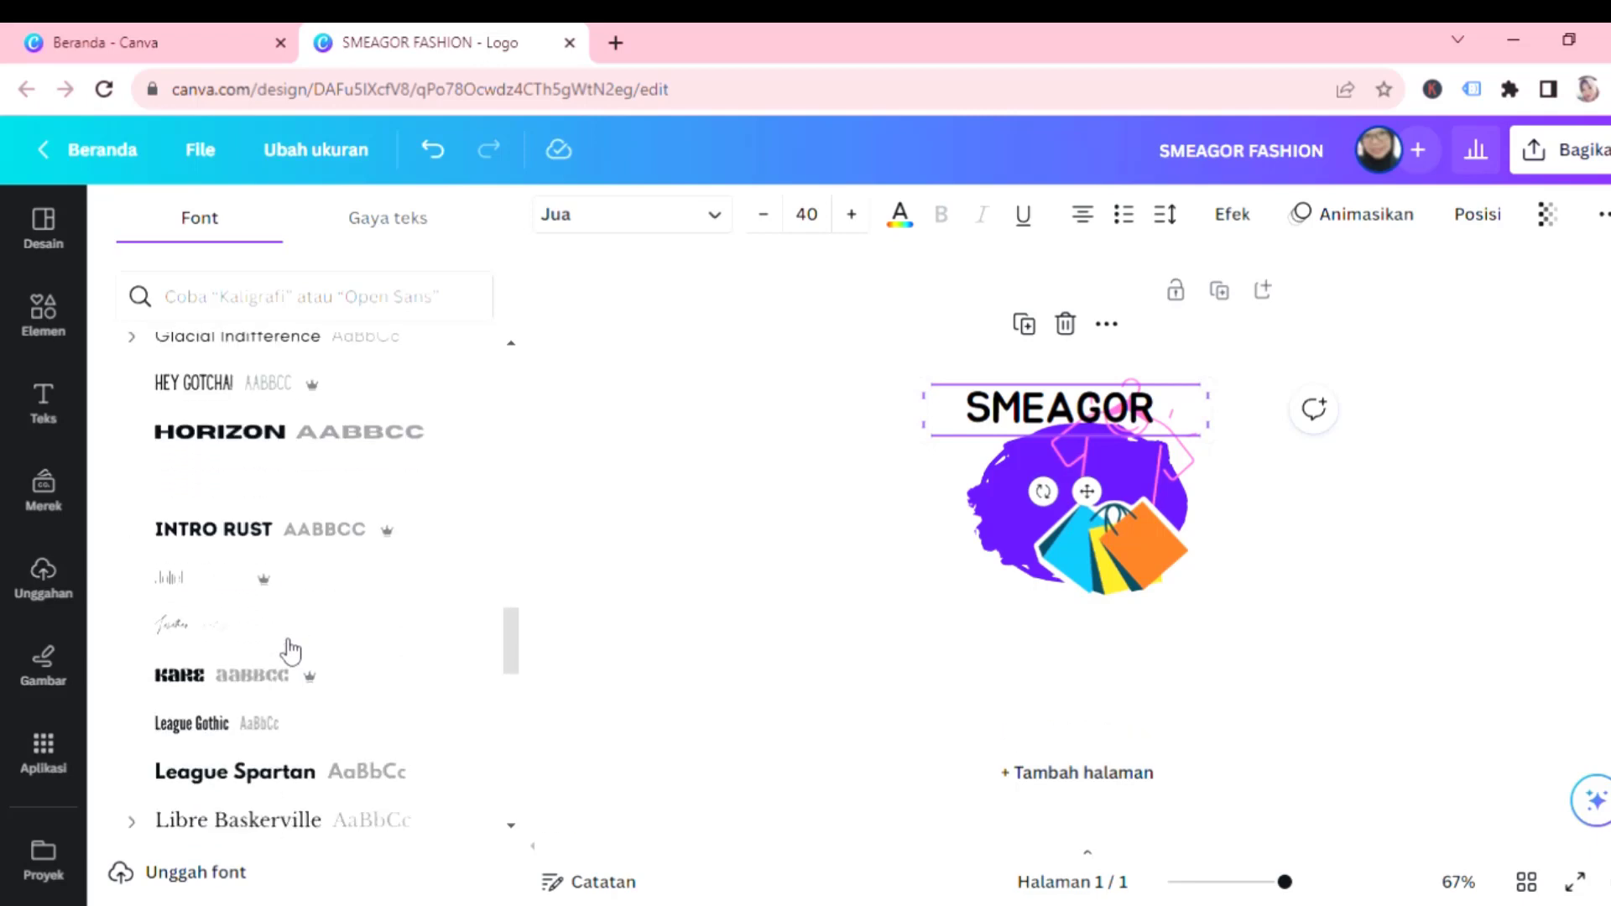
click(284, 673)
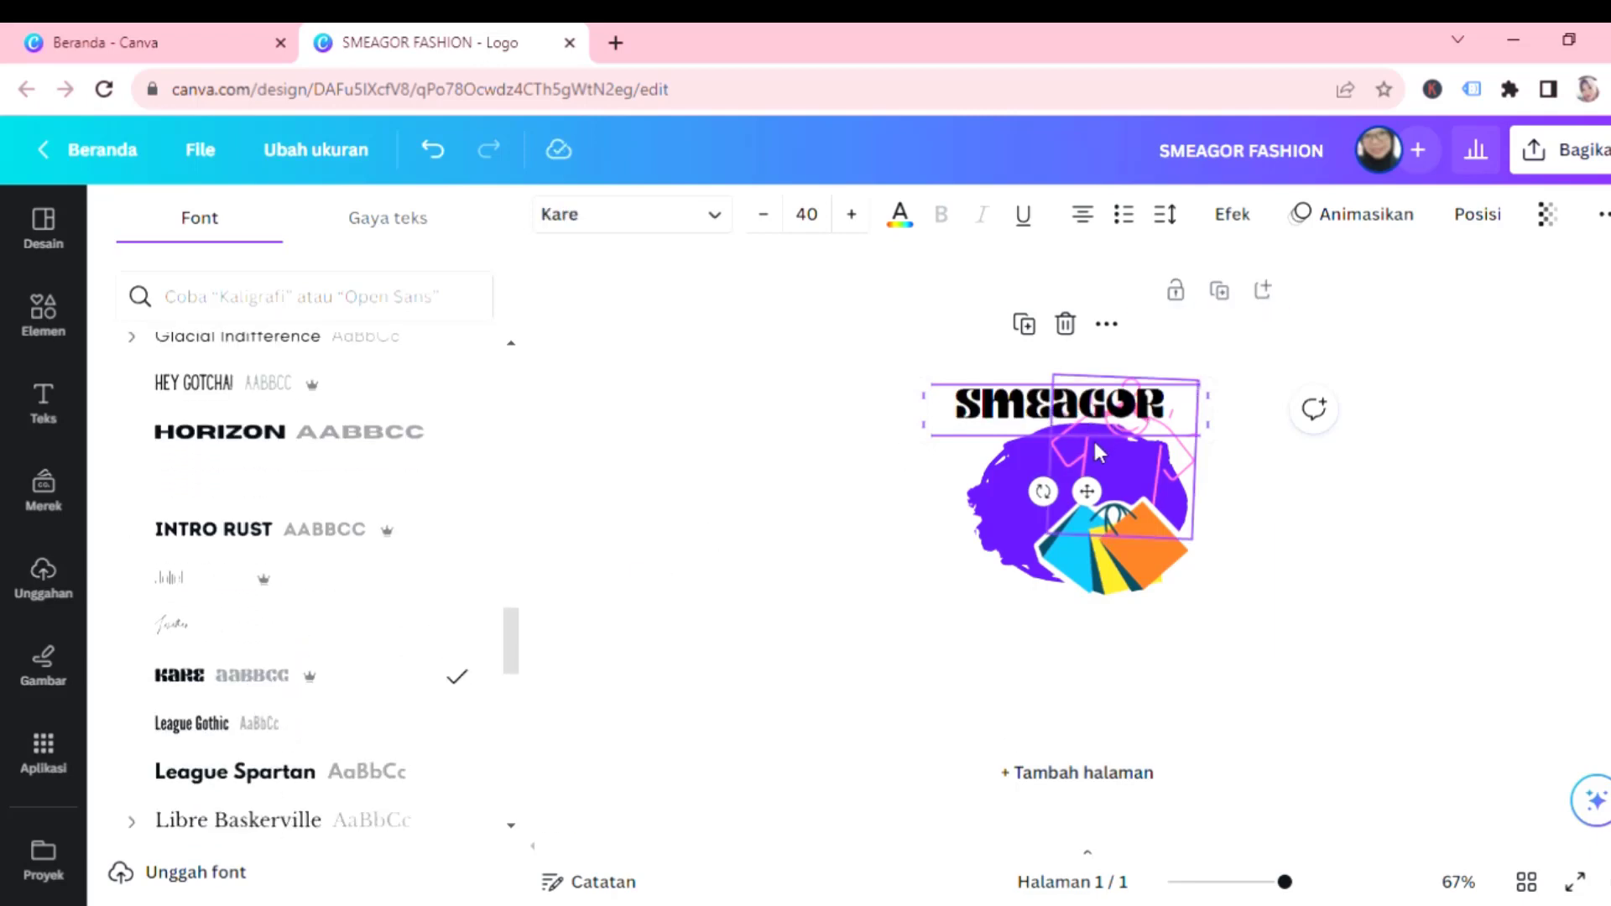
Try League Spartan on the SMEAGOR text, and settle on the Oilvare Base font.
scroll(261, 747, down, 5)
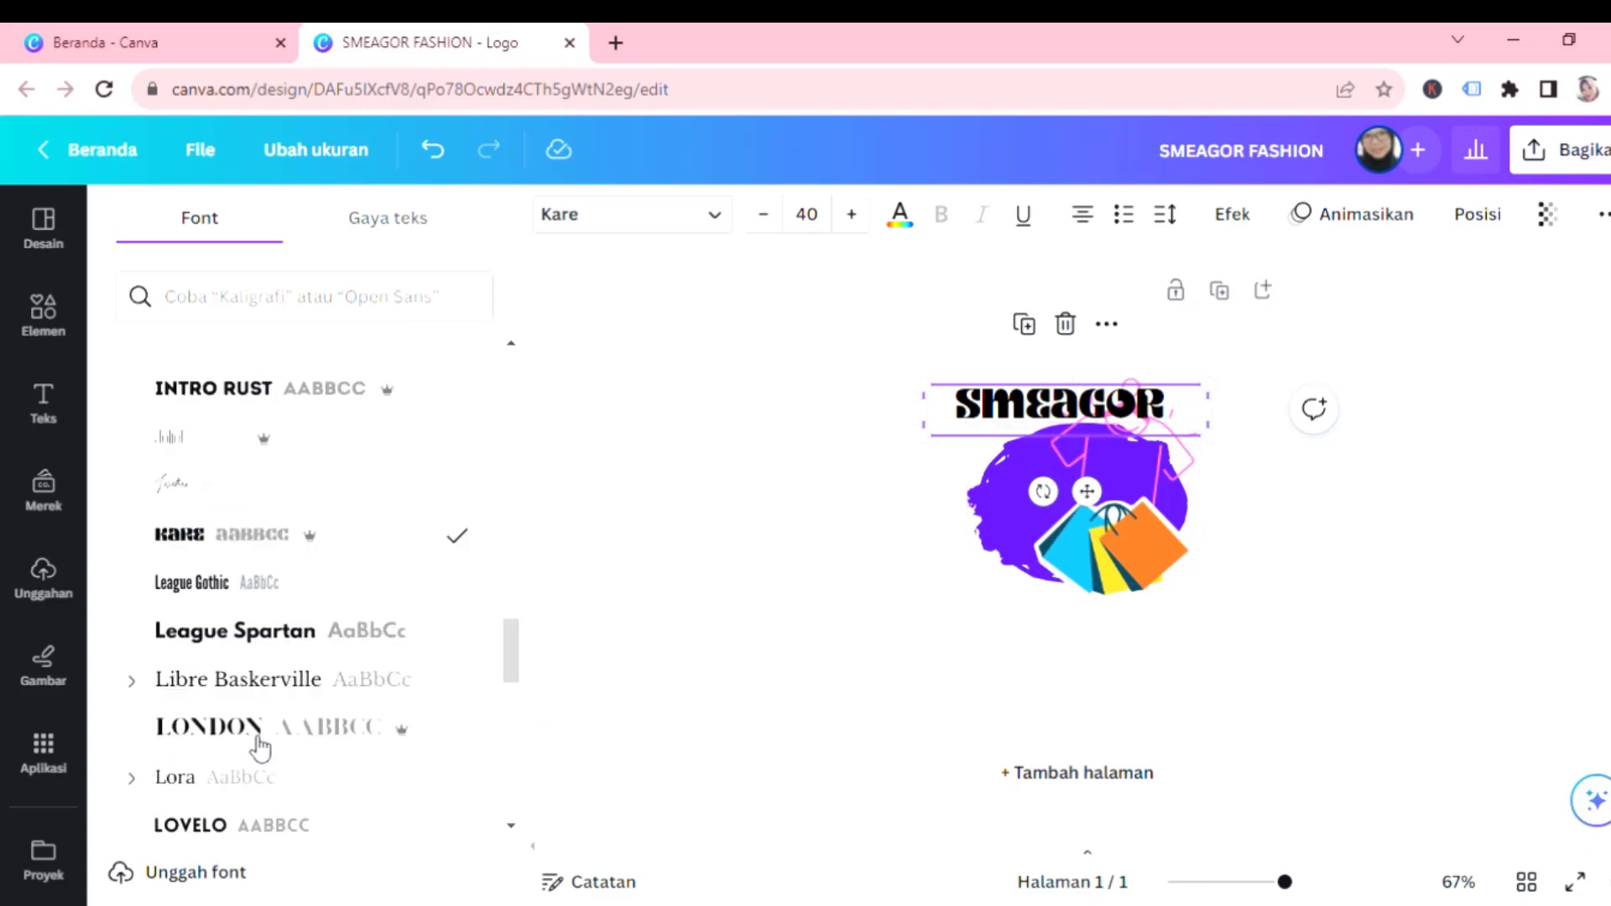
click(239, 411)
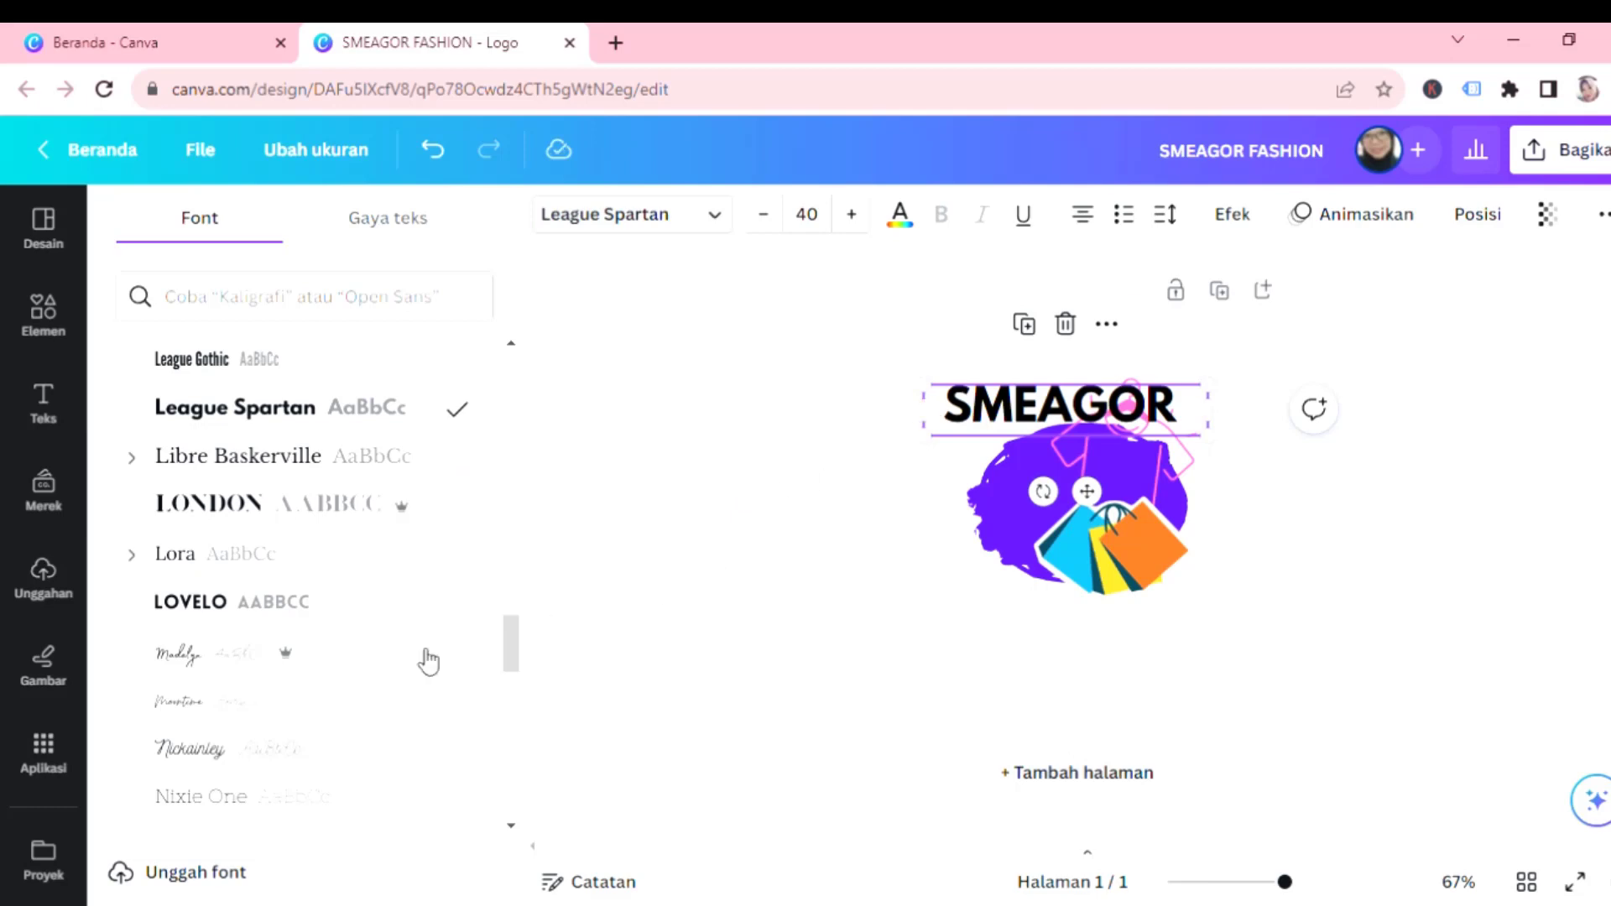
scroll(261, 680, down, 3)
click(280, 661)
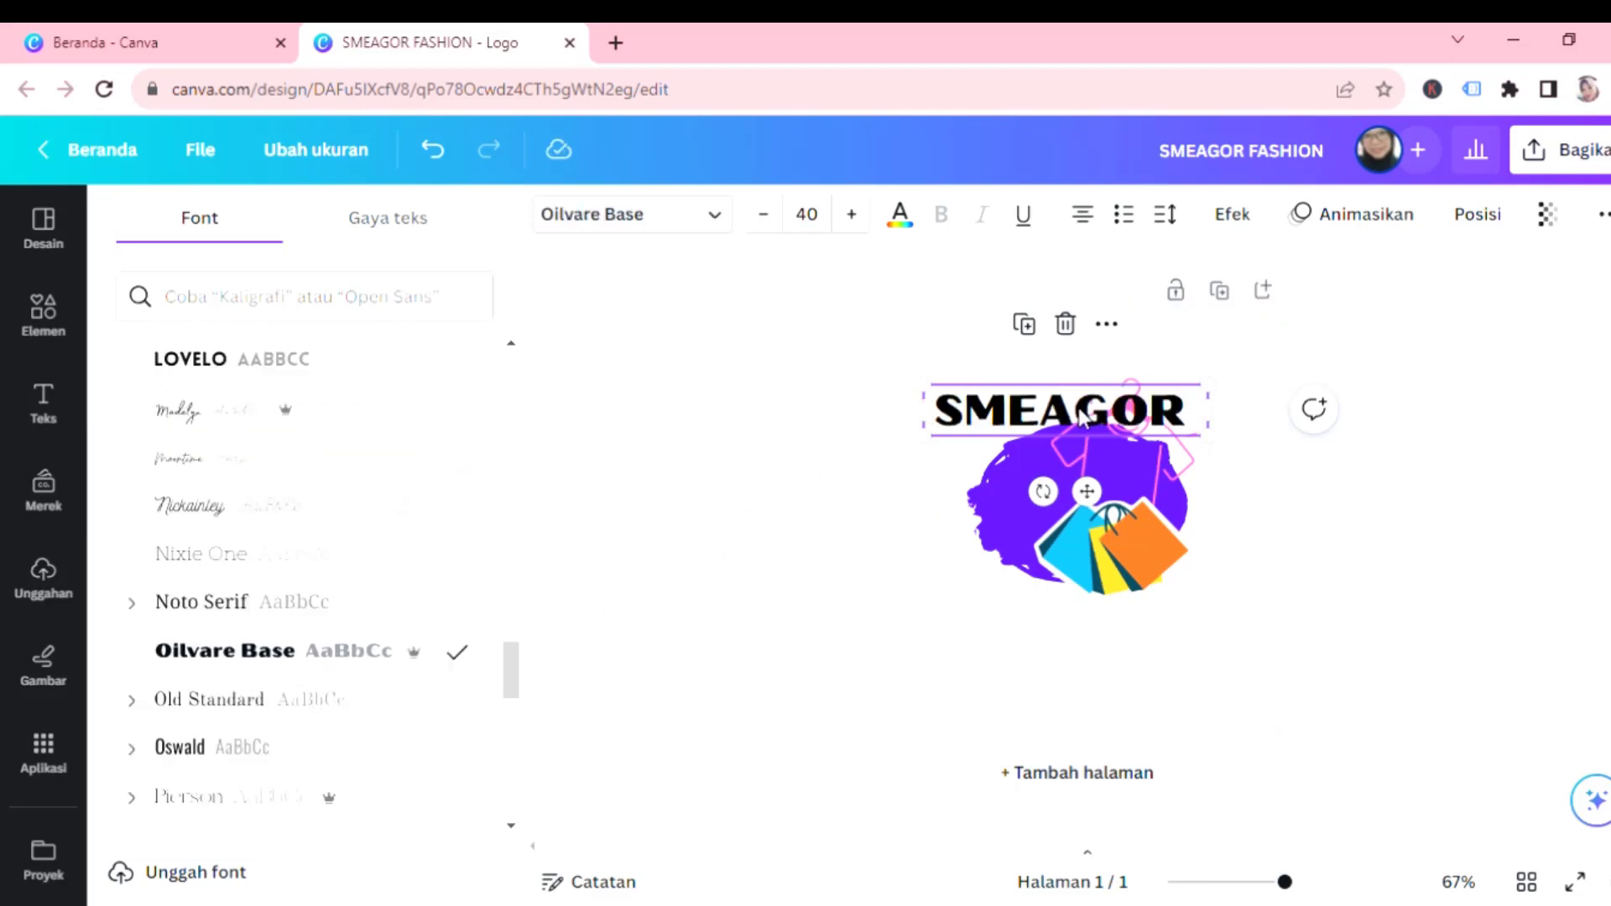
Apply the curved (Lengkungkan) shape effect to the SMEAGOR text and deselect it.
click(1242, 216)
scroll(406, 702, down, 2)
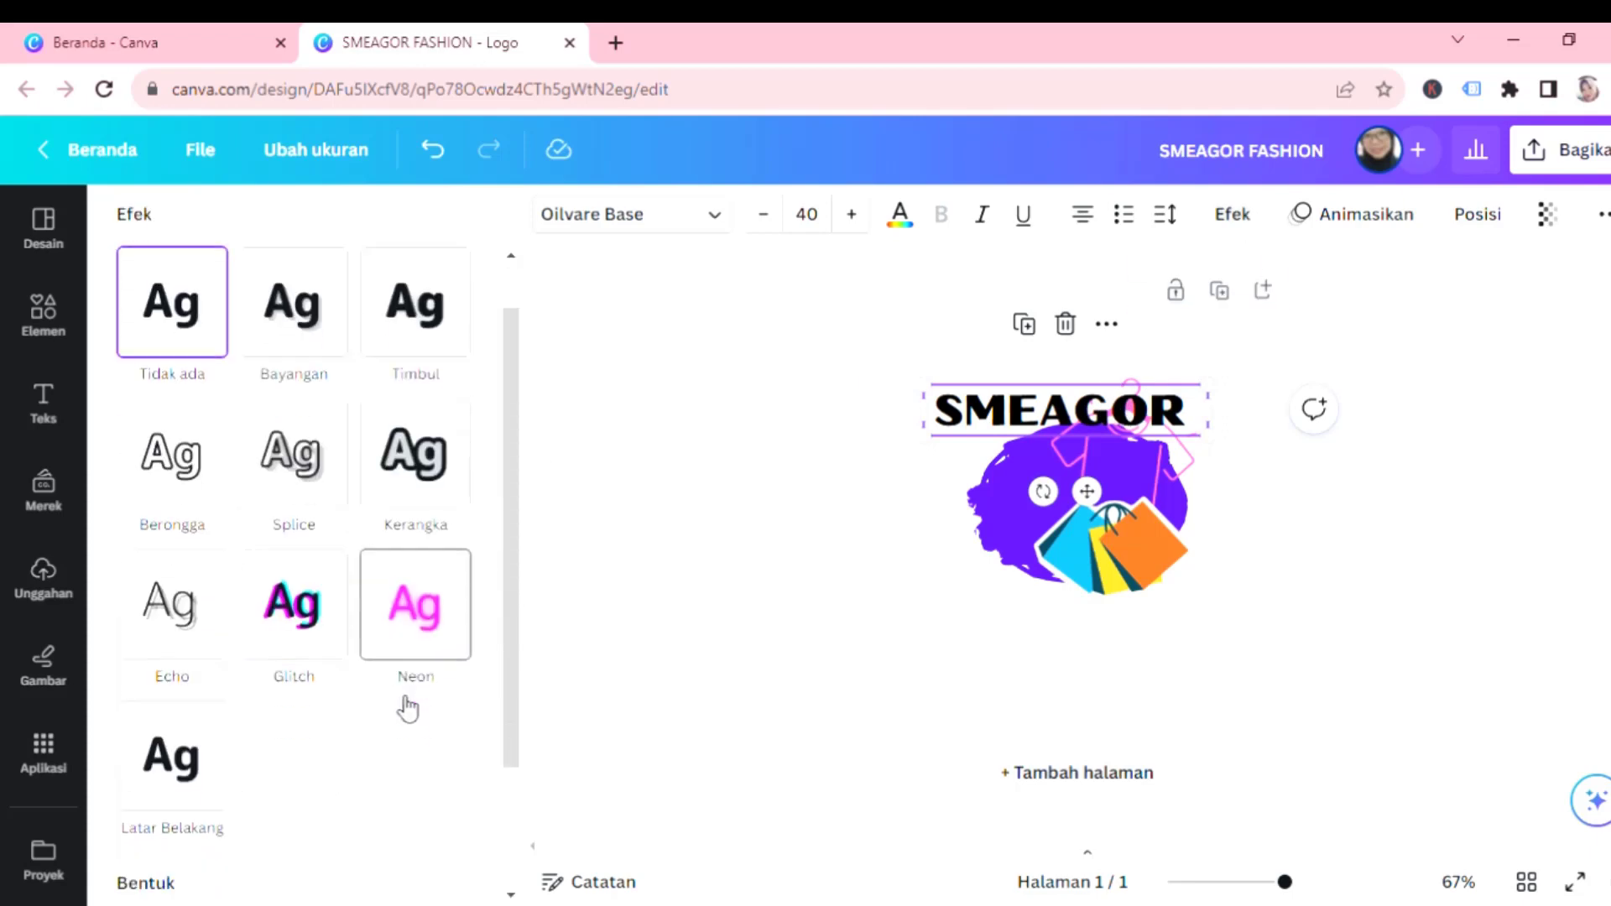
scroll(414, 601, up, 2)
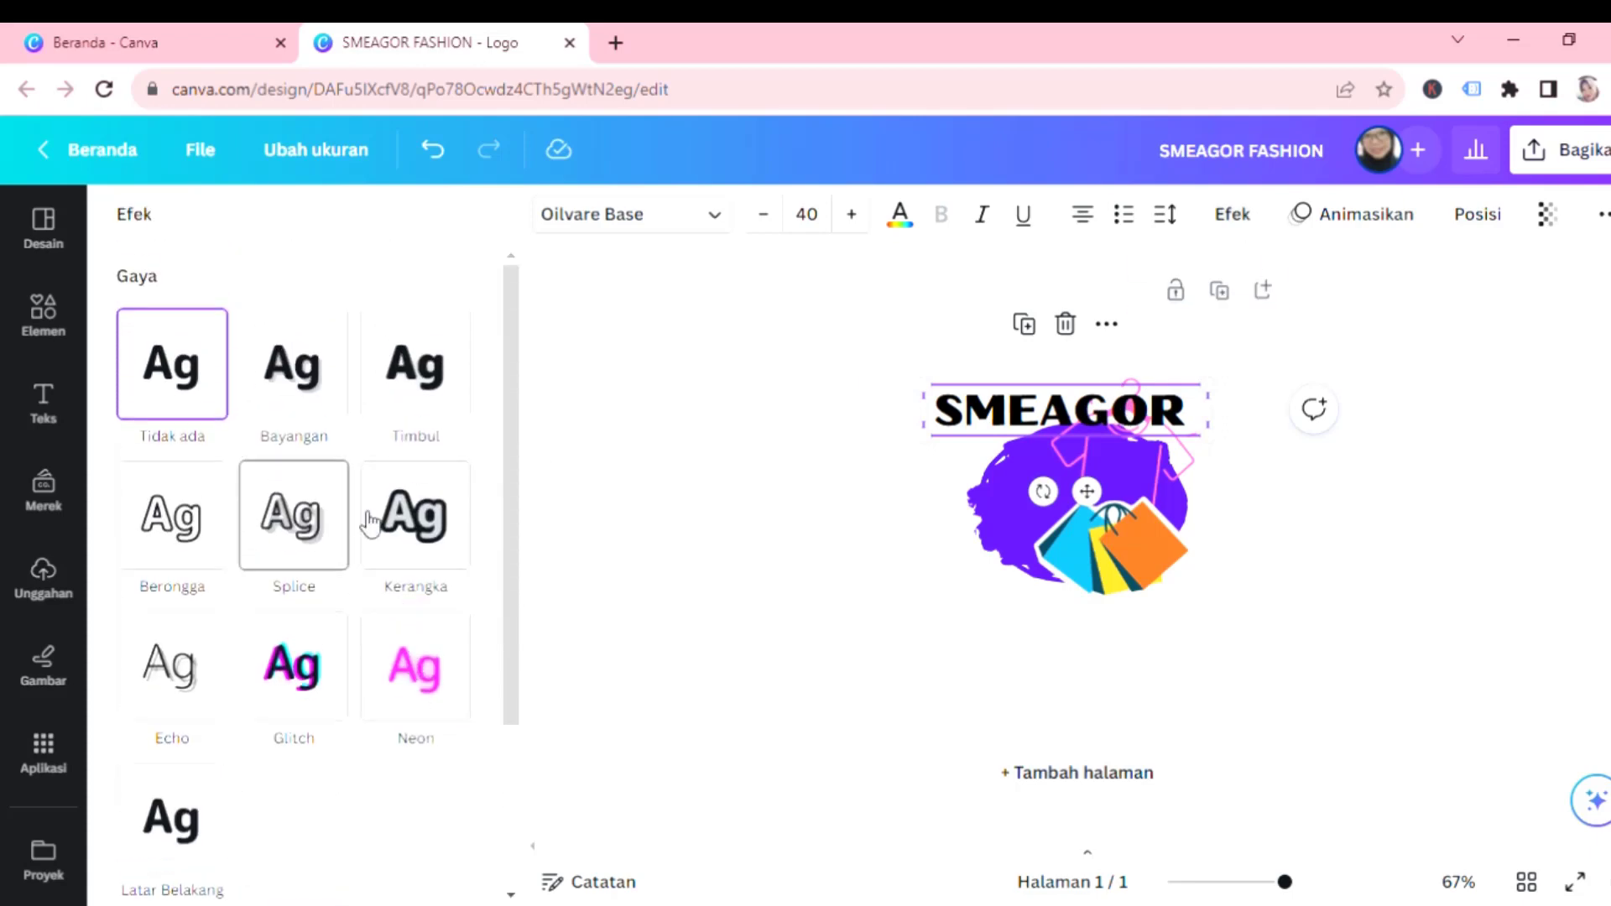
scroll(442, 622, down, 4)
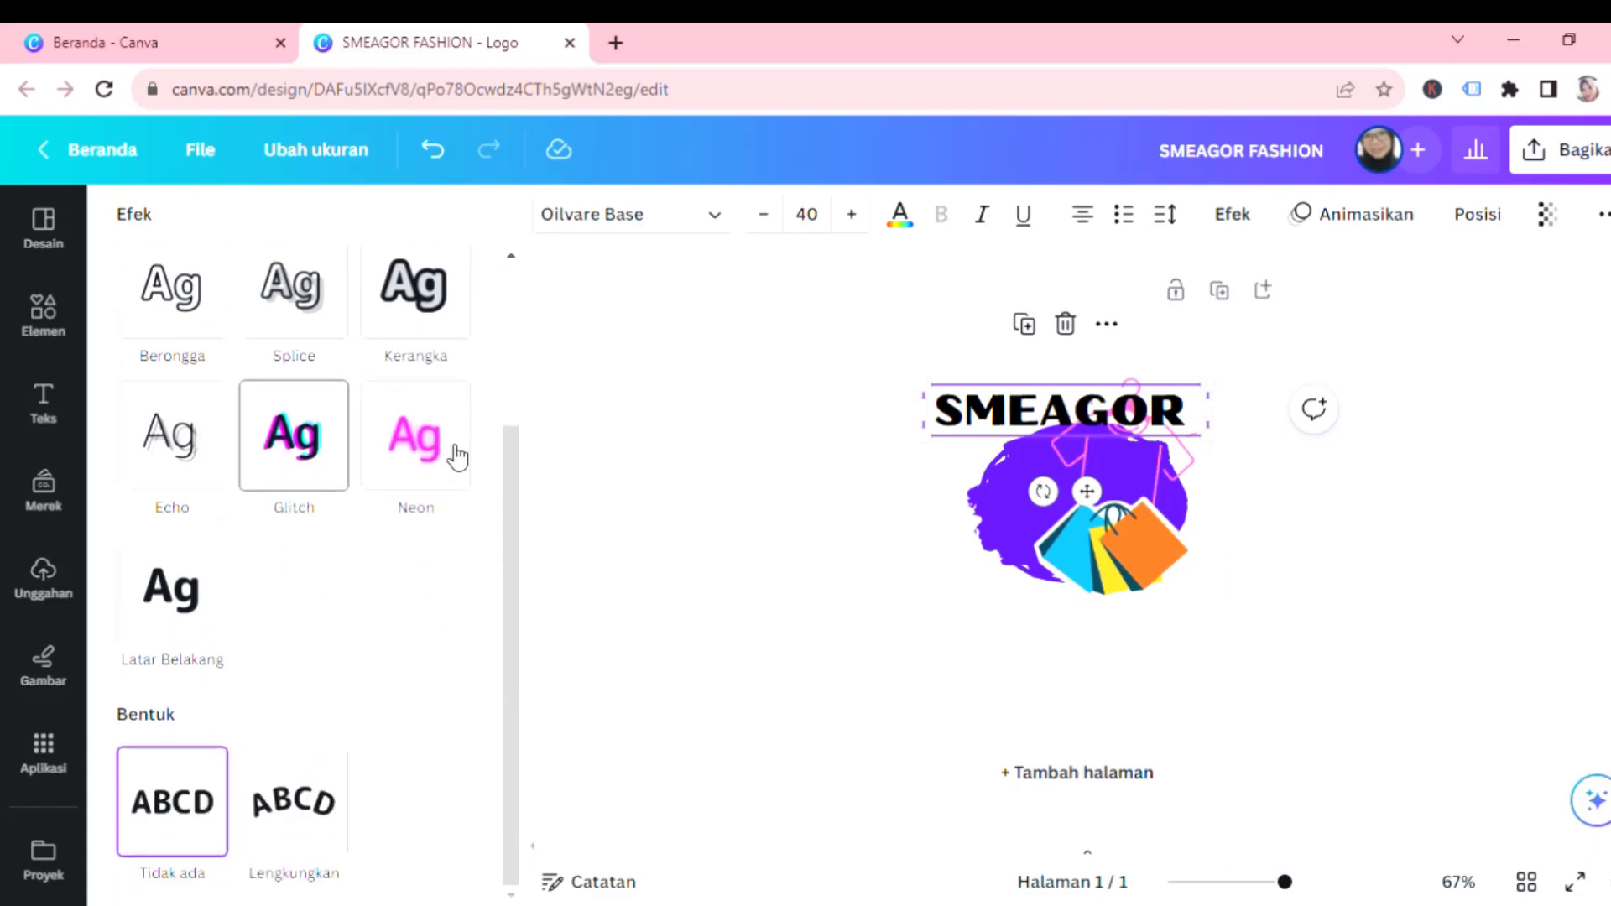
click(323, 809)
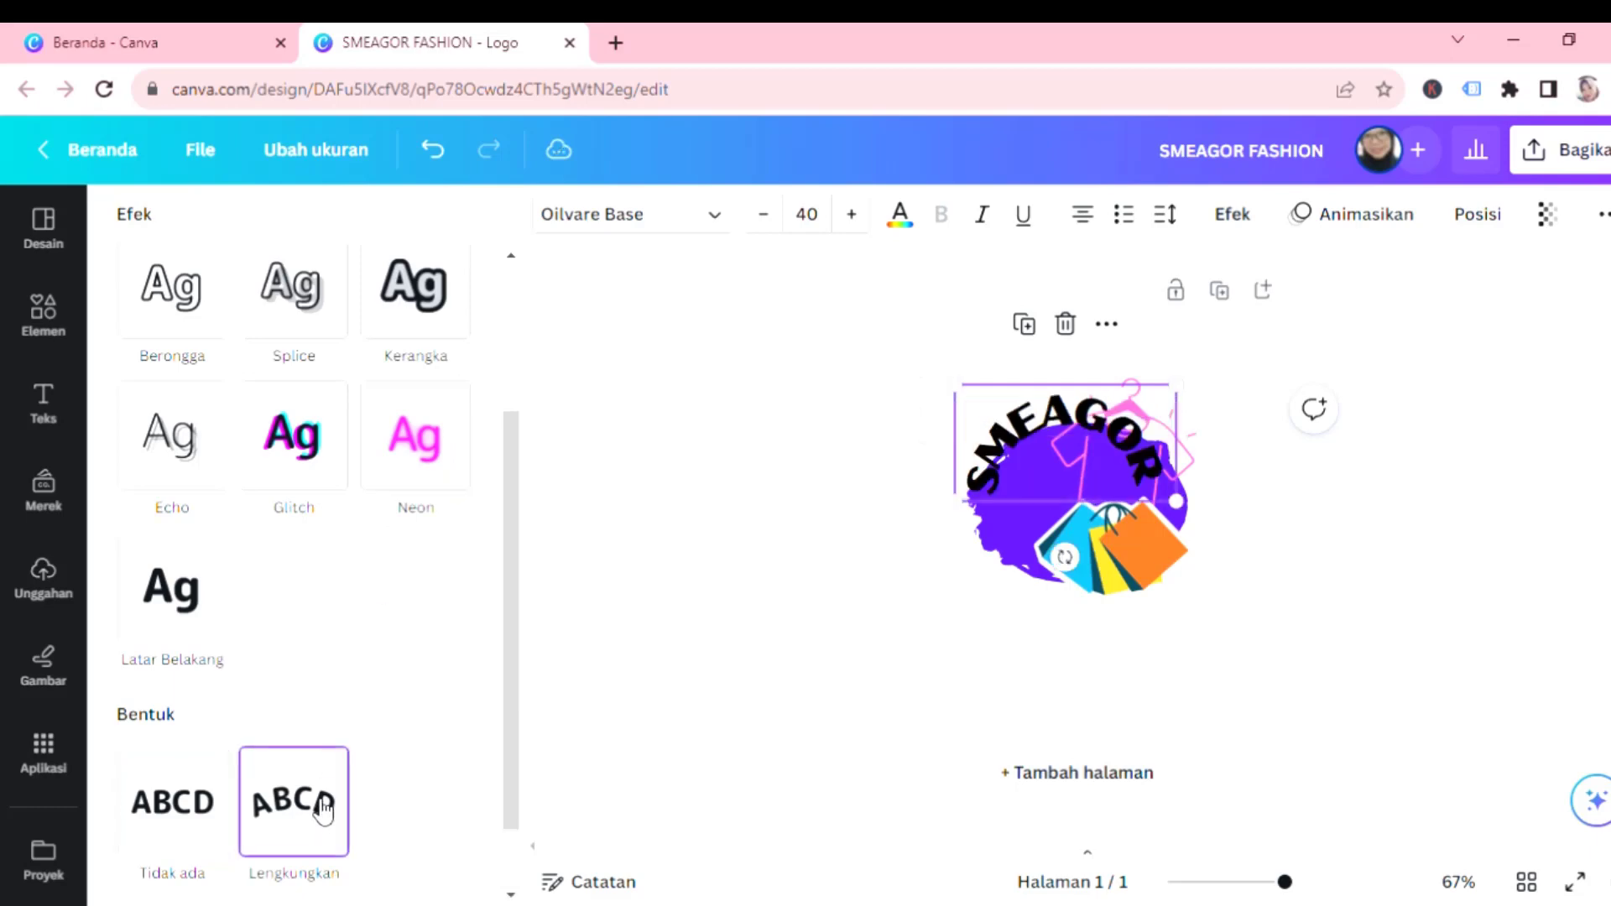
click(1234, 442)
click(1177, 451)
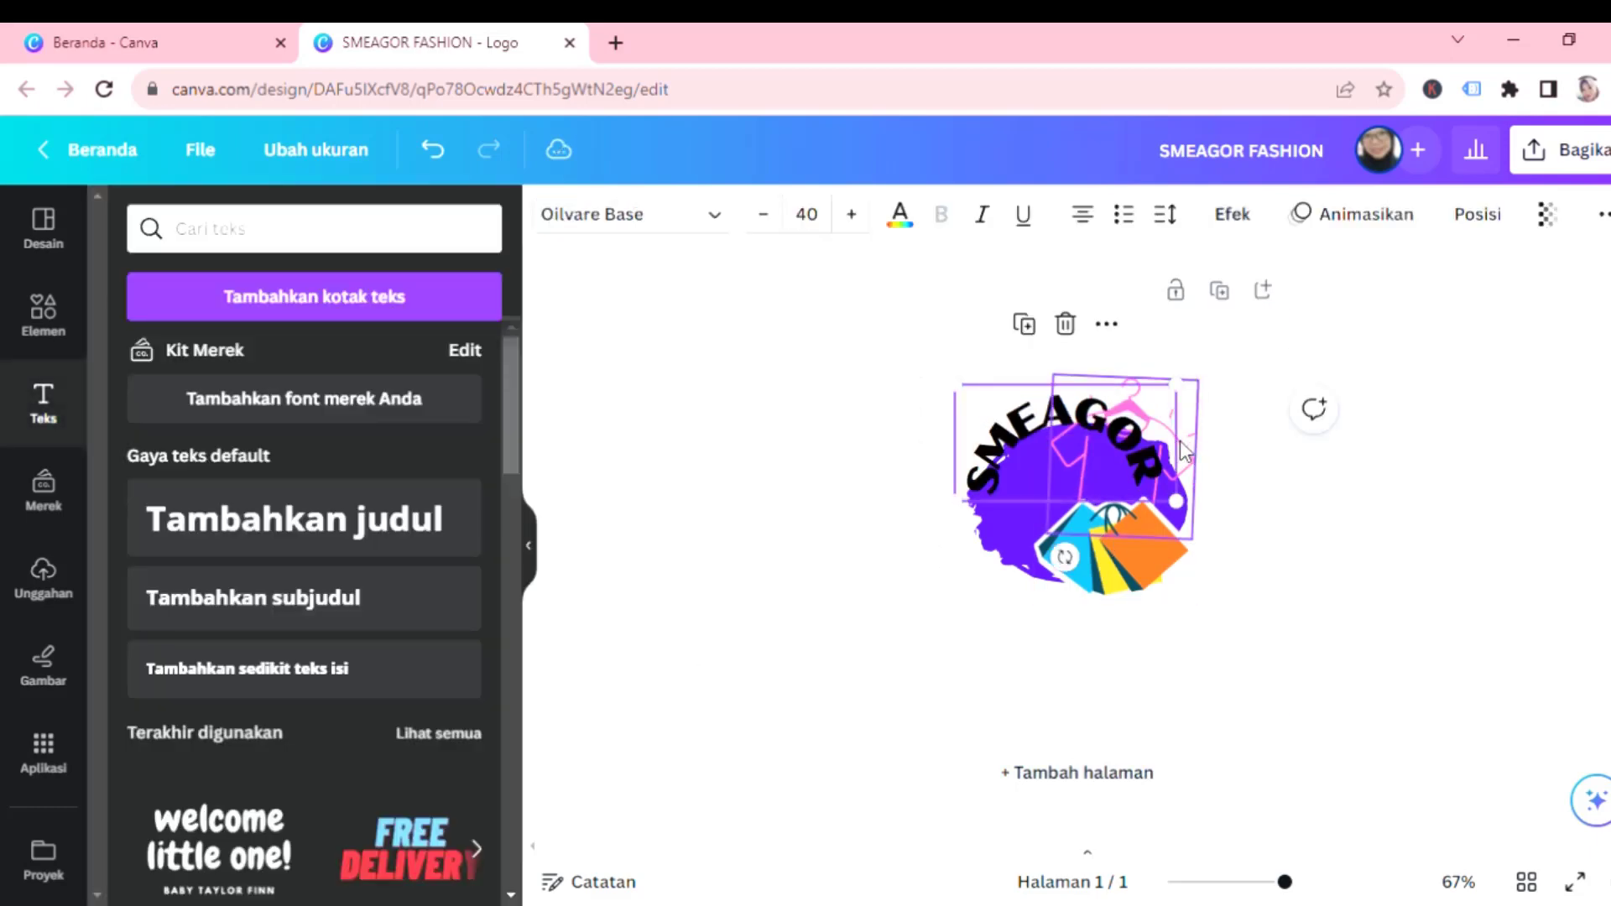
key(Delete)
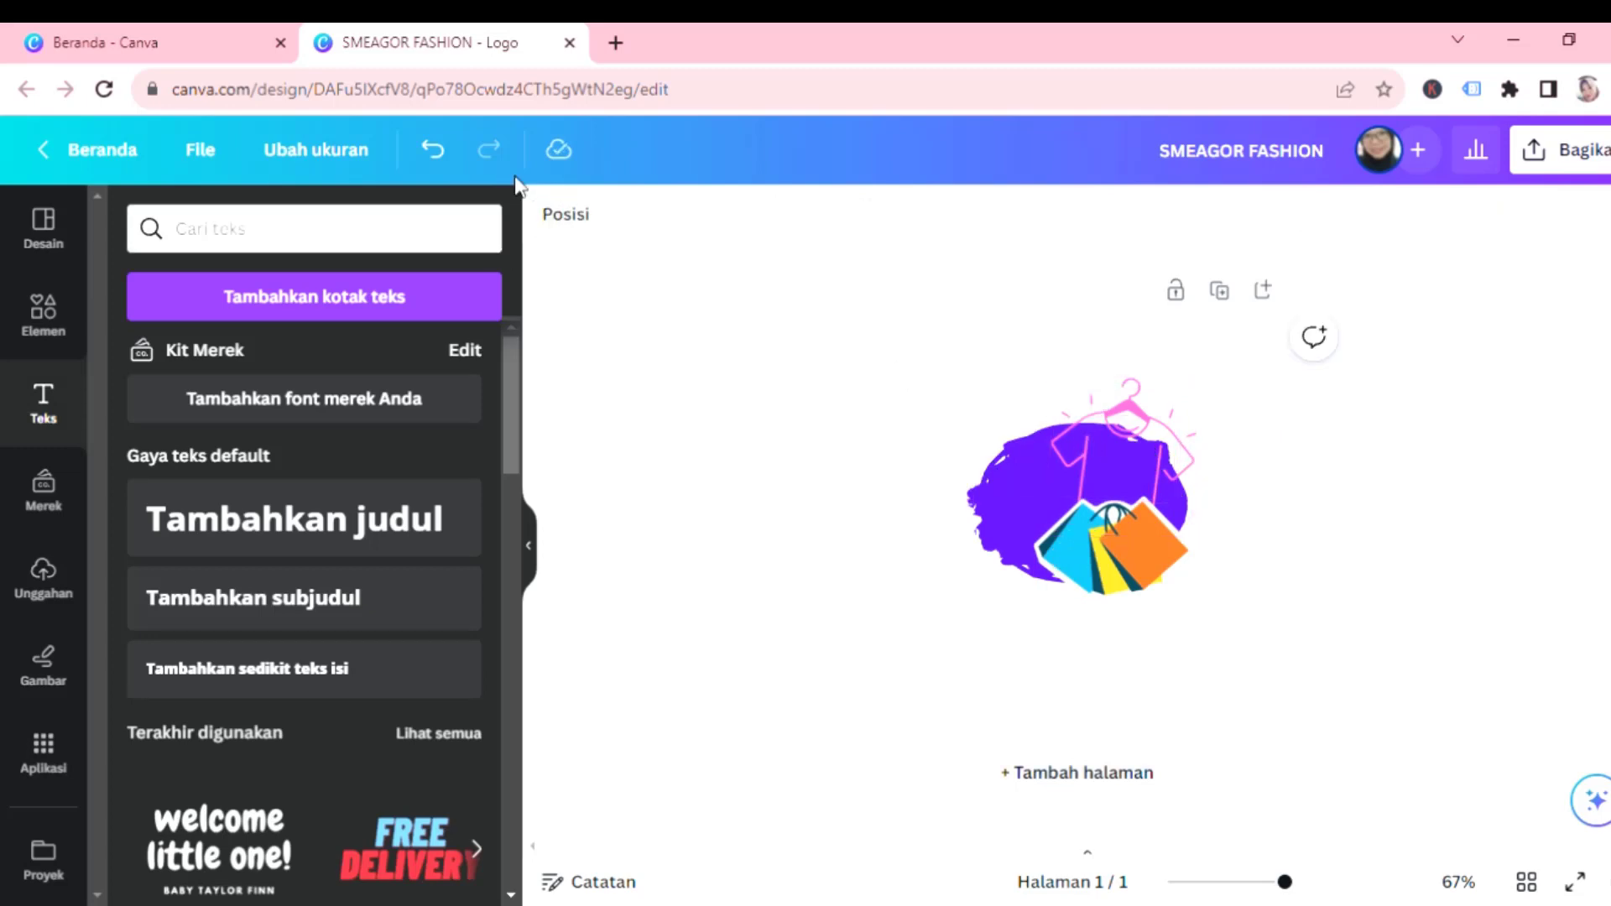
click(435, 152)
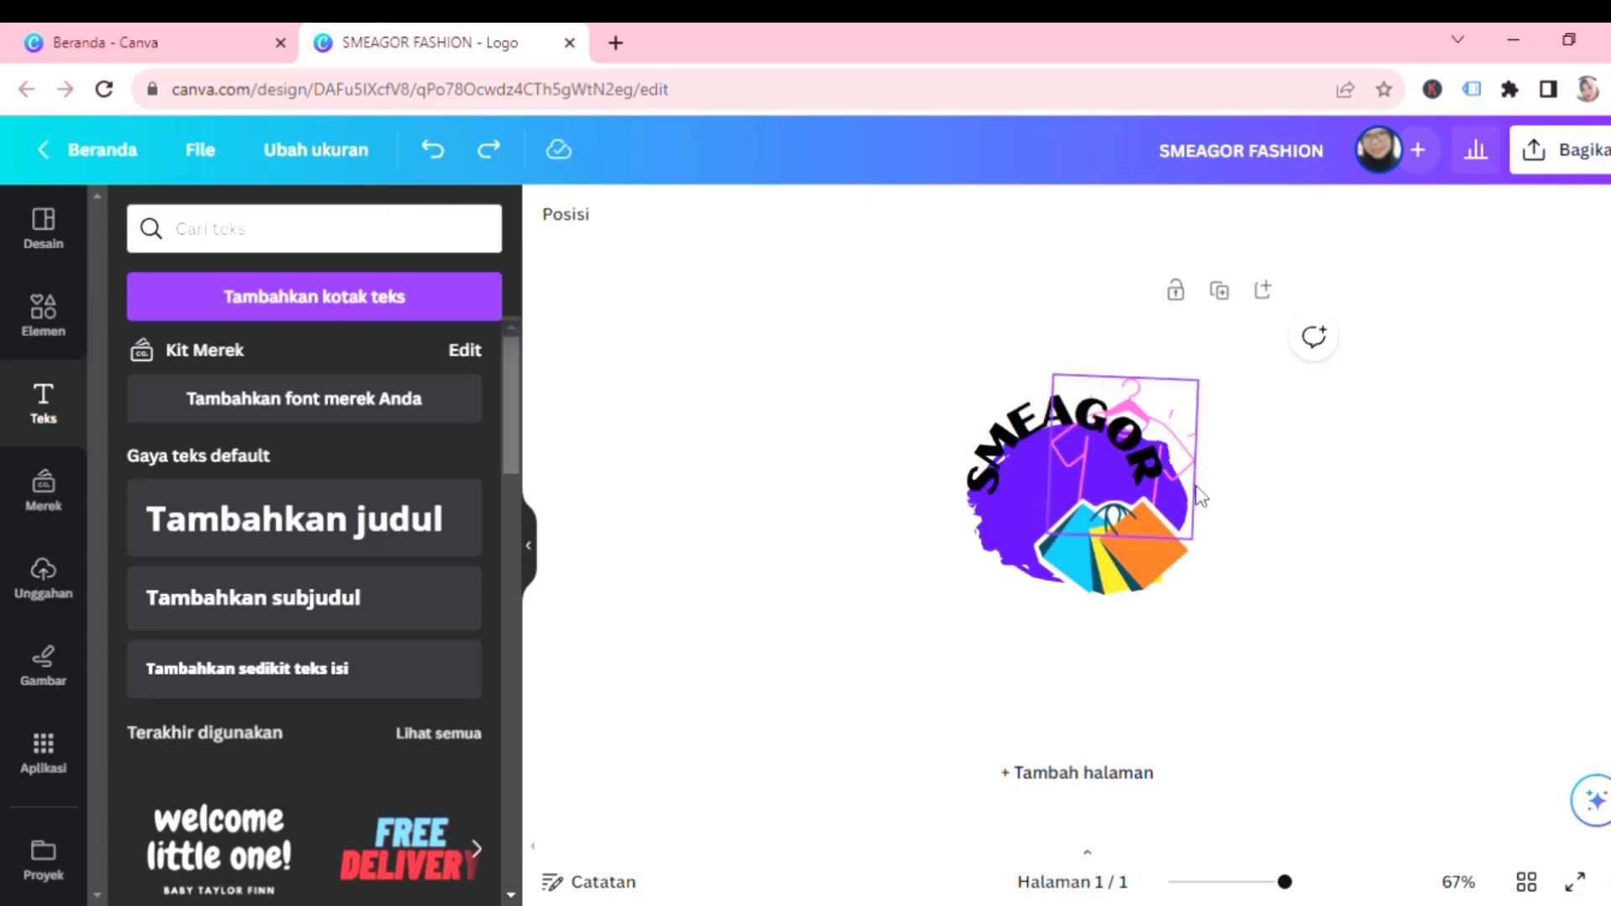
Move the curved SMEAGOR text aside and delete the pink T-shirt graphic behind it.
click(1200, 495)
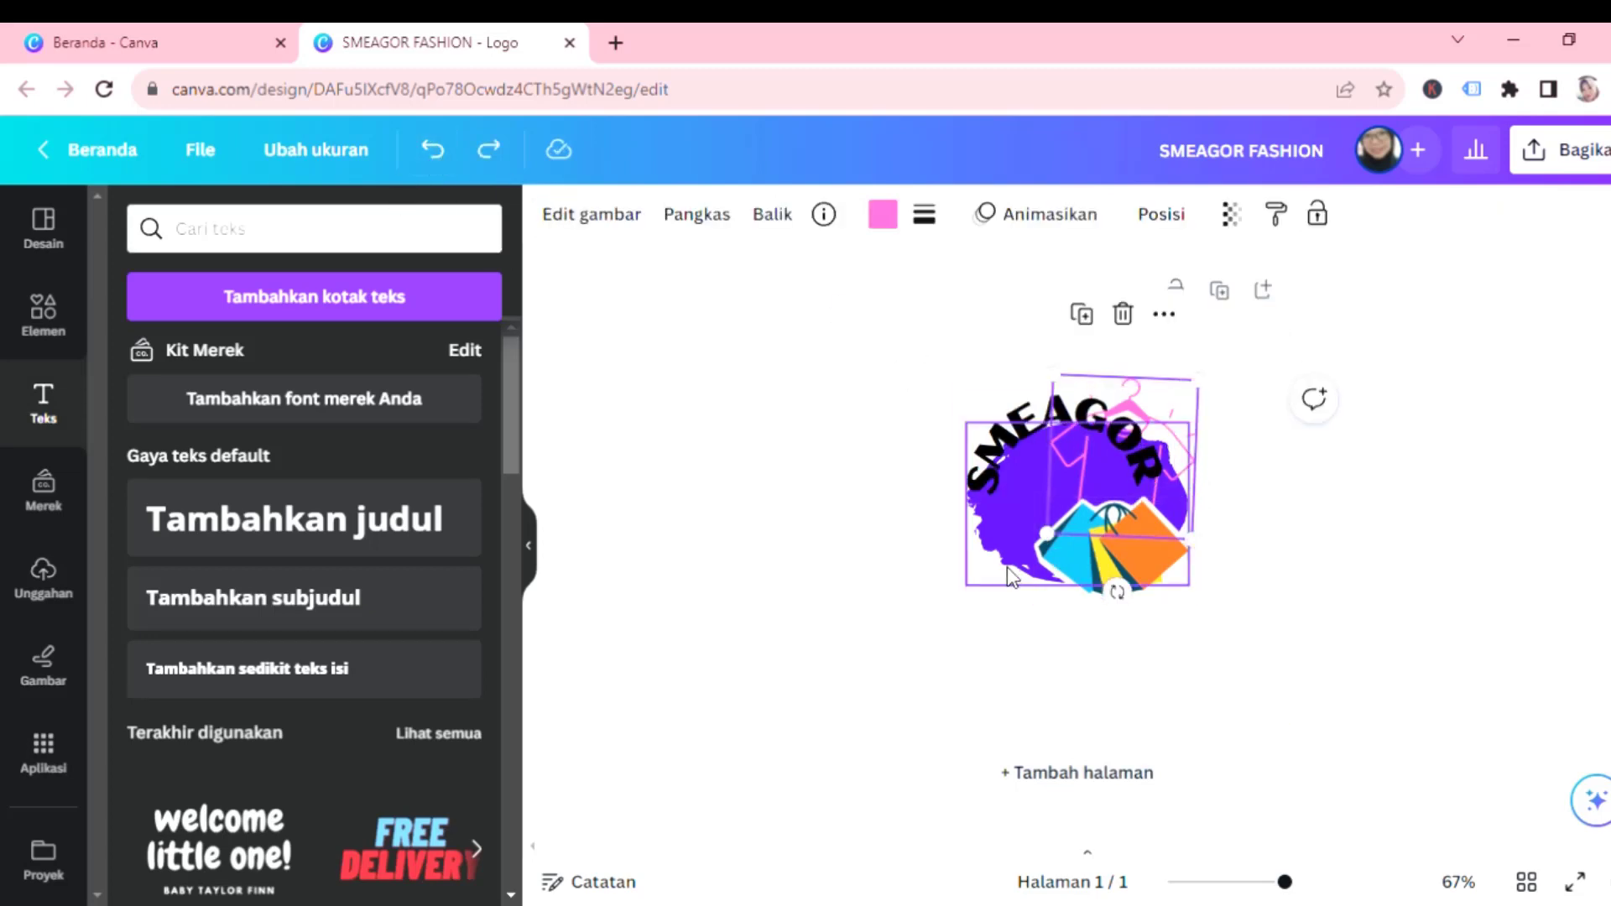
click(896, 626)
drag(1206, 459, 1105, 535)
click(1154, 417)
key(Delete)
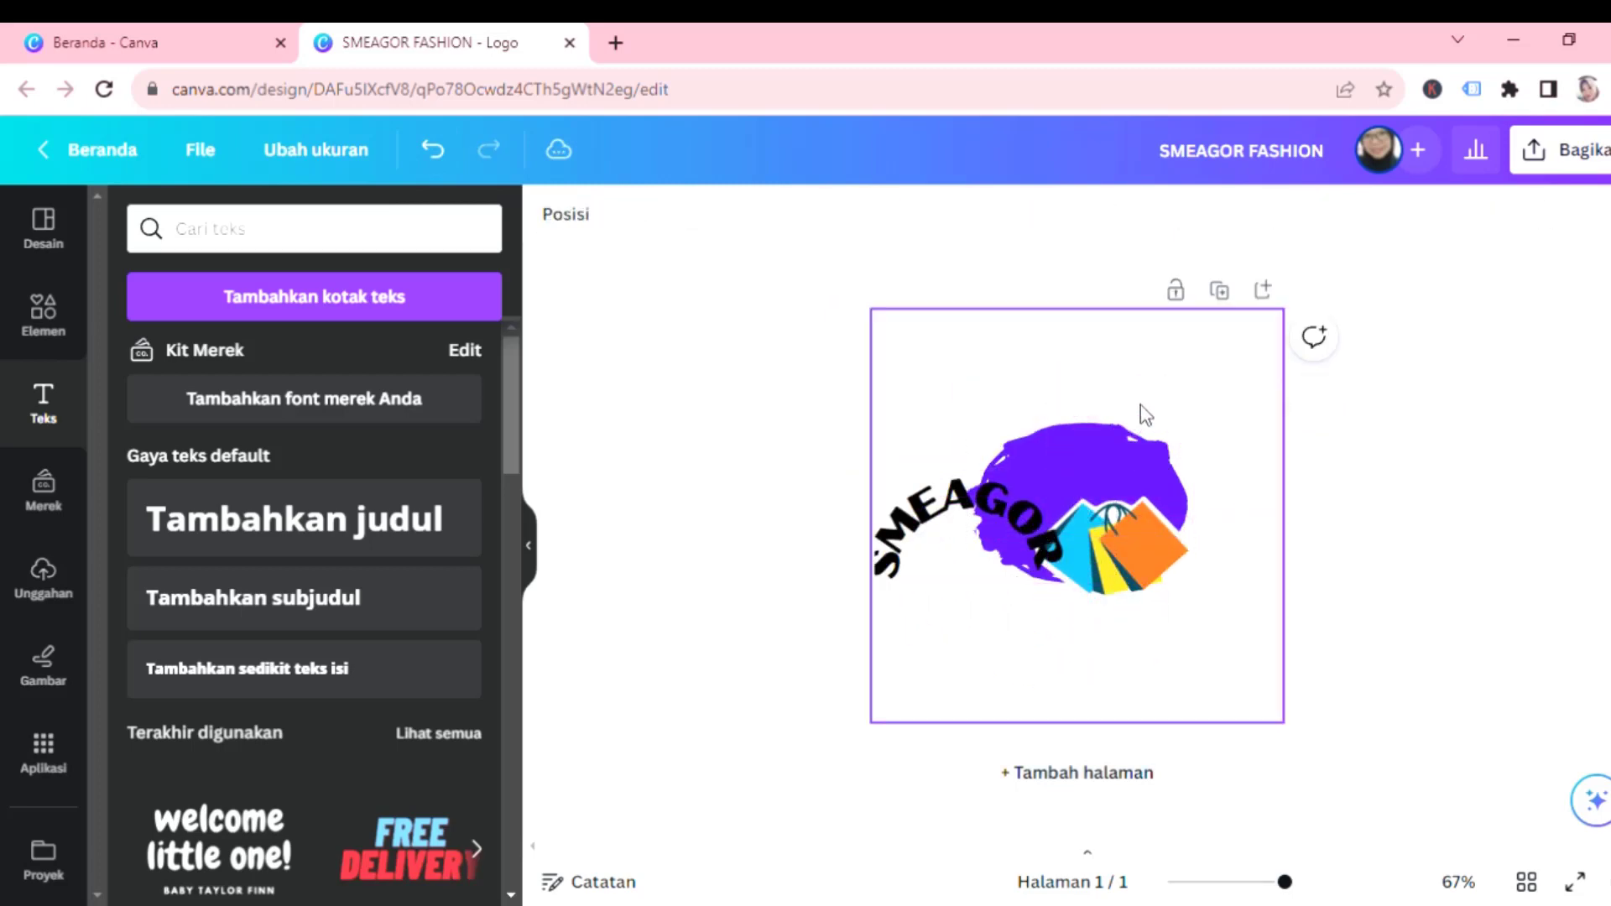
Place the curved SMEAGOR text along the violet oval's upper edge and move the shopping bags to the oval's left side.
drag(979, 521, 1107, 470)
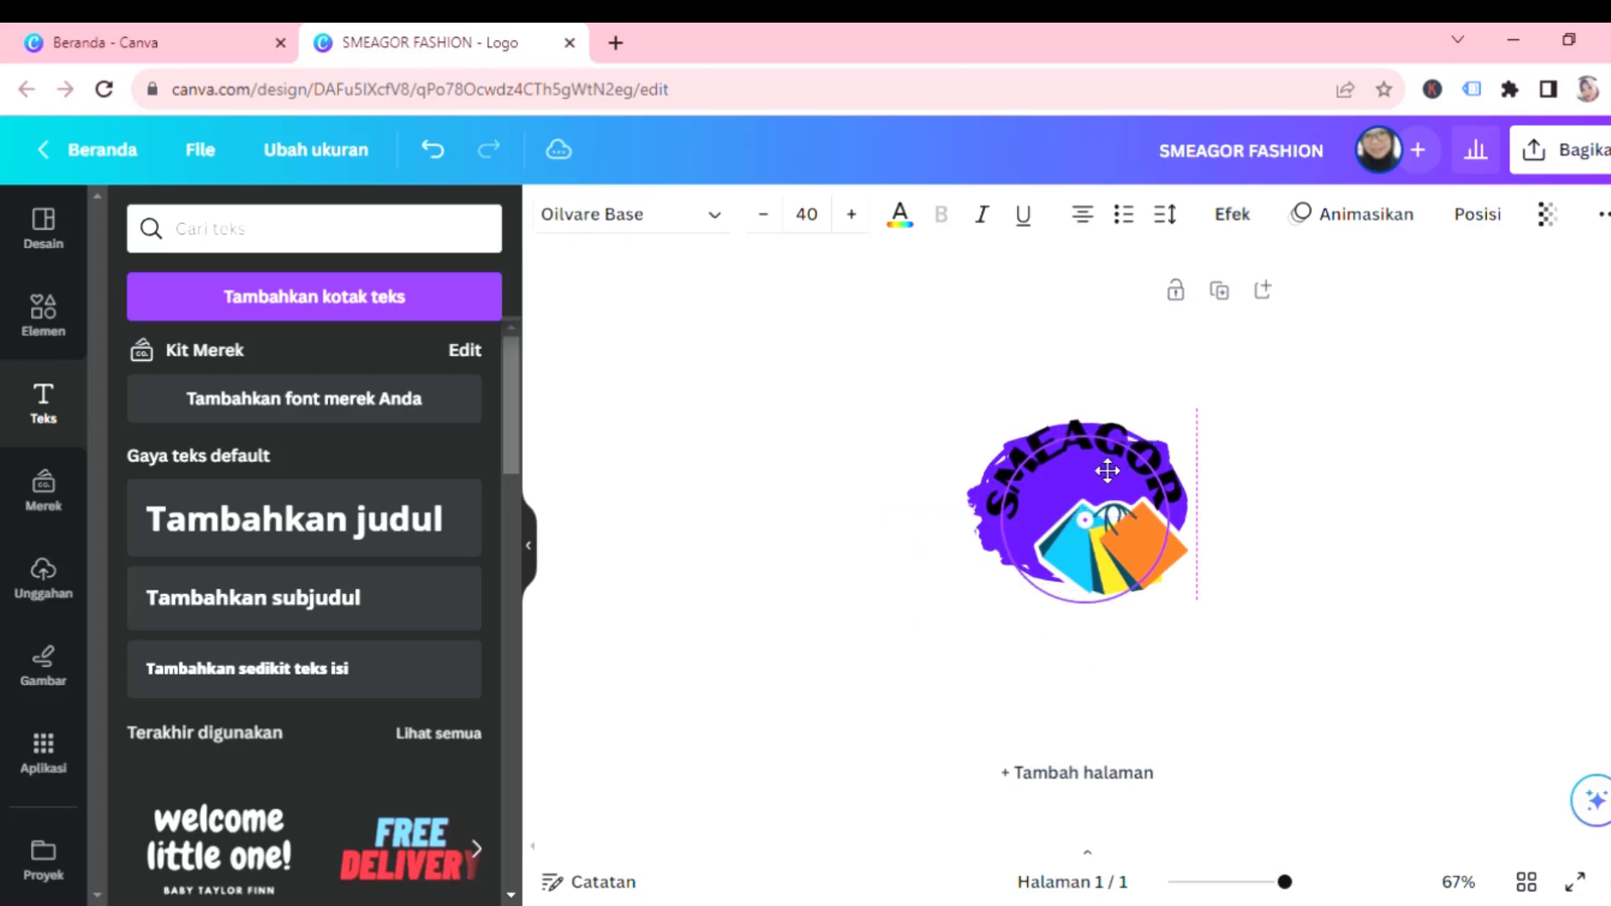
click(1230, 431)
drag(1136, 552, 959, 478)
click(1209, 559)
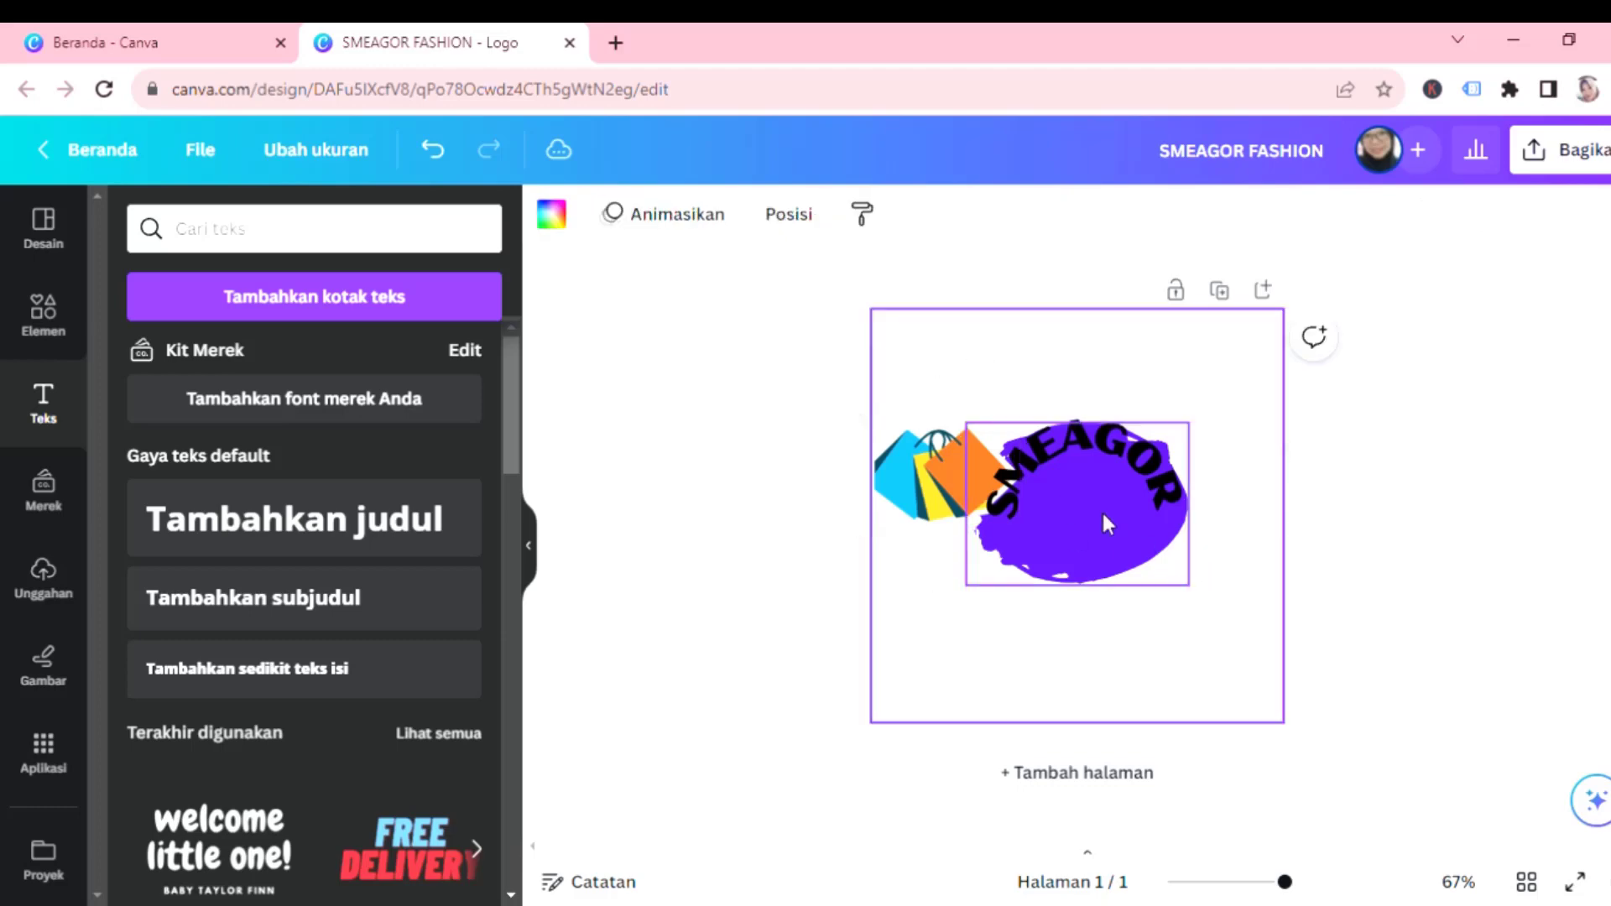
click(930, 468)
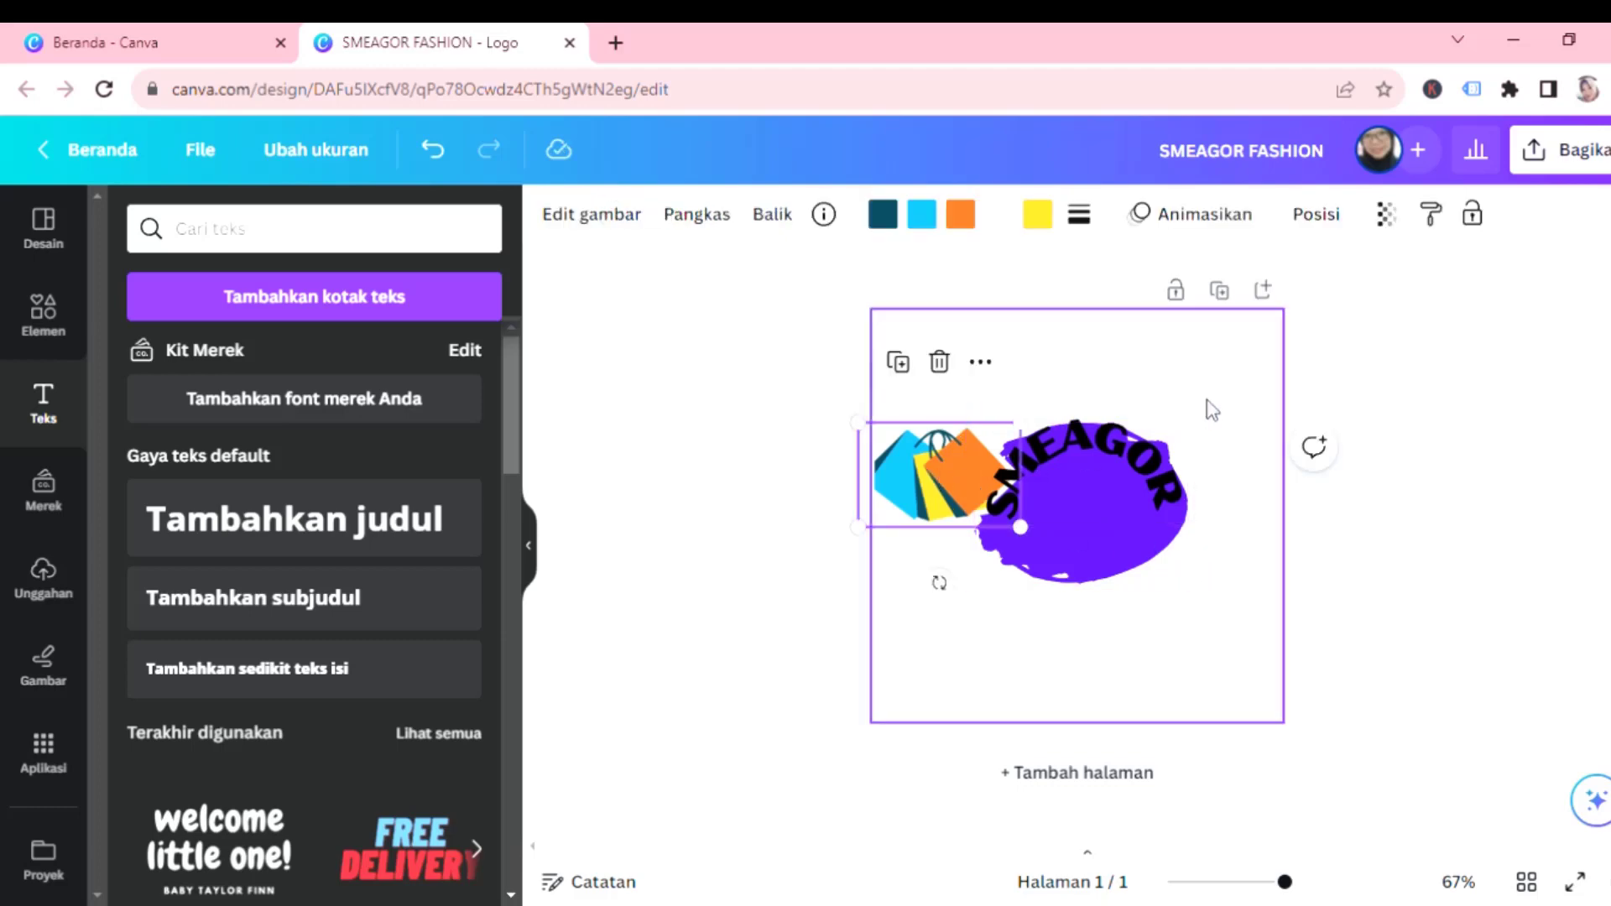
click(1224, 410)
Shrink the curved SMEAGOR text to size 32,6 and center it over the upper part of the violet oval.
click(1158, 478)
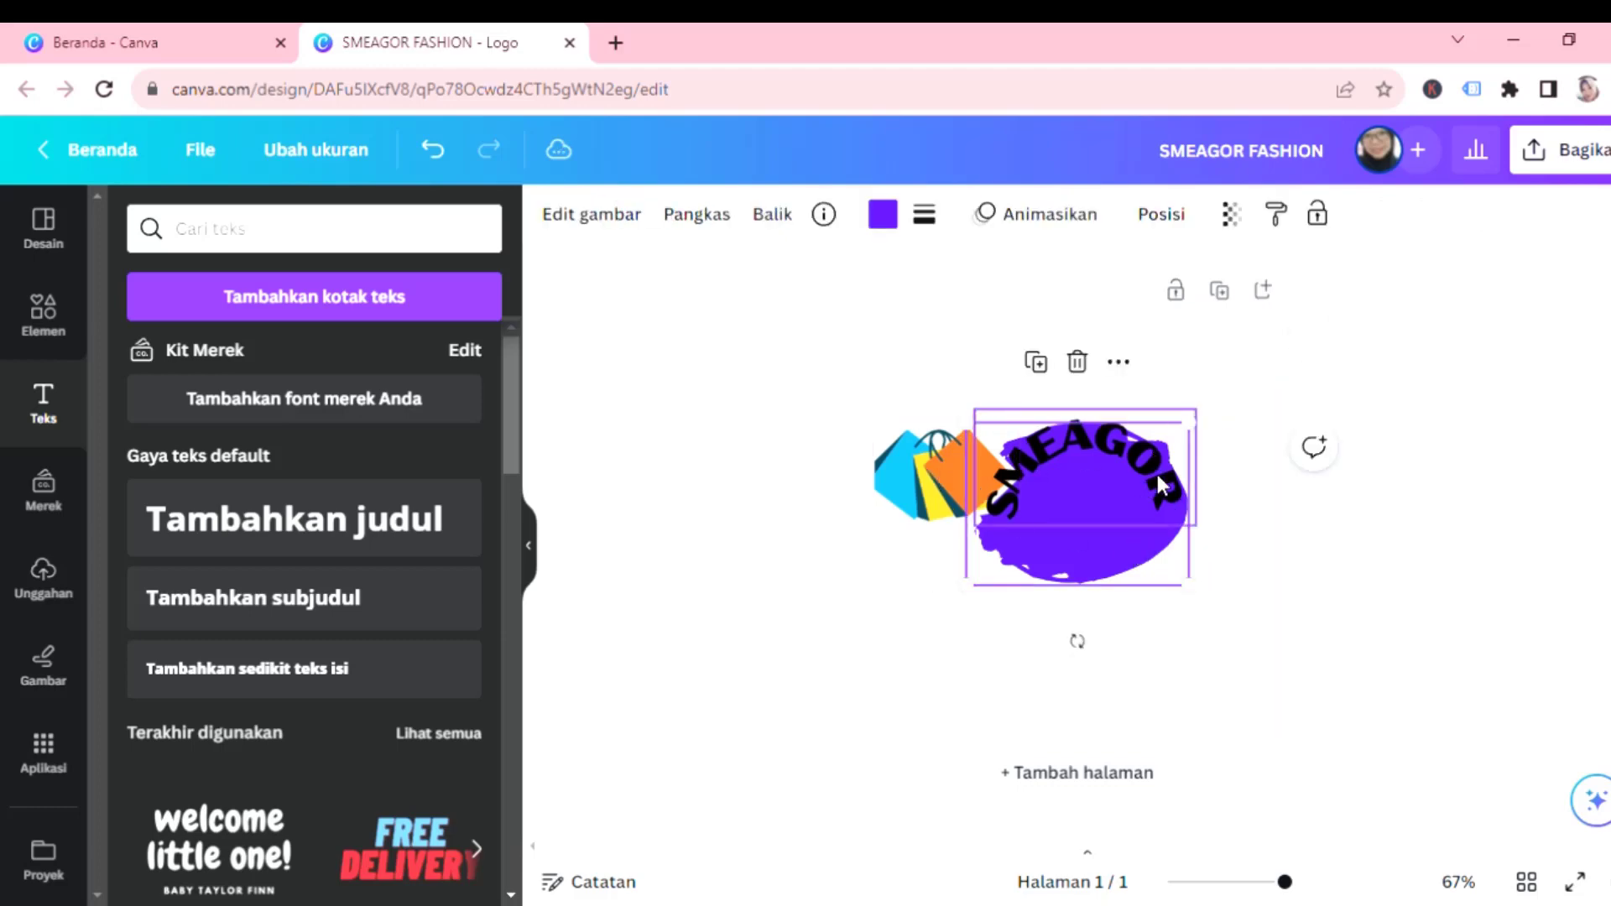
click(1158, 479)
drag(1191, 530, 1156, 534)
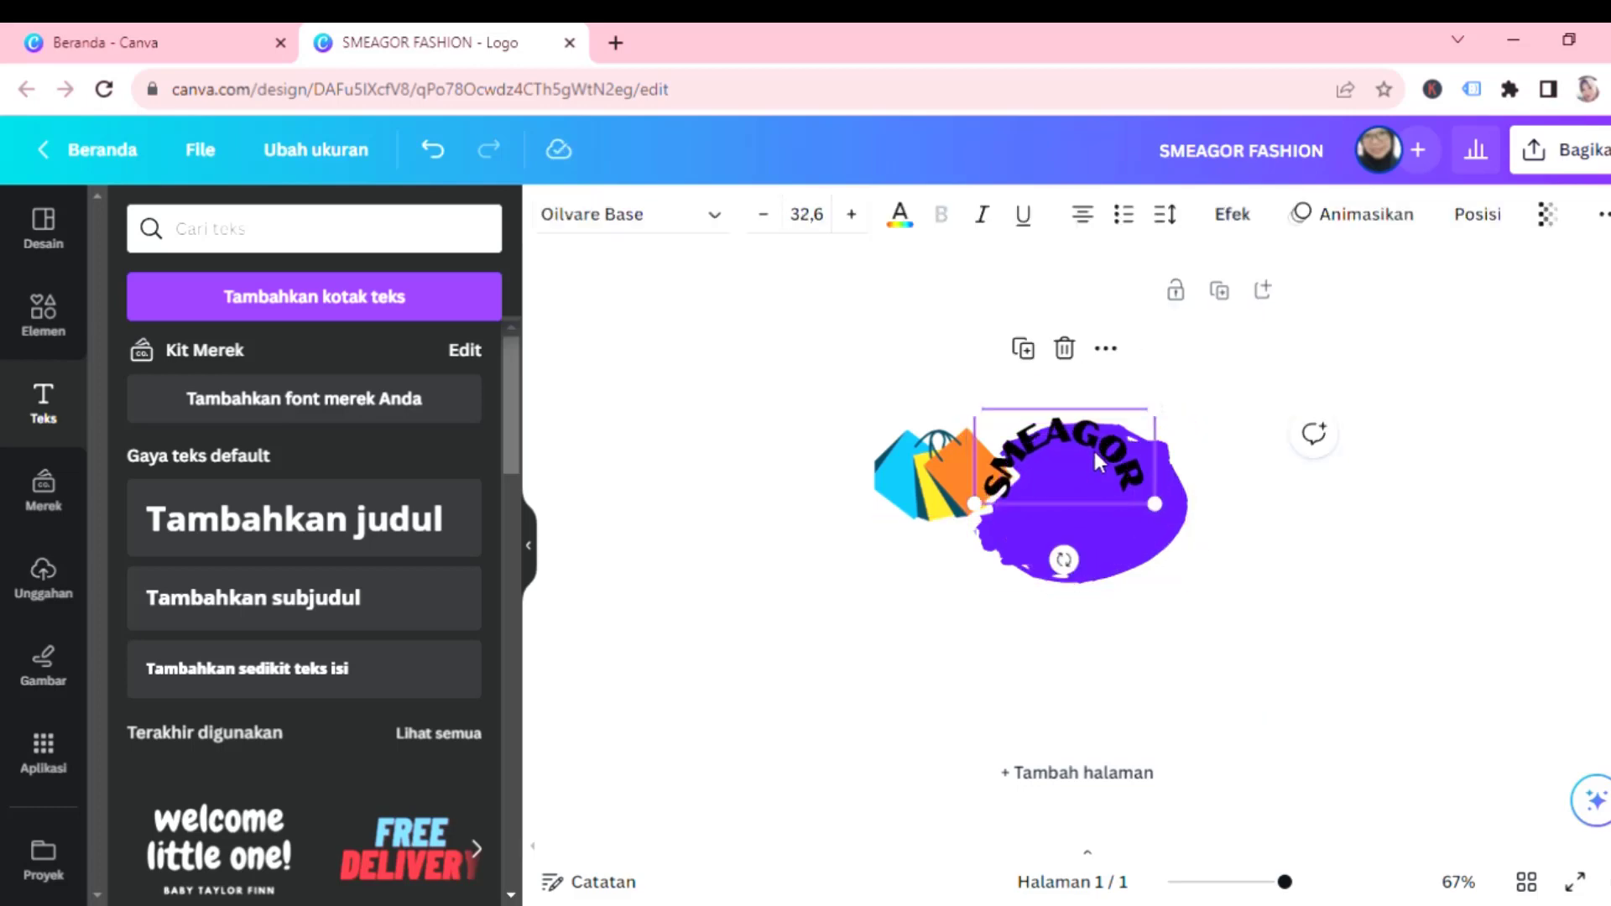
drag(1093, 447, 1122, 470)
Try pink on the violet oval, and recolor it magenta #cb6ce6.
click(1125, 546)
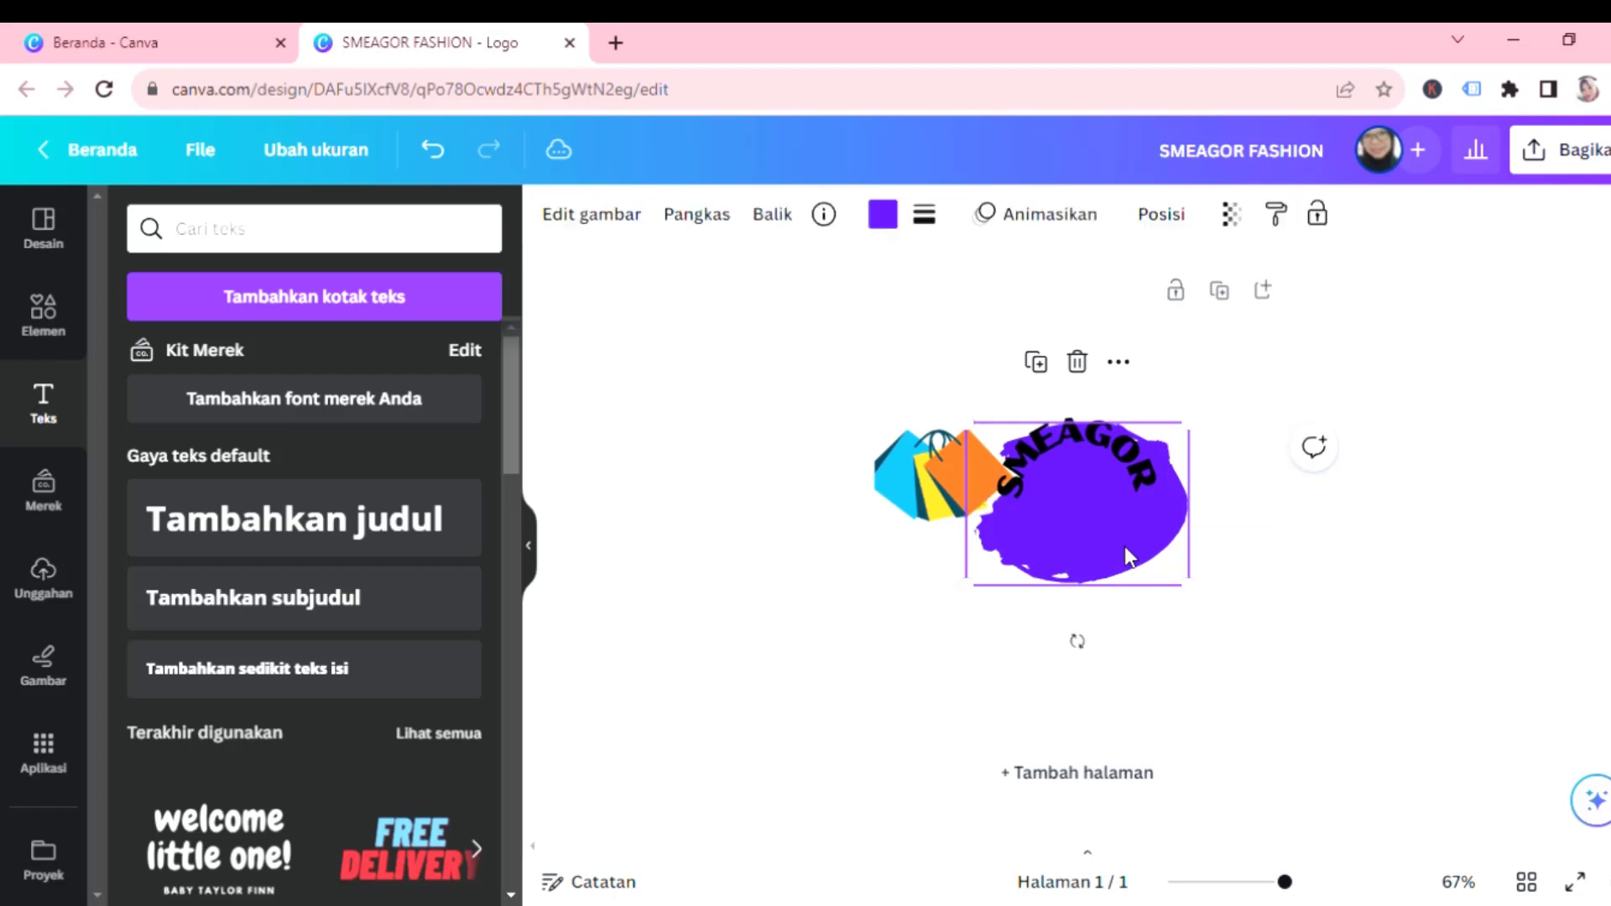
click(890, 225)
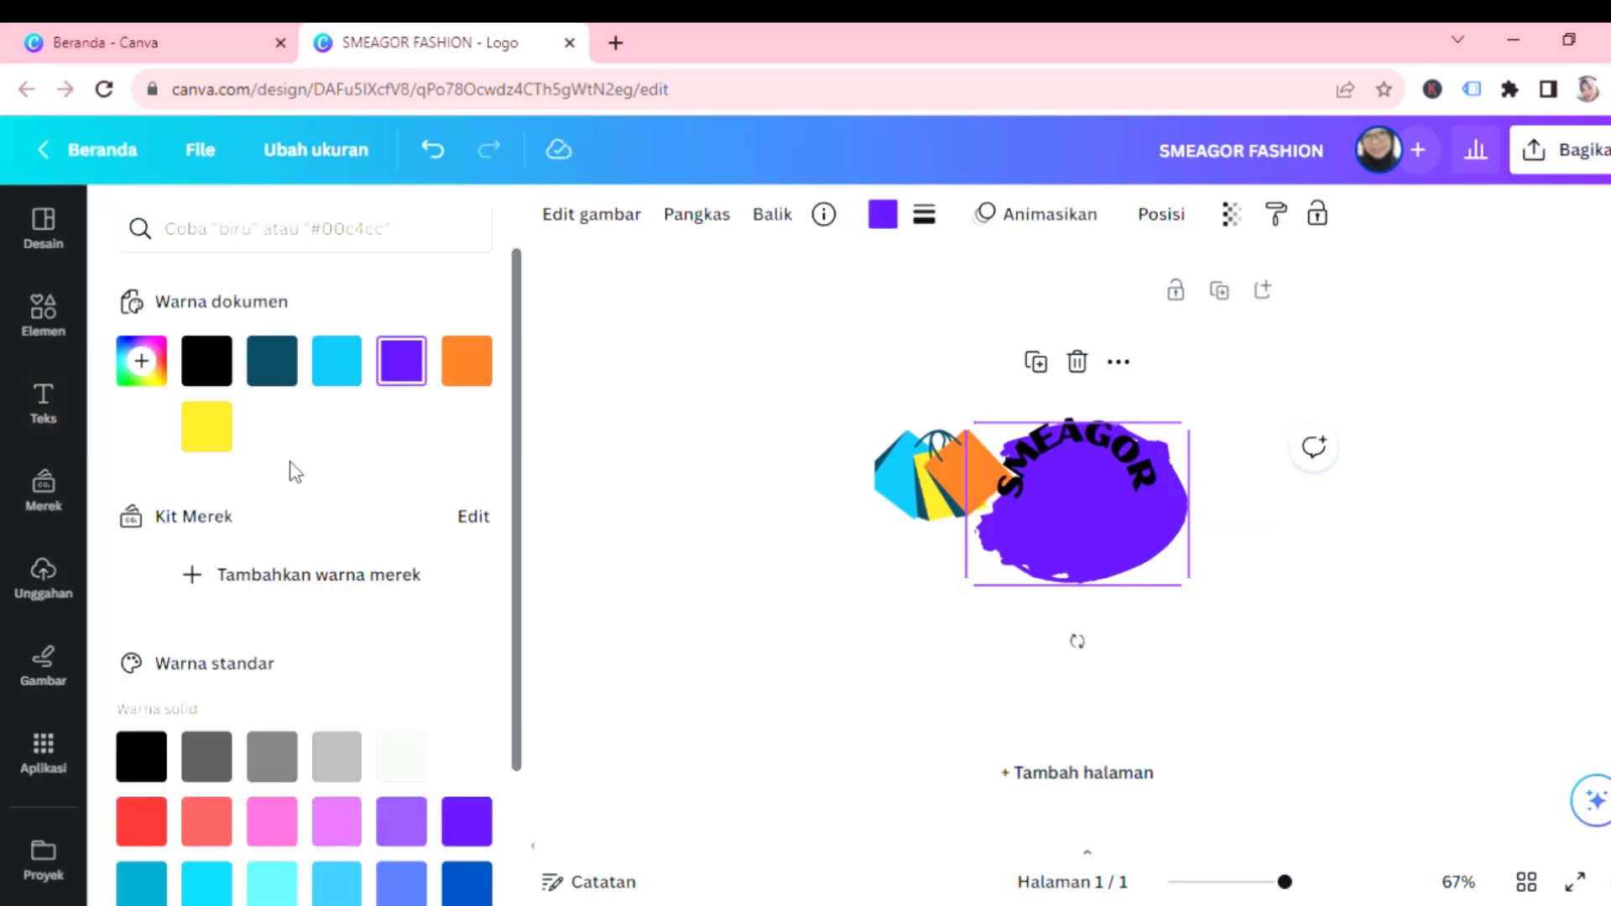
click(274, 827)
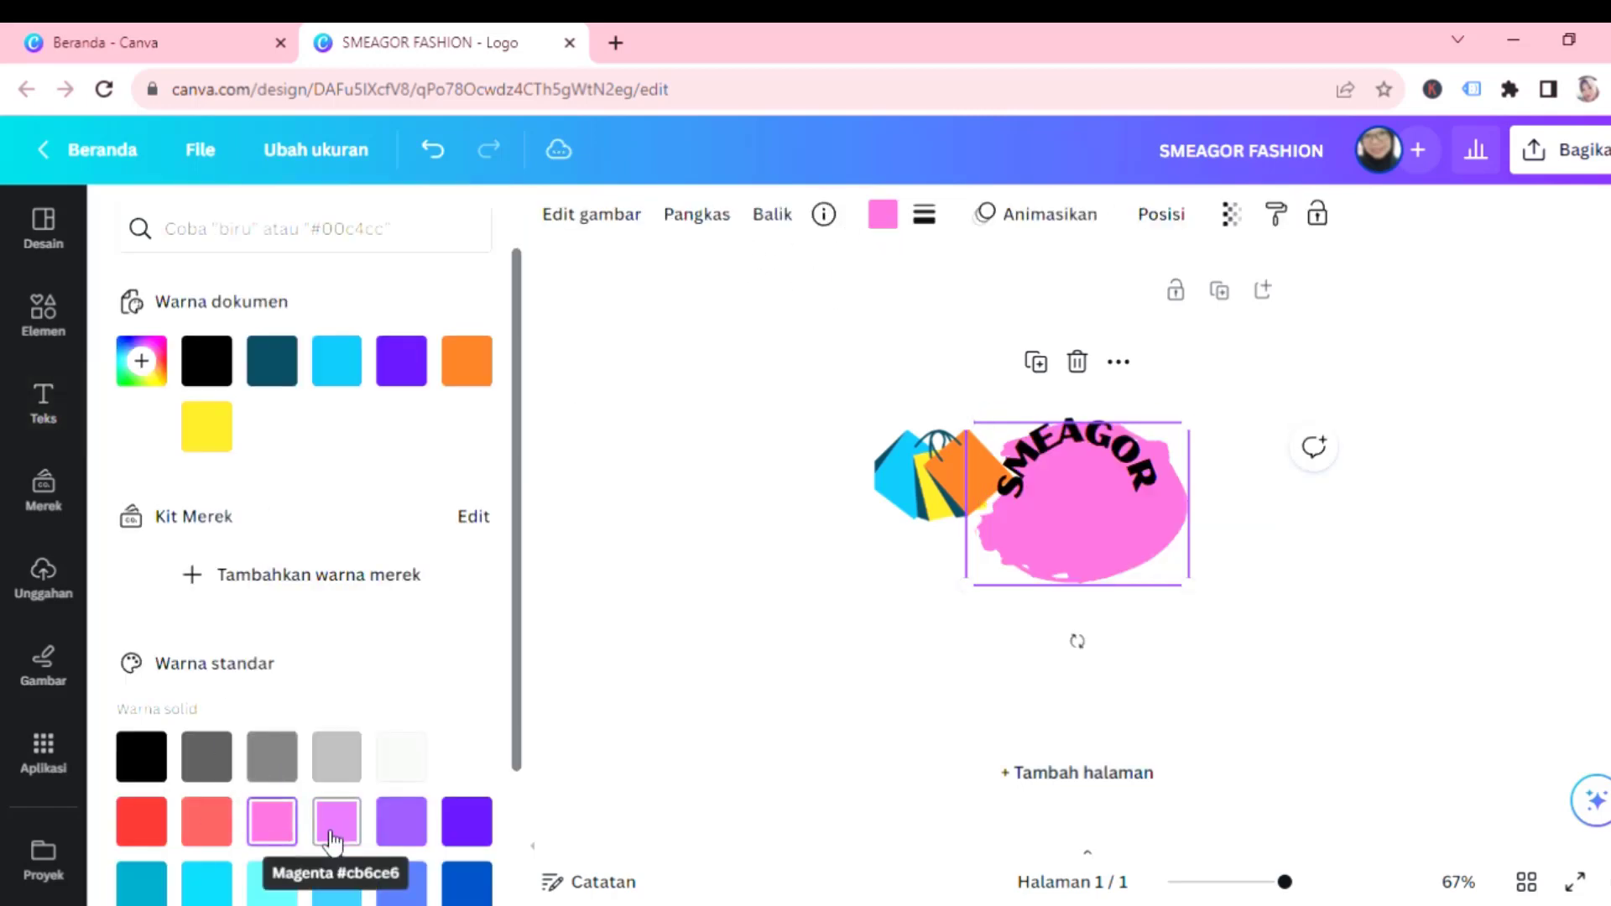
click(334, 827)
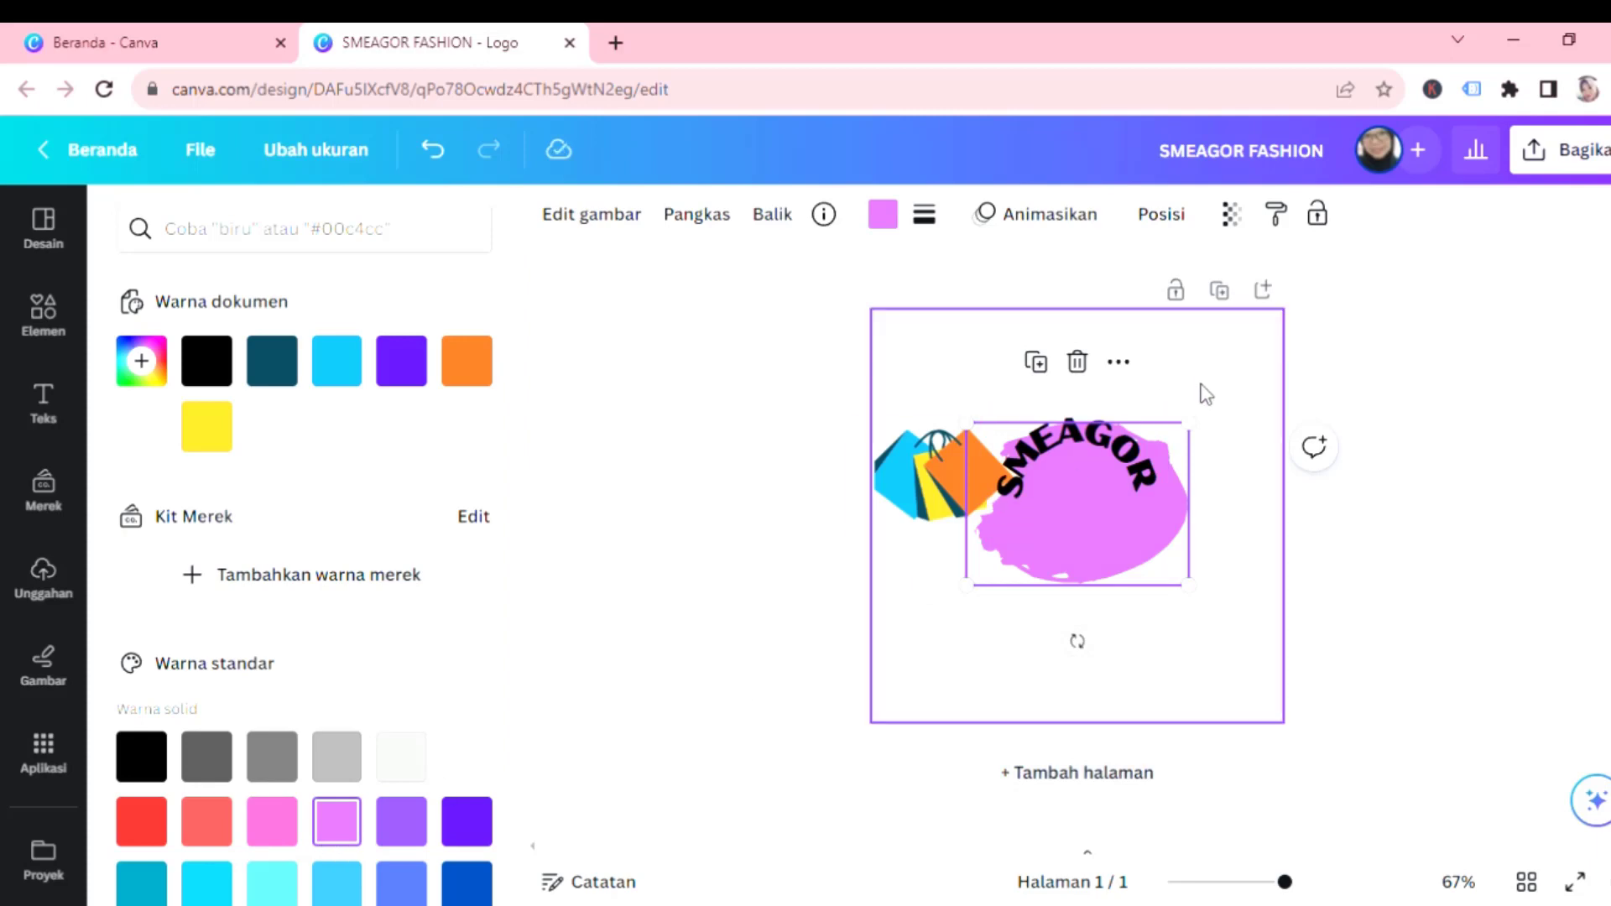
Try the shopping bags on the oval, and place them above its upper-left edge.
click(1139, 467)
drag(1147, 478, 1146, 477)
drag(933, 471, 1101, 552)
drag(982, 539, 841, 392)
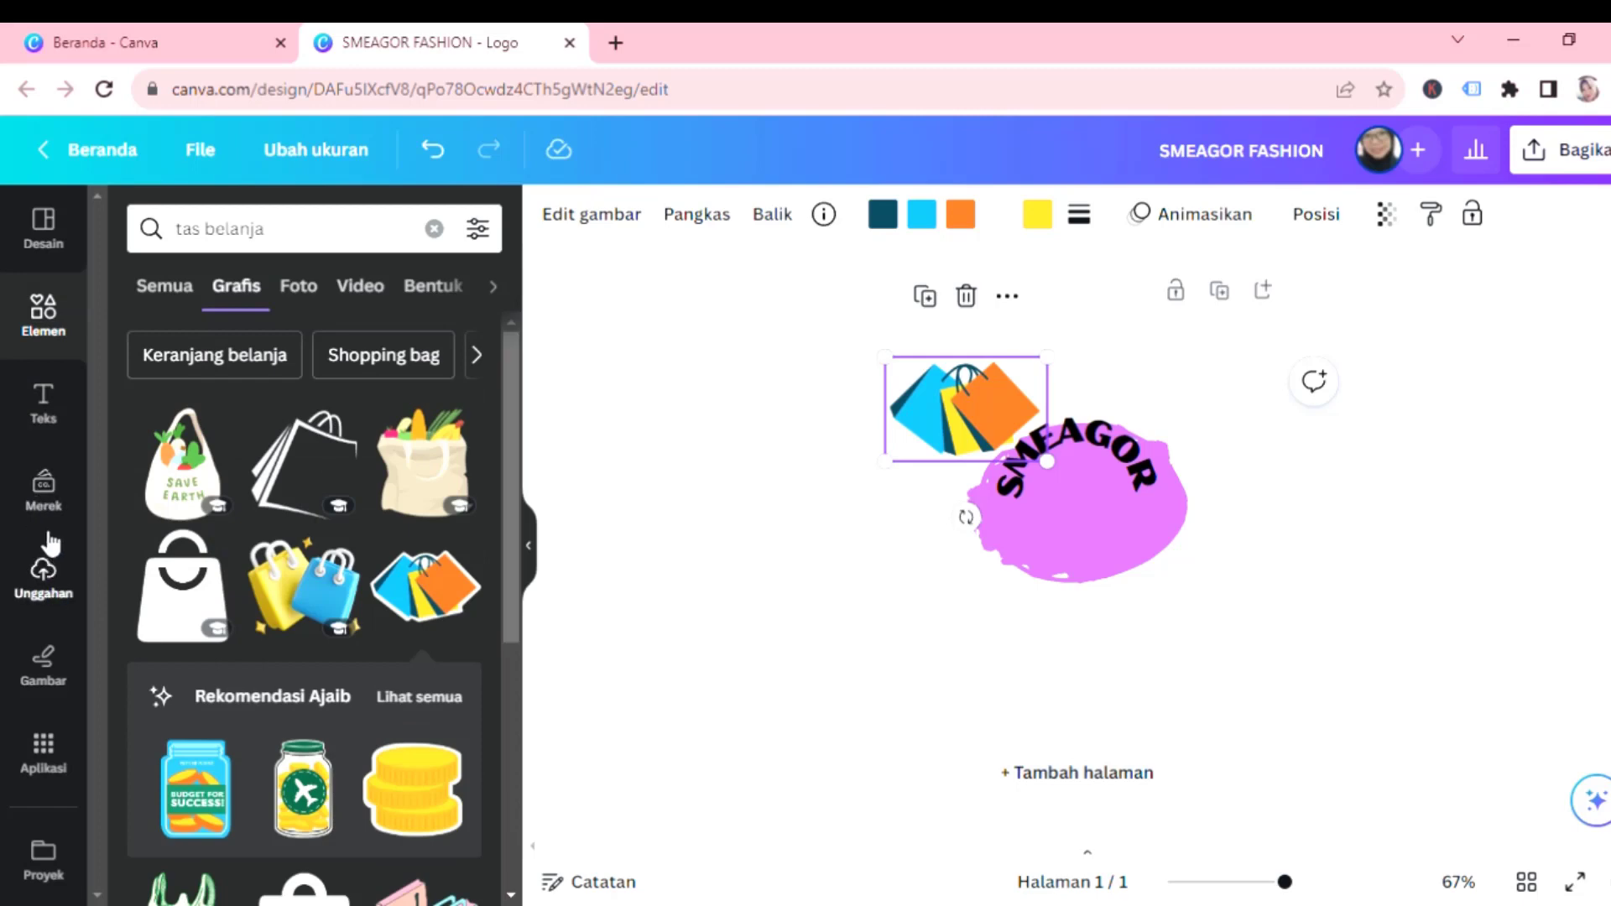
Add a subheading text box and replace its placeholder with Fashion.
click(83, 414)
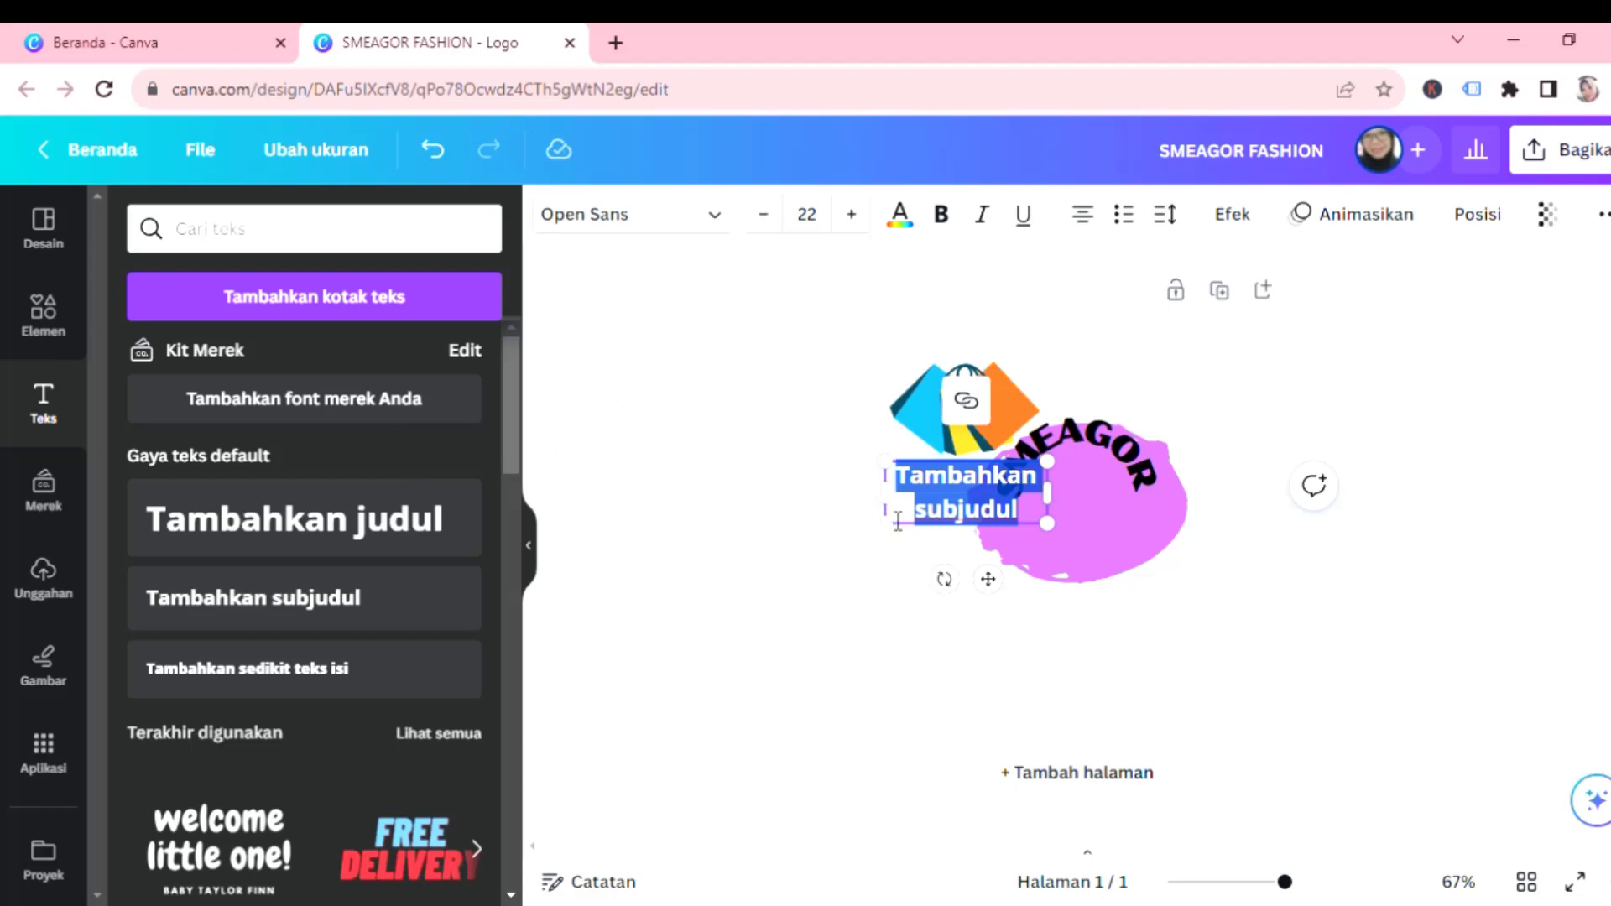
text(Fshion)
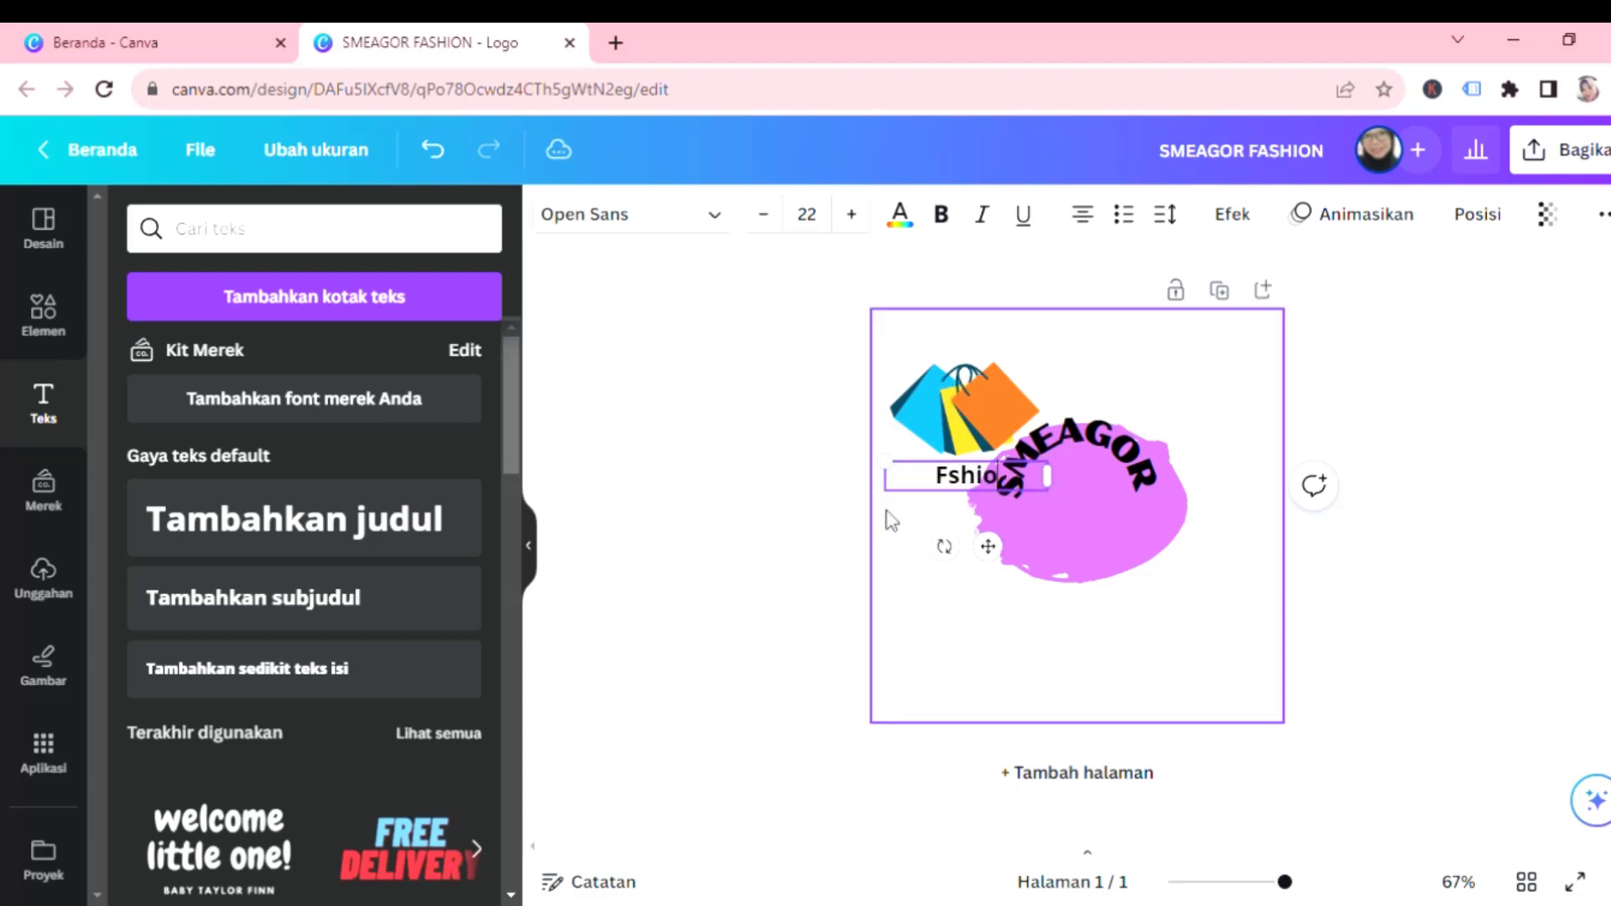
key(BackSpace)
key(BackSpace)
key(BackSpace)
key(BackSpace)
text(ashion)
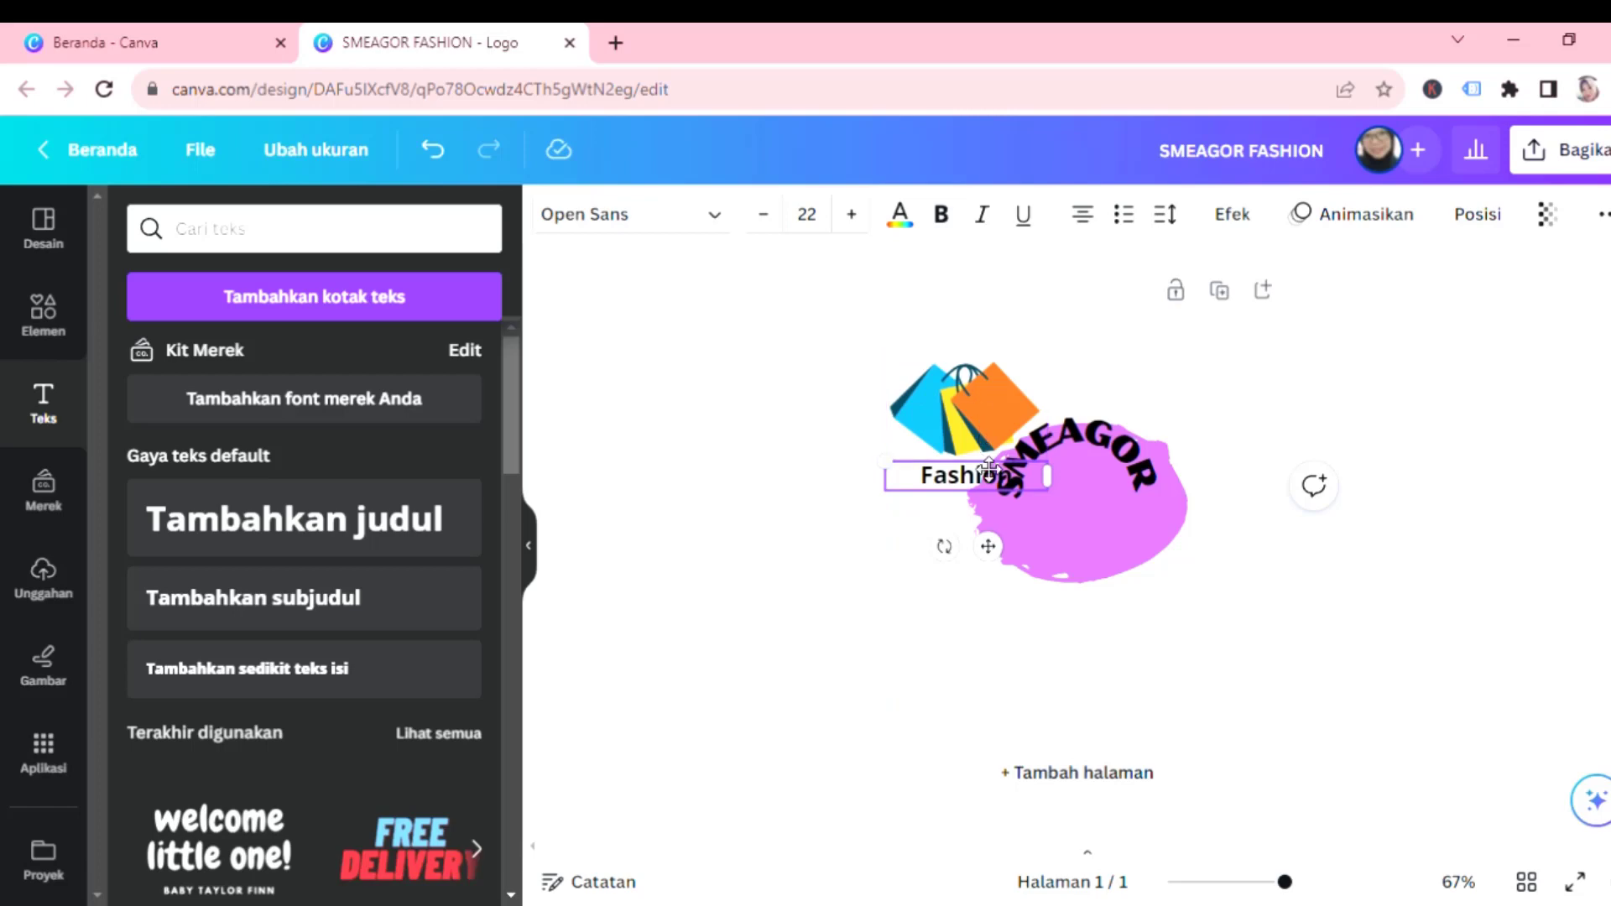
Set the Fashion text in the Shrikhand font and place it beneath the curved SMEAGOR text.
click(718, 217)
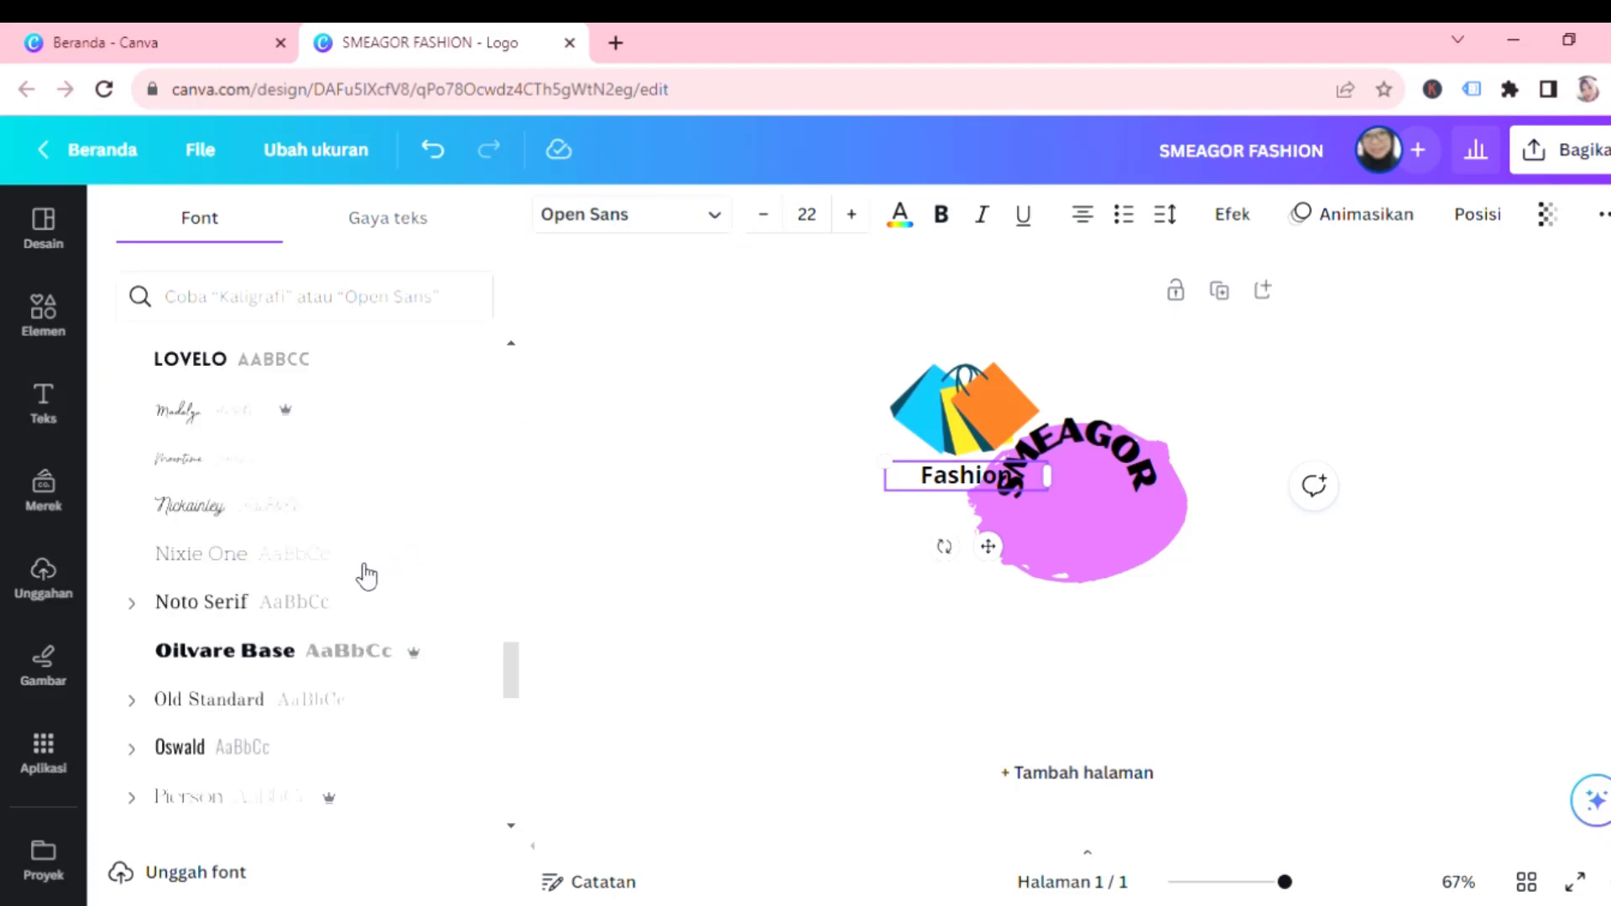
scroll(319, 646, up, 4)
scroll(268, 718, down, 3)
scroll(282, 781, down, 6)
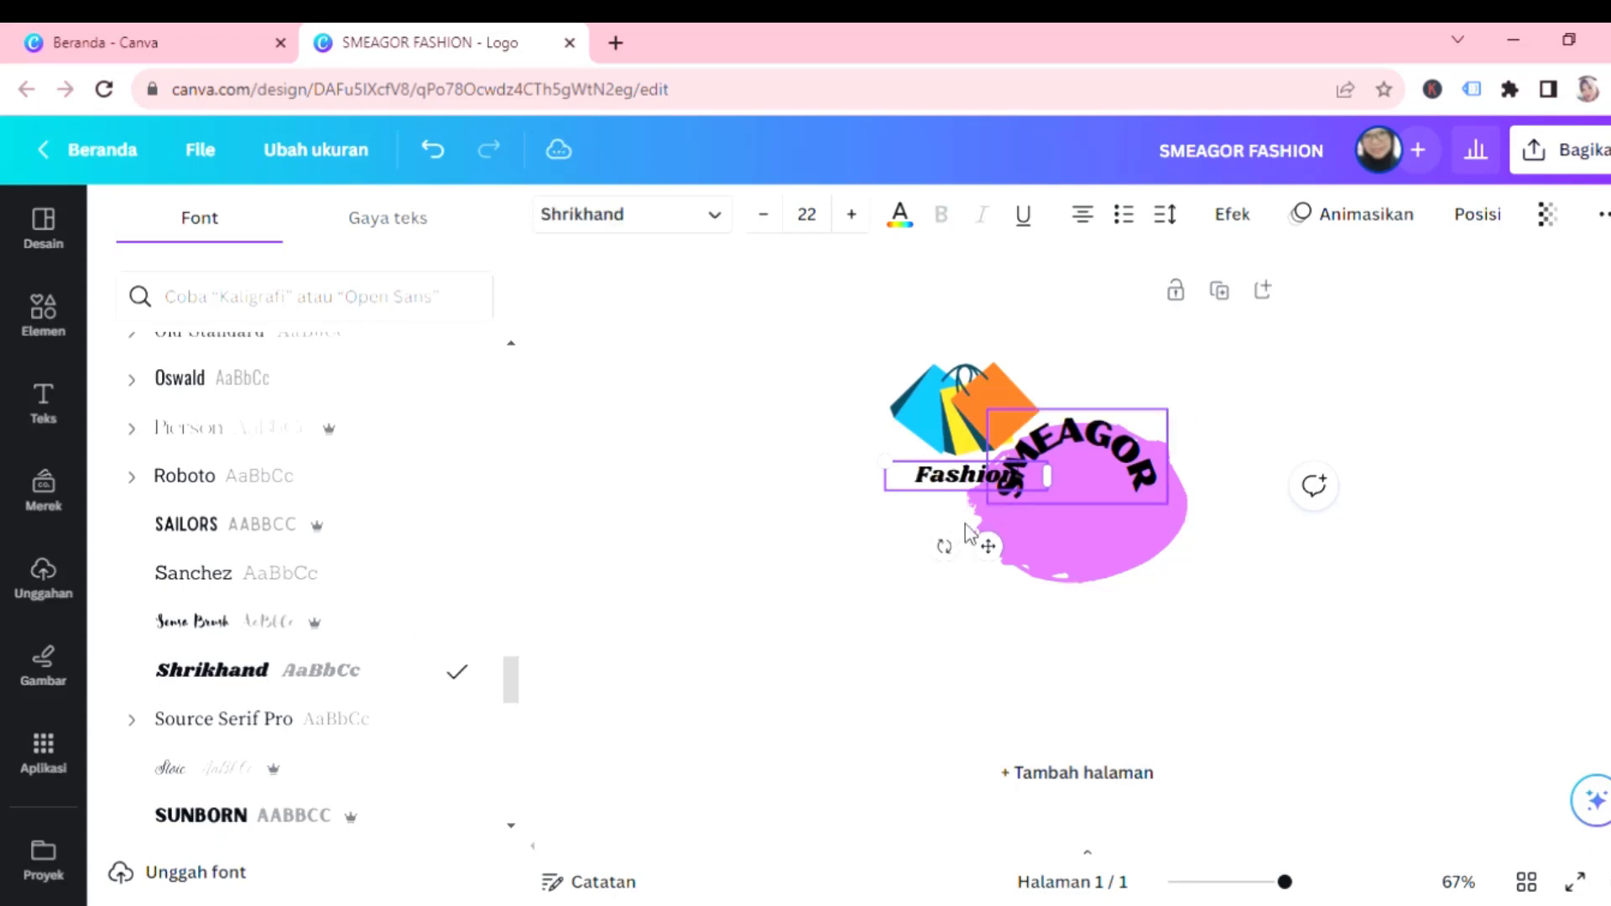
drag(1002, 557, 1100, 581)
Delete the magenta oval and center the Fashion text below the SMEAGOR arc.
click(1179, 514)
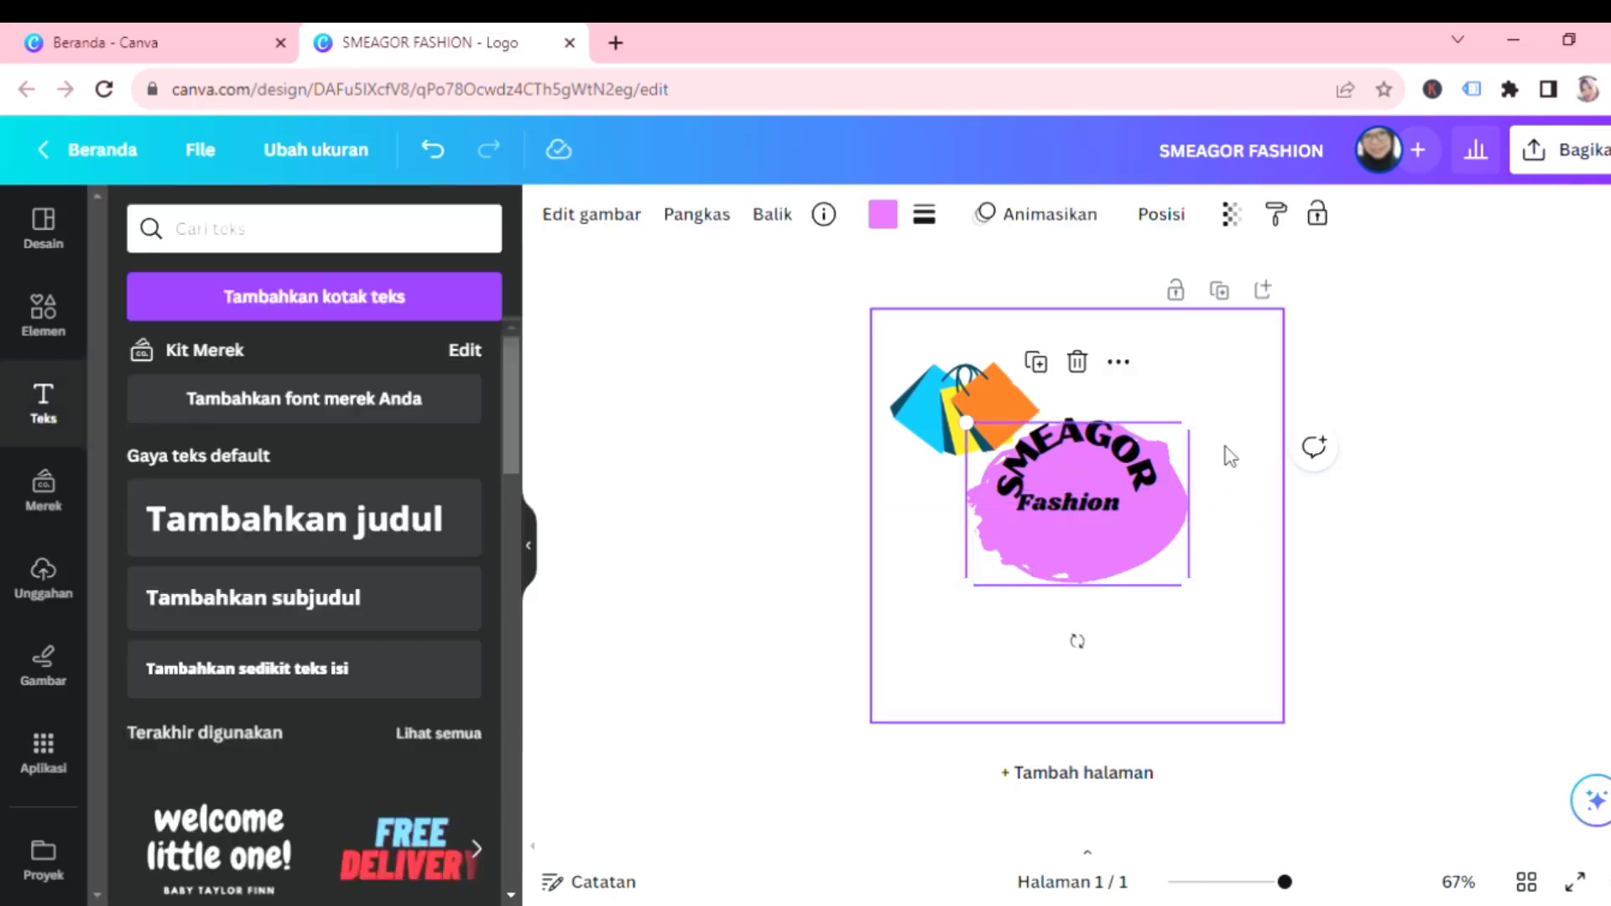
key(Delete)
drag(1074, 516, 1110, 531)
Search the graphic elements for splash.
click(59, 346)
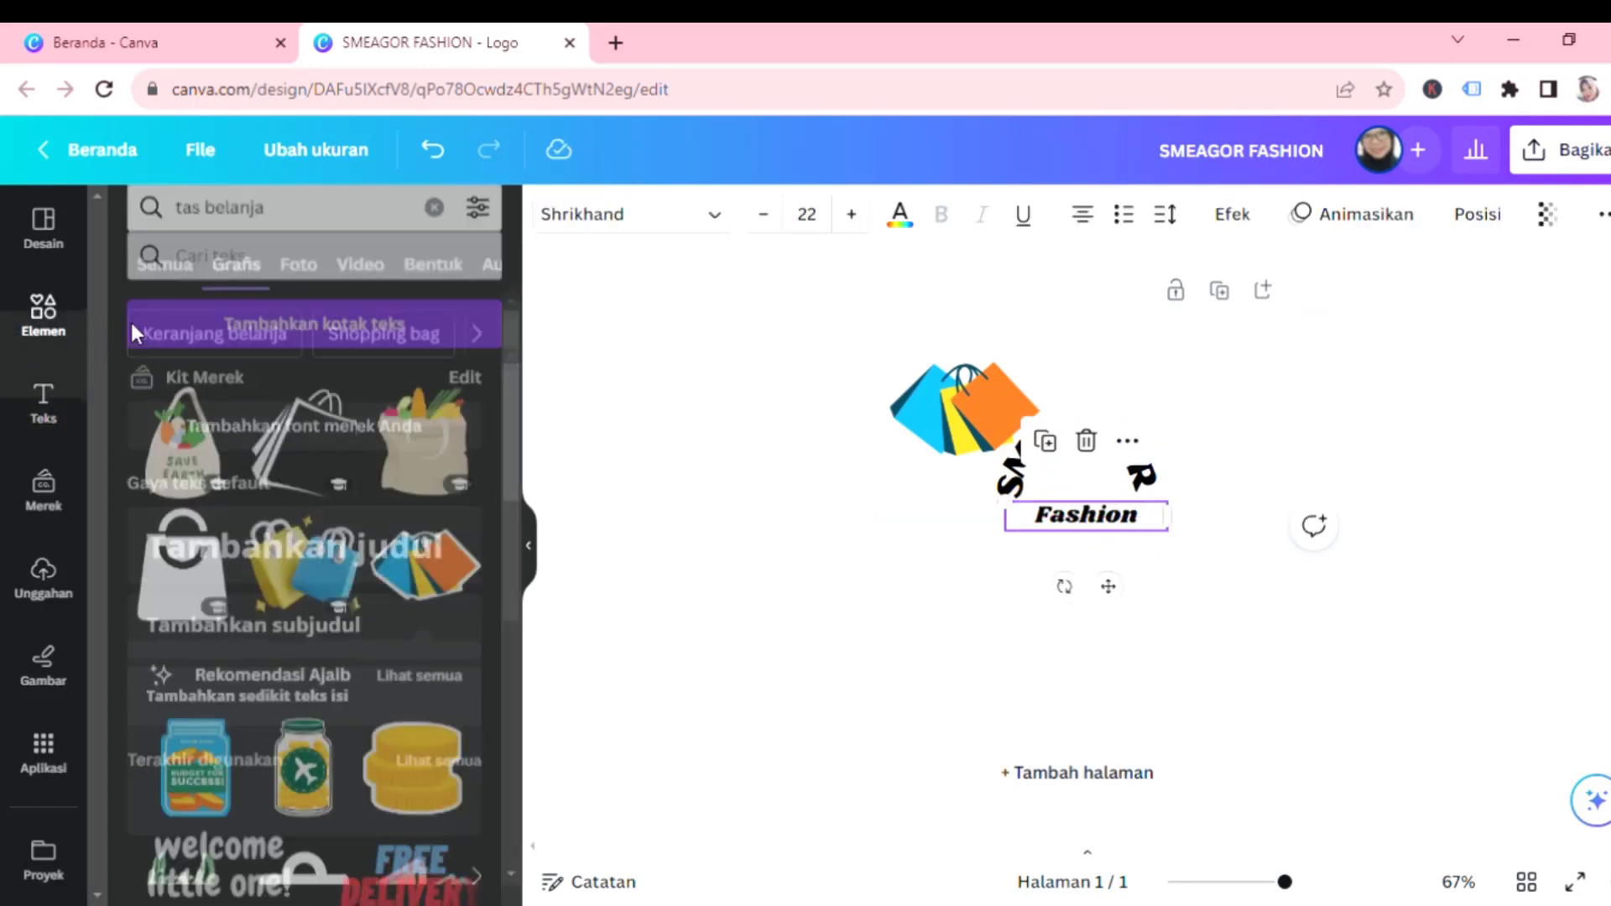
click(215, 229)
triple_click(215, 228)
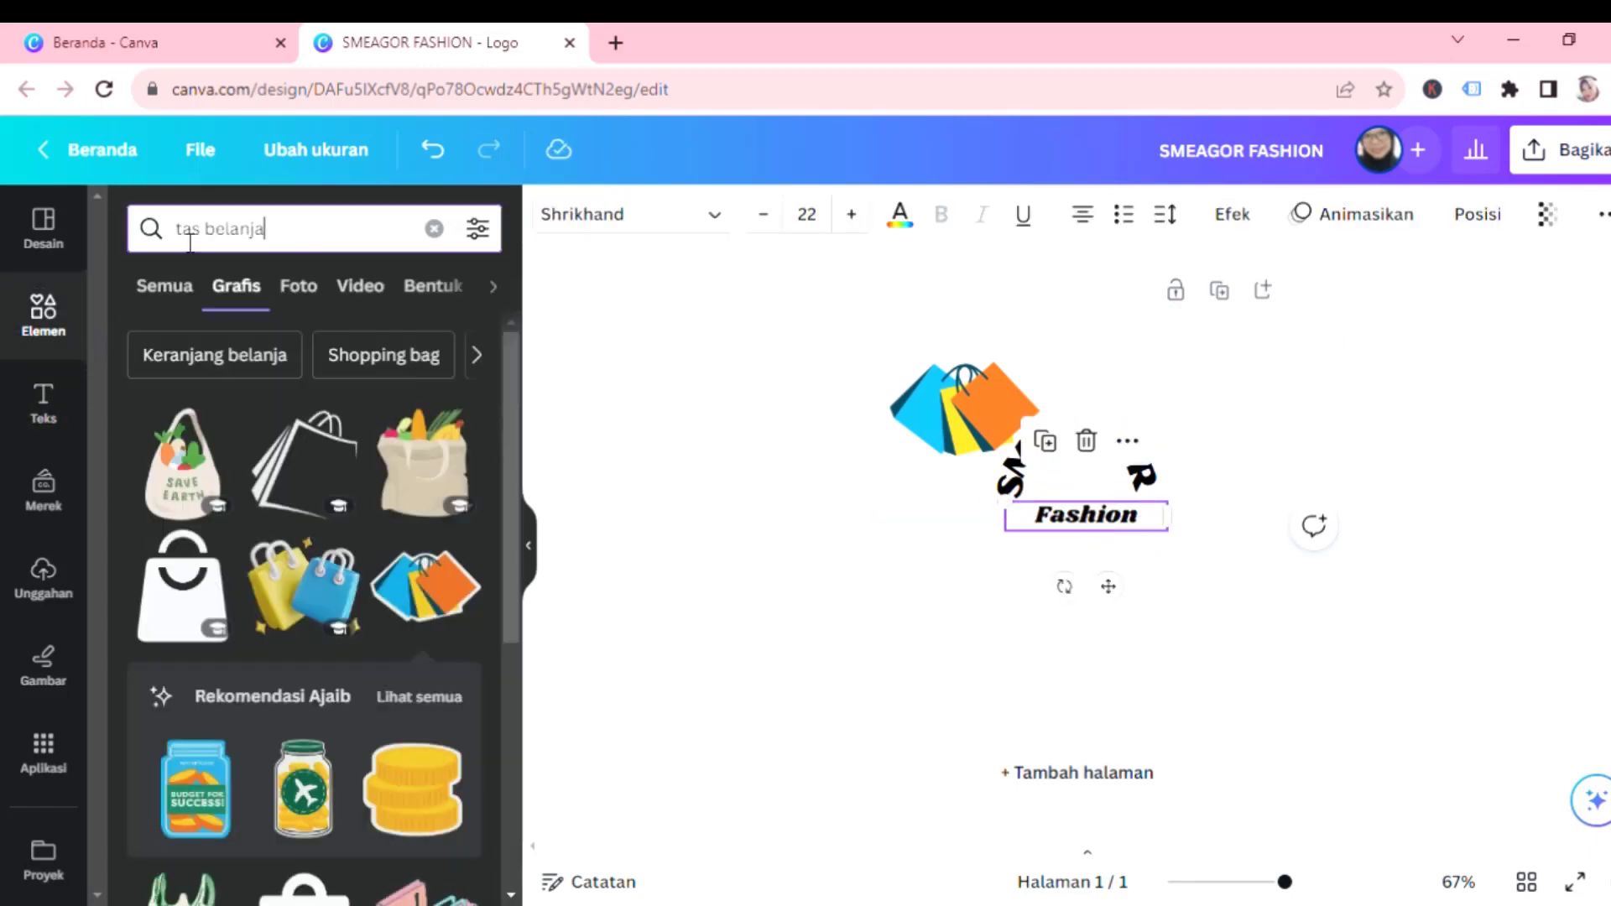
text(splas)
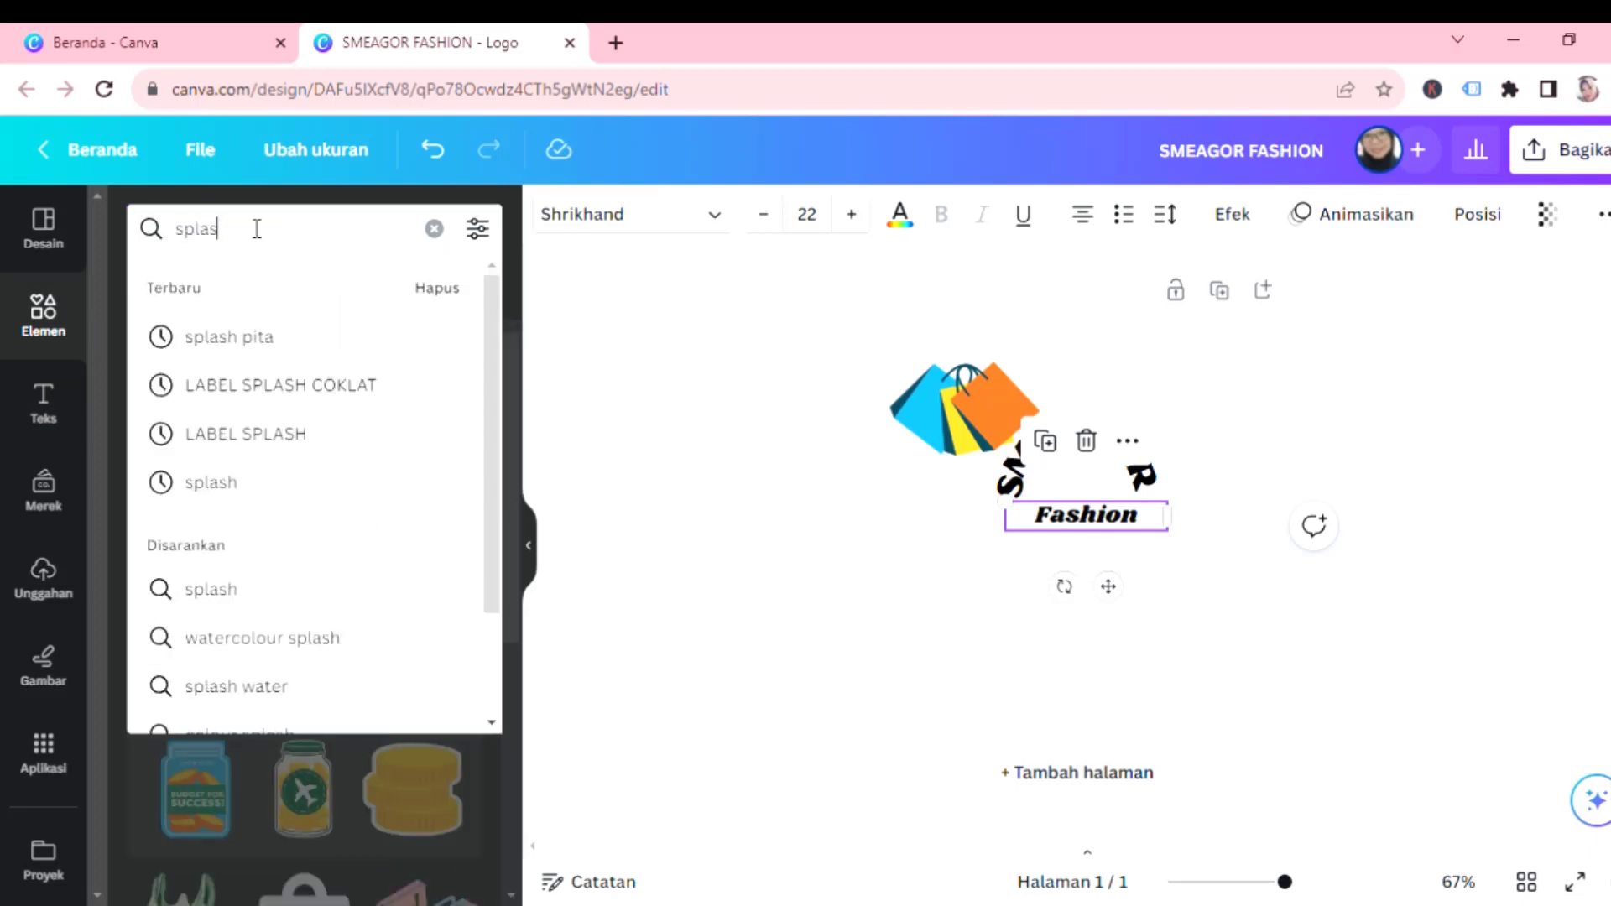
text(h)
key(Return)
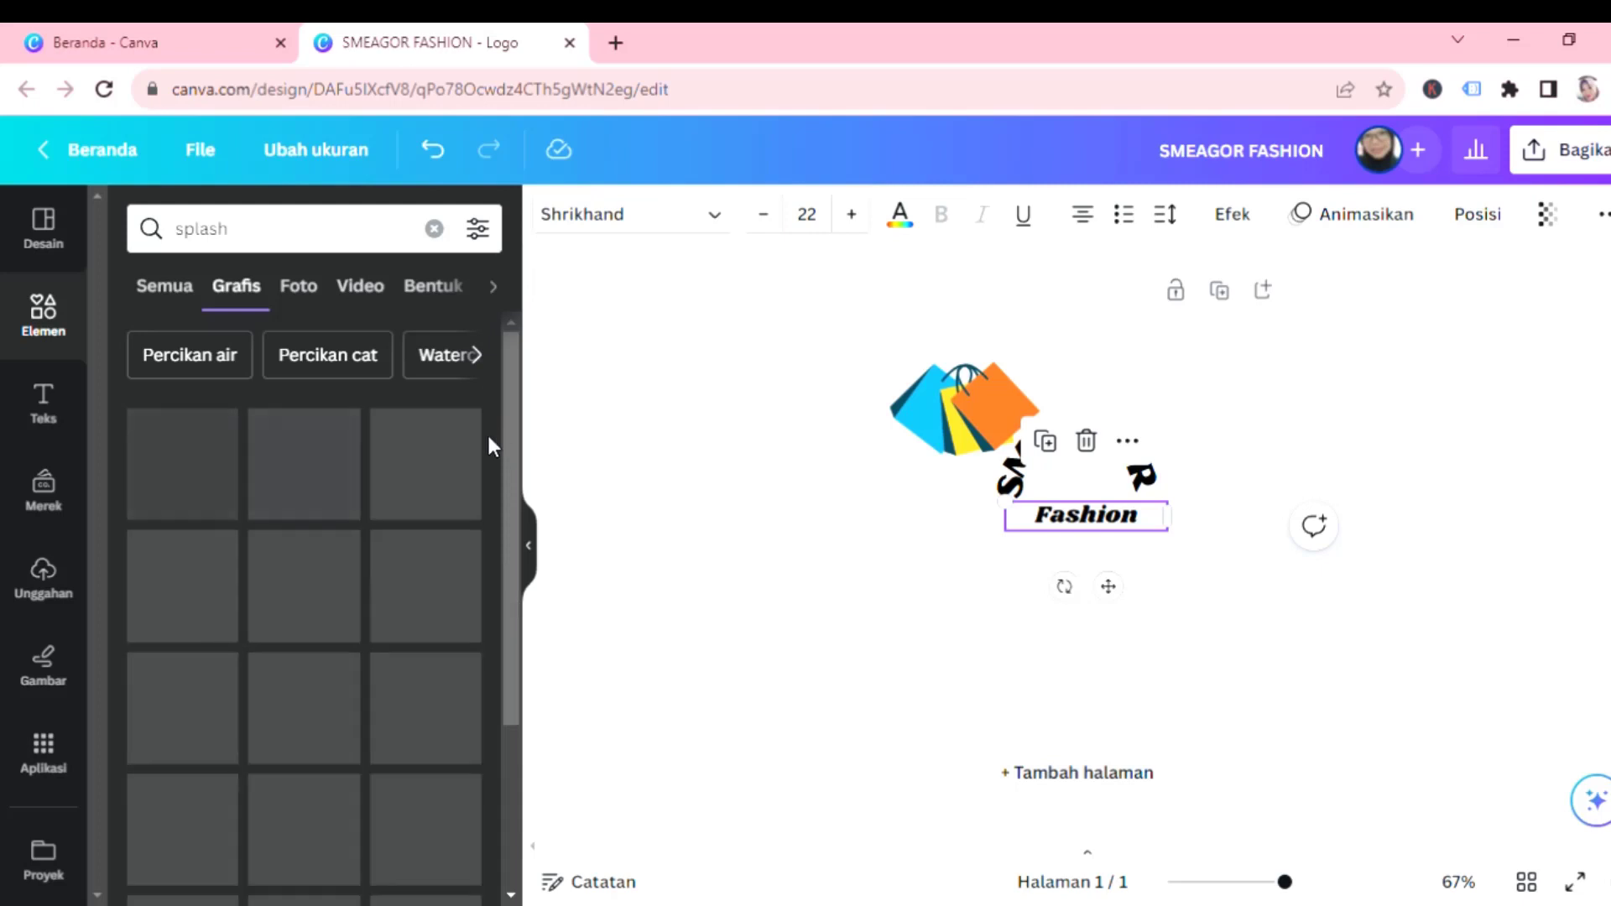
Add the solid round brush-edged graphic from the splash results and place it over the SMEAGOR and Fashion text.
scroll(465, 440, down, 2)
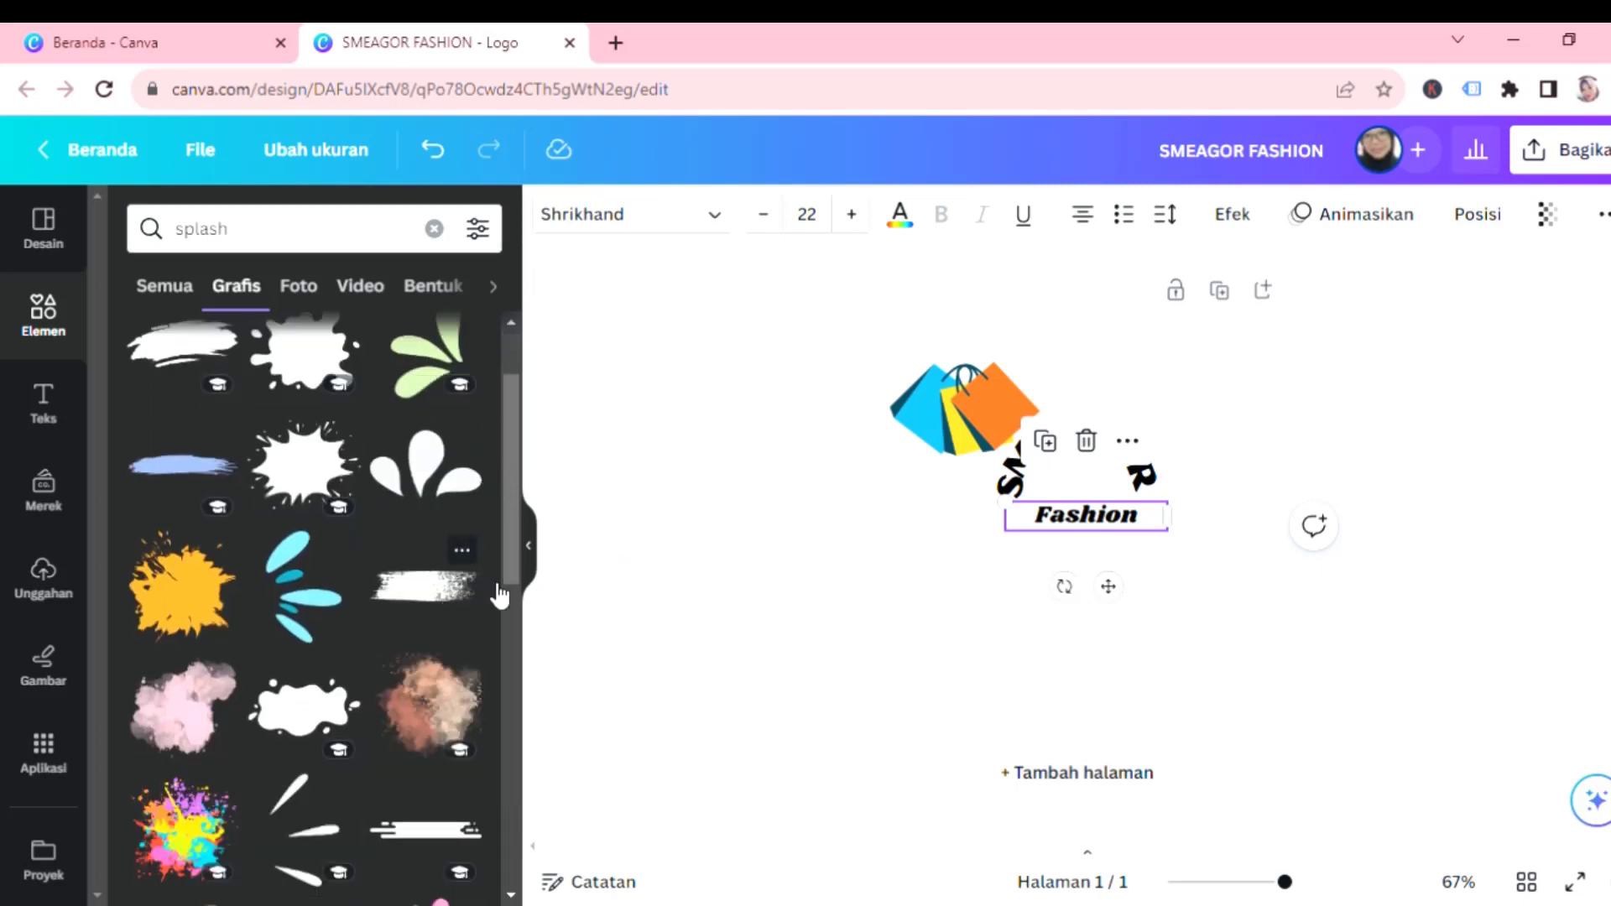
scroll(503, 613, down, 10)
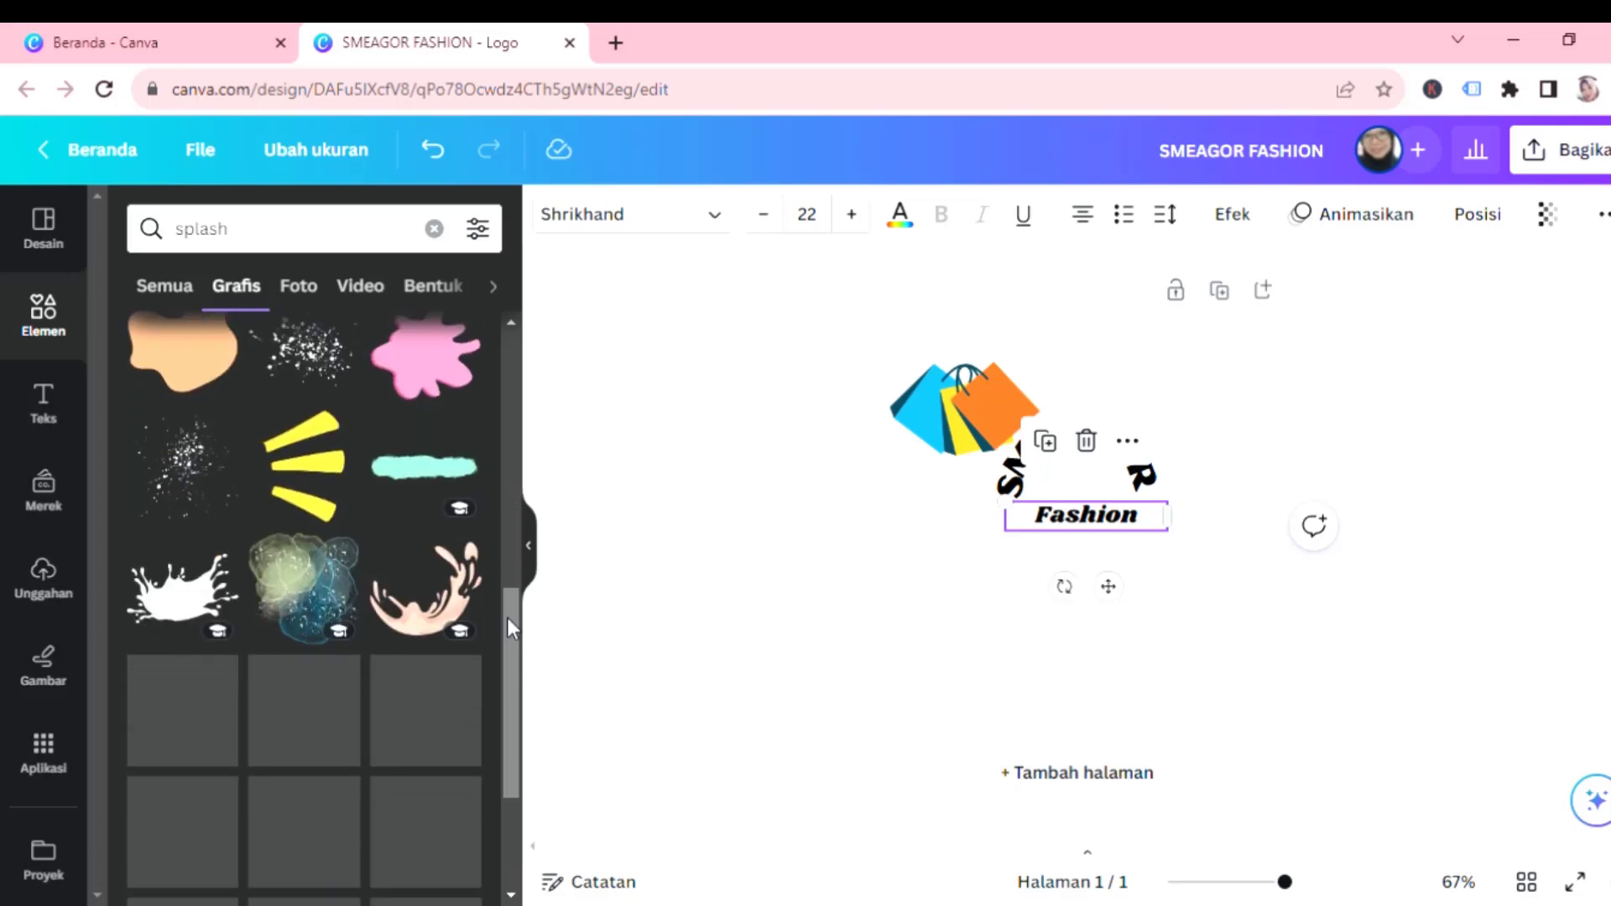
scroll(506, 617, down, 3)
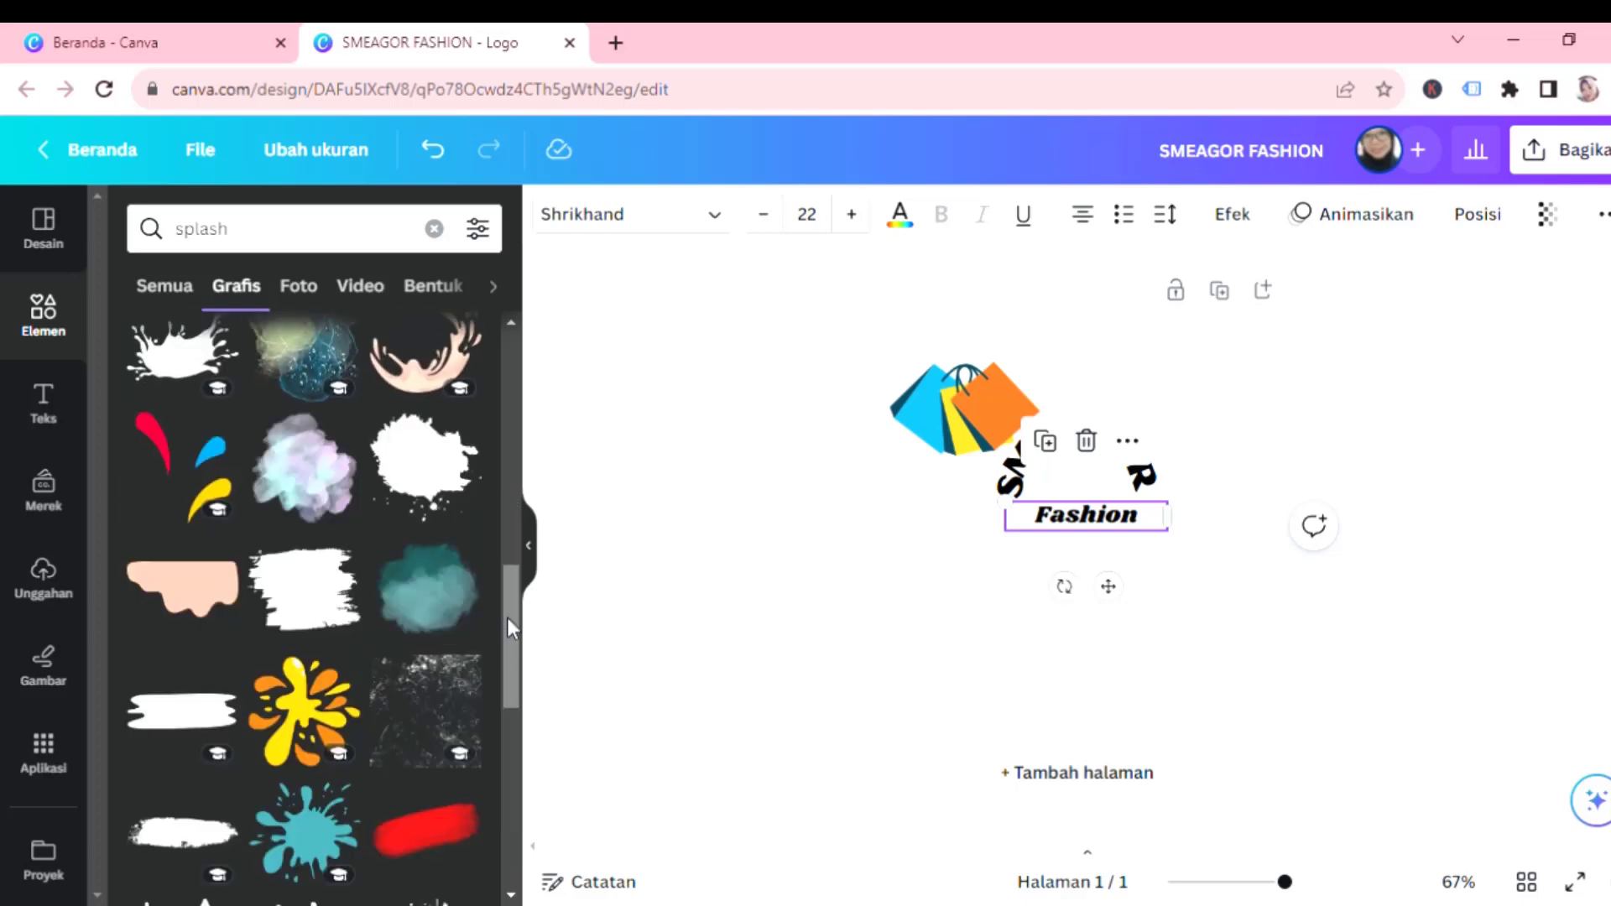
scroll(507, 617, down, 6)
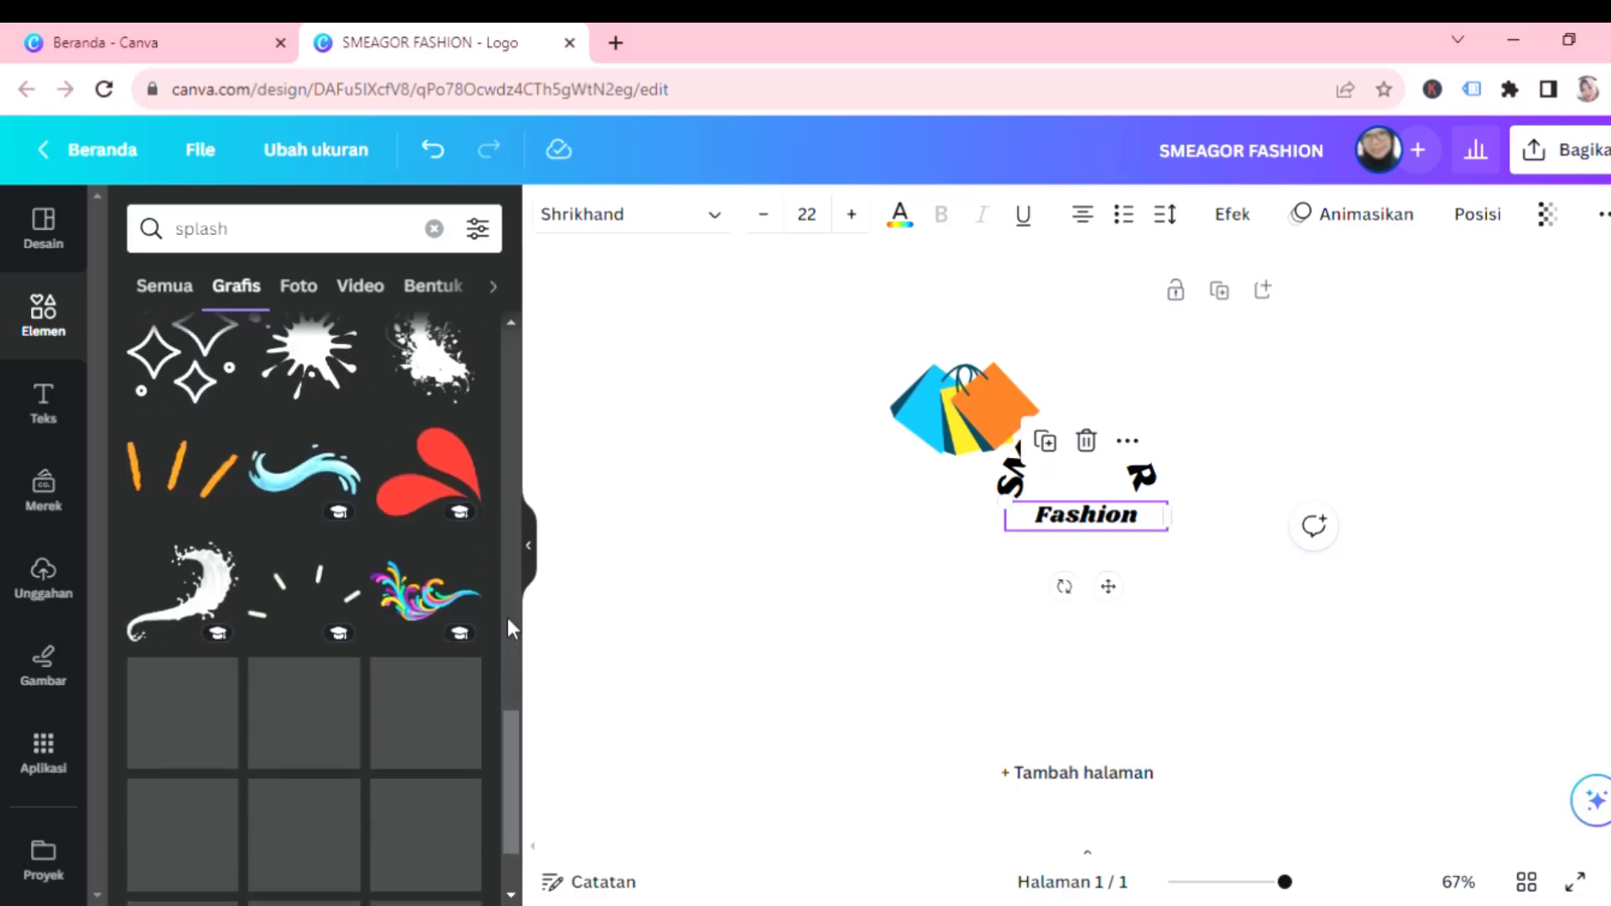
scroll(507, 617, down, 4)
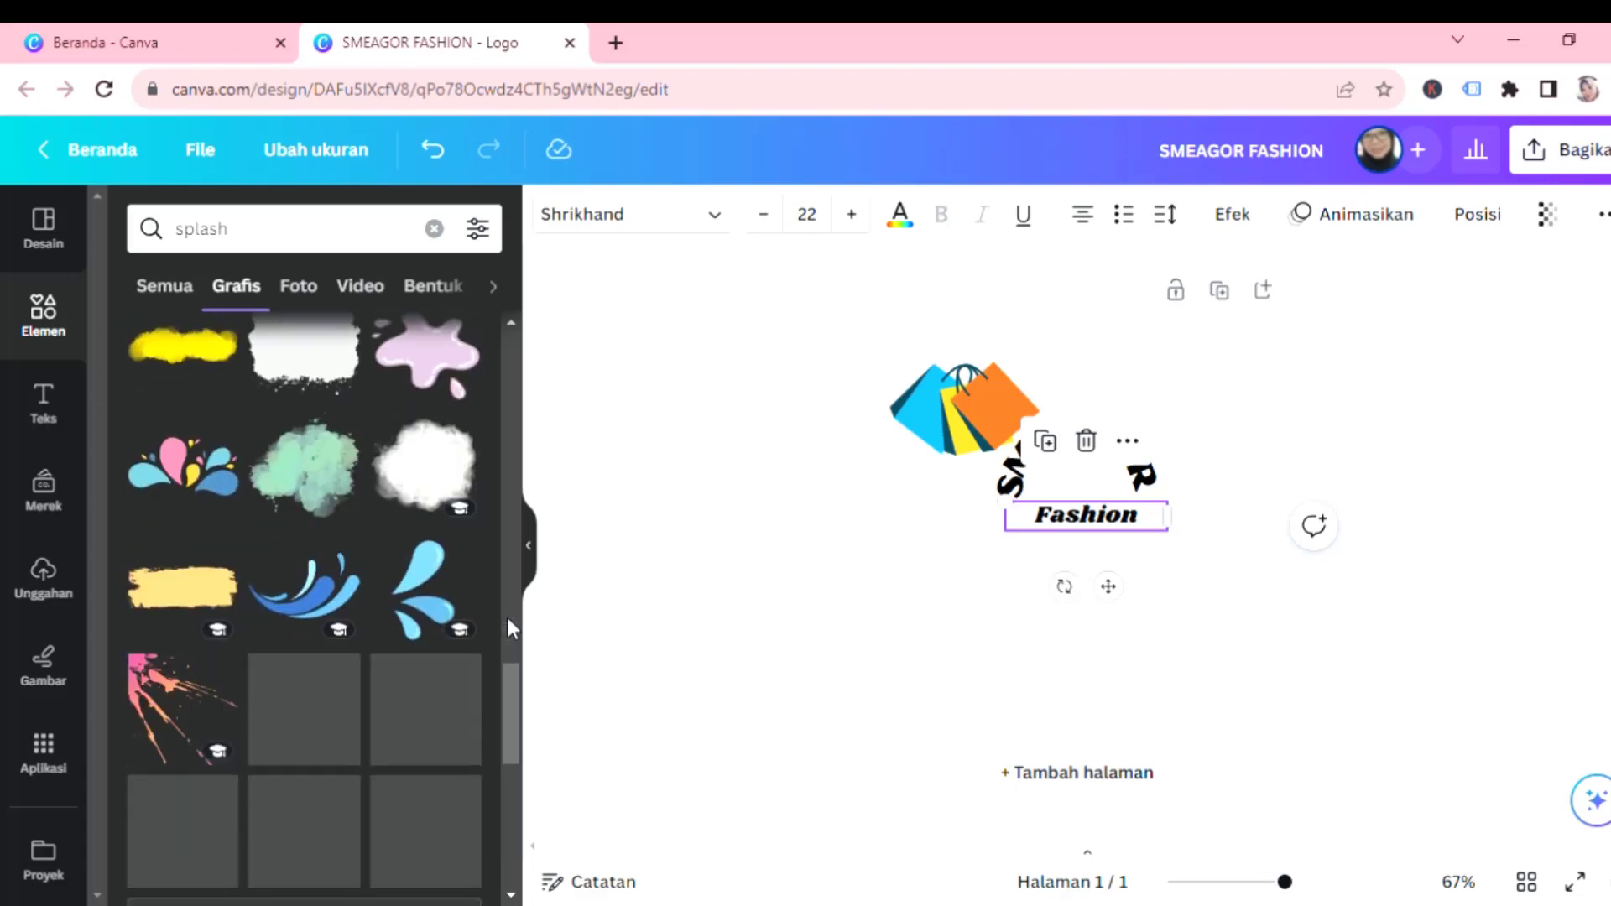
scroll(507, 625, down, 5)
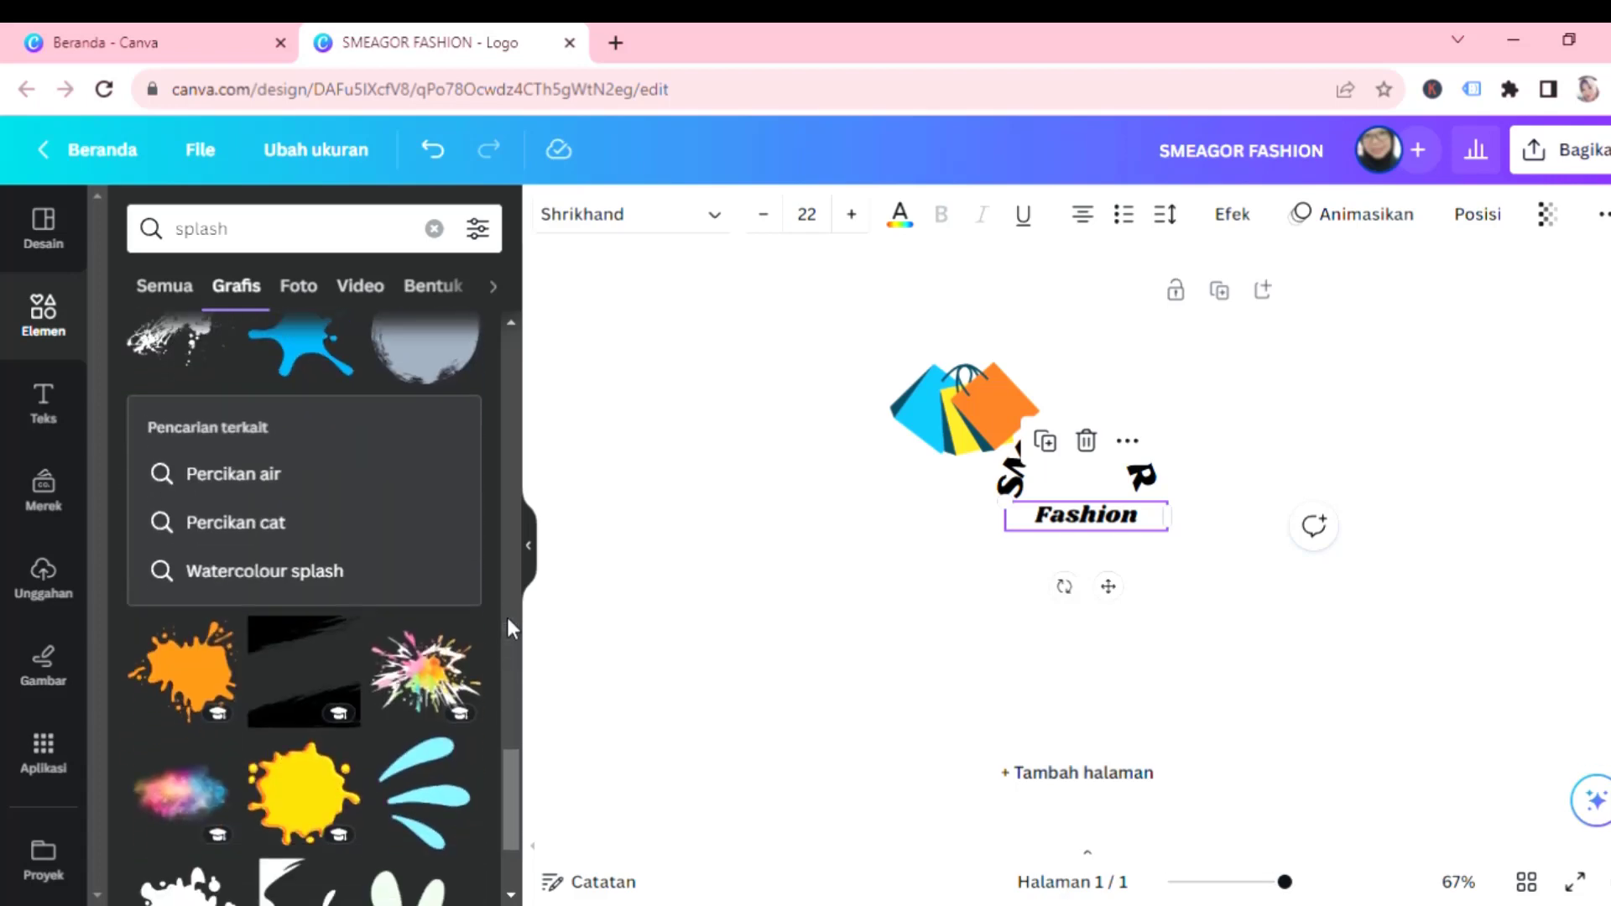
scroll(509, 625, down, 3)
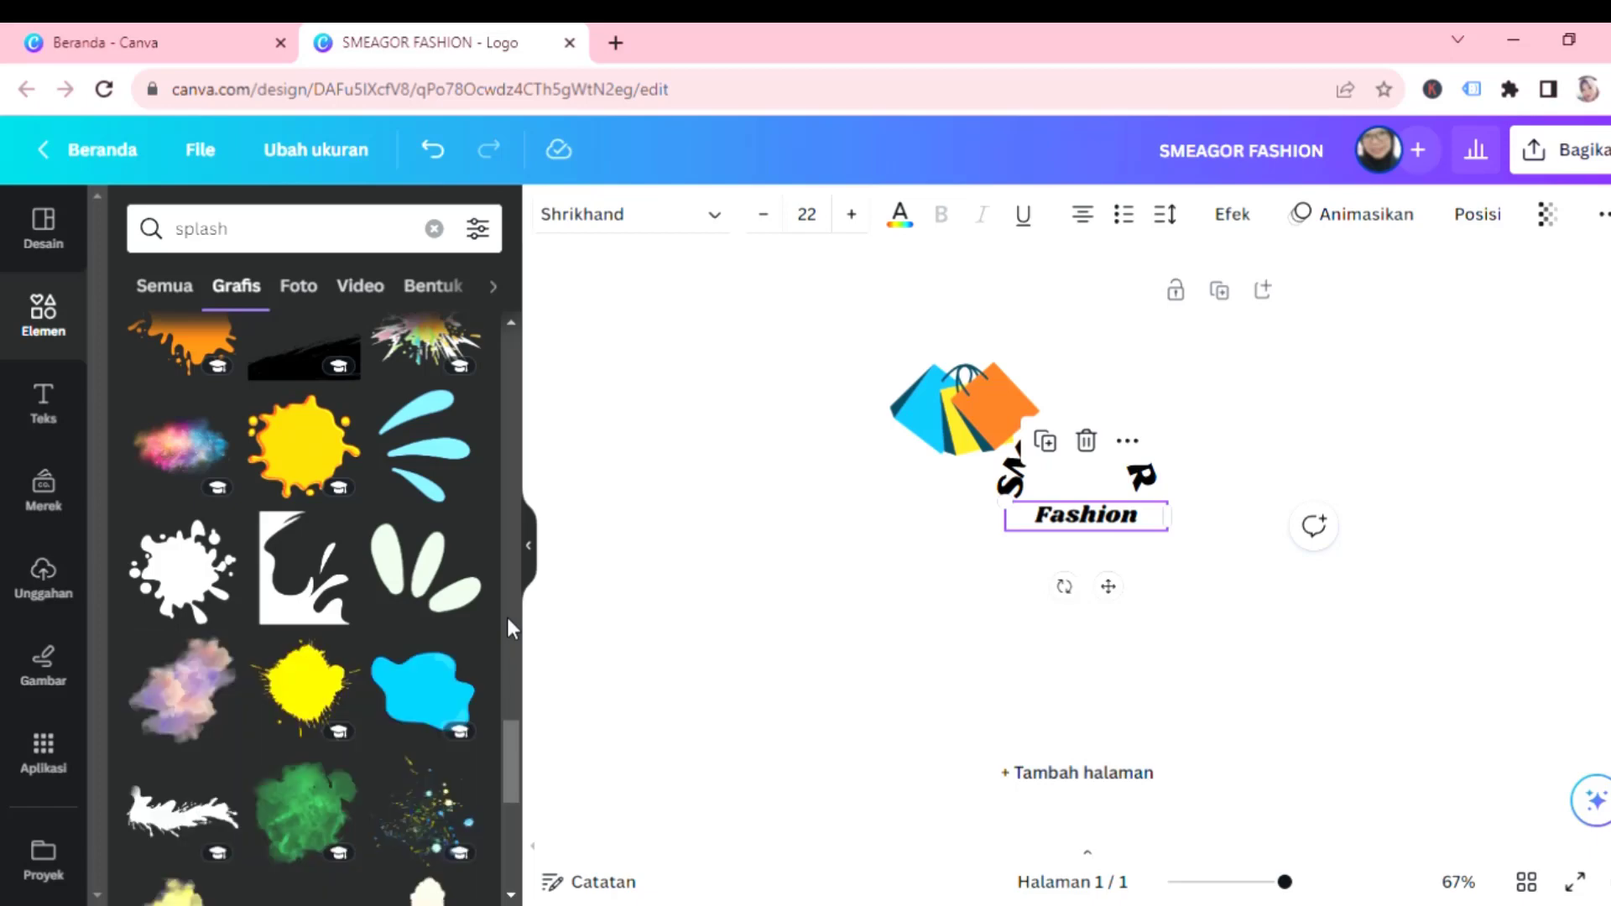
scroll(508, 628, down, 5)
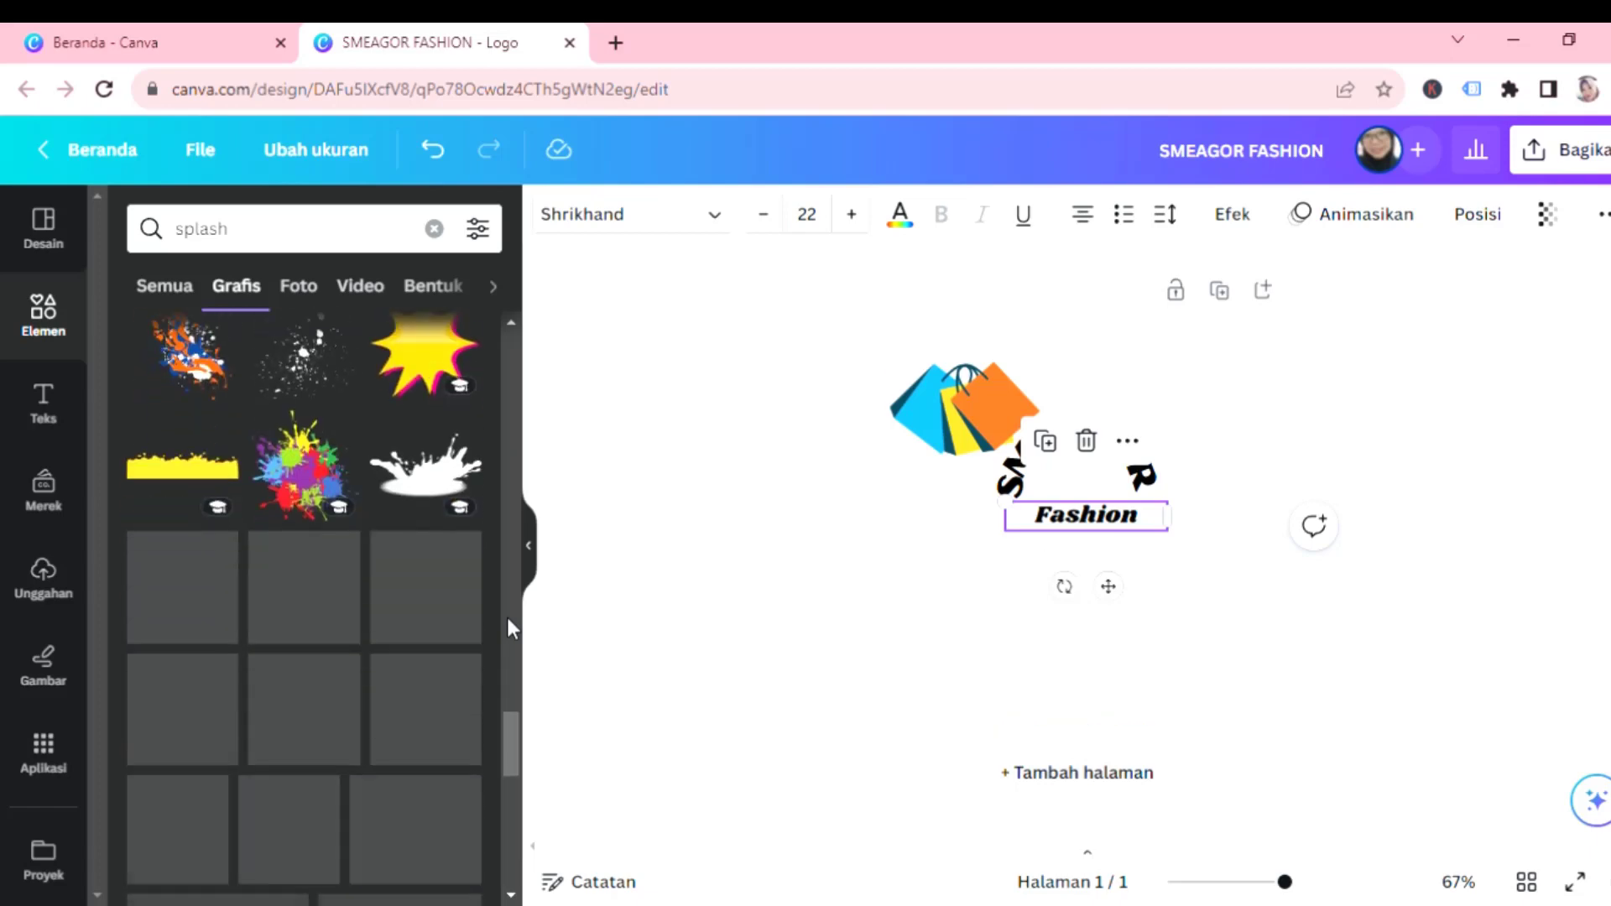
scroll(508, 627, down, 3)
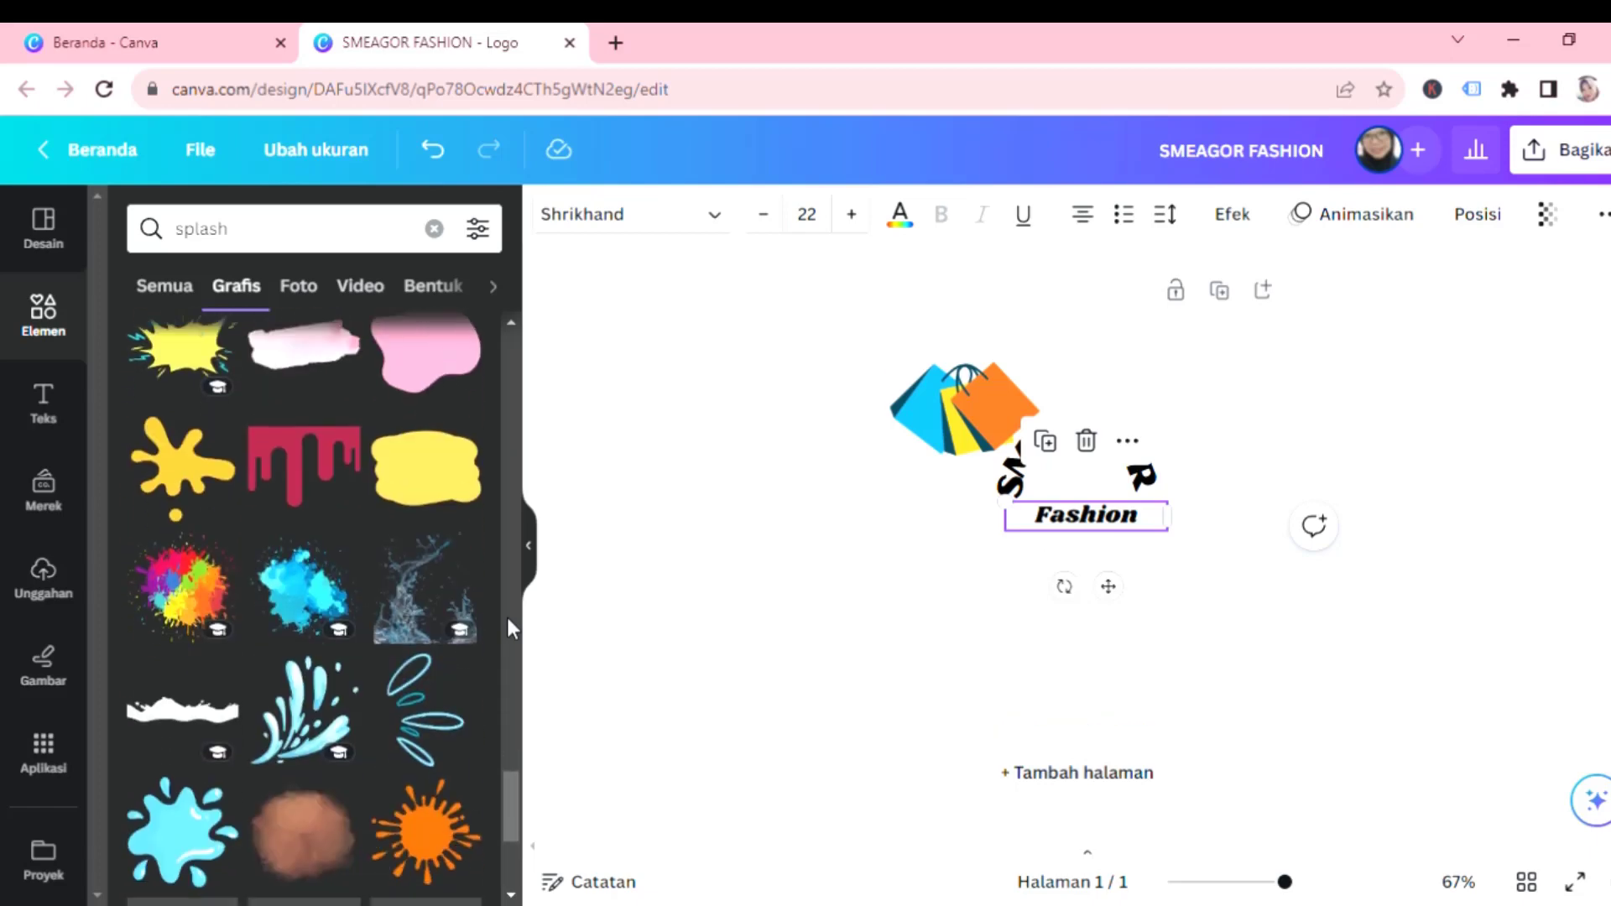
scroll(508, 628, down, 2)
scroll(508, 628, down, 6)
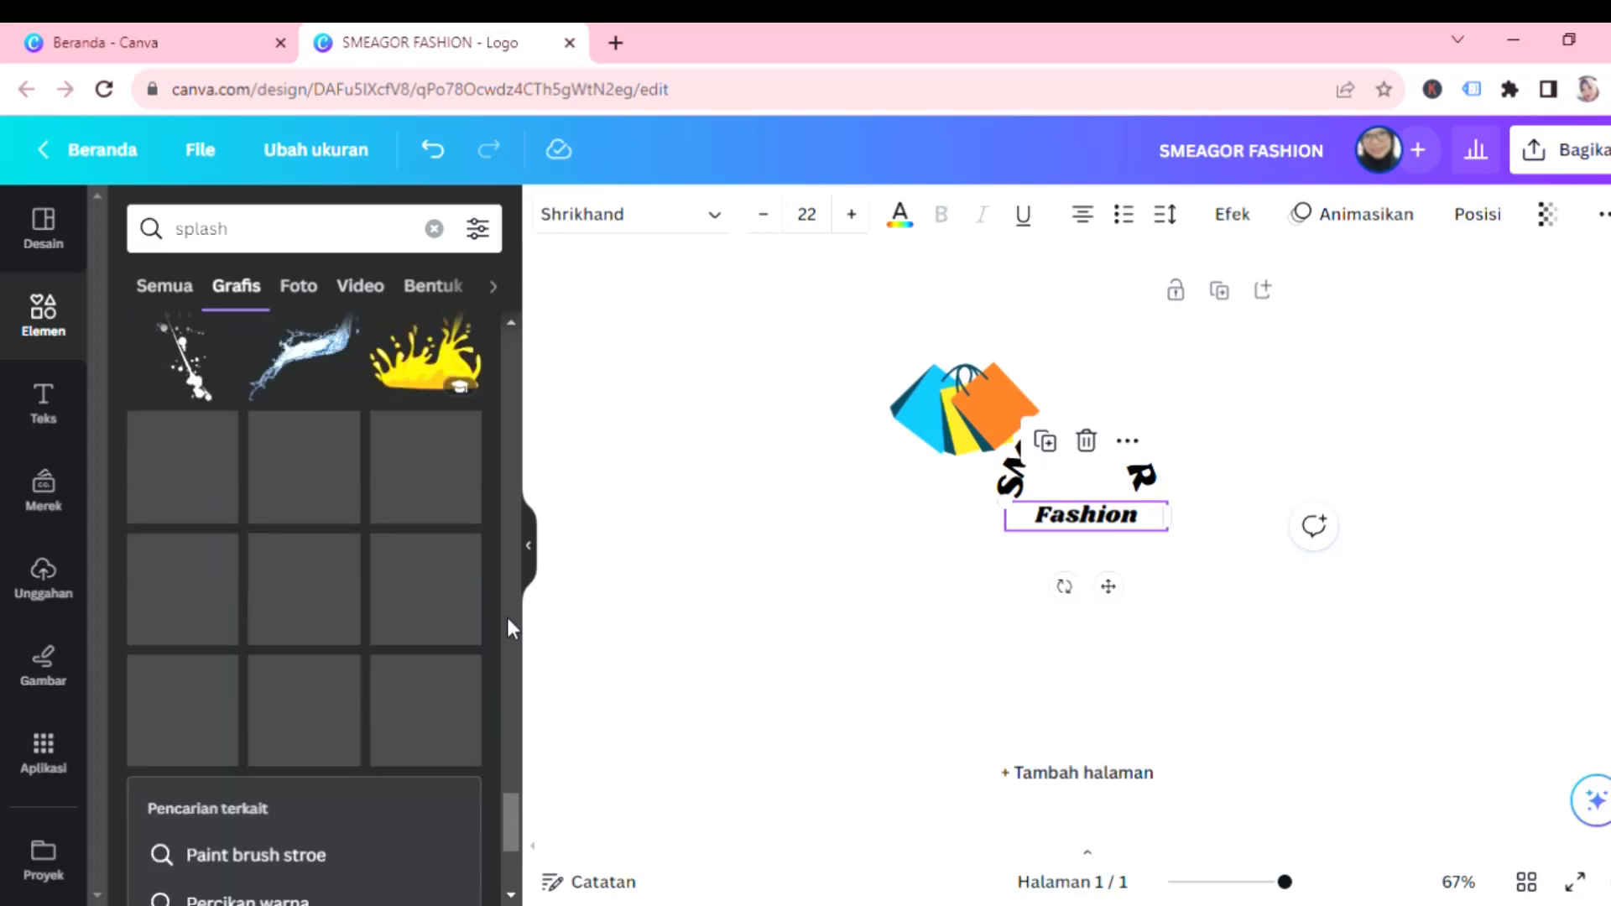
scroll(452, 621, down, 3)
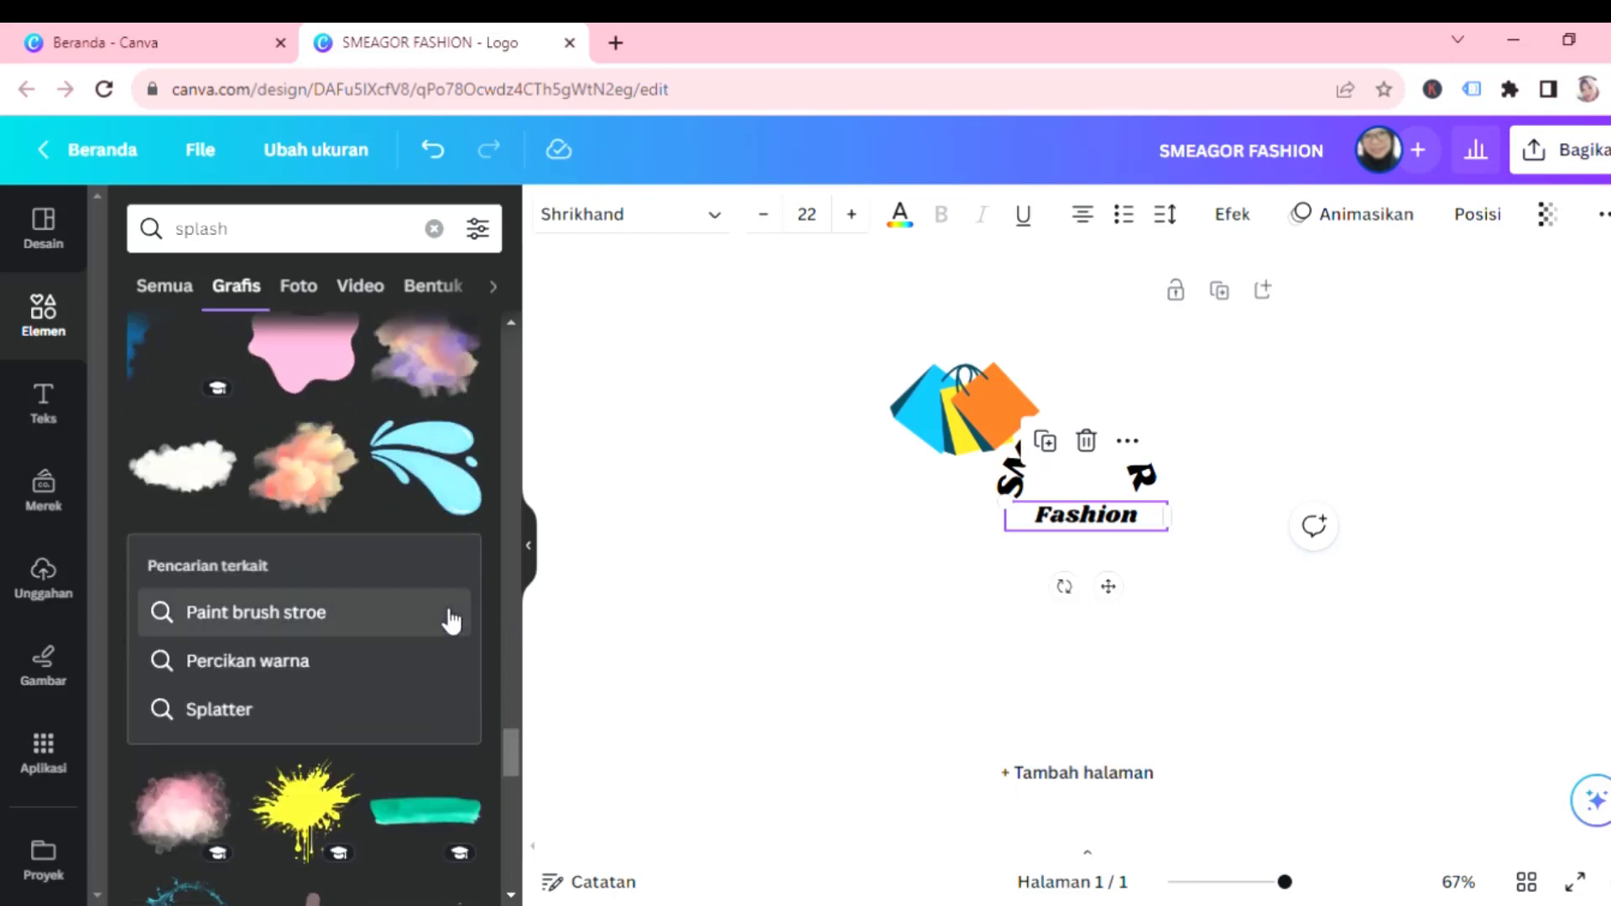
scroll(452, 621, down, 5)
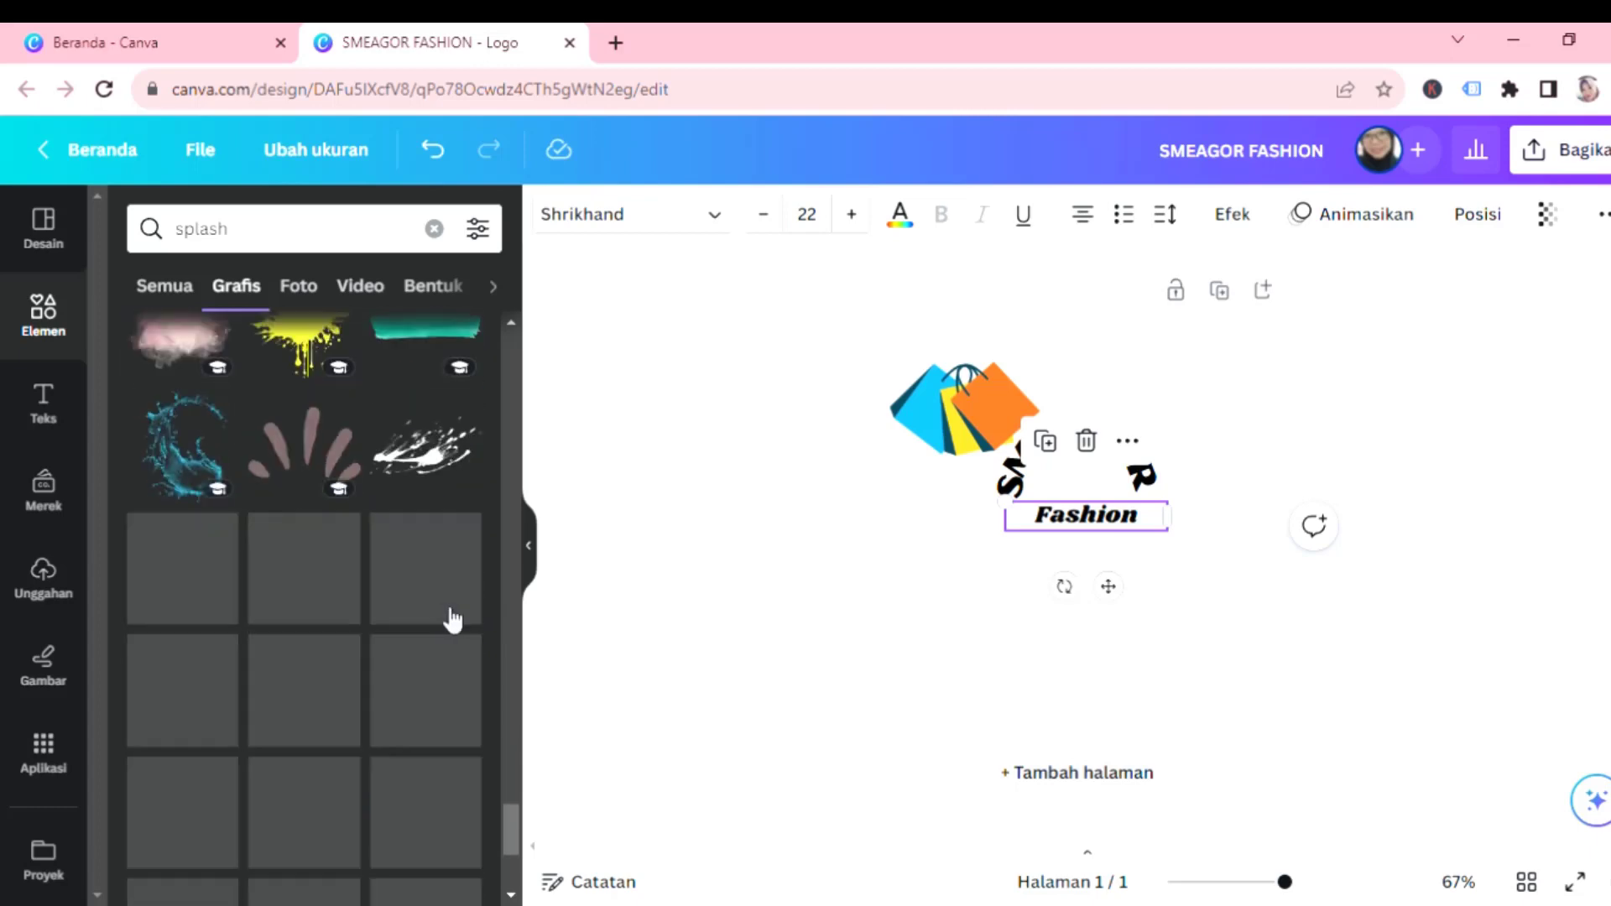
scroll(450, 619, down, 5)
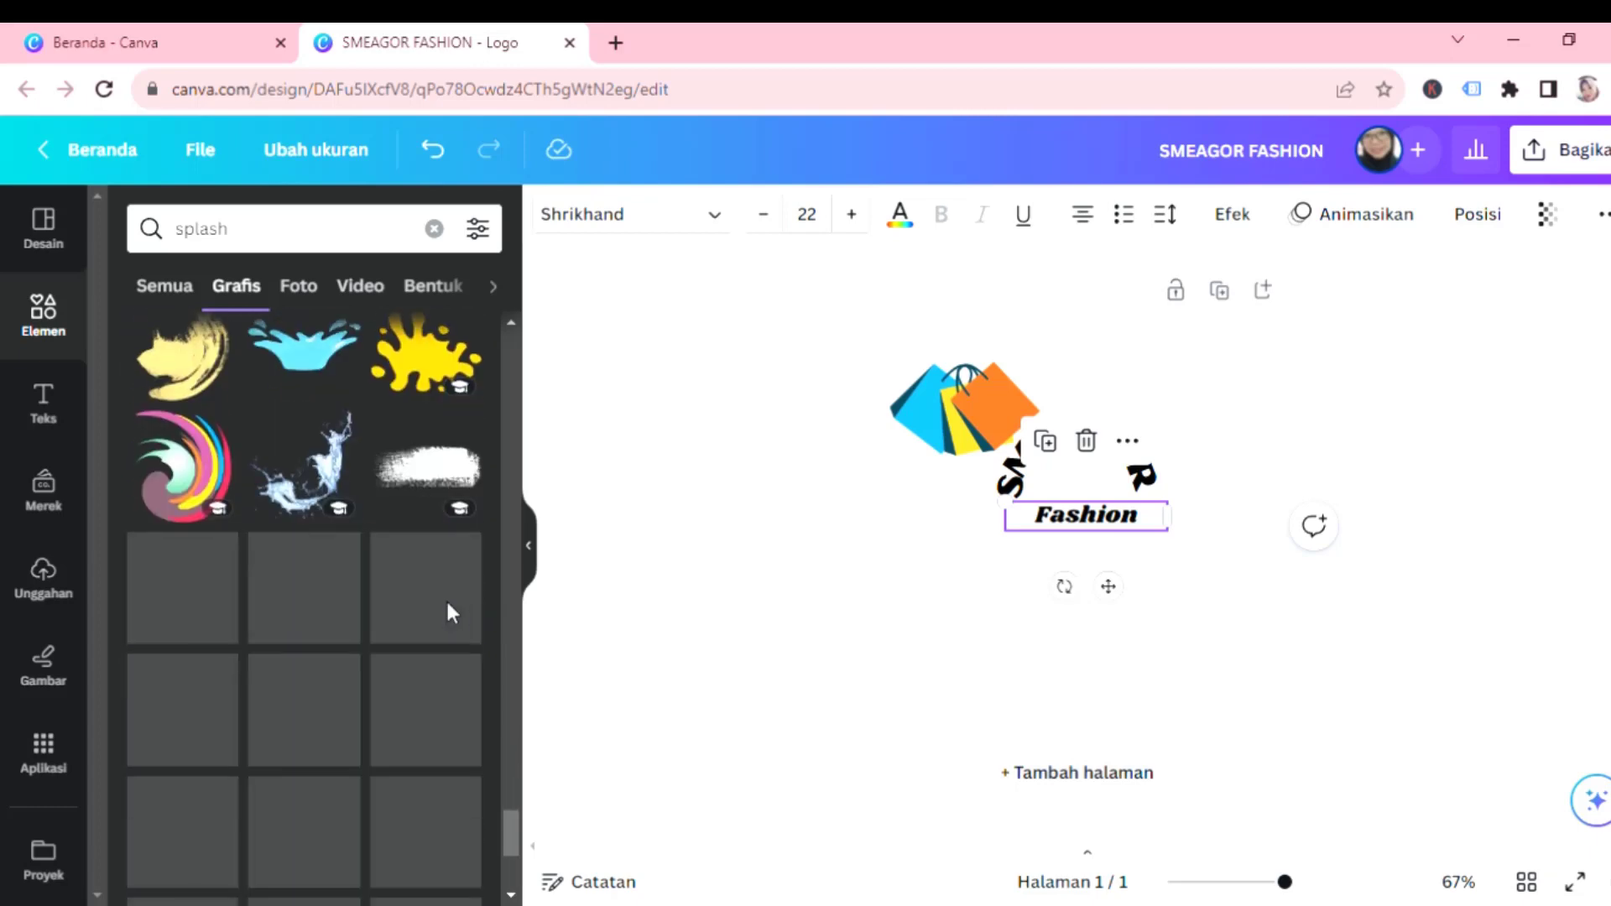
scroll(452, 609, down, 3)
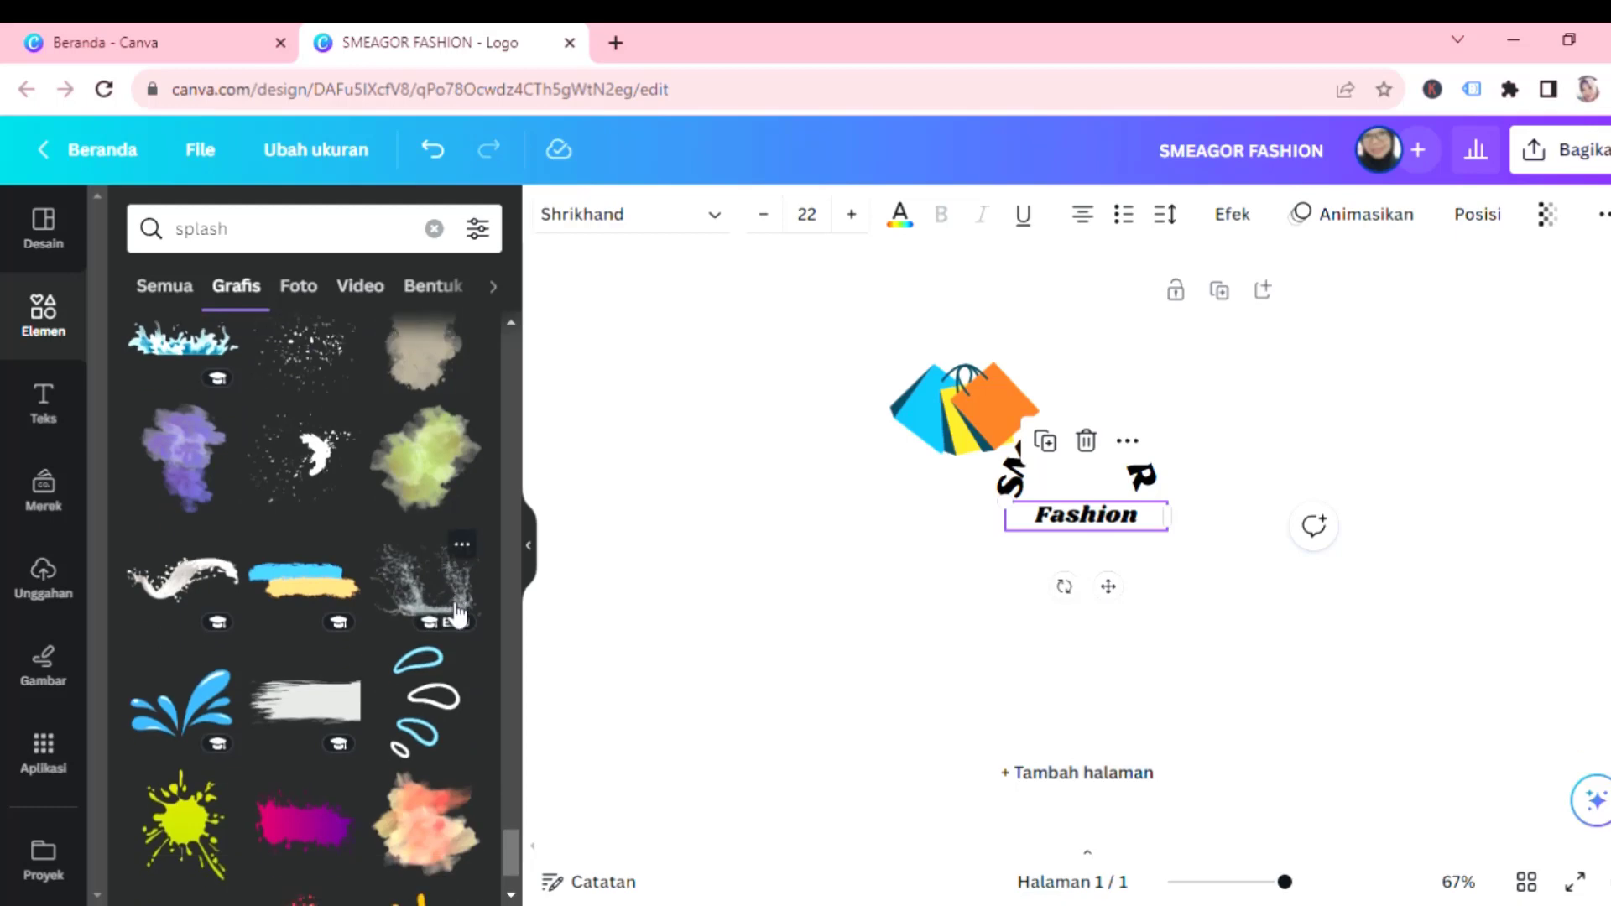
scroll(457, 614, down, 4)
scroll(502, 606, down, 3)
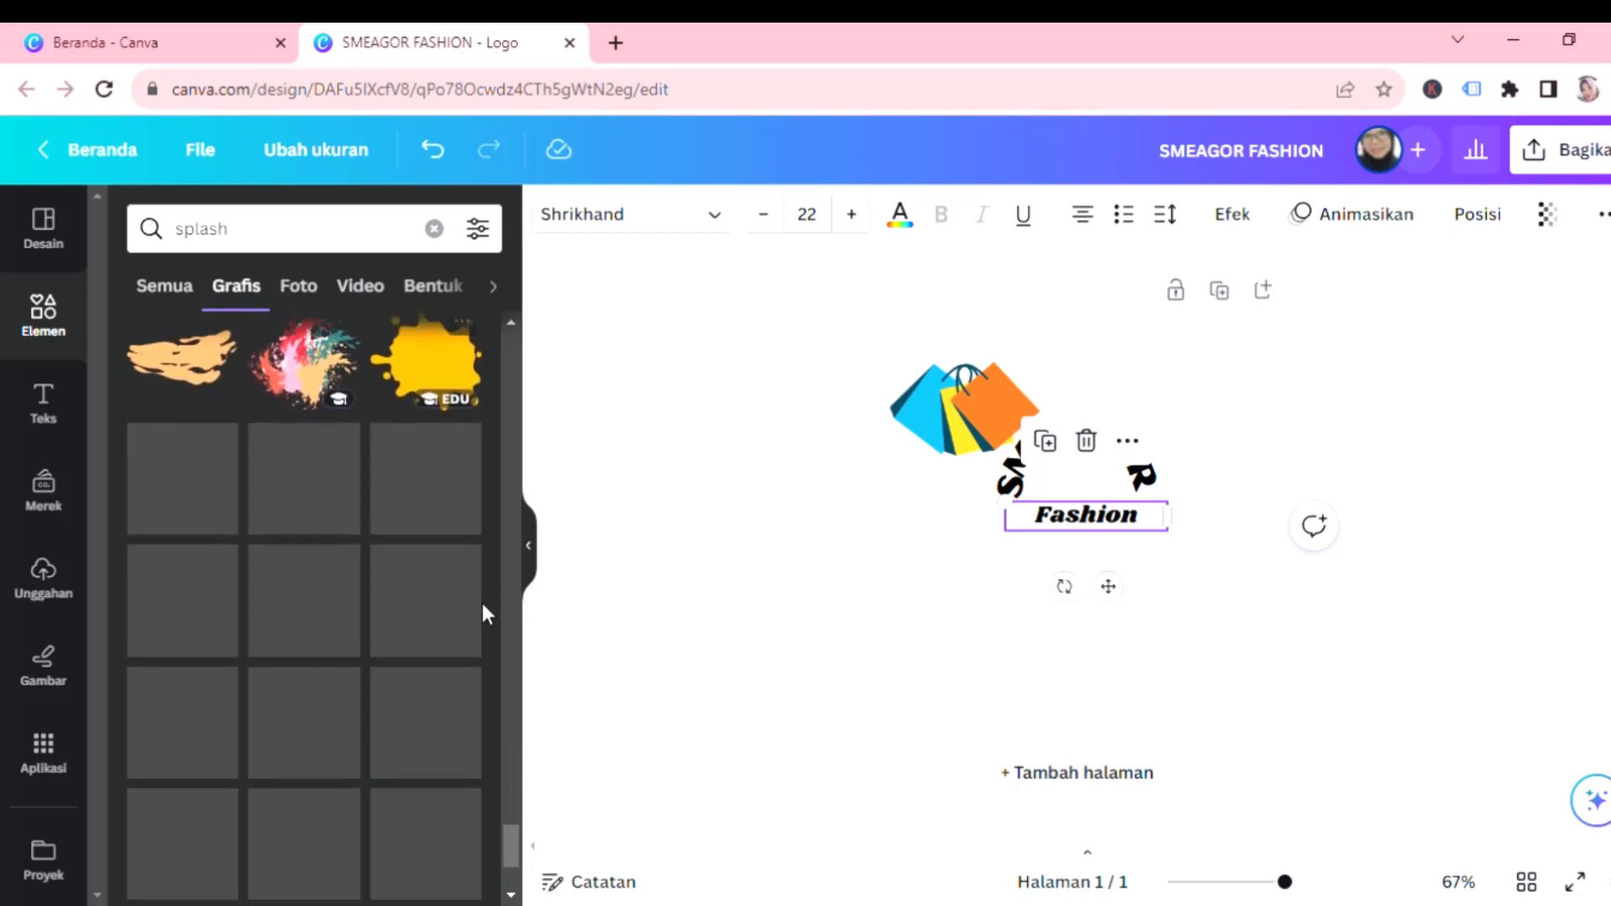
scroll(489, 615, down, 3)
scroll(489, 615, down, 2)
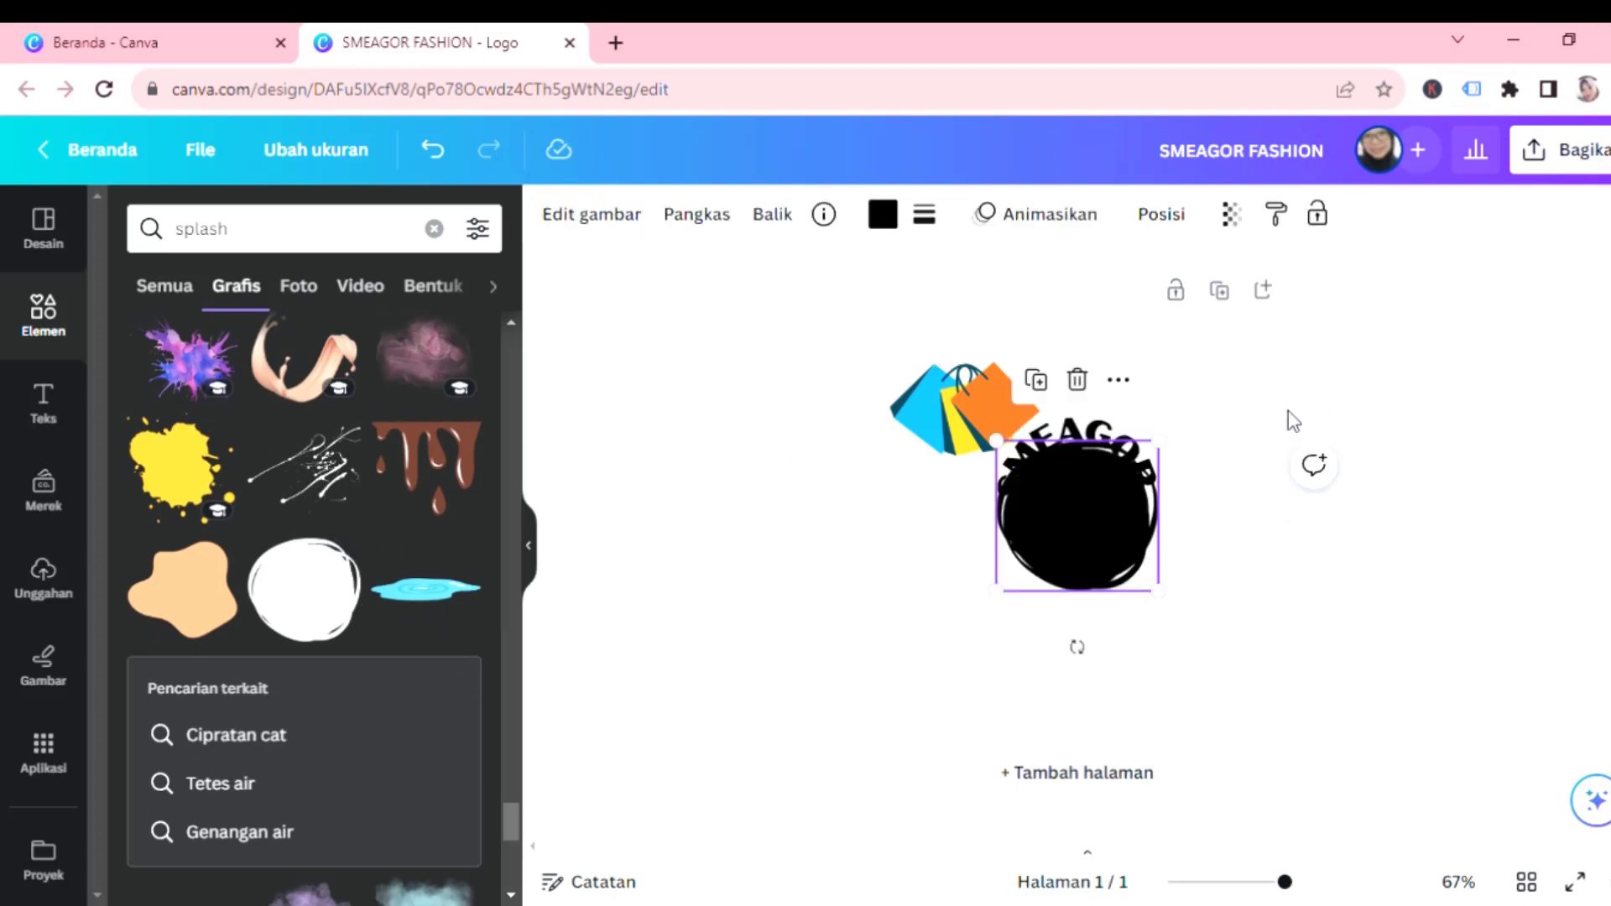
mouse_move(1075, 511)
mouse_down()
mouse_move(1090, 446)
mouse_move(1082, 495)
mouse_up()
Recolor the round splash shape to the solid periwinkle blue standard color and enlarge it slightly around the text.
click(883, 214)
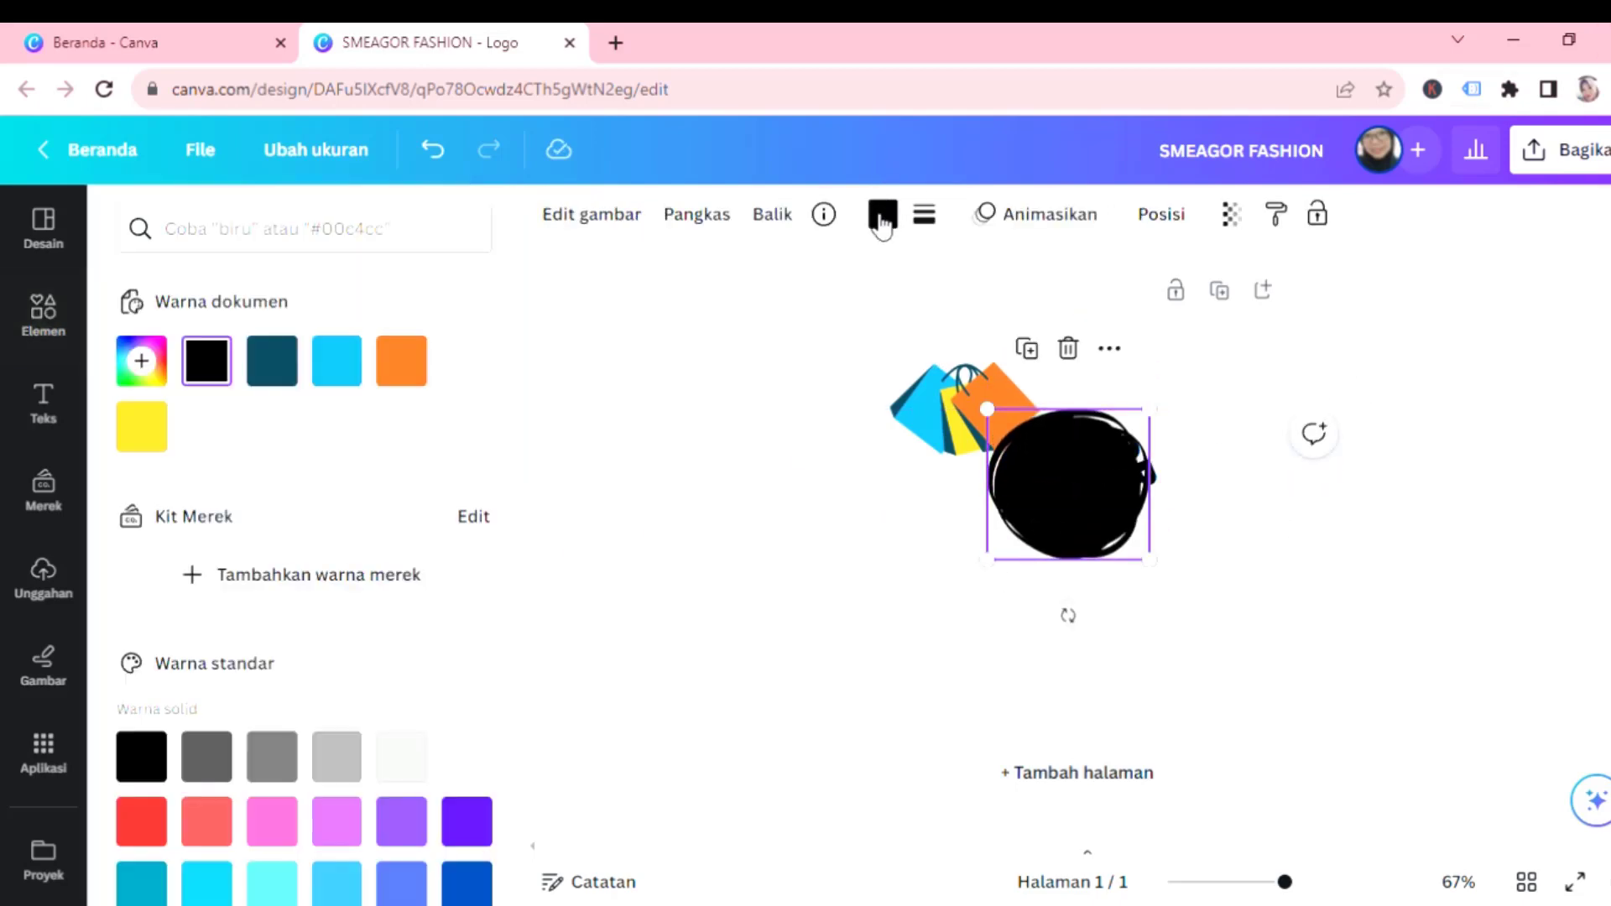
key(Escape)
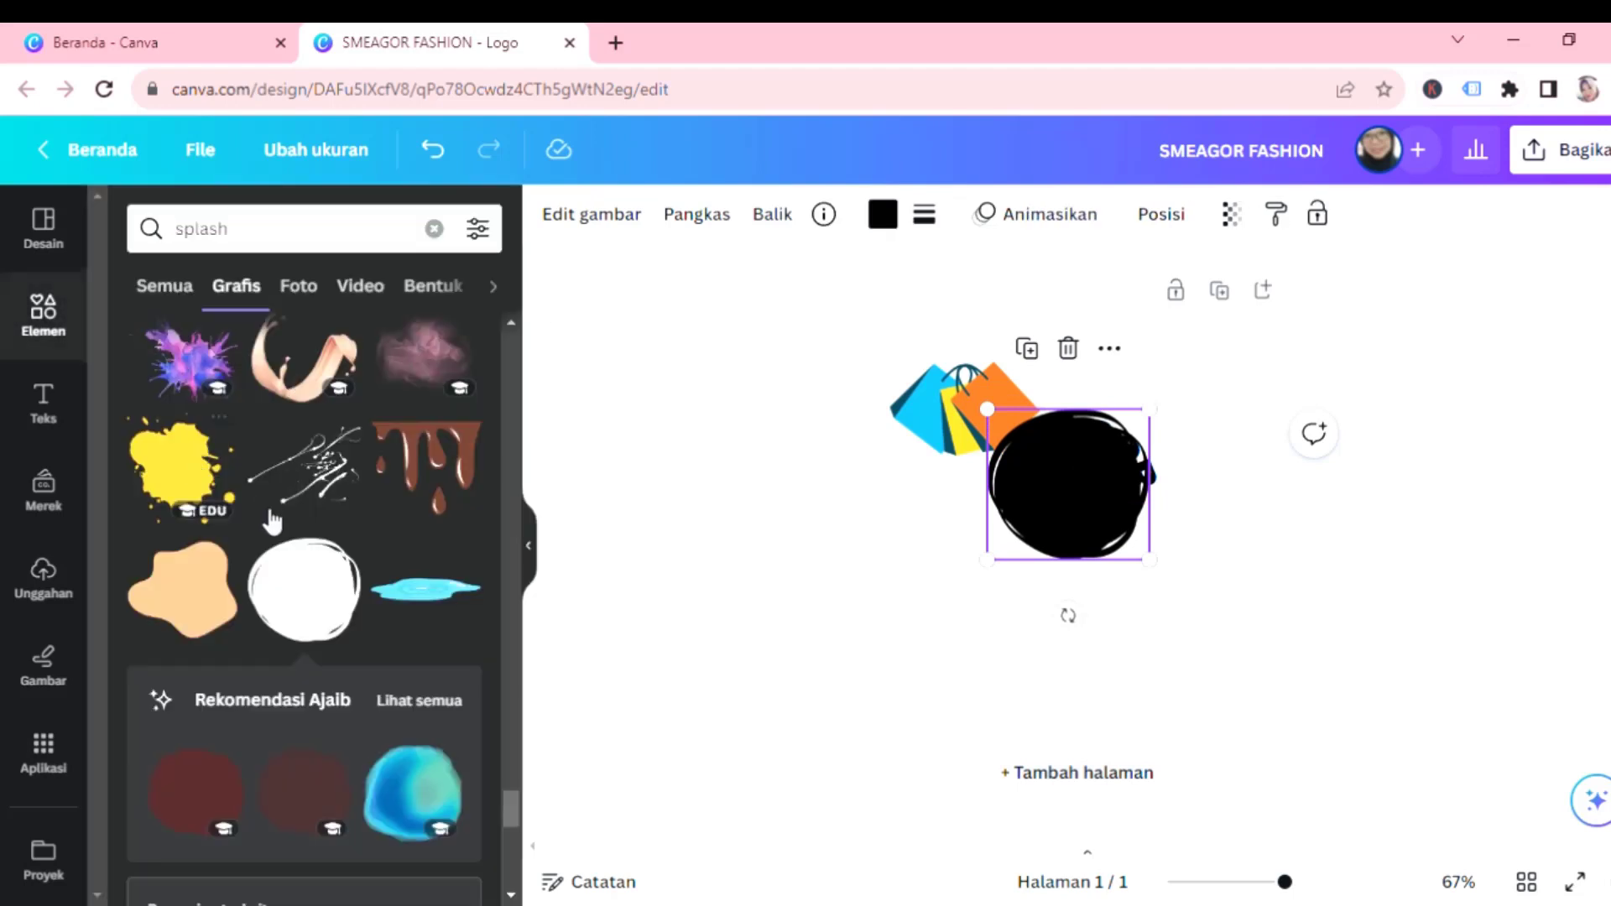
click(883, 218)
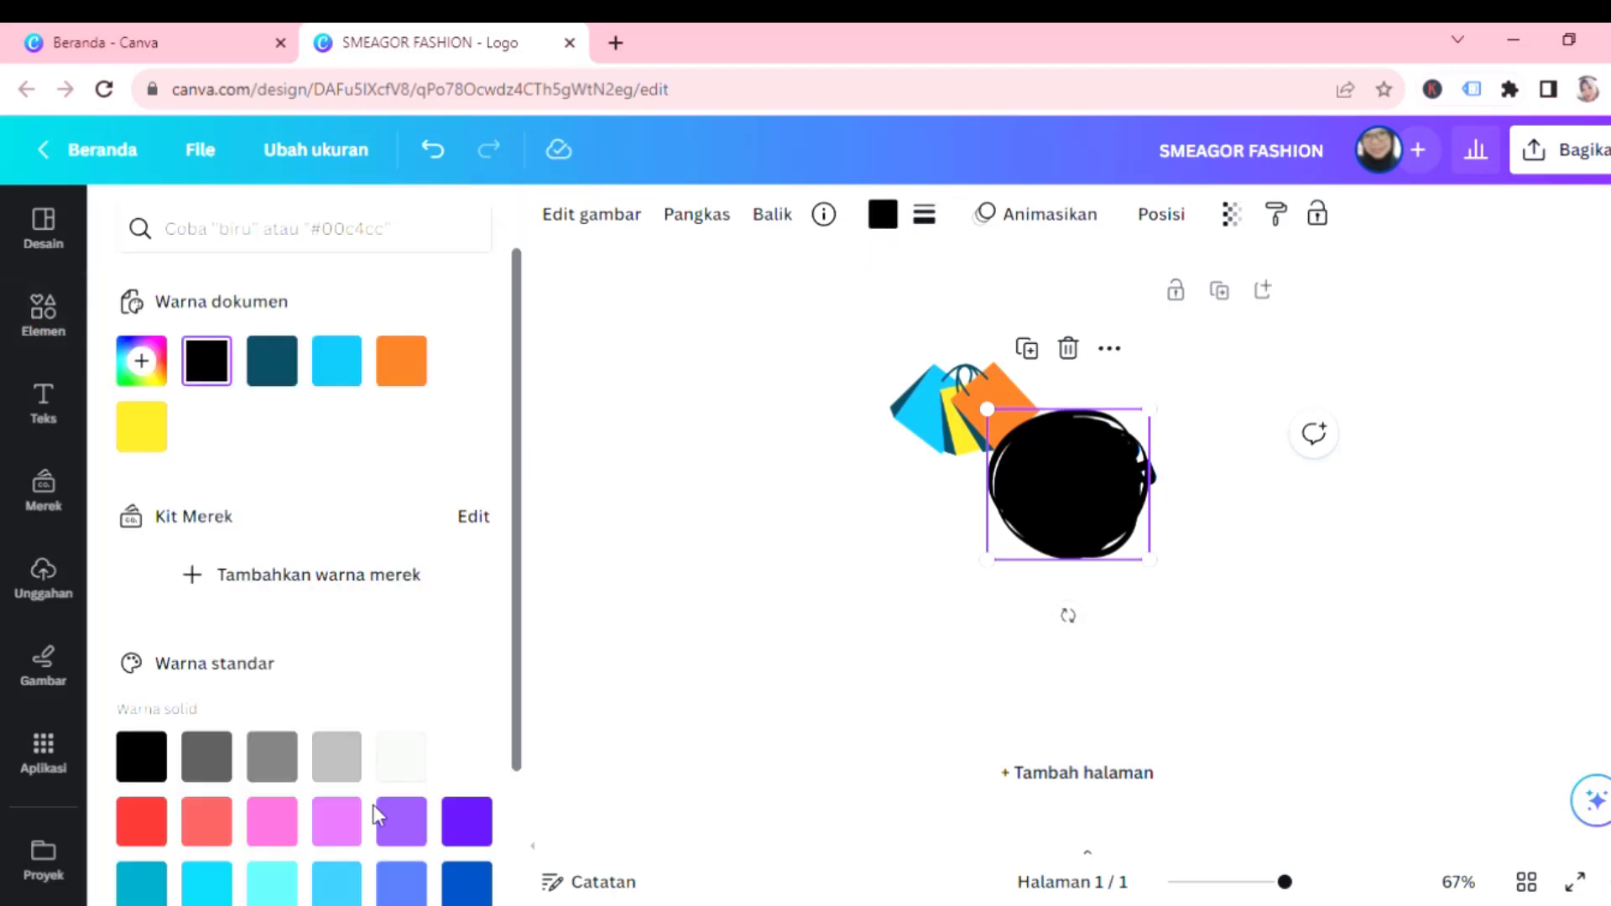
click(404, 881)
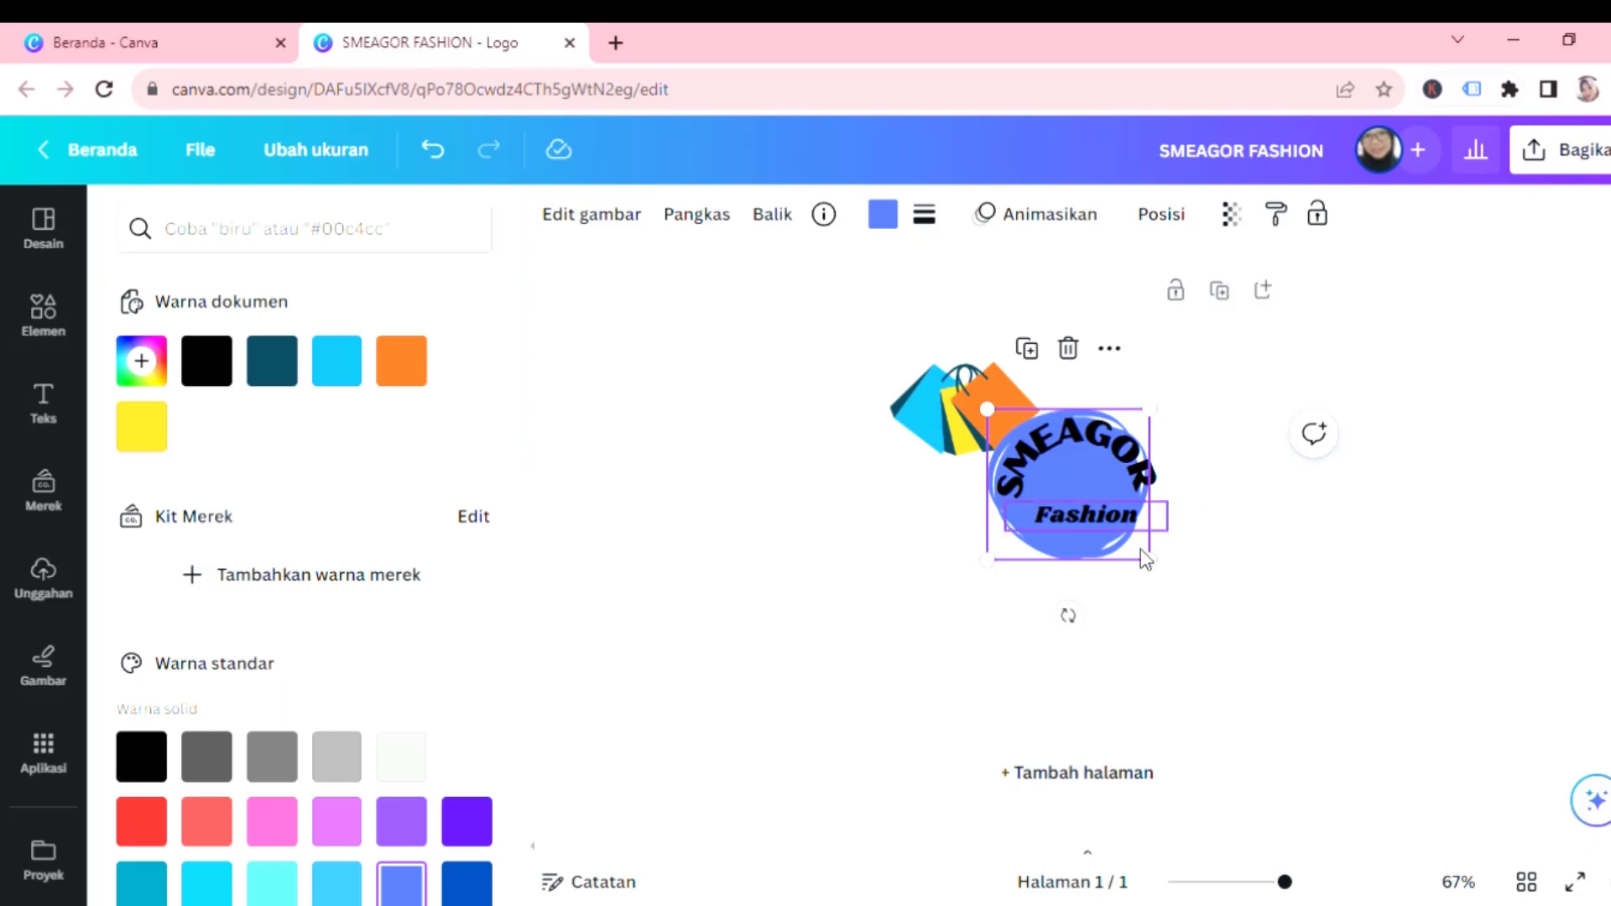
drag(1173, 576, 1191, 587)
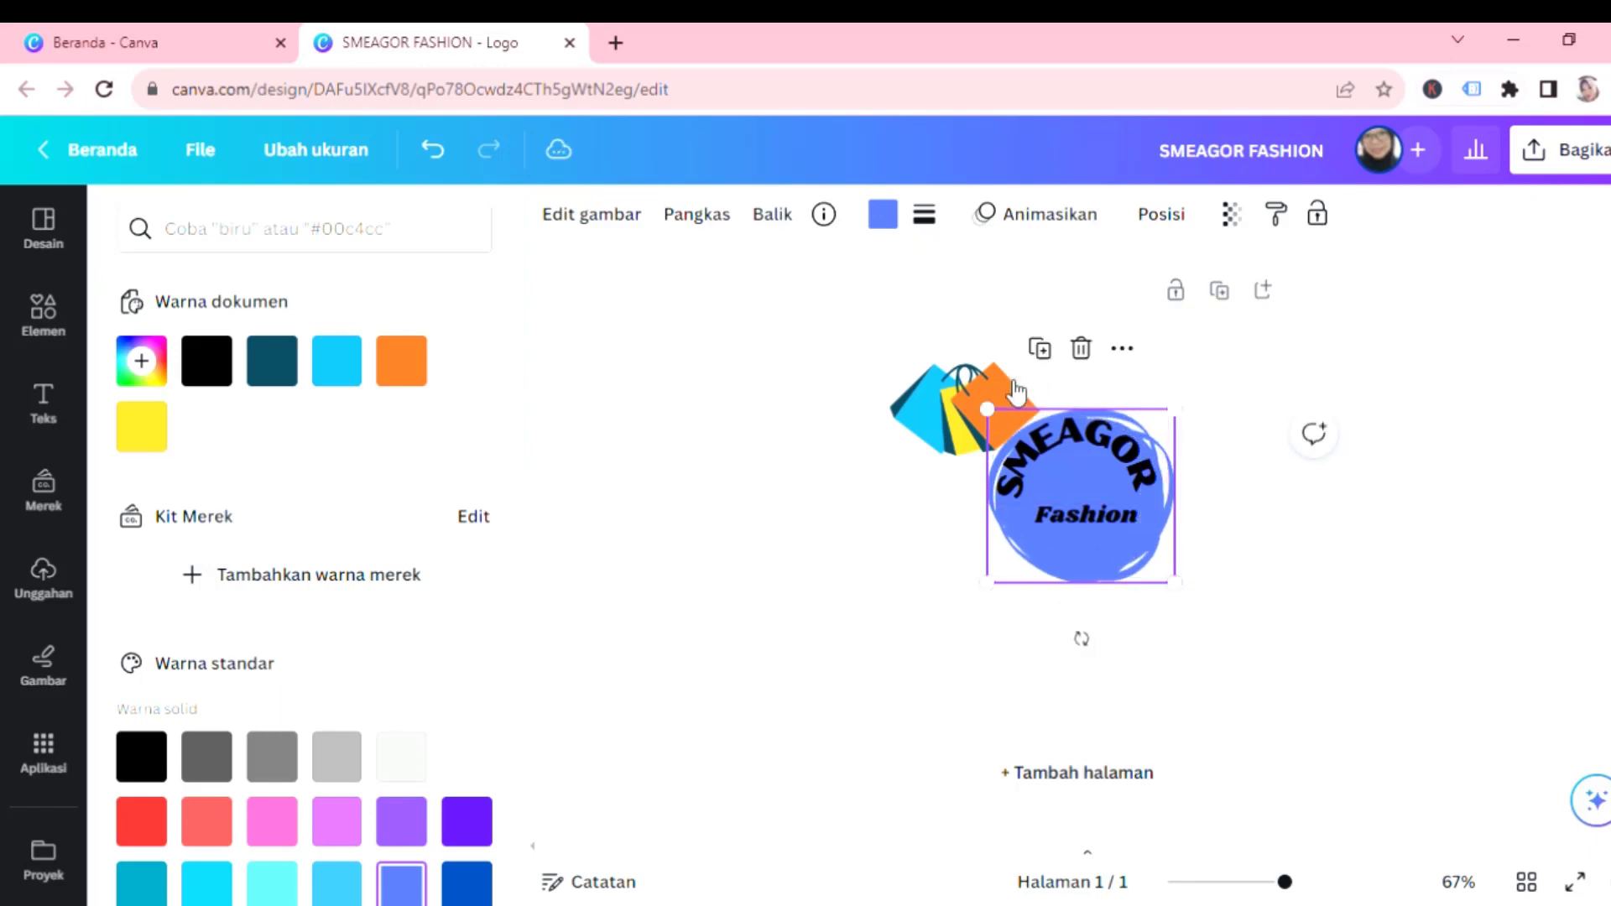
Move the Fashion text aside, place the shopping bags over the lower part of the blue circle and bring them forward.
click(962, 393)
drag(962, 393, 1155, 618)
drag(1054, 521, 1155, 523)
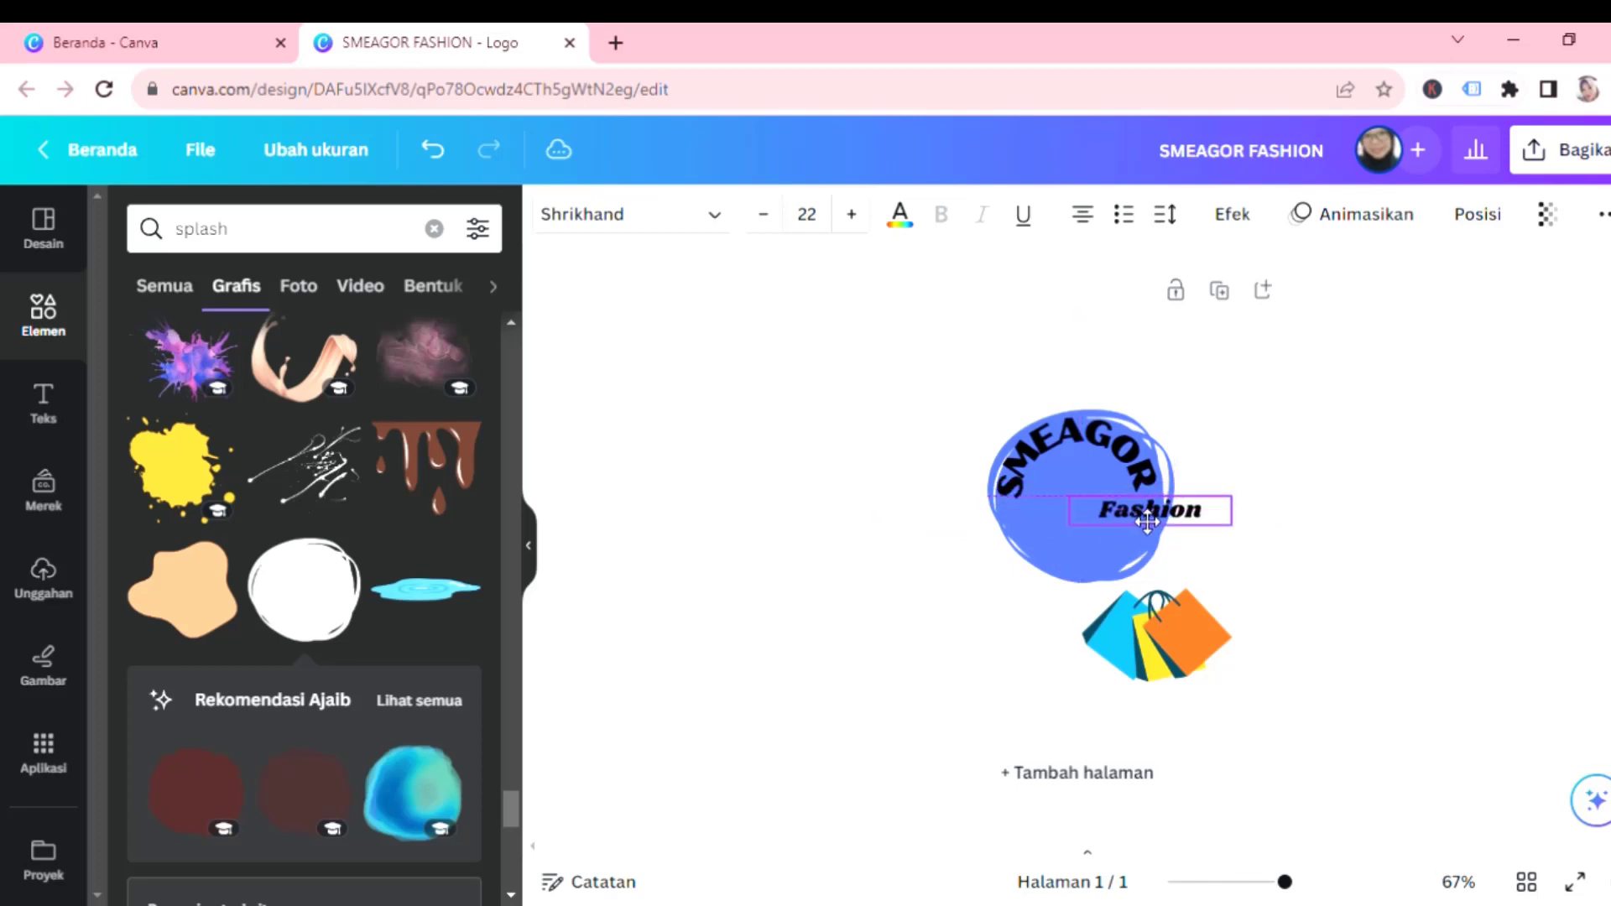
drag(1102, 629, 997, 554)
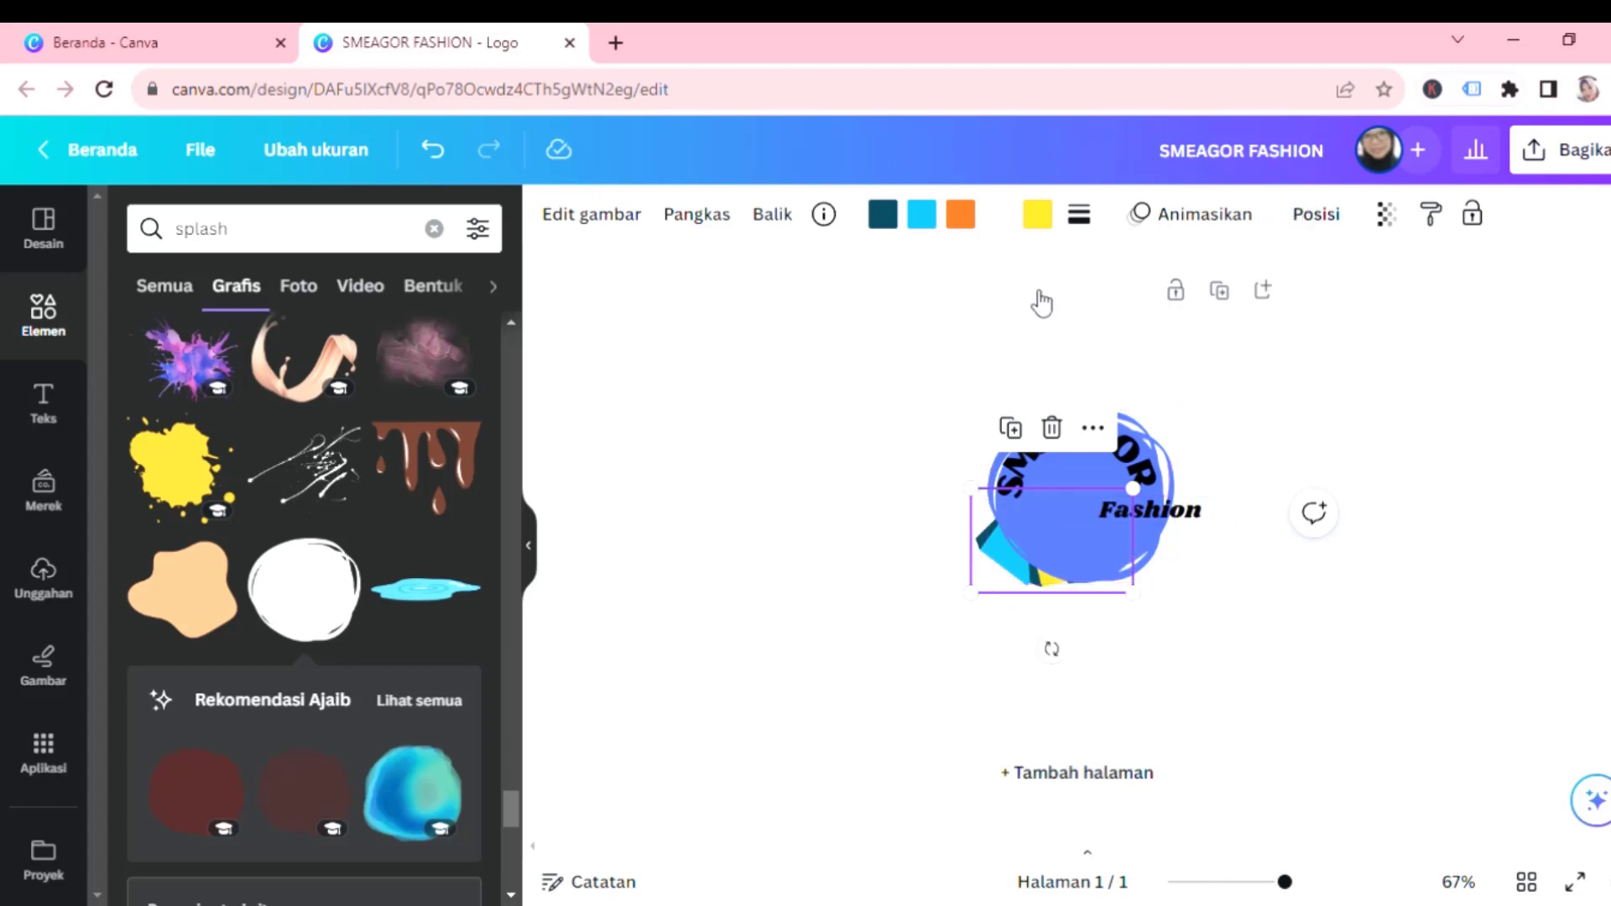
click(190, 279)
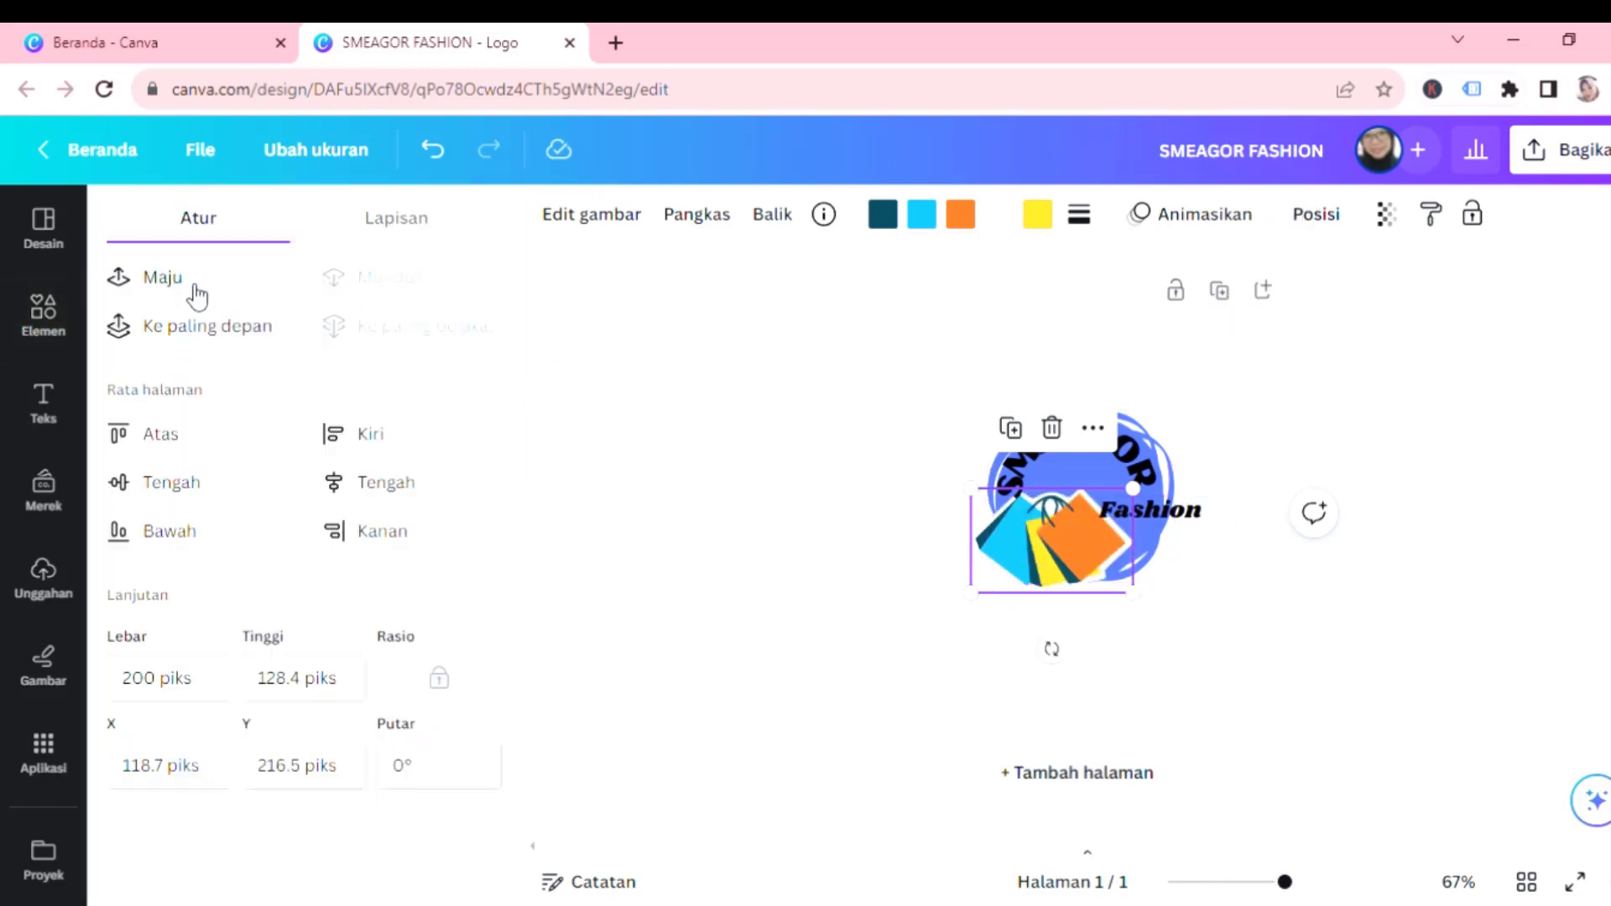
click(1205, 406)
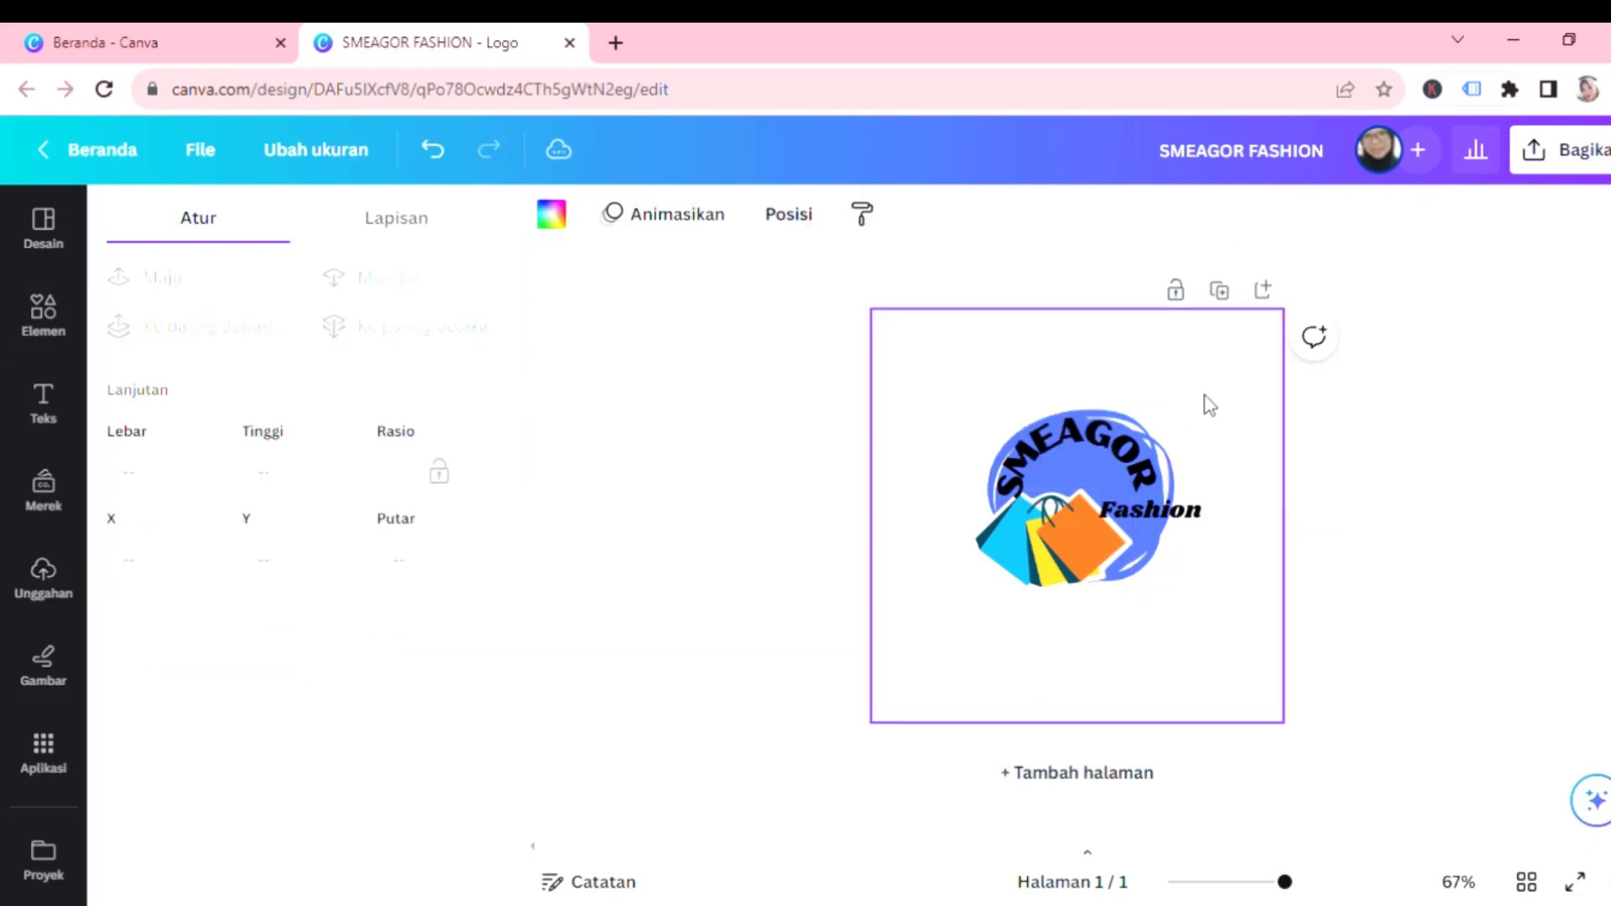
Center the Fashion text under the SMEAGOR arc and shift the shopping bags below it to about X 121.6, Y 250 px.
drag(1095, 577, 1121, 605)
drag(1133, 506, 1100, 492)
click(1085, 493)
click(1222, 445)
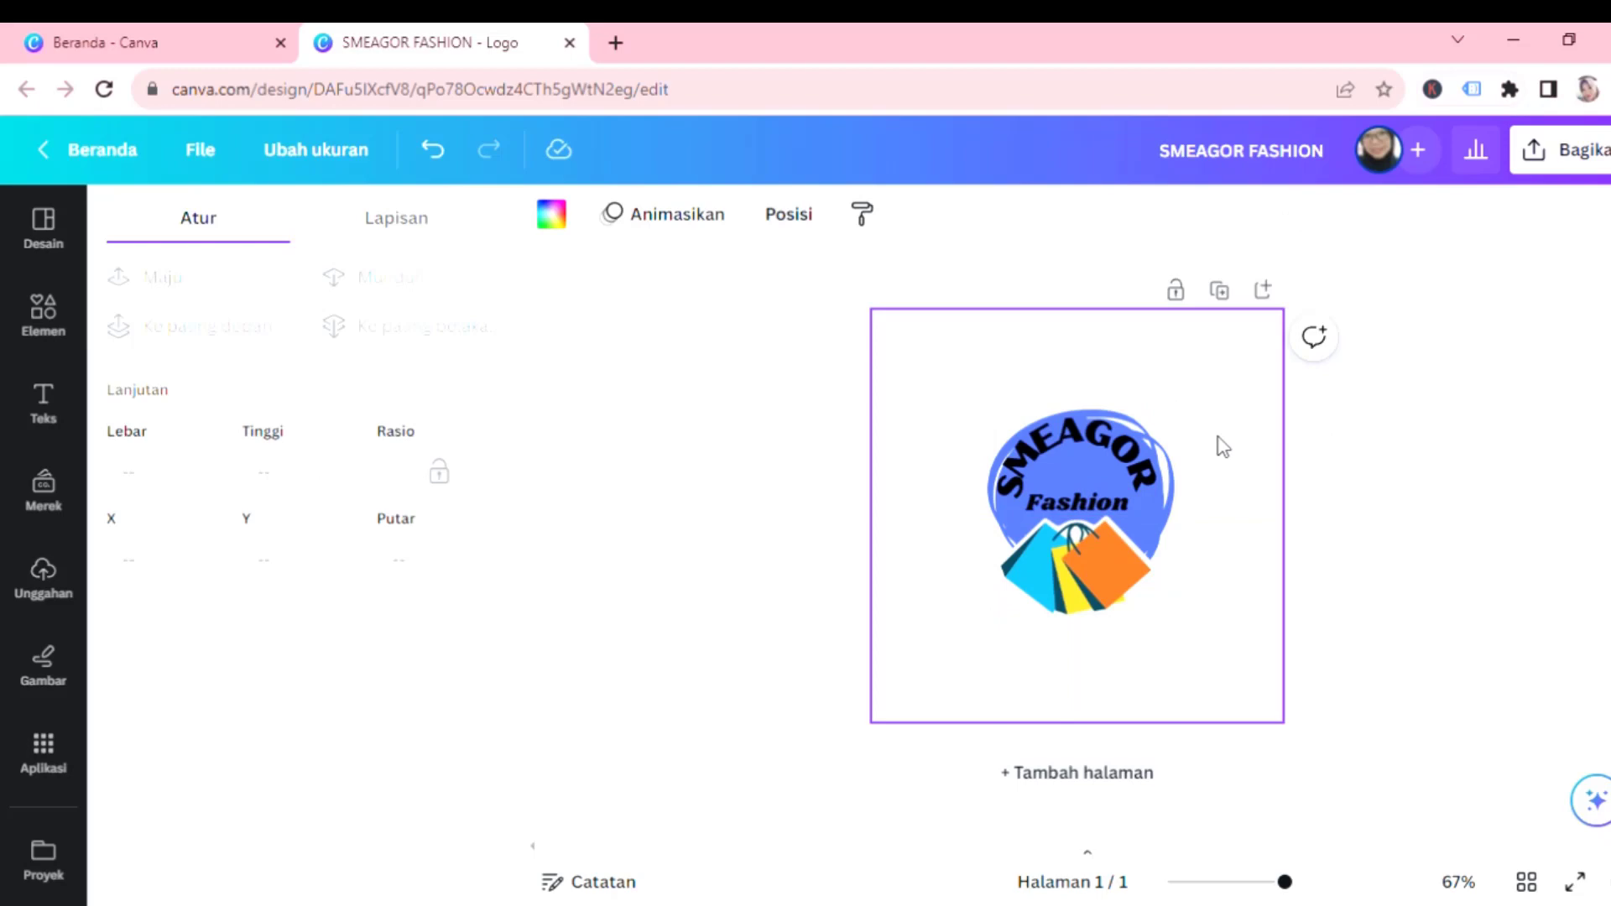
drag(1114, 594, 1080, 576)
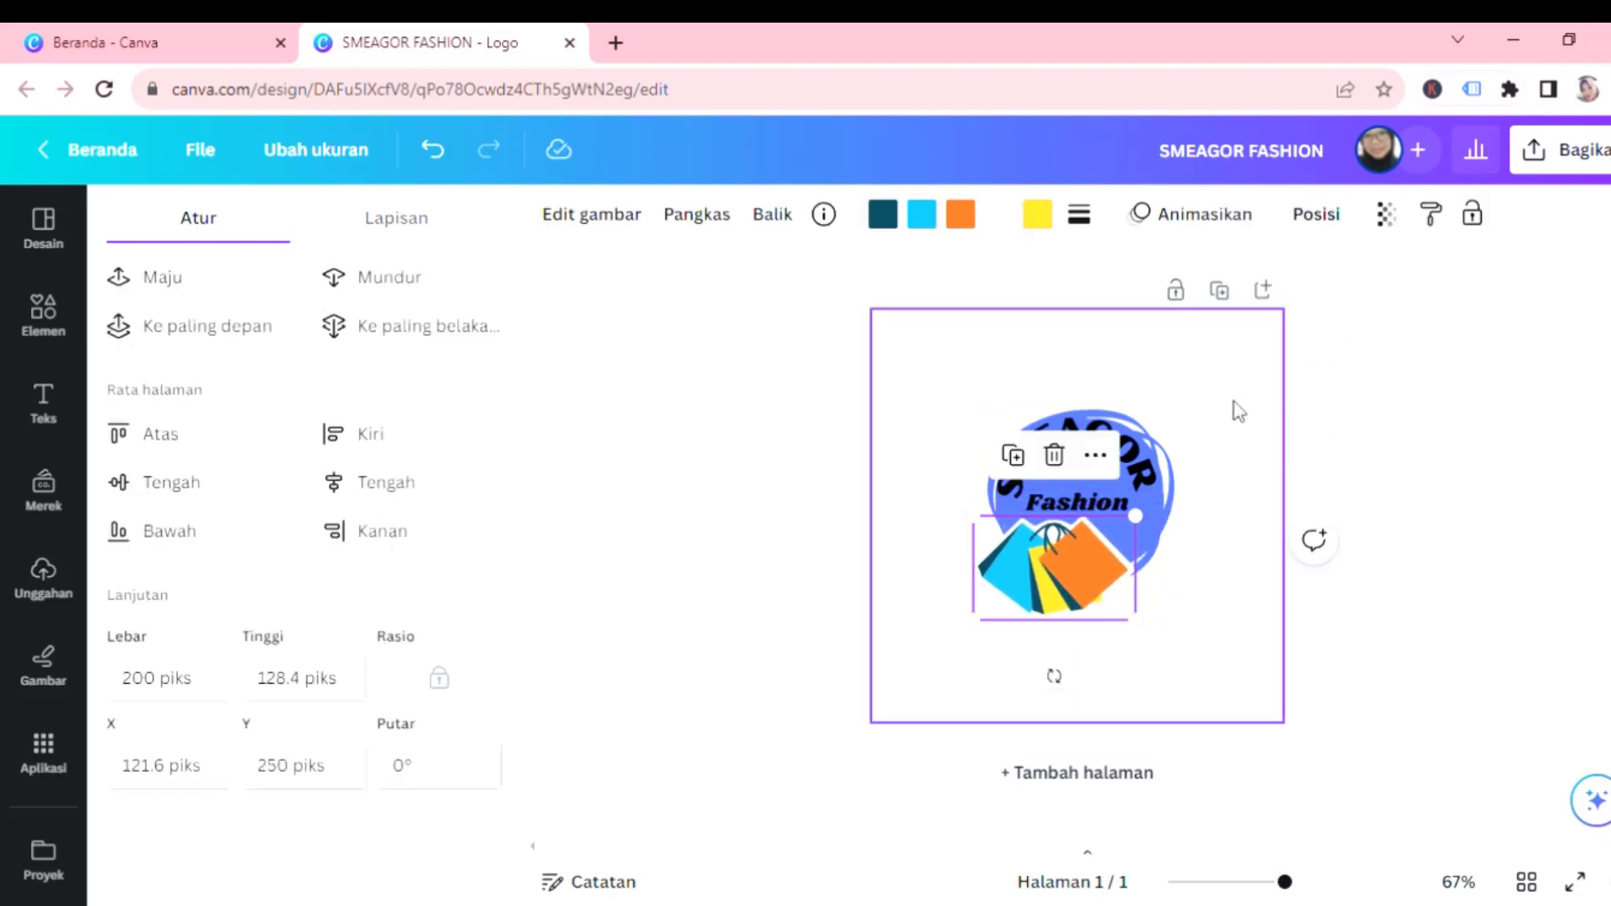
click(1224, 453)
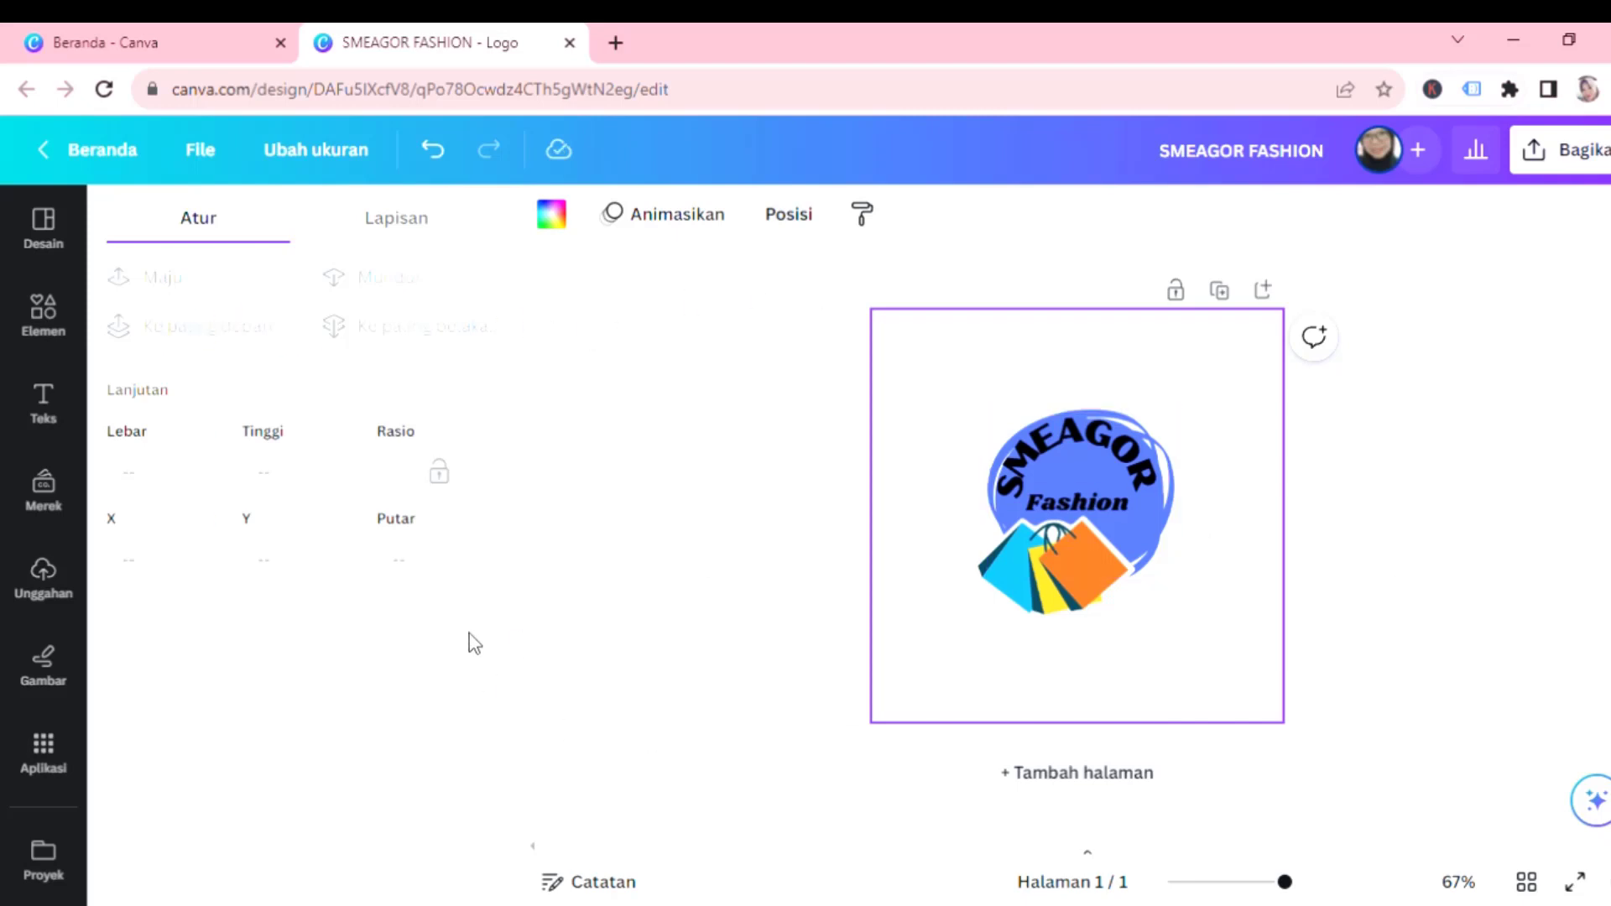
Search the elements for "hanger" and limit the results to graphics.
key(Escape)
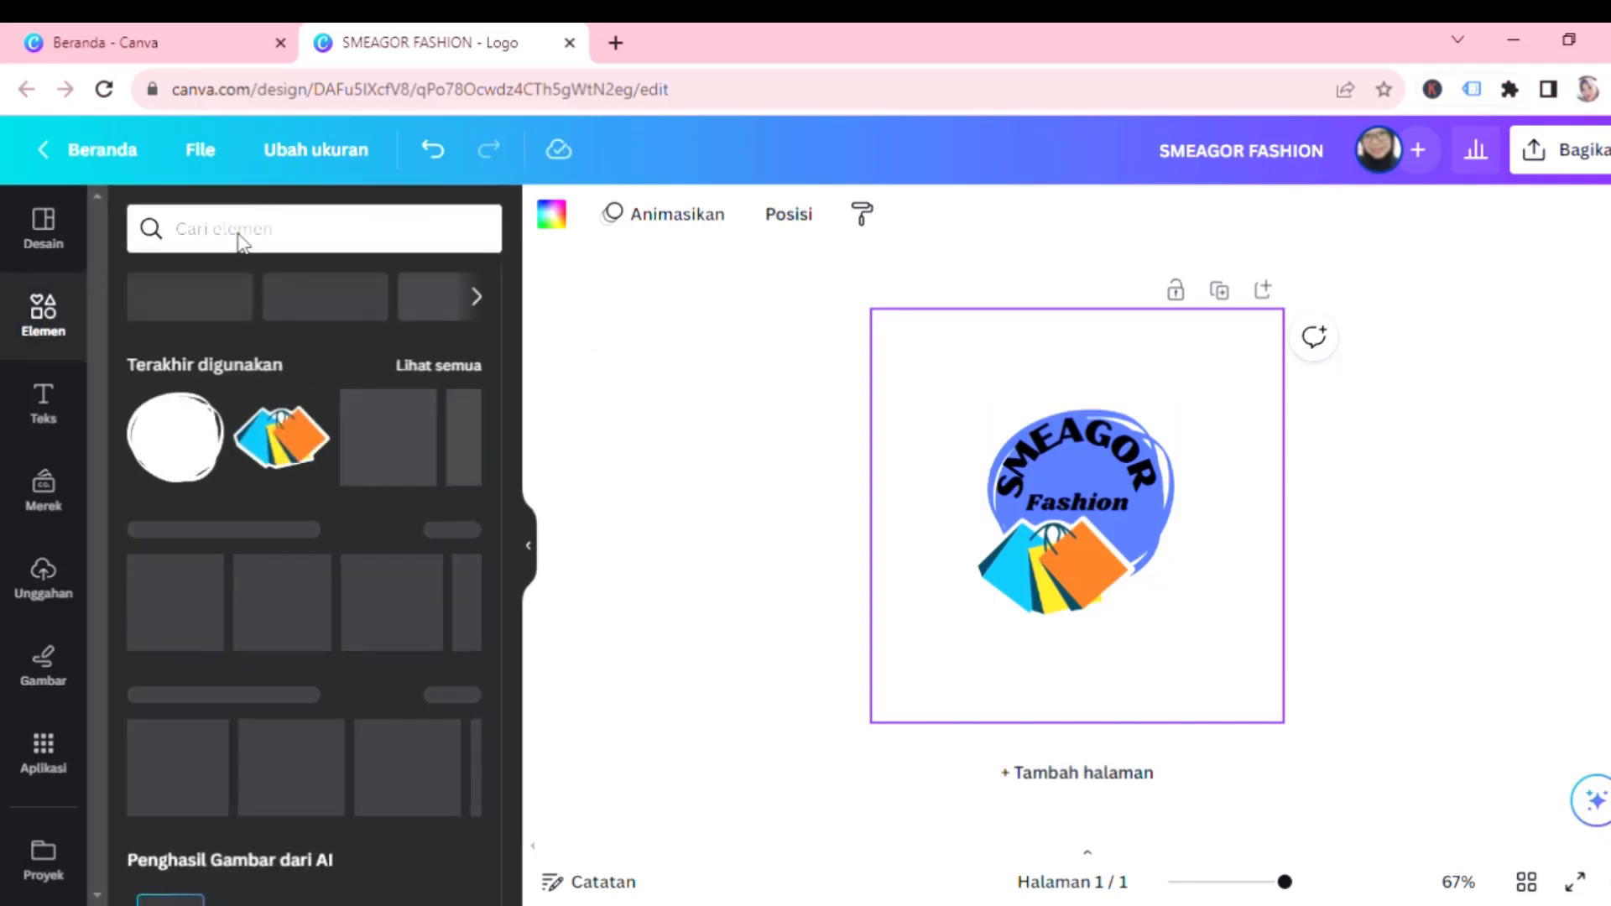
click(263, 229)
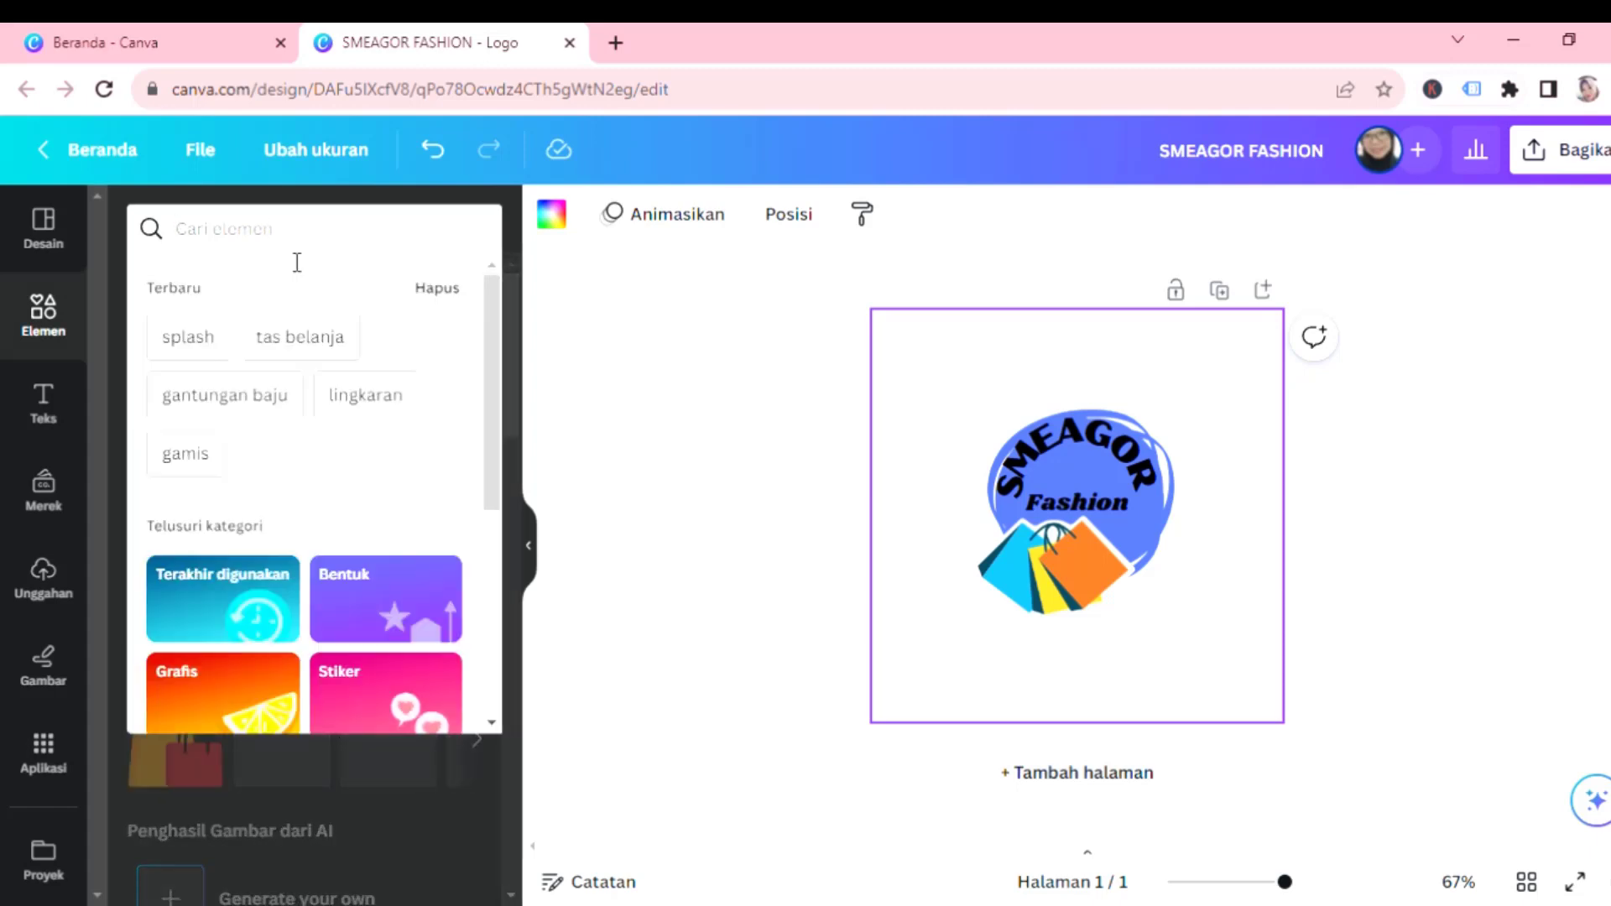
text(han)
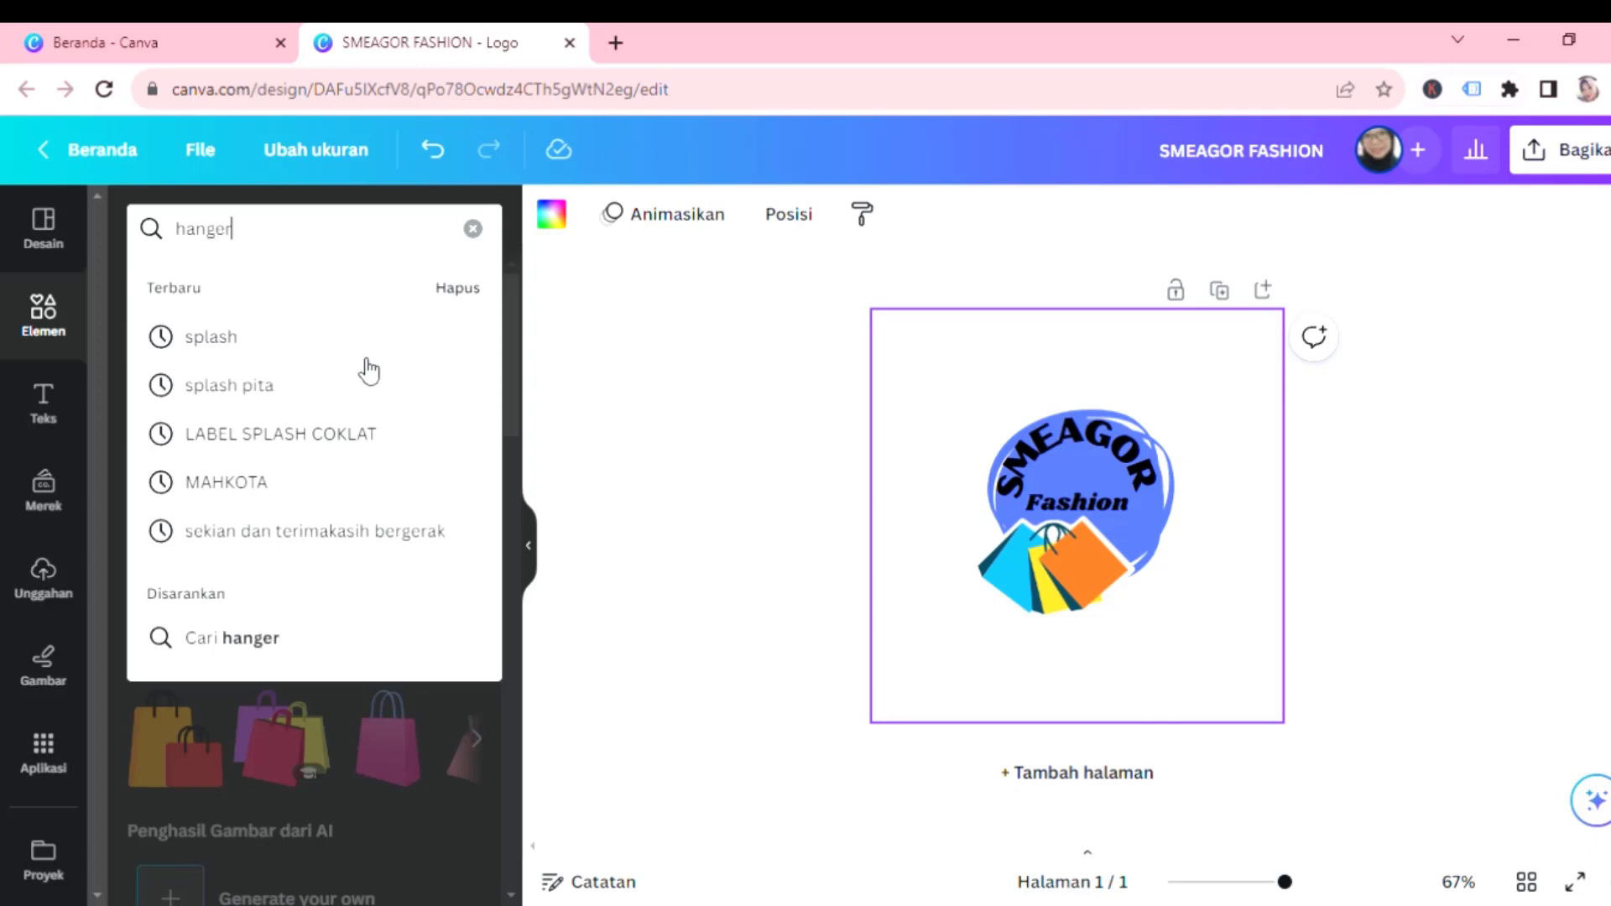
text(ger)
key(Return)
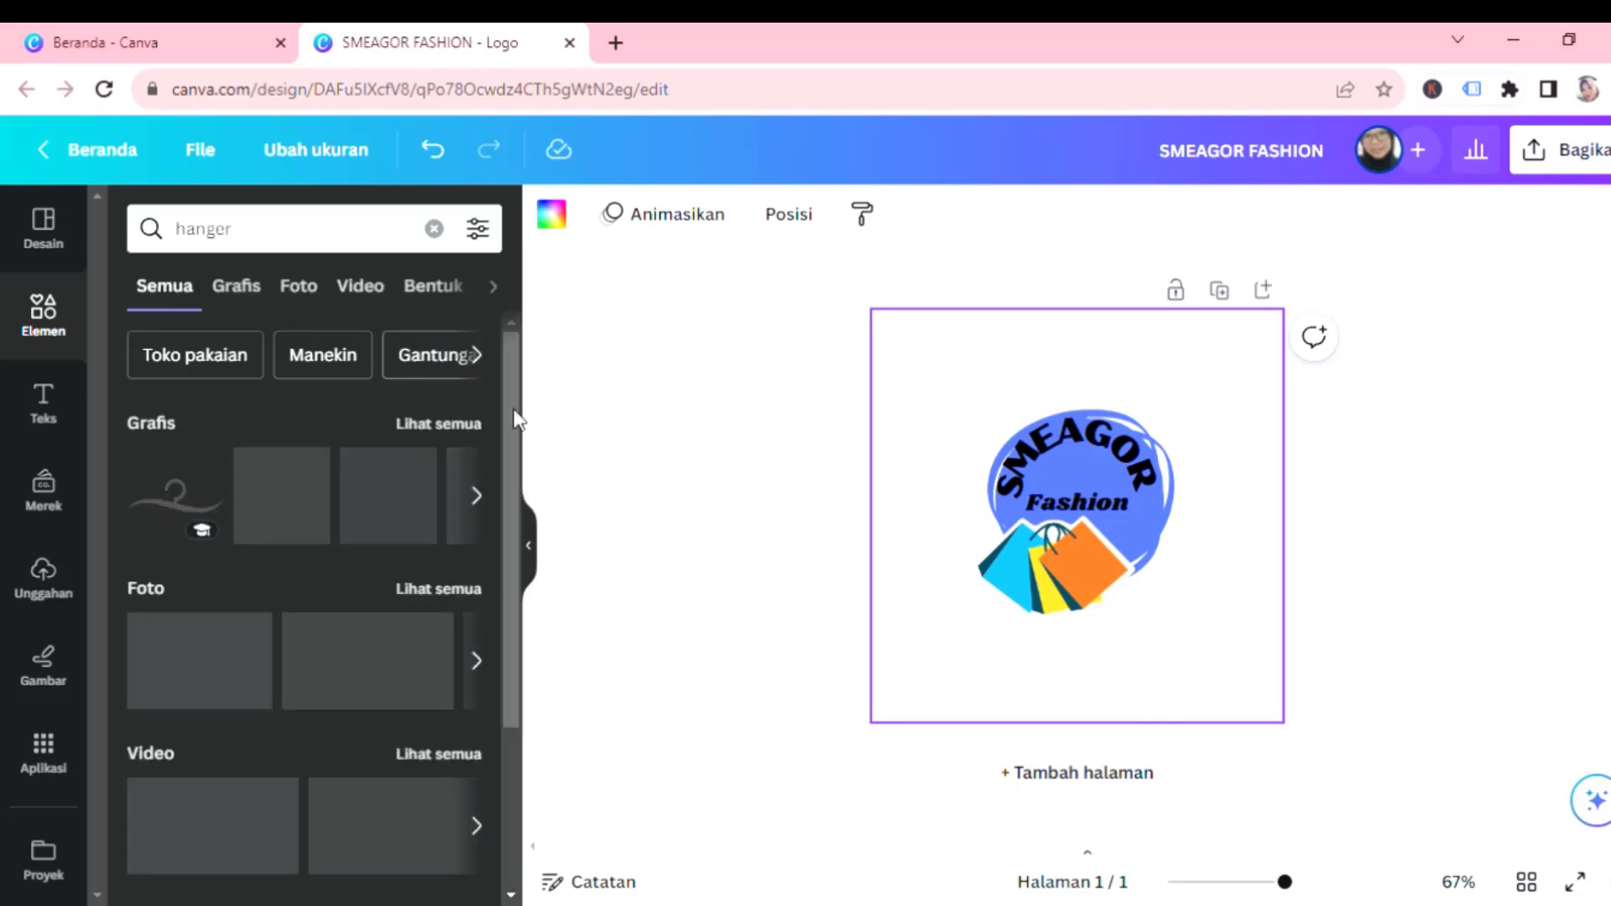
click(246, 287)
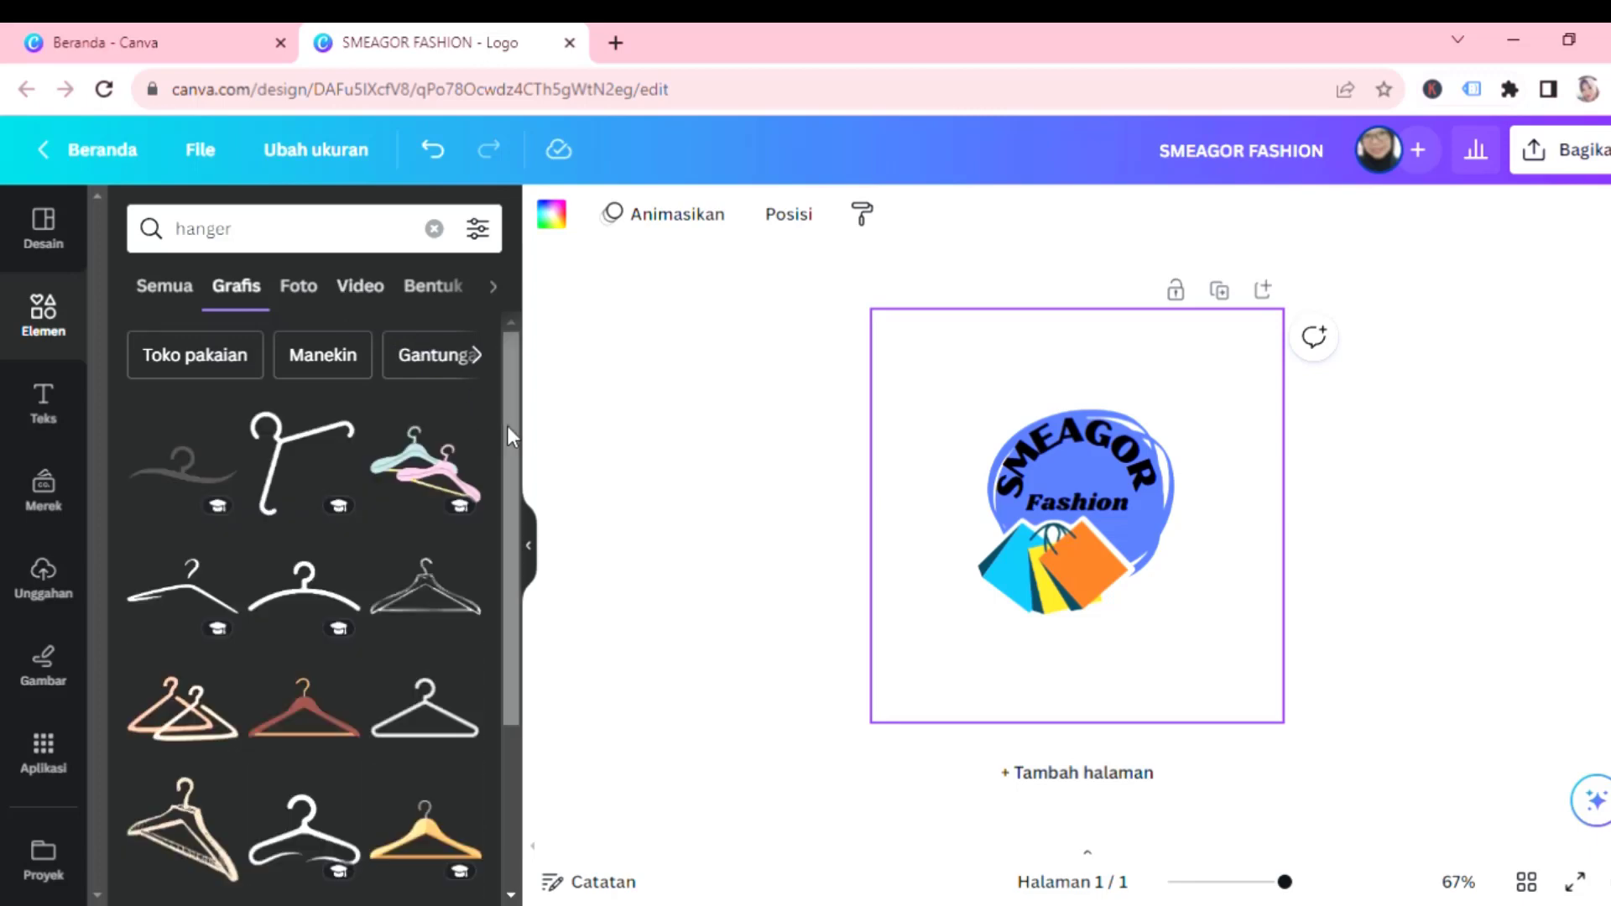
Add the flower-decorated wooden hanger from the hanger graphics and place it tilted beside the shopping bags over the blue circle.
scroll(508, 428, down, 1)
scroll(514, 441, up, 1)
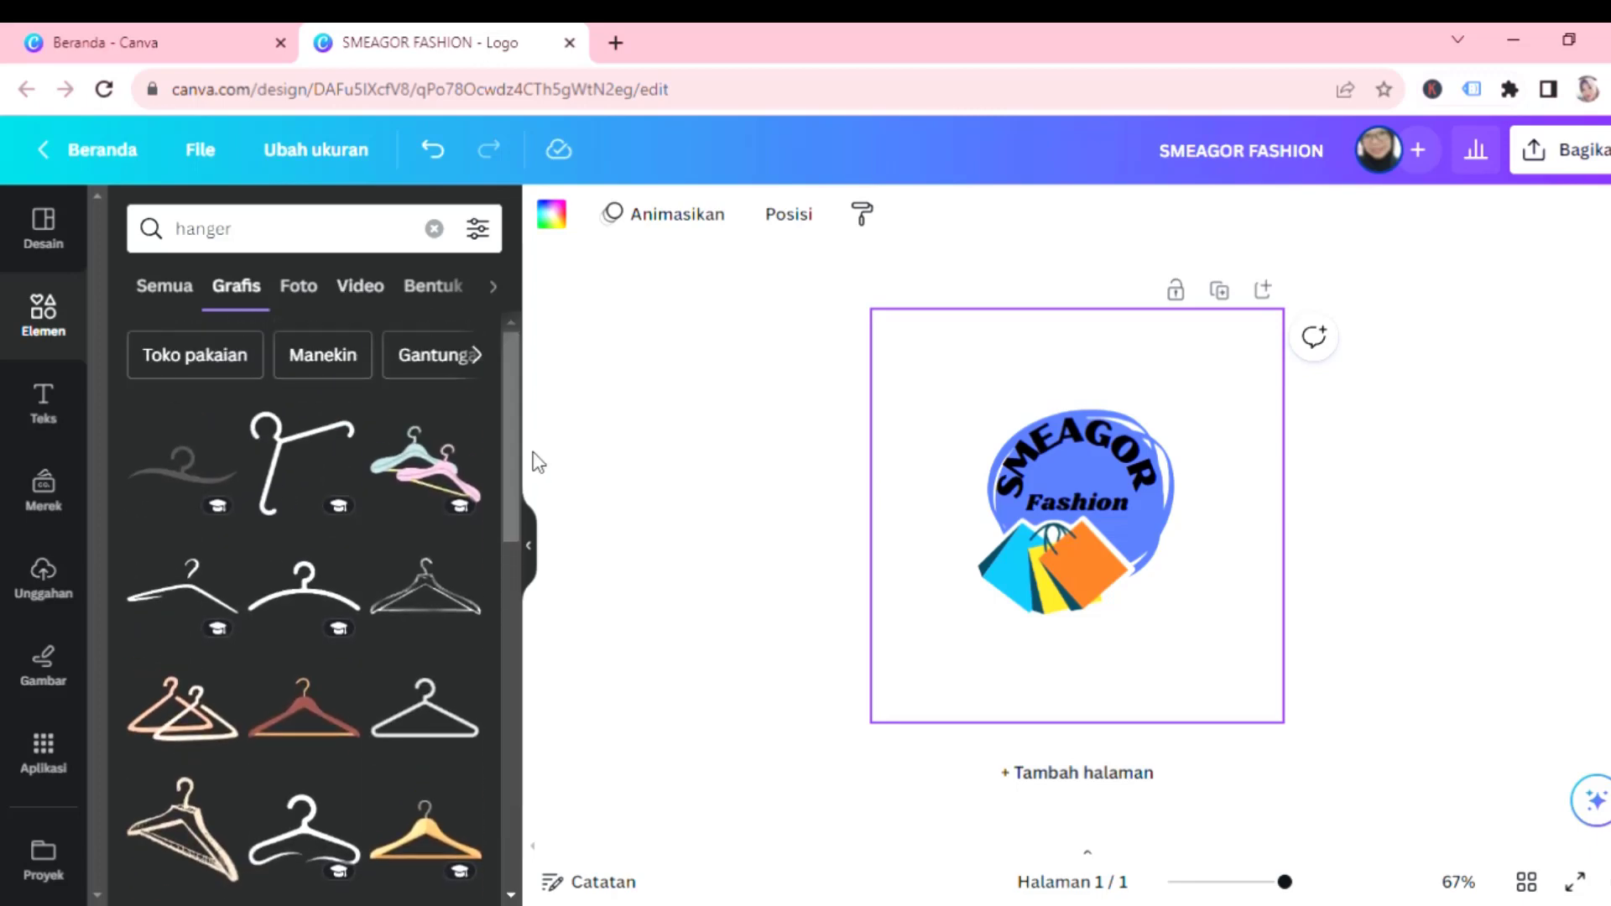
scroll(462, 558, down, 5)
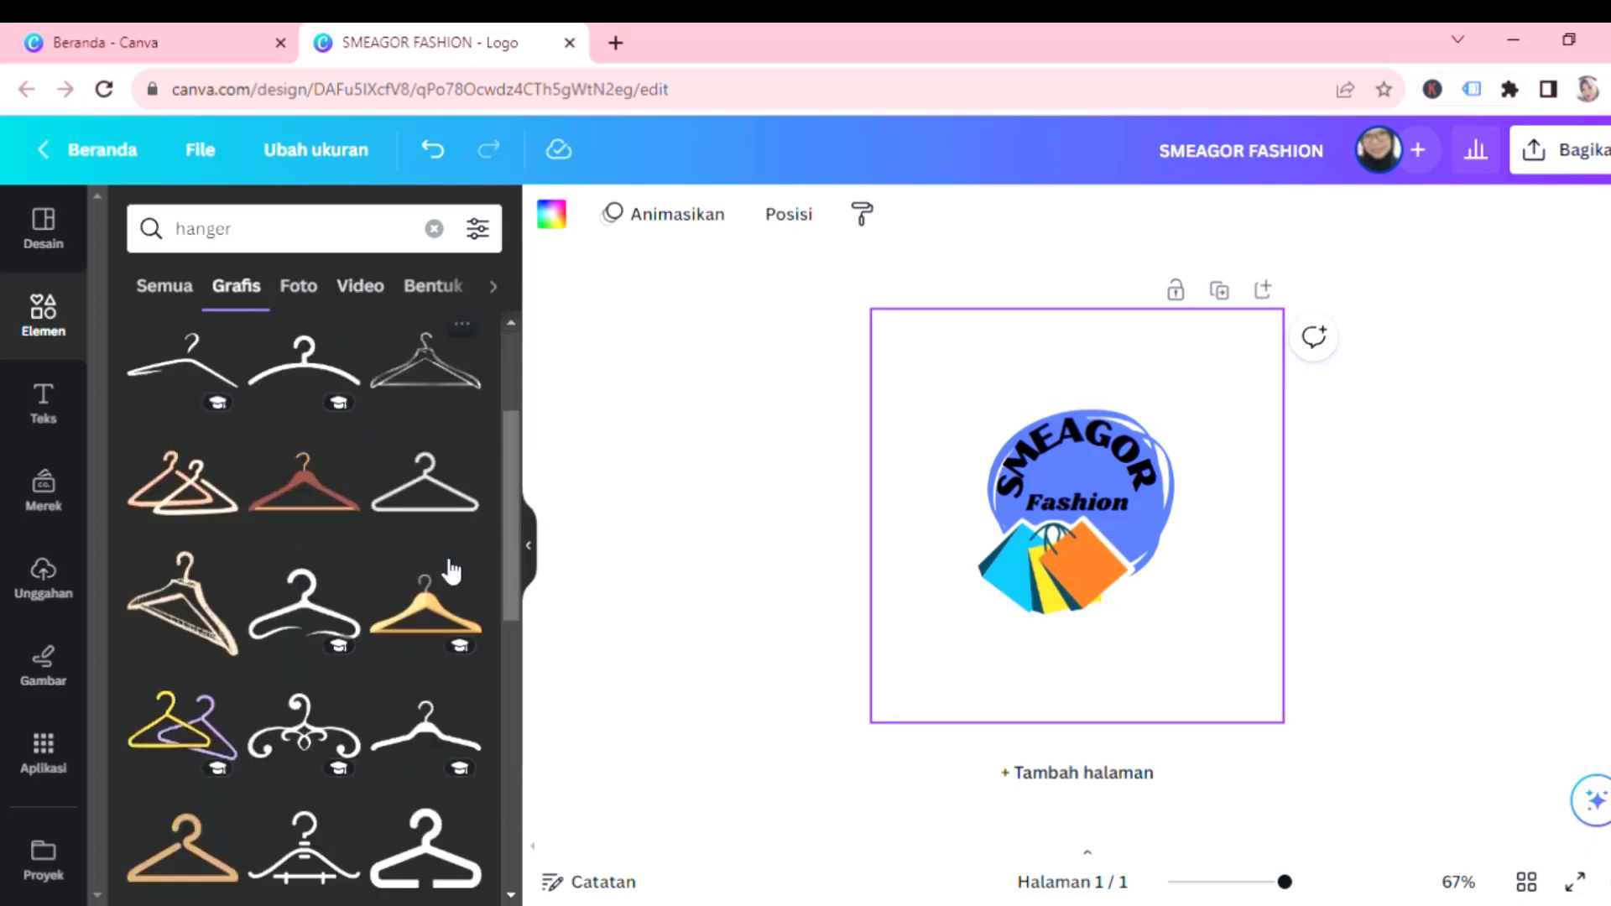
scroll(480, 564, down, 3)
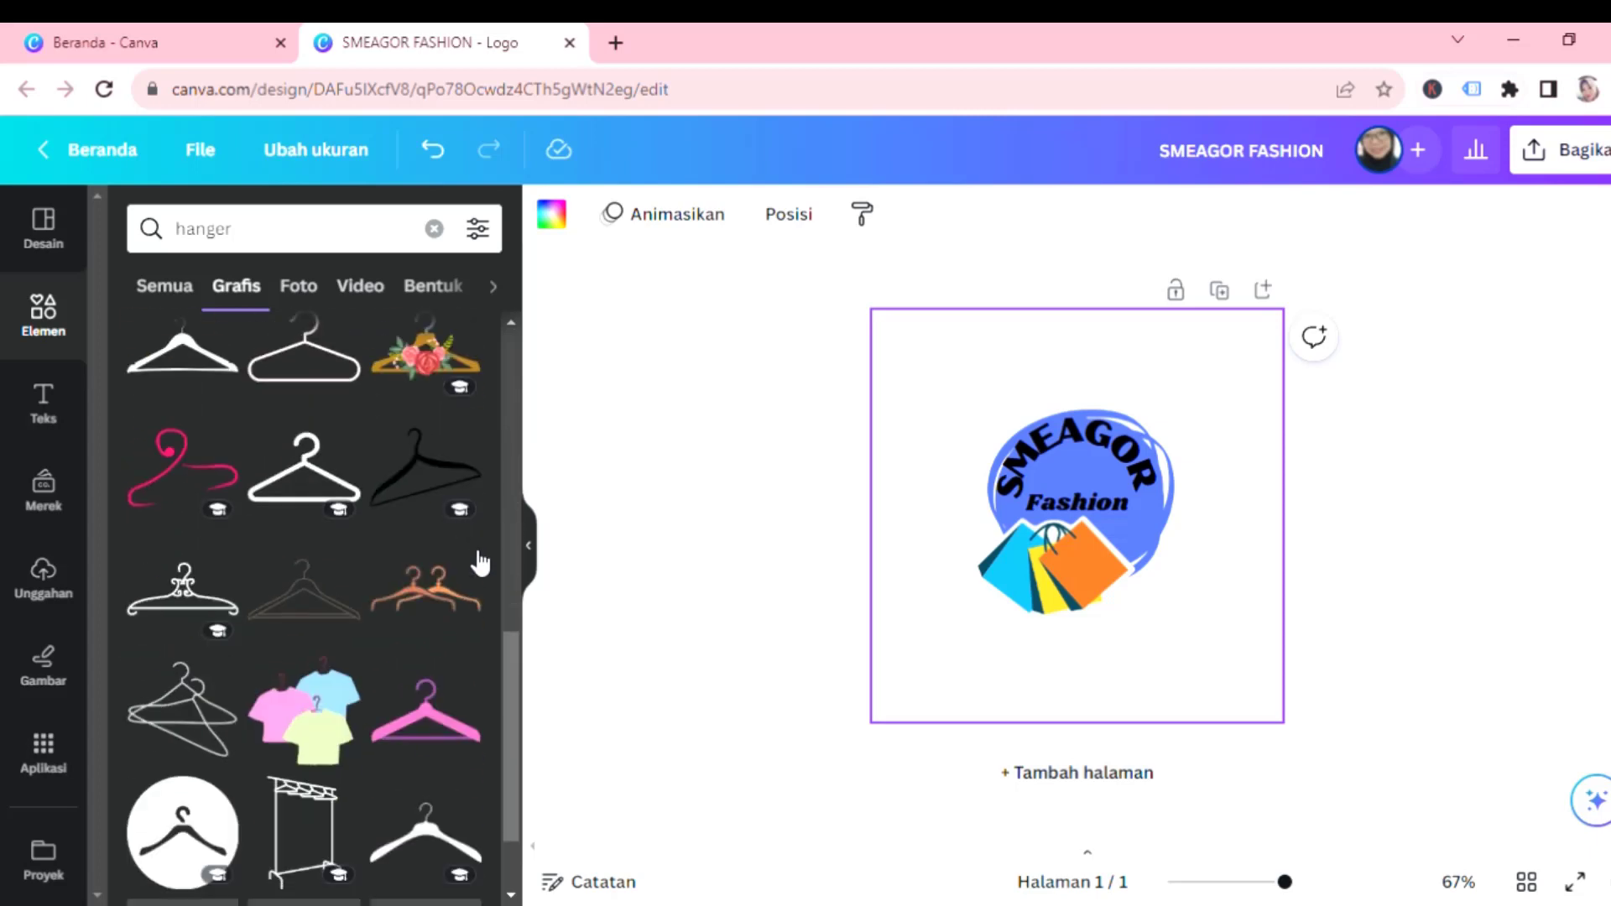
scroll(478, 561, up, 1)
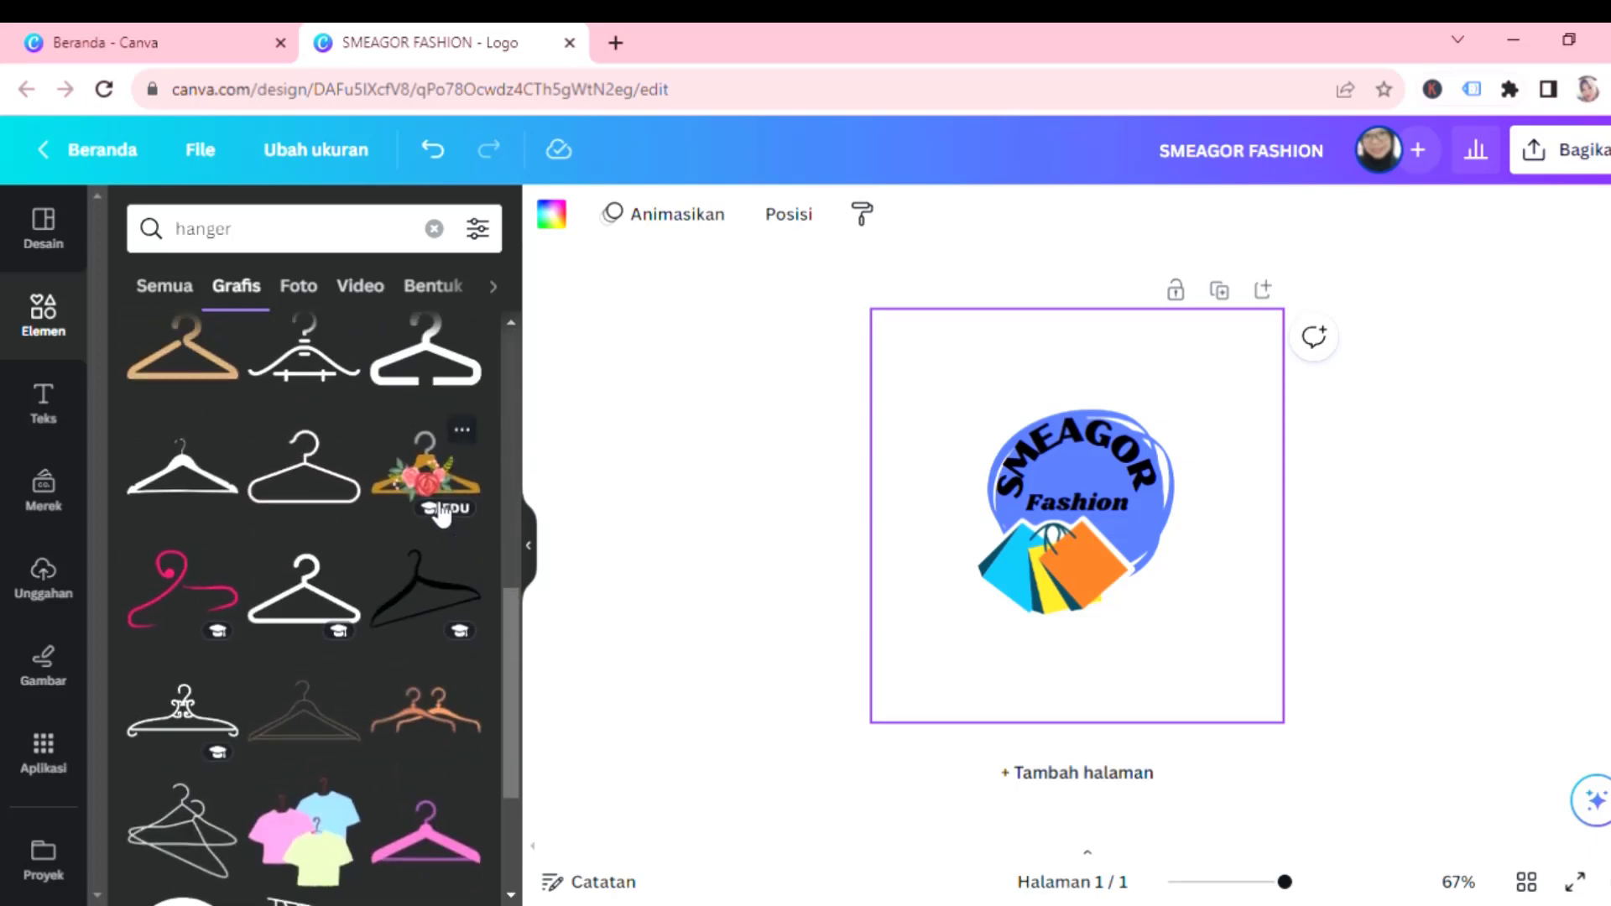
click(425, 470)
drag(1087, 554, 1159, 554)
click(1226, 517)
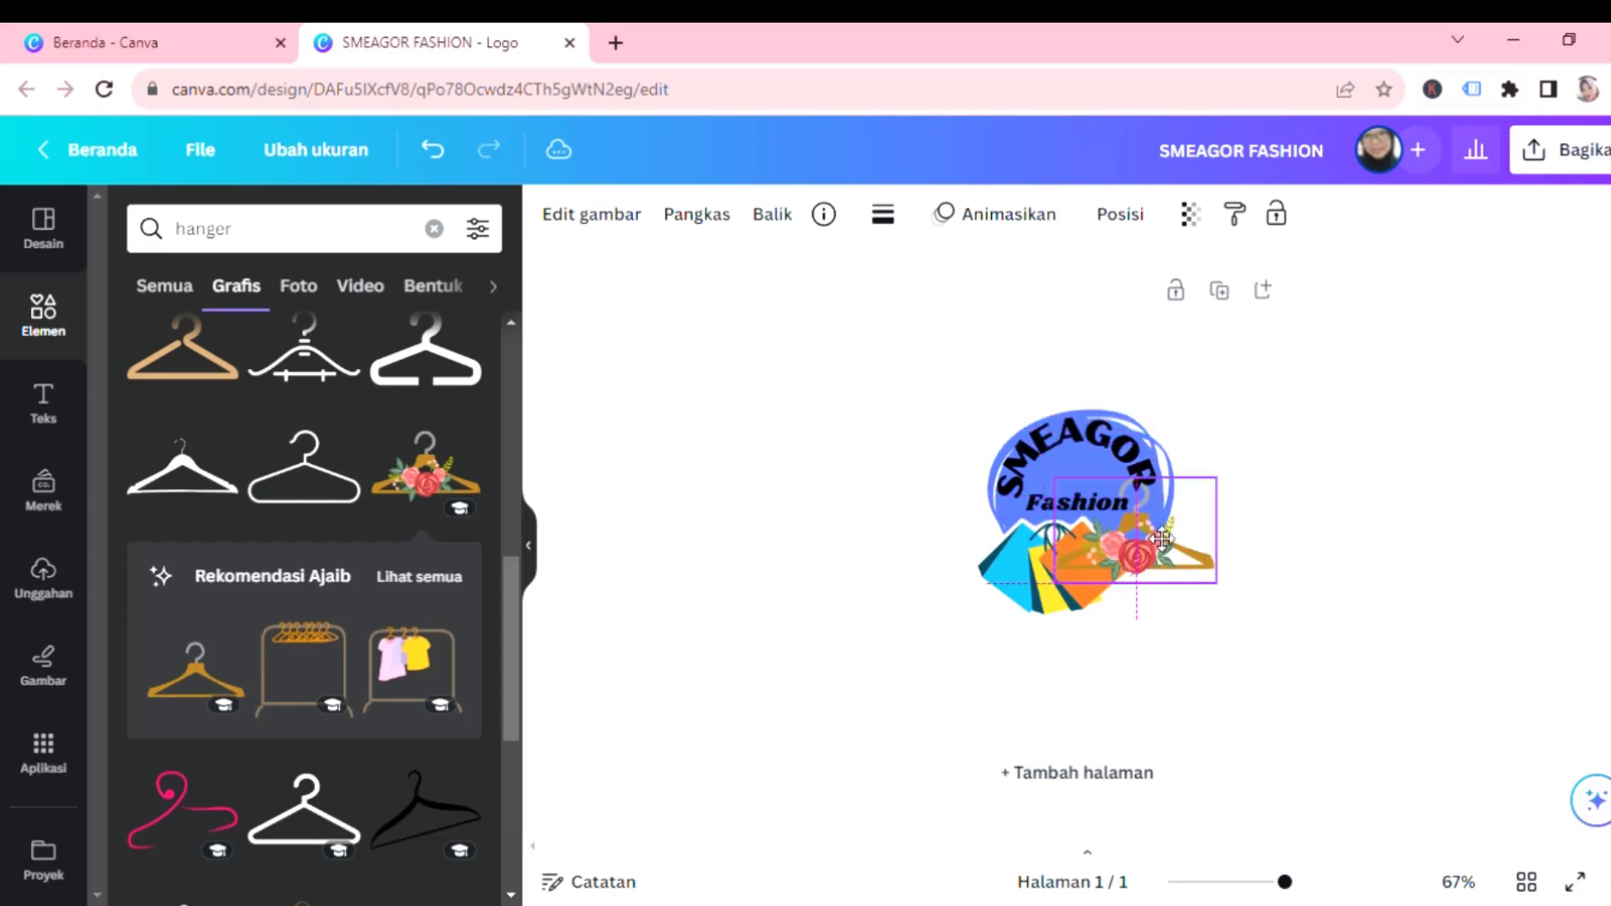
drag(1137, 636, 1155, 607)
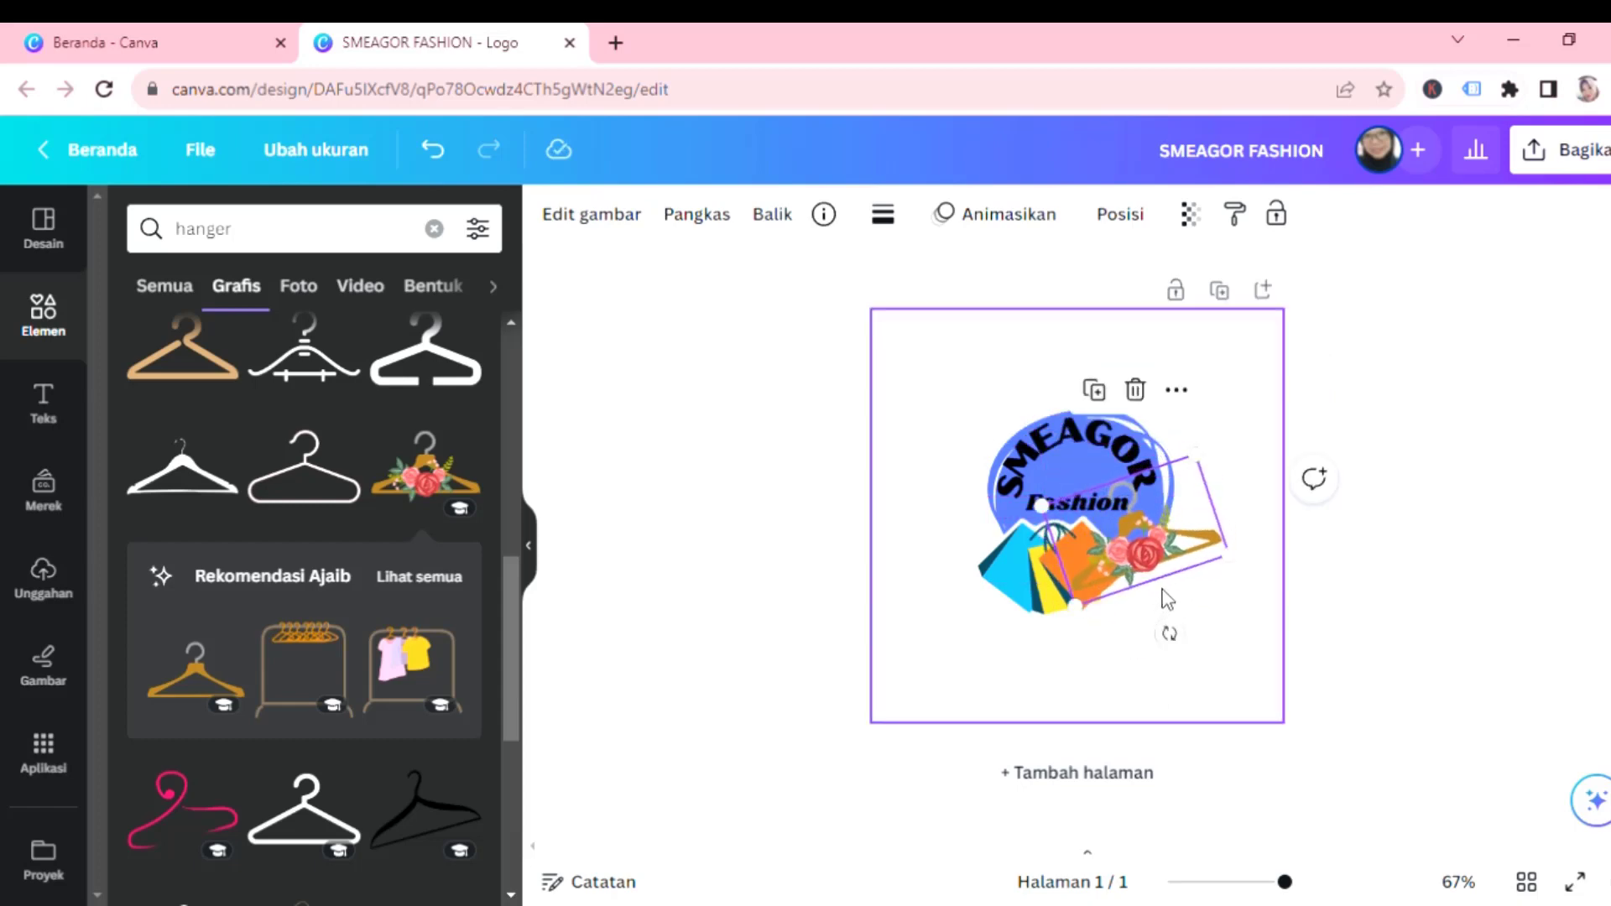
Move the shopping bags down below the blue circle and delete the flower-decorated hanger.
drag(1031, 595, 1127, 671)
drag(1123, 579, 1026, 583)
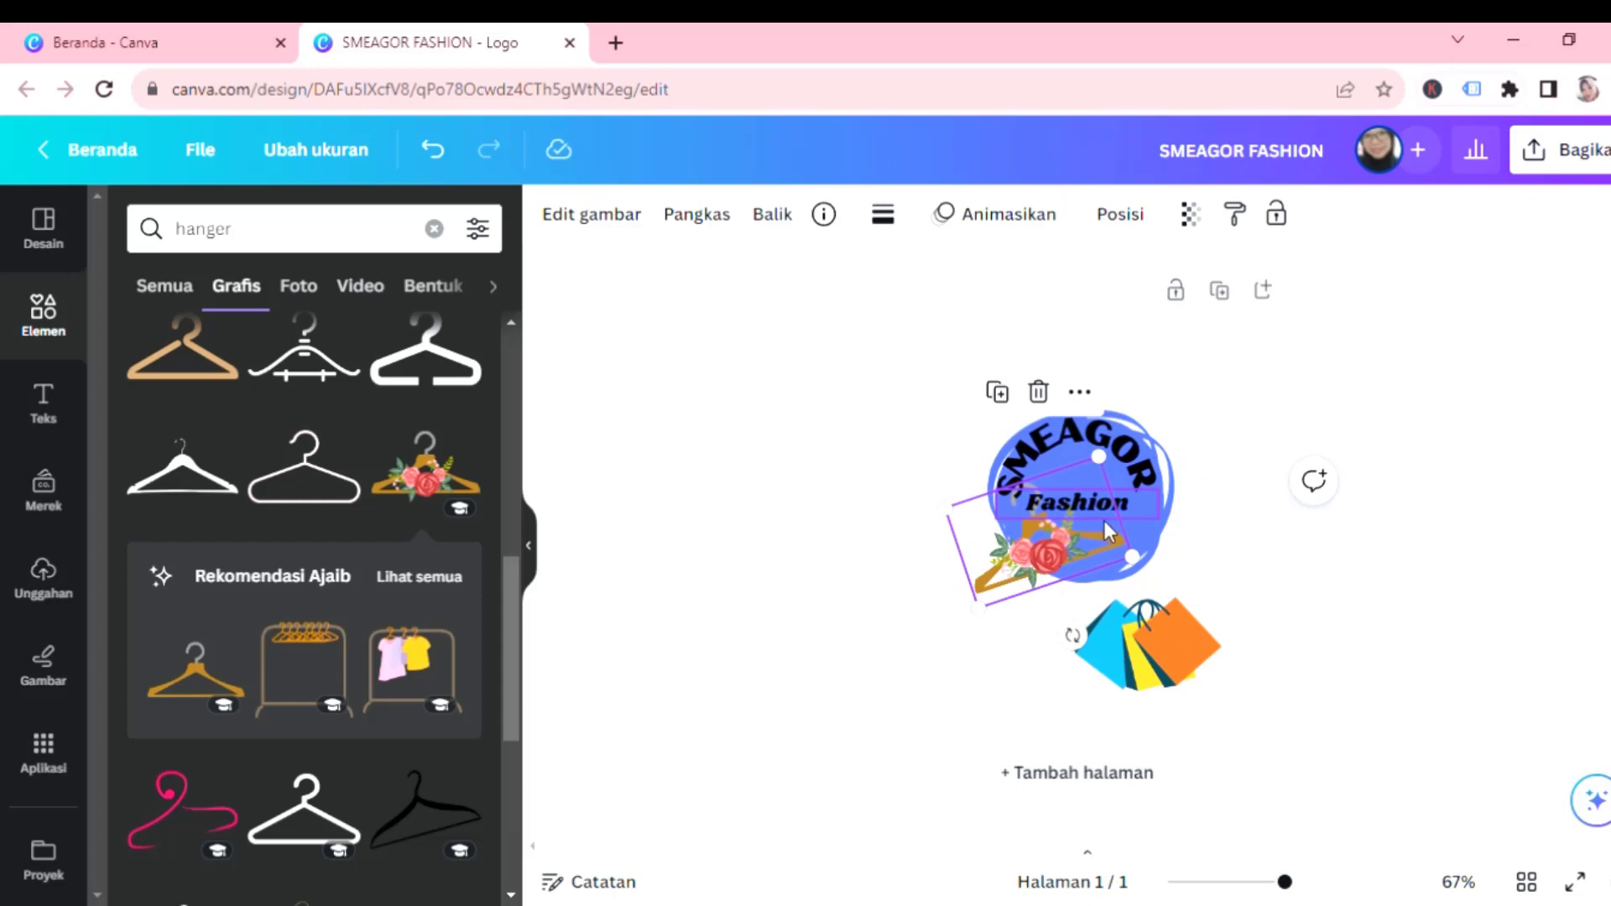
key(Delete)
Add the pair of mint and pink hangers and place it over the lower-left part of the blue circle.
scroll(481, 443, up, 8)
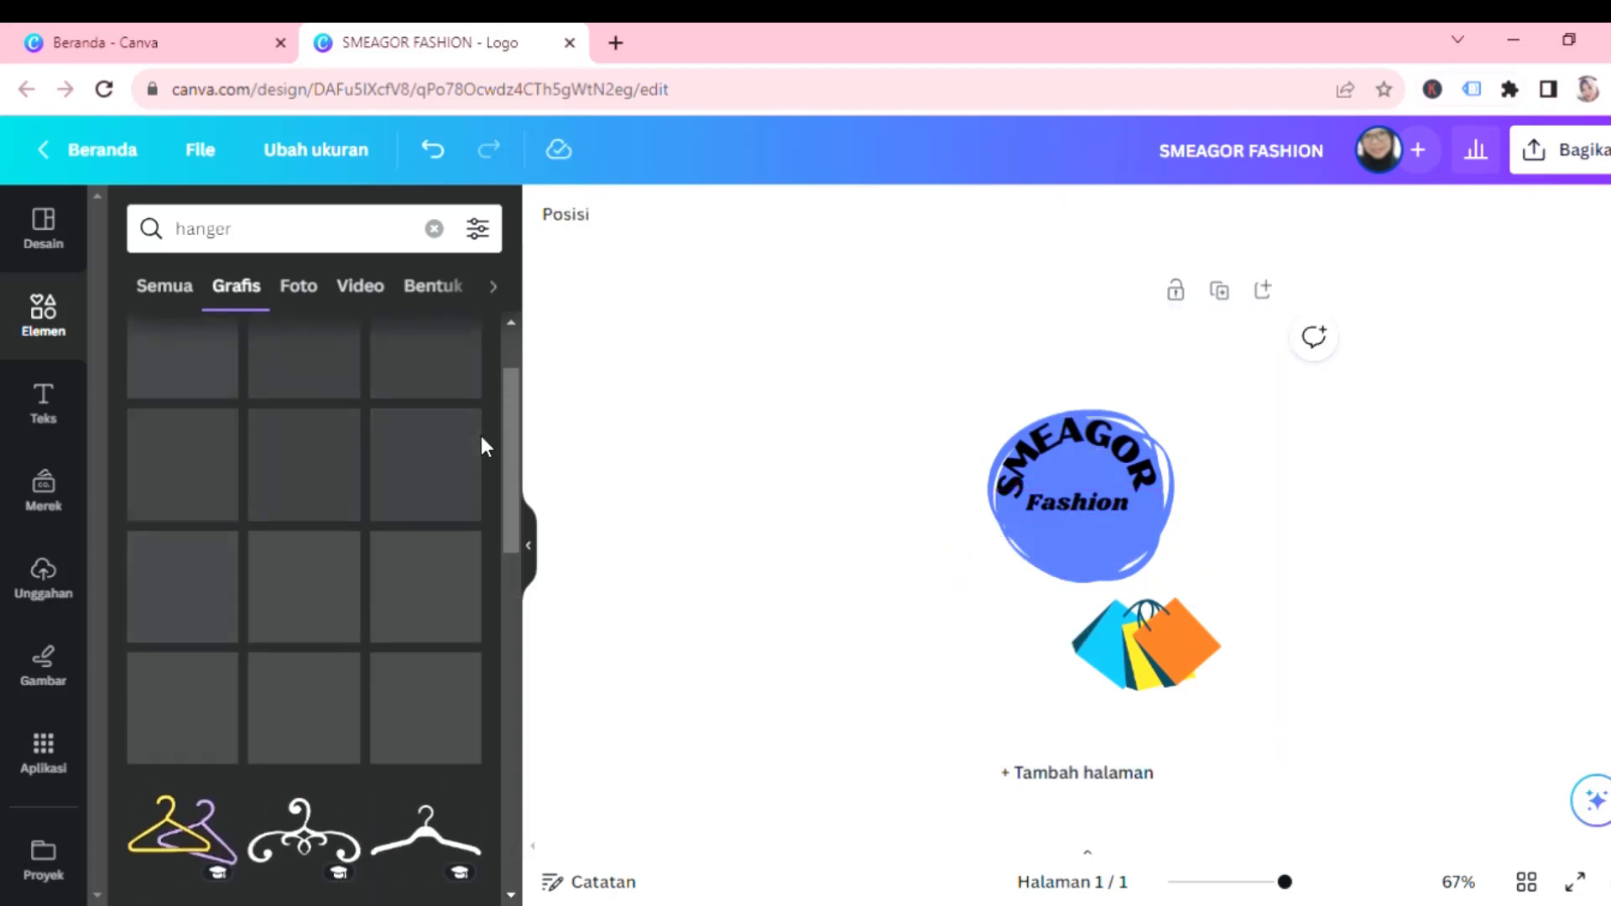
scroll(490, 430, up, 3)
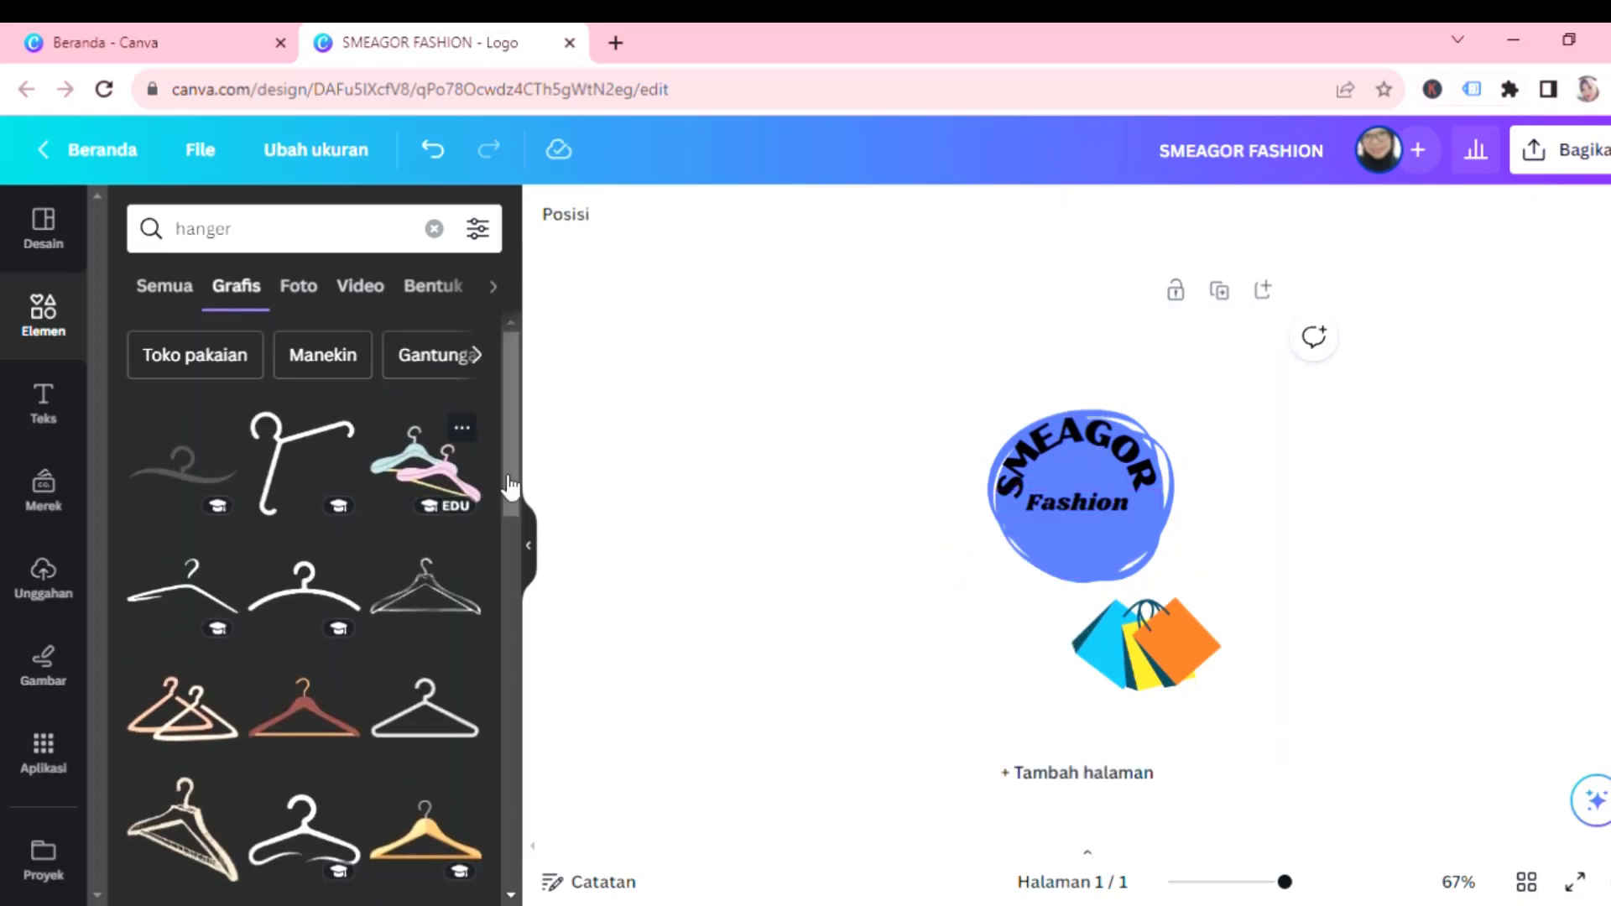
click(426, 461)
drag(1171, 579, 1079, 579)
scroll(467, 539, down, 1)
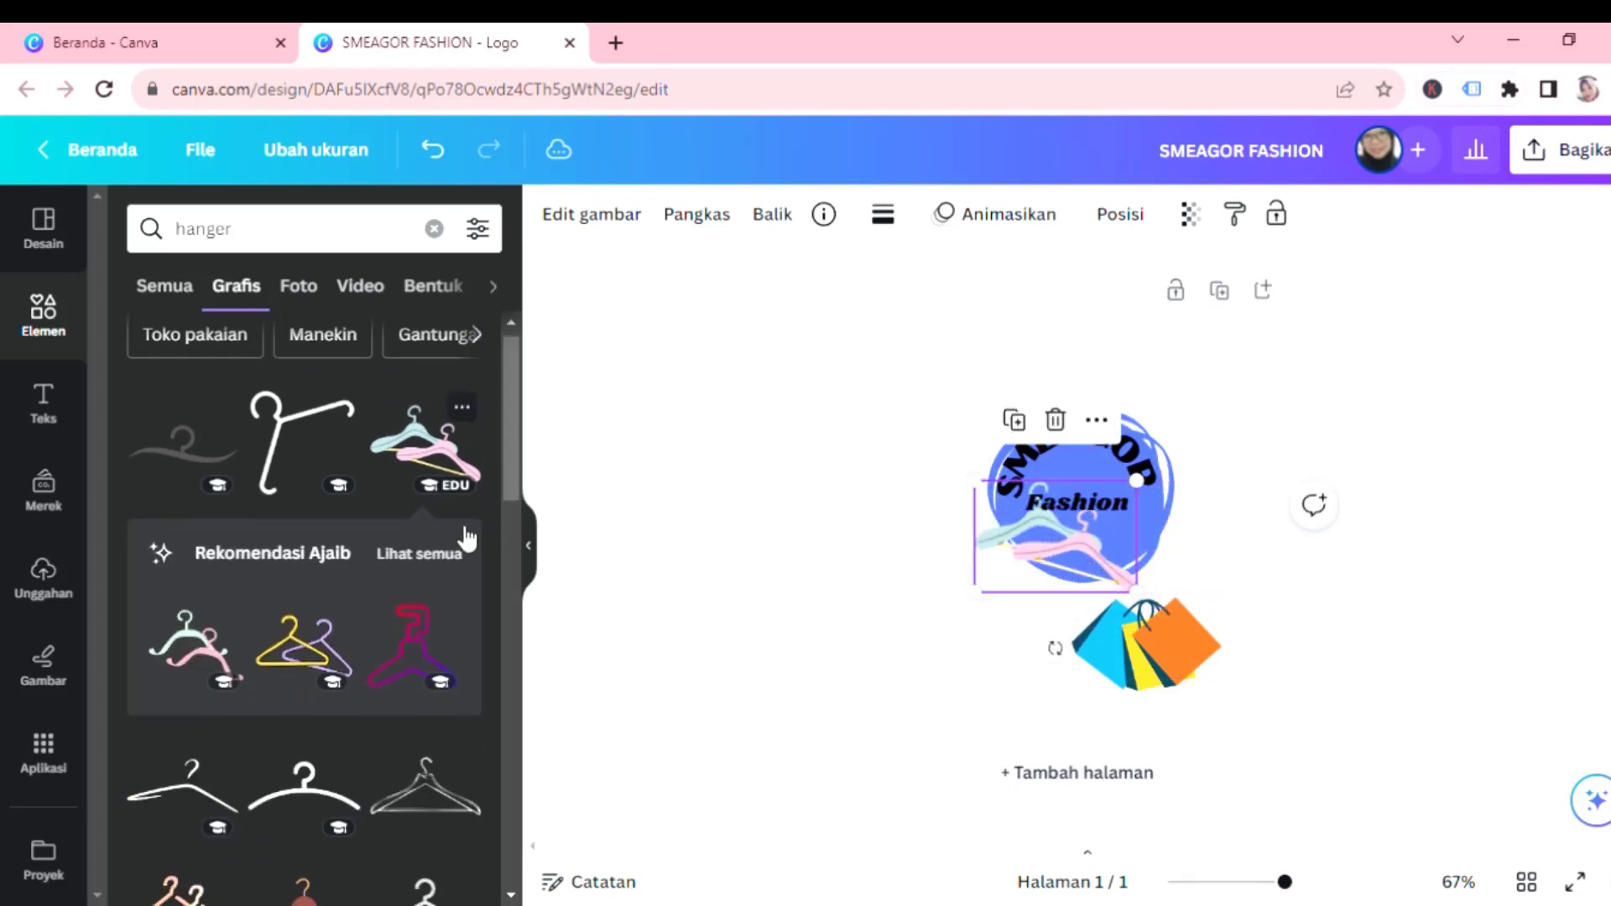
Add the yellow hanger with the pink bow over the top of the blue circle and delete the mint and pink hangers.
scroll(468, 538, down, 10)
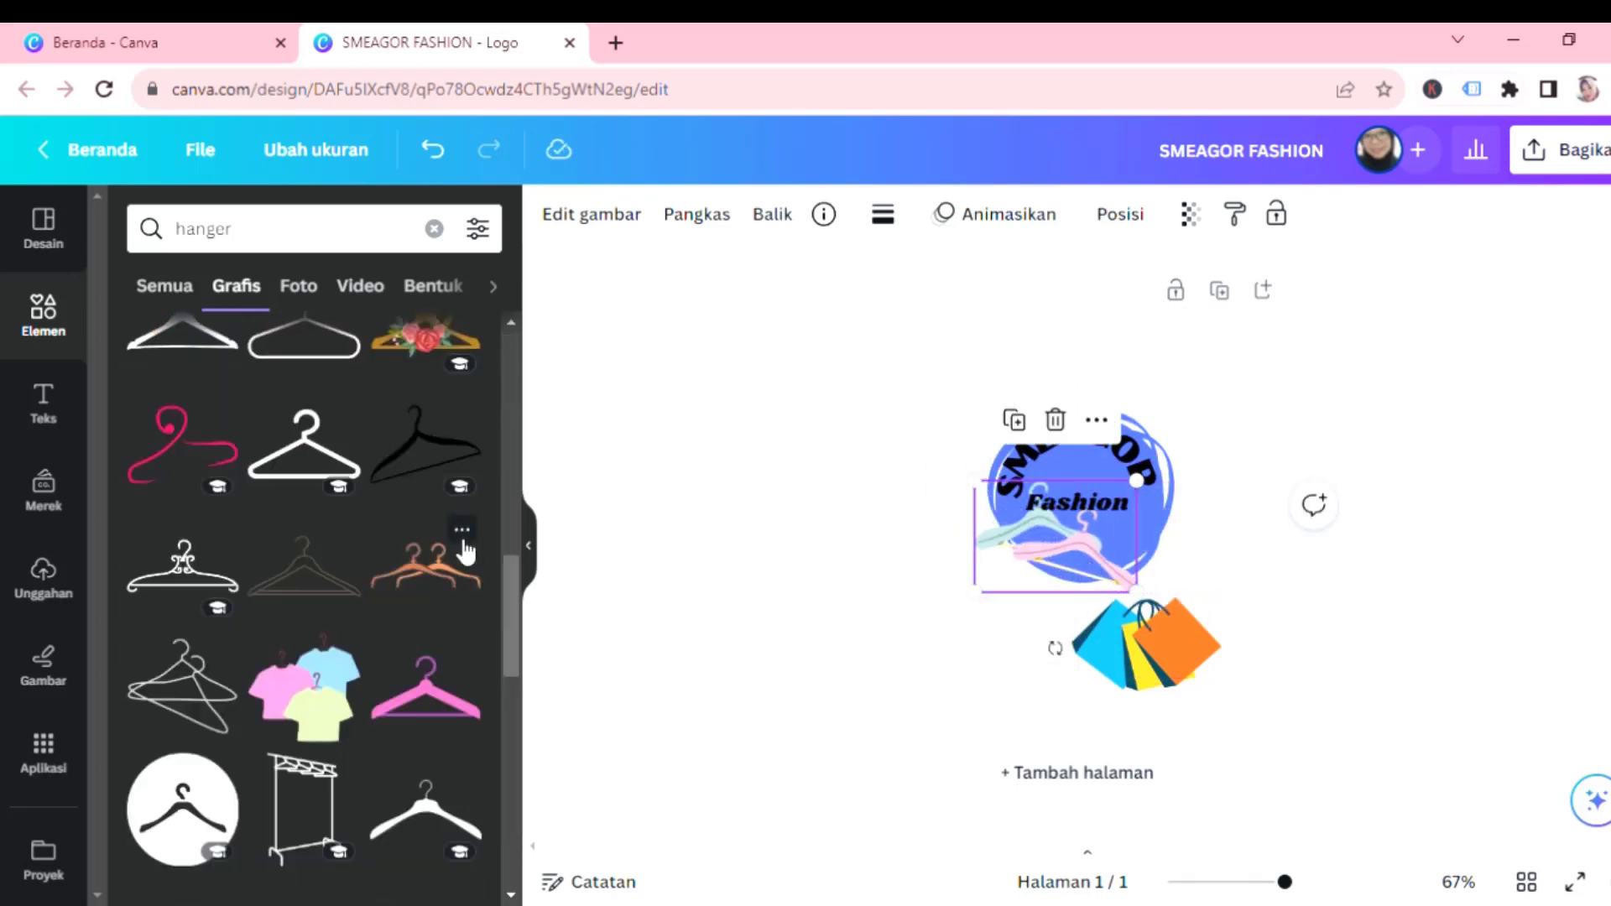
scroll(465, 552, down, 1)
scroll(466, 553, down, 2)
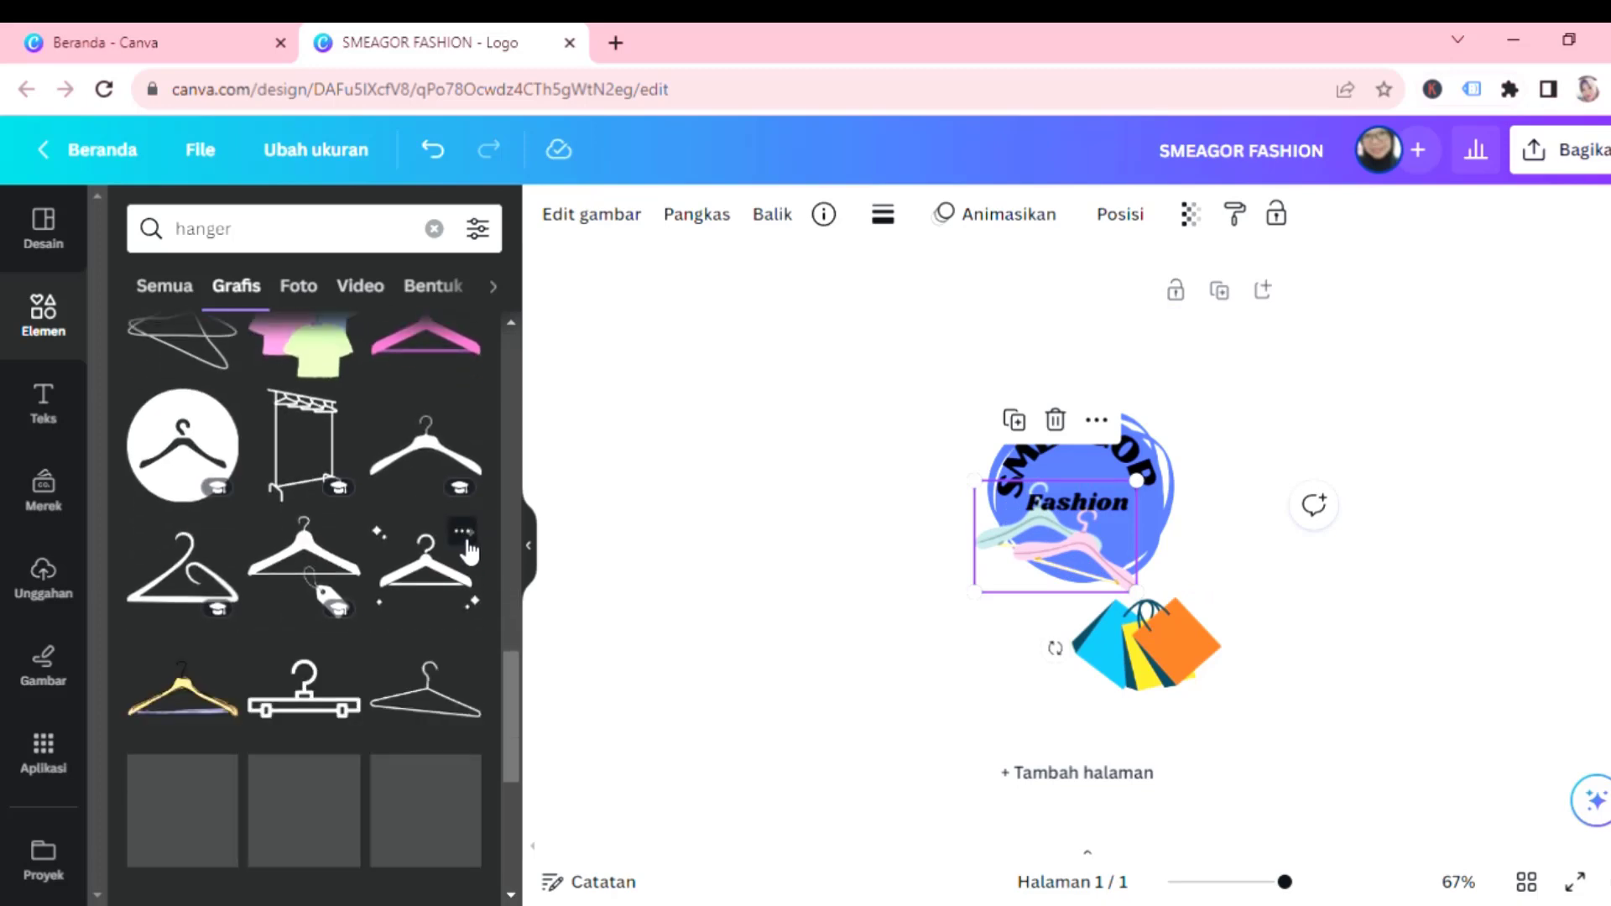
scroll(487, 546, down, 1)
scroll(433, 585, down, 1)
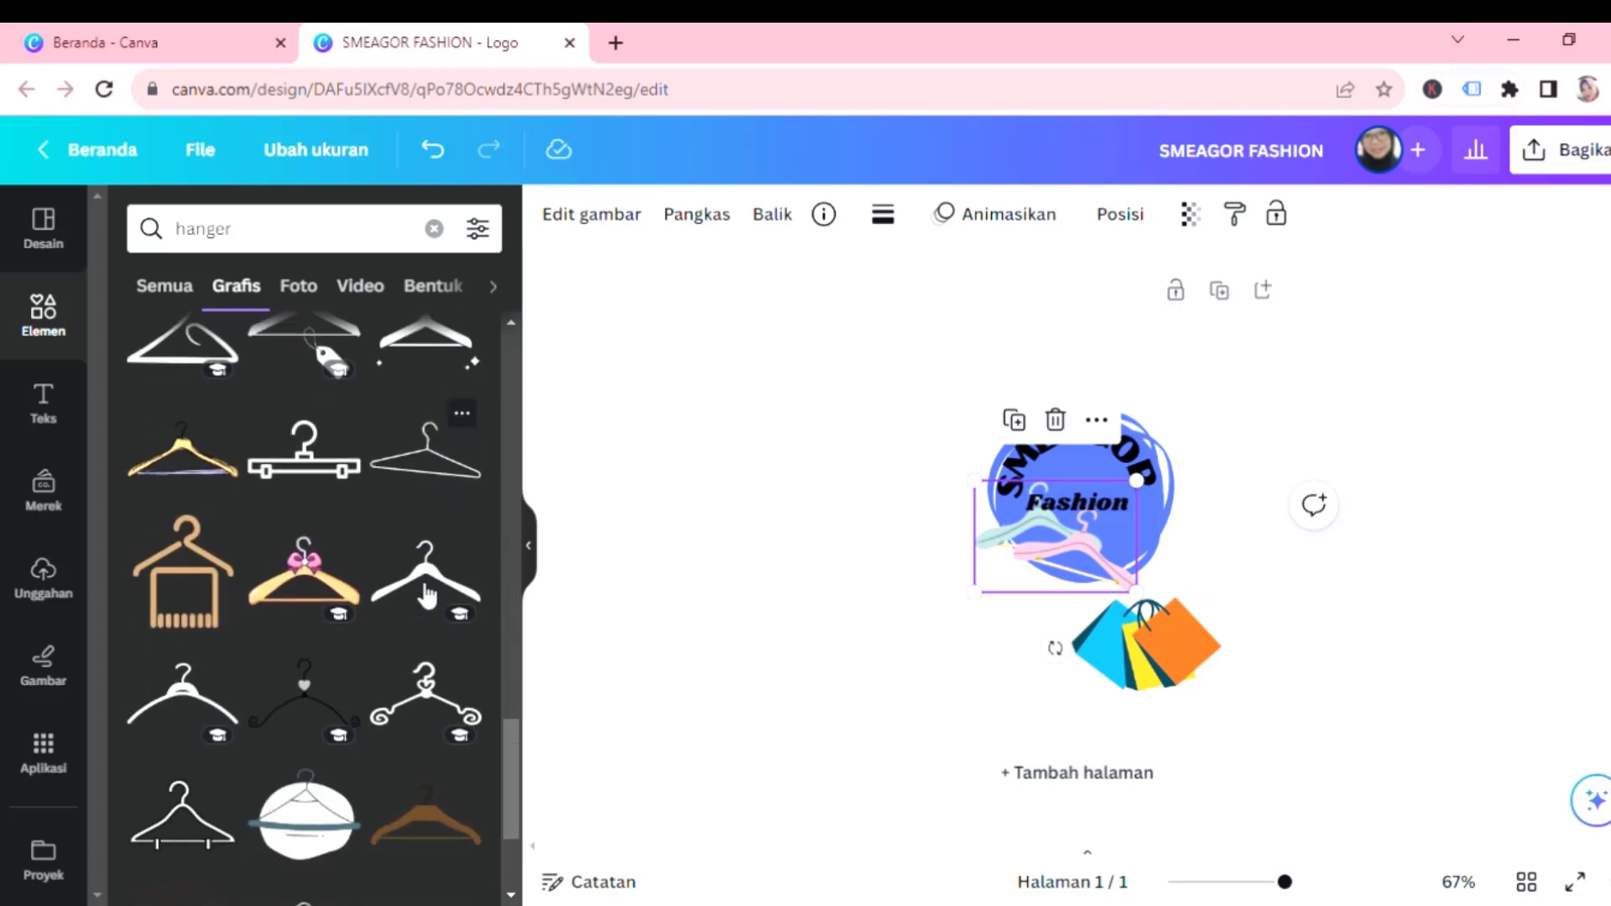
click(333, 592)
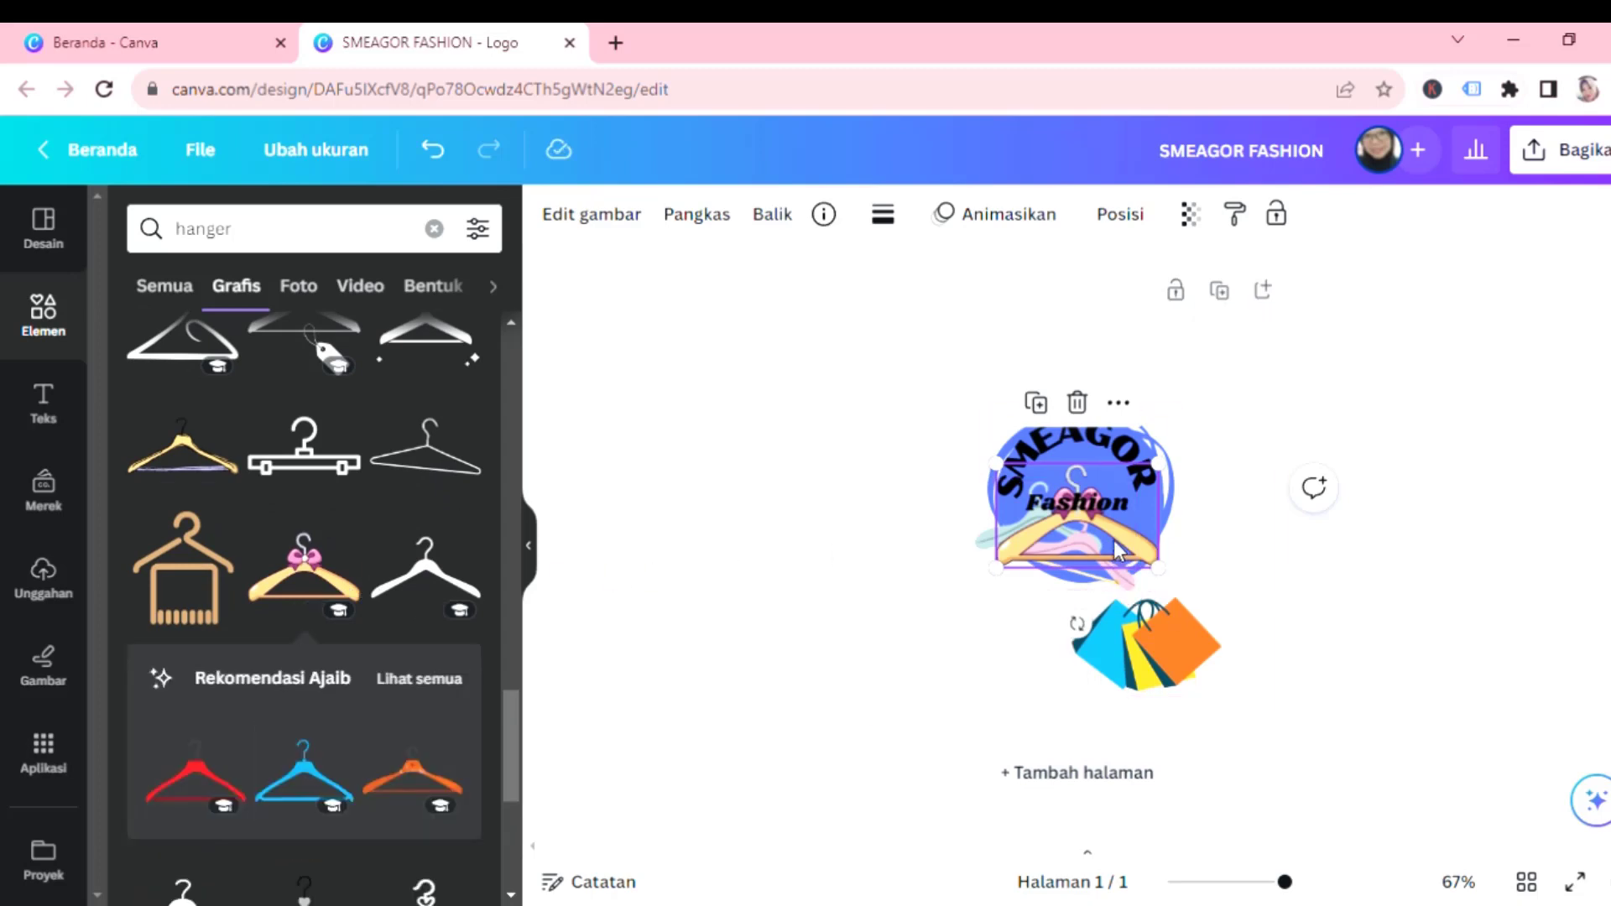
drag(1114, 540, 1130, 461)
click(1234, 503)
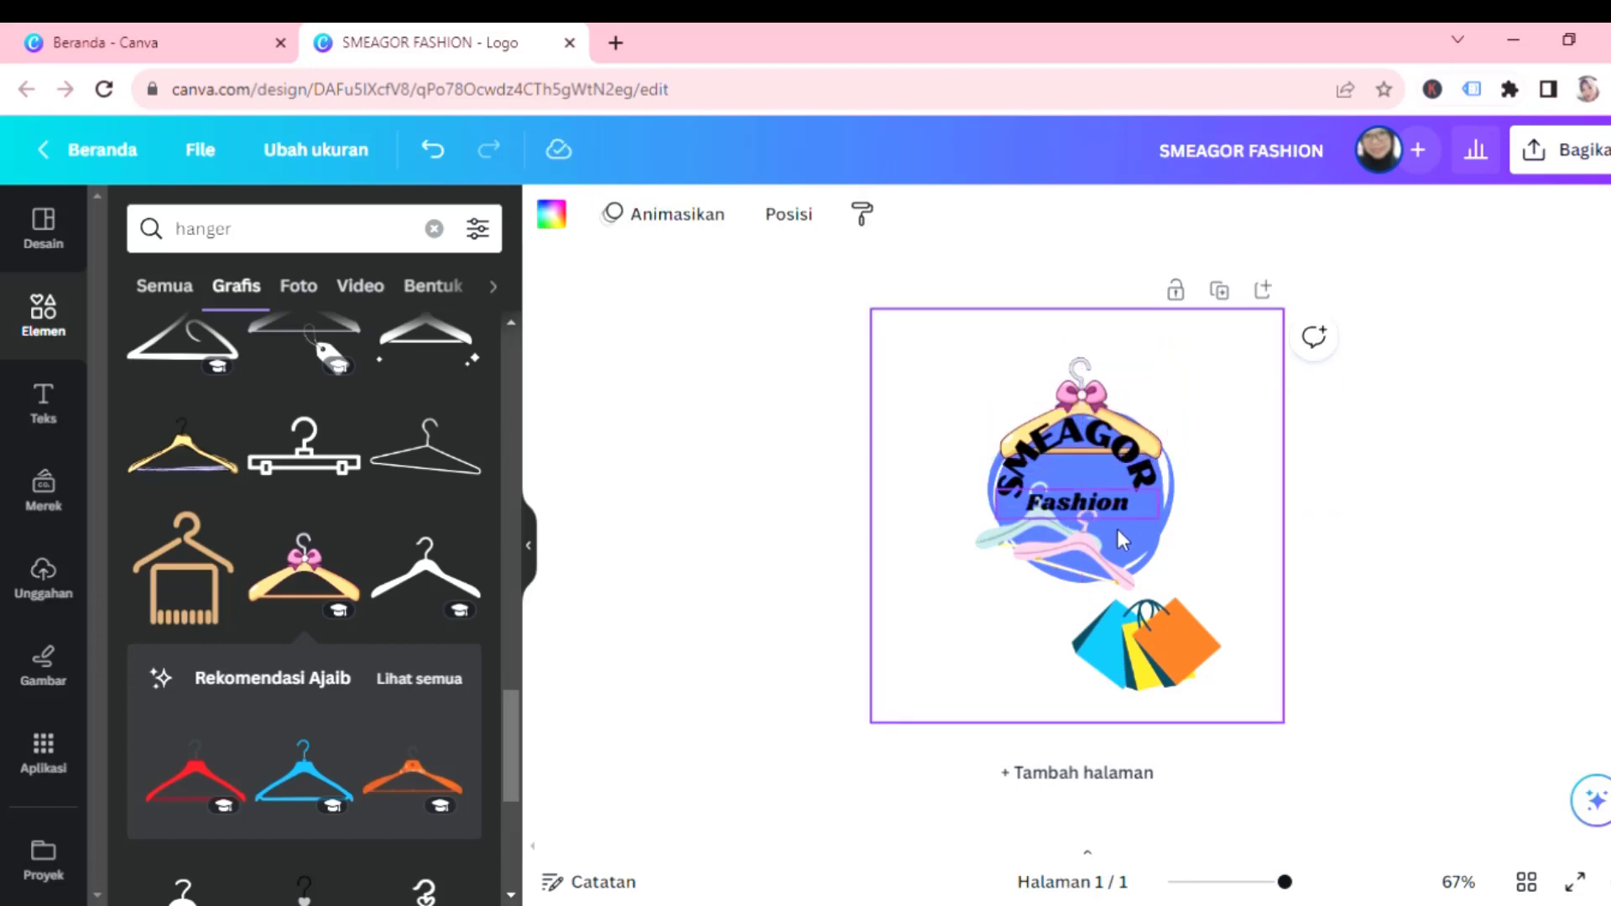
click(1081, 562)
key(Delete)
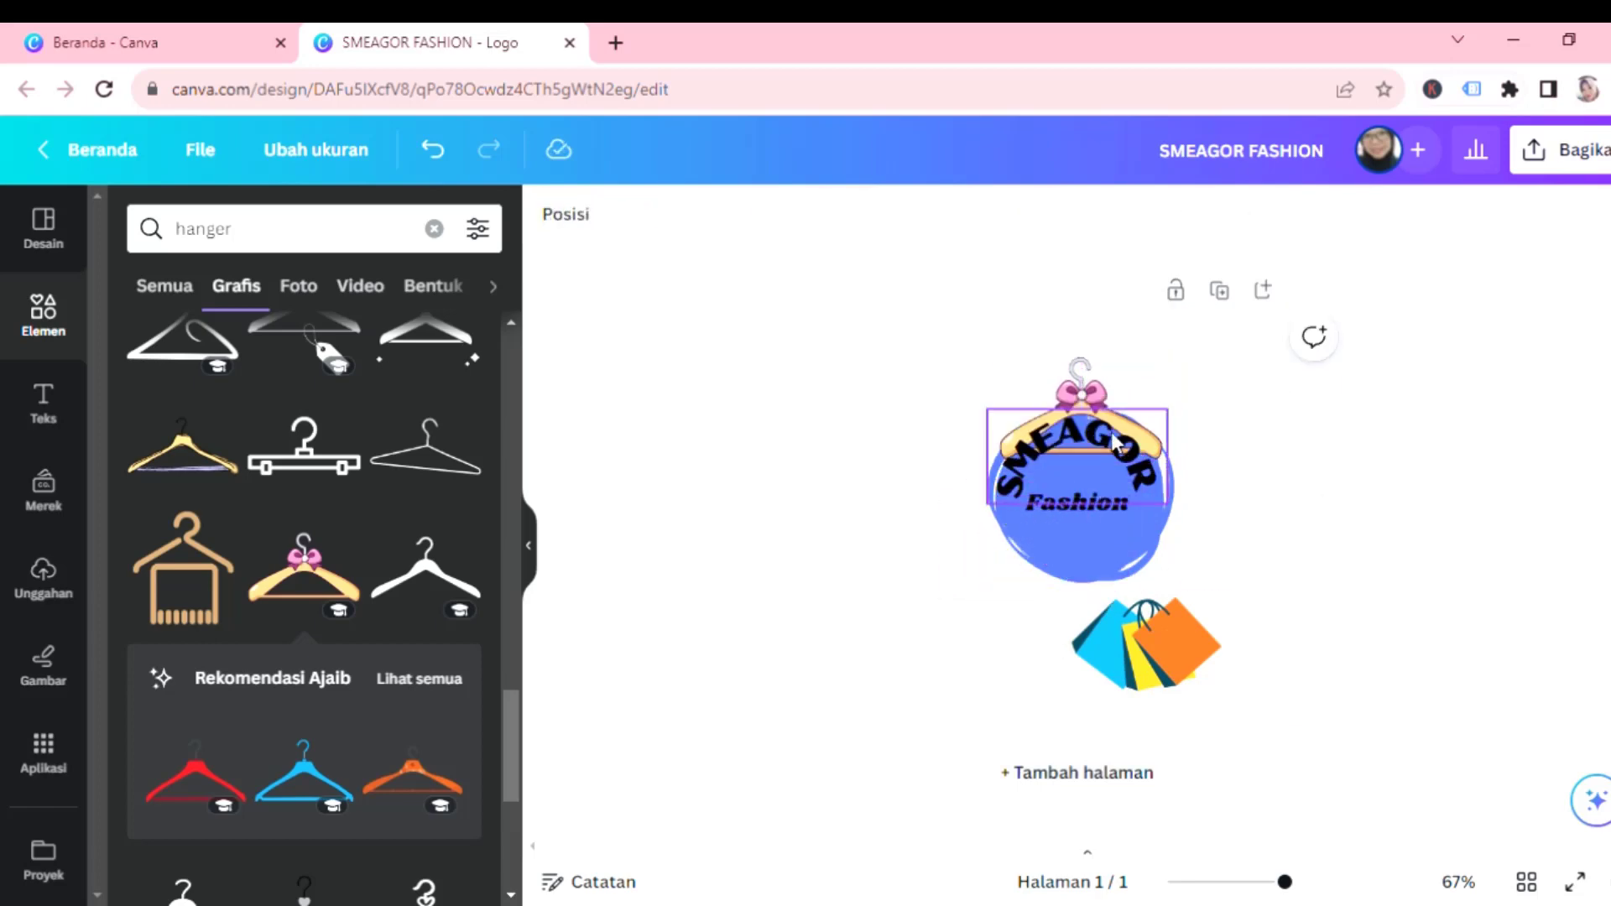
Move the SMEAGOR arc and the Fashion text lower inside the blue circle, centered beneath the bow hanger.
drag(1079, 508, 1071, 535)
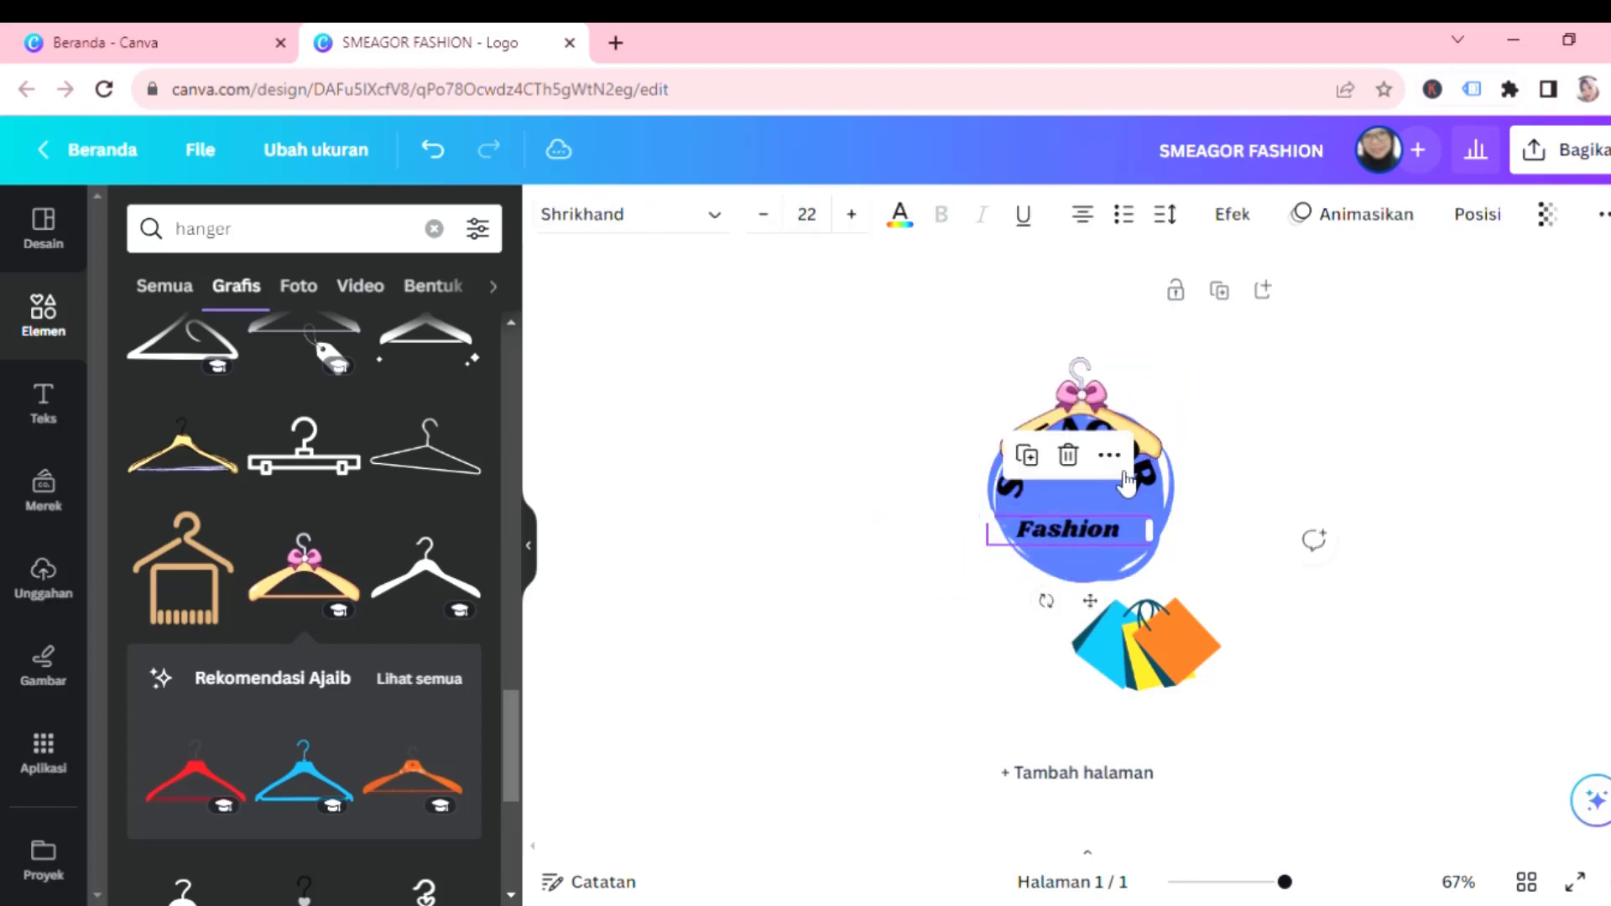
drag(1141, 480, 1158, 510)
click(1112, 527)
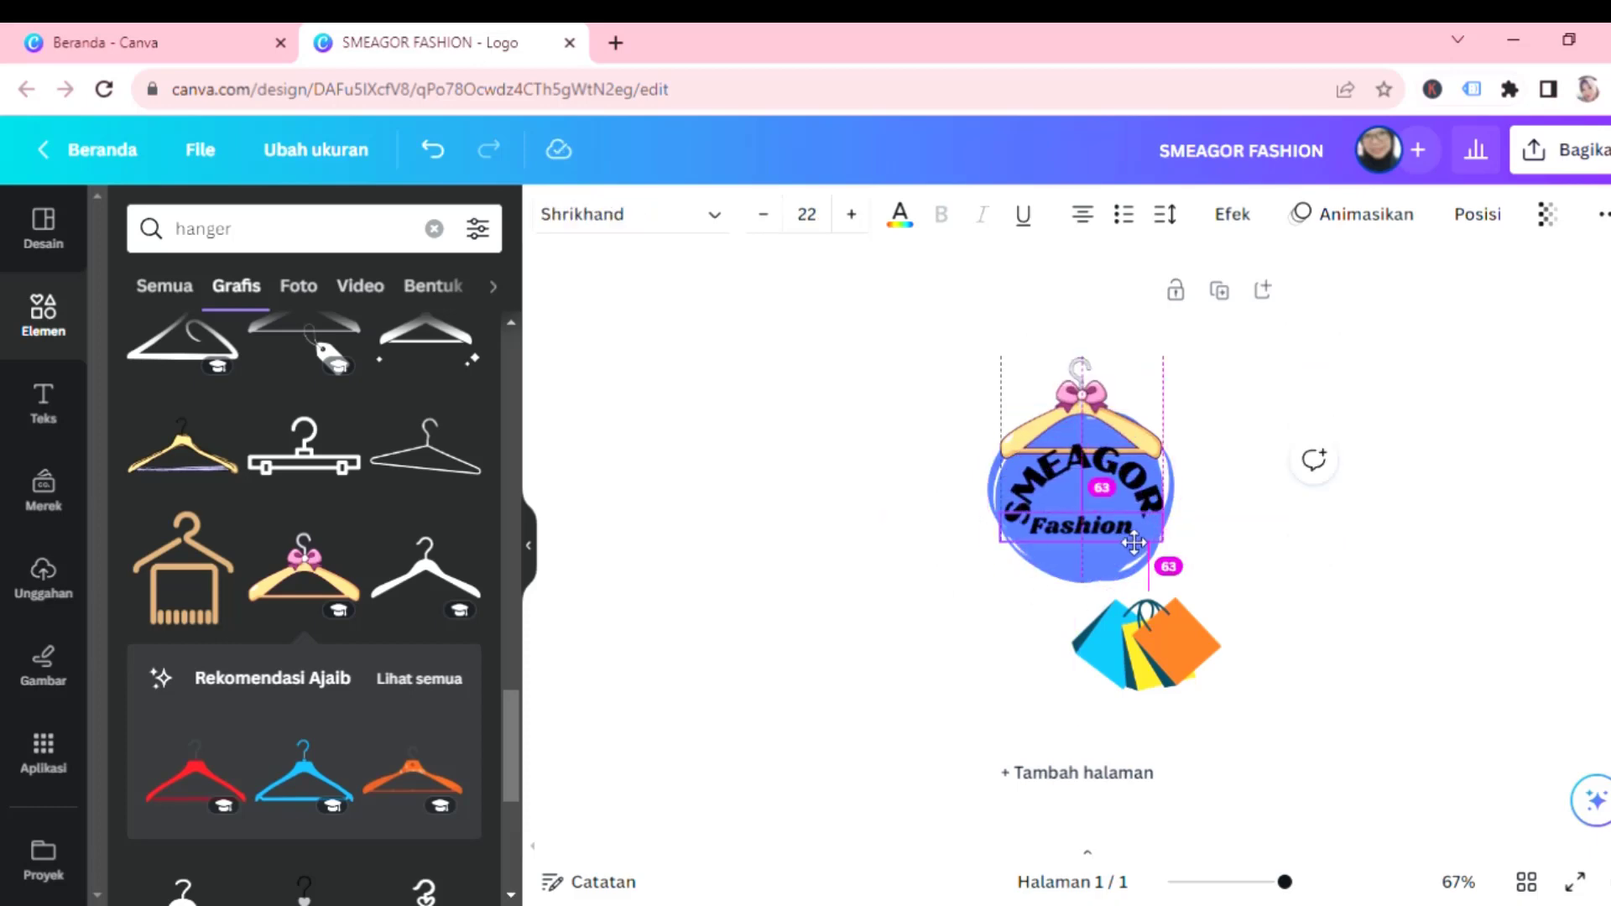
click(1143, 646)
click(1255, 461)
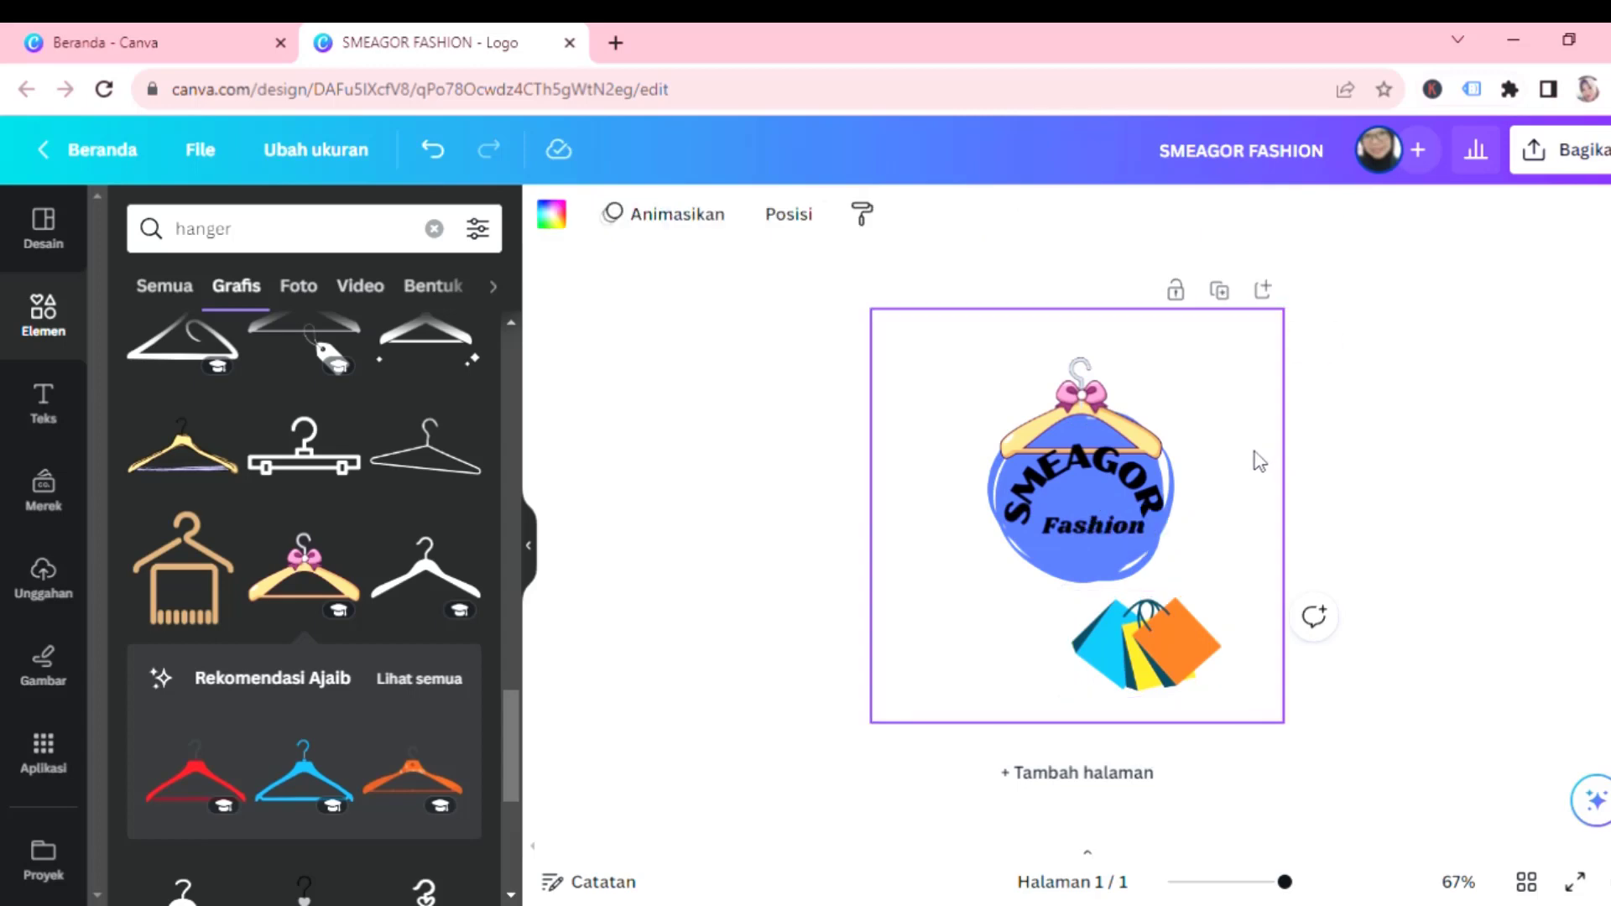
drag(1136, 508, 1089, 543)
click(1241, 479)
click(1081, 525)
click(1221, 477)
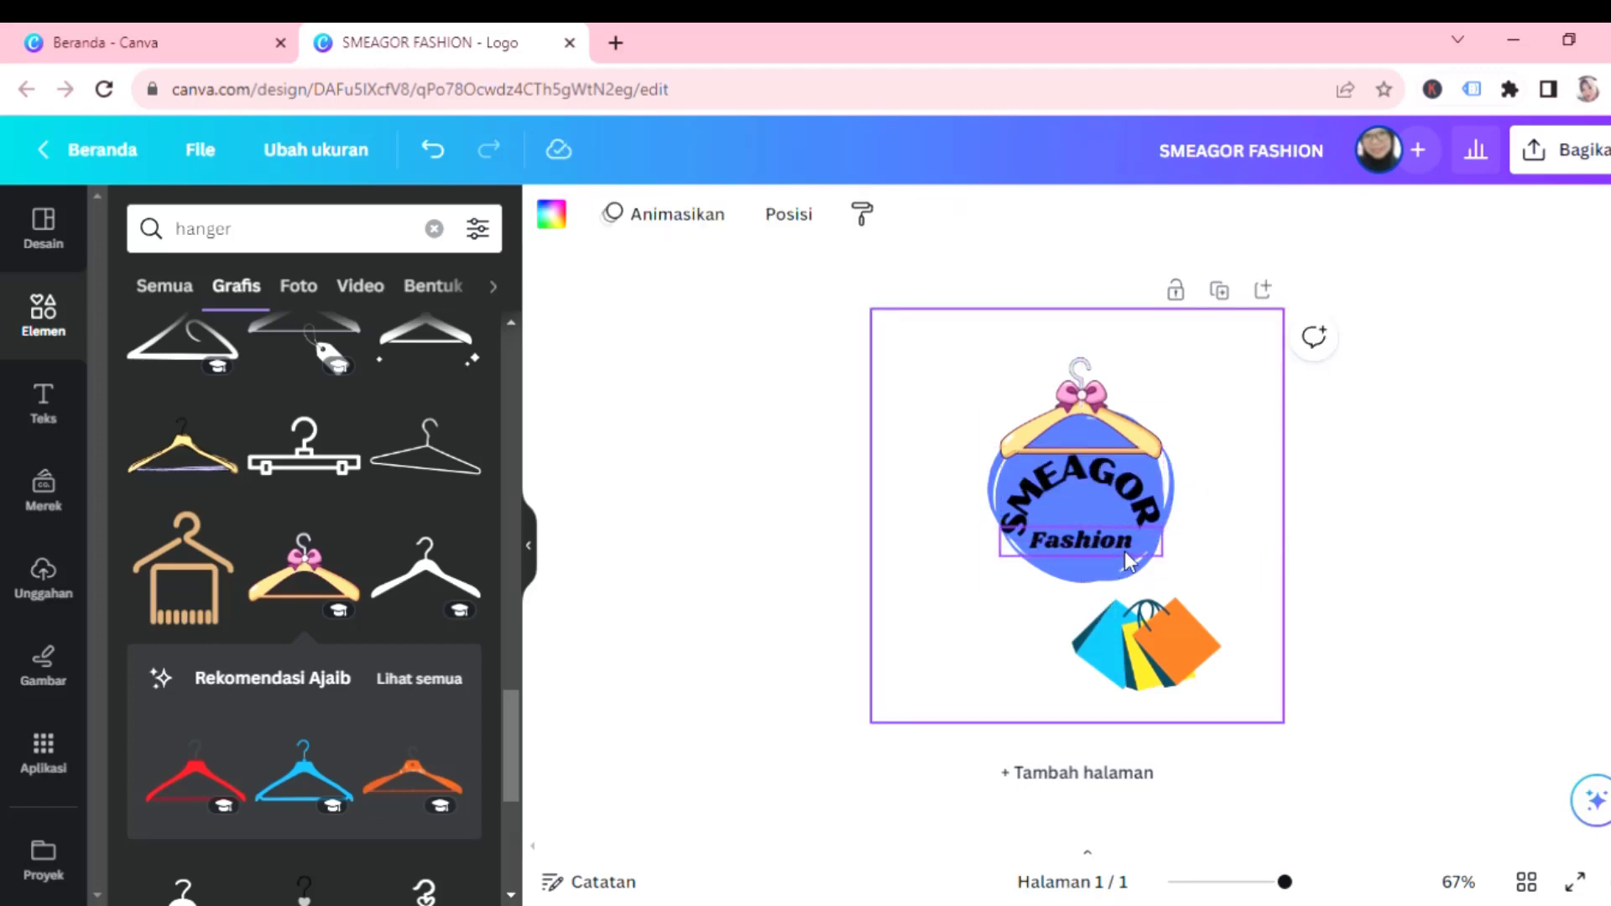
click(1170, 624)
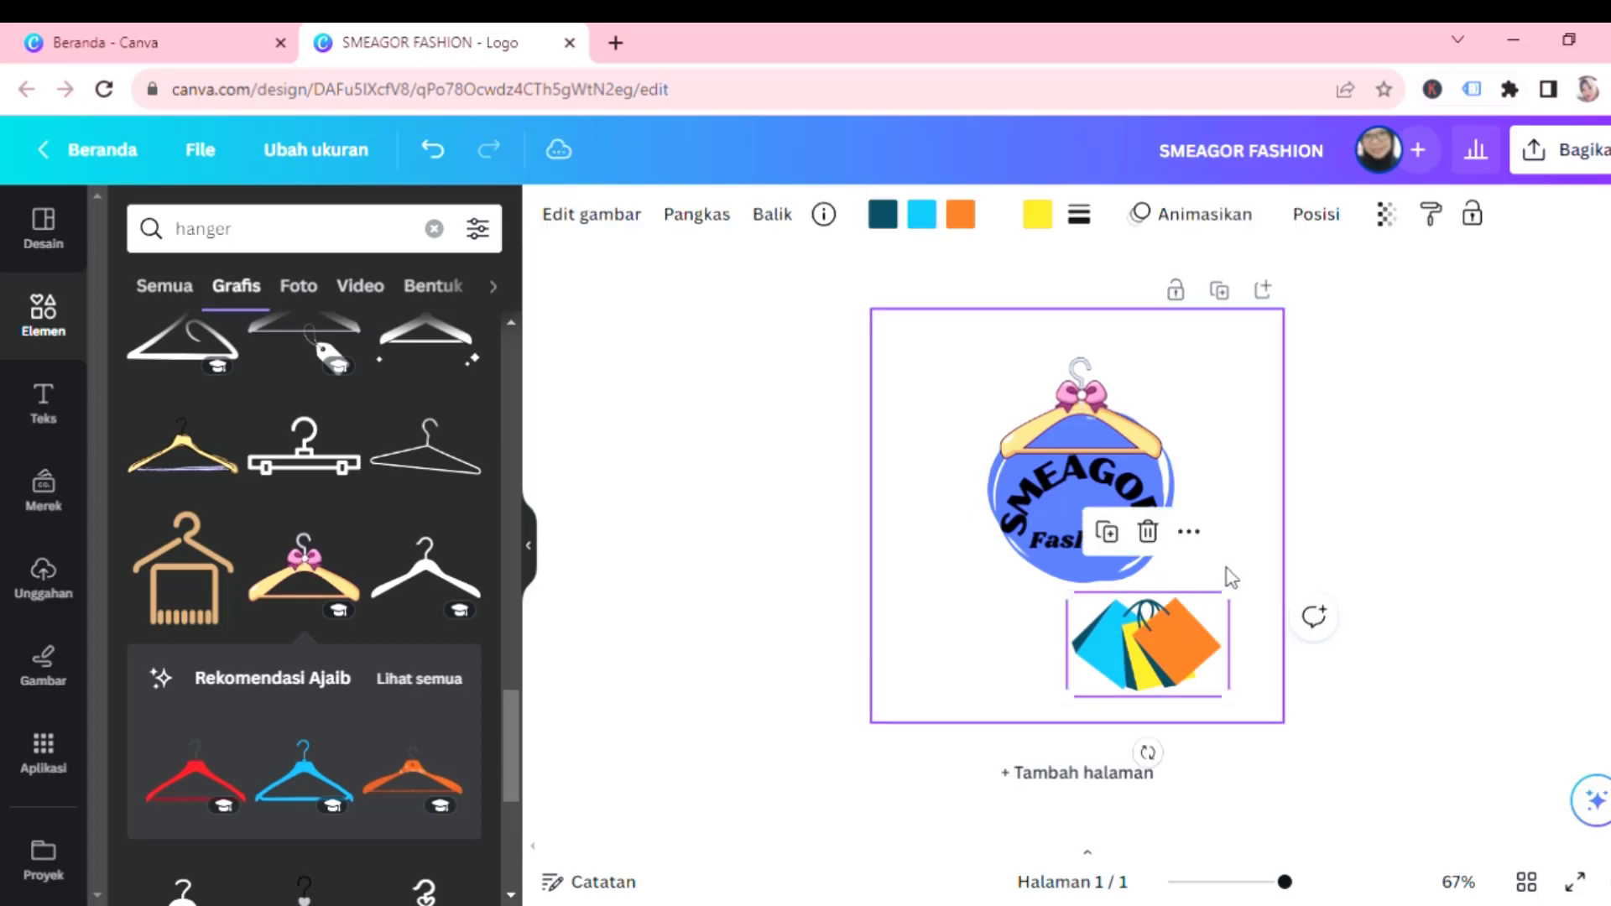
Try a solid black page background and return it to white.
click(1231, 424)
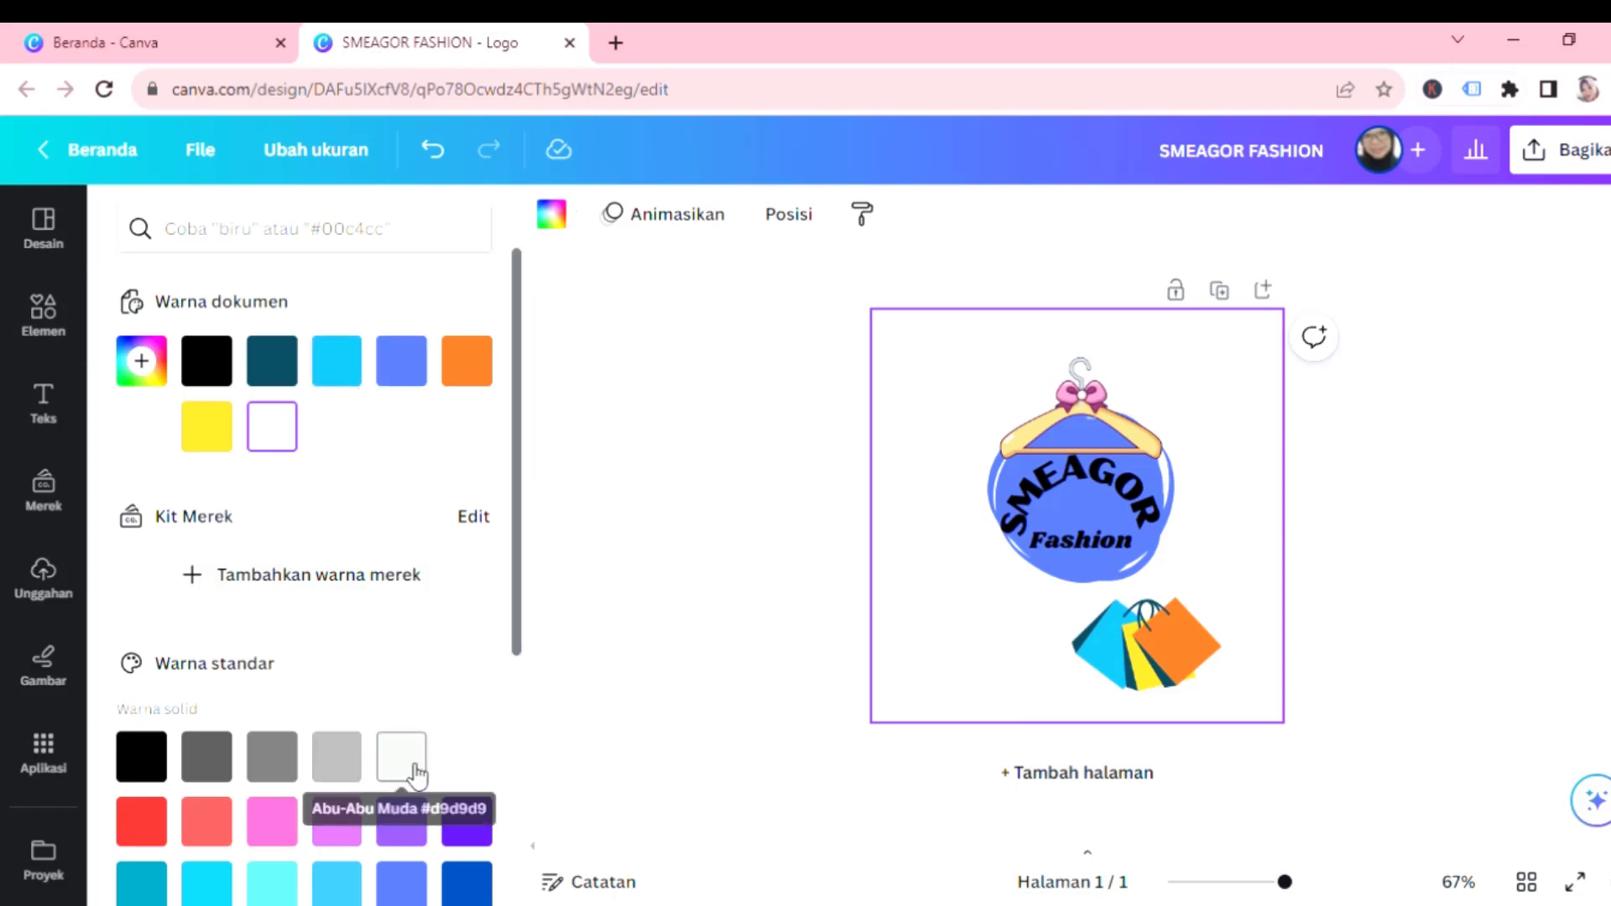
click(153, 757)
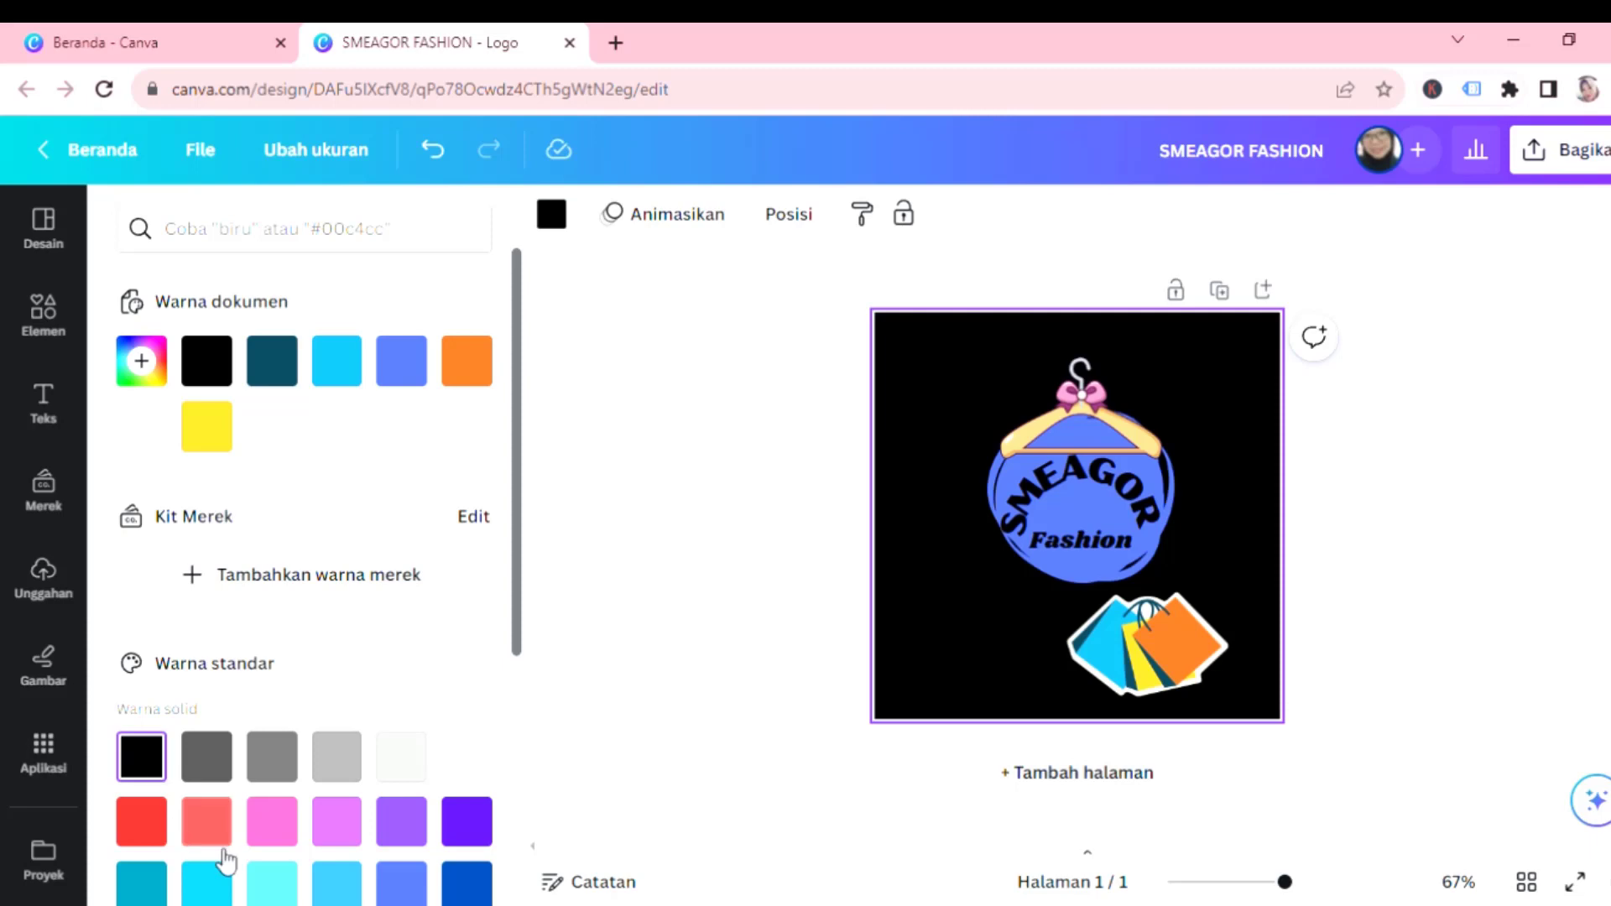
click(463, 761)
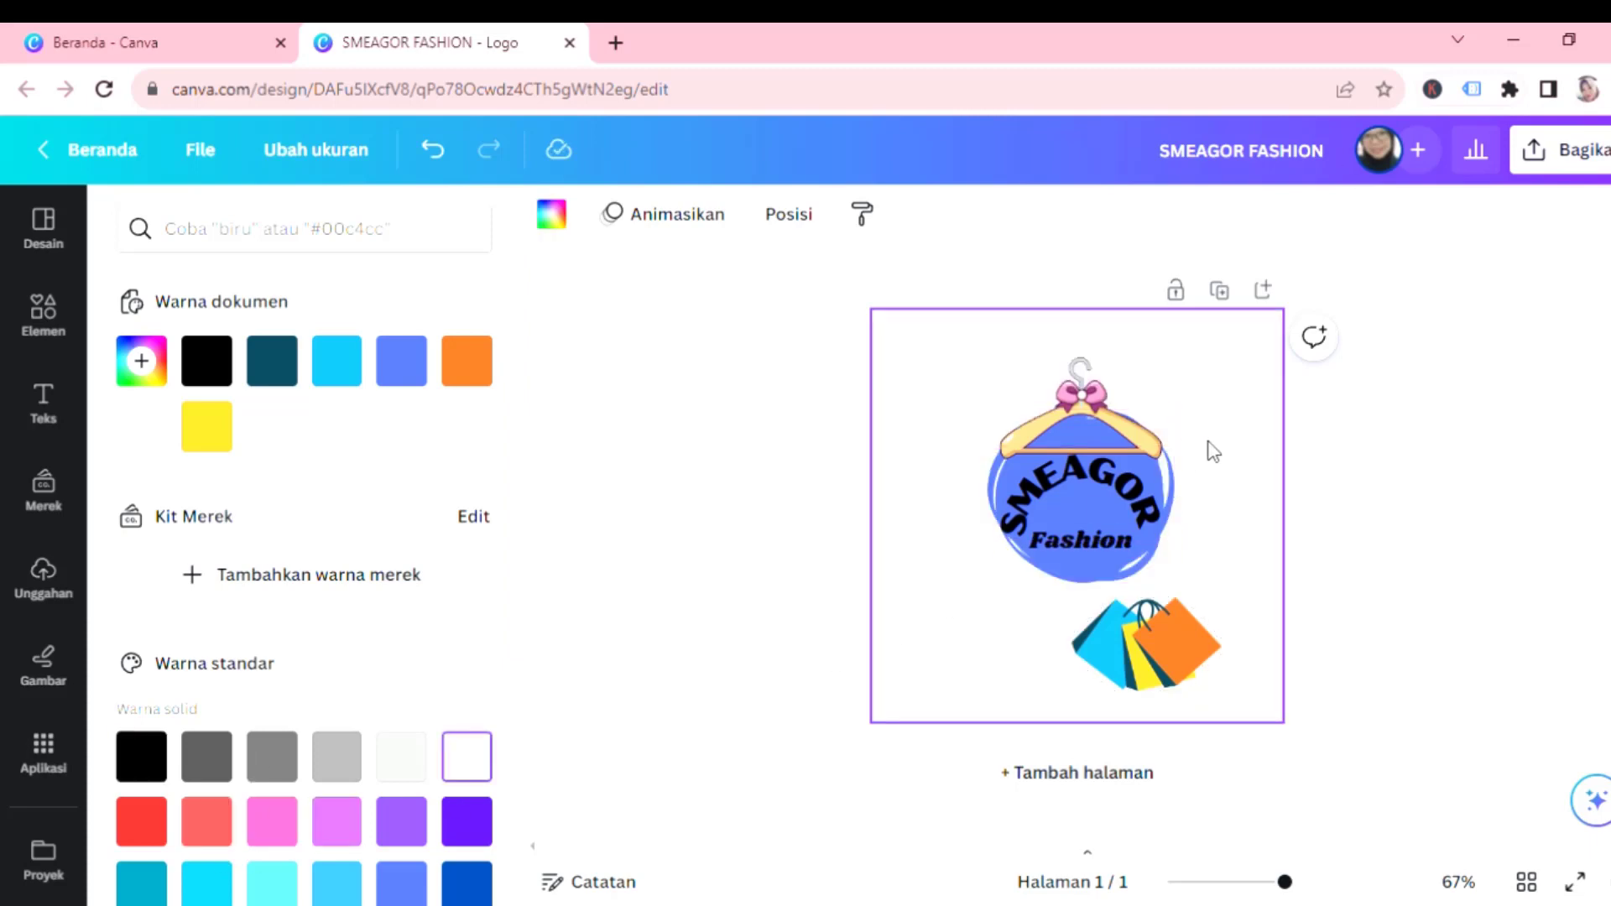
Nudge the SMEAGOR and Fashion text slightly to the right inside the blue circle.
drag(1097, 476, 1093, 540)
click(1281, 504)
click(1089, 539)
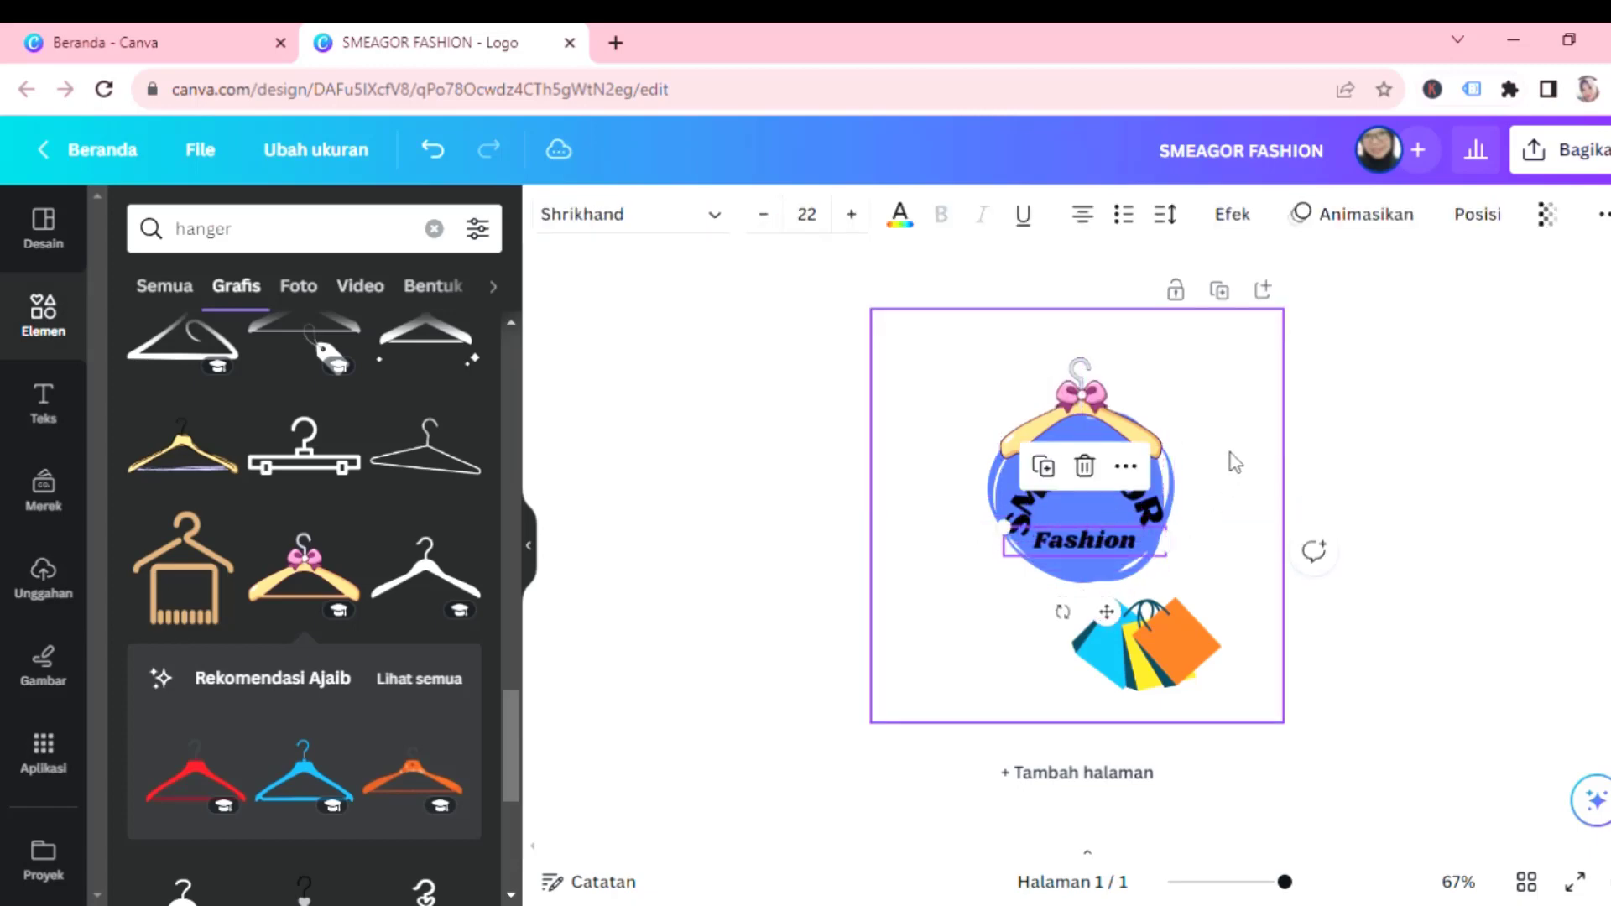
click(1233, 465)
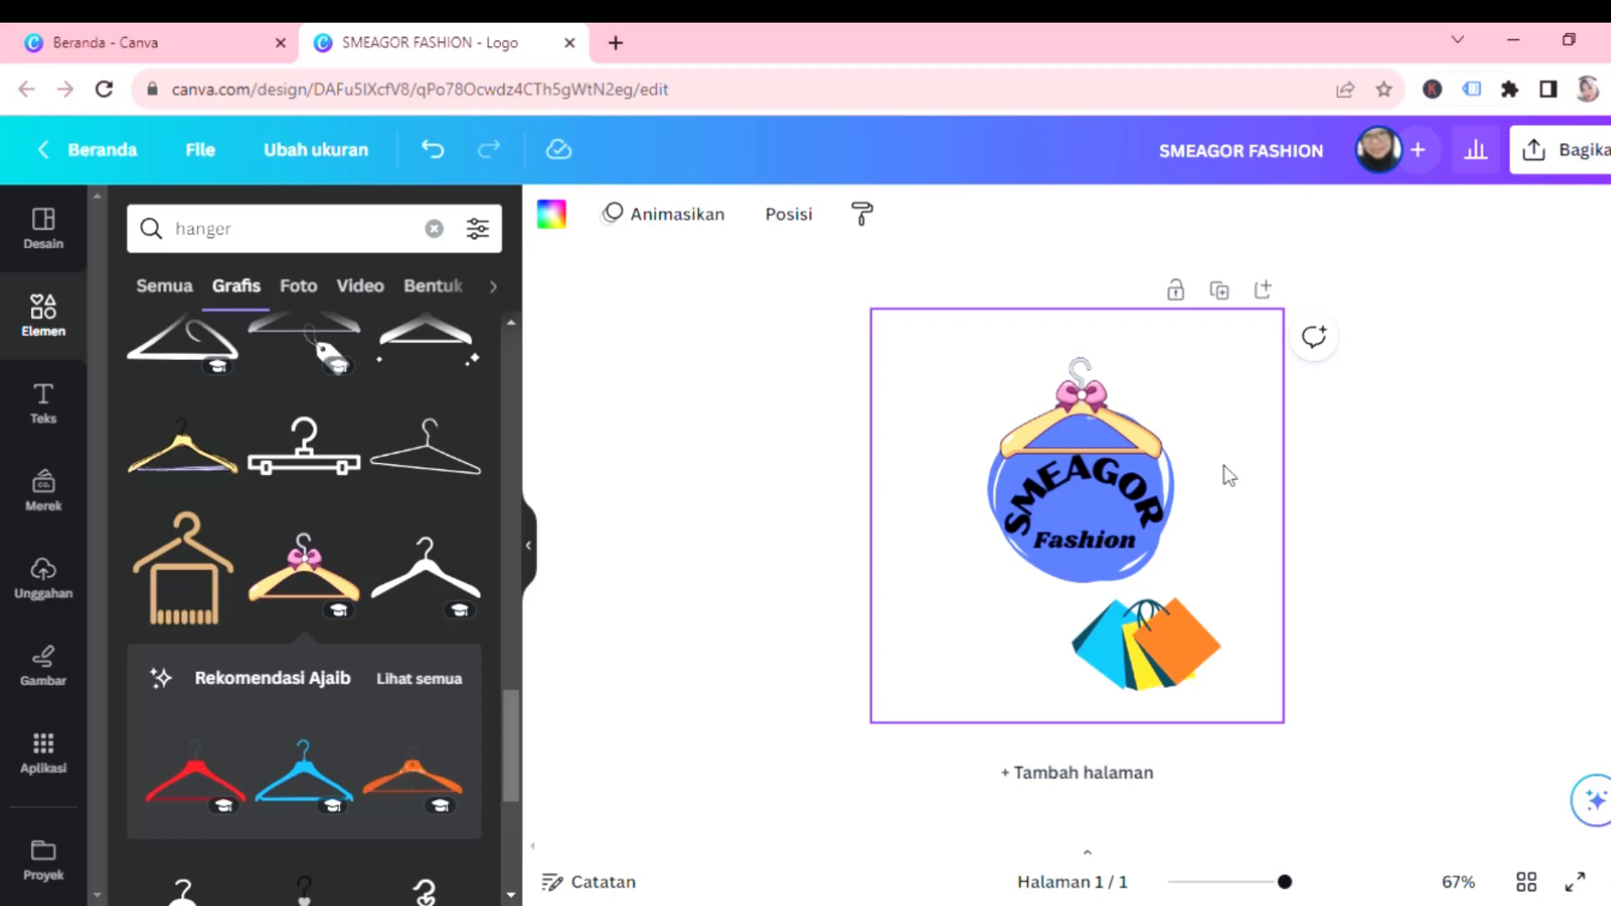
click(1160, 662)
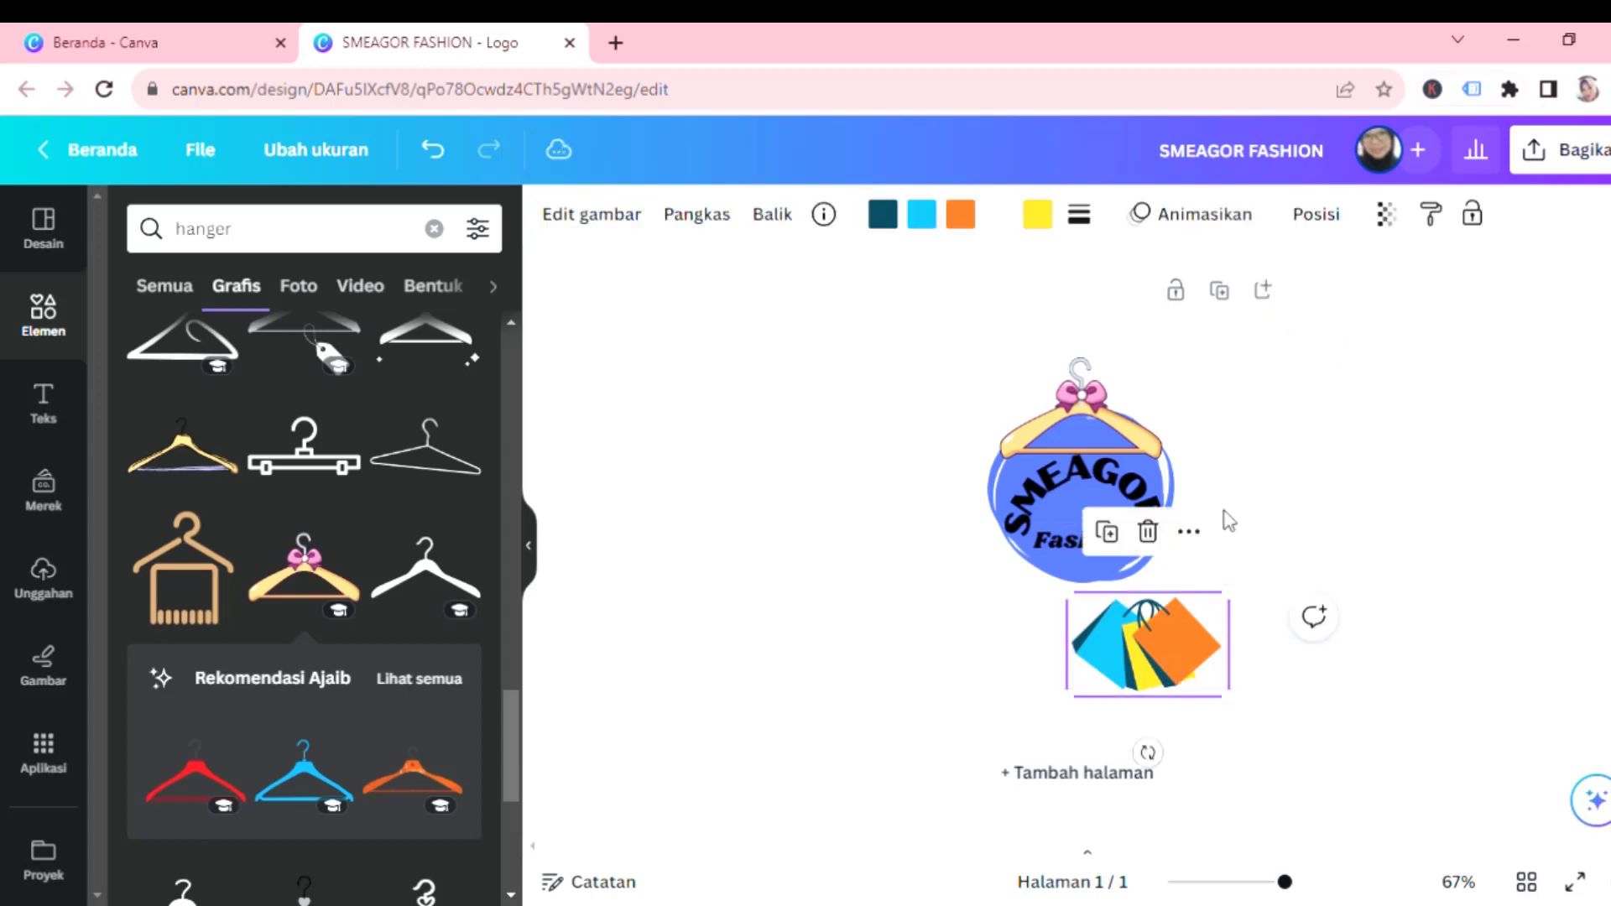
click(1253, 452)
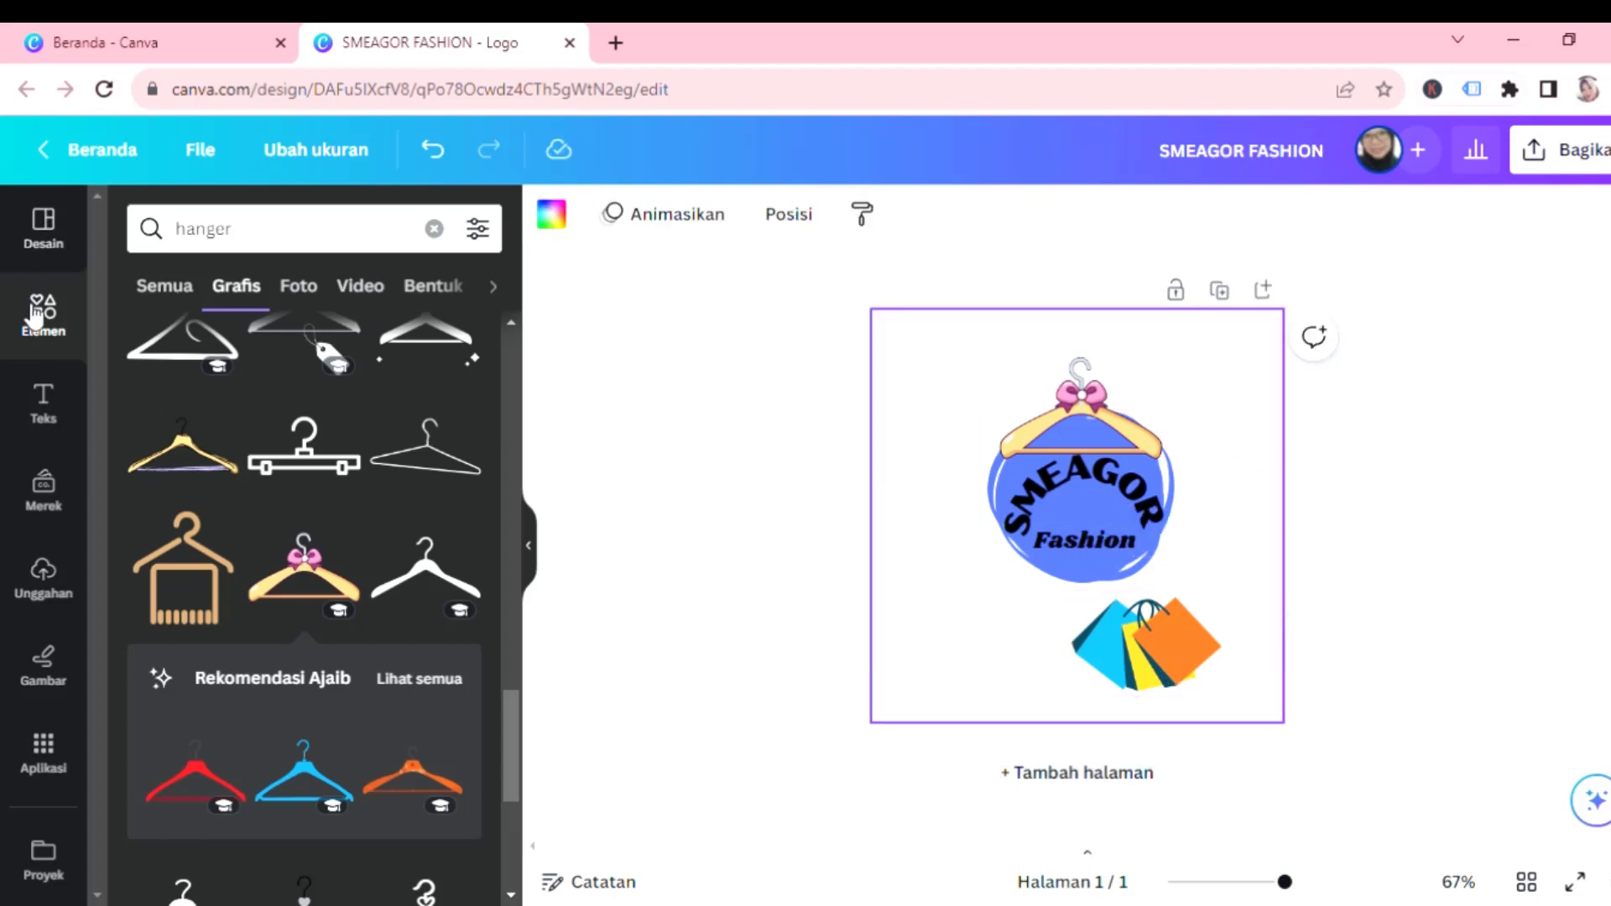
Search the element graphics for "label".
click(251, 244)
double_click(140, 243)
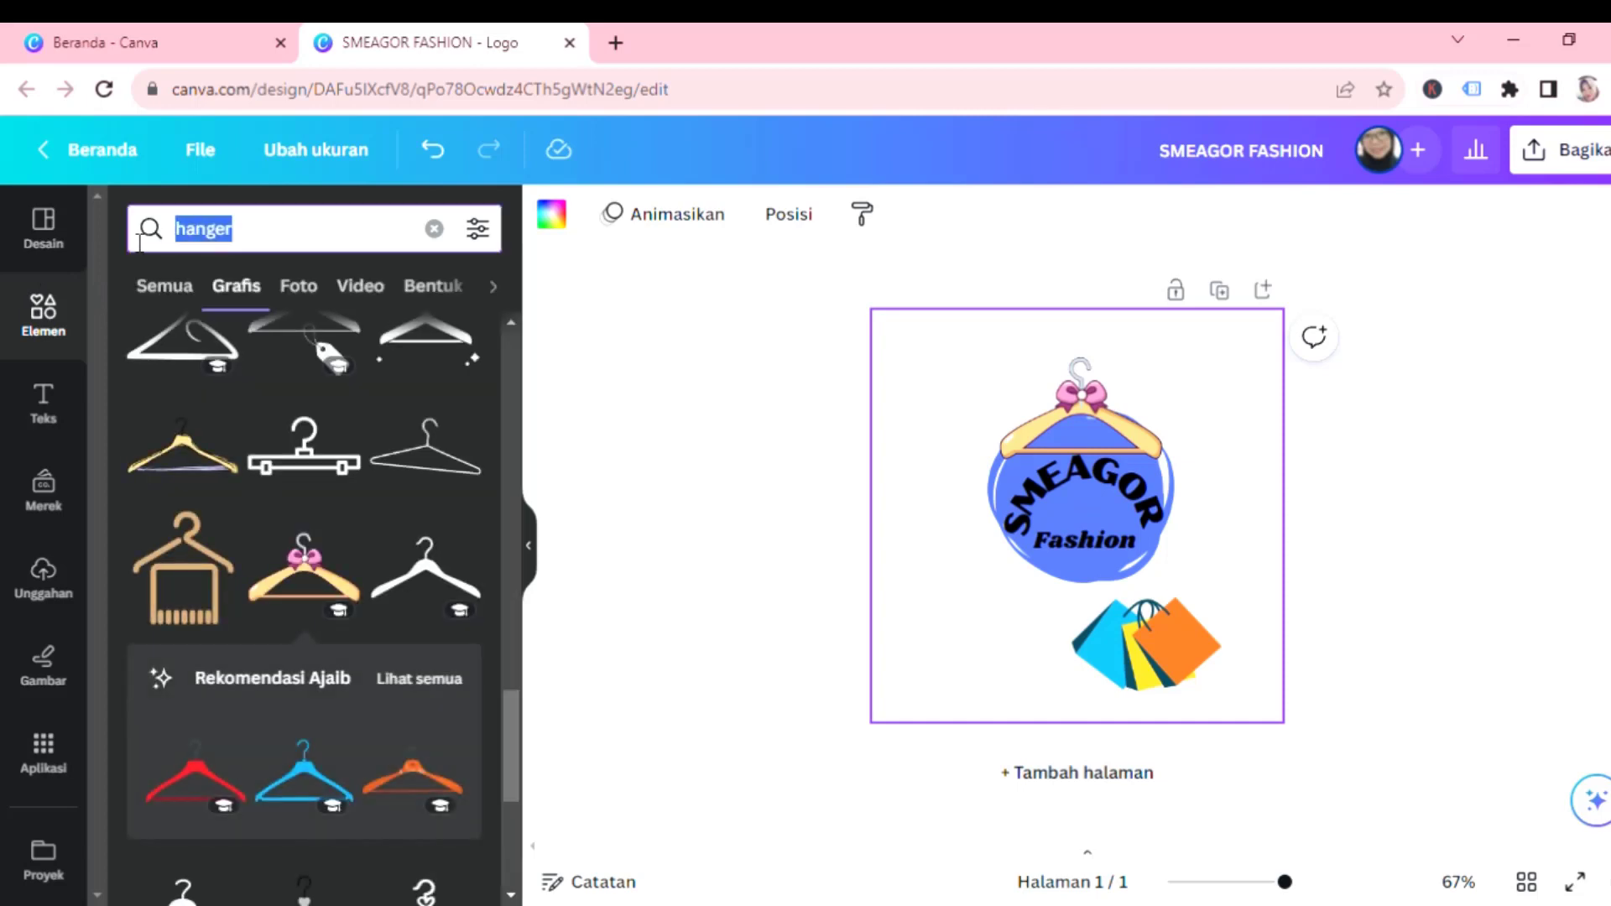
text(label)
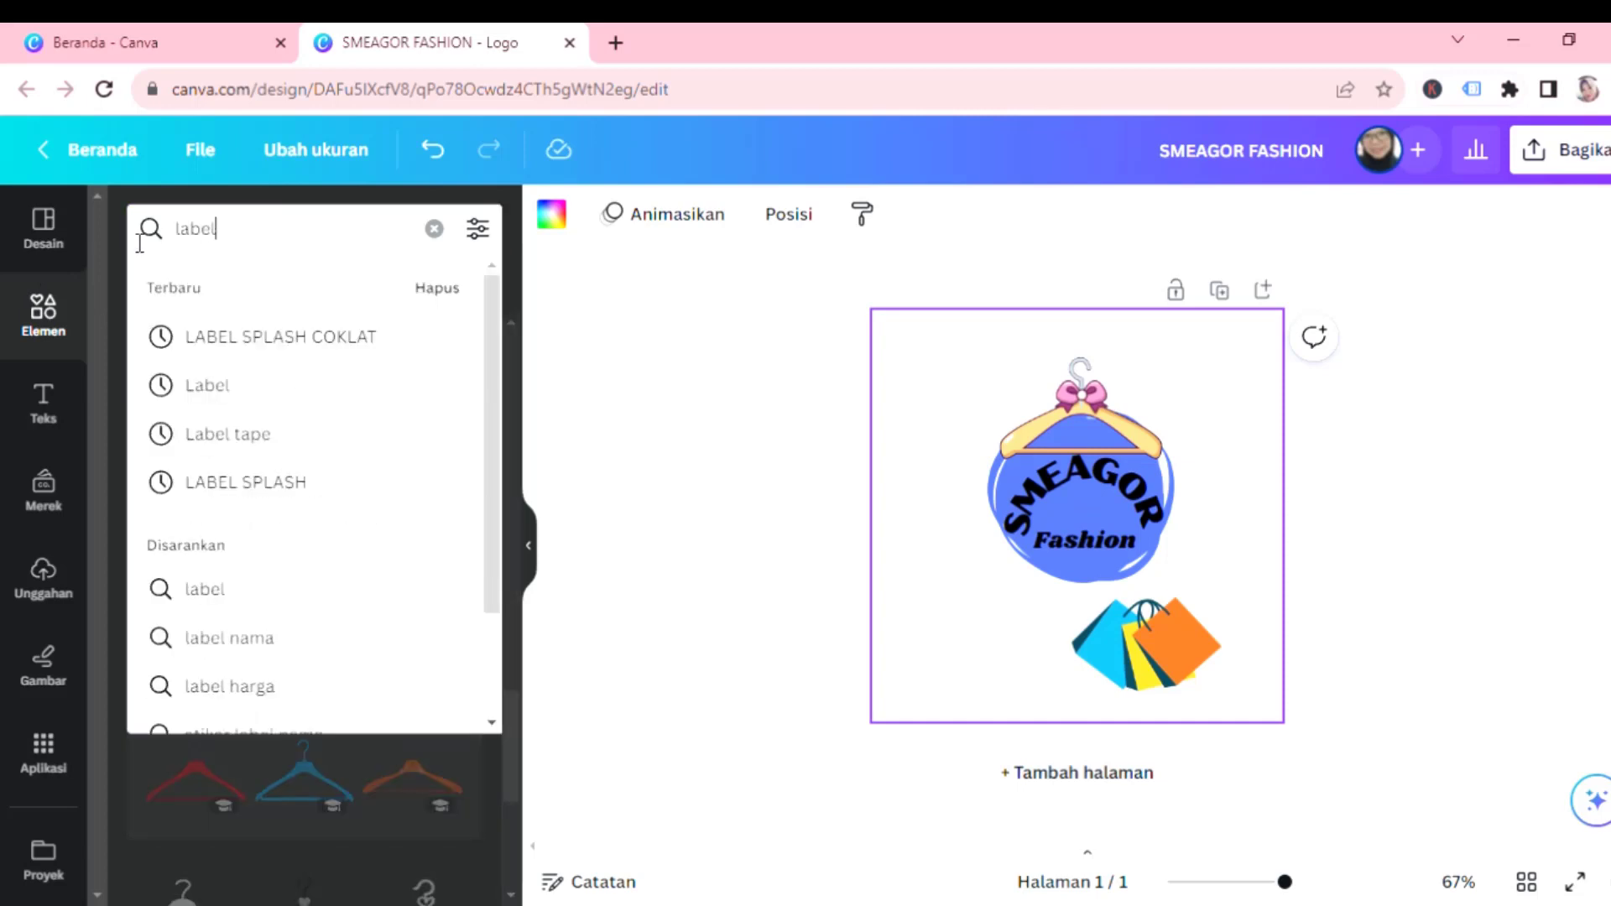
key(Return)
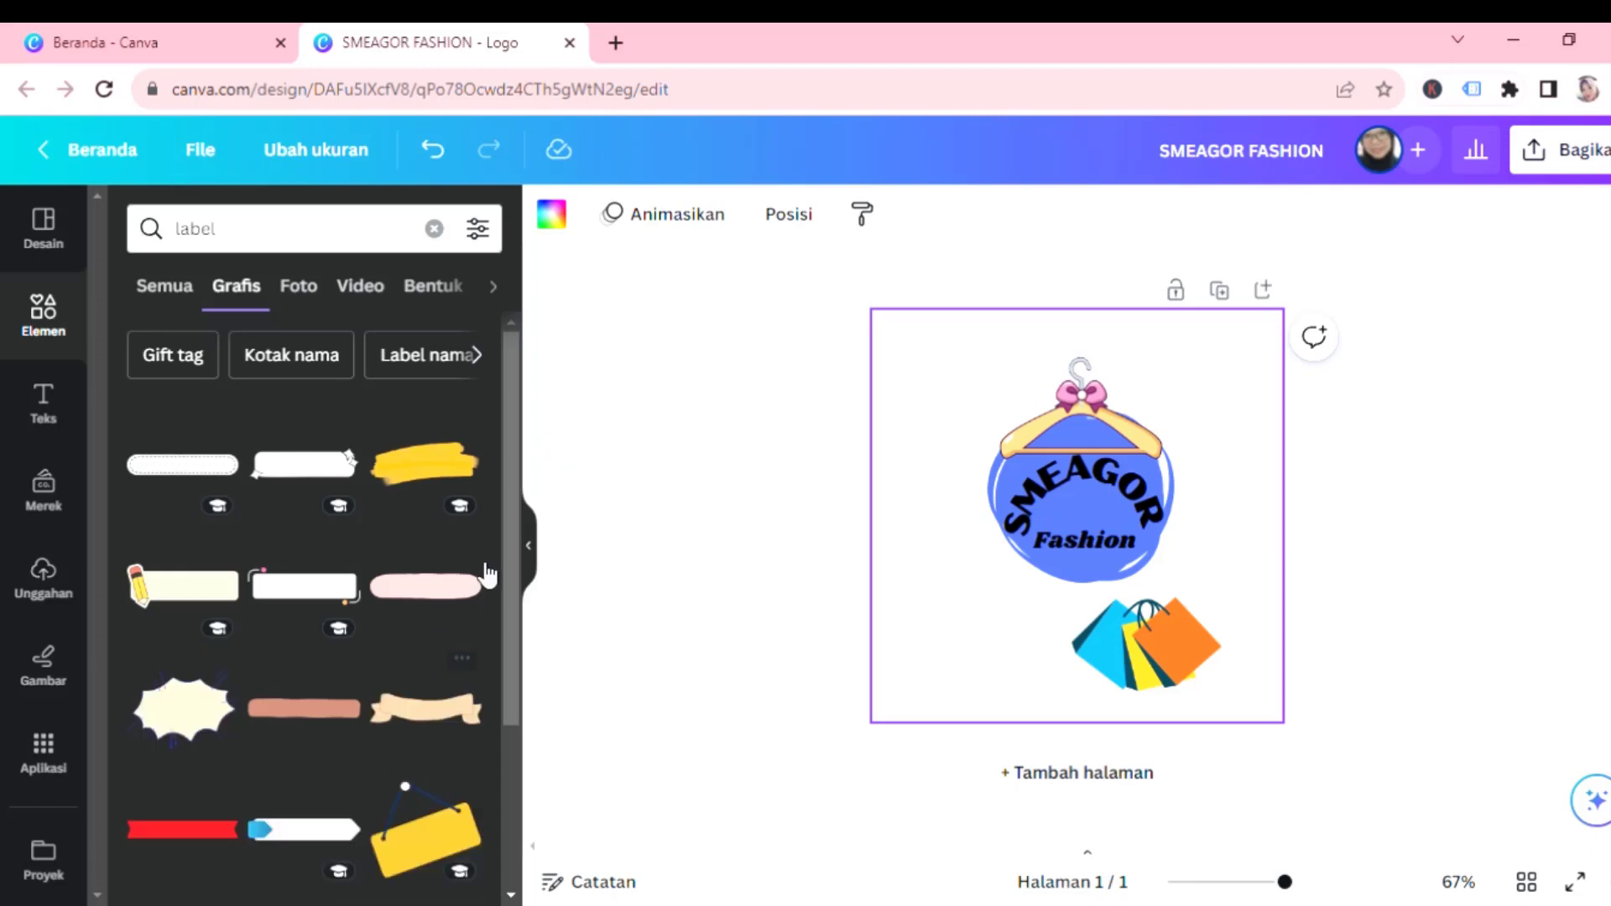
Add the white label with the rainbow from the results and place it over the lower part of the blue circle.
scroll(492, 604, down, 5)
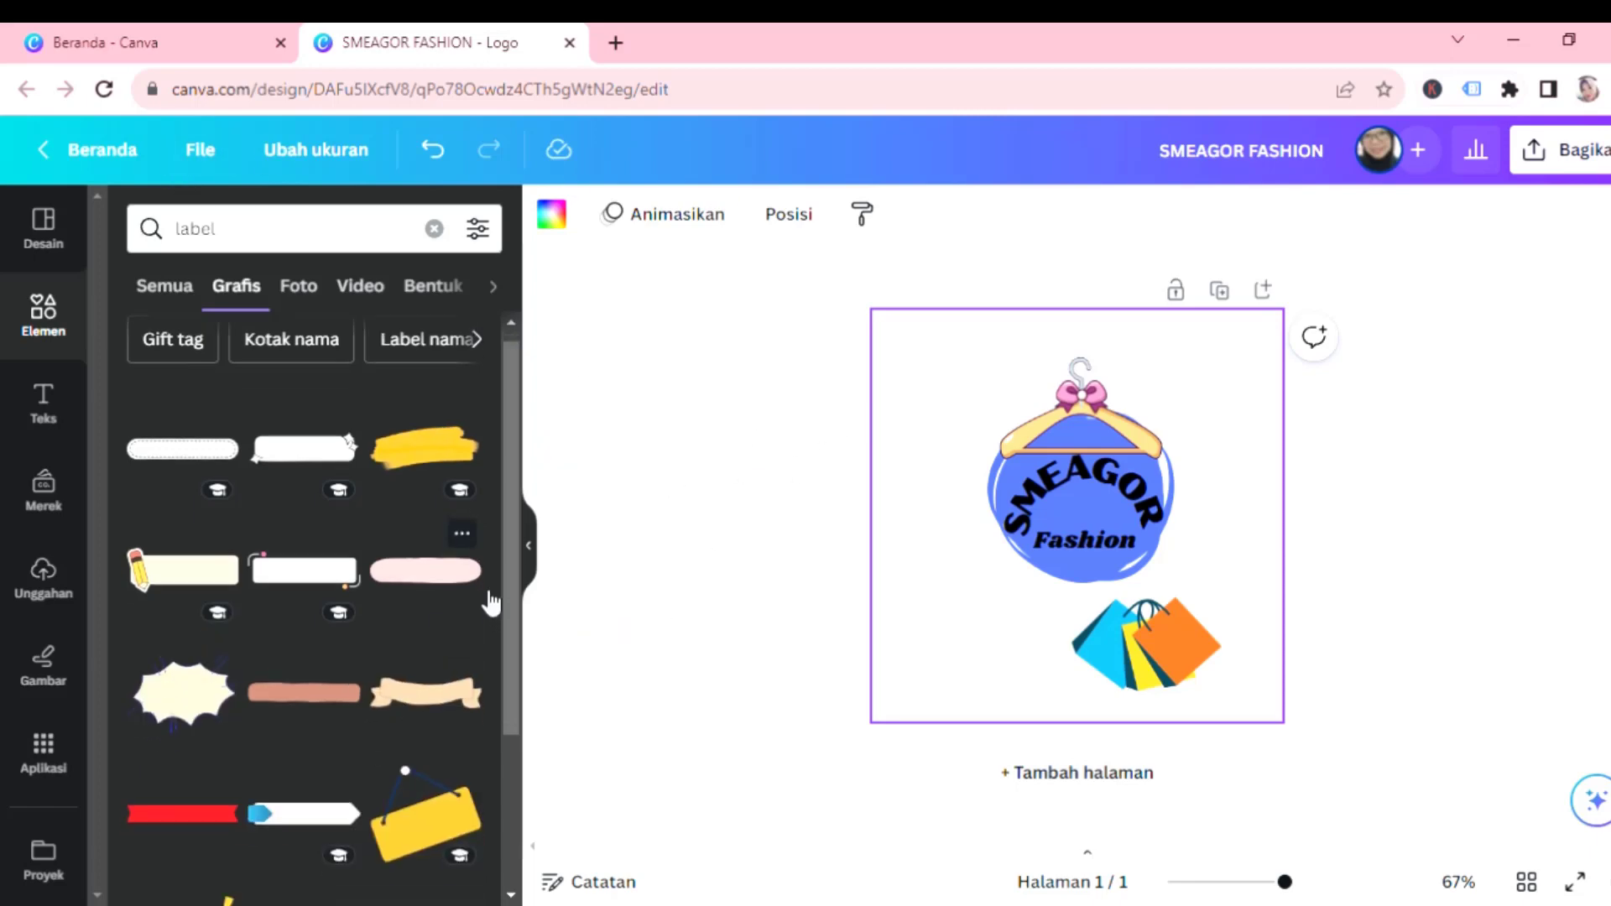
scroll(492, 601, down, 3)
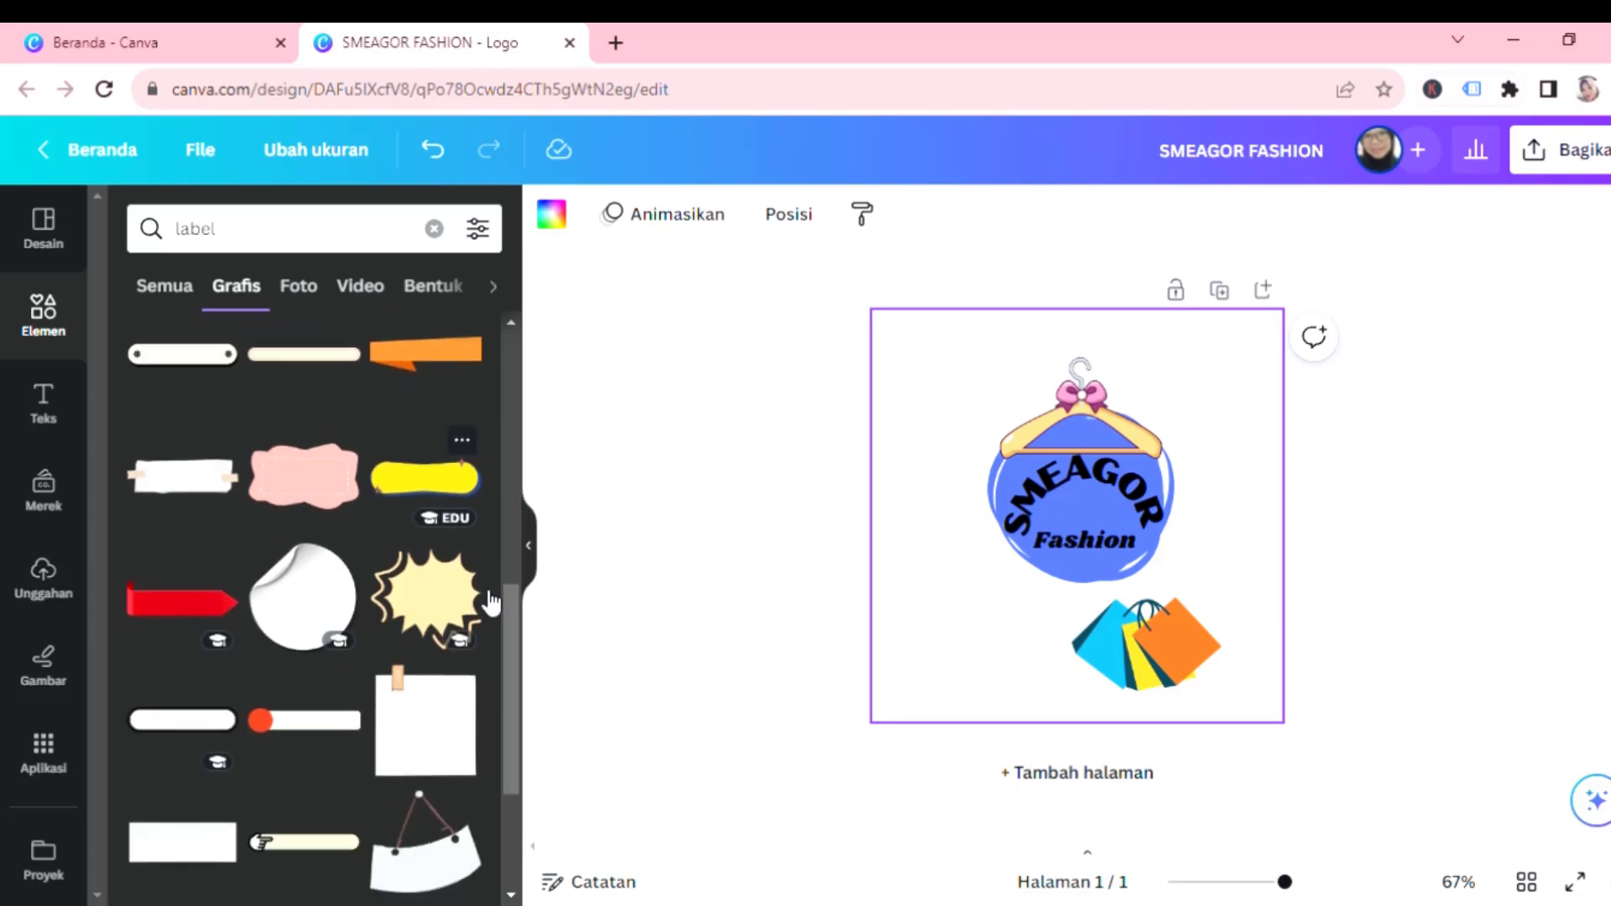
scroll(483, 577, down, 3)
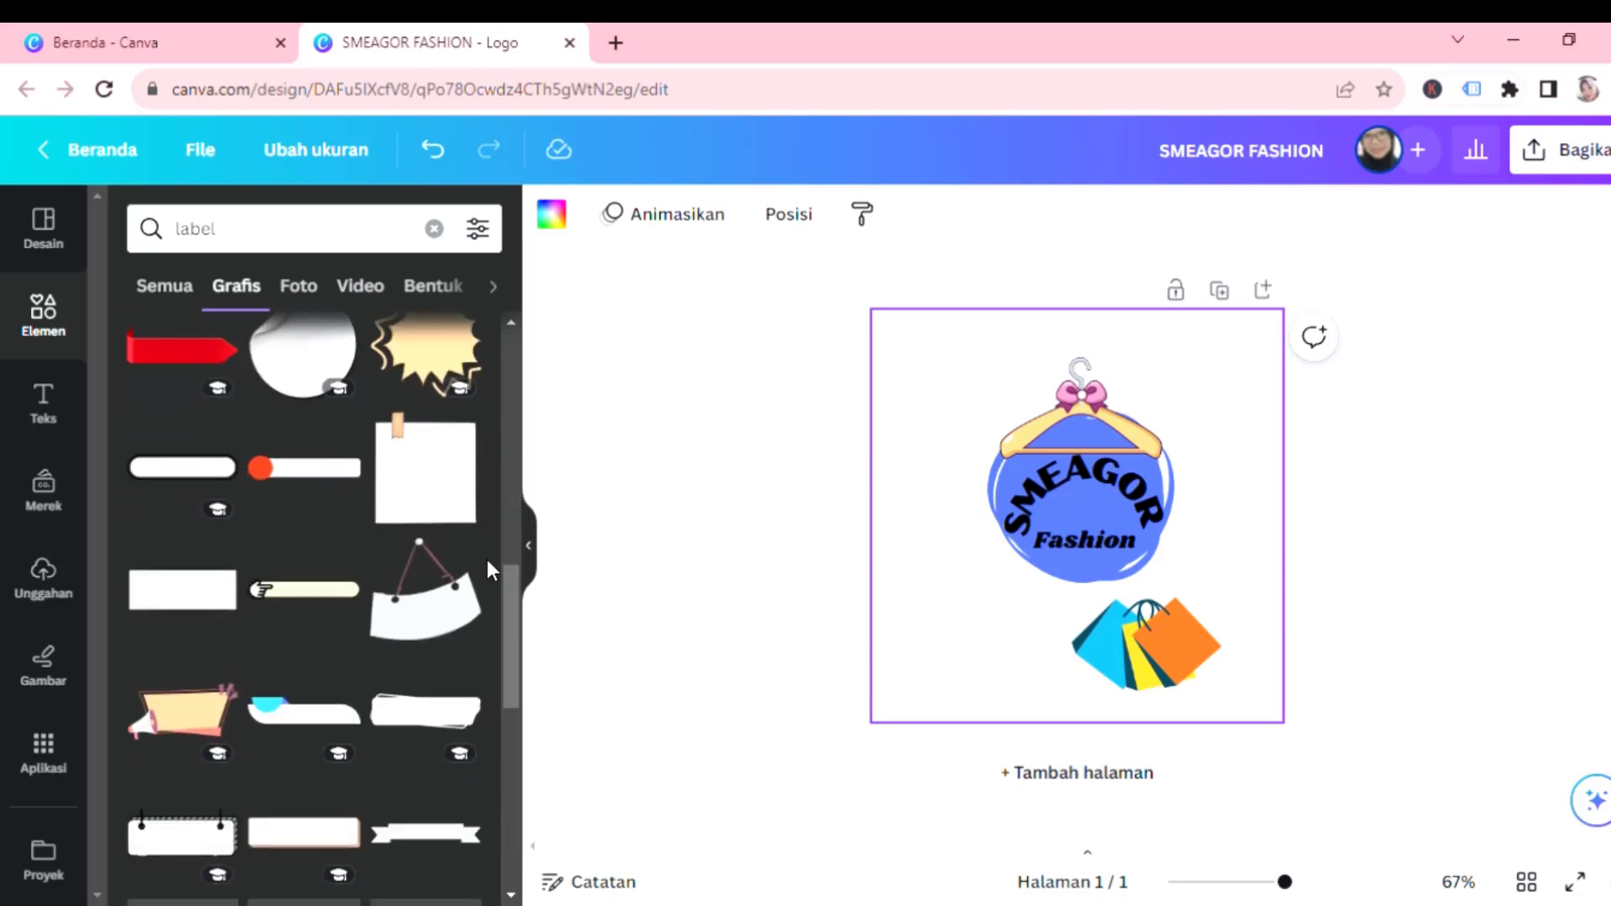
scroll(502, 552, down, 8)
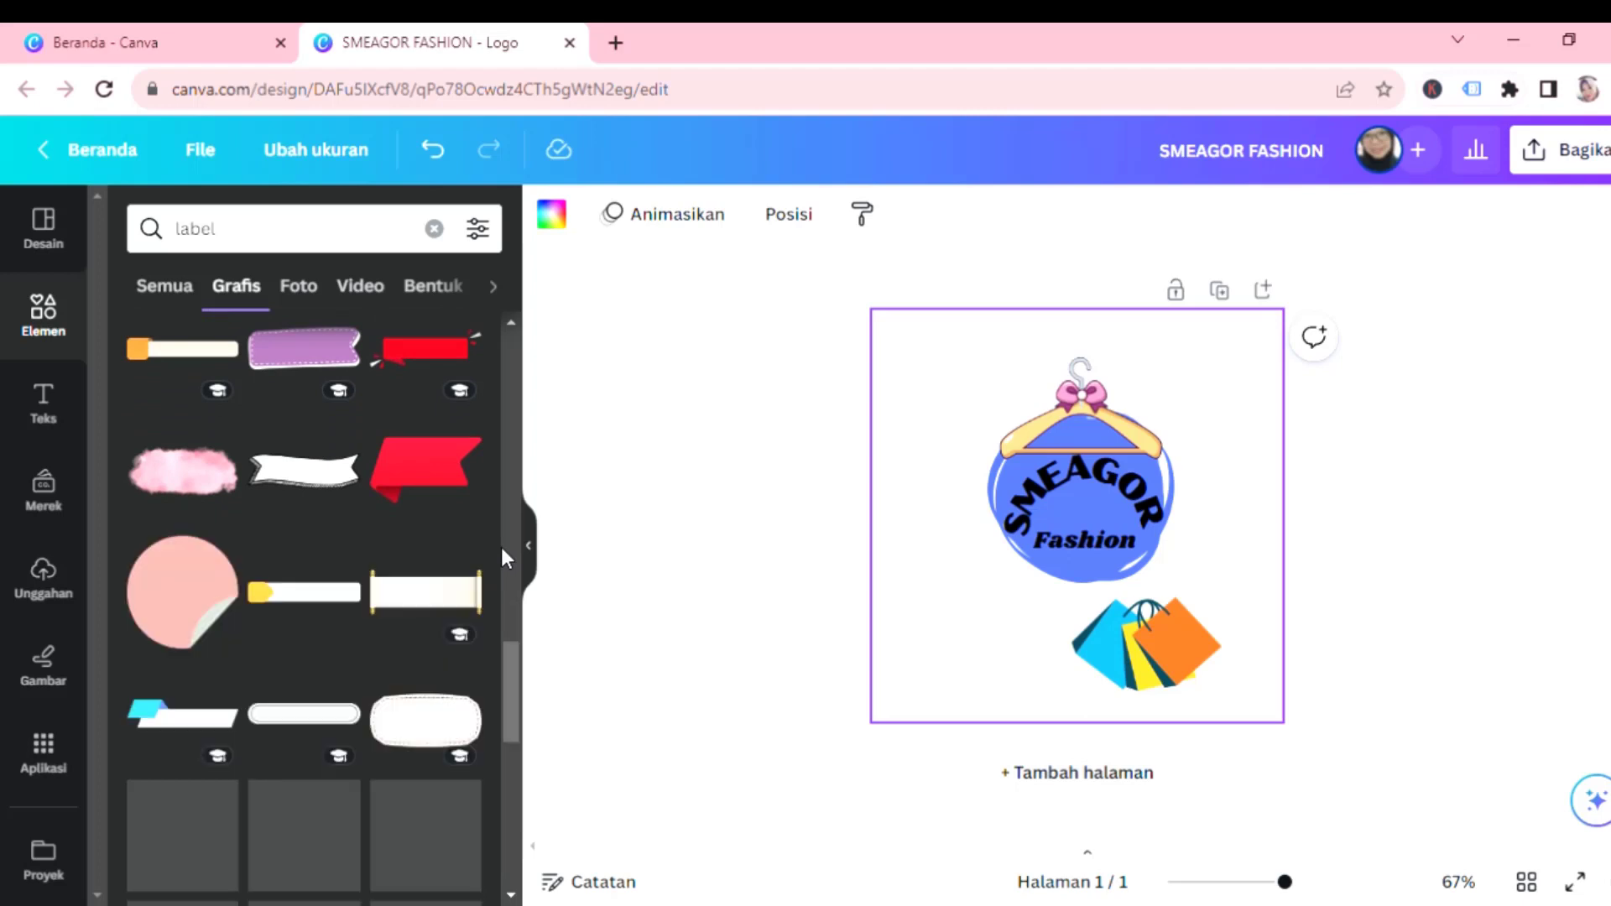
scroll(502, 551, down, 1)
scroll(502, 554, down, 8)
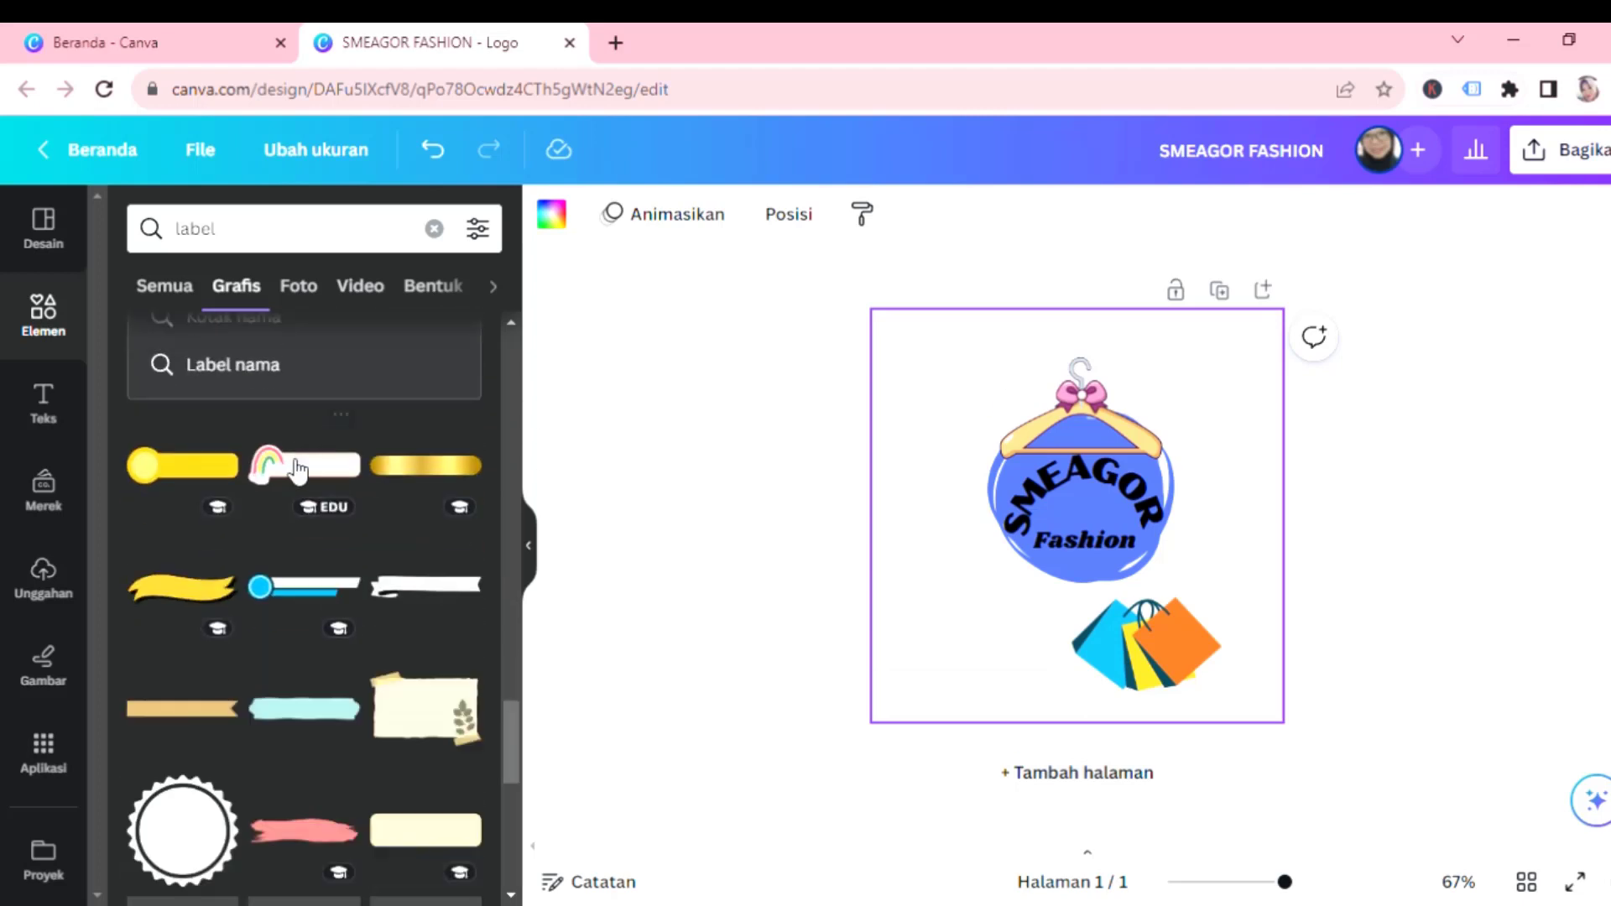
click(304, 464)
drag(1093, 531, 1093, 568)
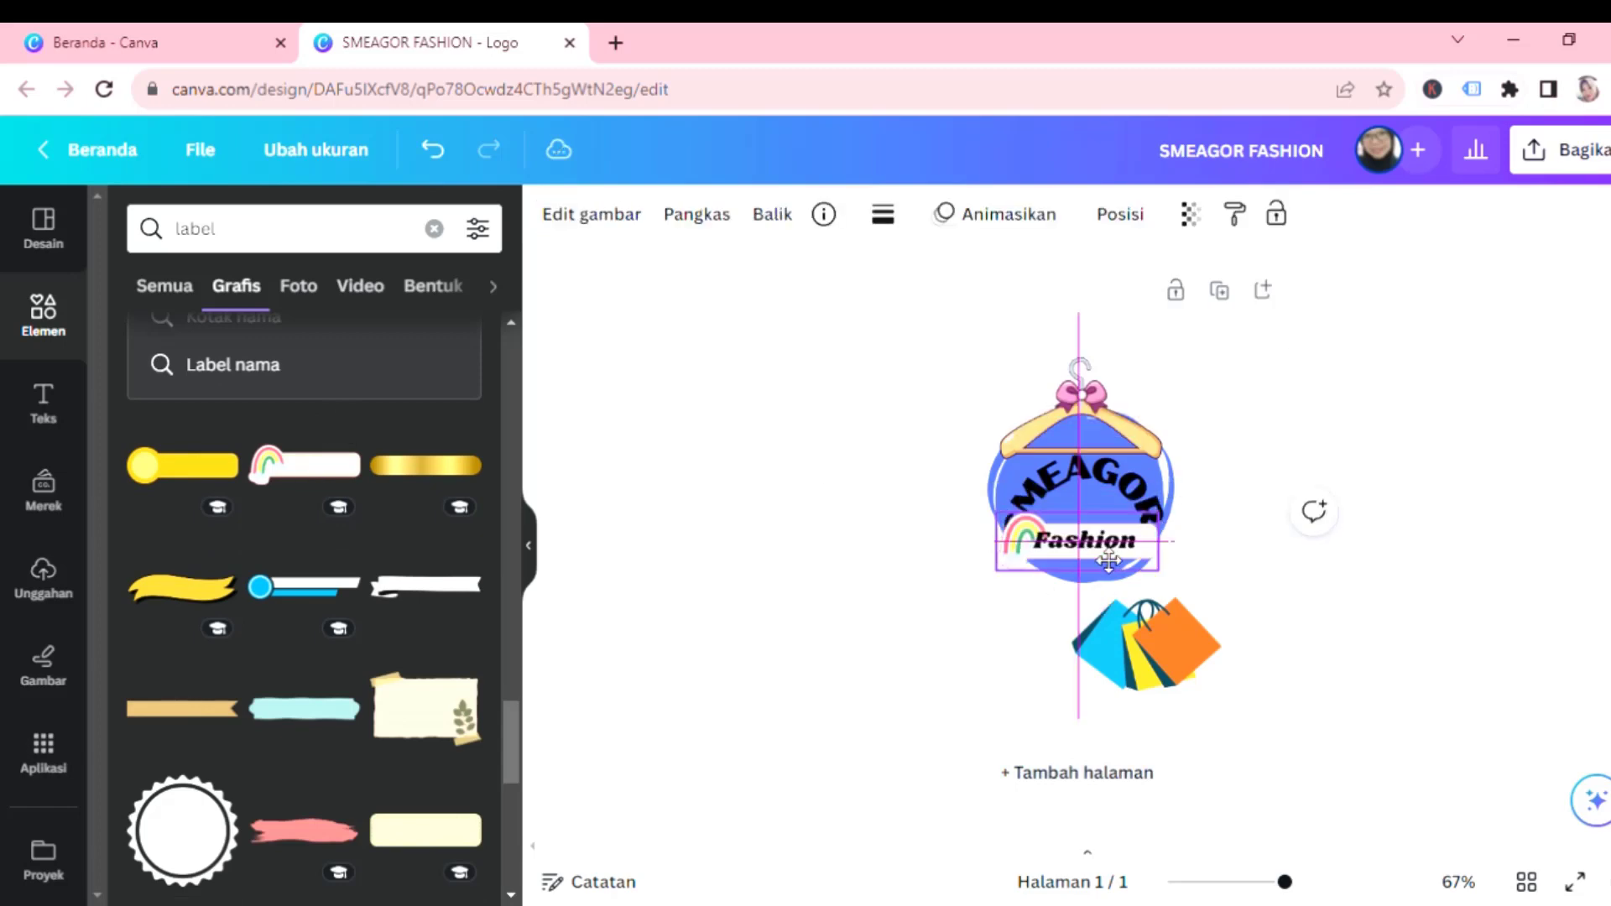
click(1190, 502)
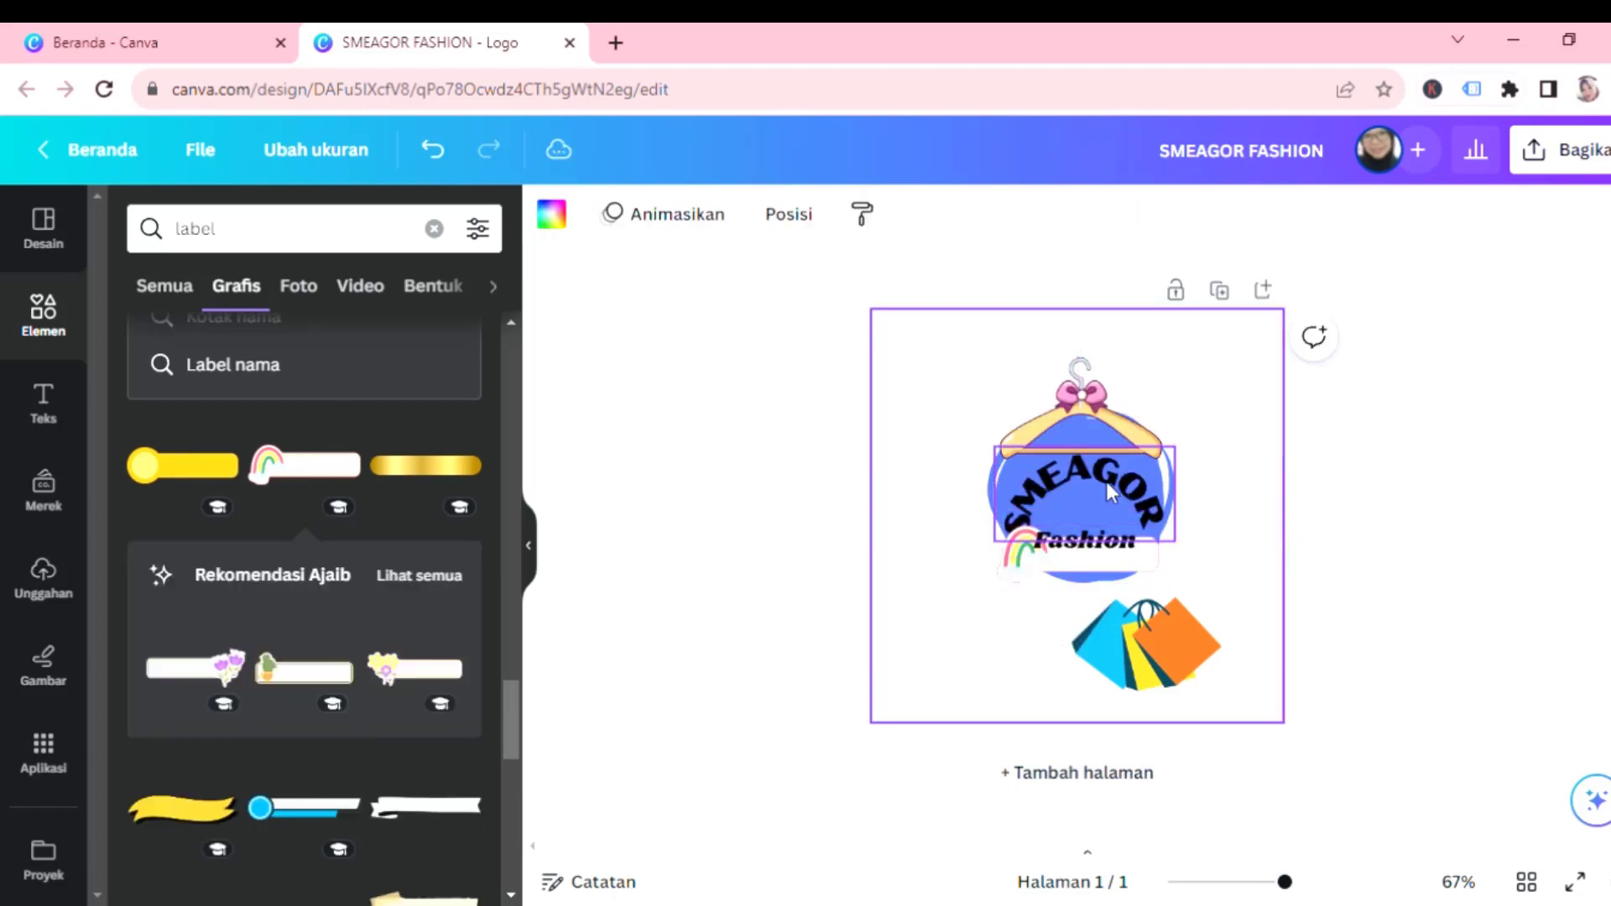
Move the curved SMEAGOR text slightly up inside the blue circle, clear of the rainbow label.
click(1106, 481)
drag(1117, 475, 1117, 462)
click(1251, 532)
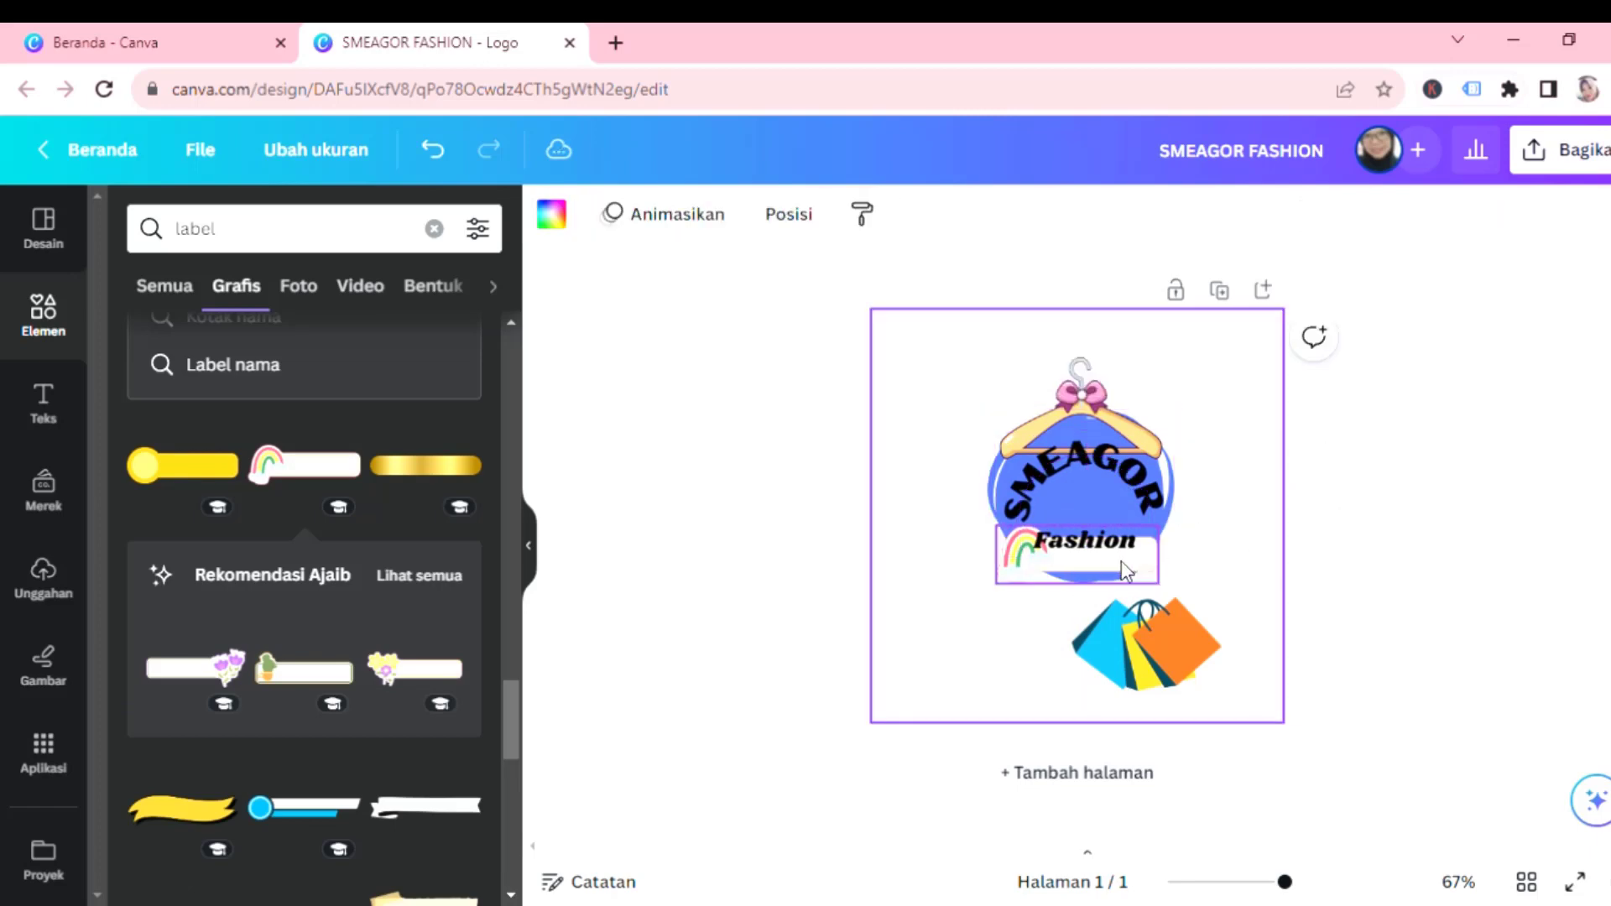
Align the rainbow label behind the Fashion text and shift the text onto the label's white area, beside the rainbow.
click(1138, 565)
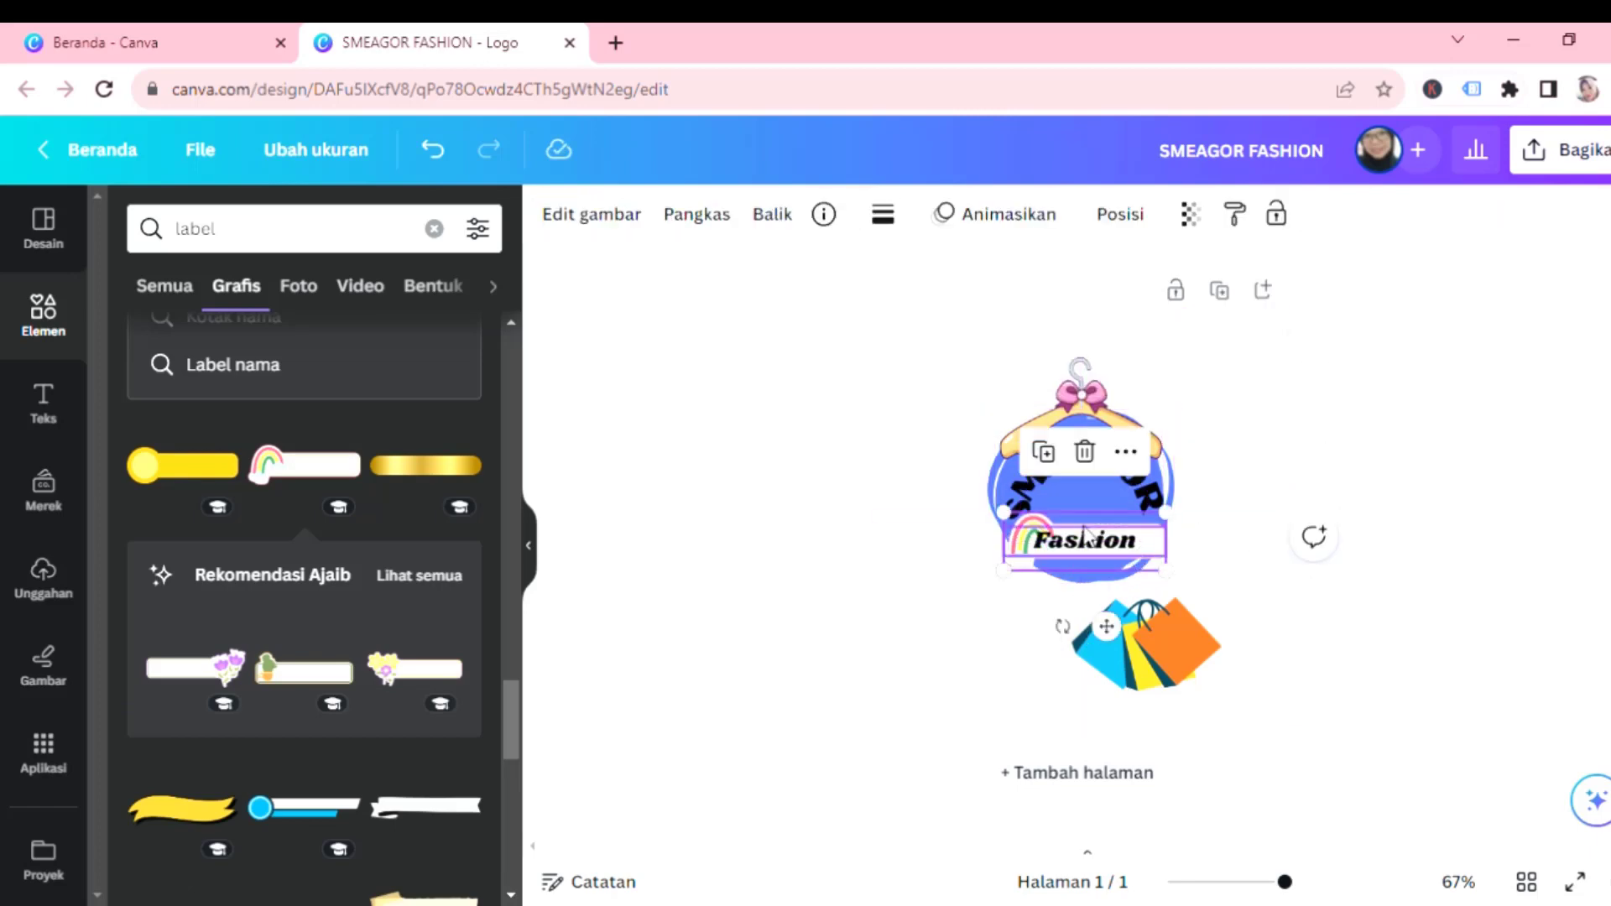
drag(1093, 554, 1121, 555)
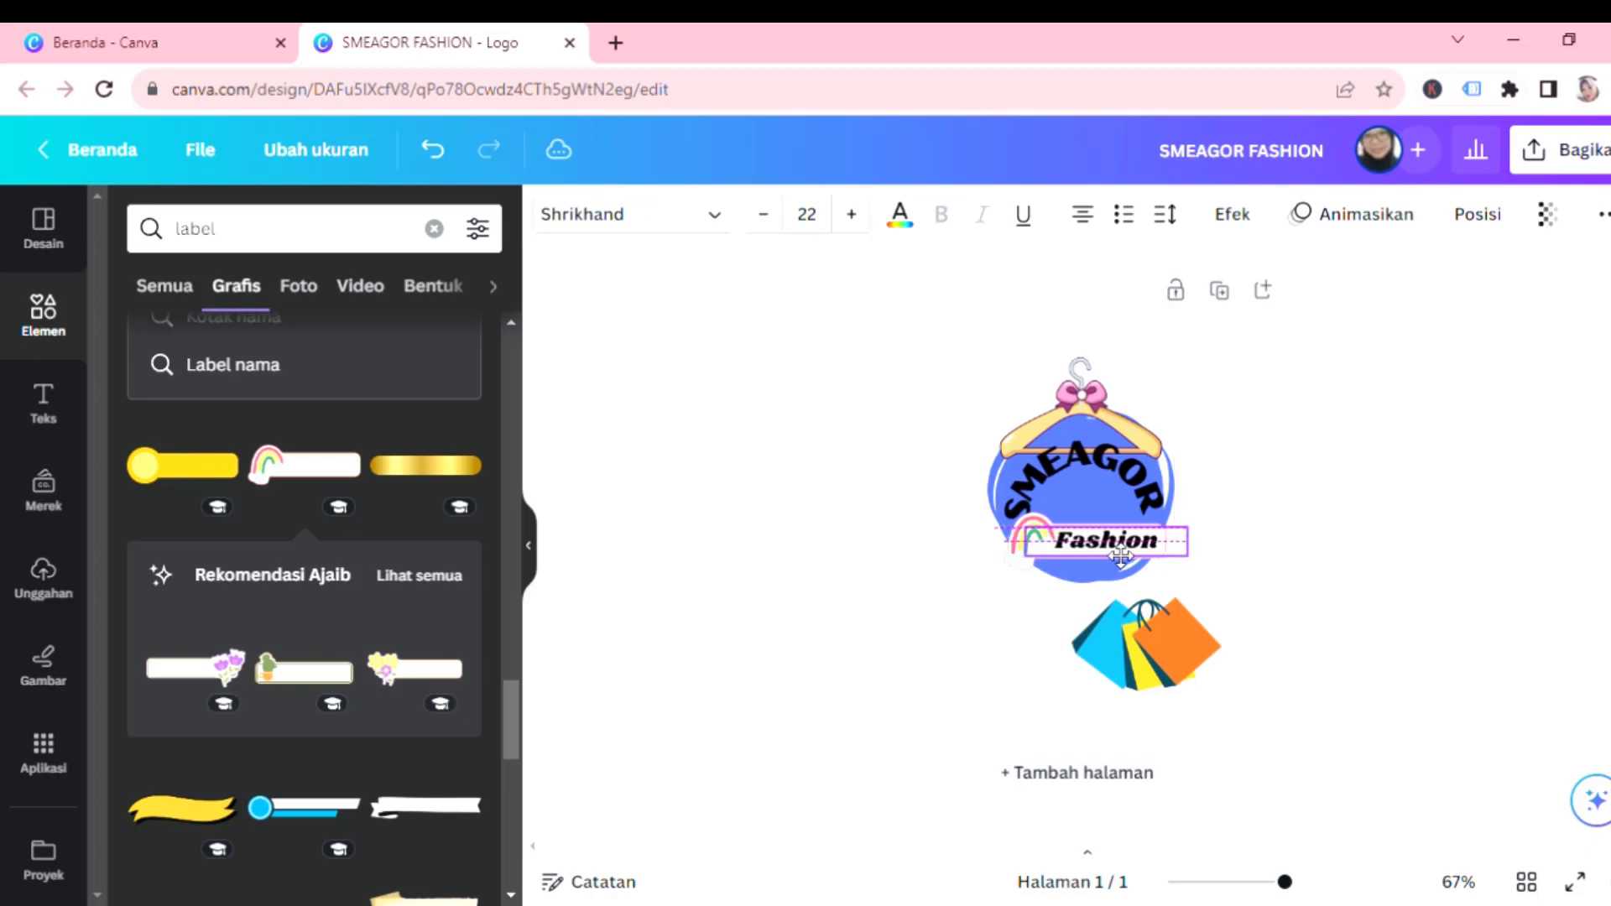
click(1189, 527)
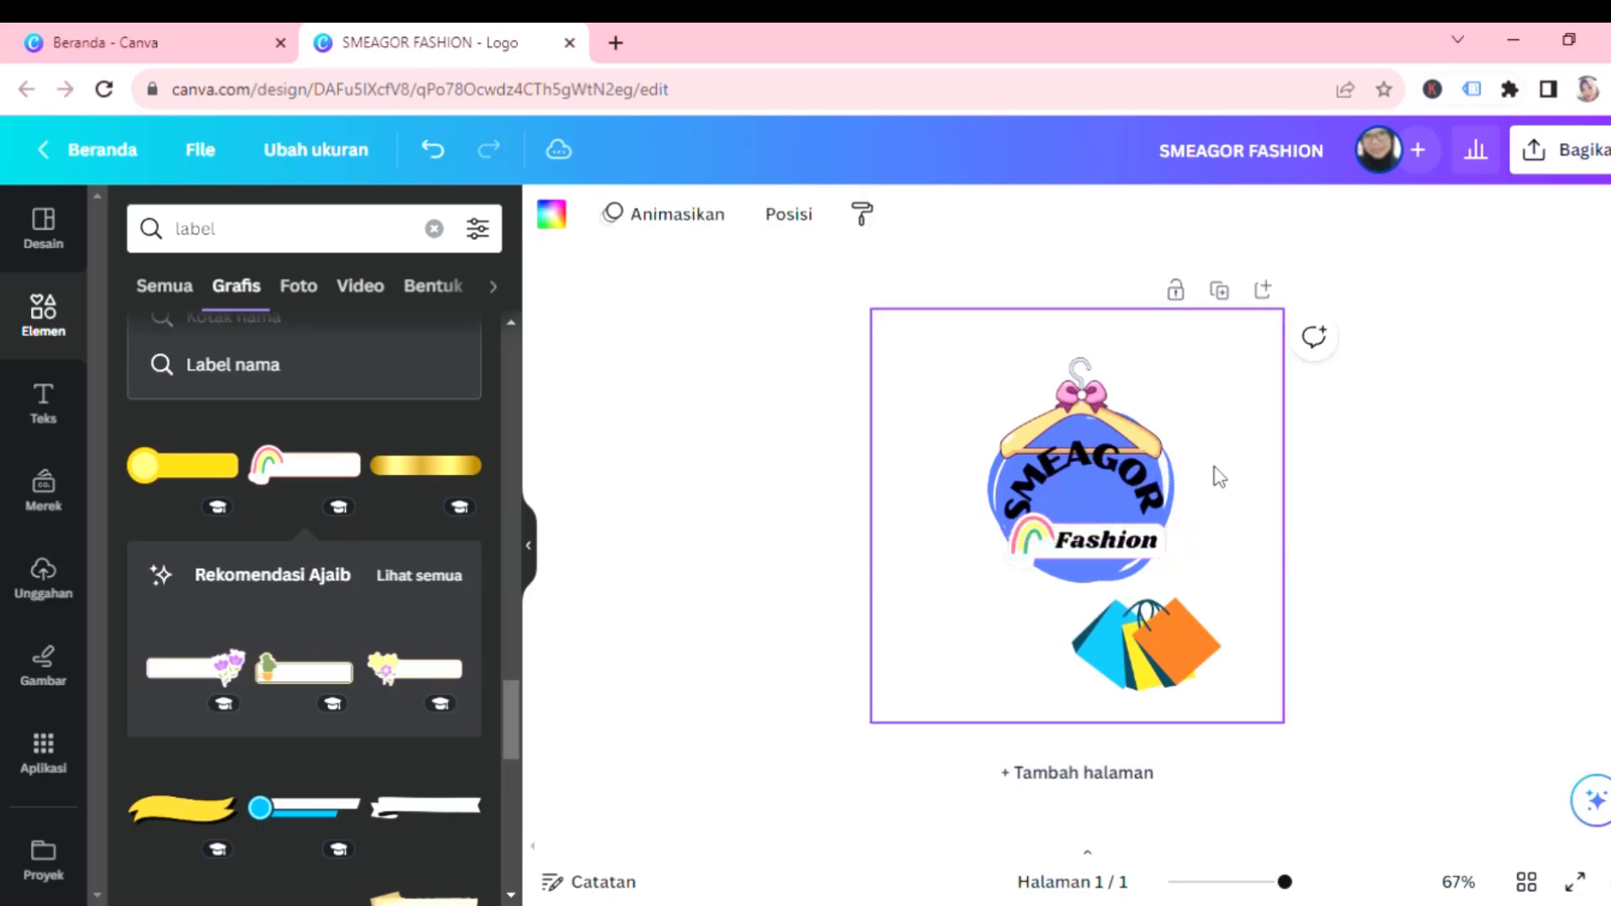
Try the rainbow label and the Fashion text lower, at the blue circle's bottom edge just above the shopping bags.
click(1175, 642)
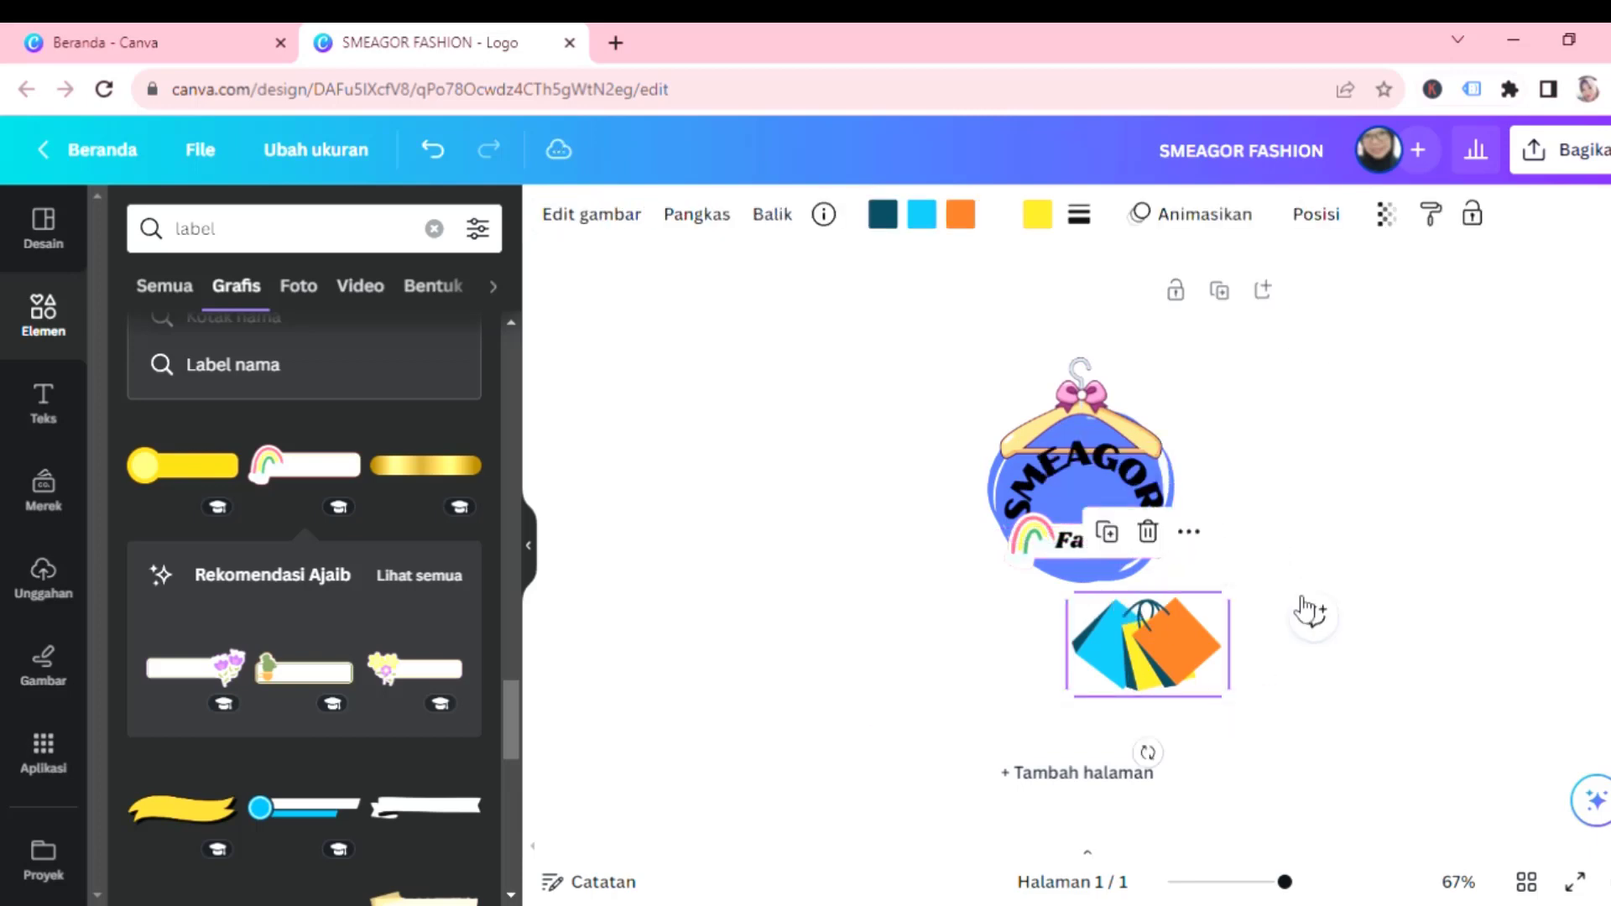
click(1230, 408)
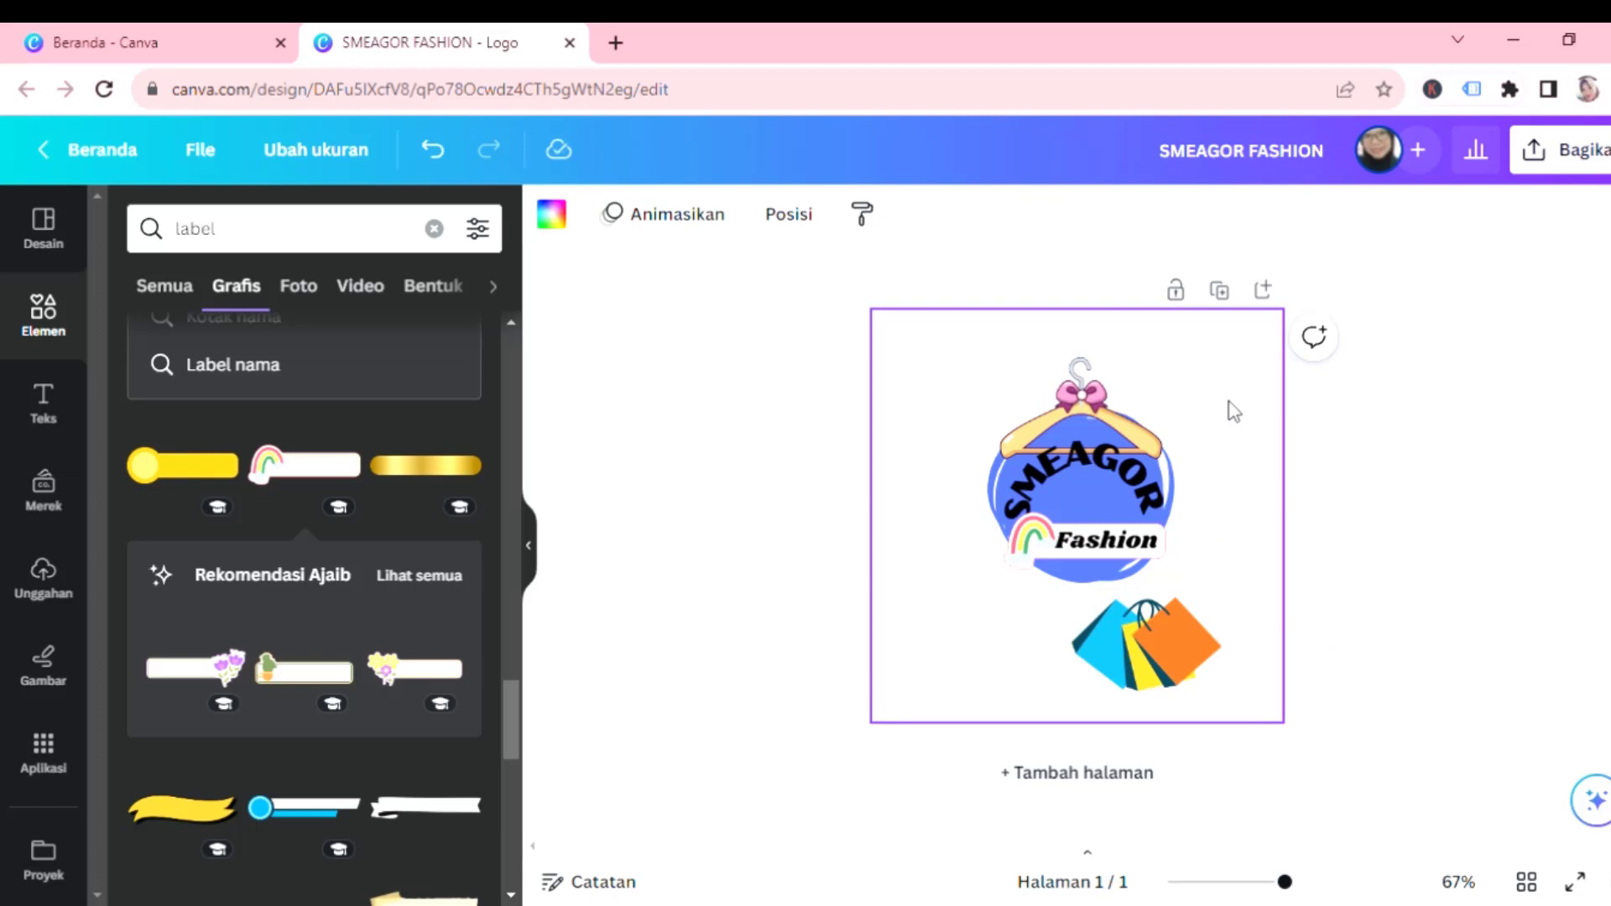
click(1034, 544)
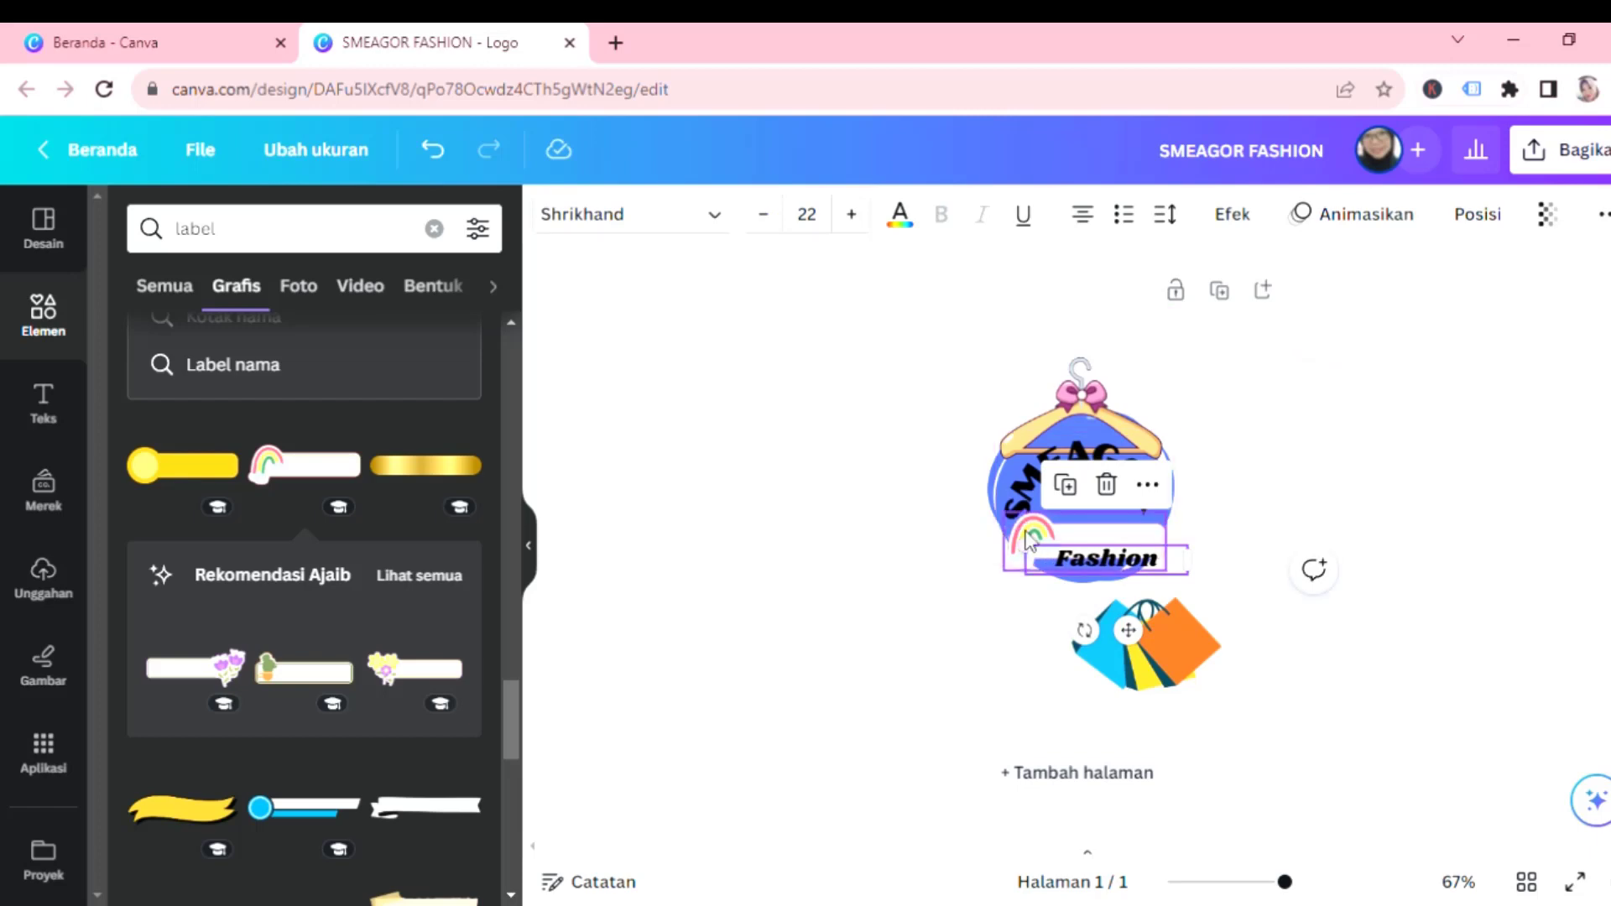
drag(1030, 541, 1107, 579)
click(1219, 504)
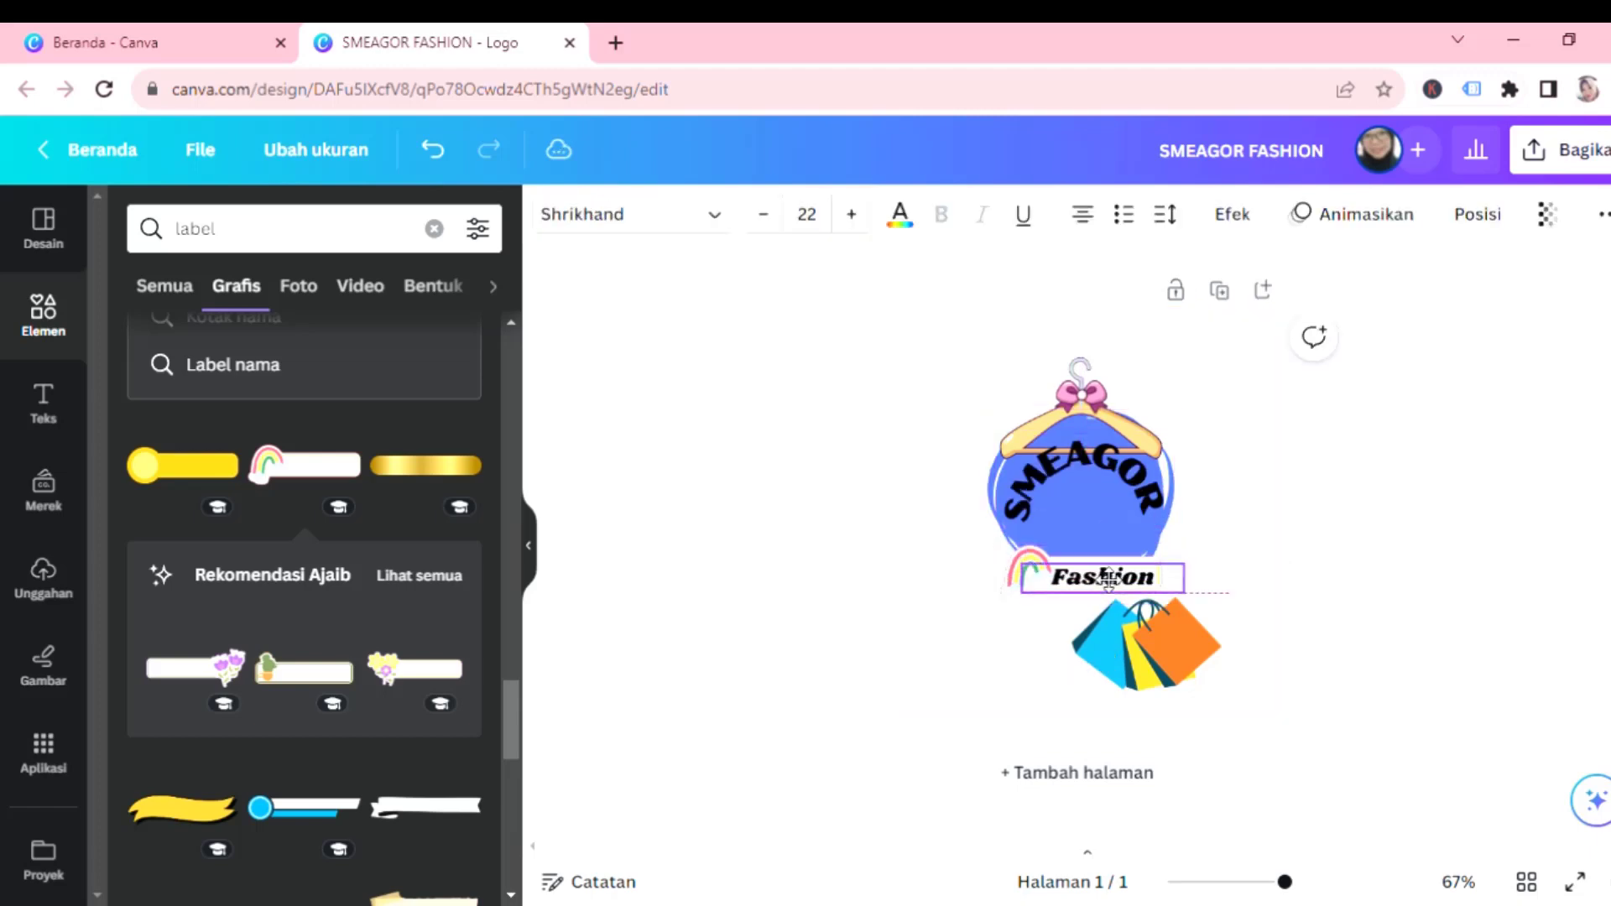
Try the curved SMEAGOR text lower inside the blue circle, directly above the label.
click(1131, 468)
drag(1130, 467, 1131, 495)
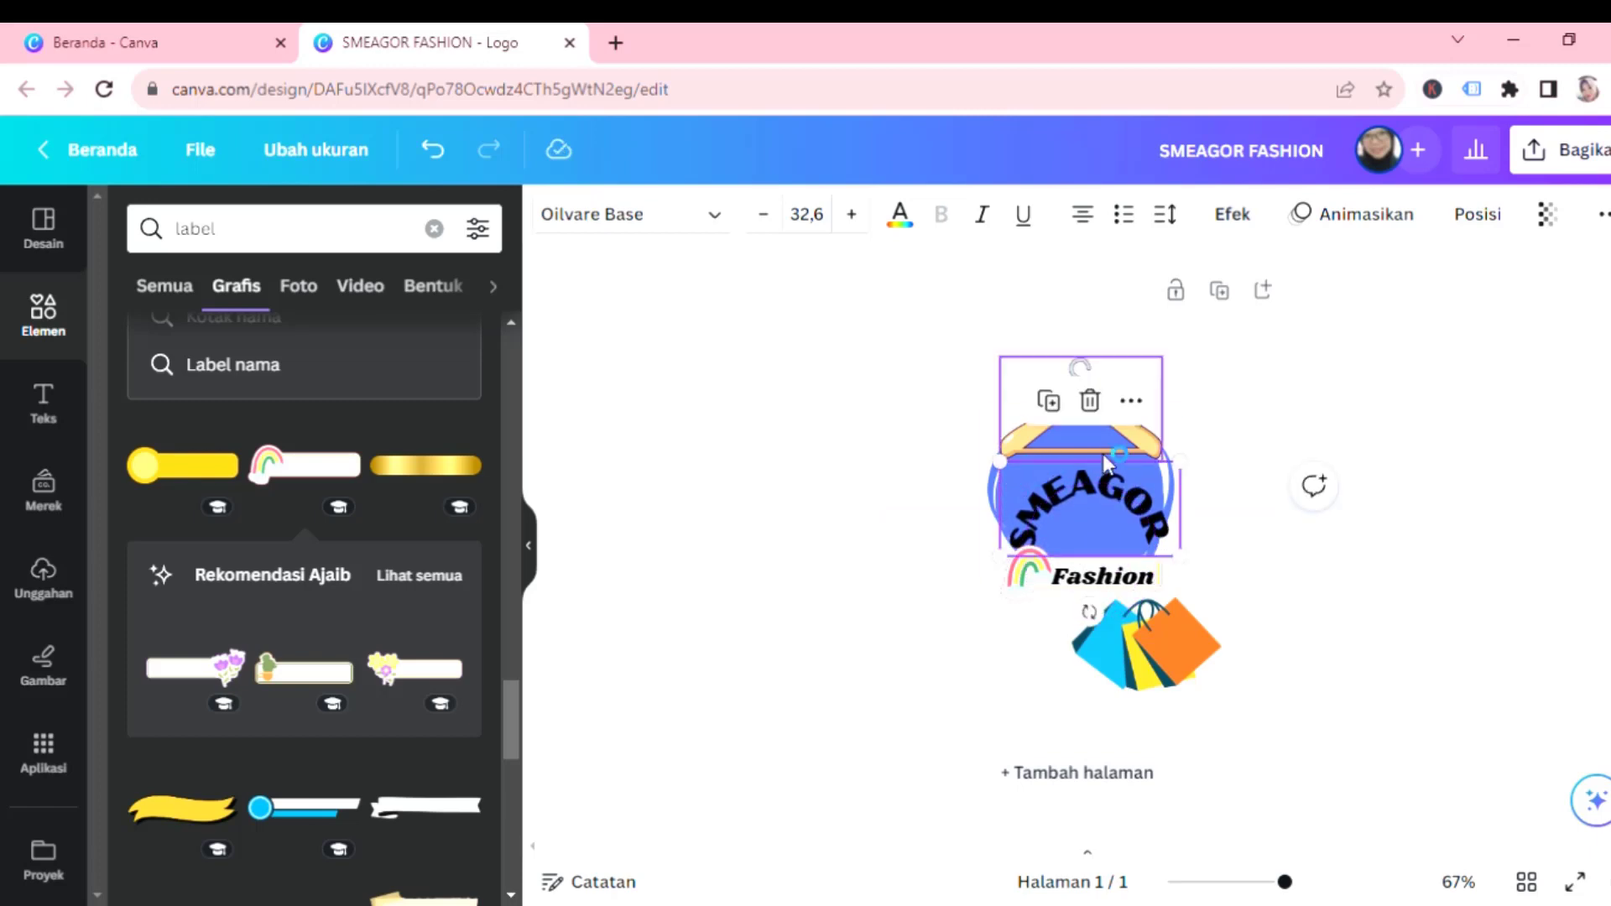
click(1206, 425)
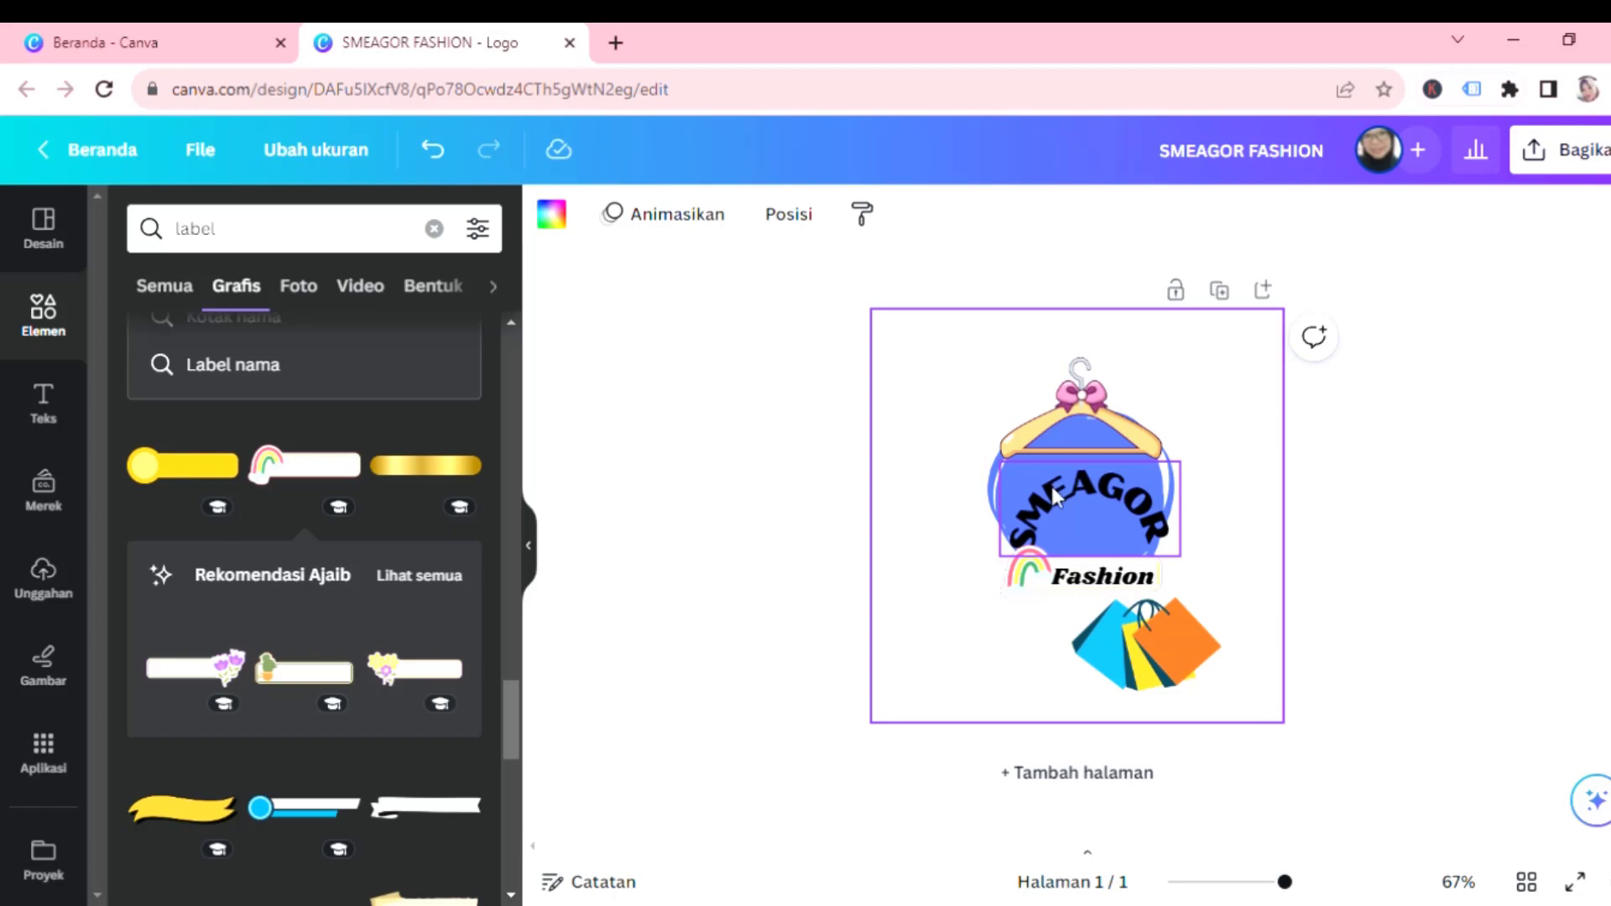
drag(1054, 495, 1063, 491)
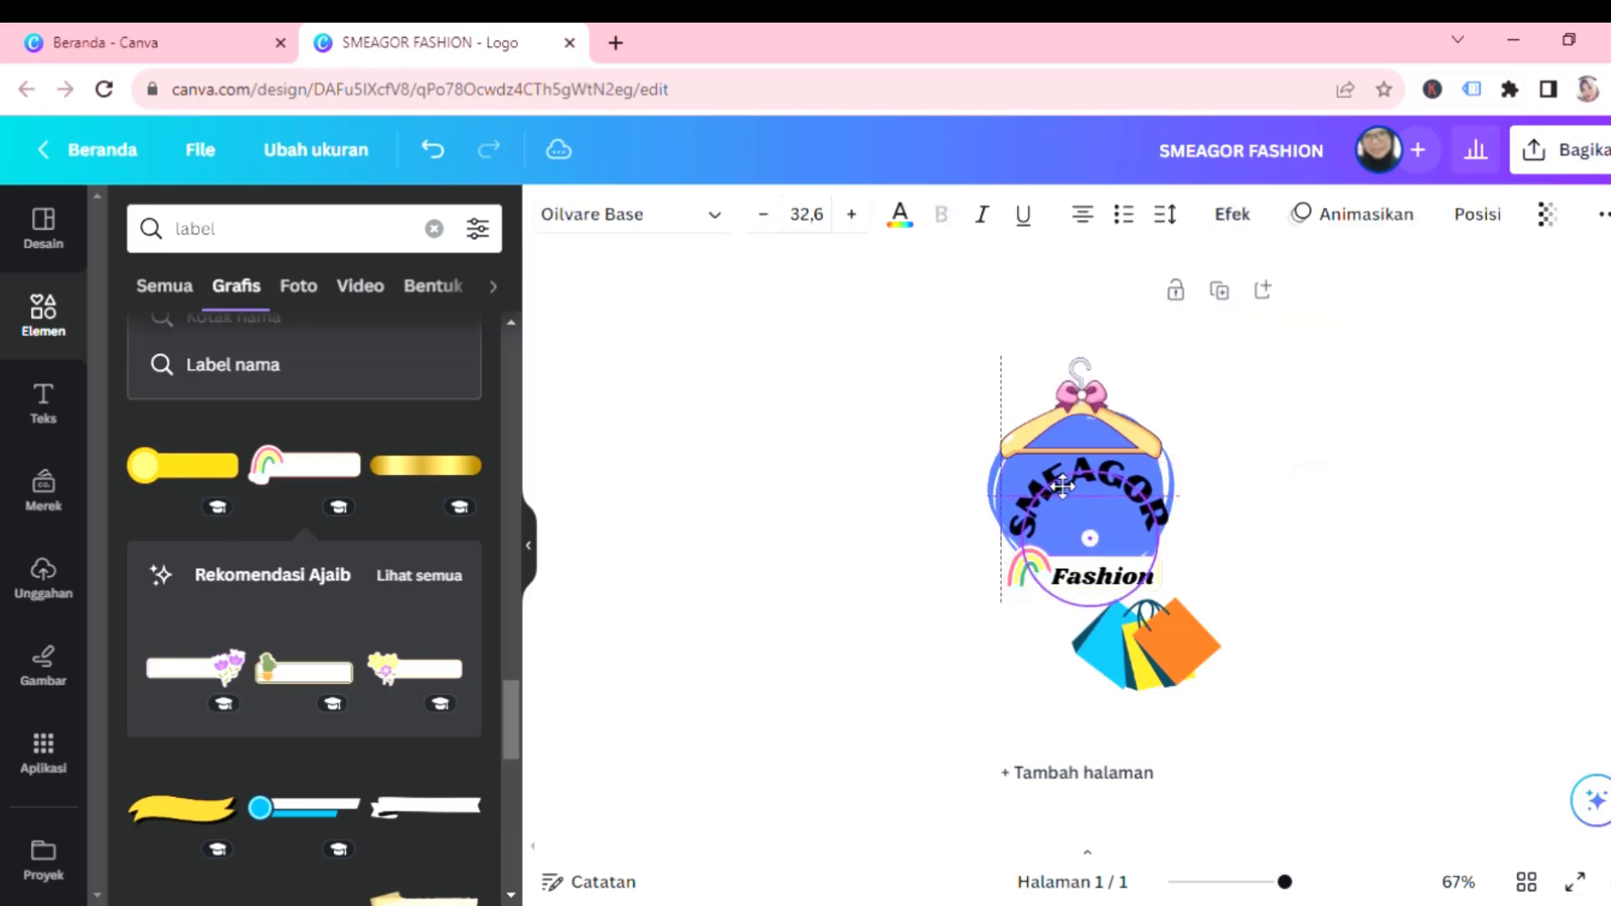
click(1240, 466)
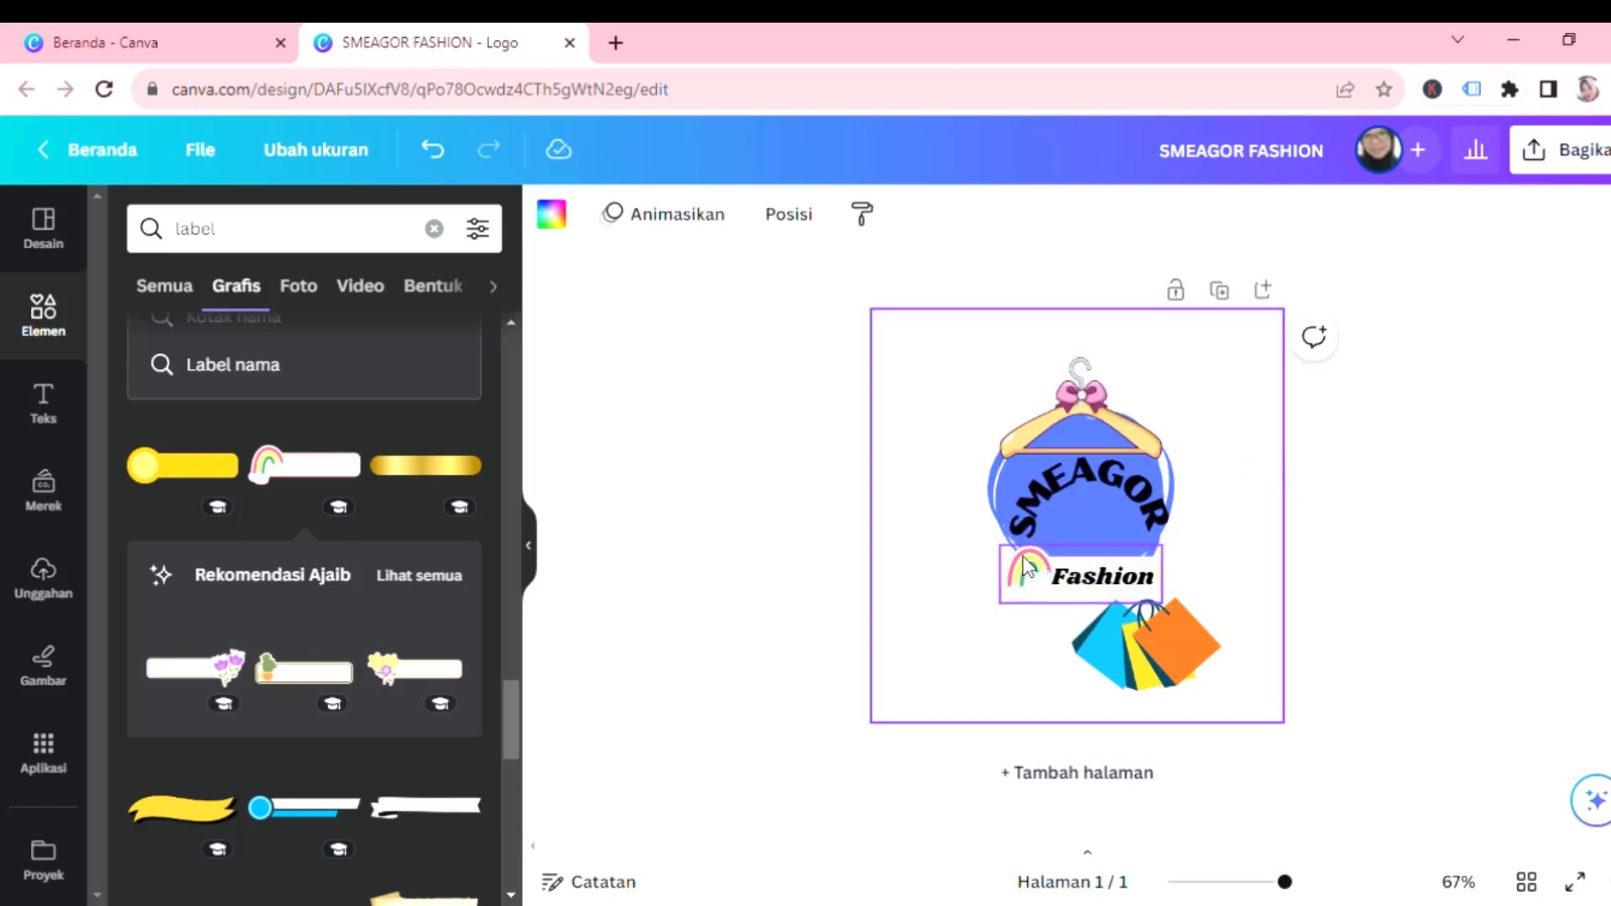
Move the rainbow label with the Fashion text up onto the circle's lower part and raise the SMEAGOR arc to just under the hanger.
drag(1024, 557, 1121, 562)
click(1244, 510)
click(1214, 470)
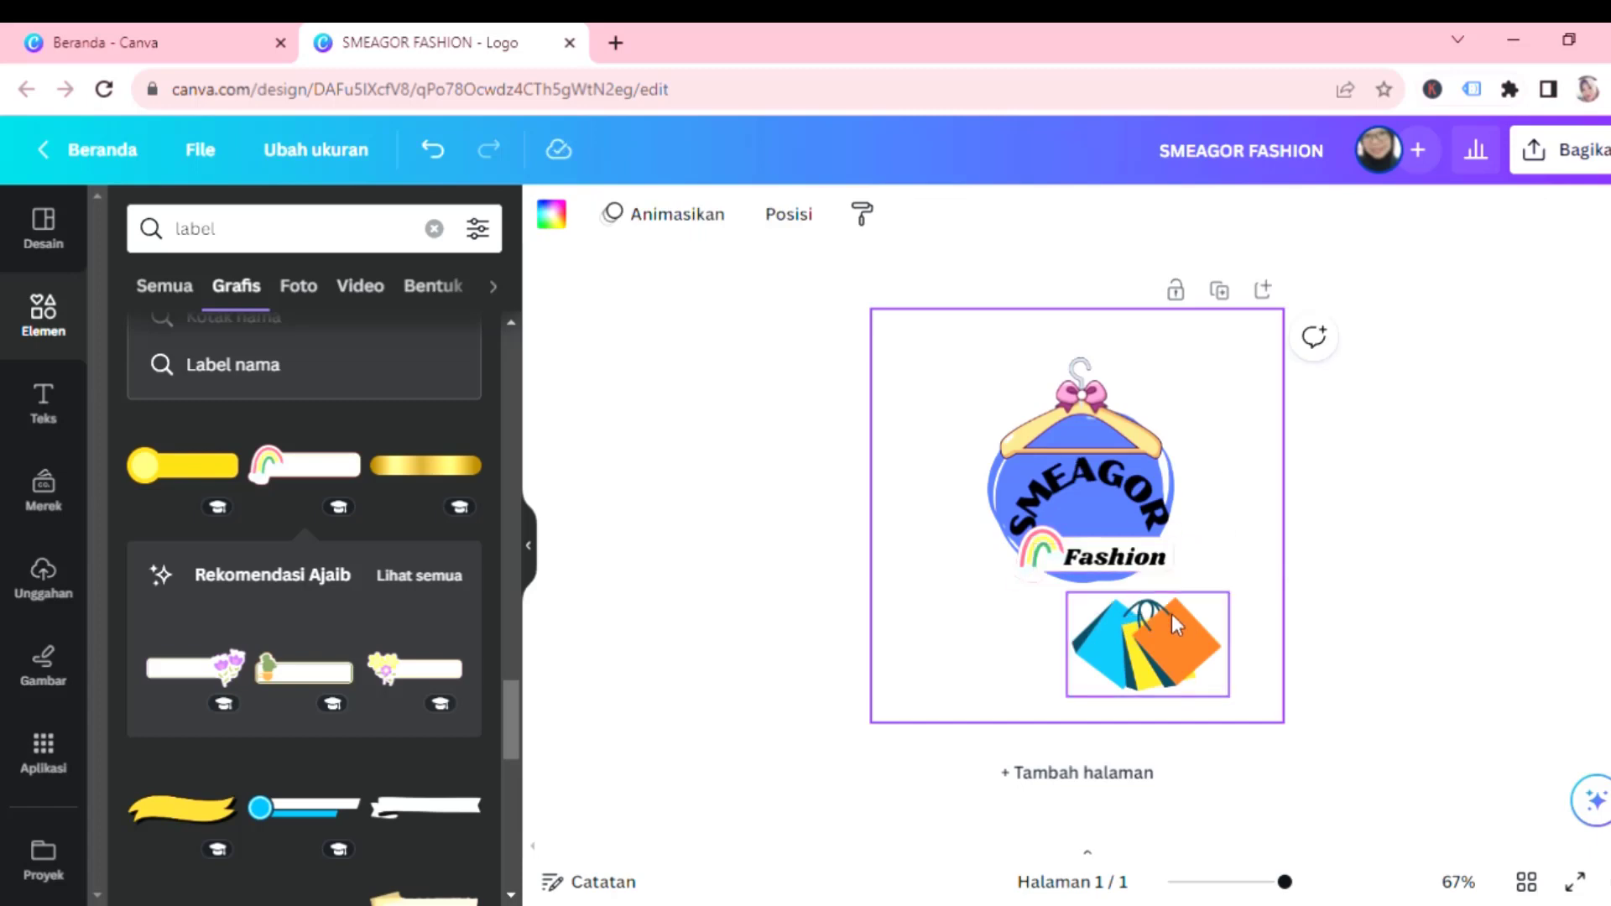
drag(1070, 477, 1078, 481)
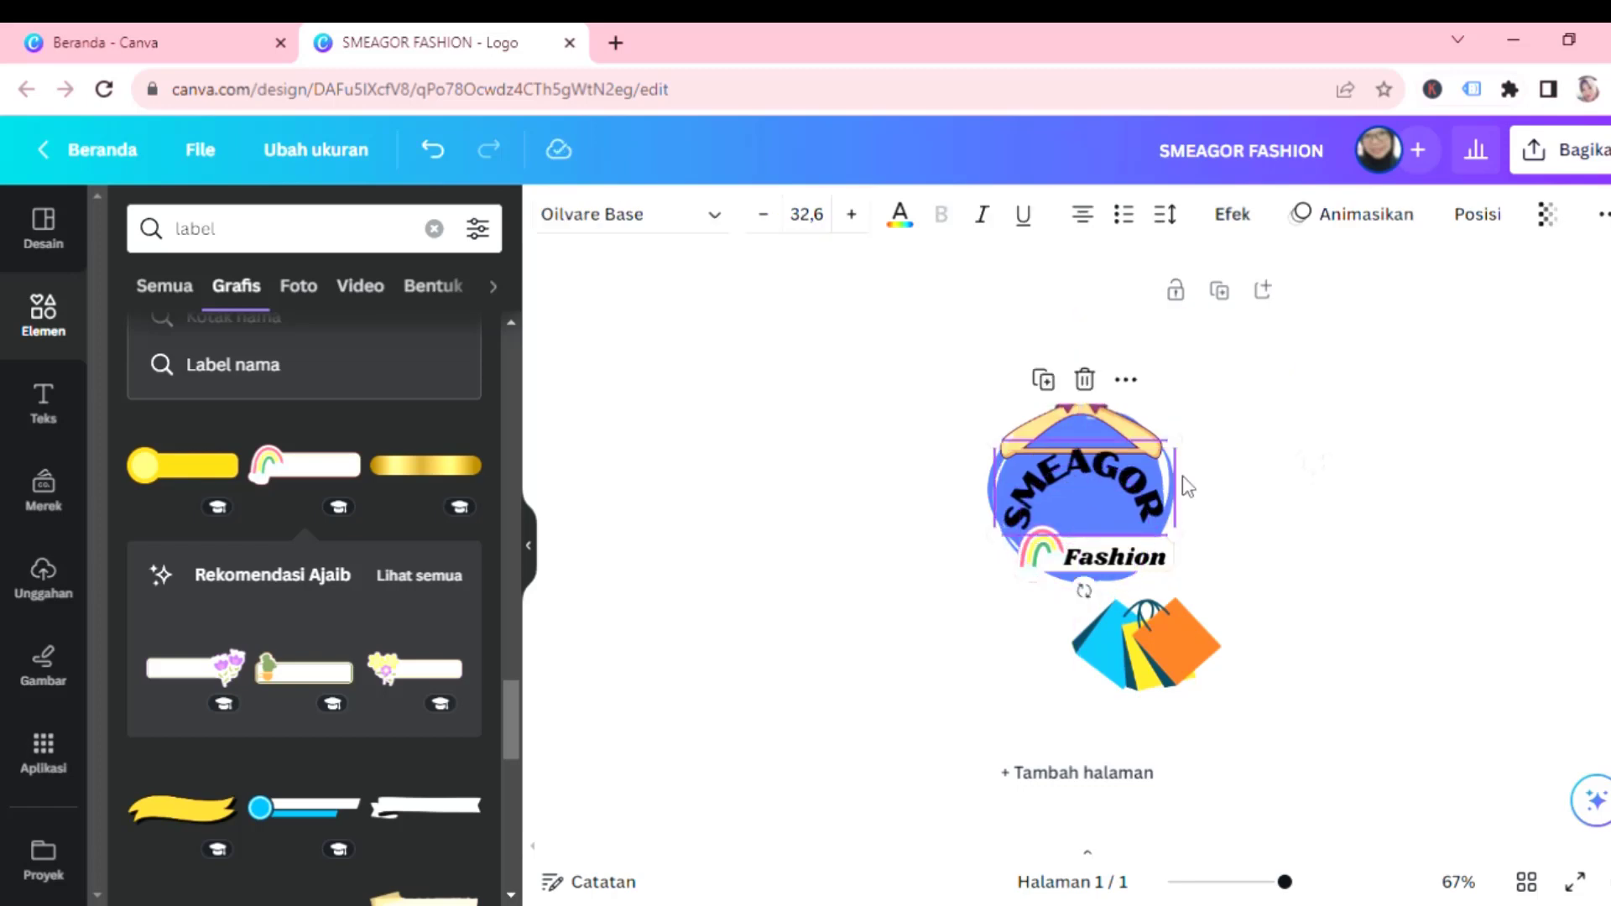
click(1212, 486)
Delete the shopping bags graphic from below the blue circle.
click(1218, 659)
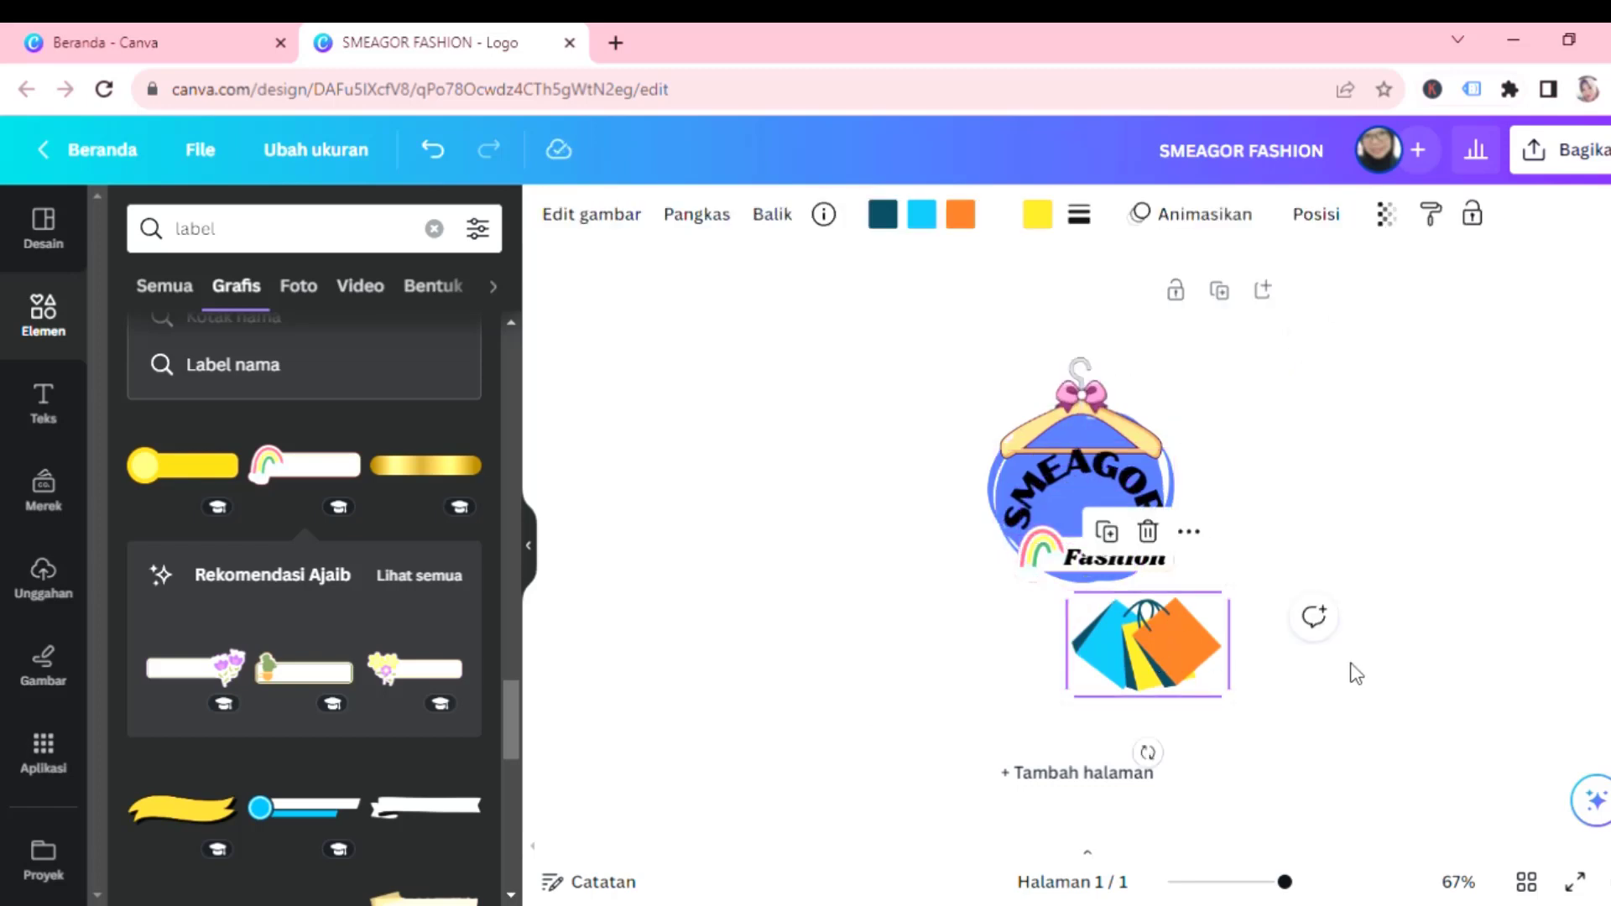
key(Delete)
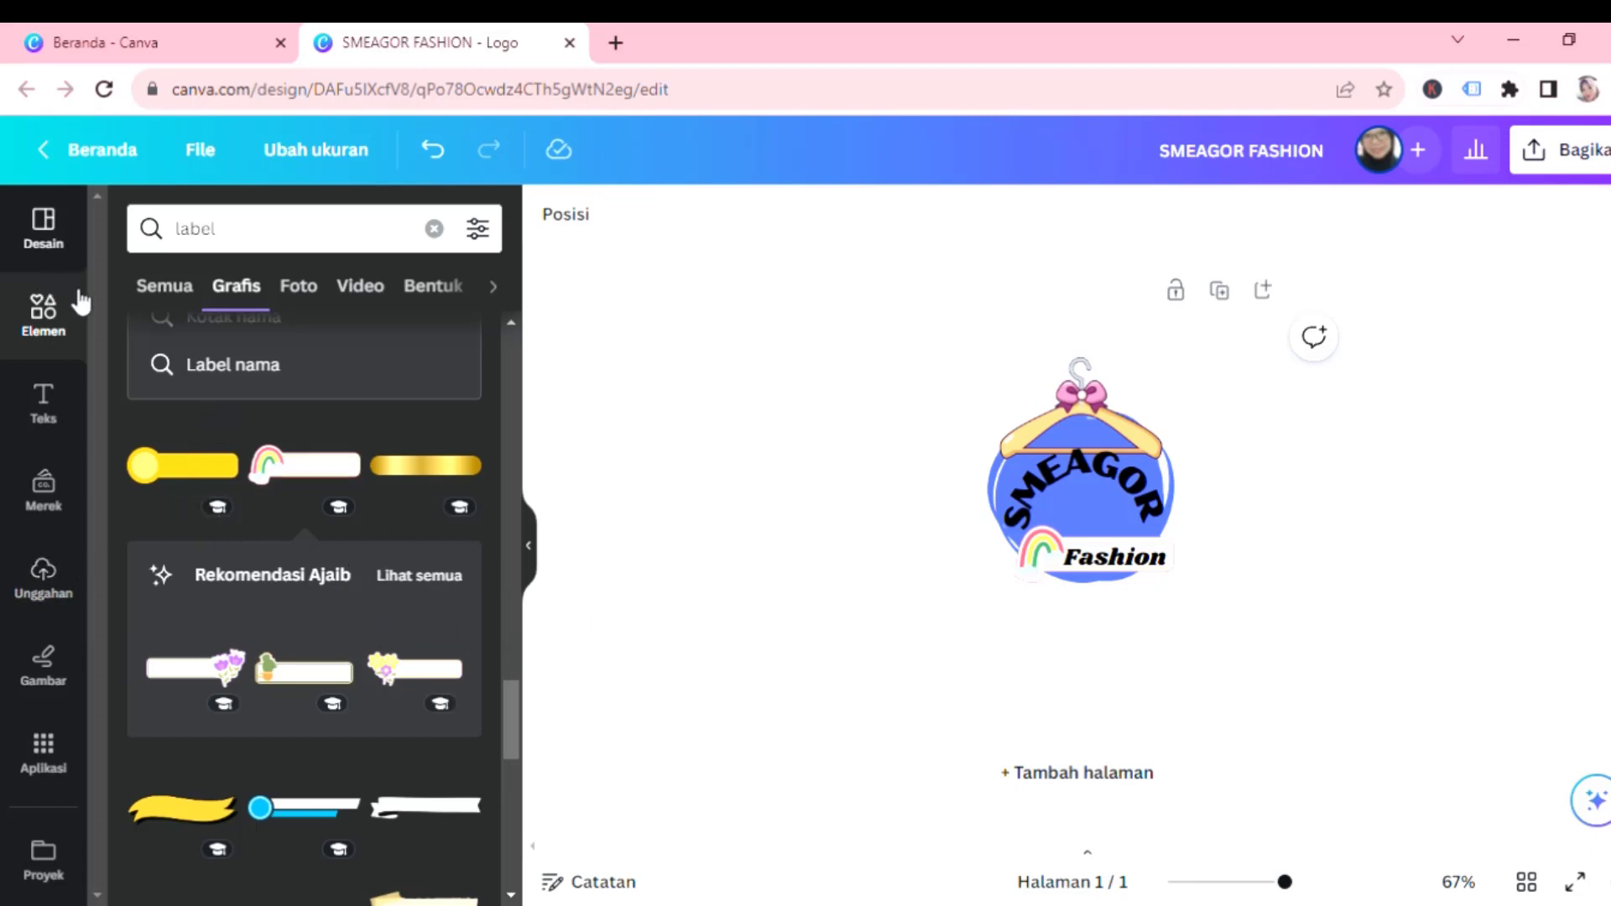
Search the elements for "baju wanita" and limit the results to graphics.
click(262, 244)
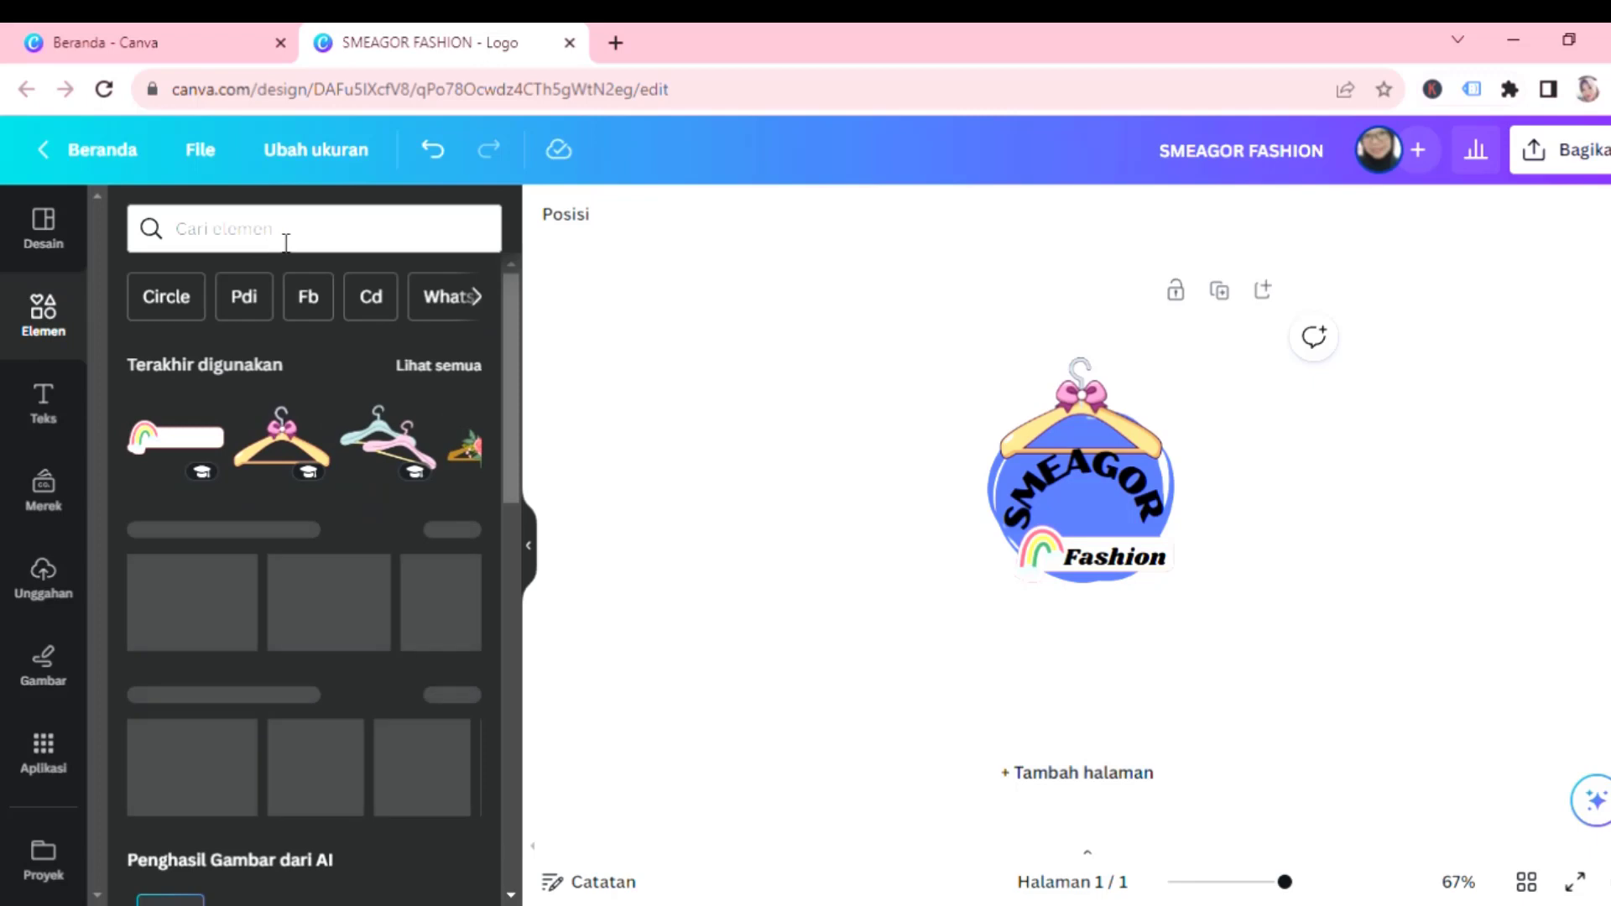
click(291, 245)
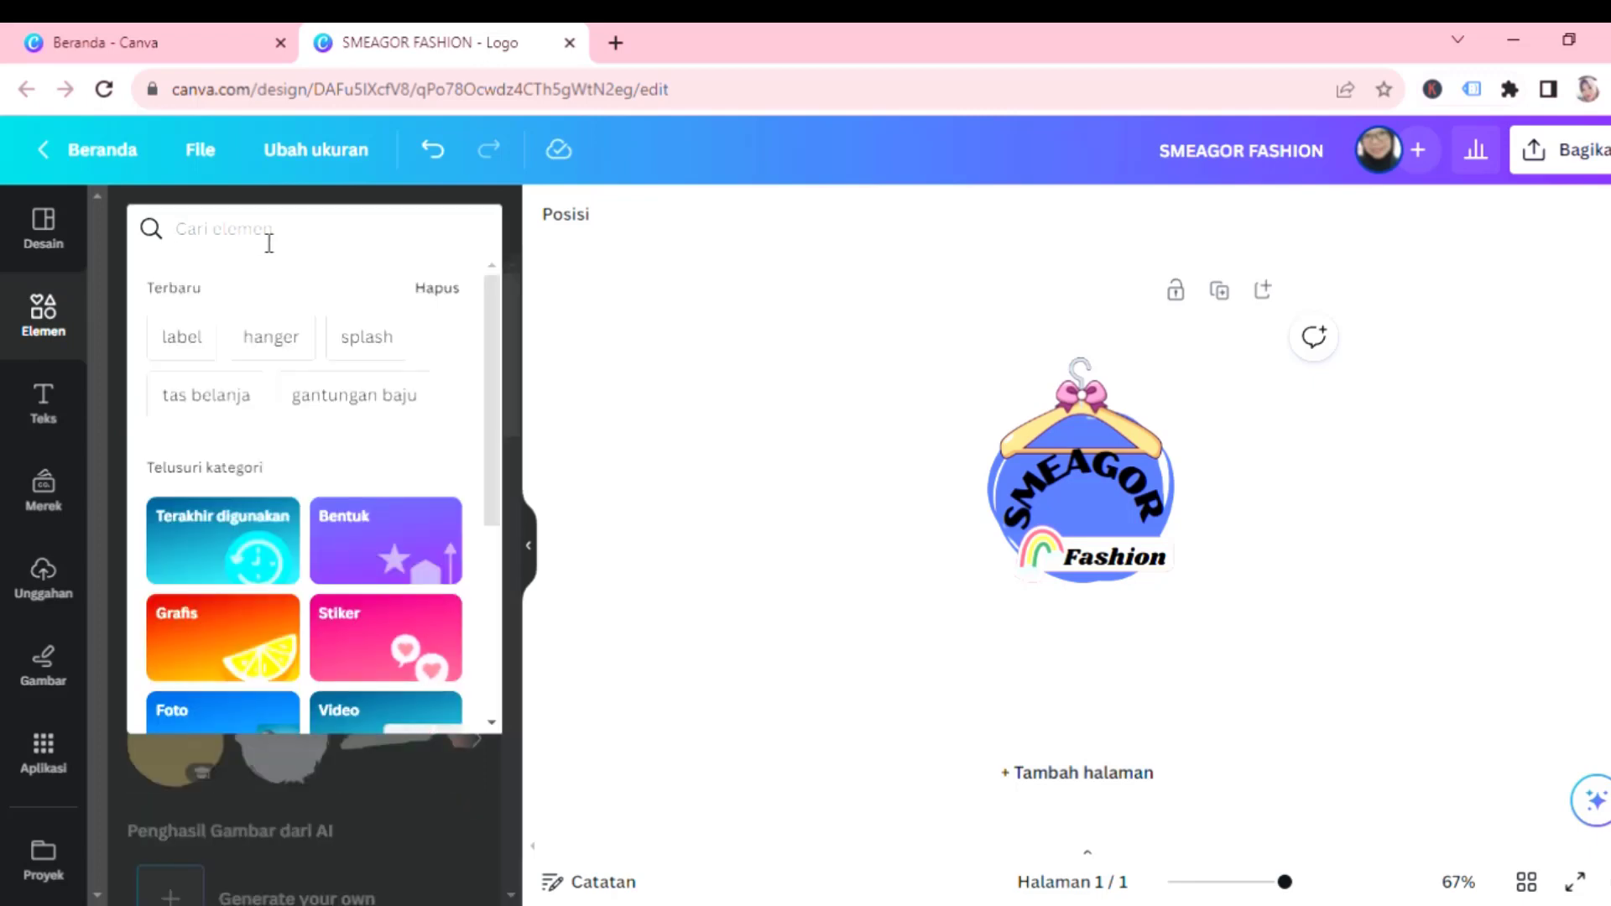
text(baju wanita)
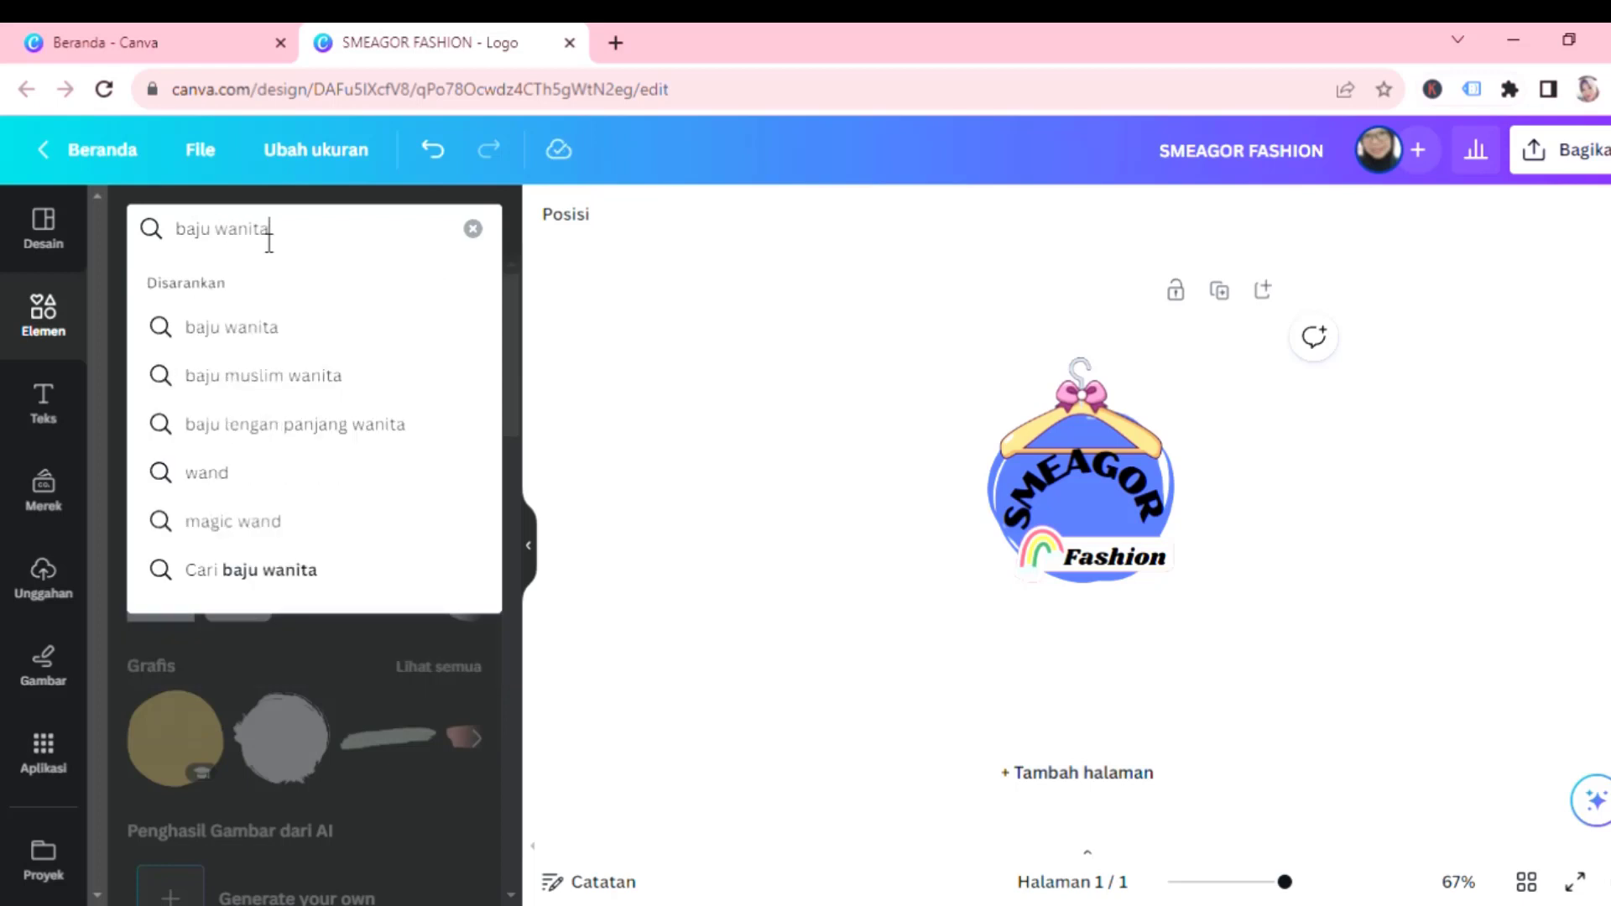
key(Return)
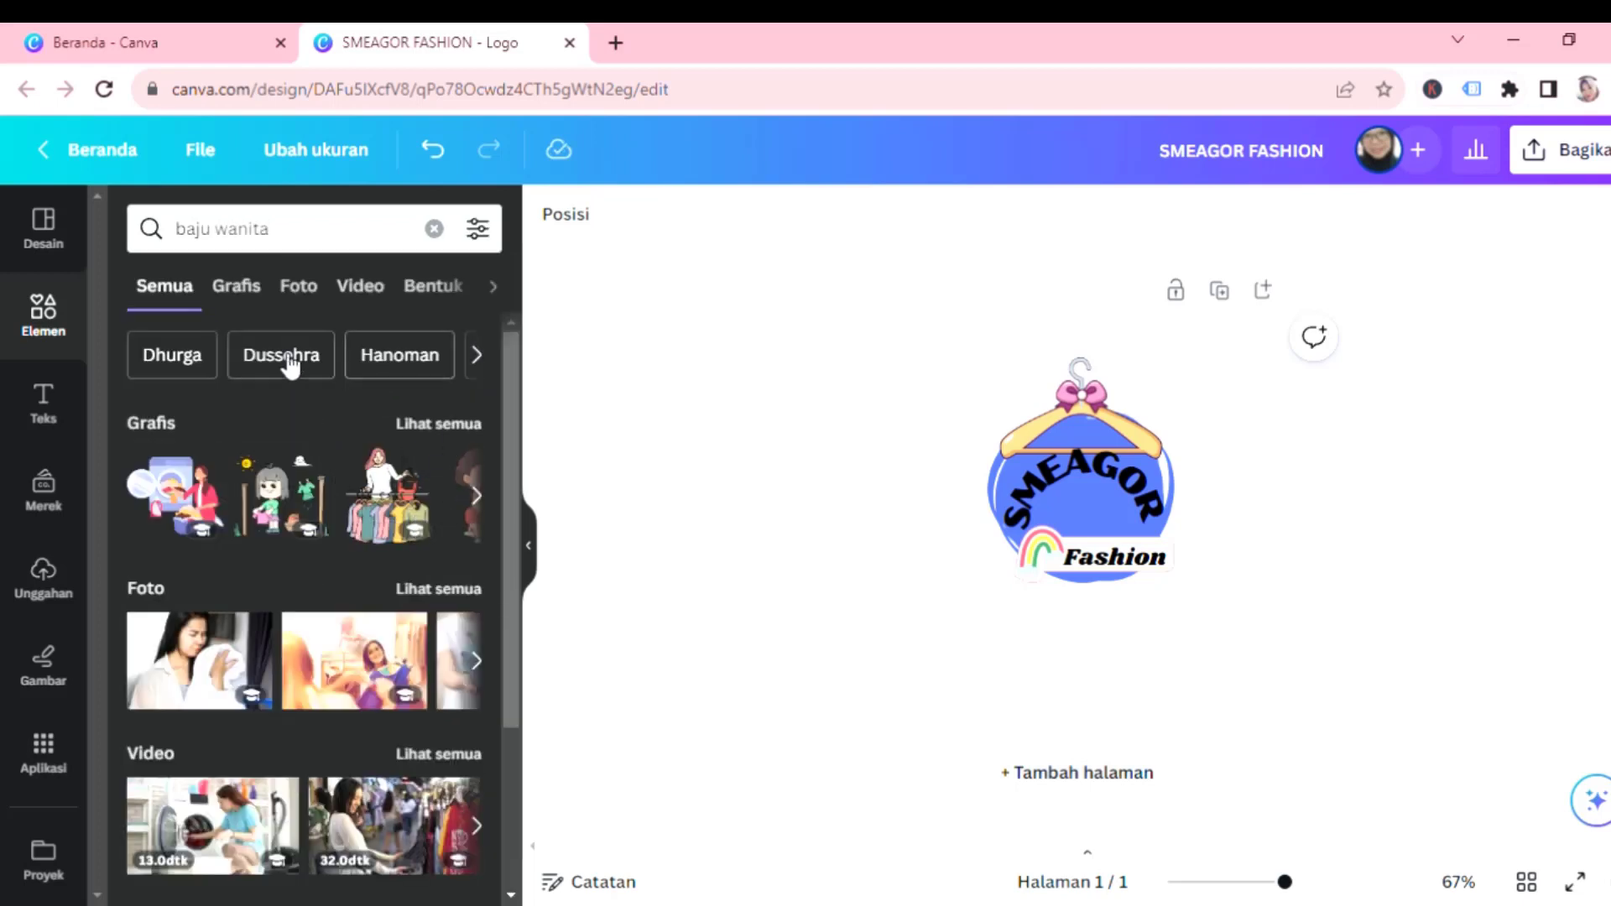
click(255, 289)
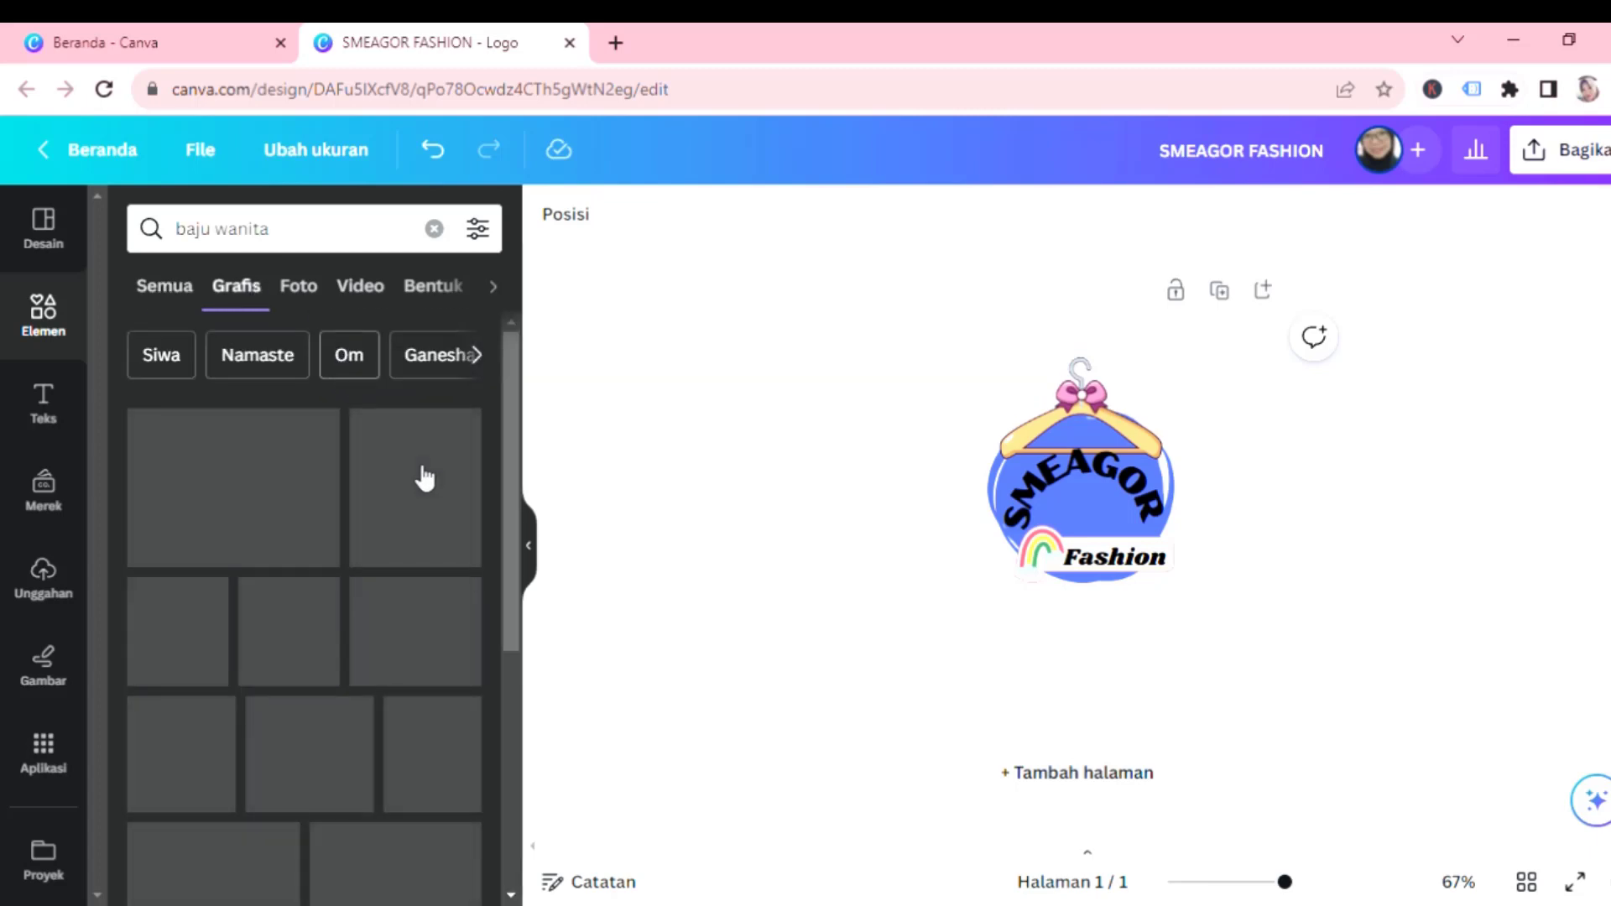
Look through the women's clothing graphics for one that suits the SMEAGOR Fashion logo.
scroll(470, 503, down, 5)
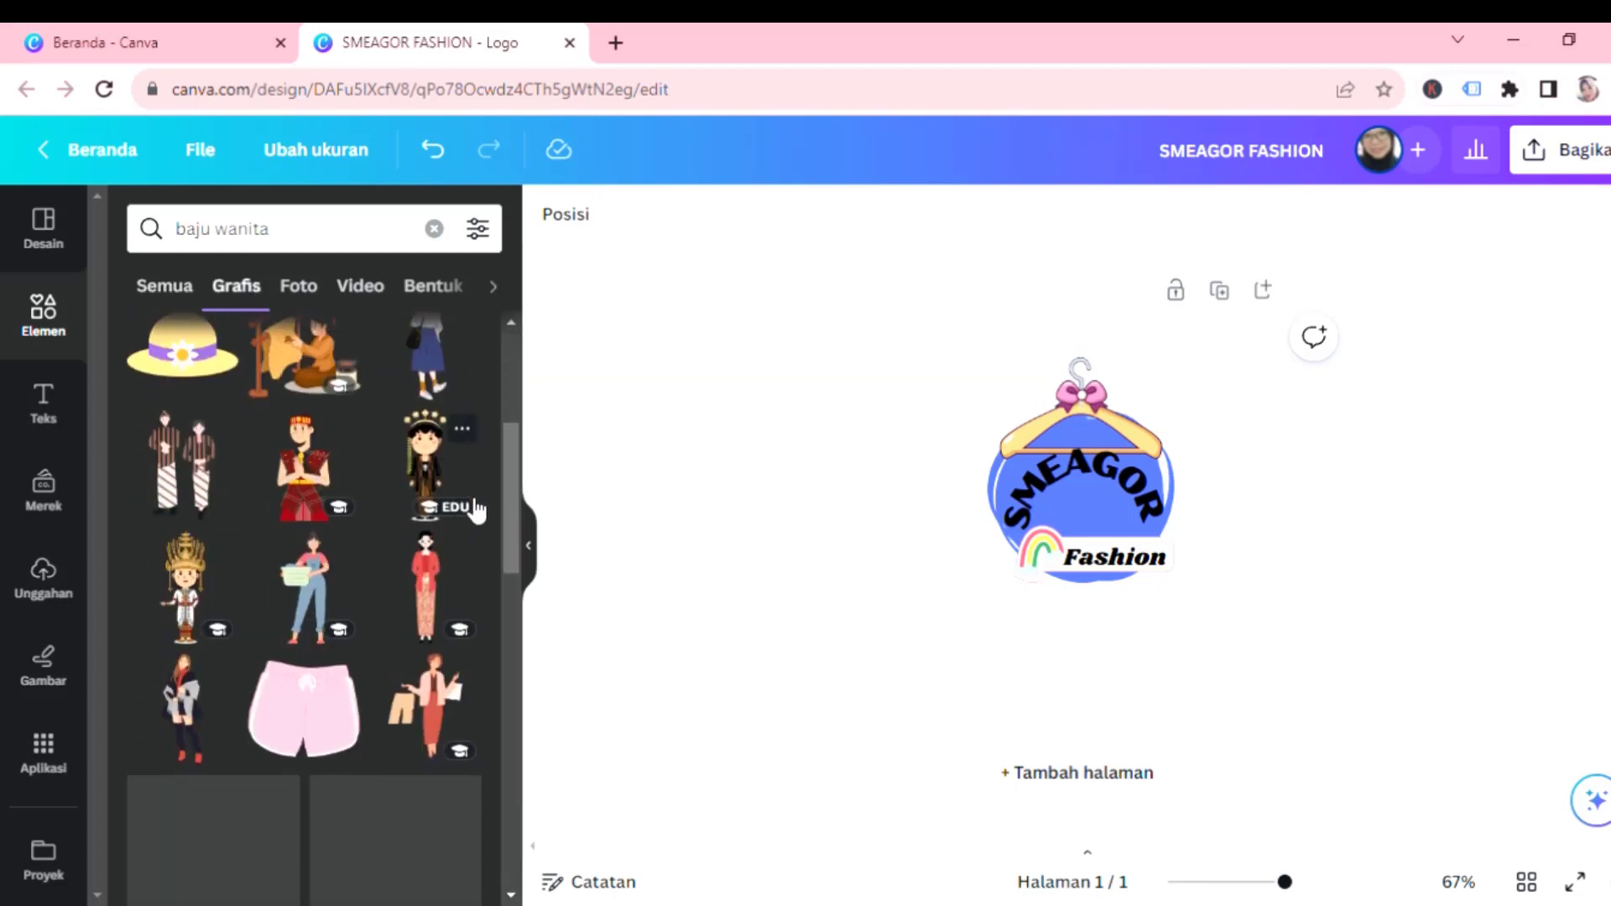
scroll(478, 545, down, 4)
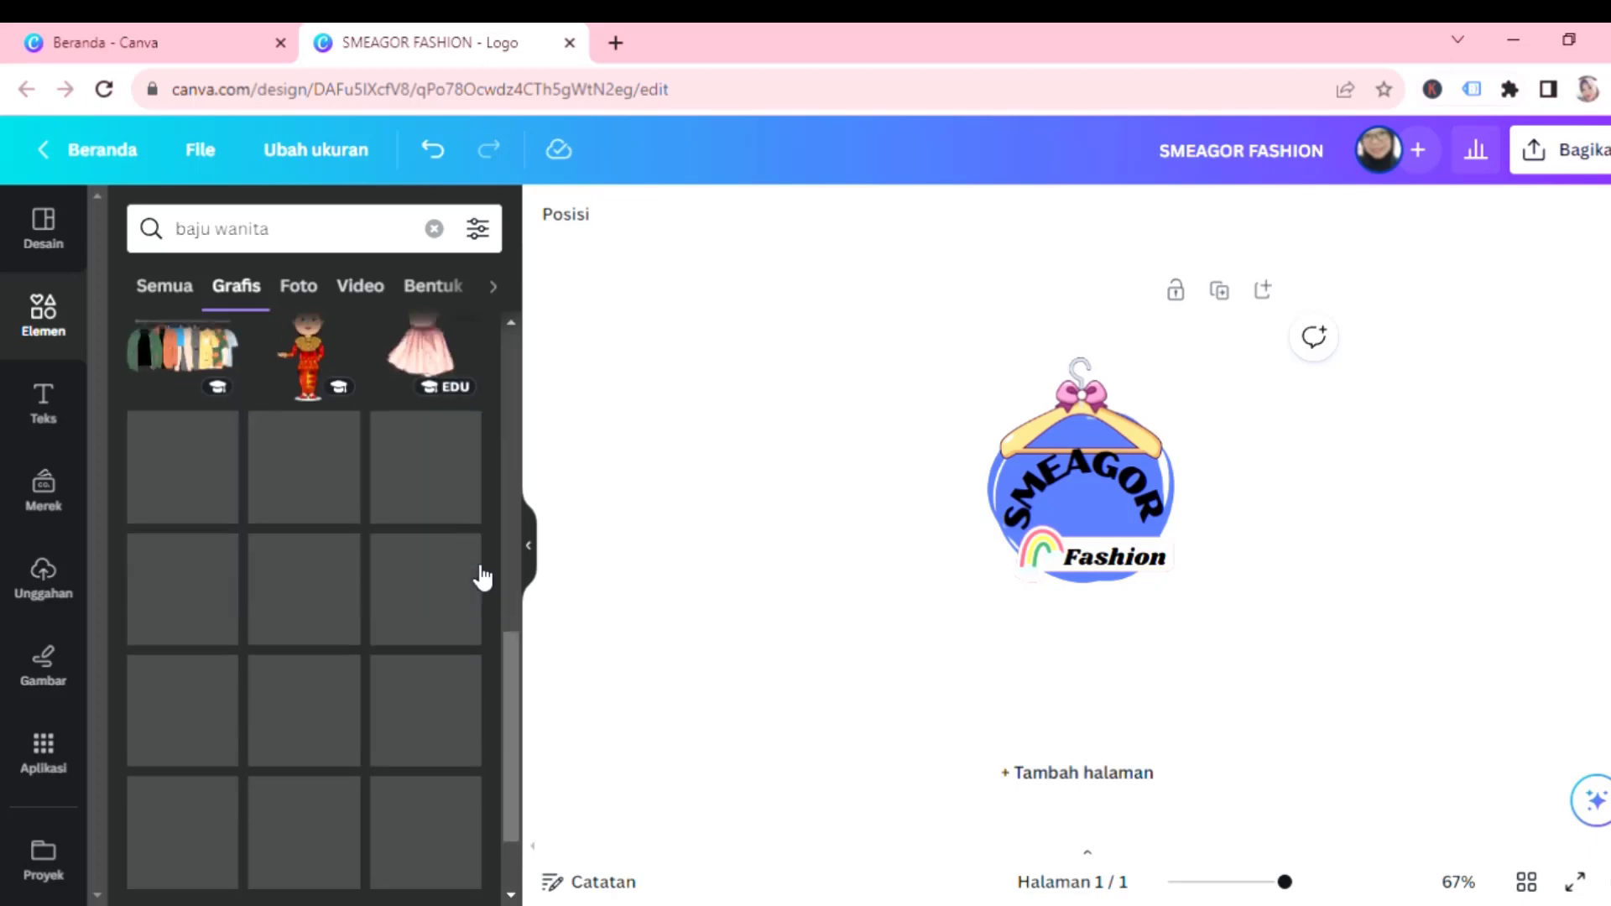
scroll(480, 576, down, 7)
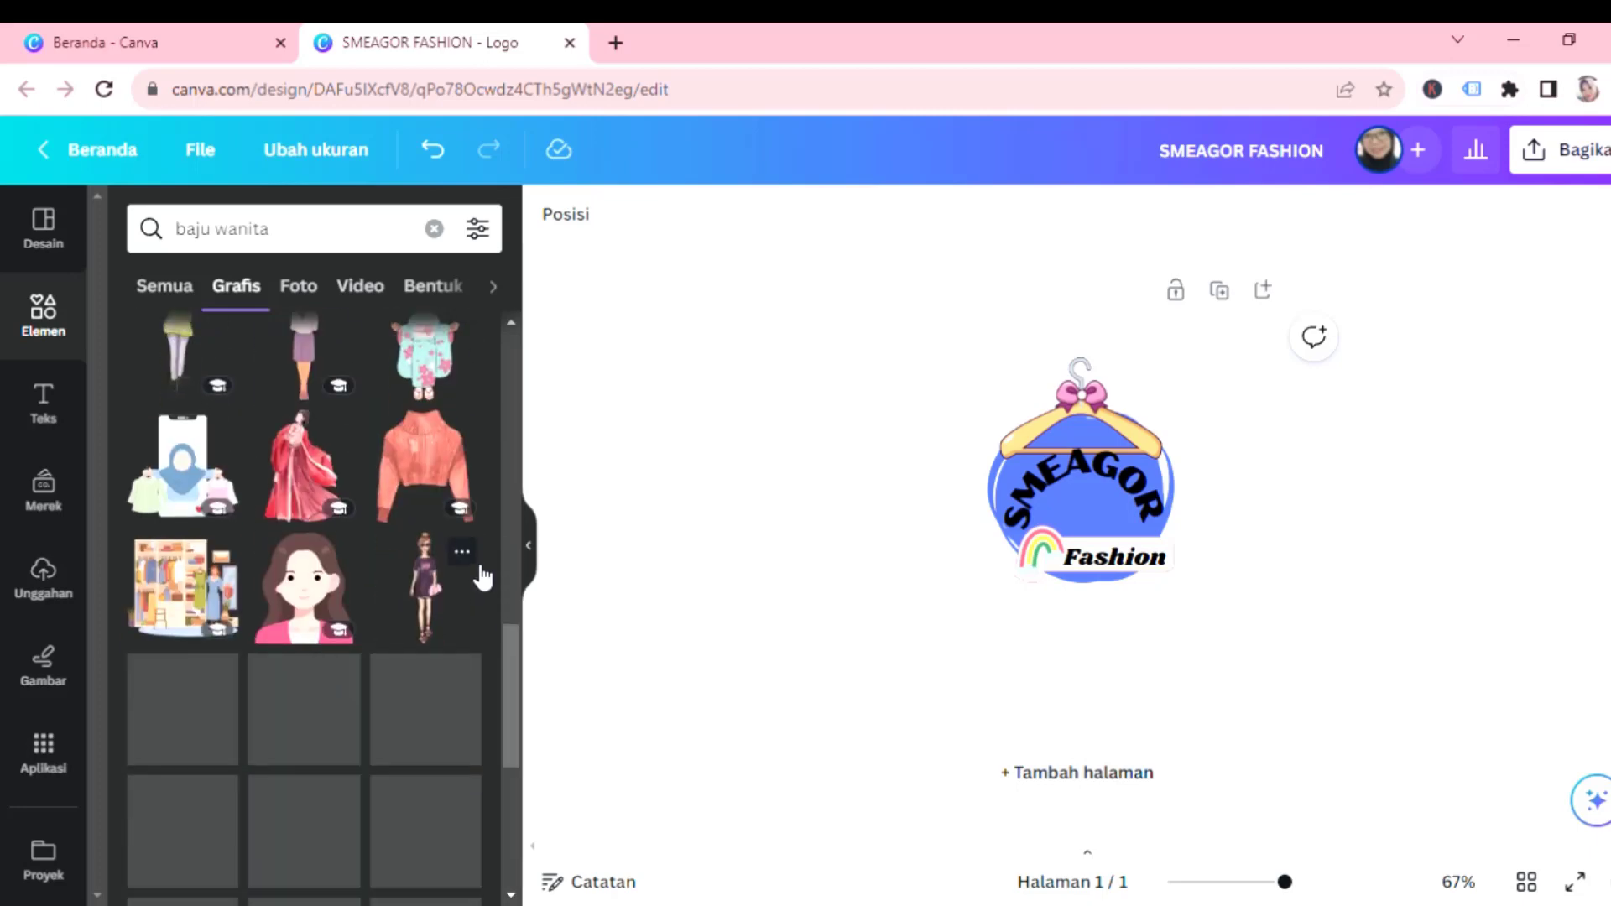
scroll(478, 570, down, 2)
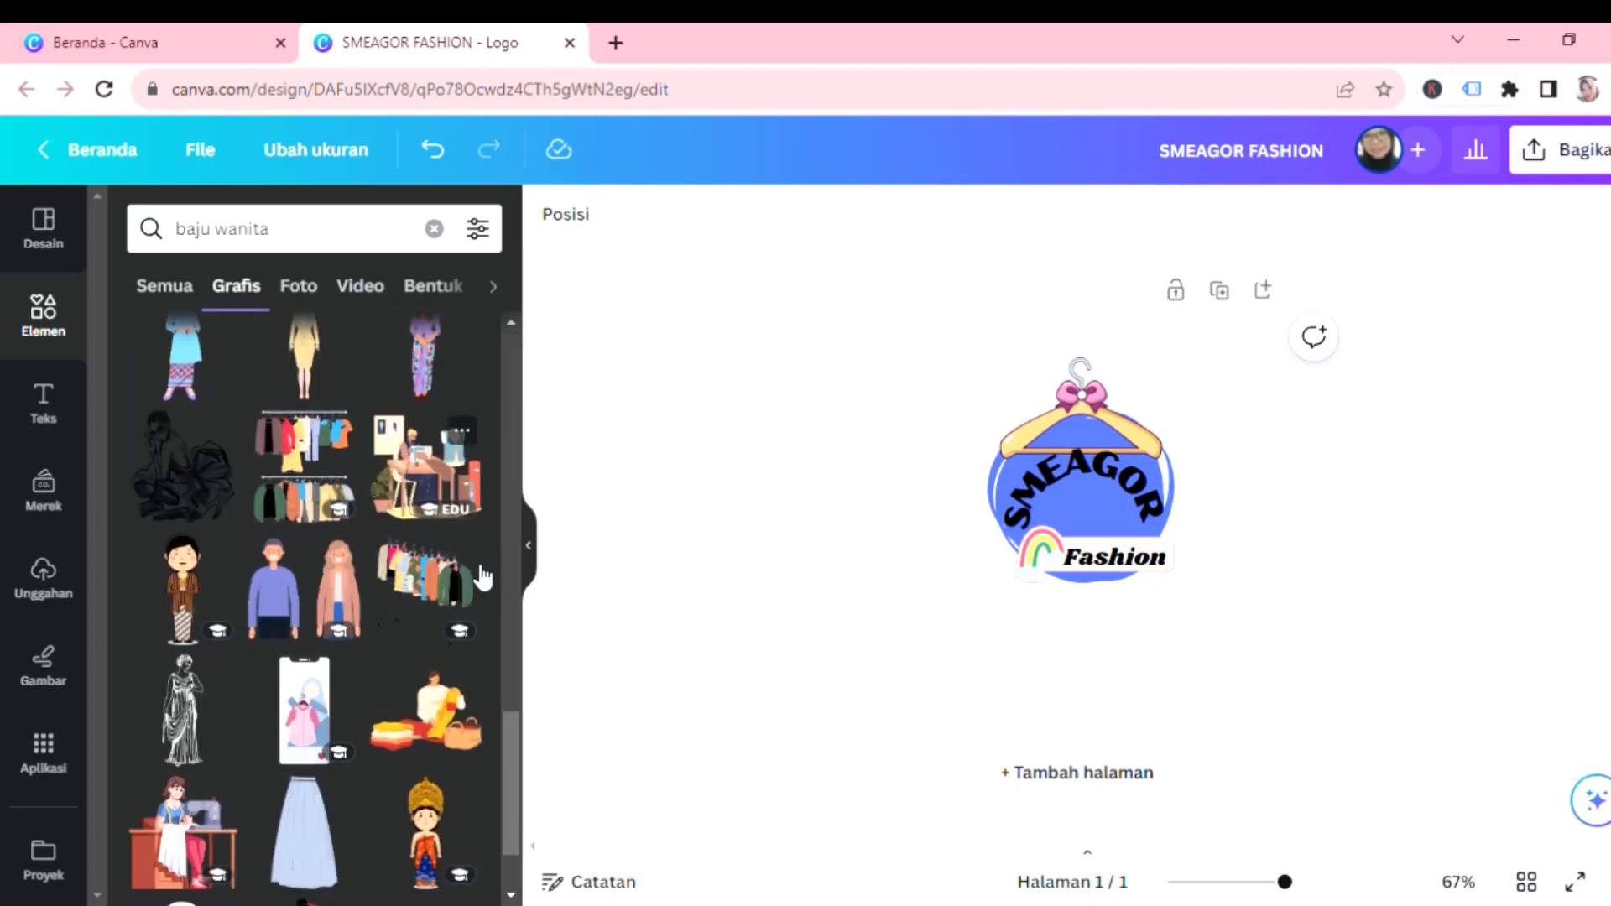
scroll(481, 578, down, 7)
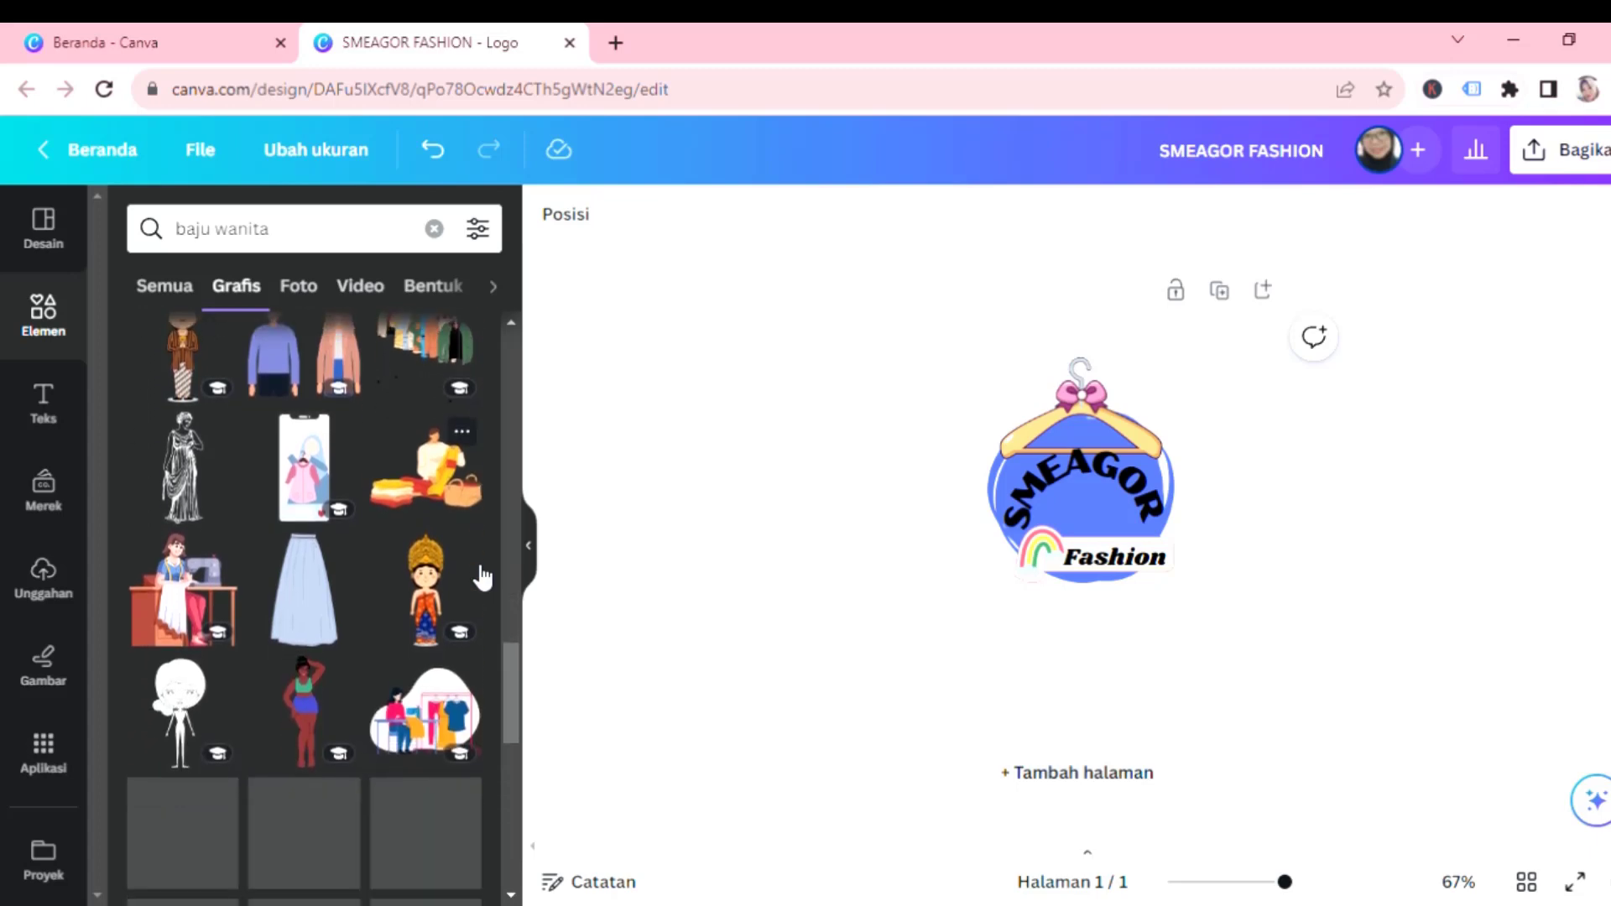
scroll(477, 571, down, 1)
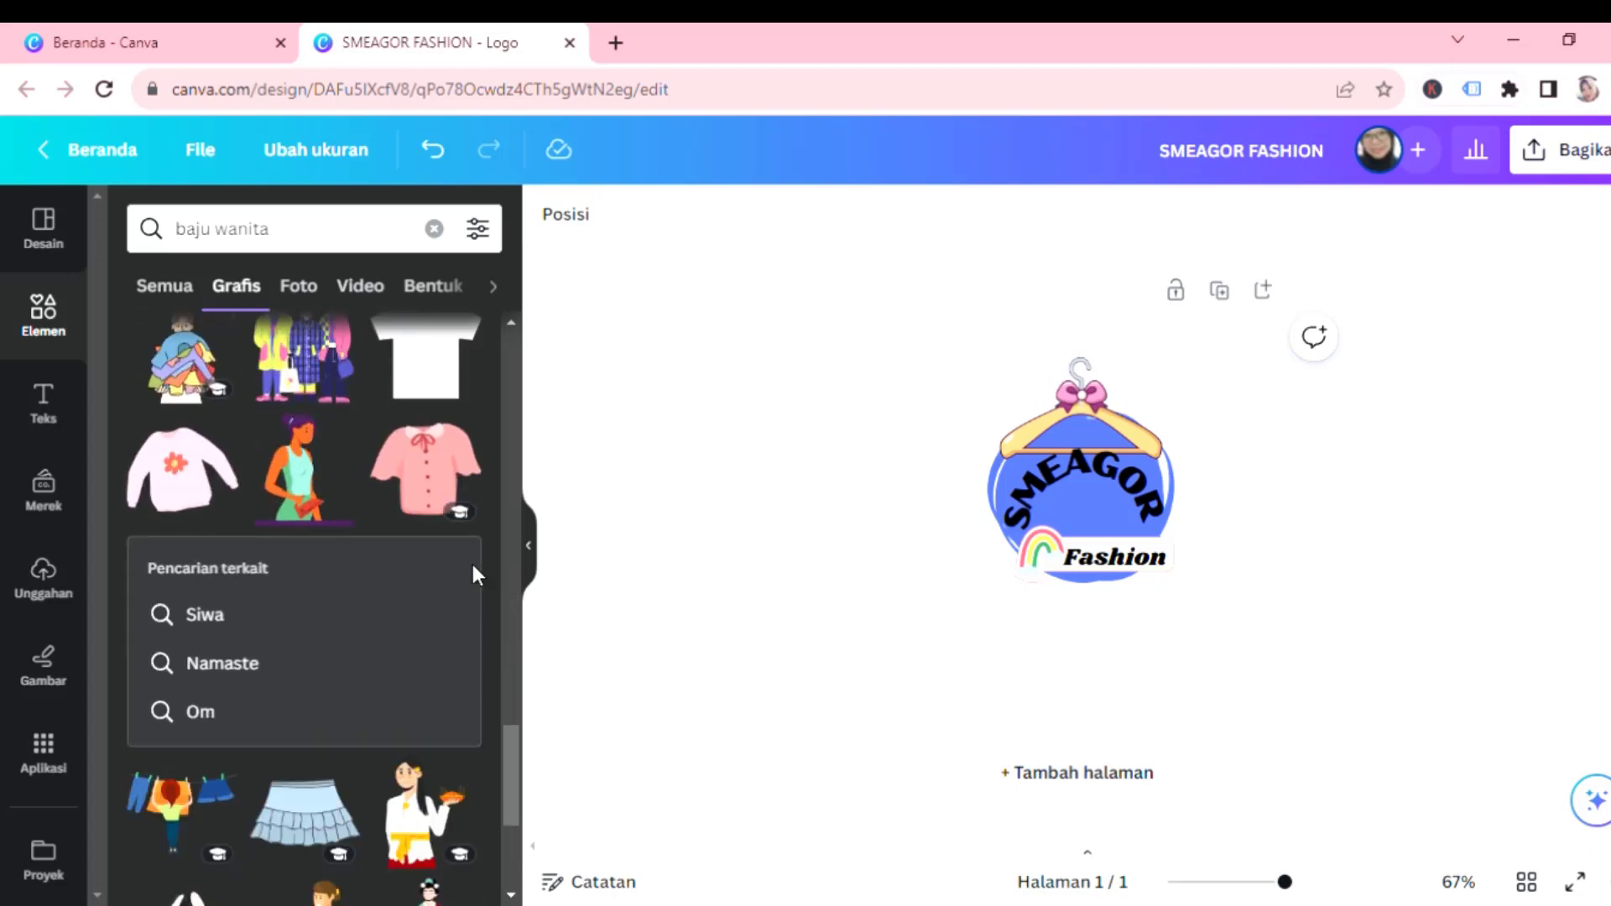
scroll(474, 571, down, 2)
scroll(474, 571, down, 6)
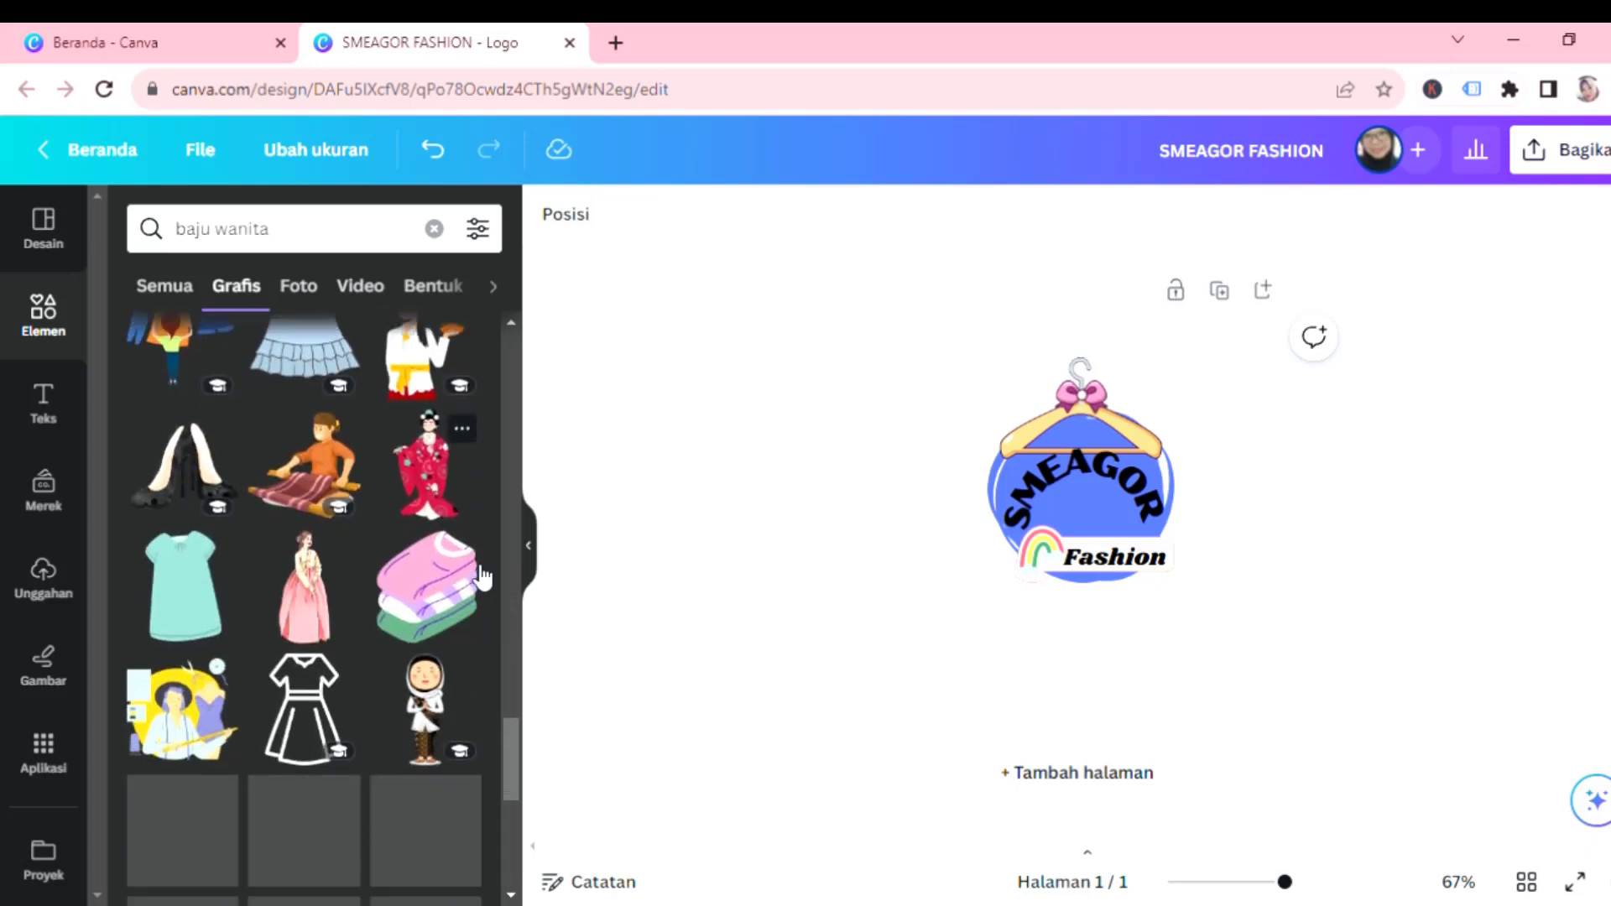
scroll(474, 569, down, 3)
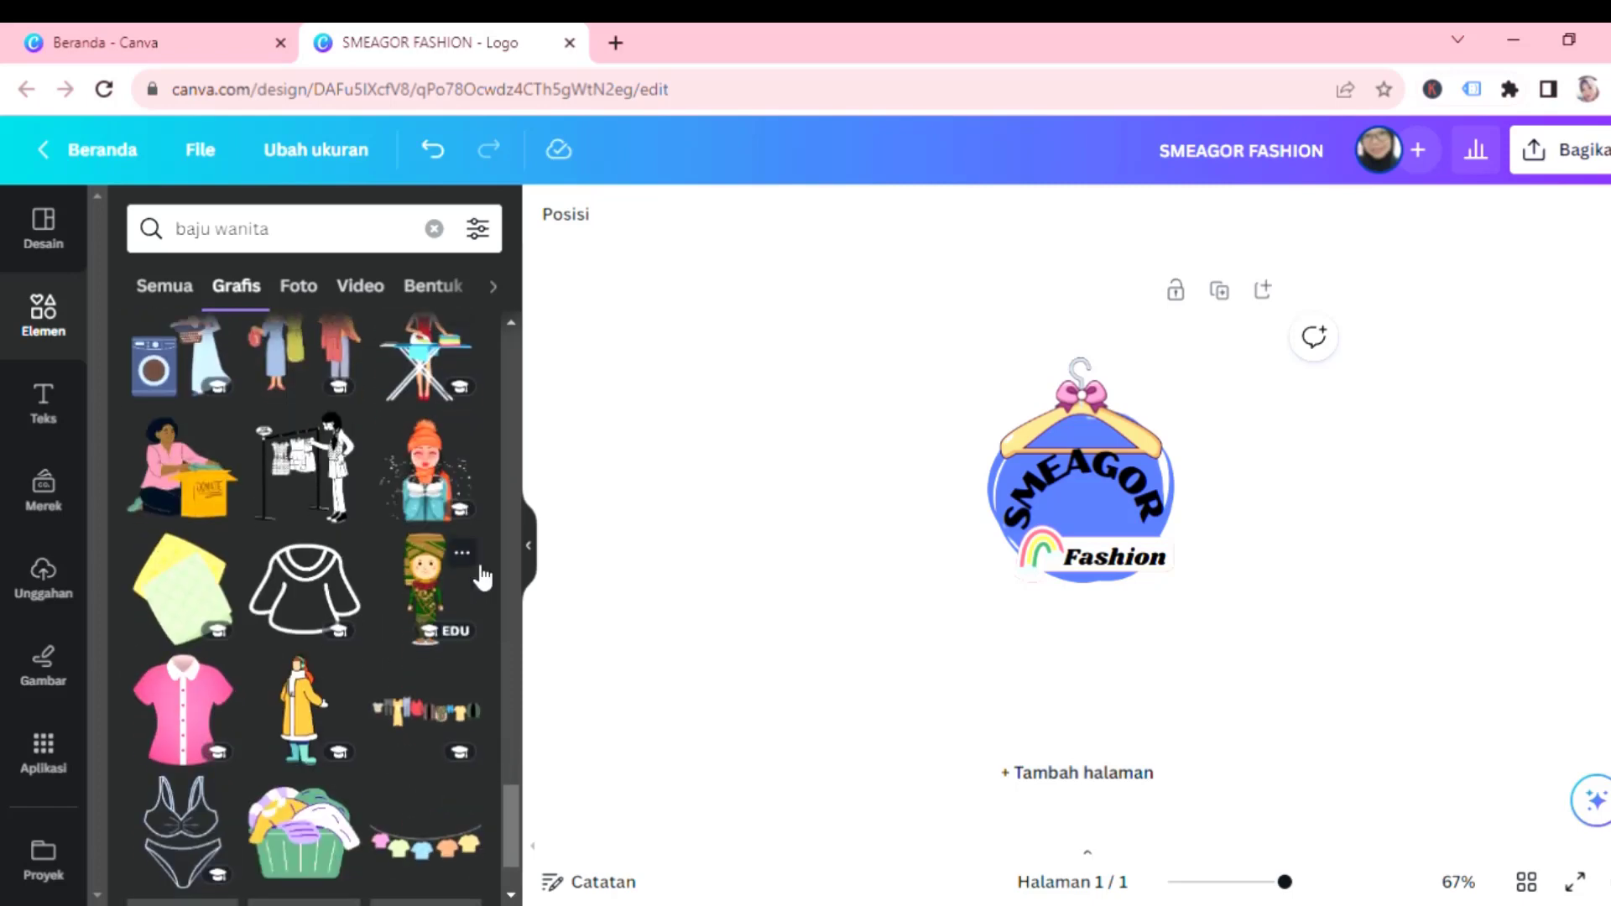
scroll(478, 569, down, 8)
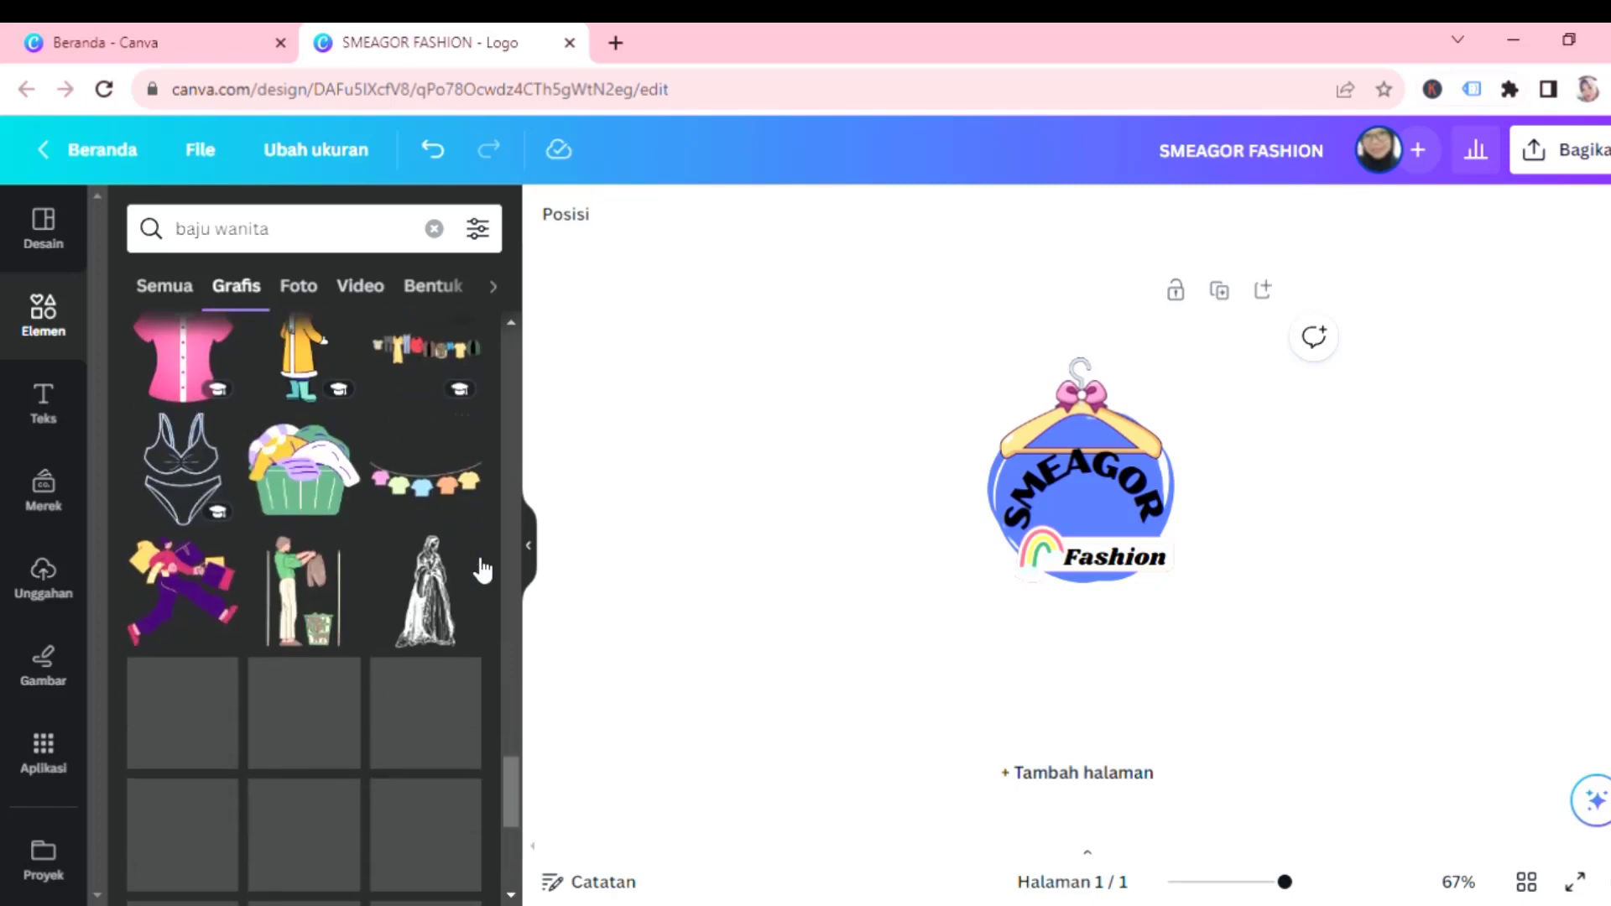
scroll(474, 569, down, 3)
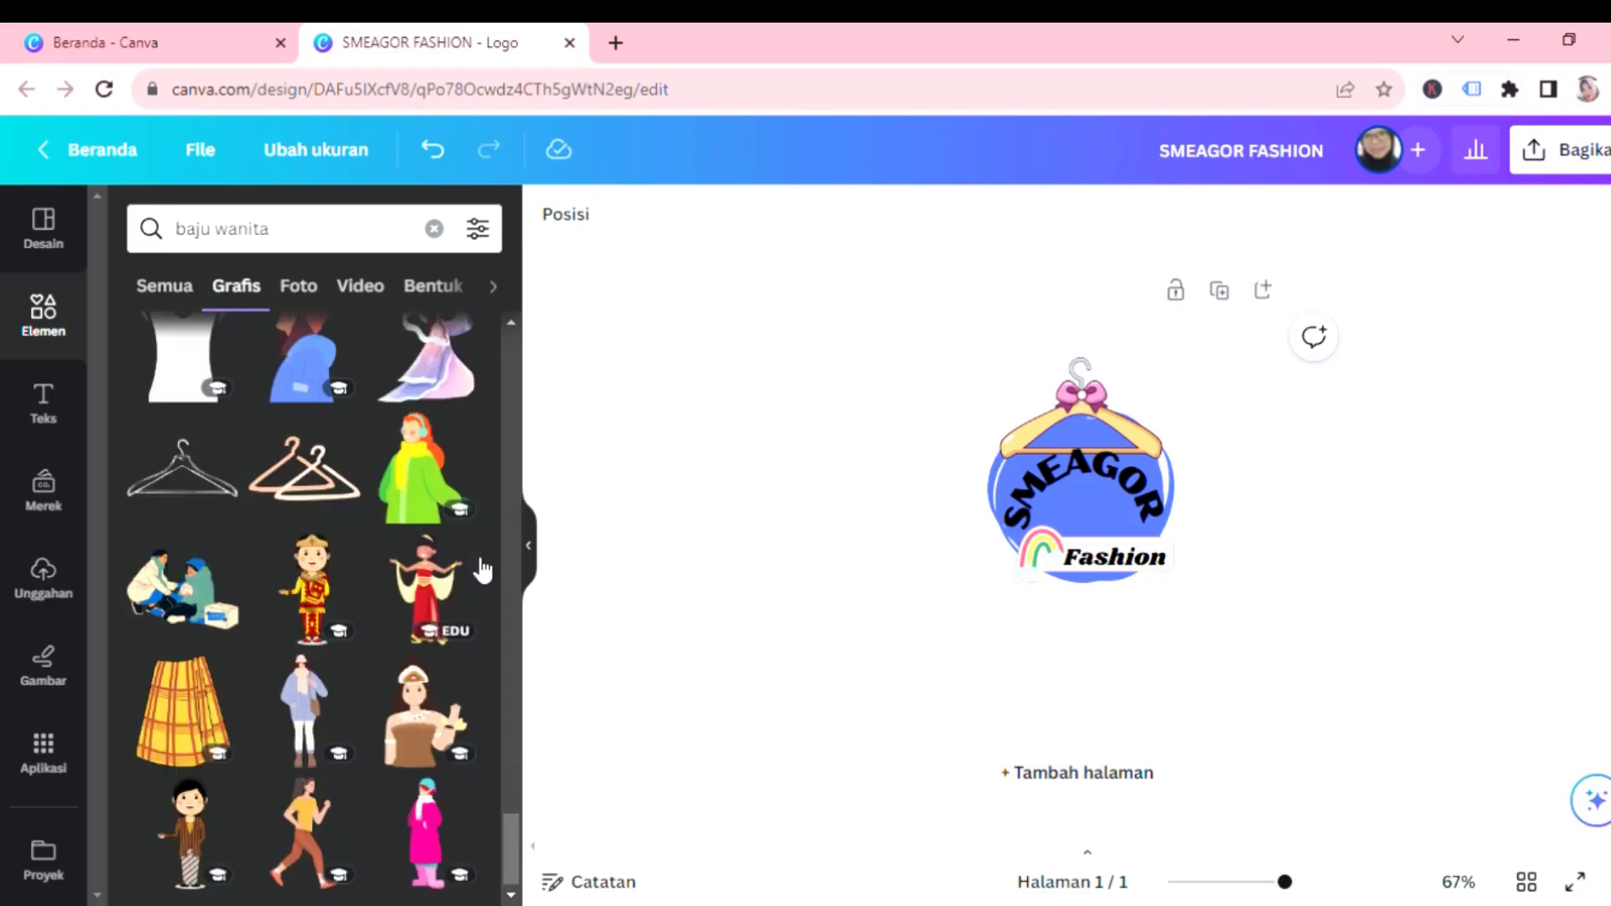
scroll(483, 571, down, 10)
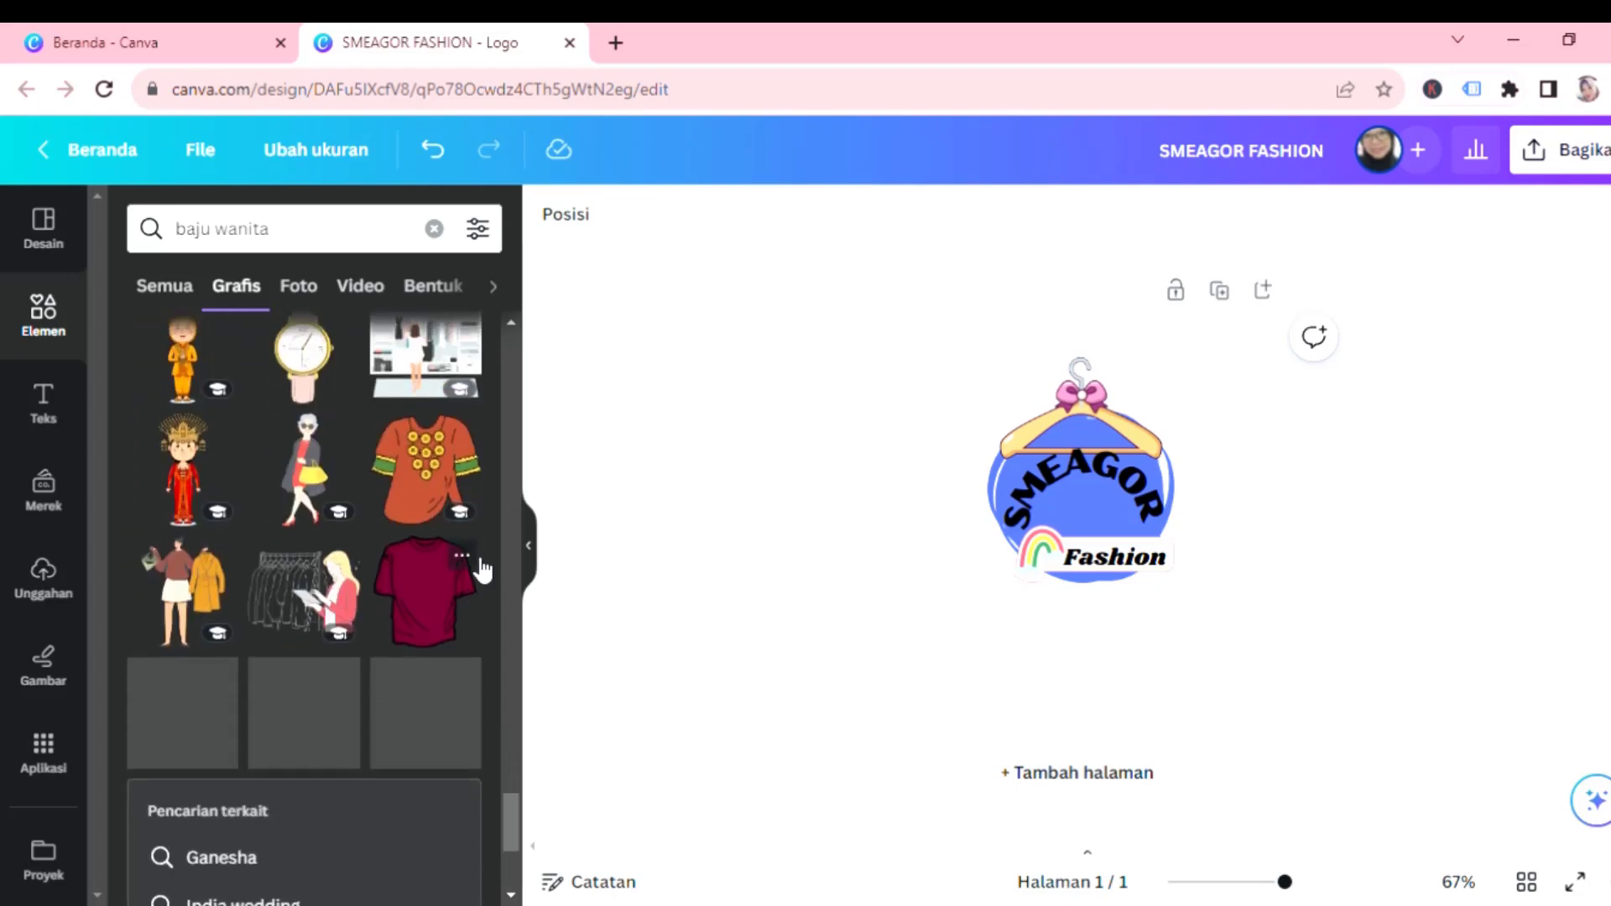
scroll(474, 564, down, 6)
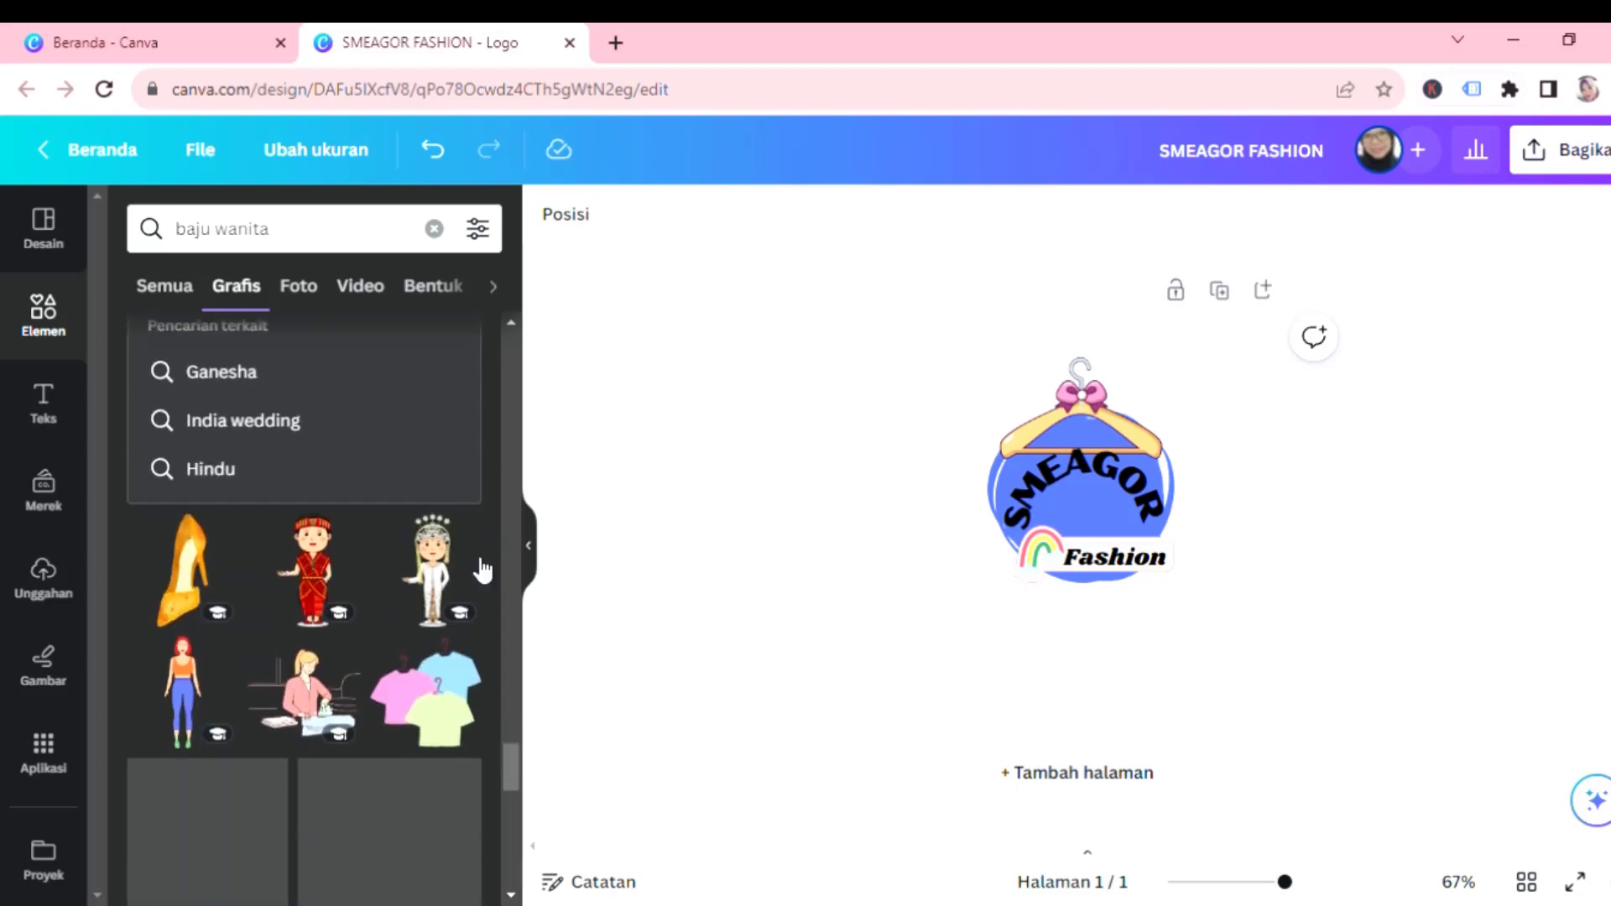
scroll(482, 569, down, 3)
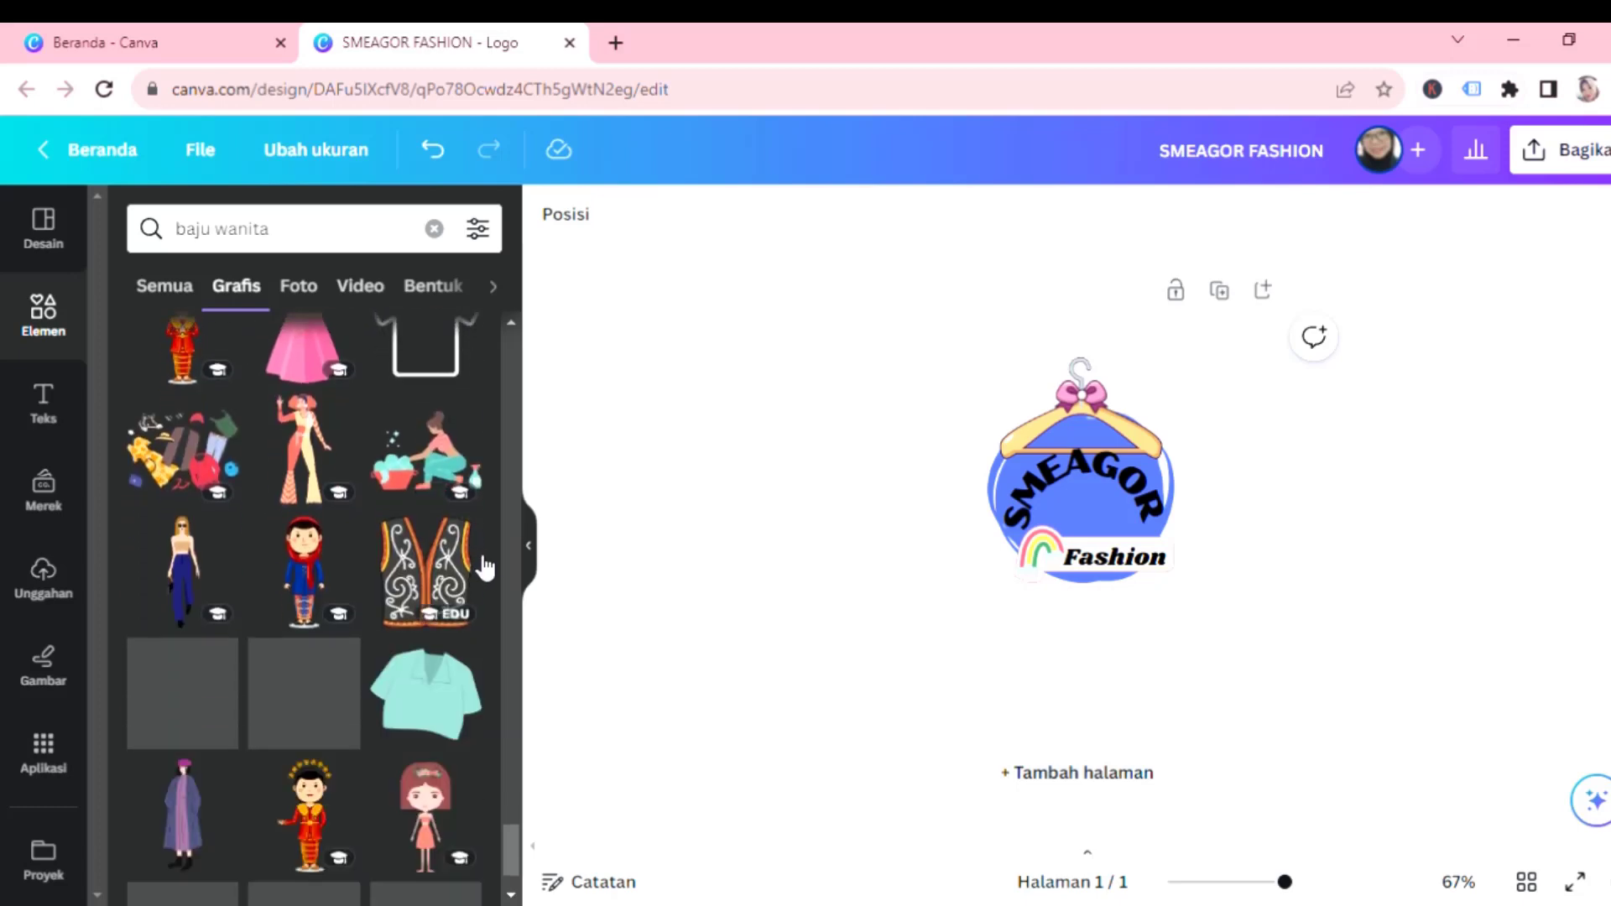
scroll(485, 562, down, 4)
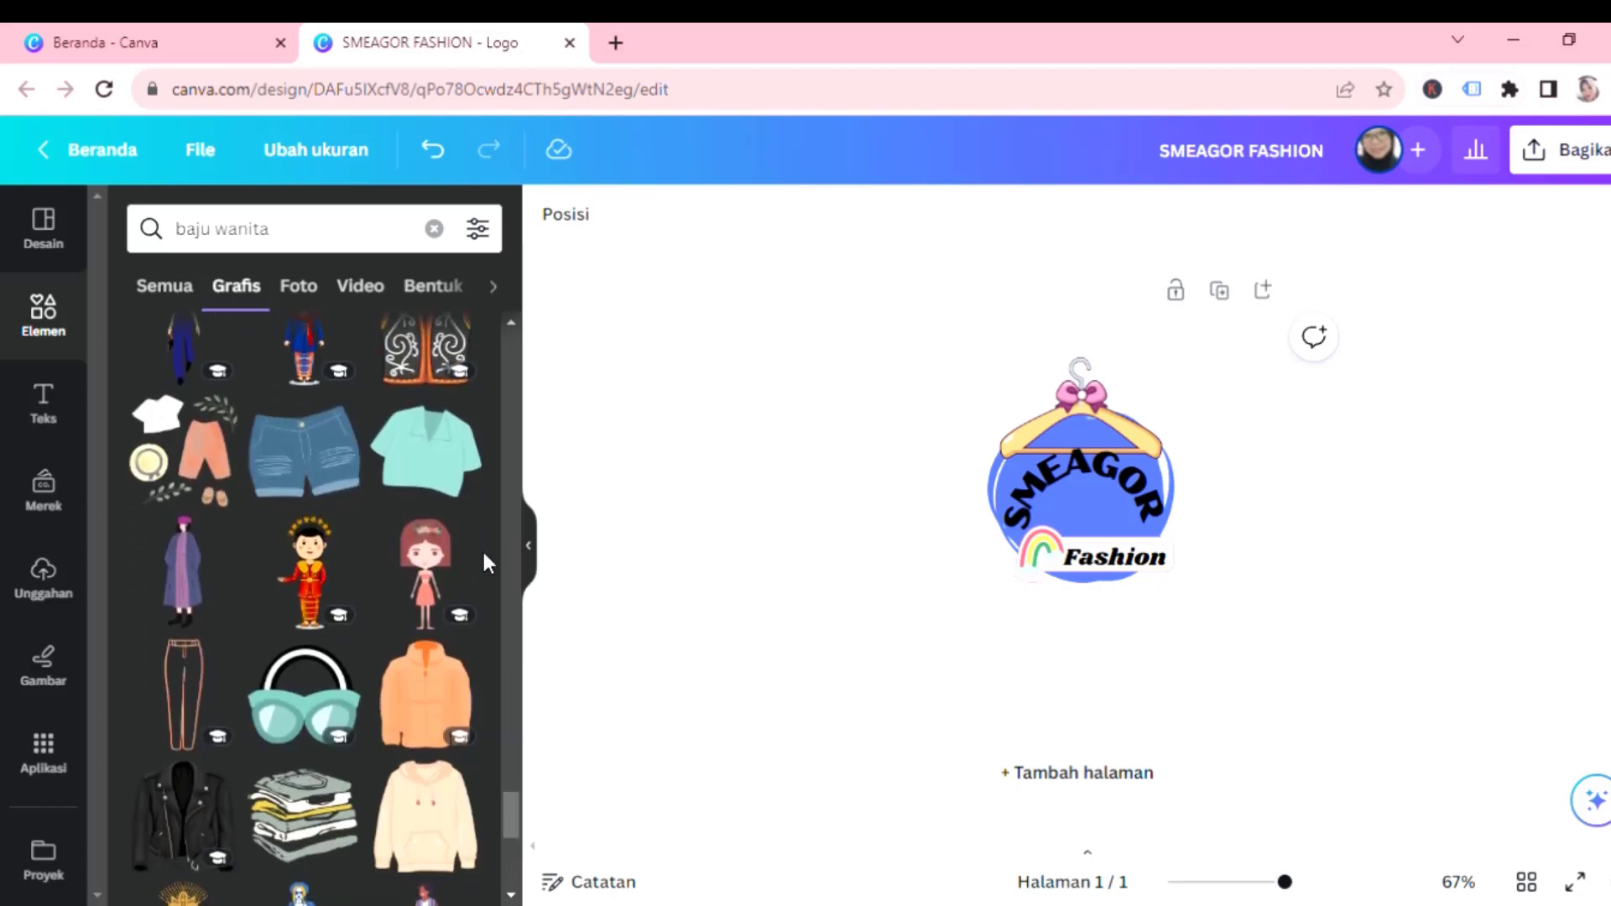
scroll(483, 553, down, 3)
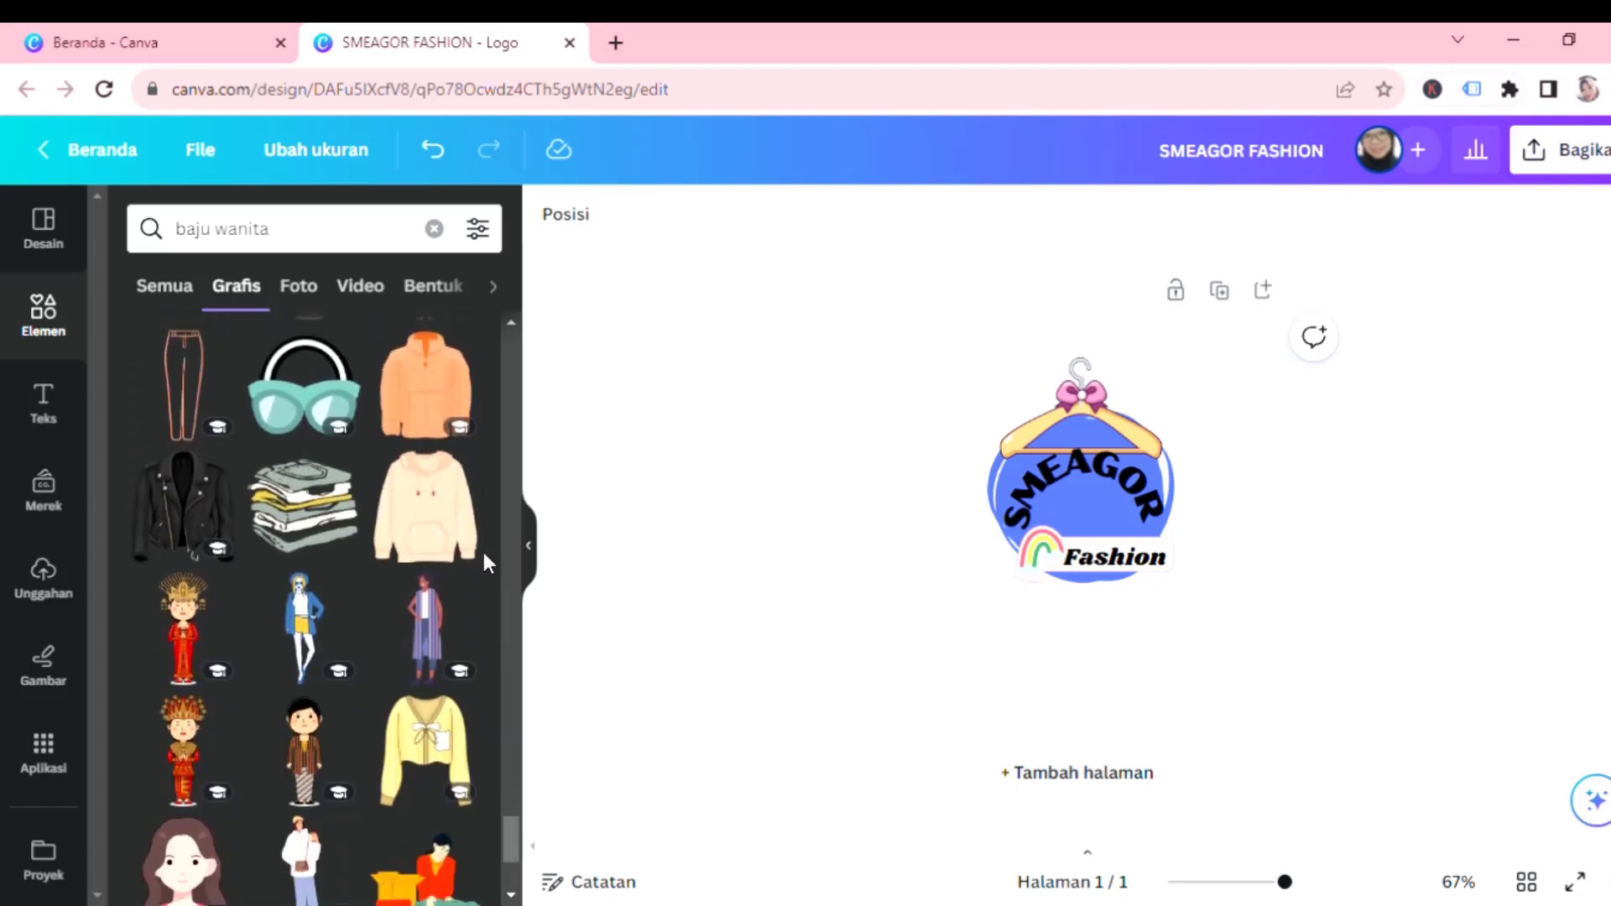
scroll(484, 560, down, 3)
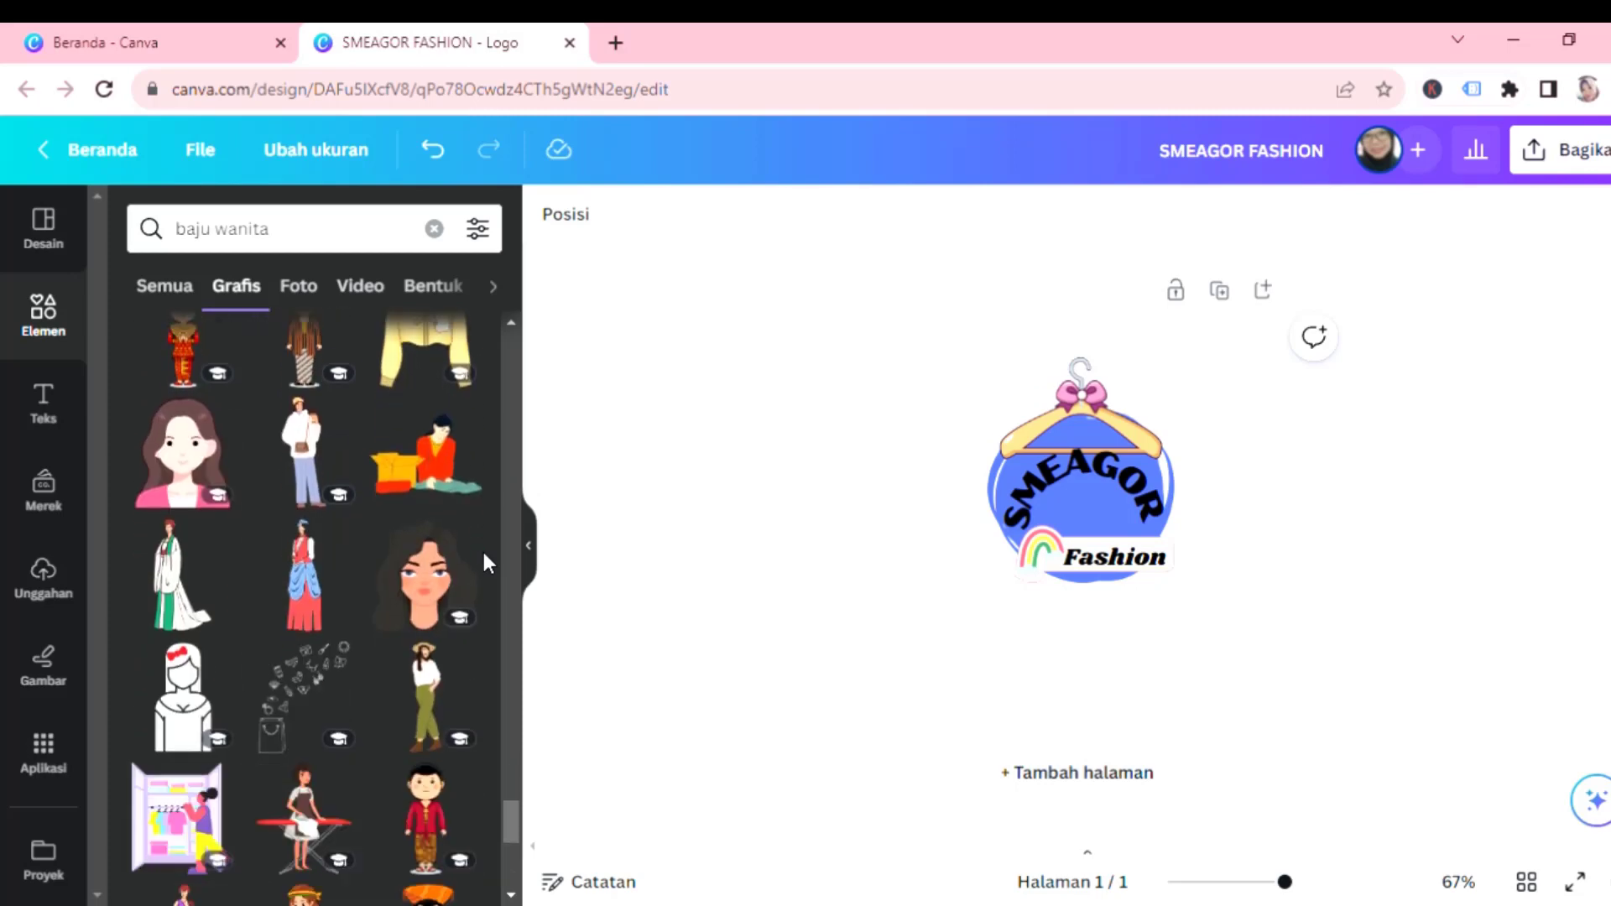
scroll(484, 560, down, 5)
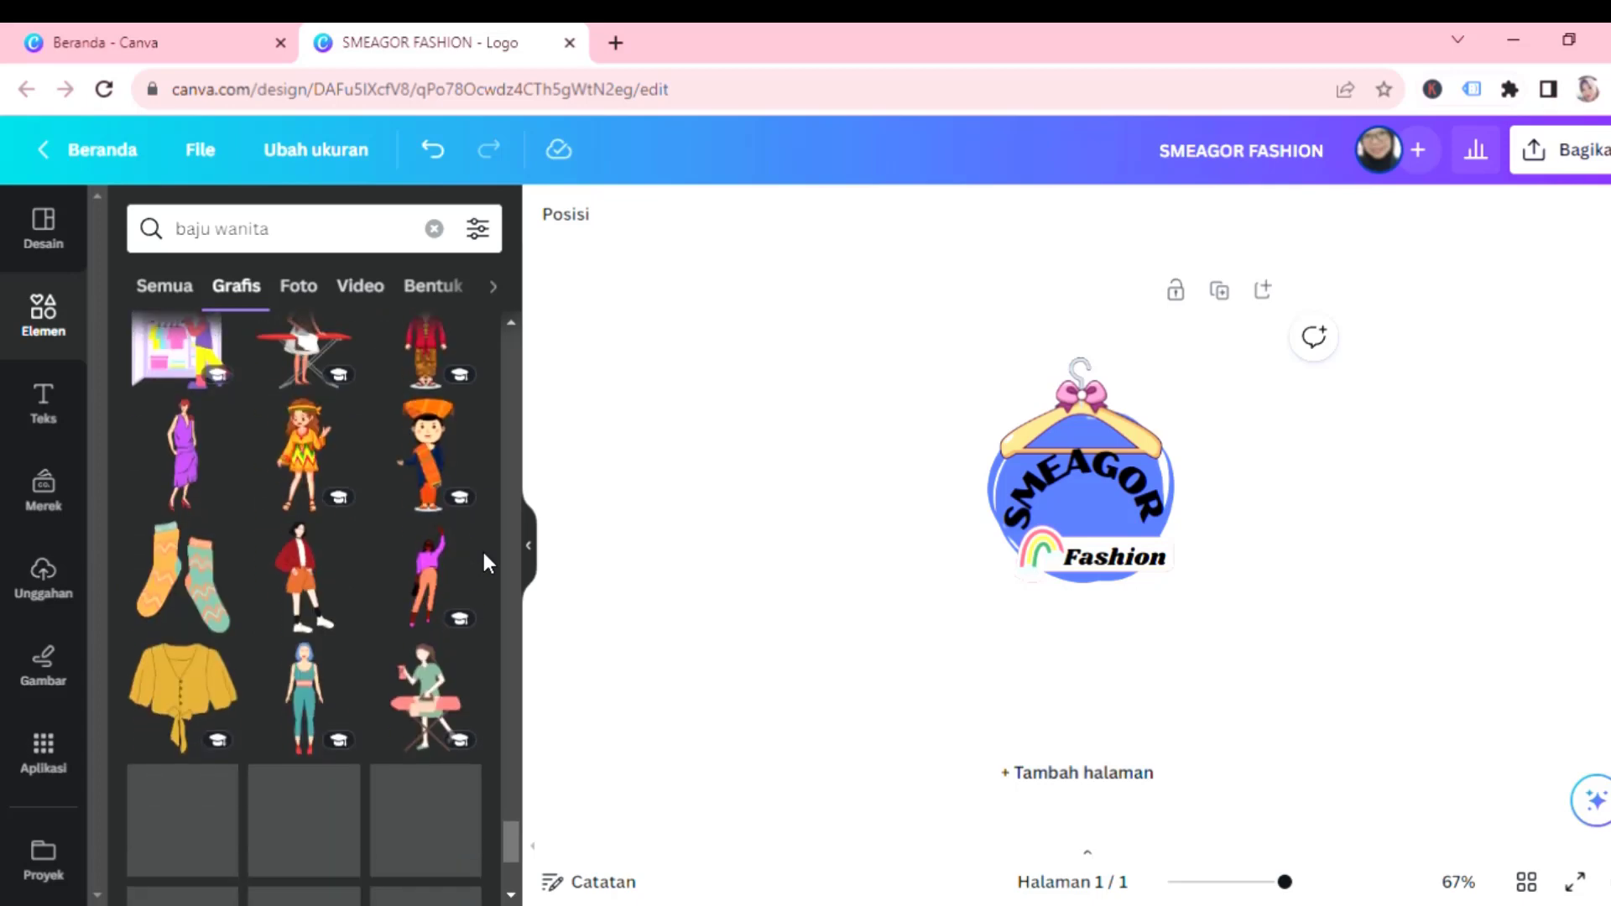
scroll(483, 561, down, 5)
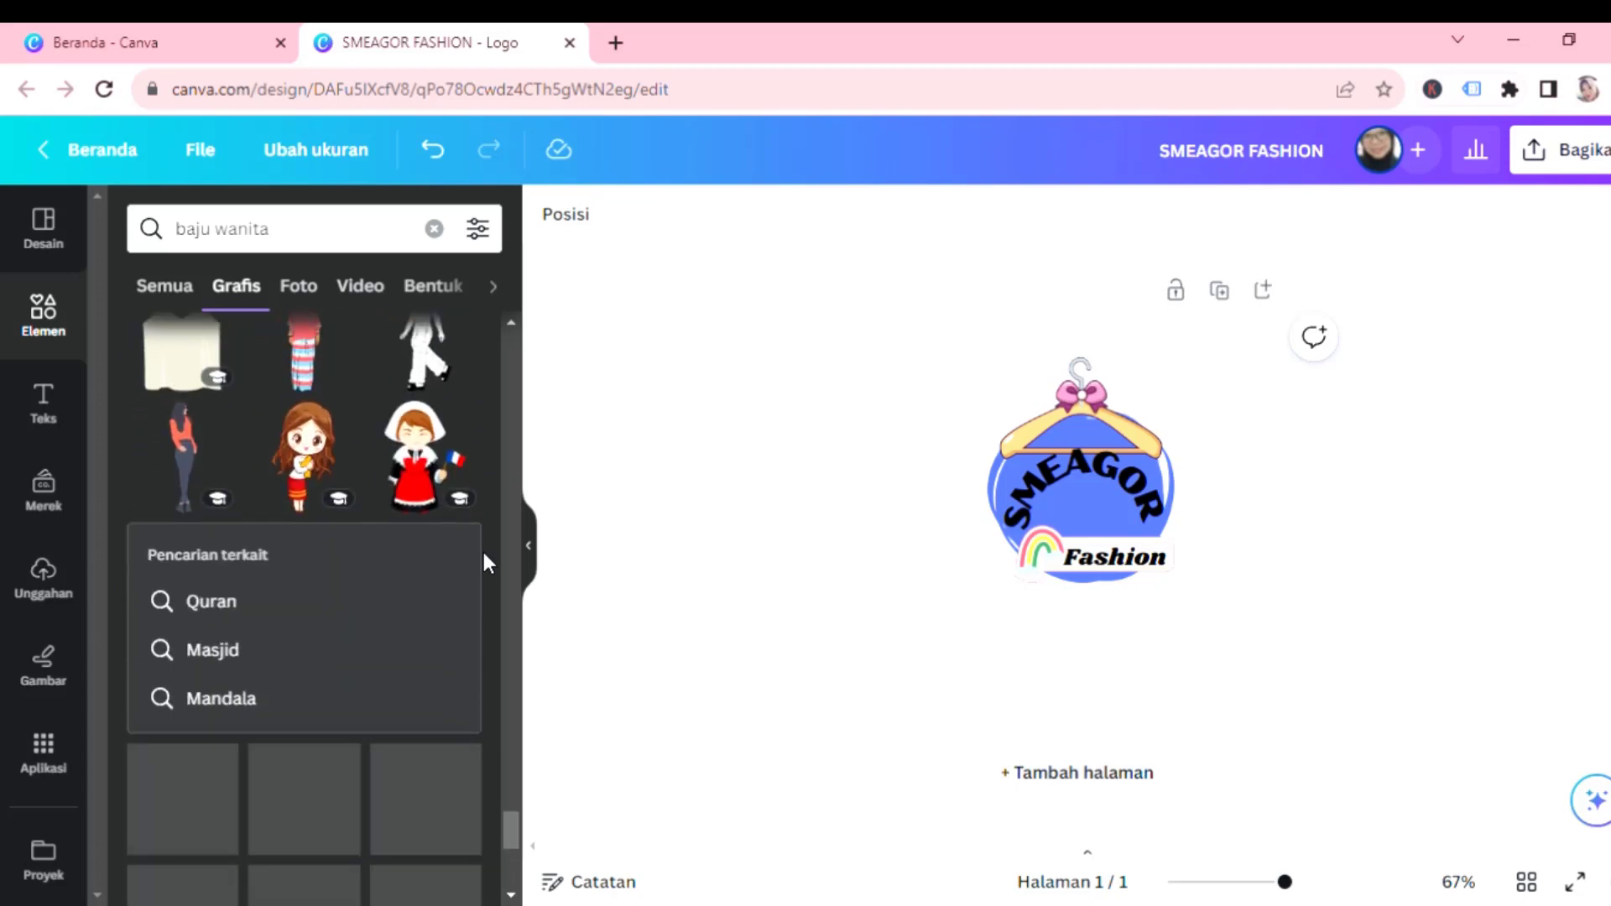
scroll(483, 553, down, 5)
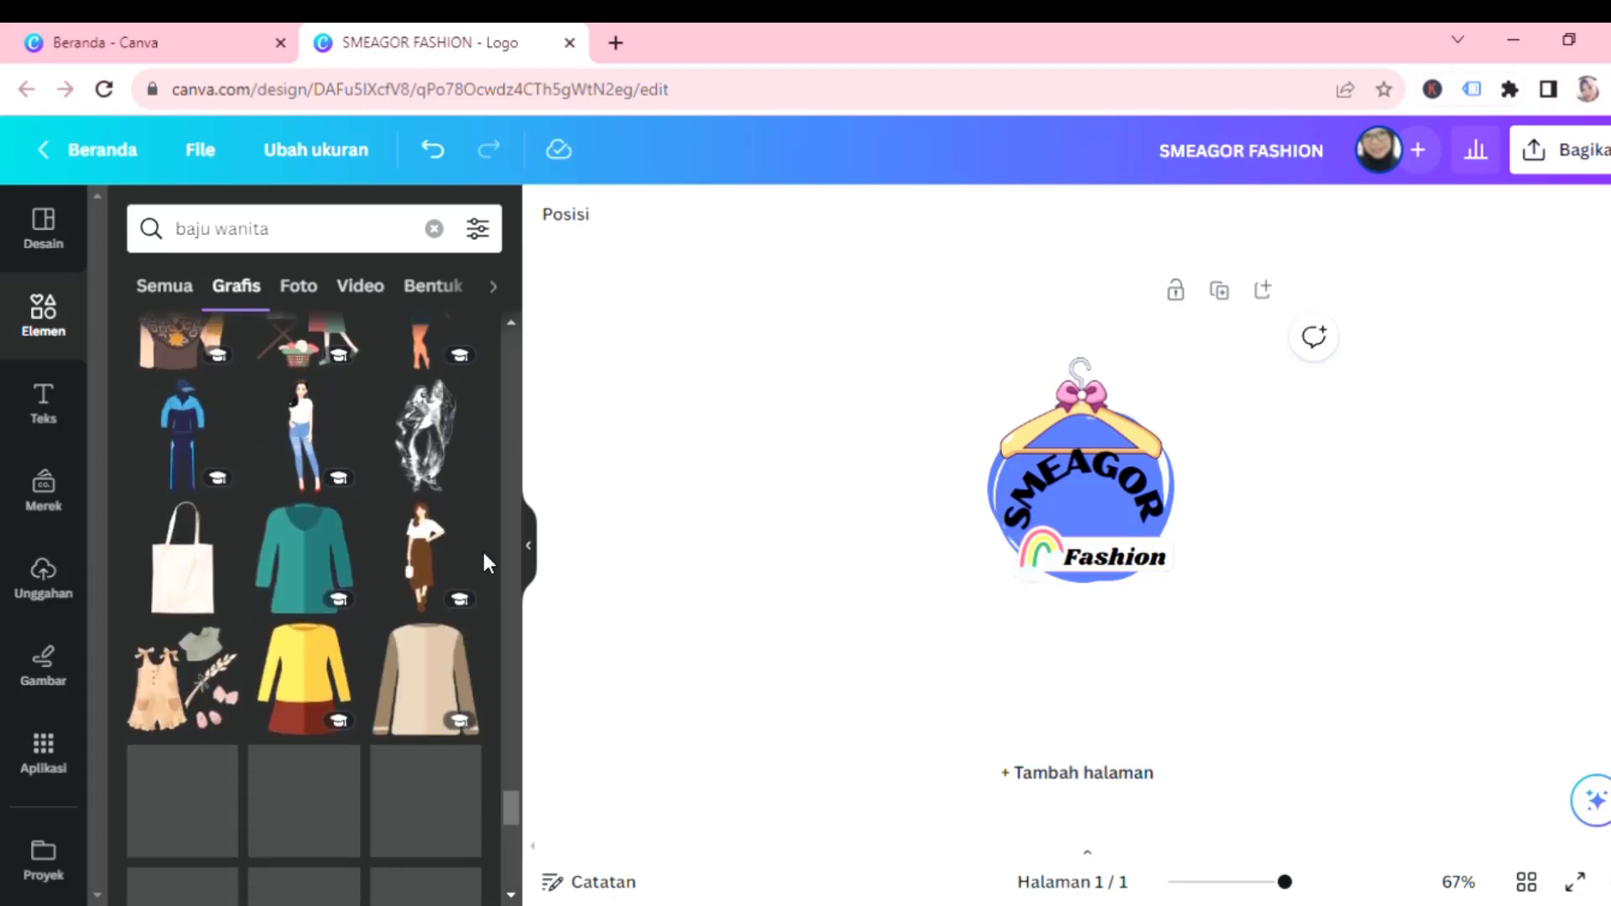
scroll(484, 561, down, 8)
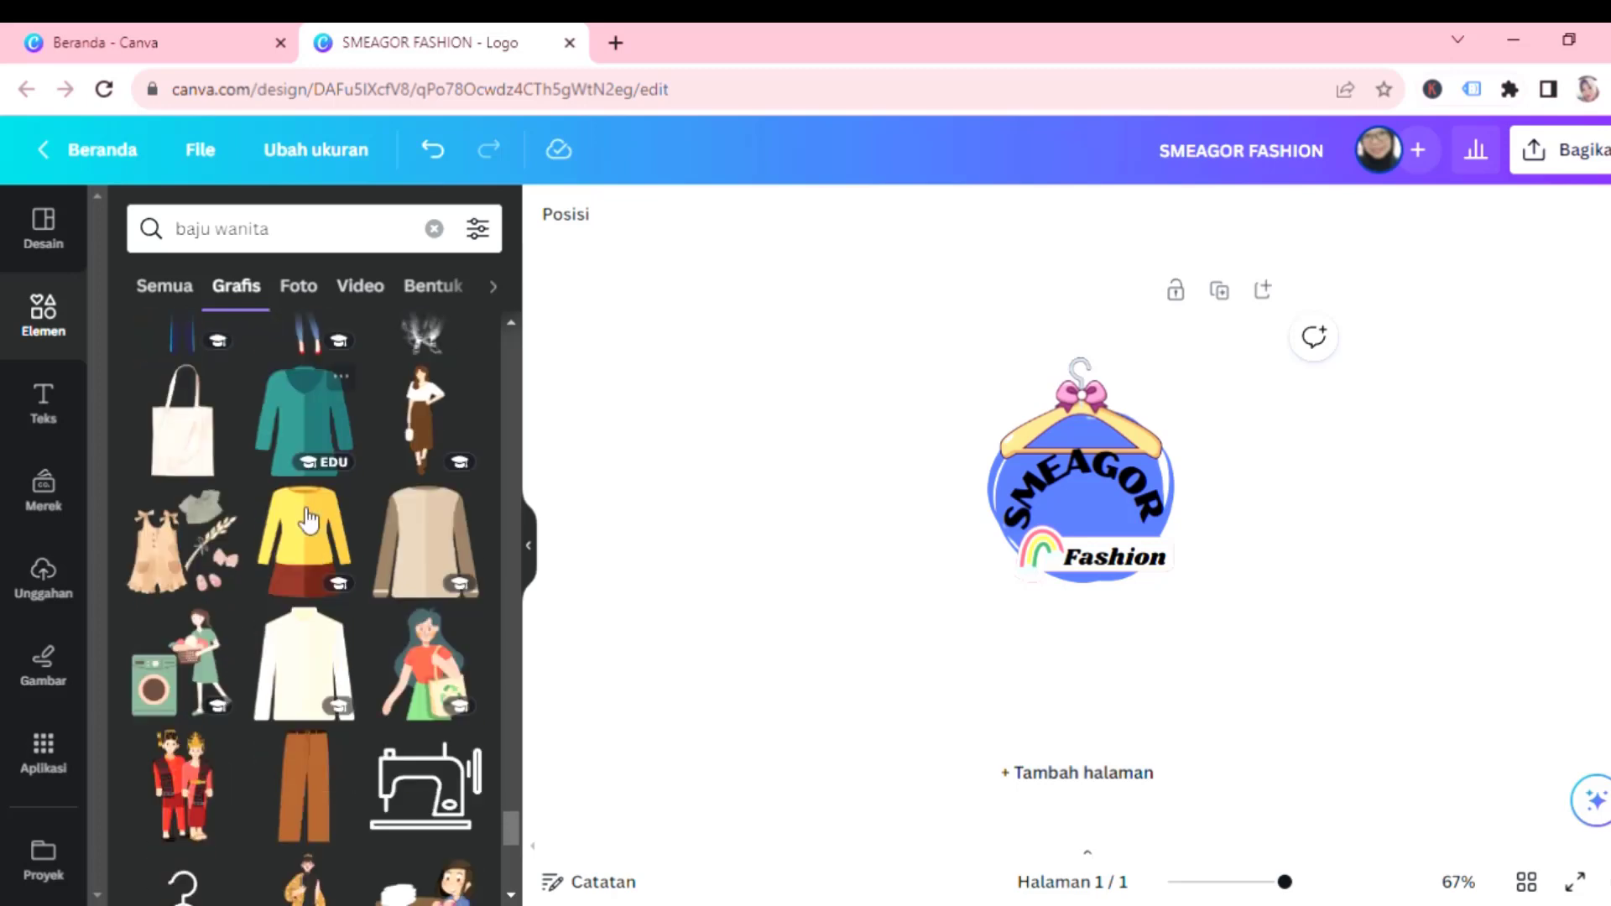
scroll(426, 579, down, 4)
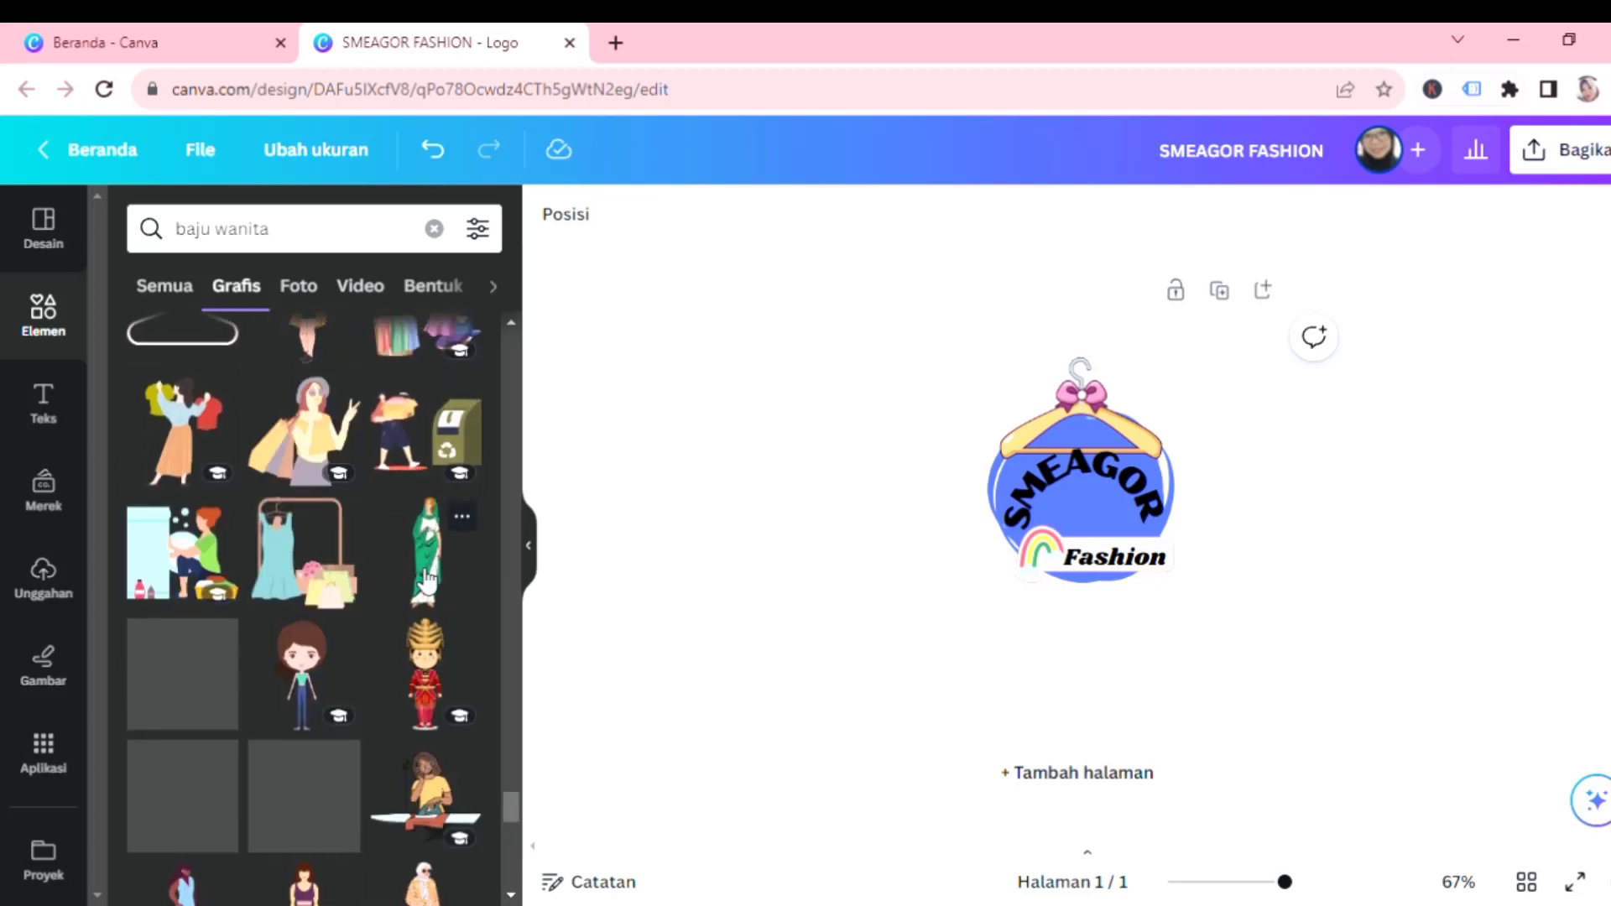
scroll(432, 592, down, 3)
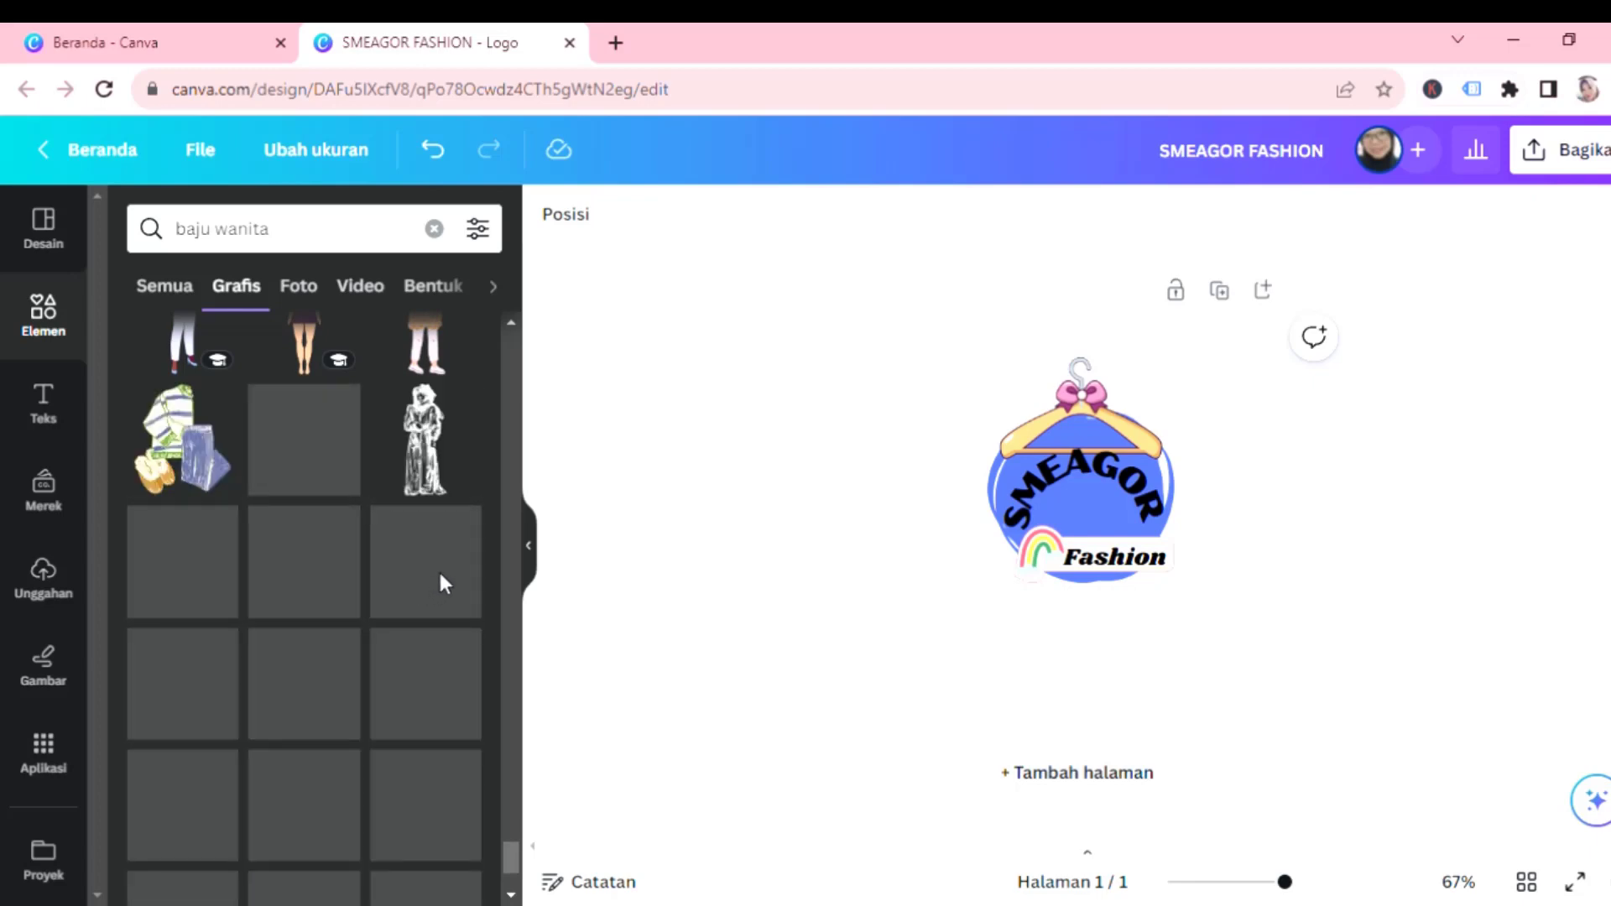
scroll(449, 583, down, 1)
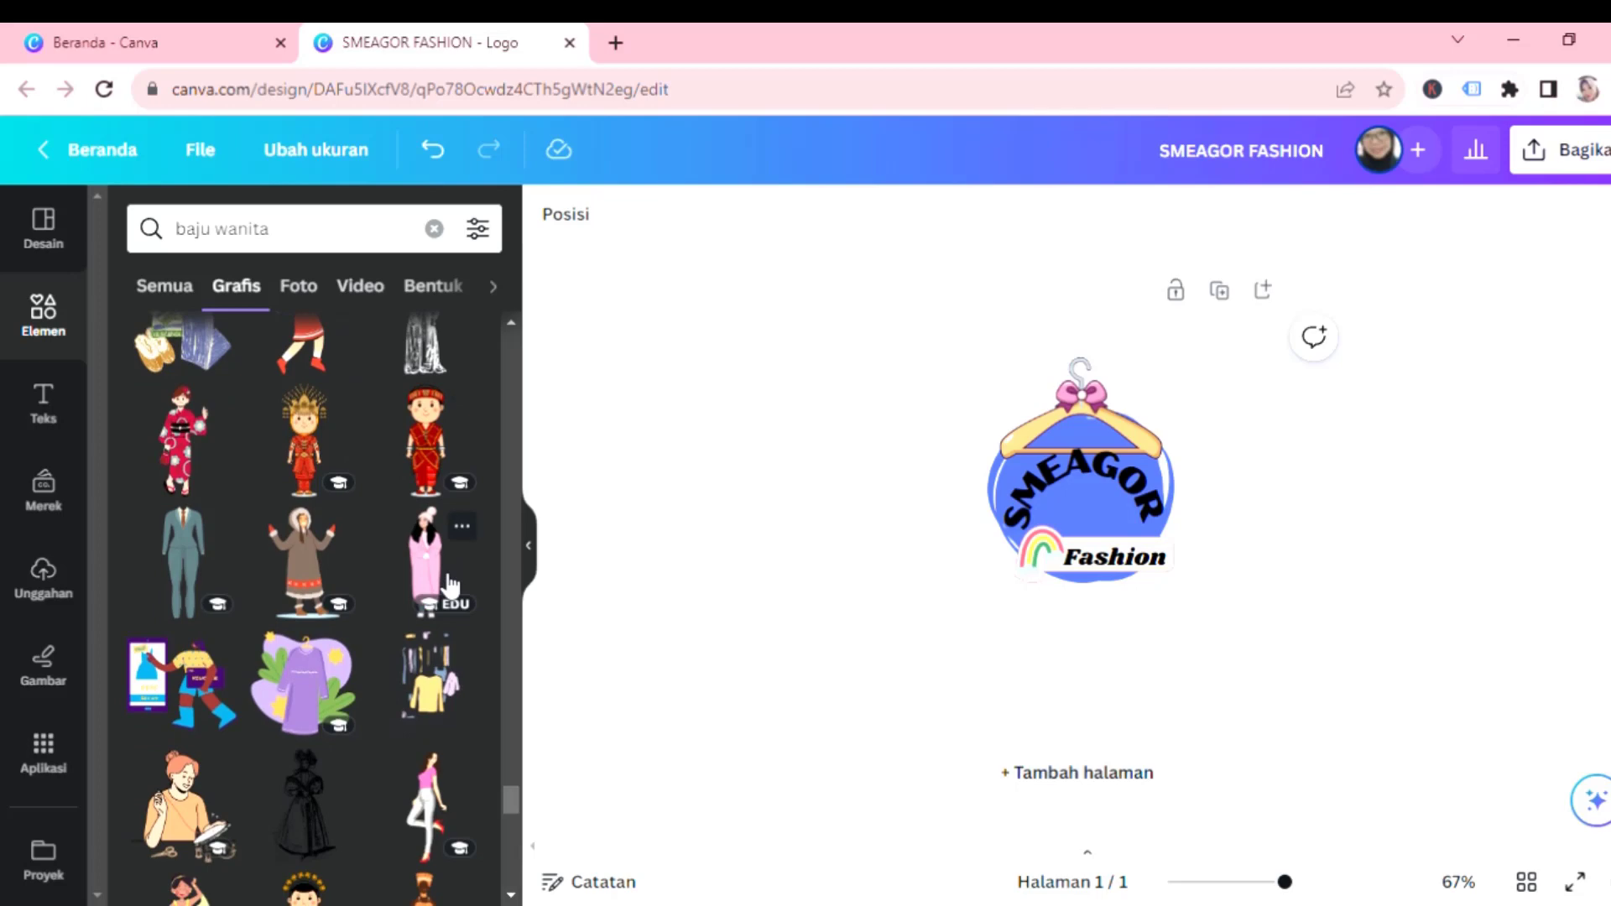
scroll(450, 584, down, 3)
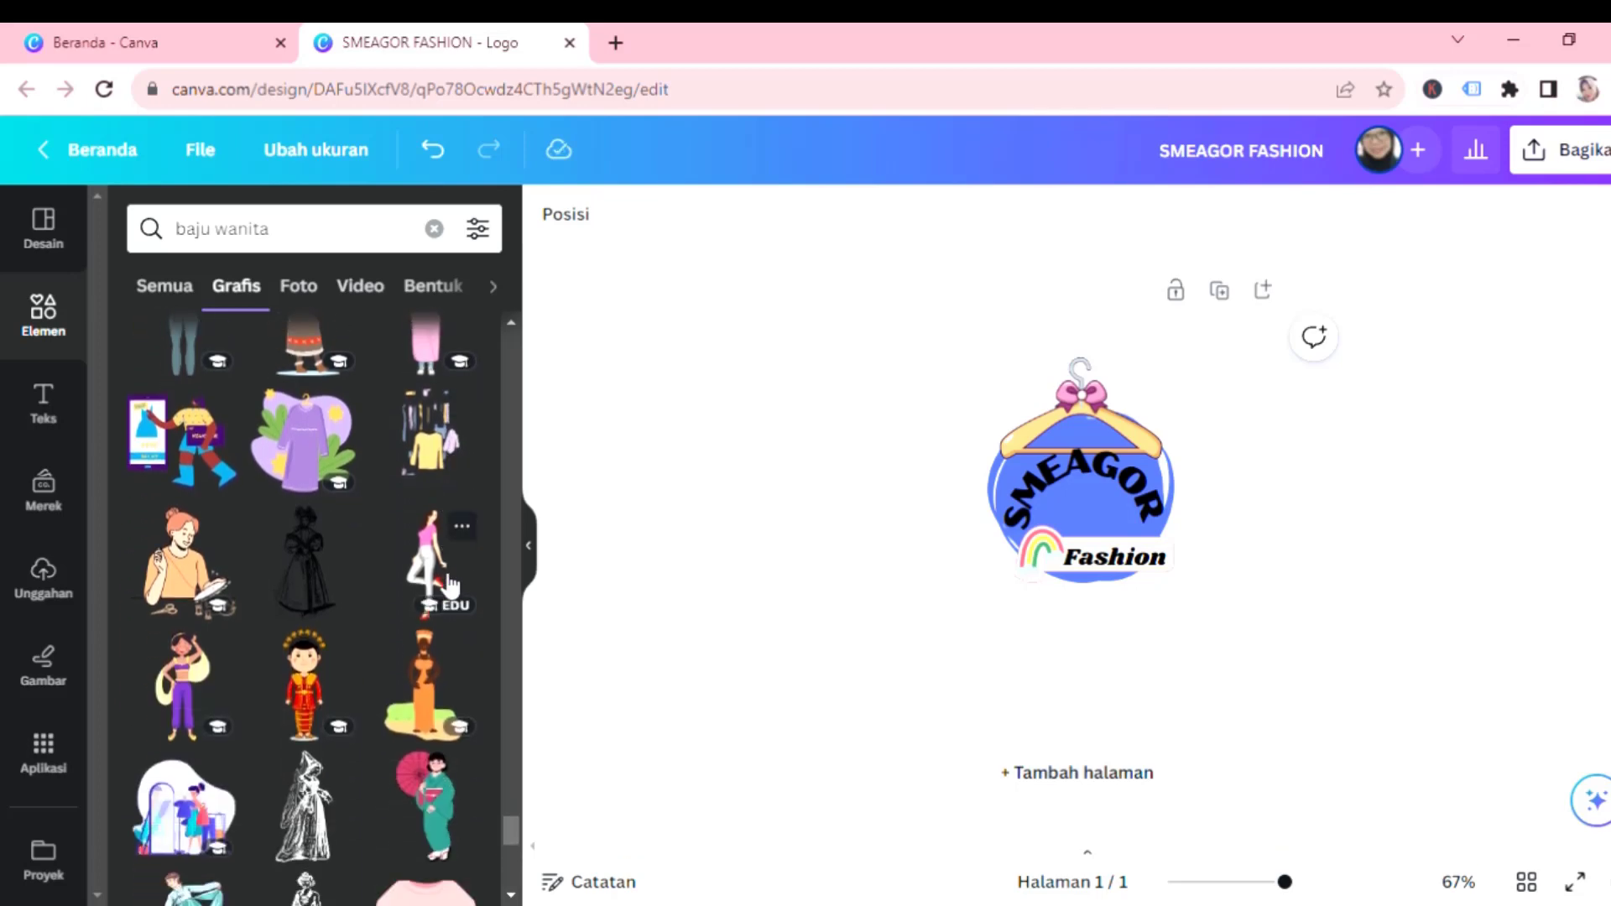
scroll(450, 583, down, 4)
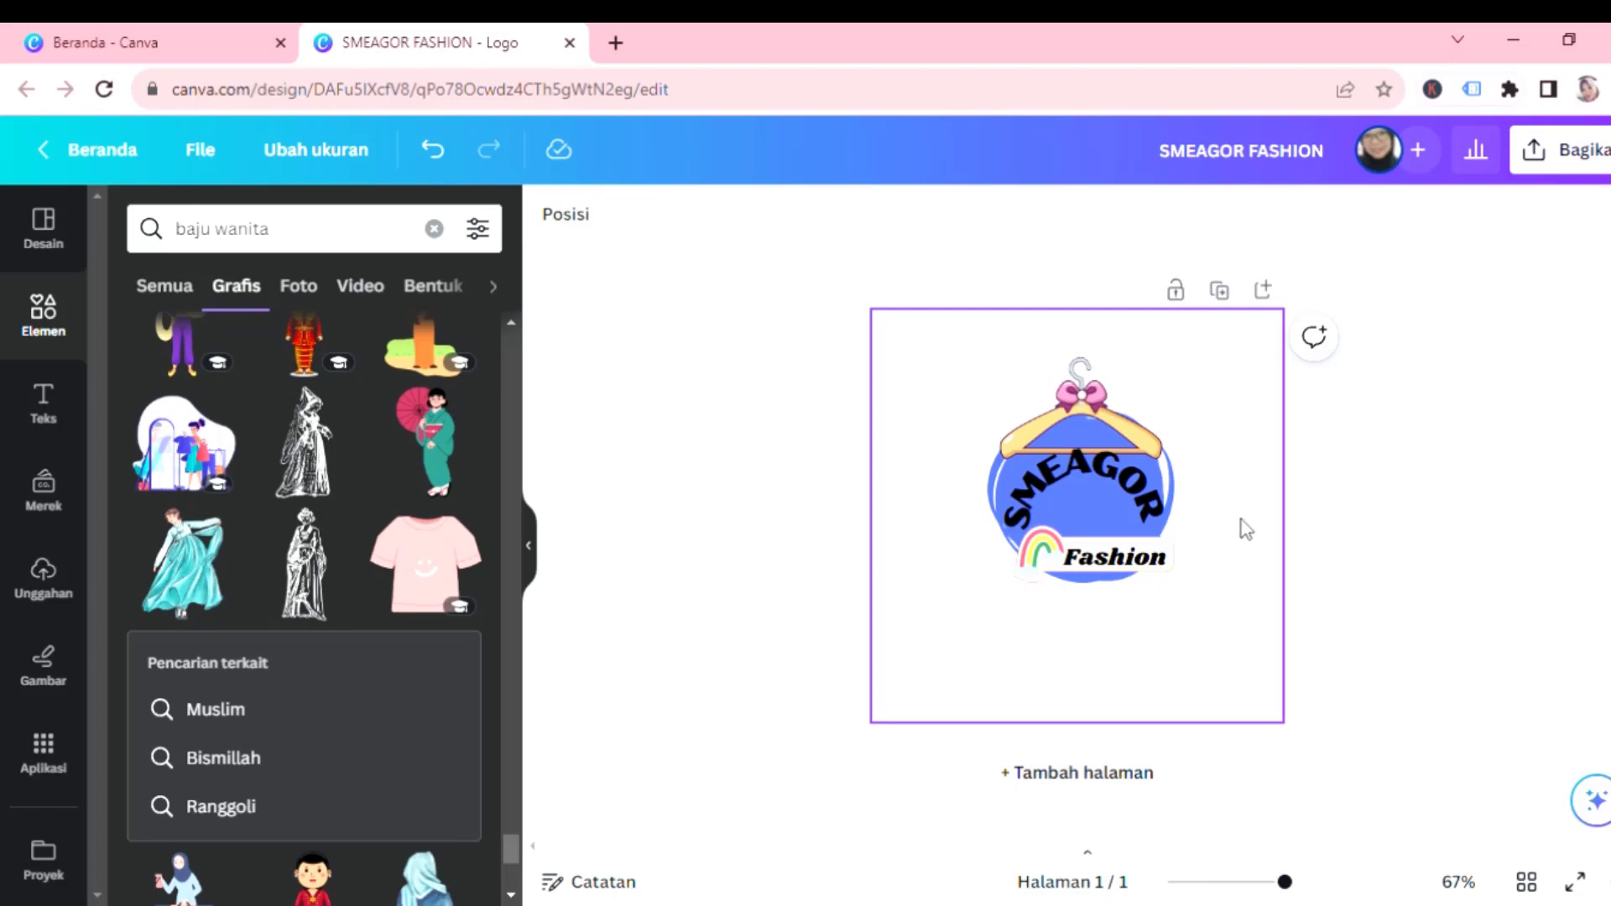
Search the graphics for "mahkota" and add the glowing white crown with the golden halo to the logo page.
click(1231, 395)
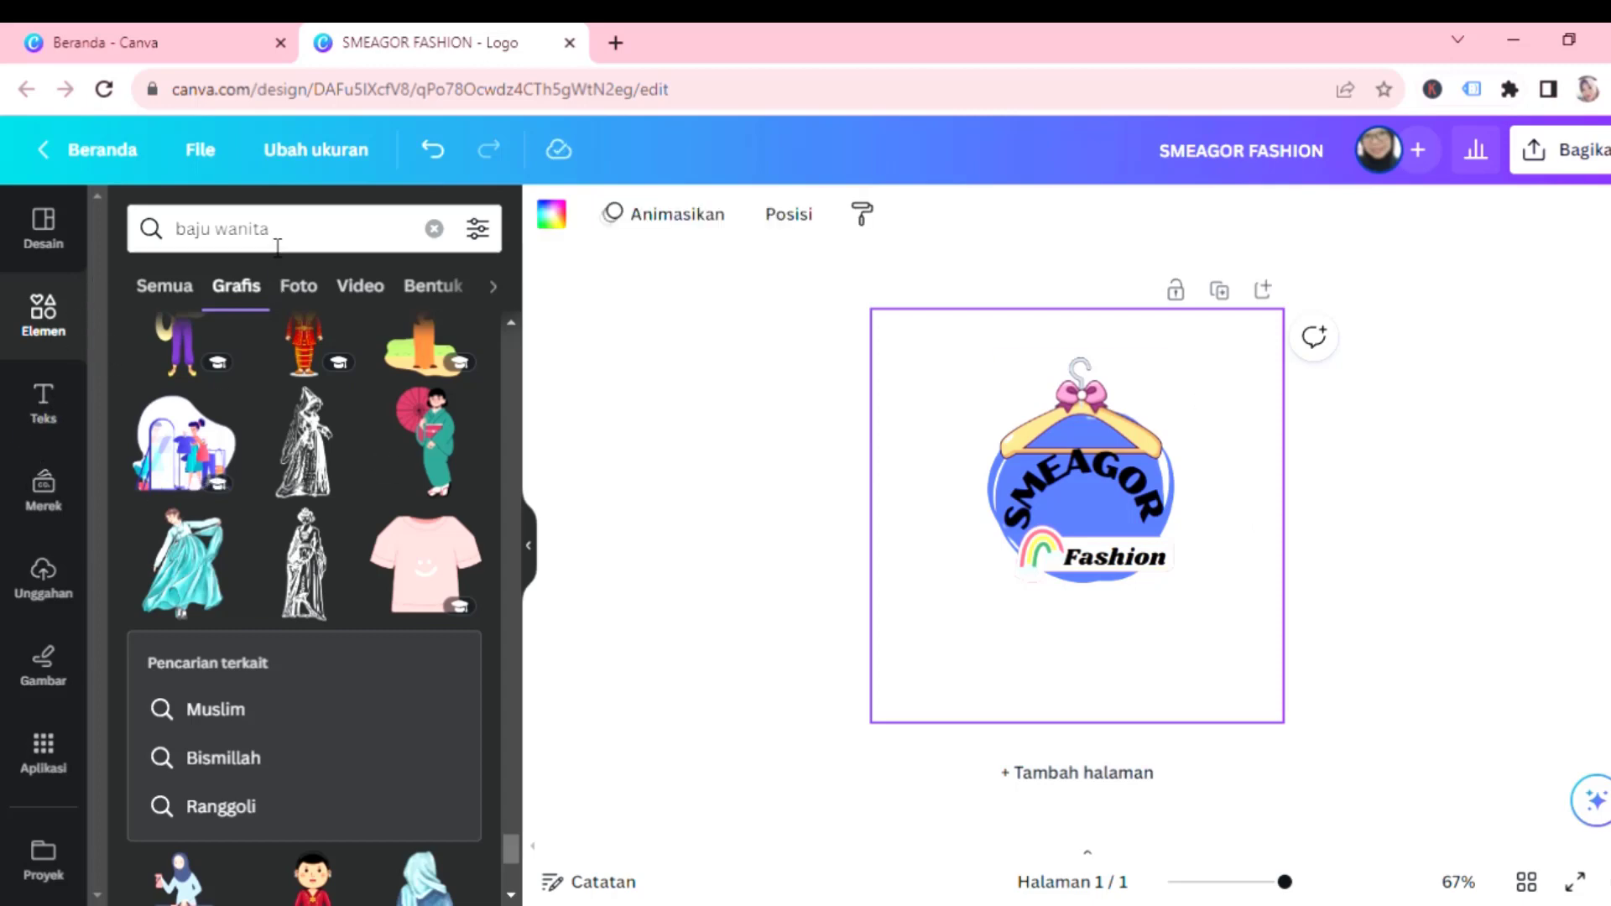
click(277, 244)
text(mahkota)
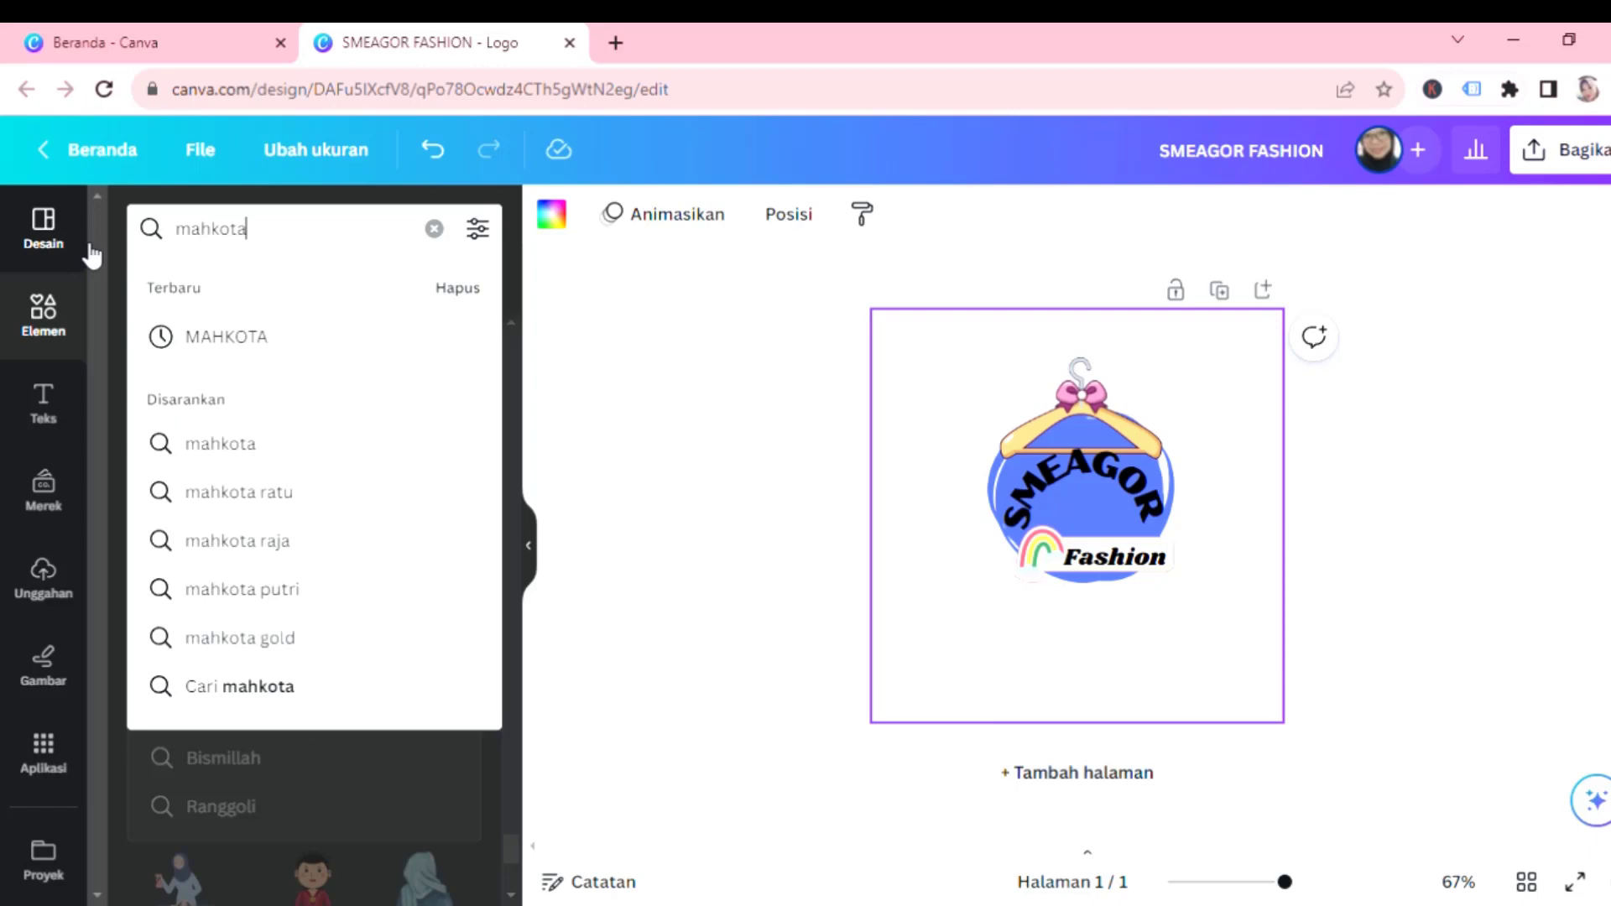
key(Return)
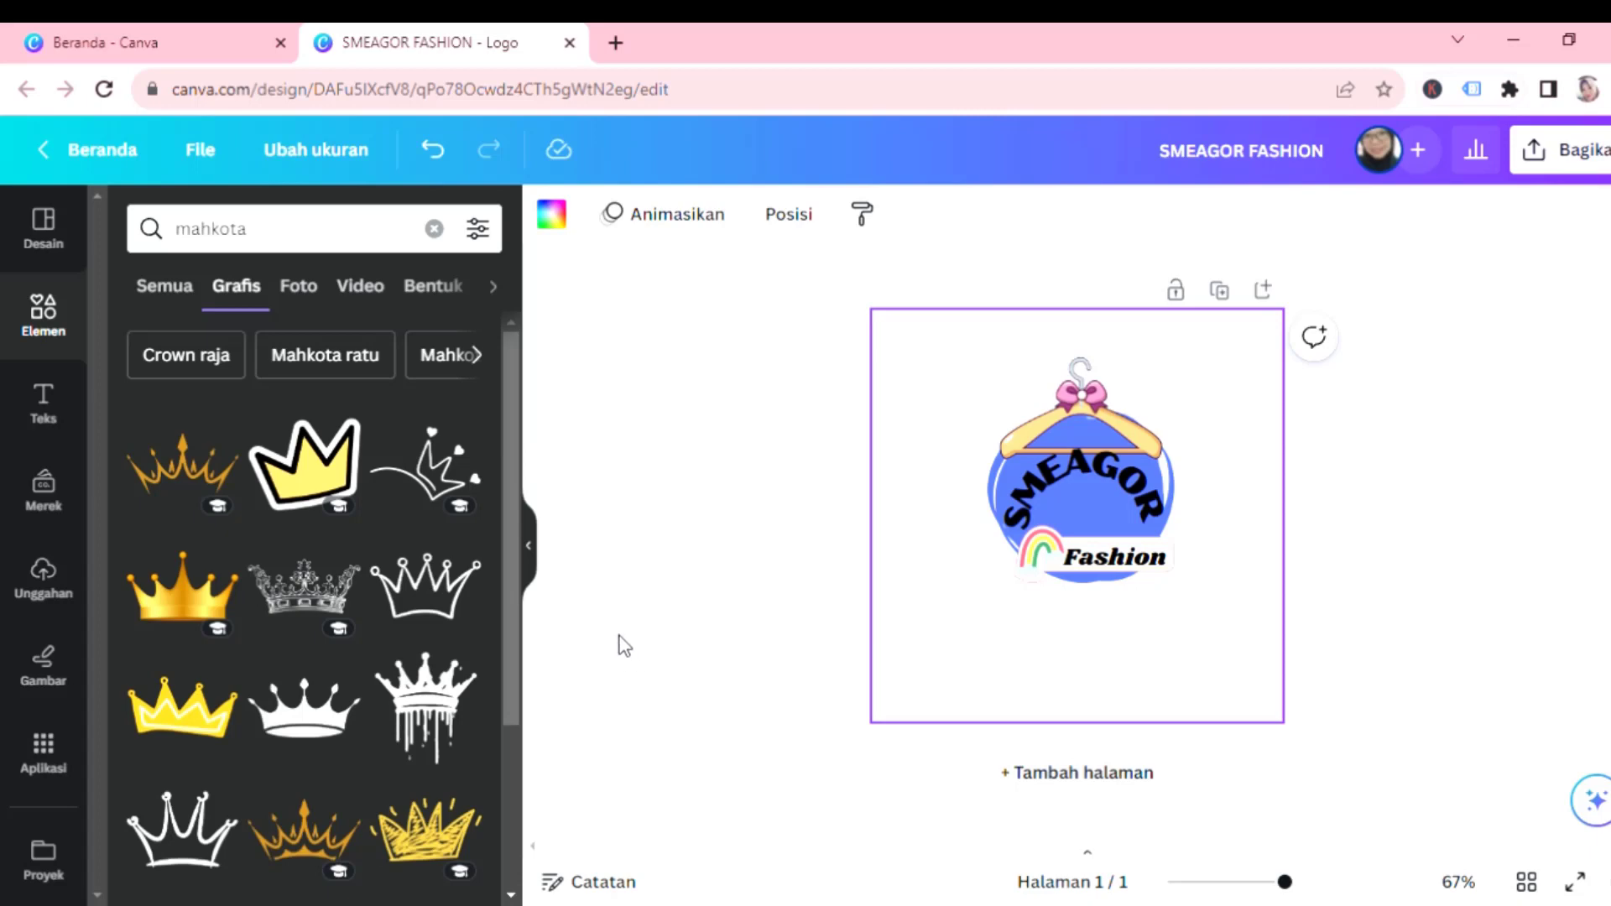
scroll(386, 636, down, 5)
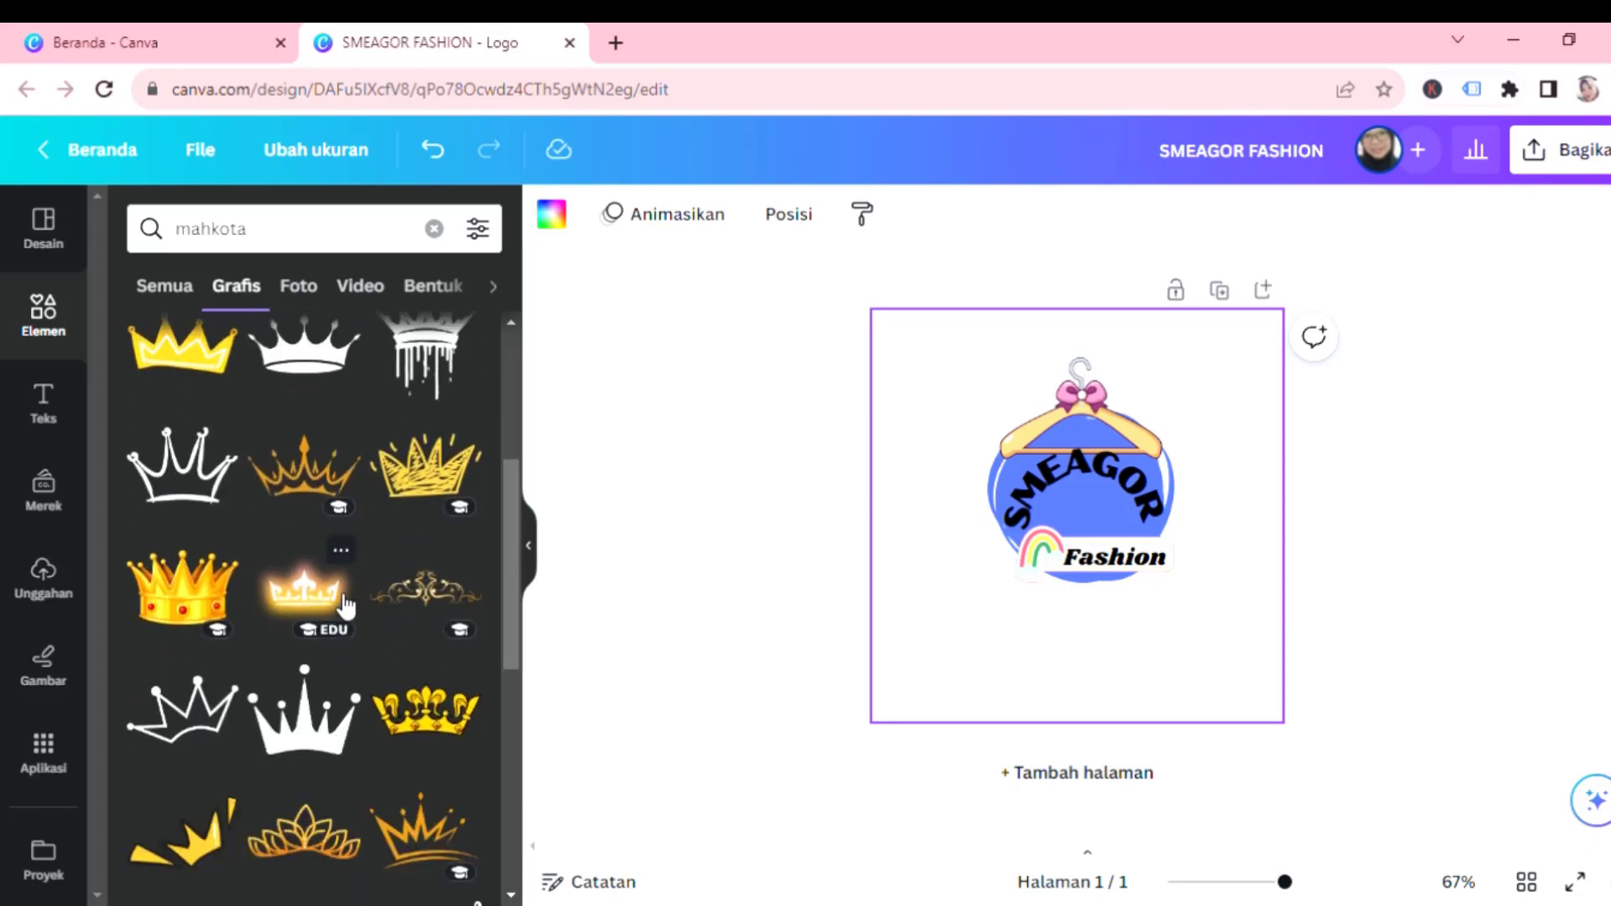
click(332, 597)
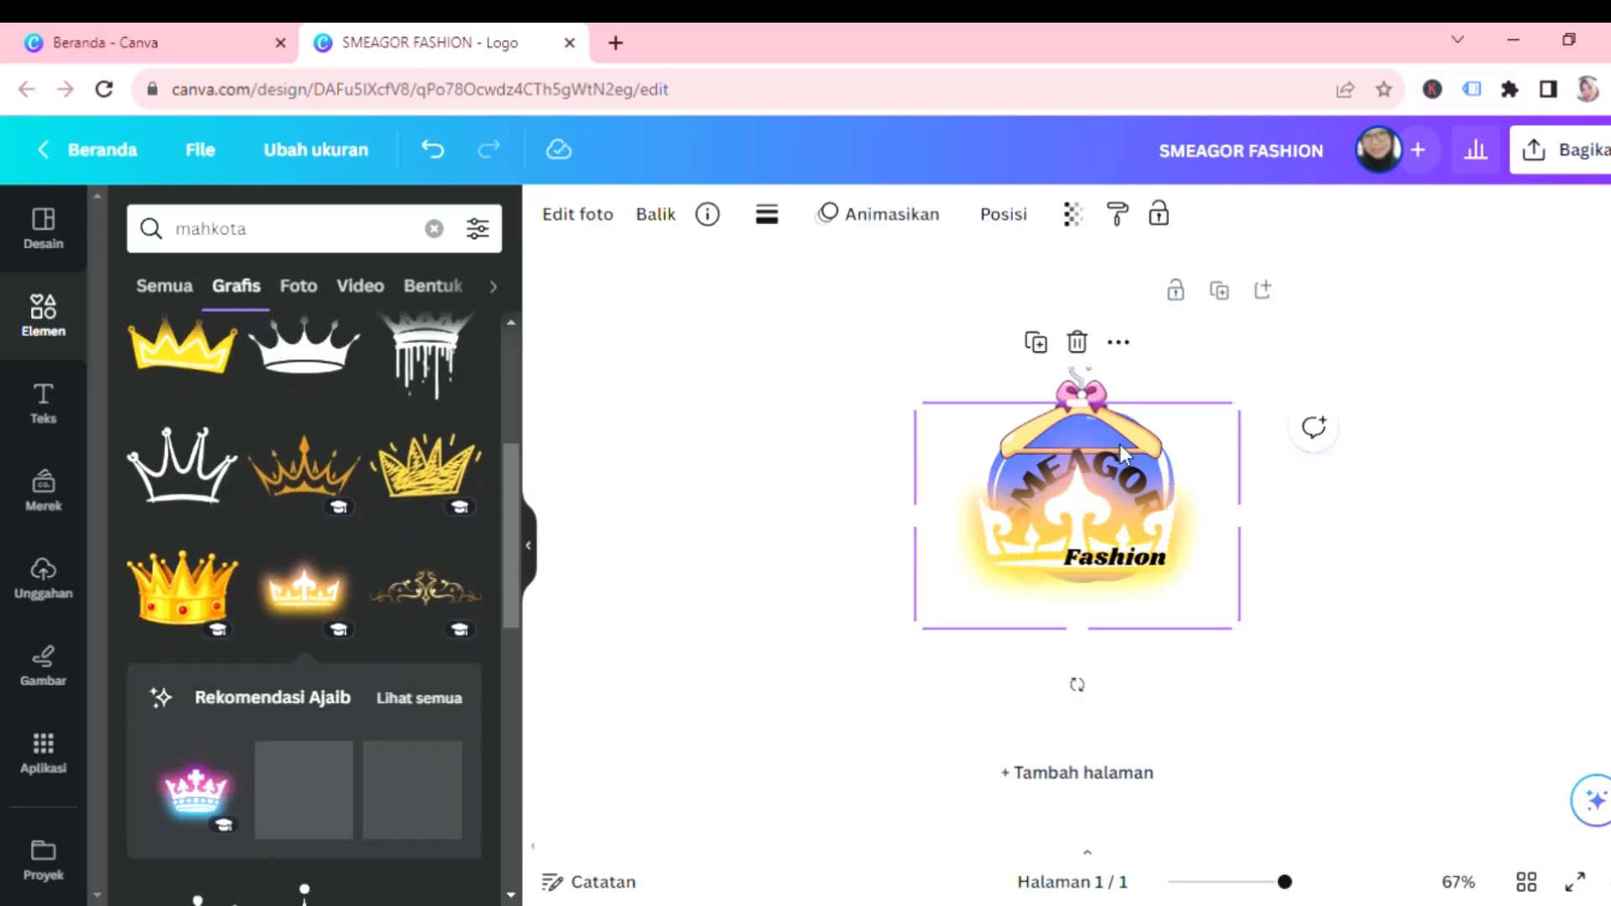
Replace the golden-halo crown with the pink-and-orange glowing tiara from the recommended graphics, scaled down and placed just beside the blue circle.
drag(1253, 420, 1012, 593)
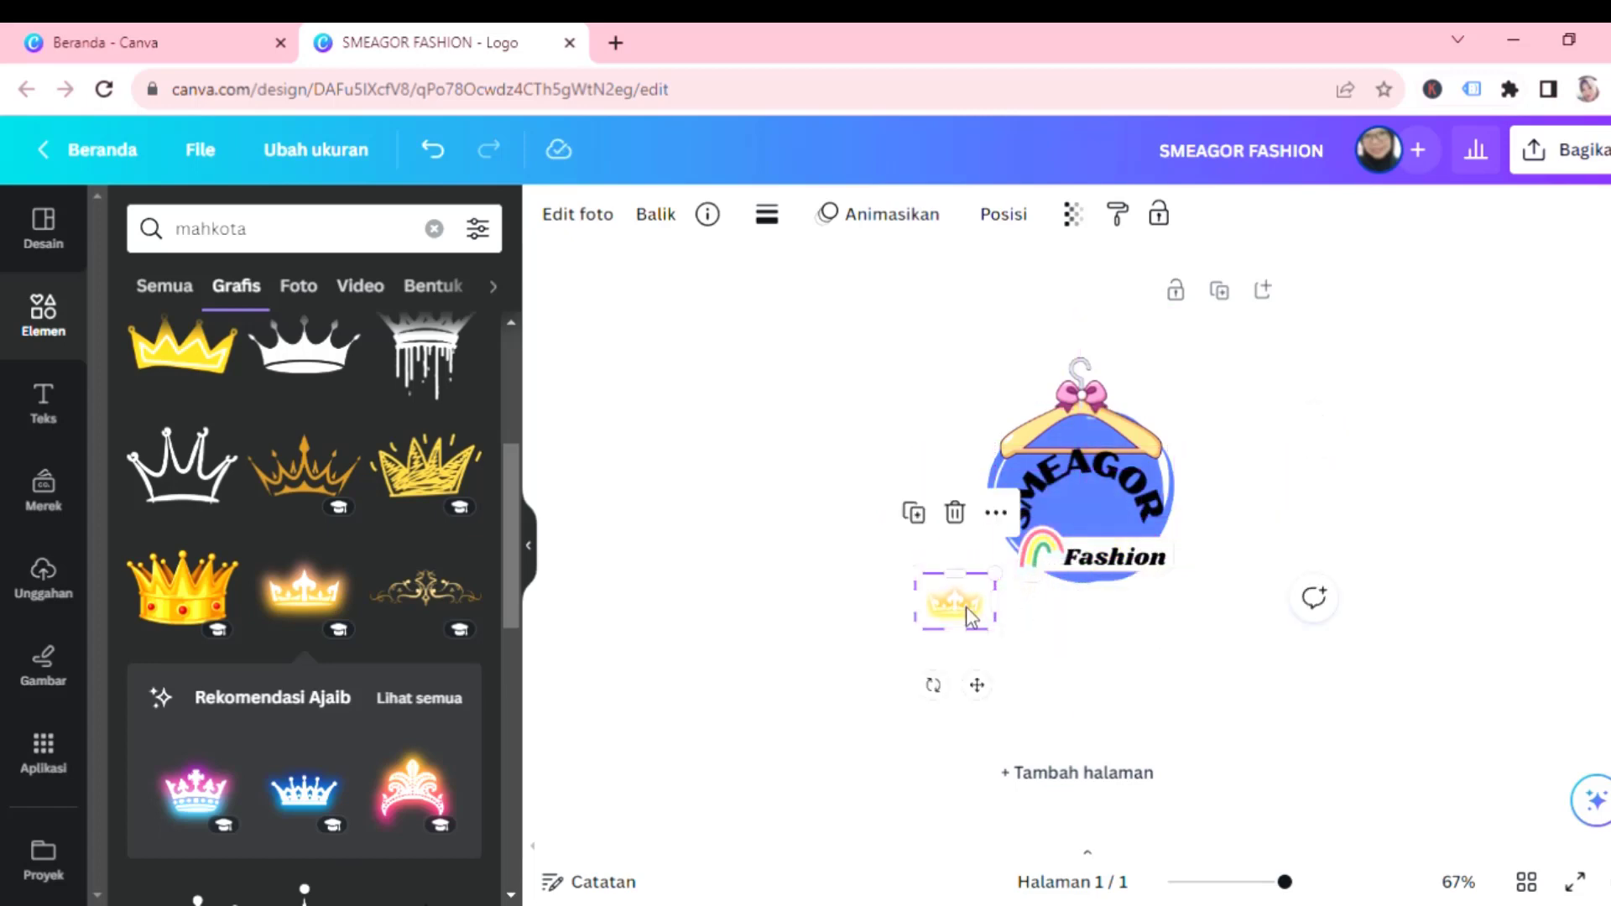
click(440, 798)
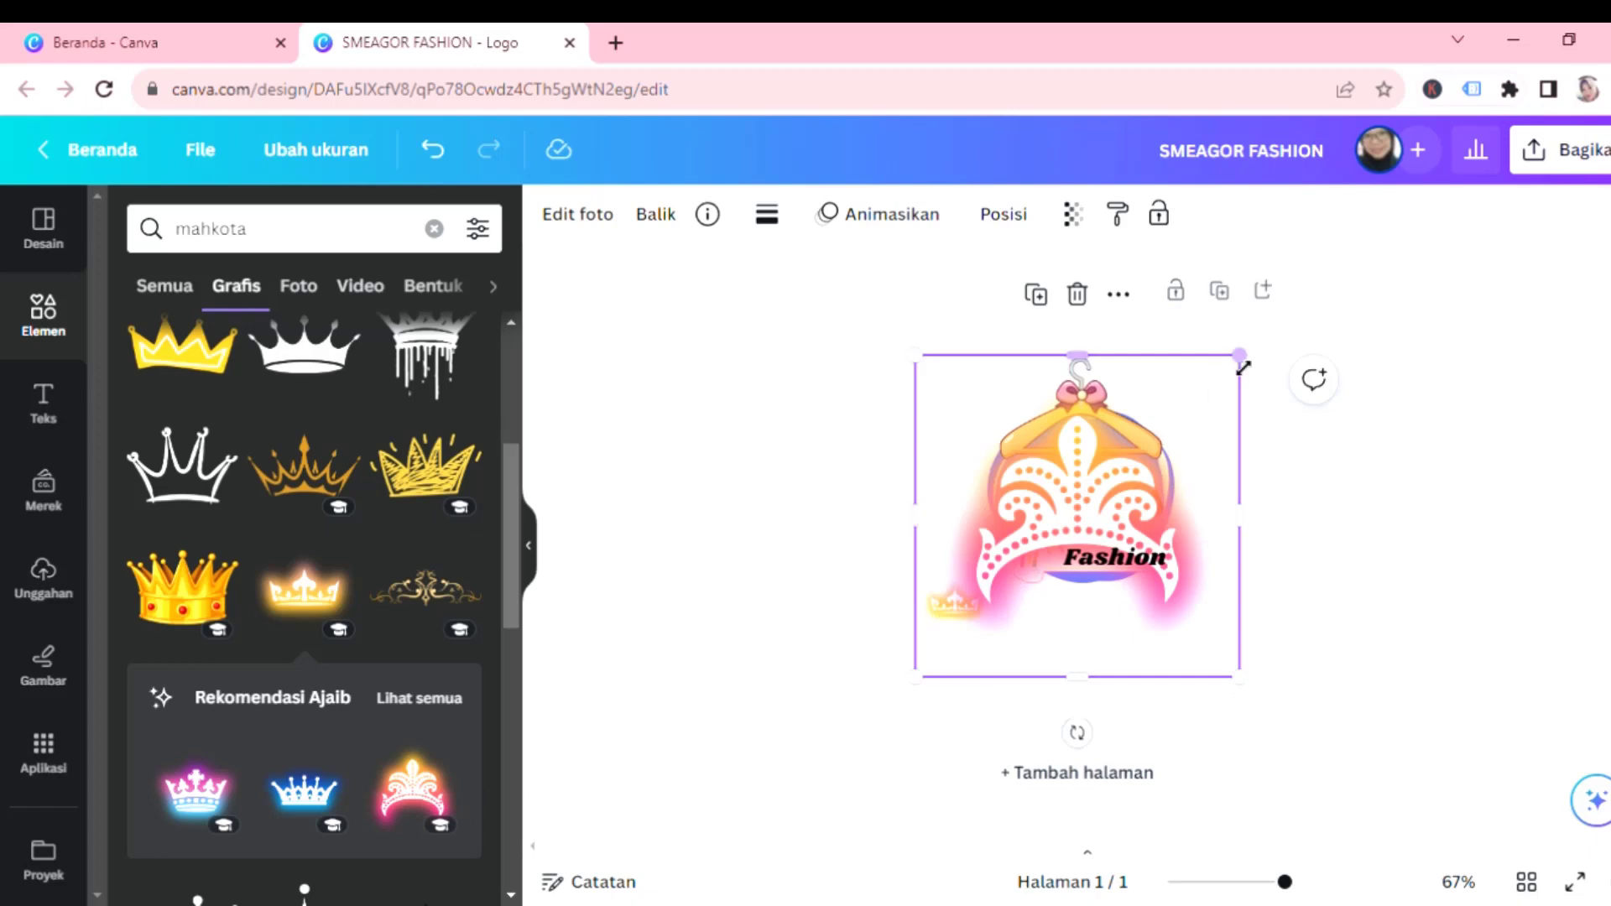
drag(1240, 355, 1163, 431)
drag(1118, 550, 1217, 491)
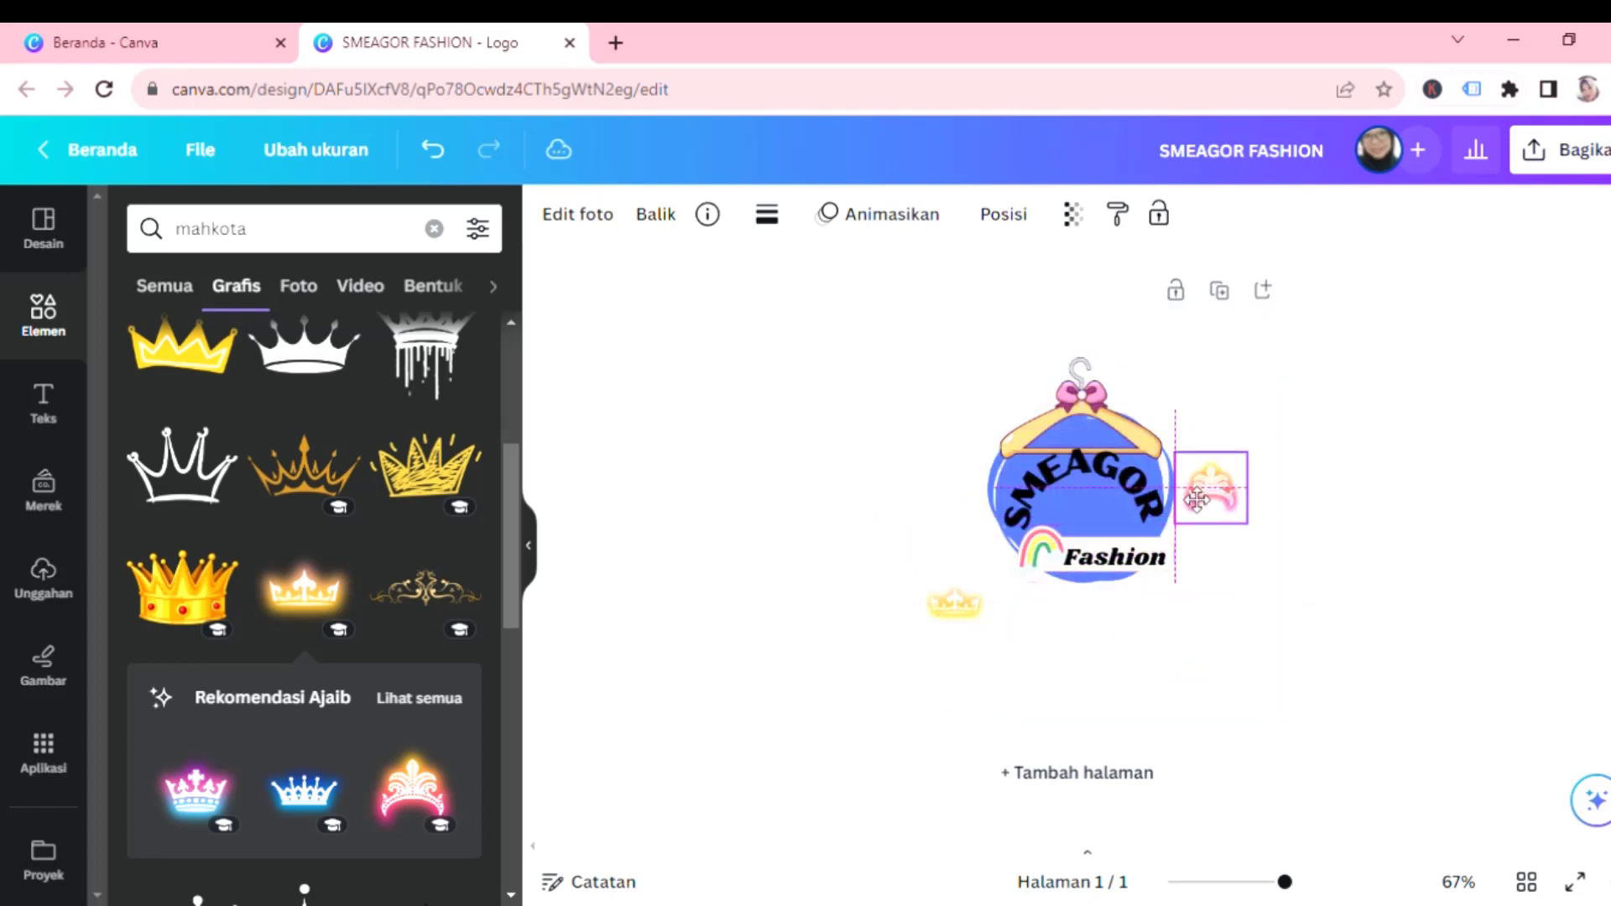
click(965, 591)
key(Delete)
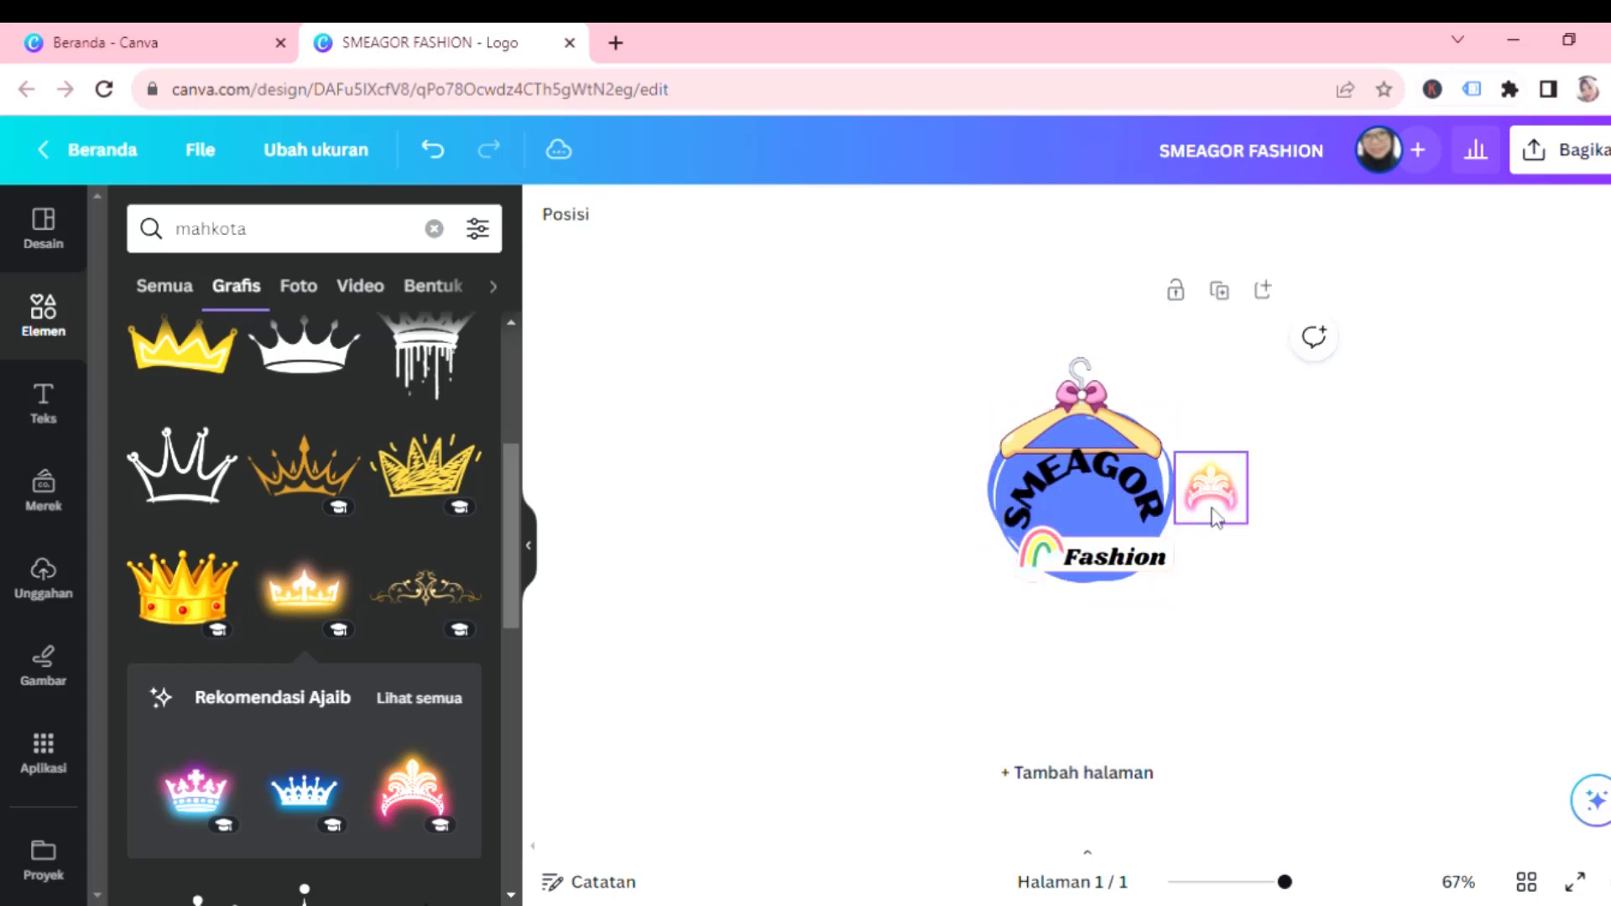
Shrink the glowing tiara further and place it inside the hanger, centred just above the SMEAGOR lettering.
click(1211, 486)
drag(1269, 464, 1246, 481)
drag(1240, 601, 1114, 550)
click(1238, 480)
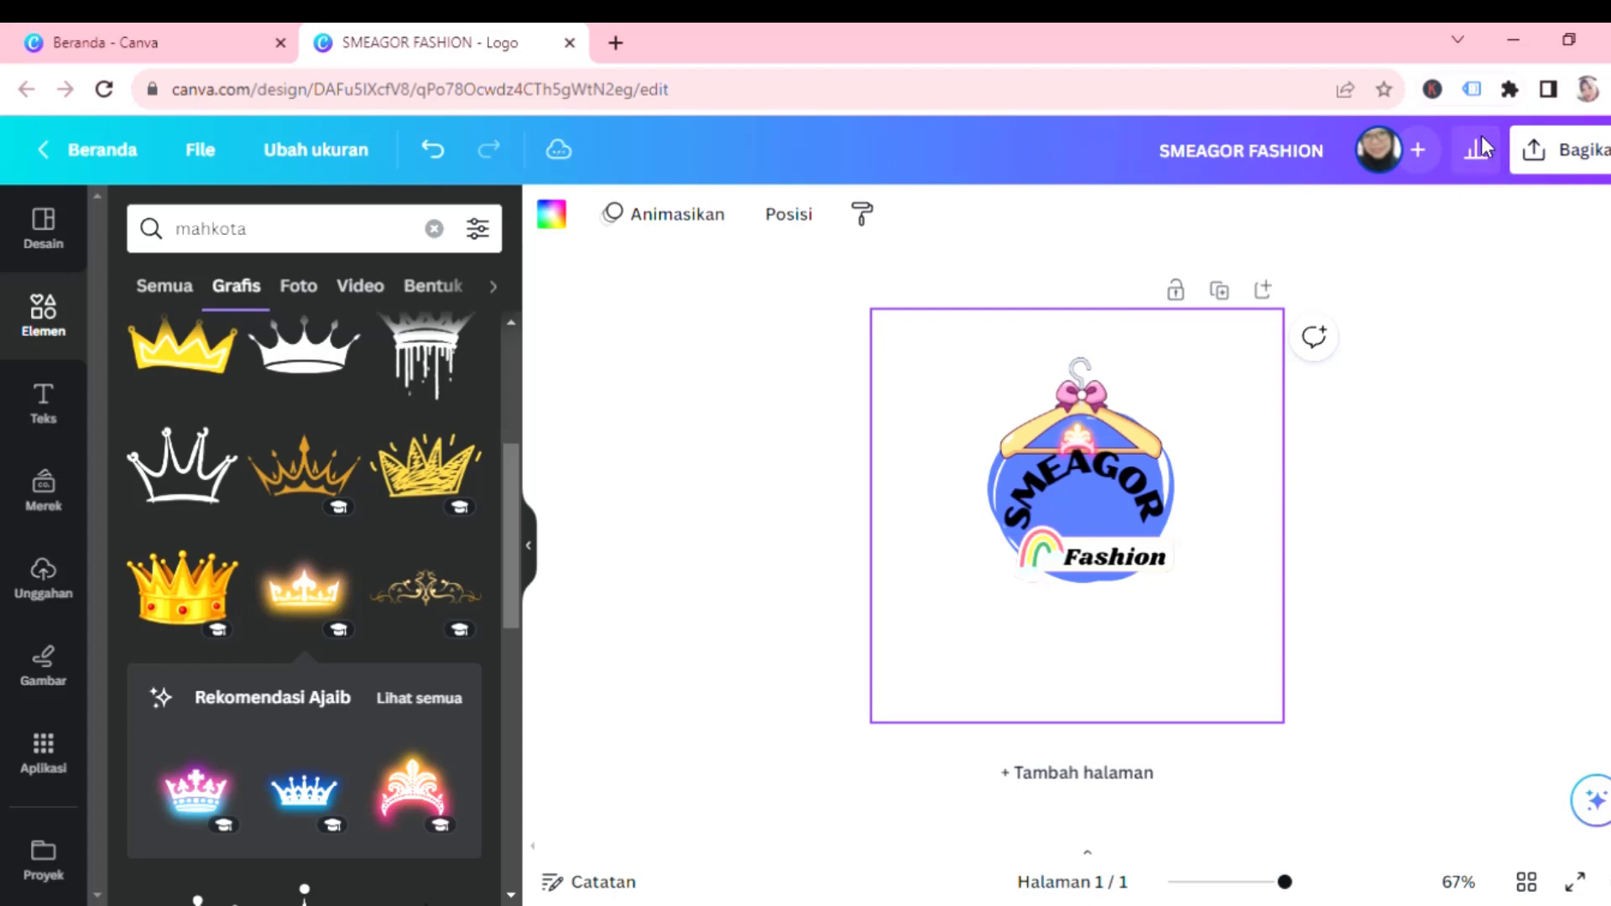
Download the finished logo as a PNG file, leaving the transparent background and compression options off.
click(1531, 175)
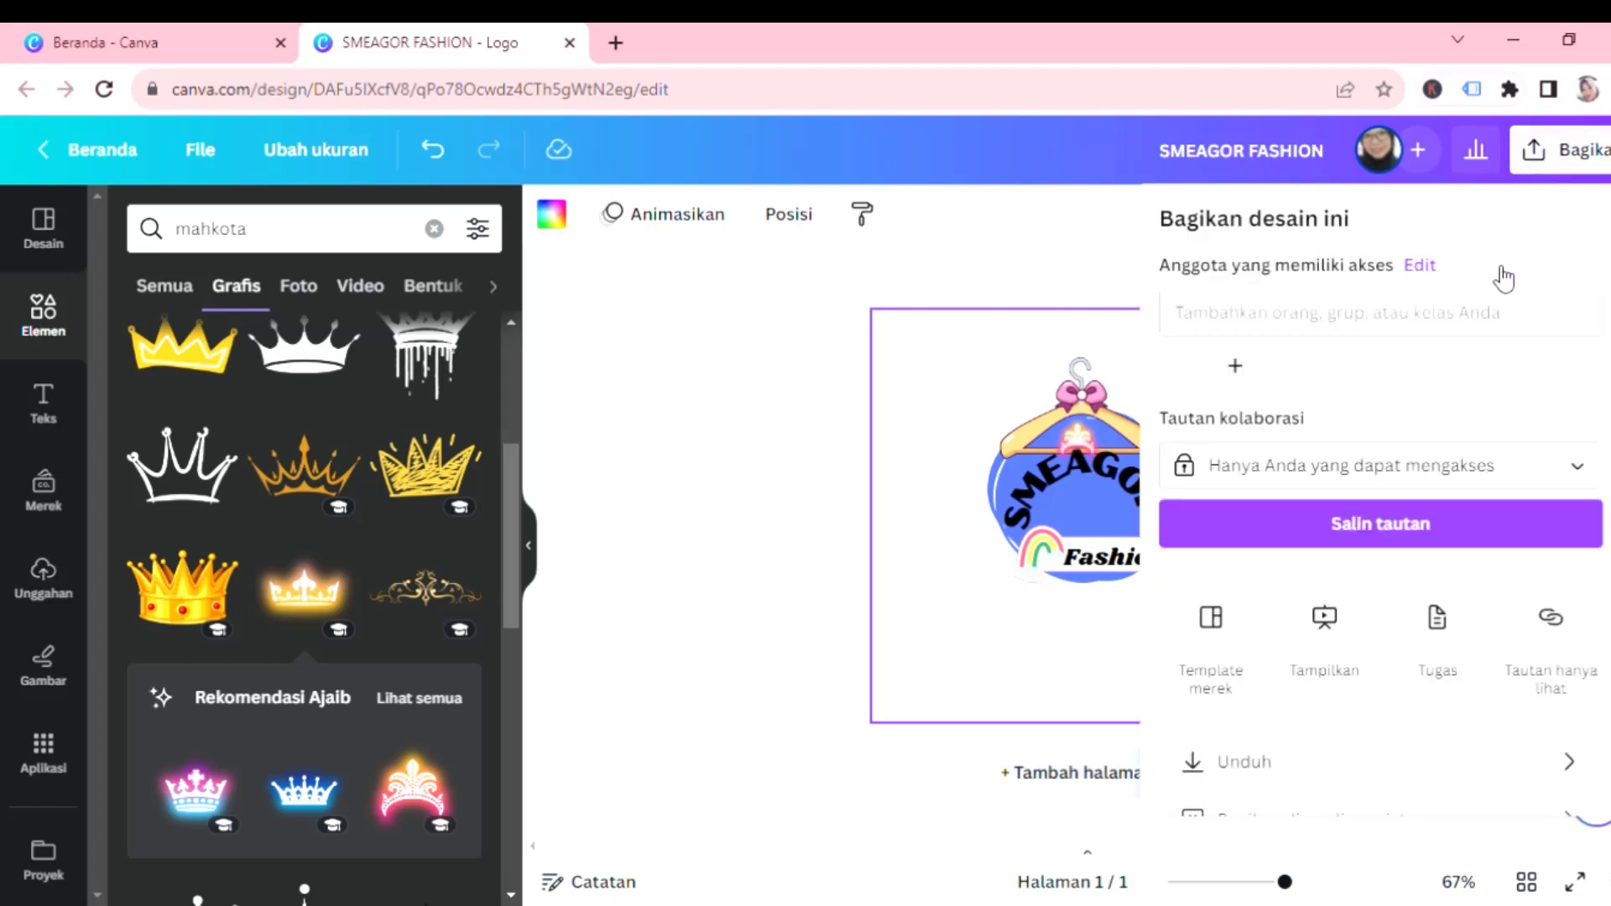
scroll(1472, 428, down, 2)
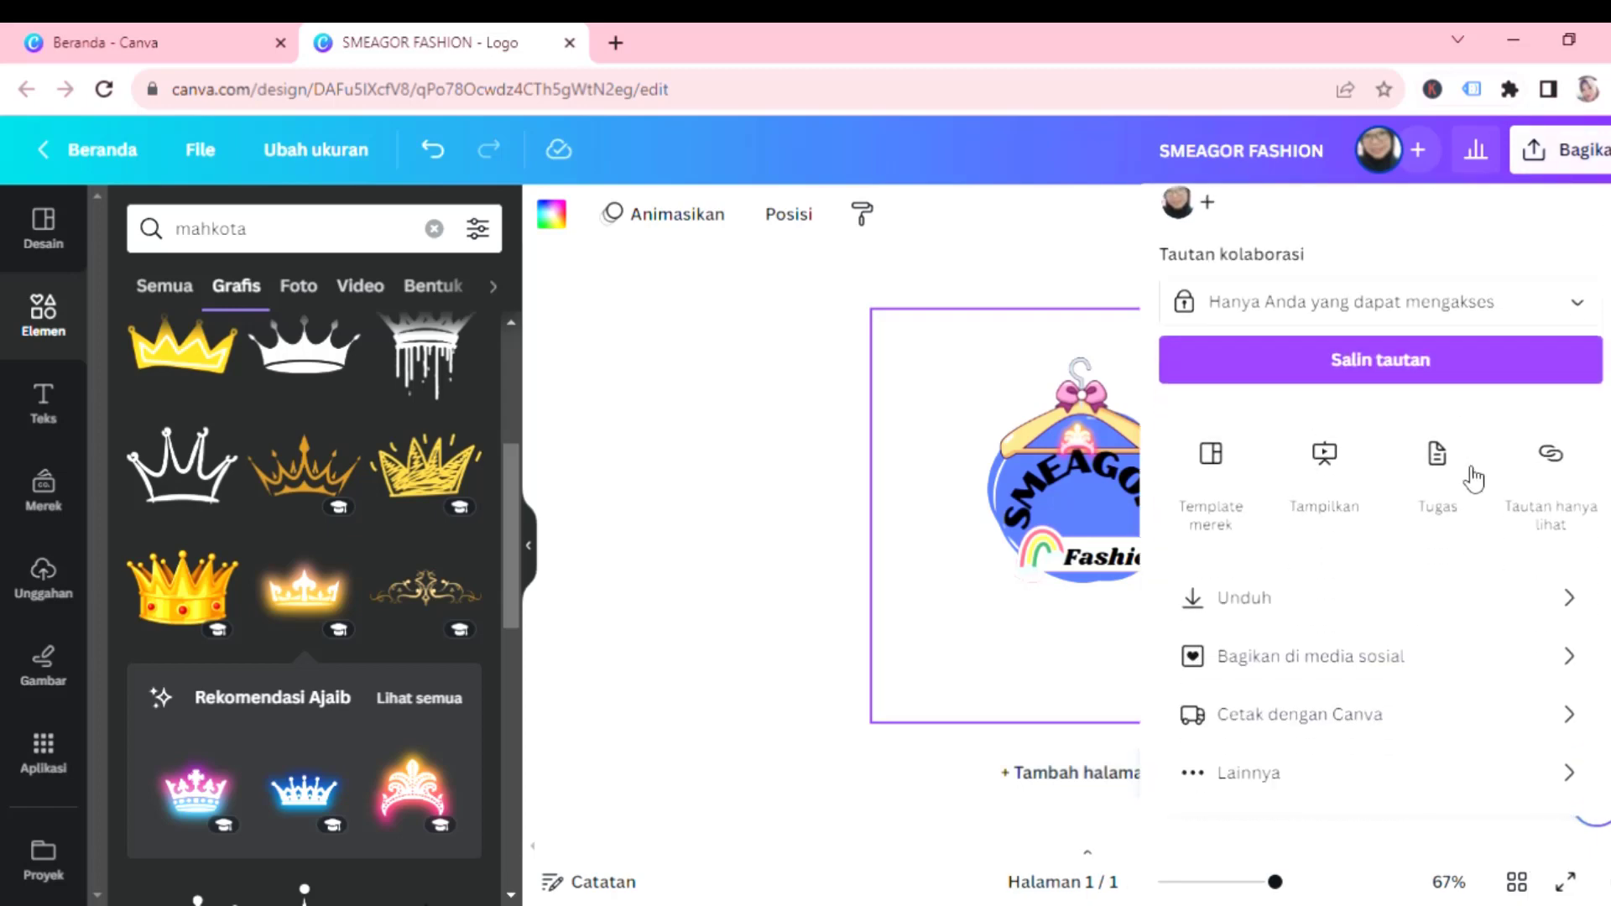
click(1356, 619)
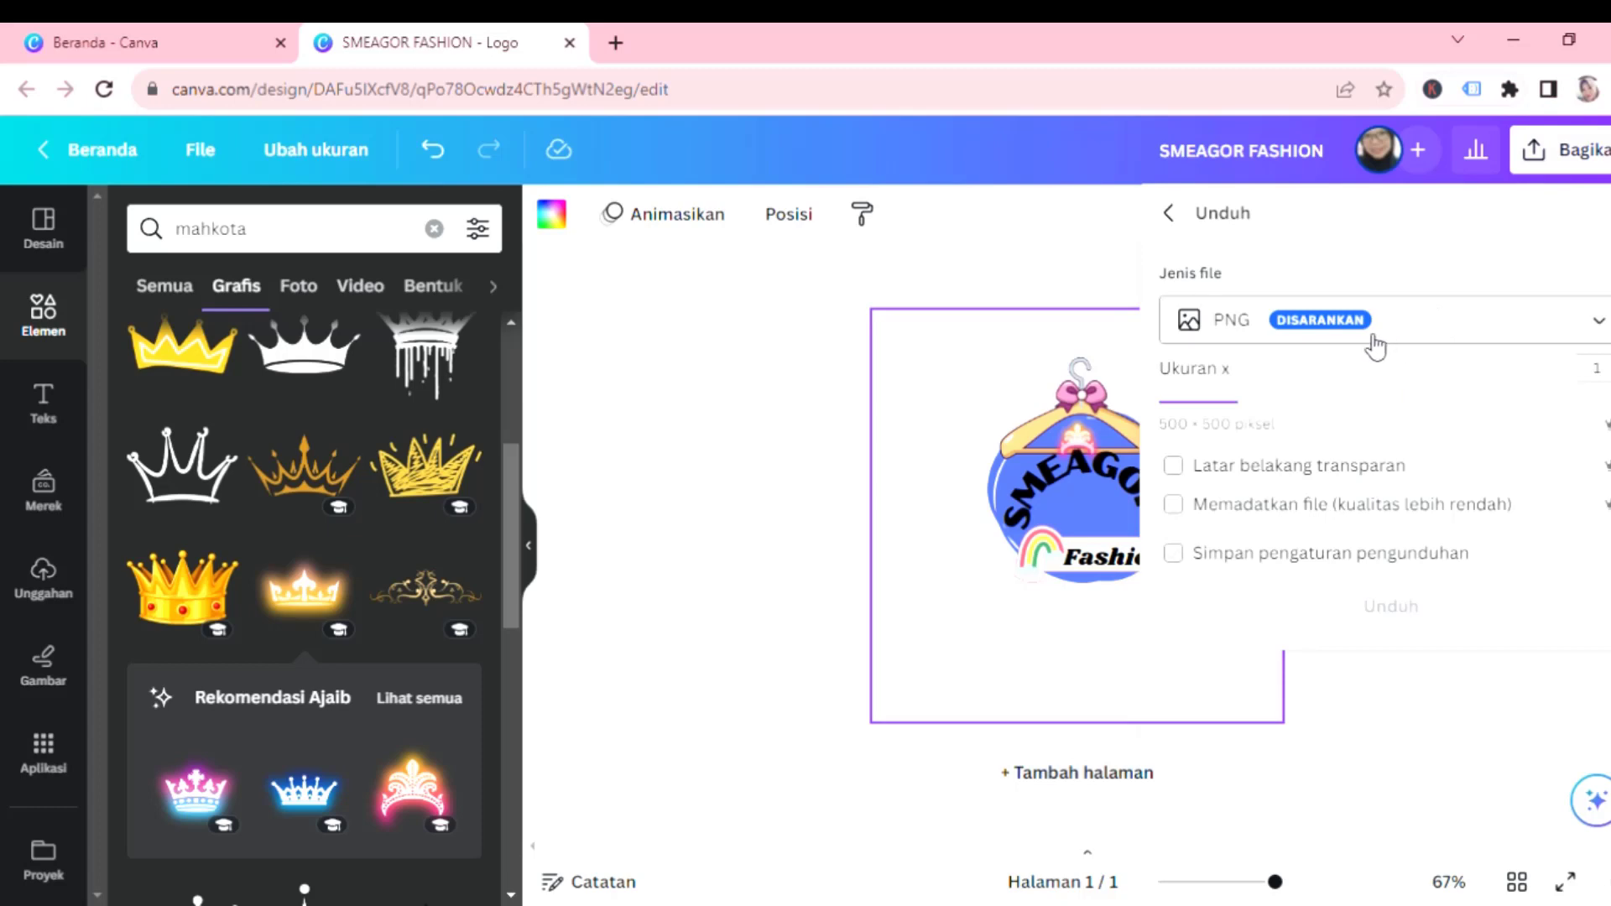
click(1580, 322)
click(1442, 445)
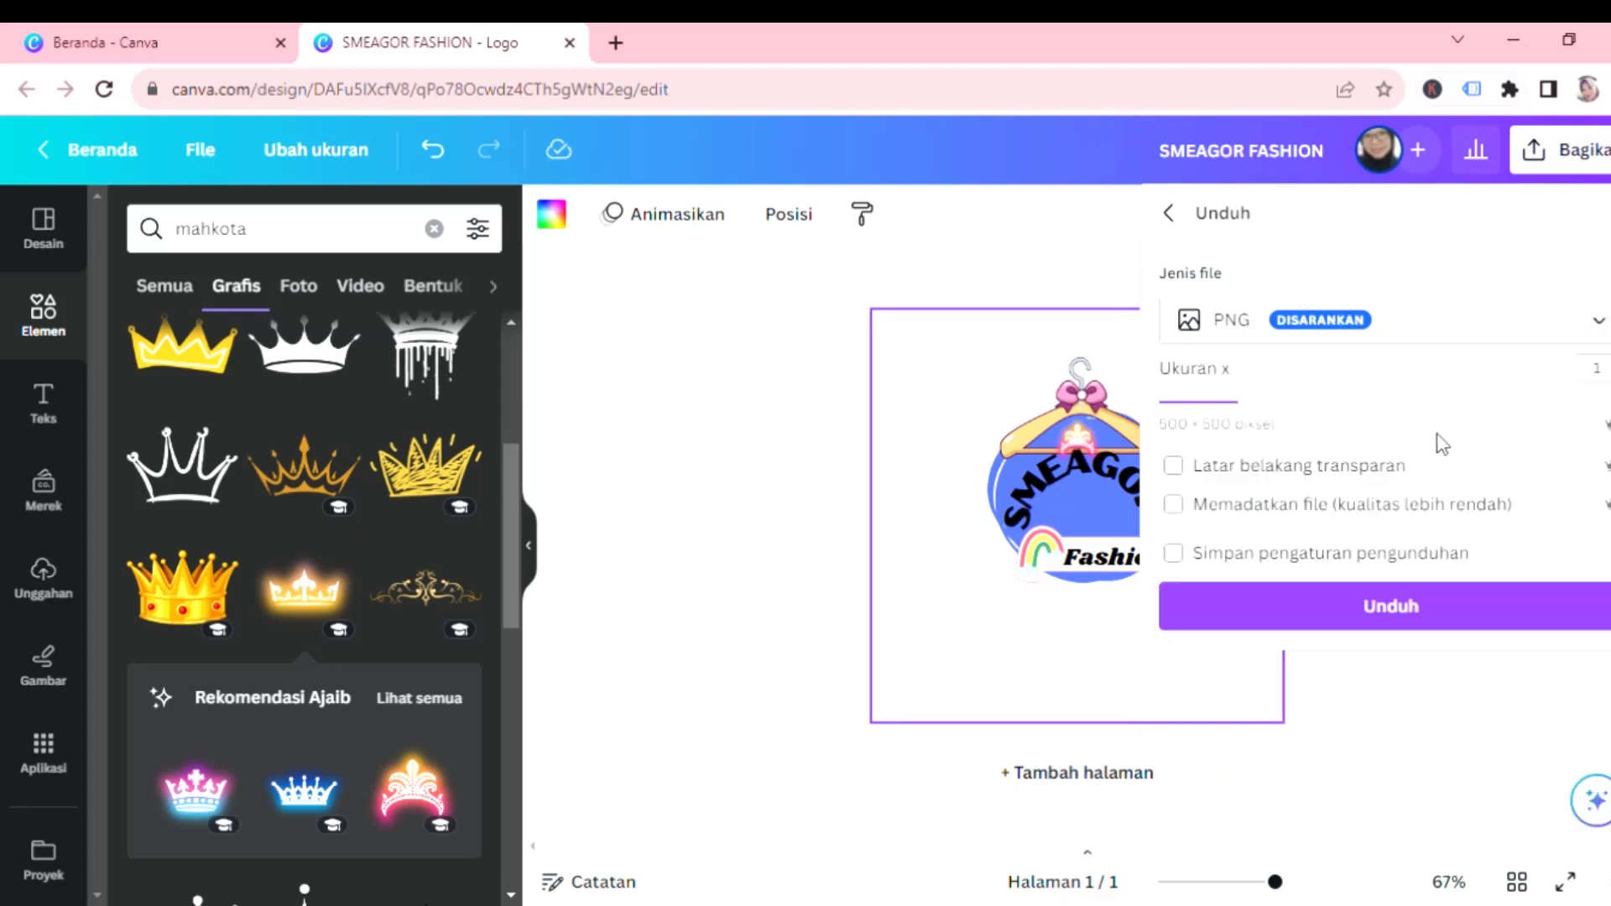
click(1593, 320)
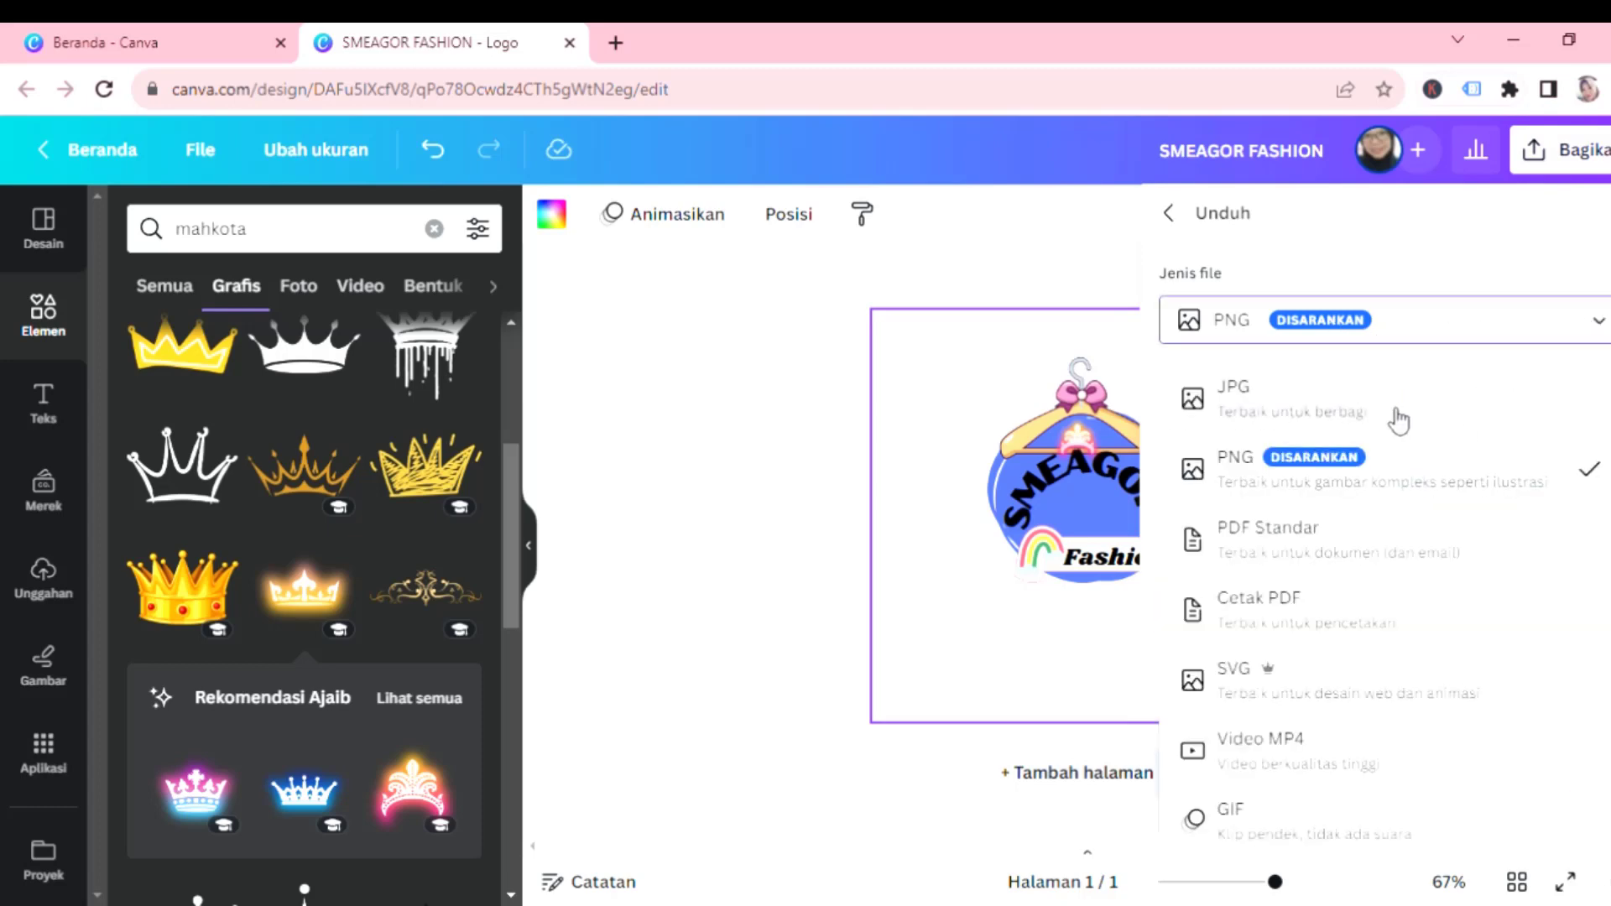
click(1376, 482)
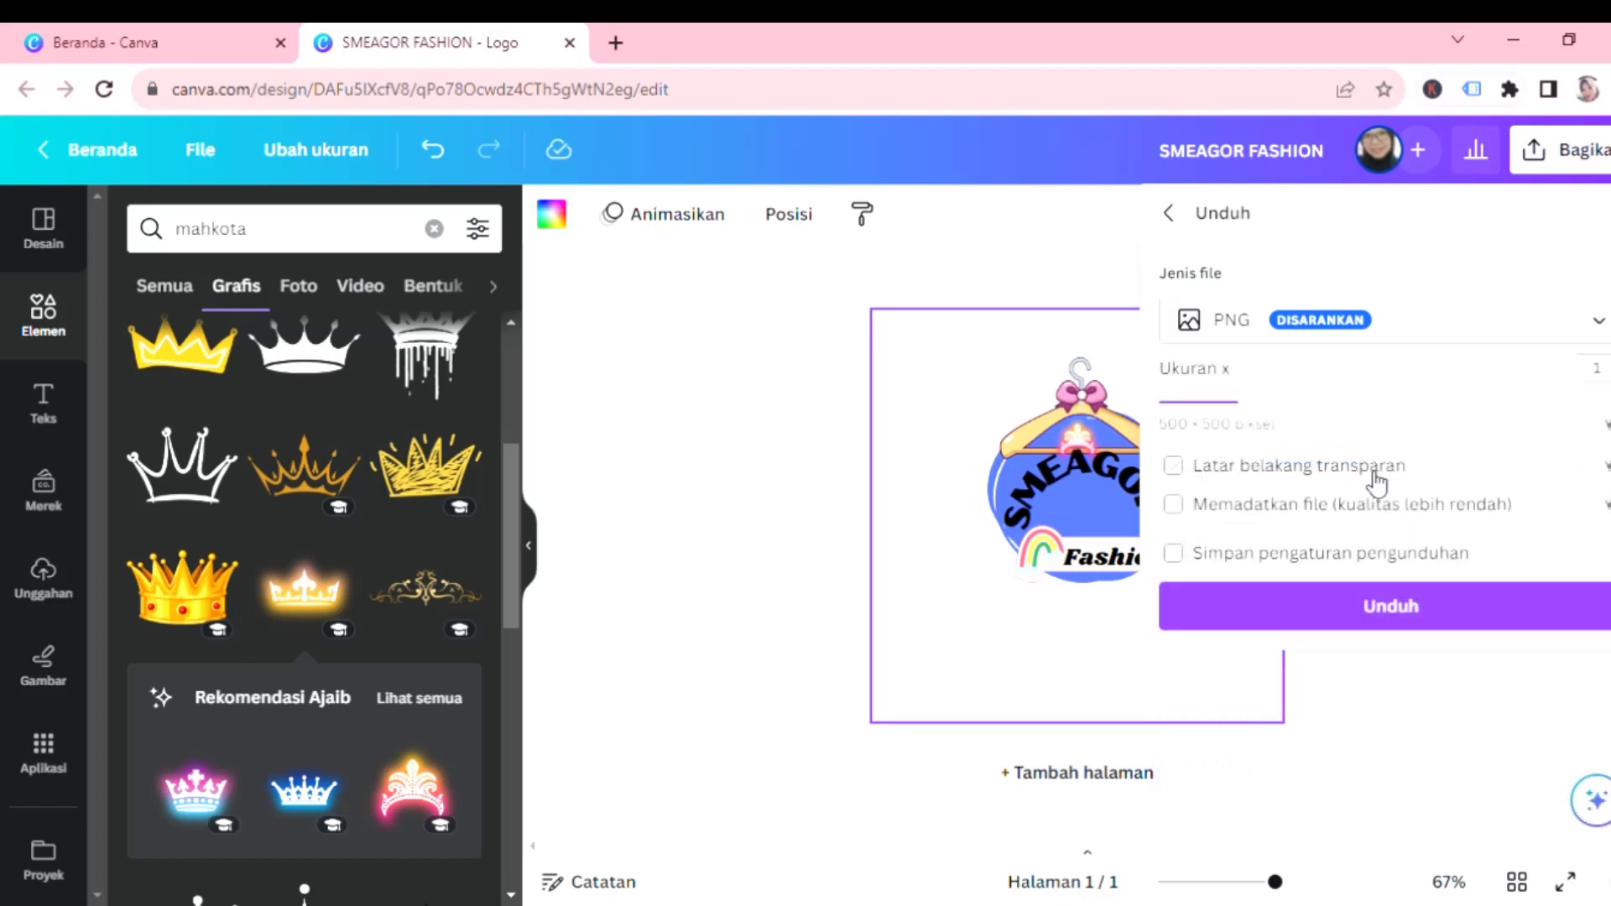
click(1428, 615)
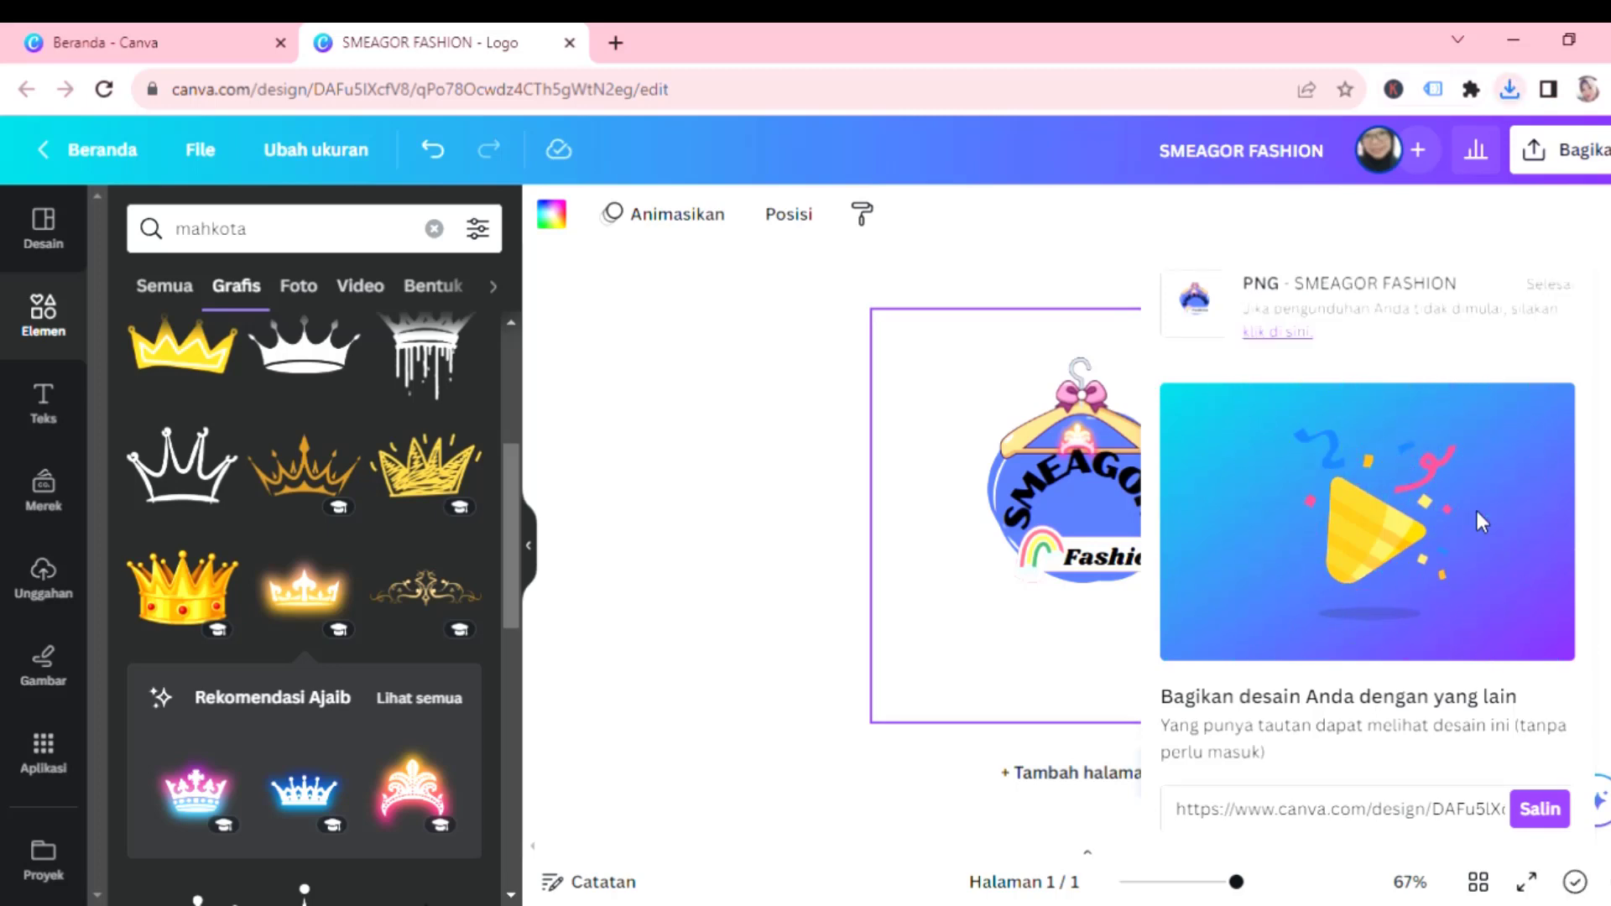
click(1053, 251)
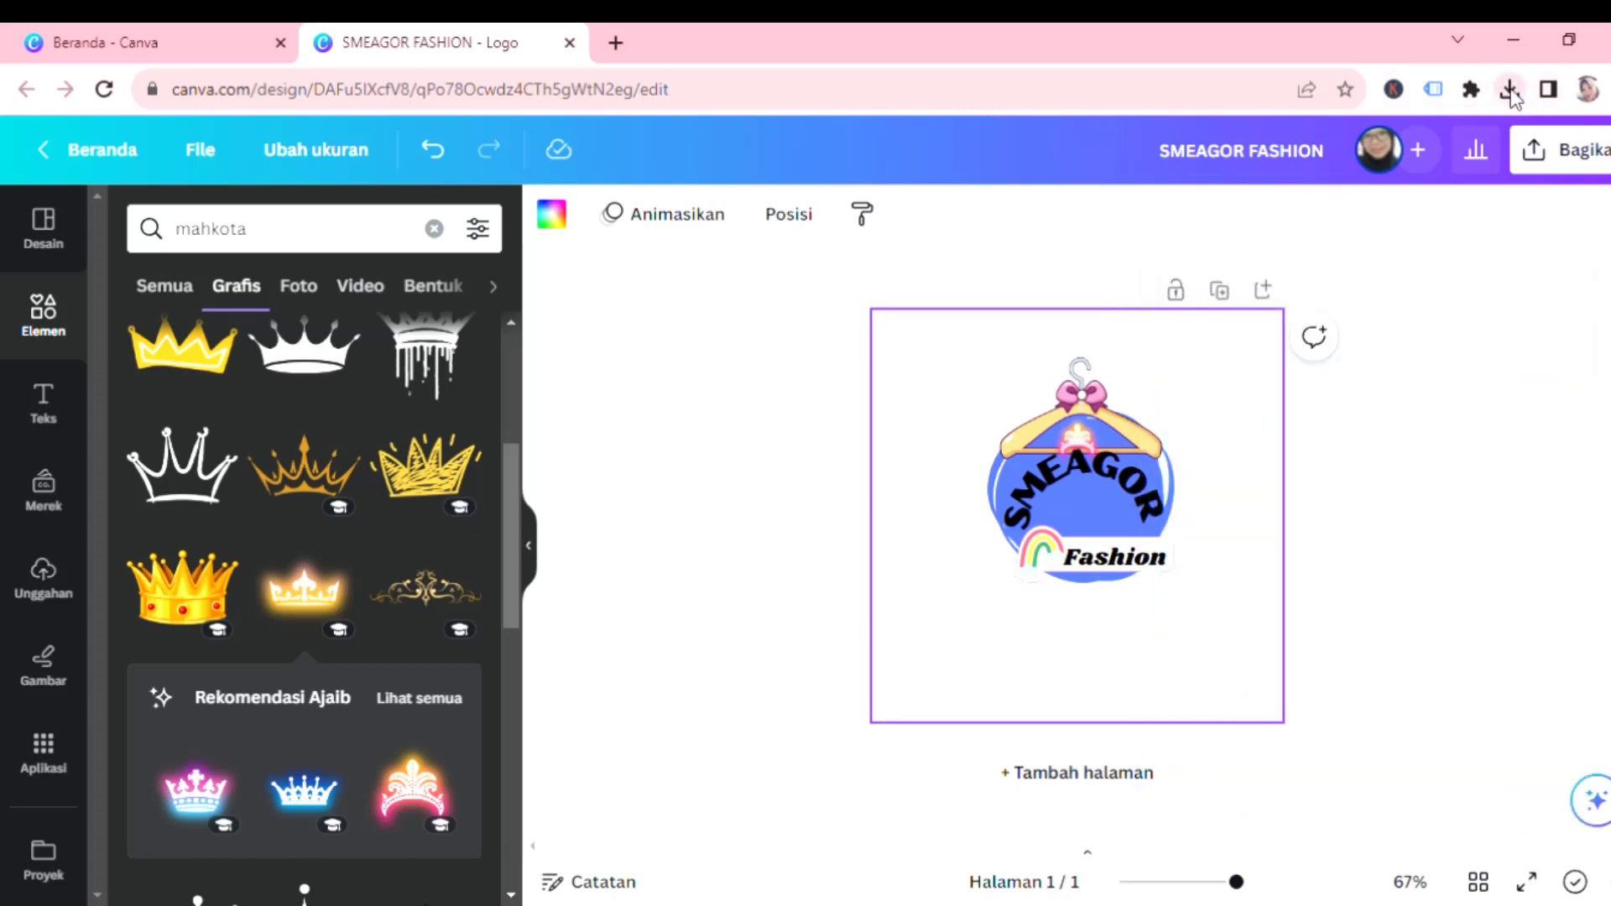